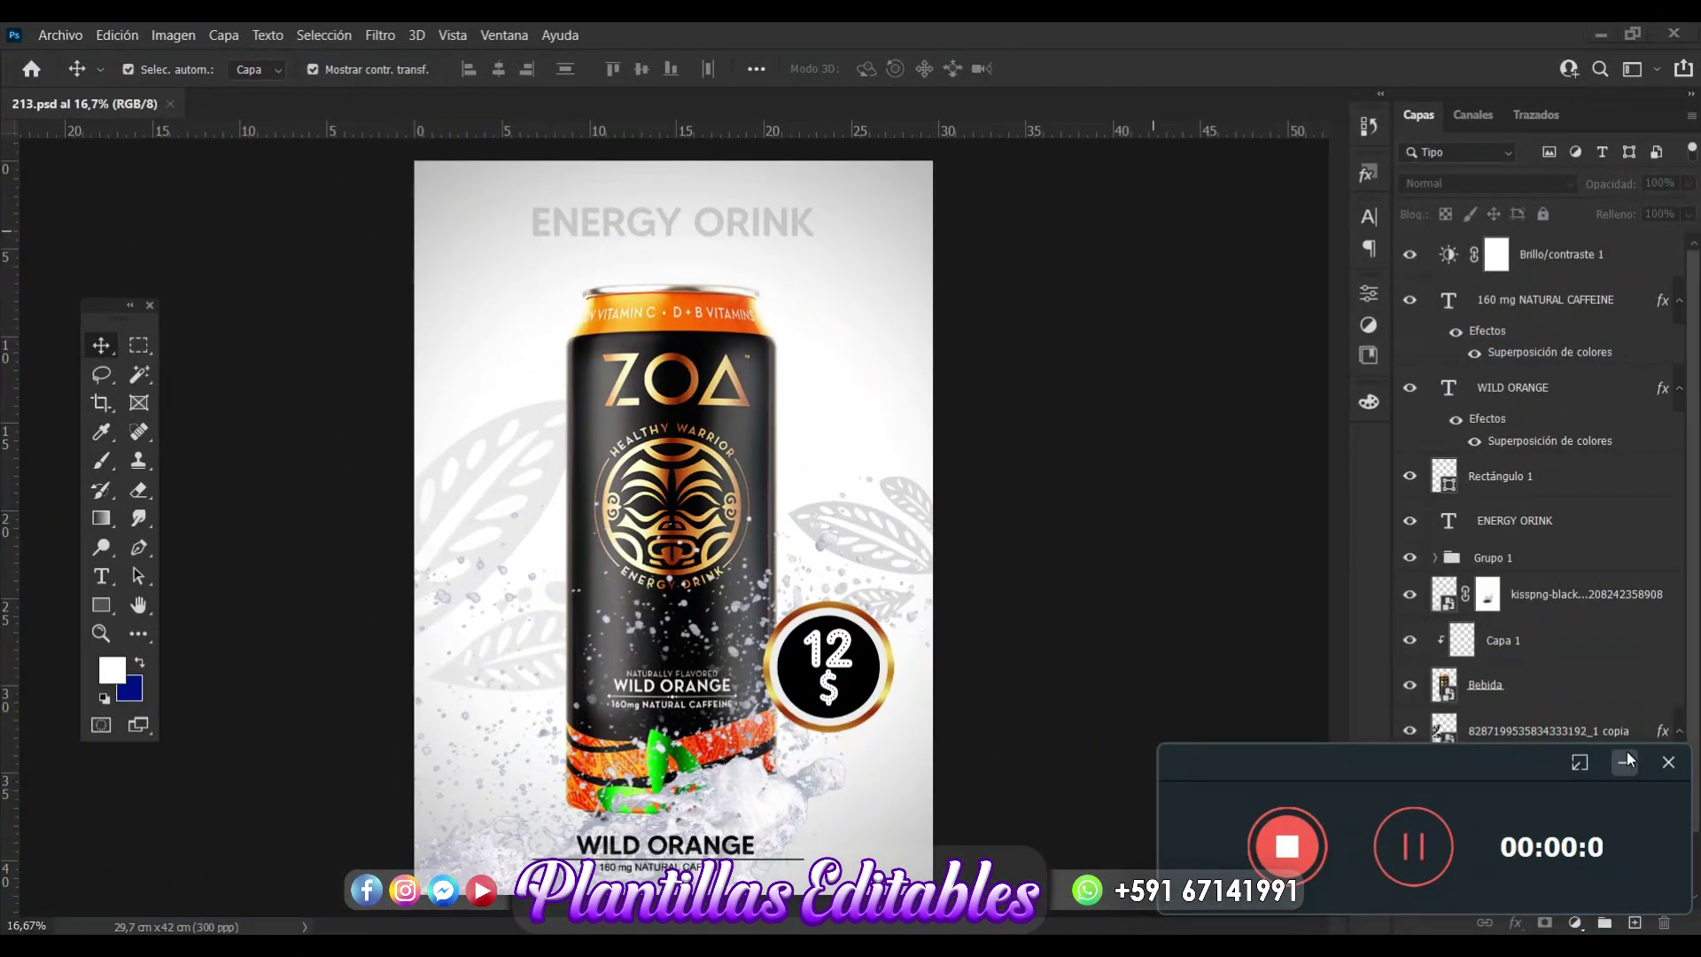
With the finished ZOA poster 213.psd shown, open the Archivo (File) menu.
click(1626, 760)
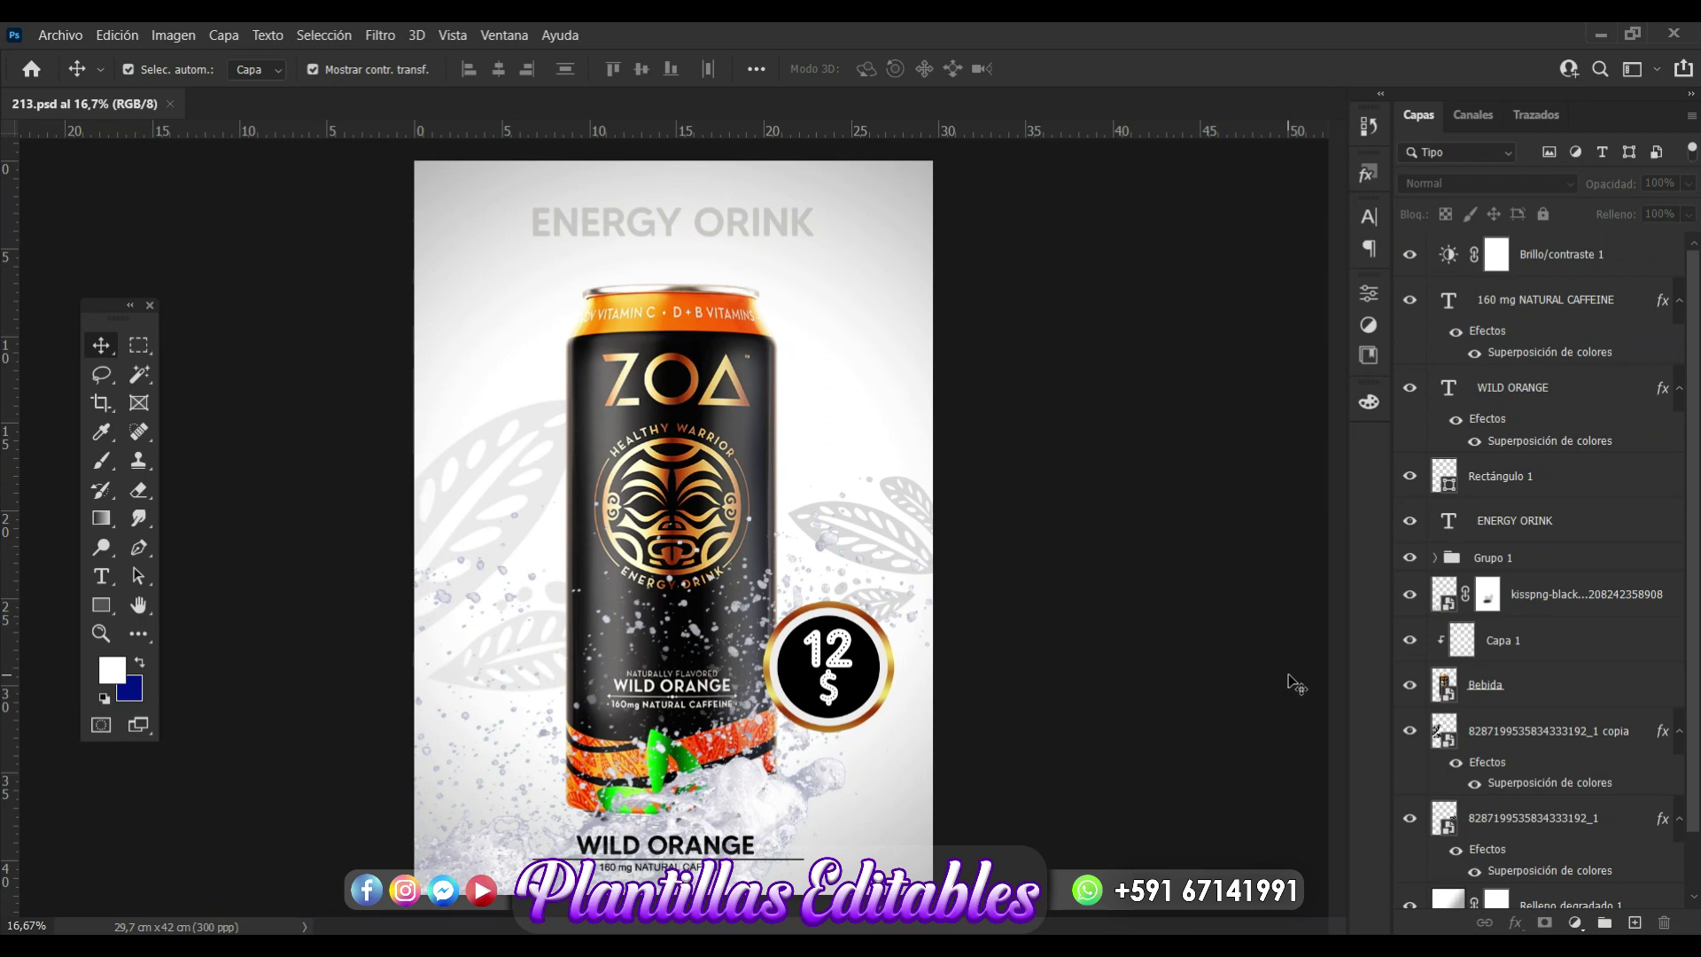
click(62, 40)
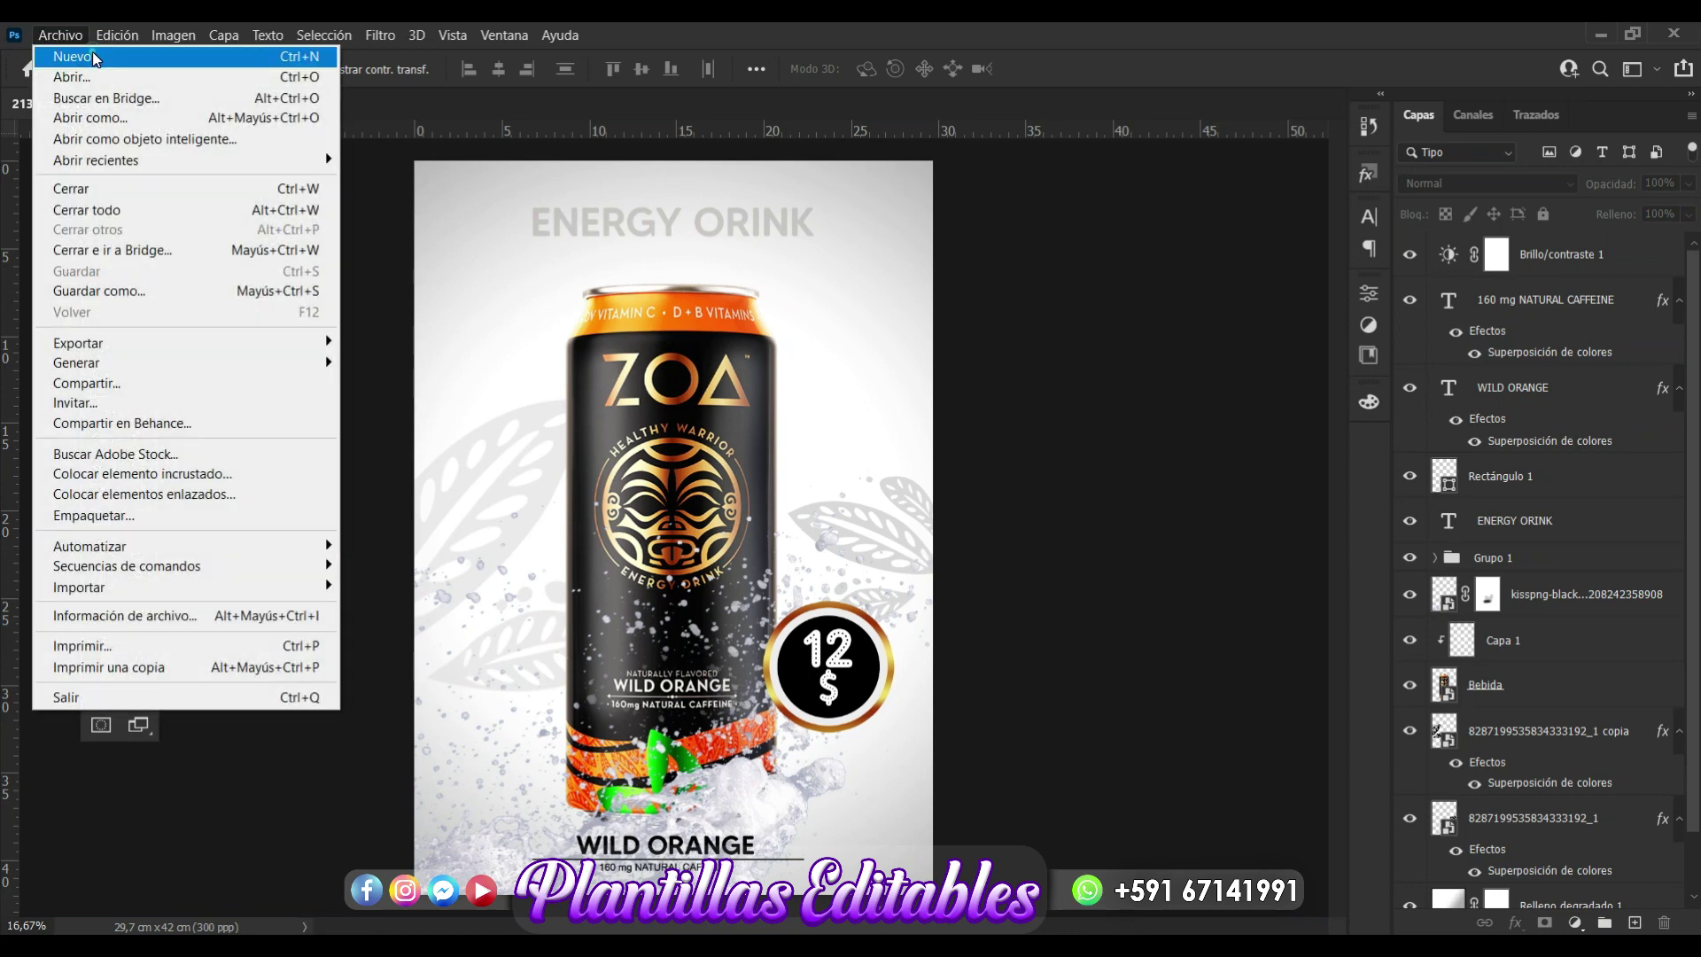
Create a new A3 print document, 297 × 420 mm at 300 ppi, RGB.
click(95, 58)
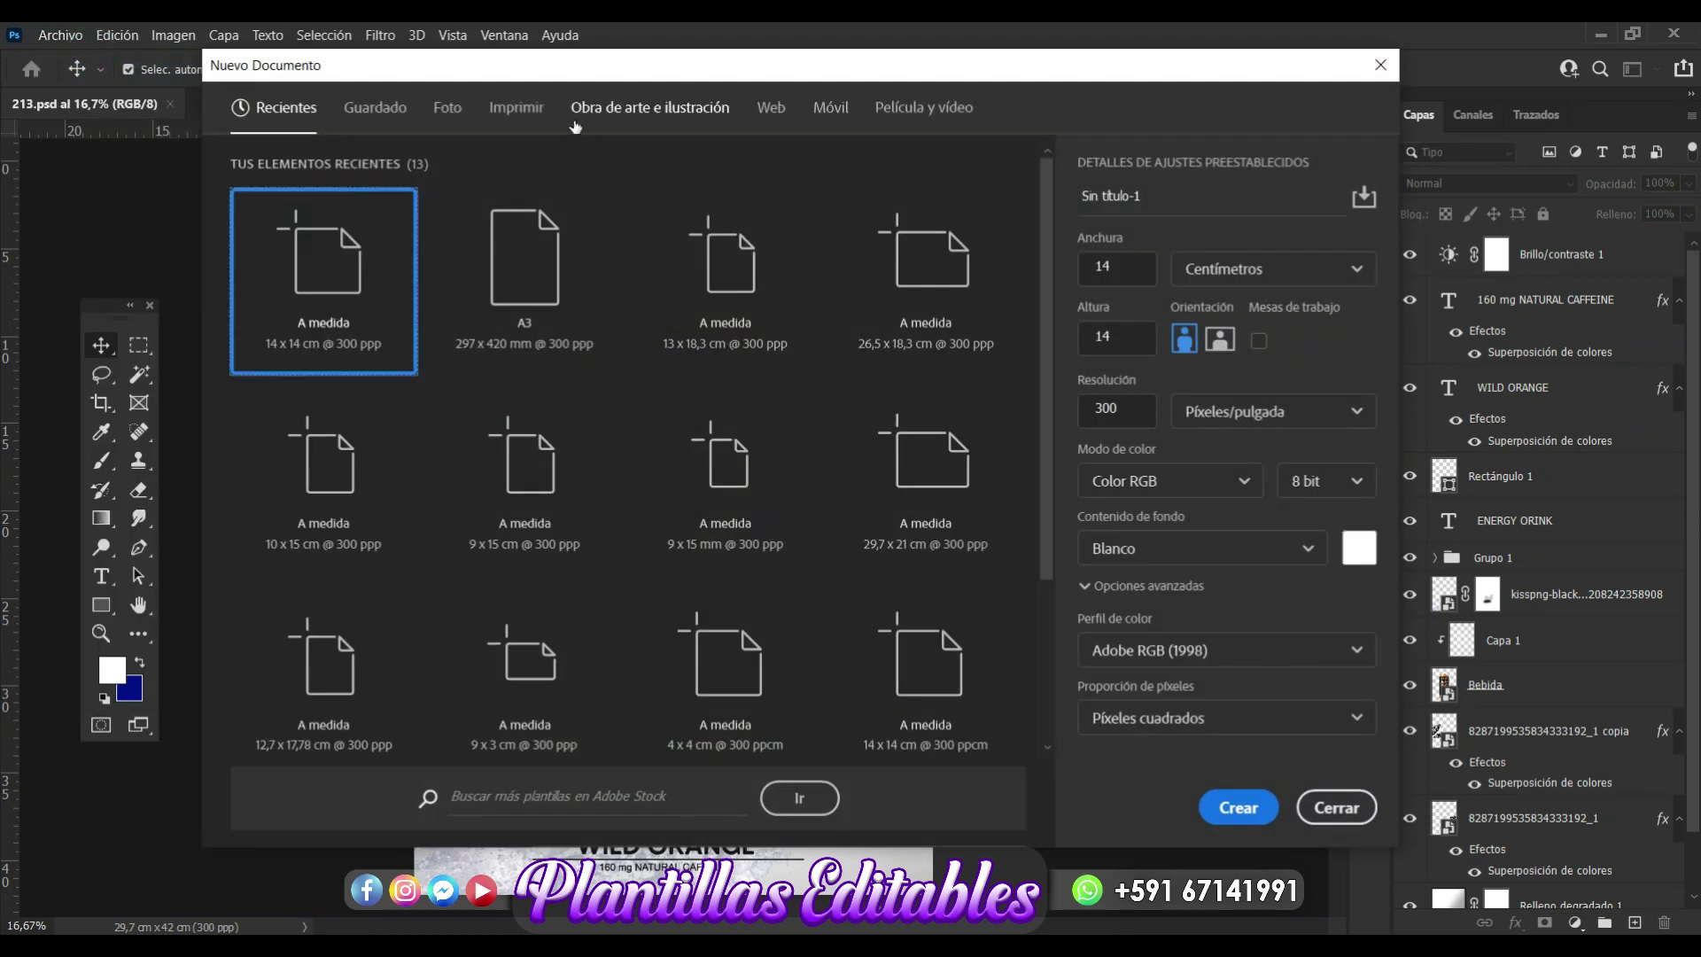
click(516, 107)
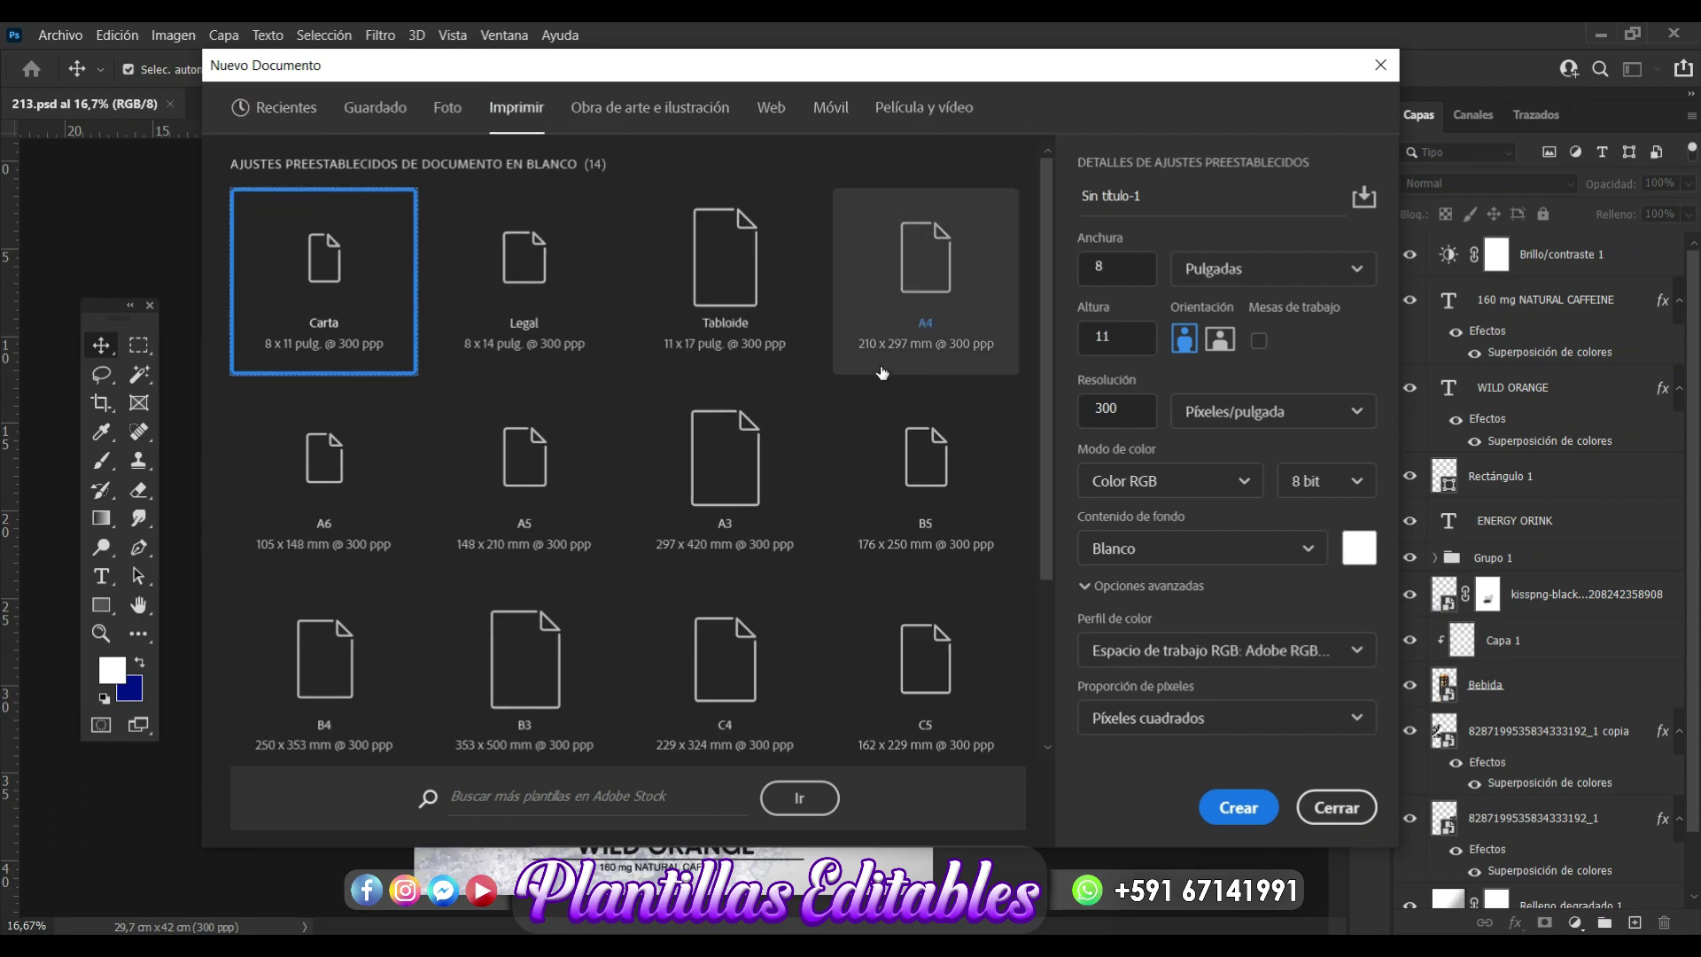
scroll(882, 372, down, 3)
click(722, 286)
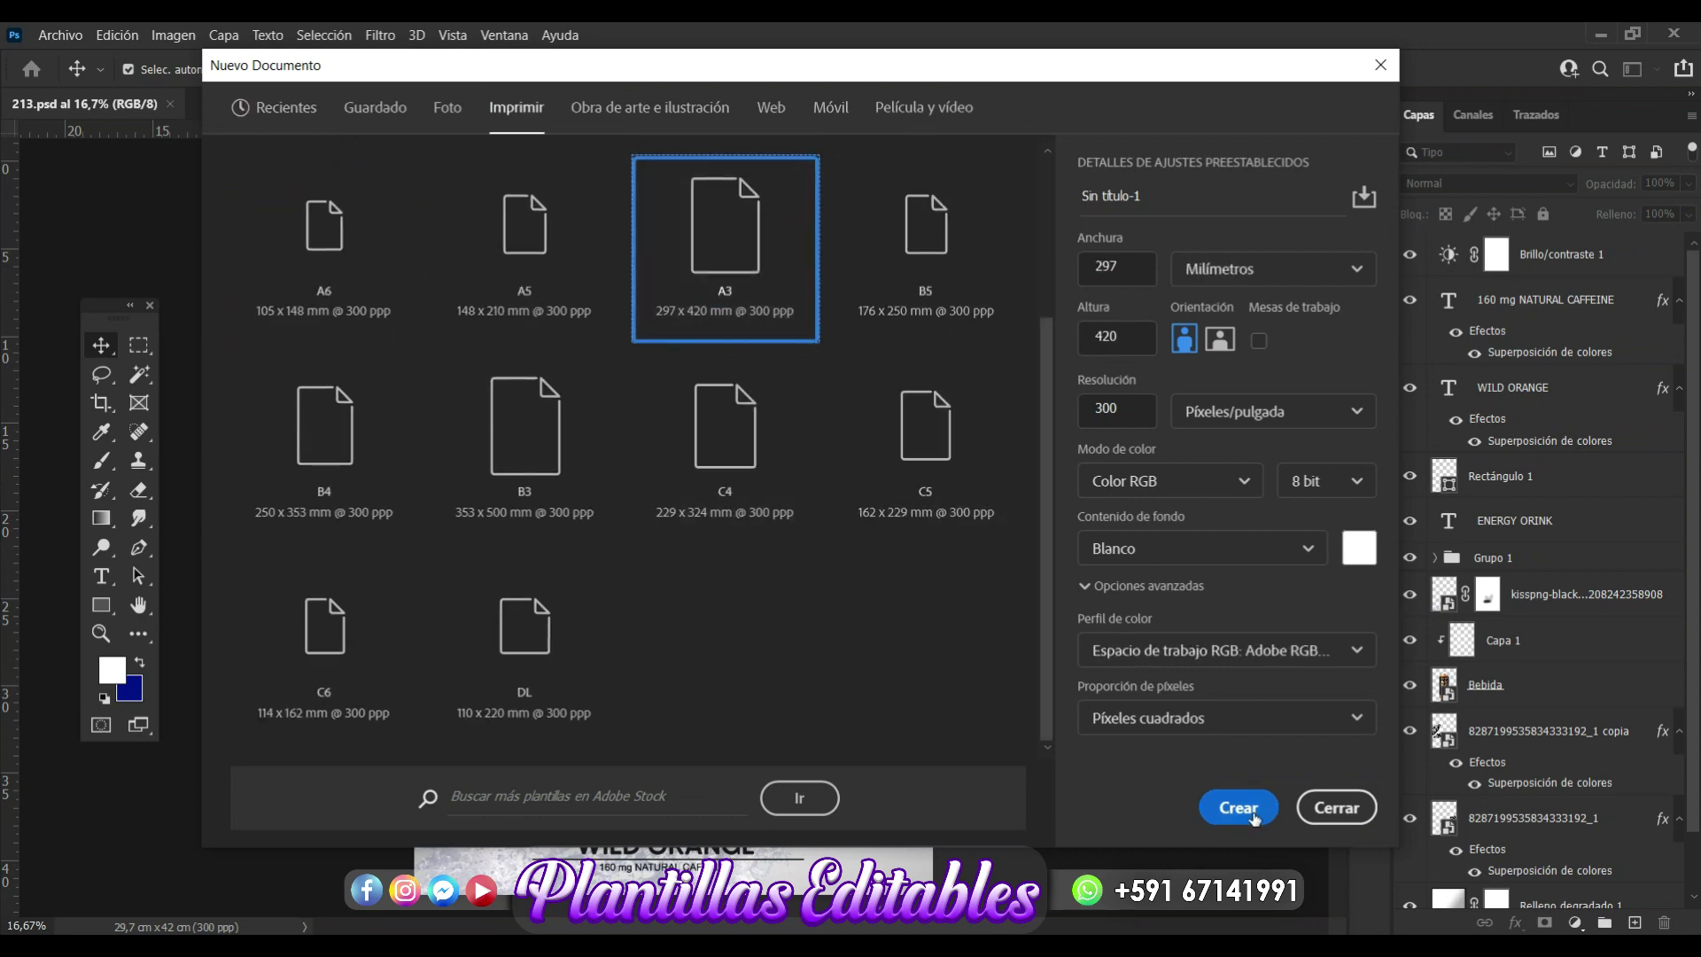
click(1238, 807)
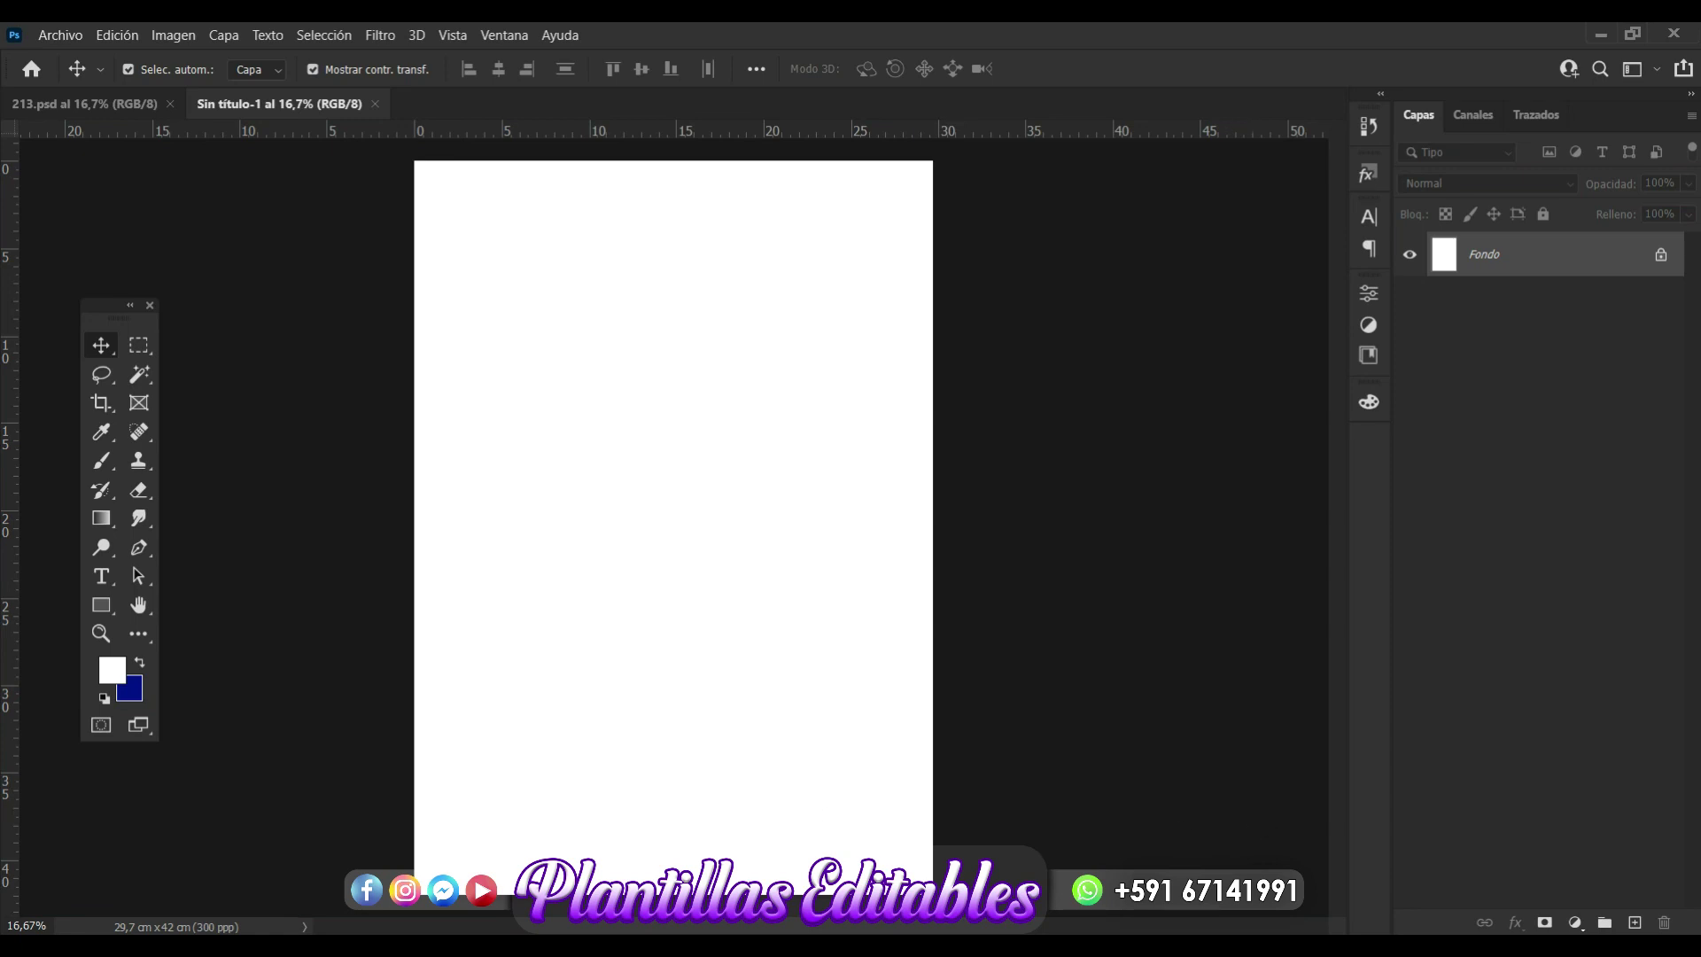
click(260, 883)
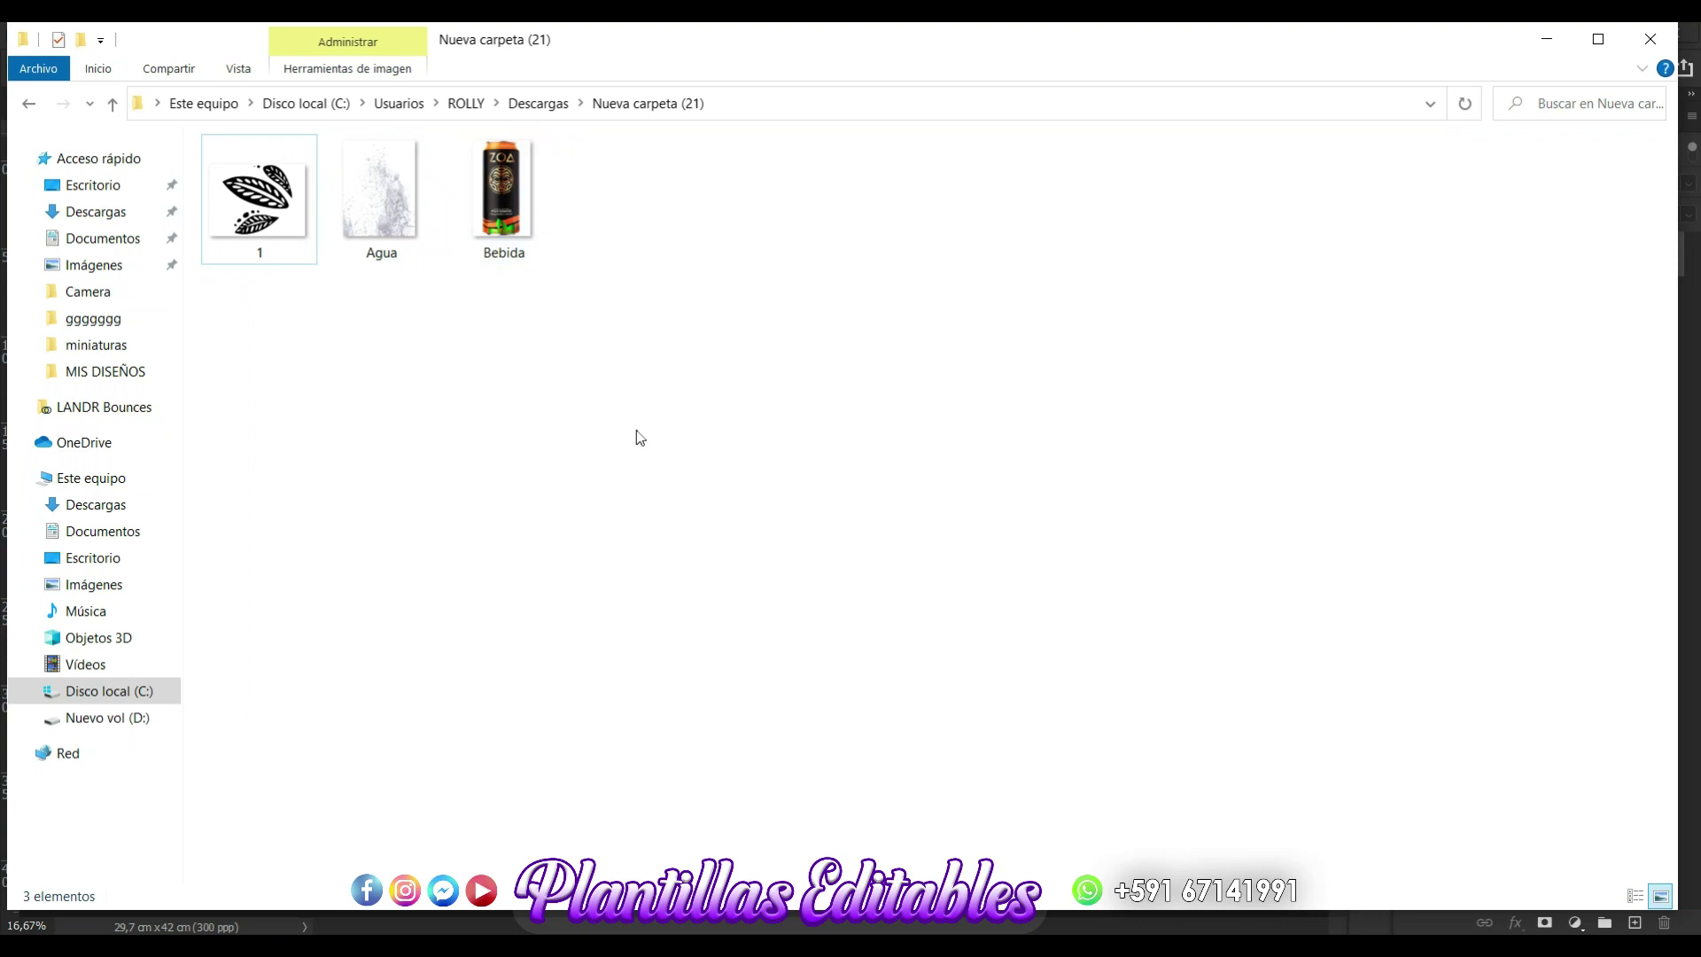
key(alt+Tab)
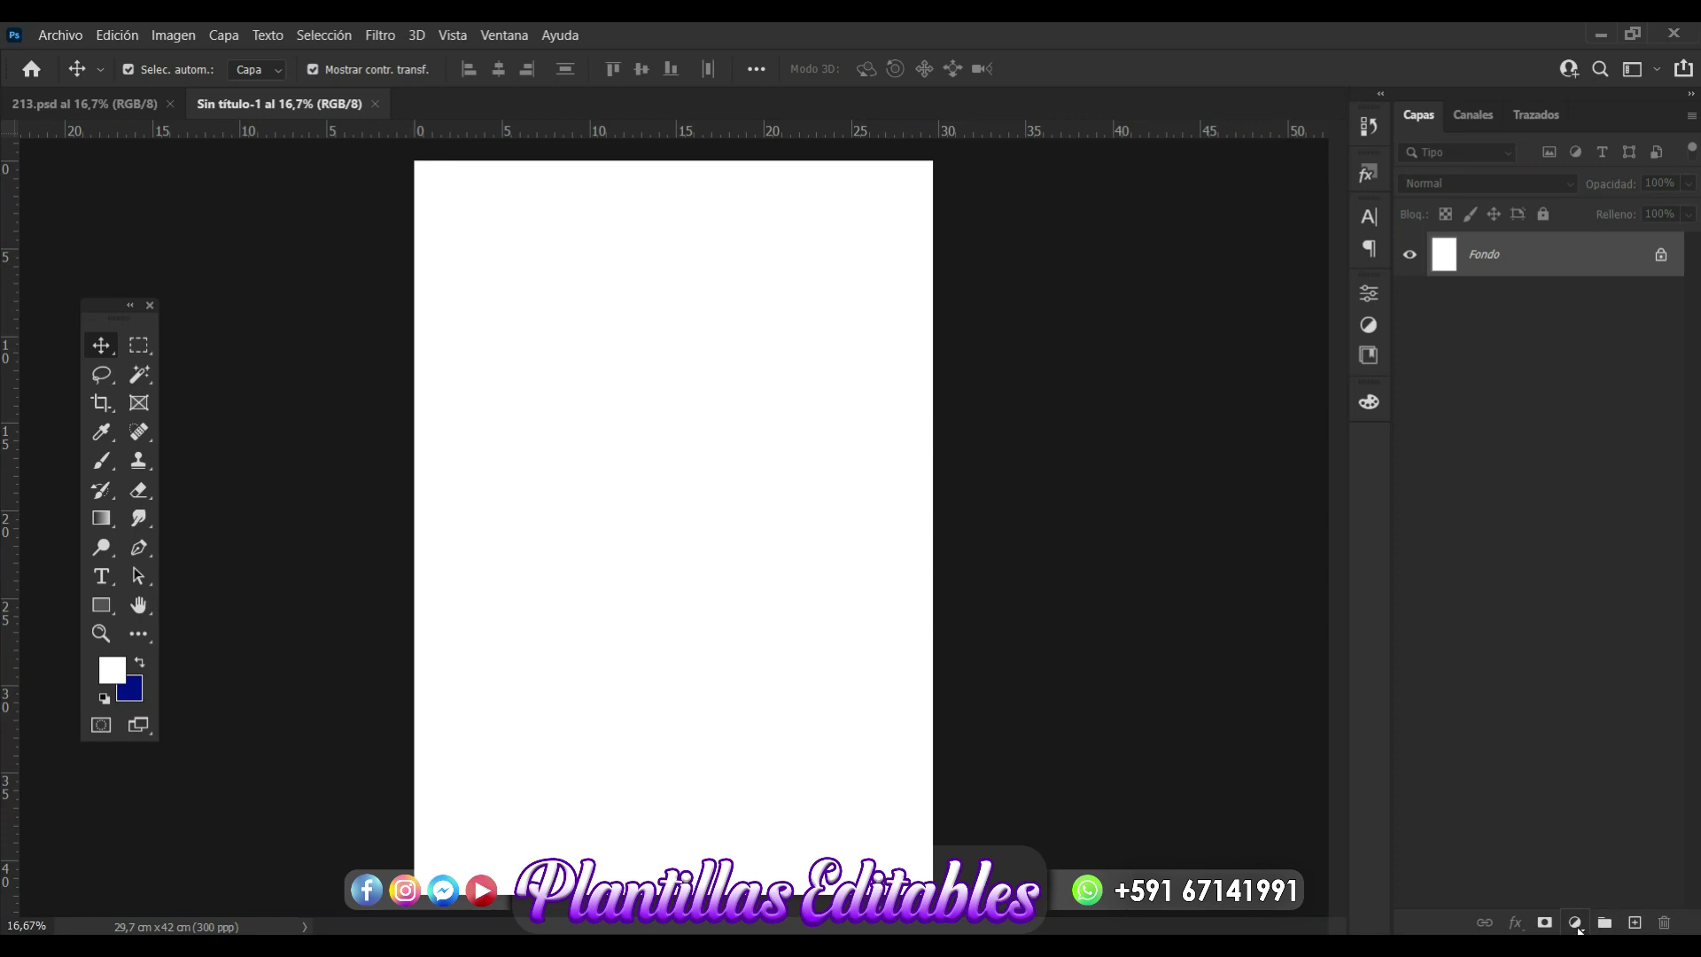
Add a gradient fill layer and set its left colour stop to white.
click(1575, 924)
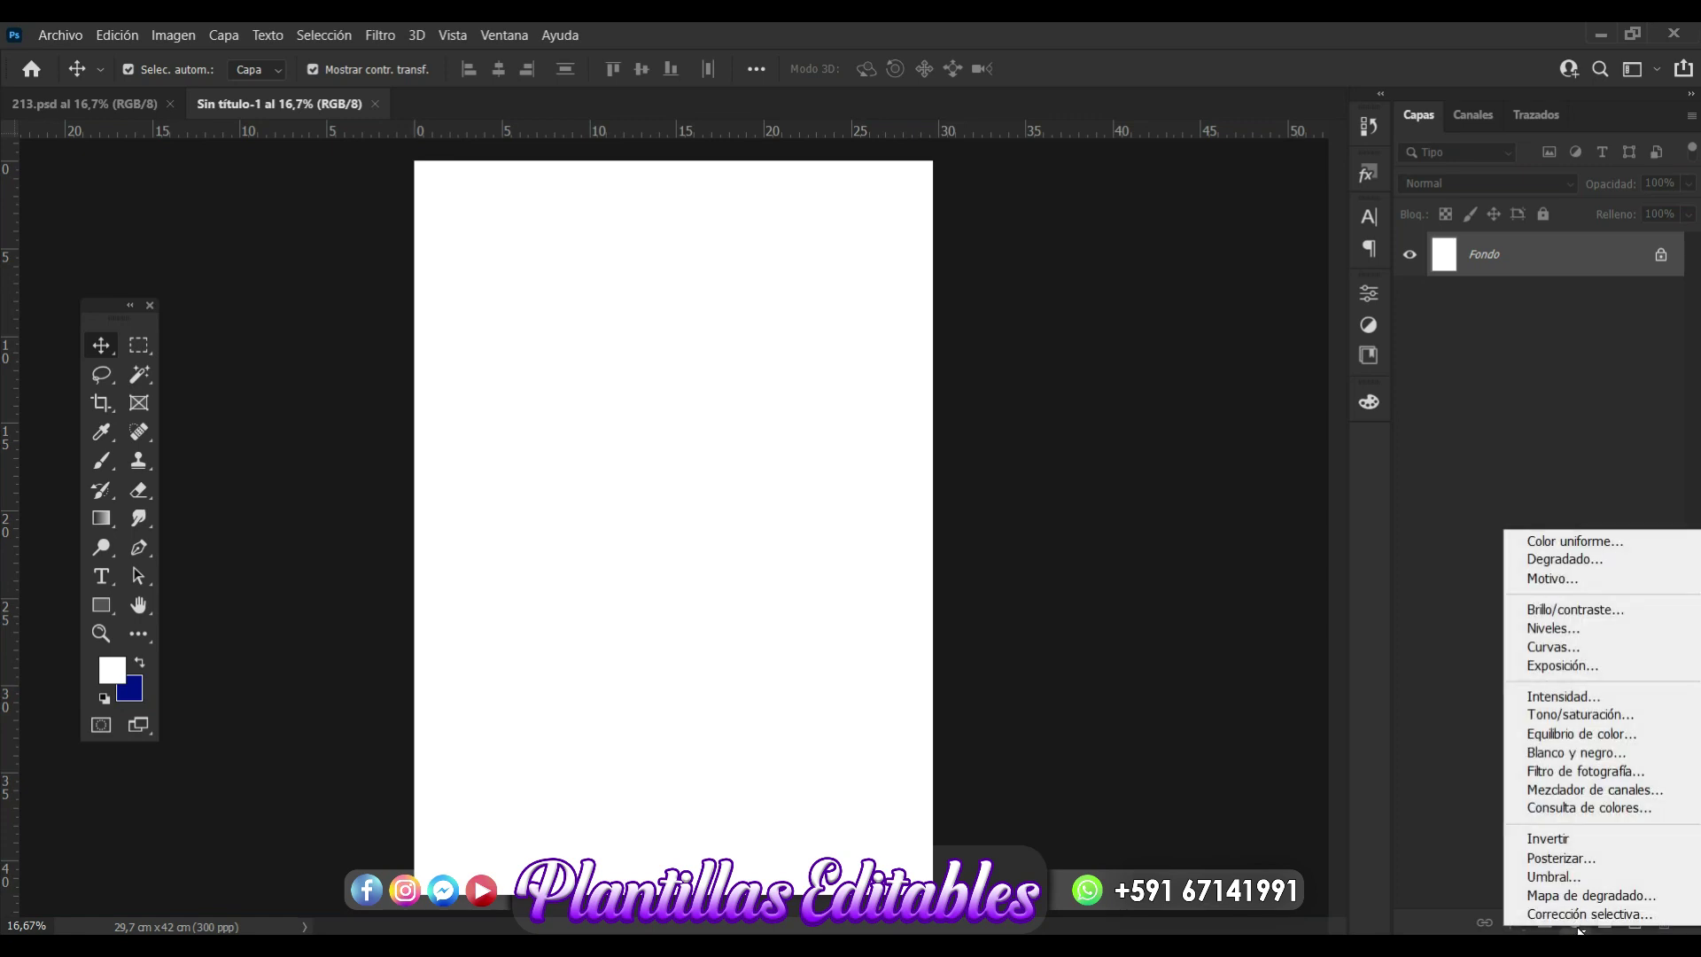
click(1570, 560)
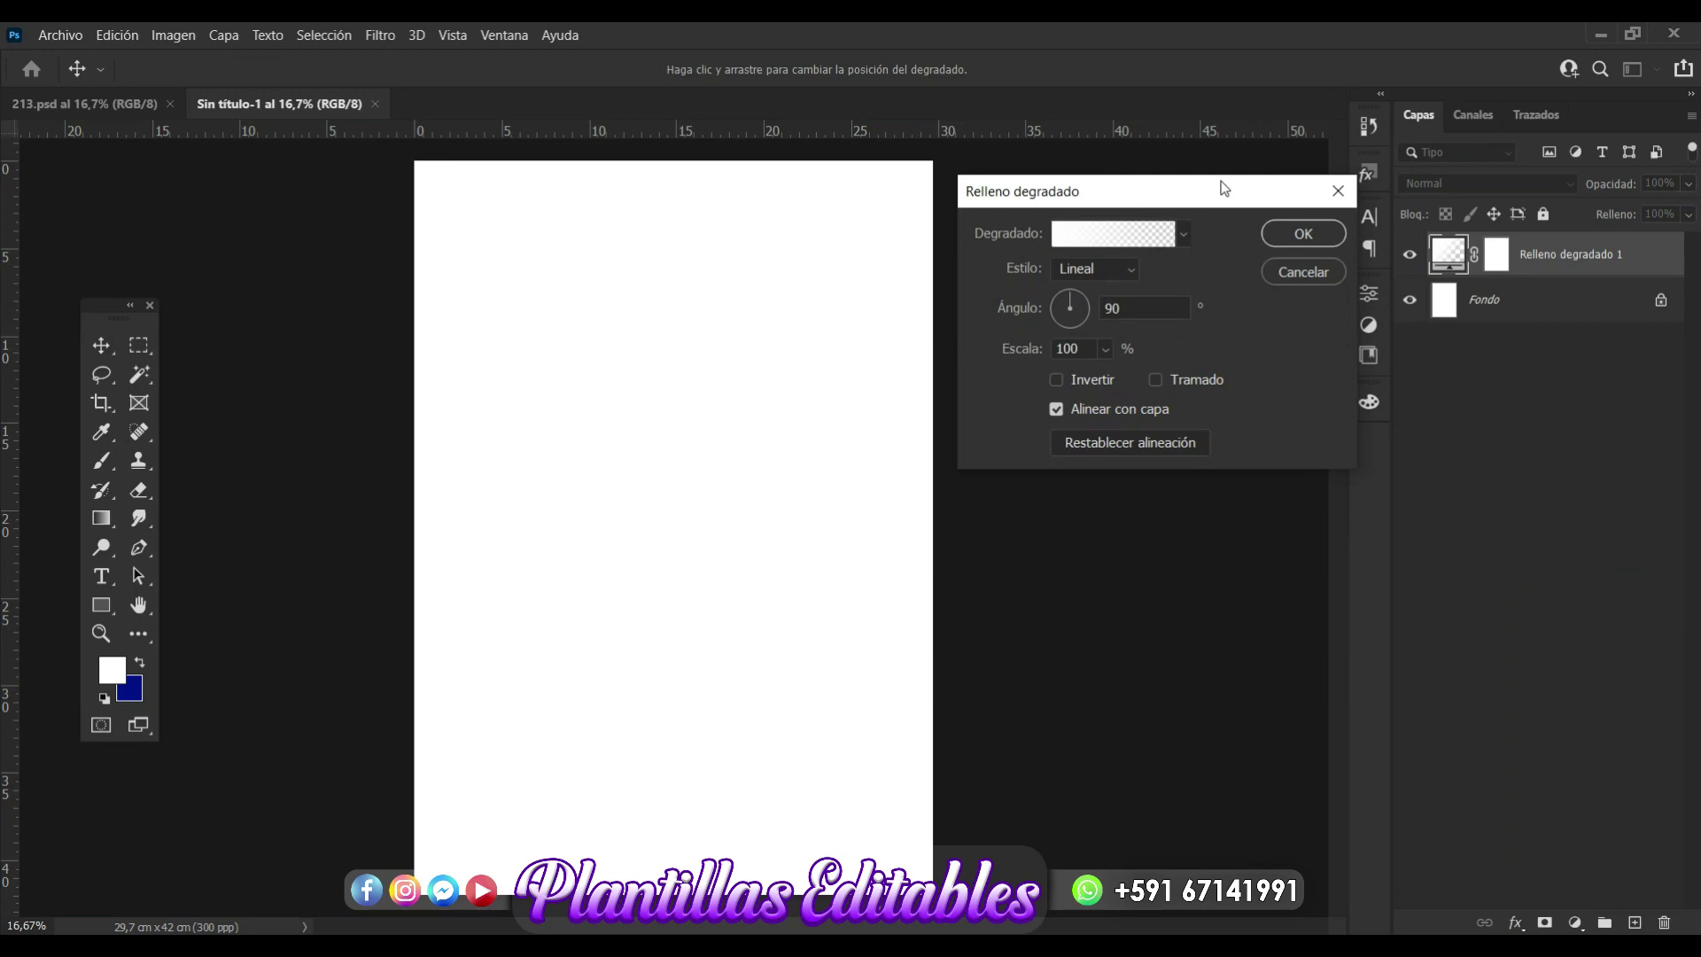
click(1108, 237)
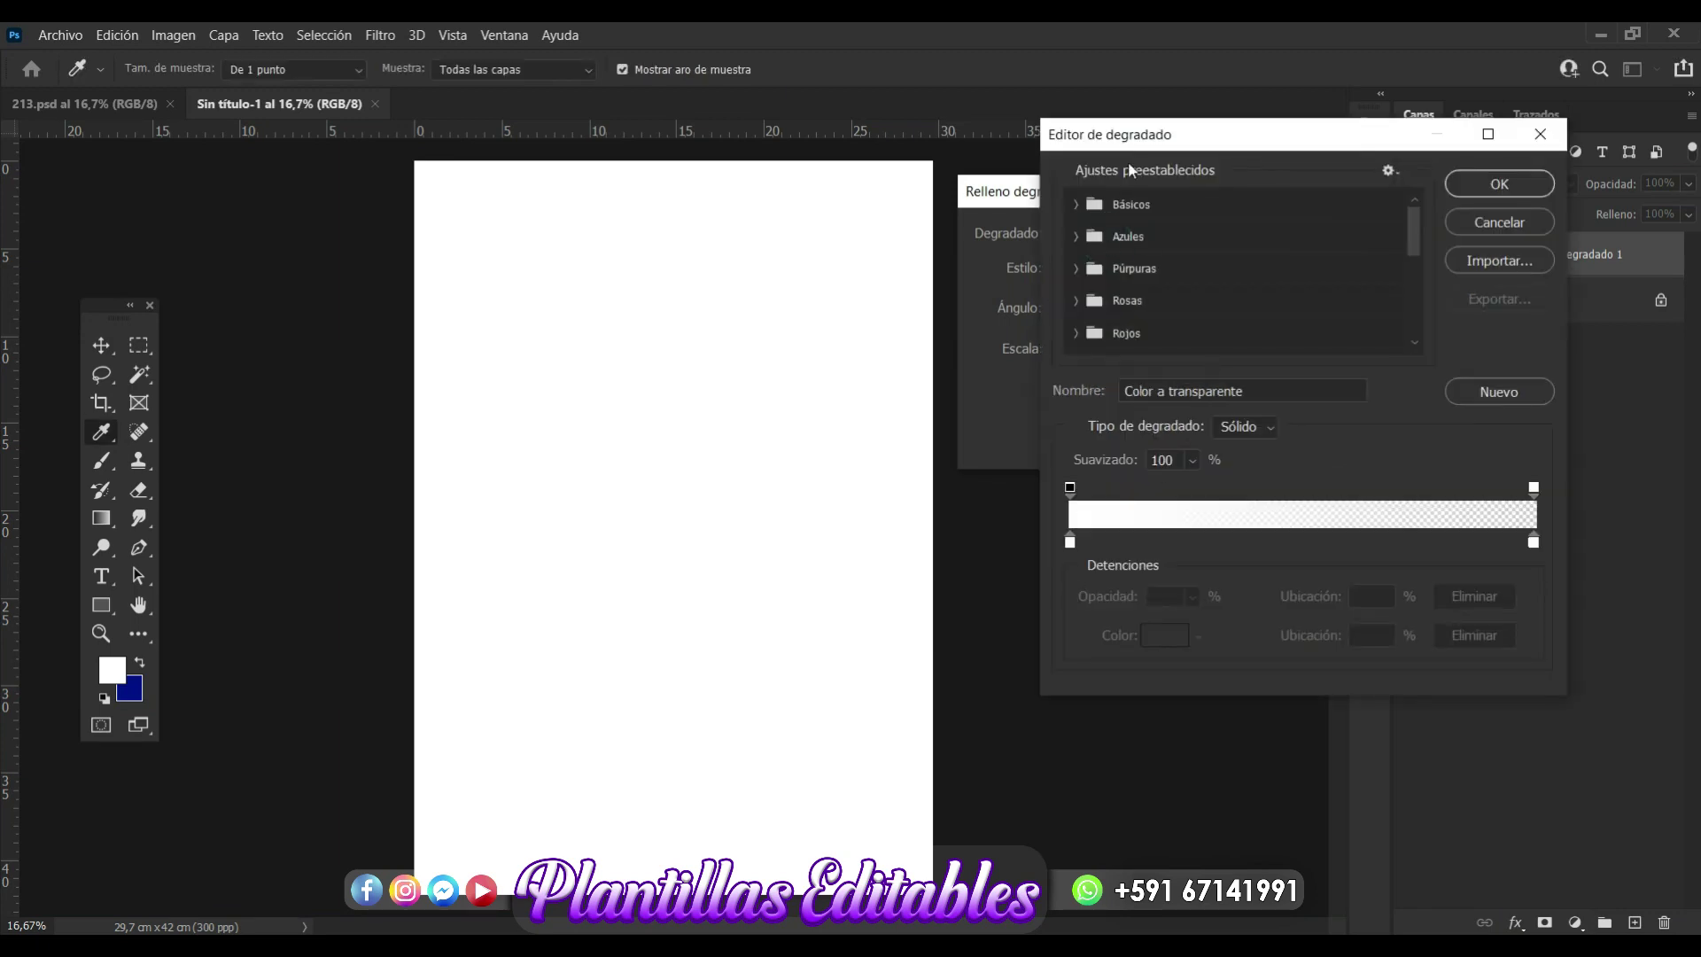
click(1070, 542)
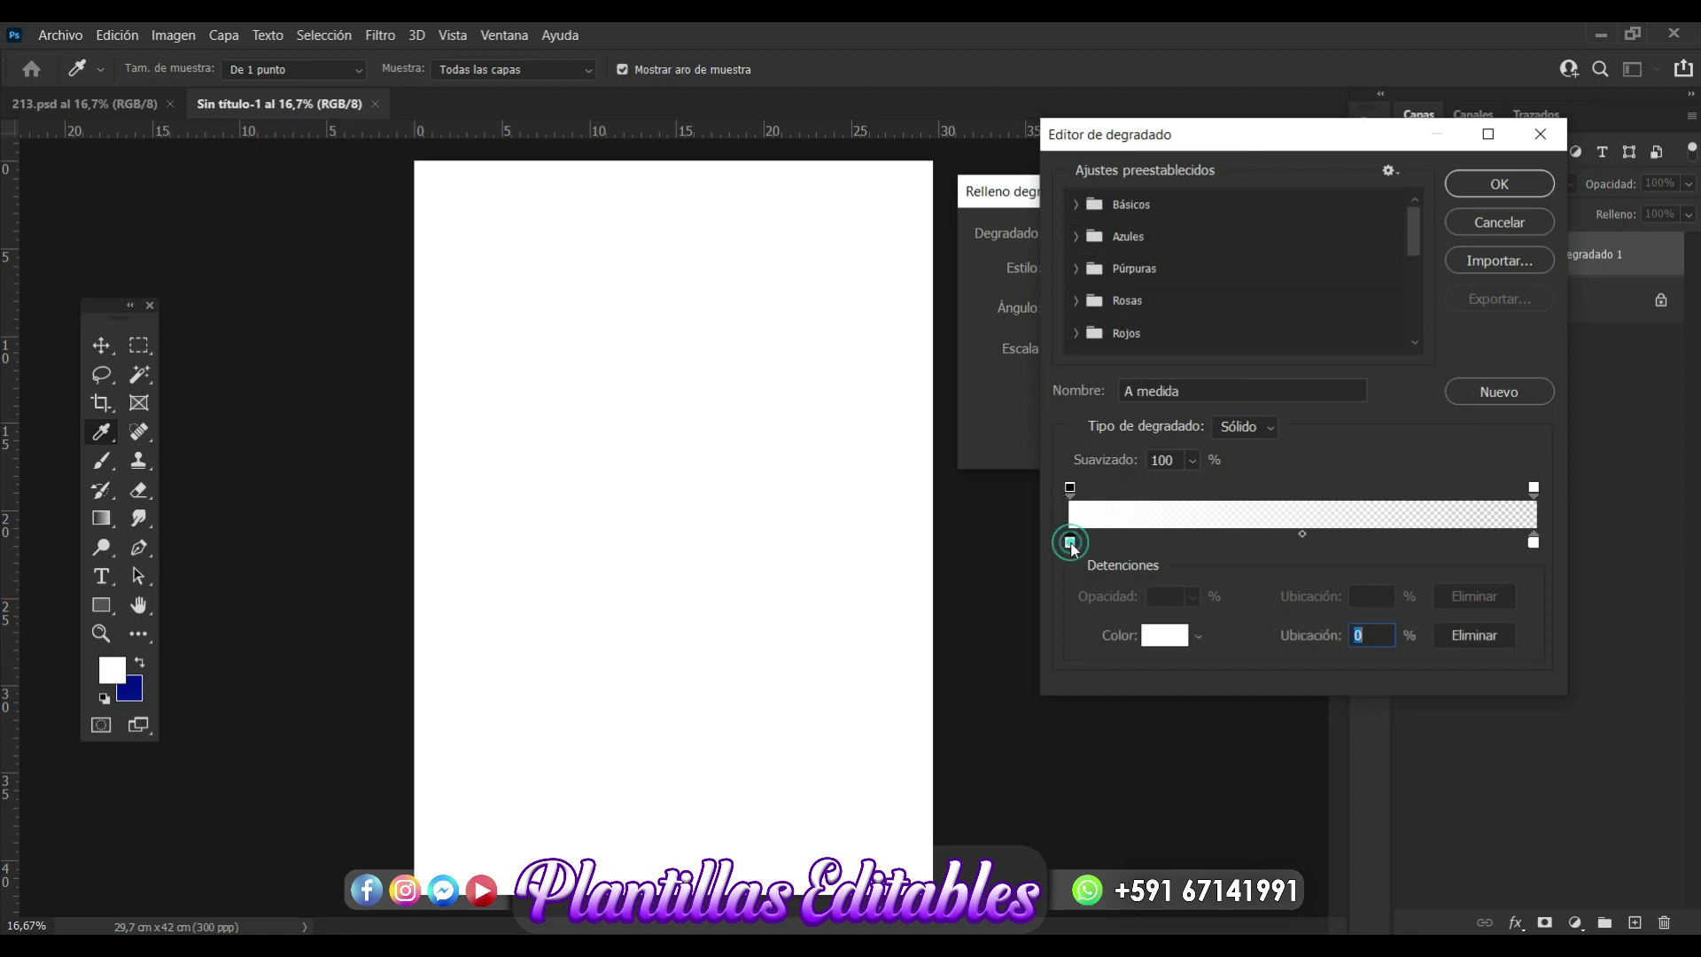
click(1167, 637)
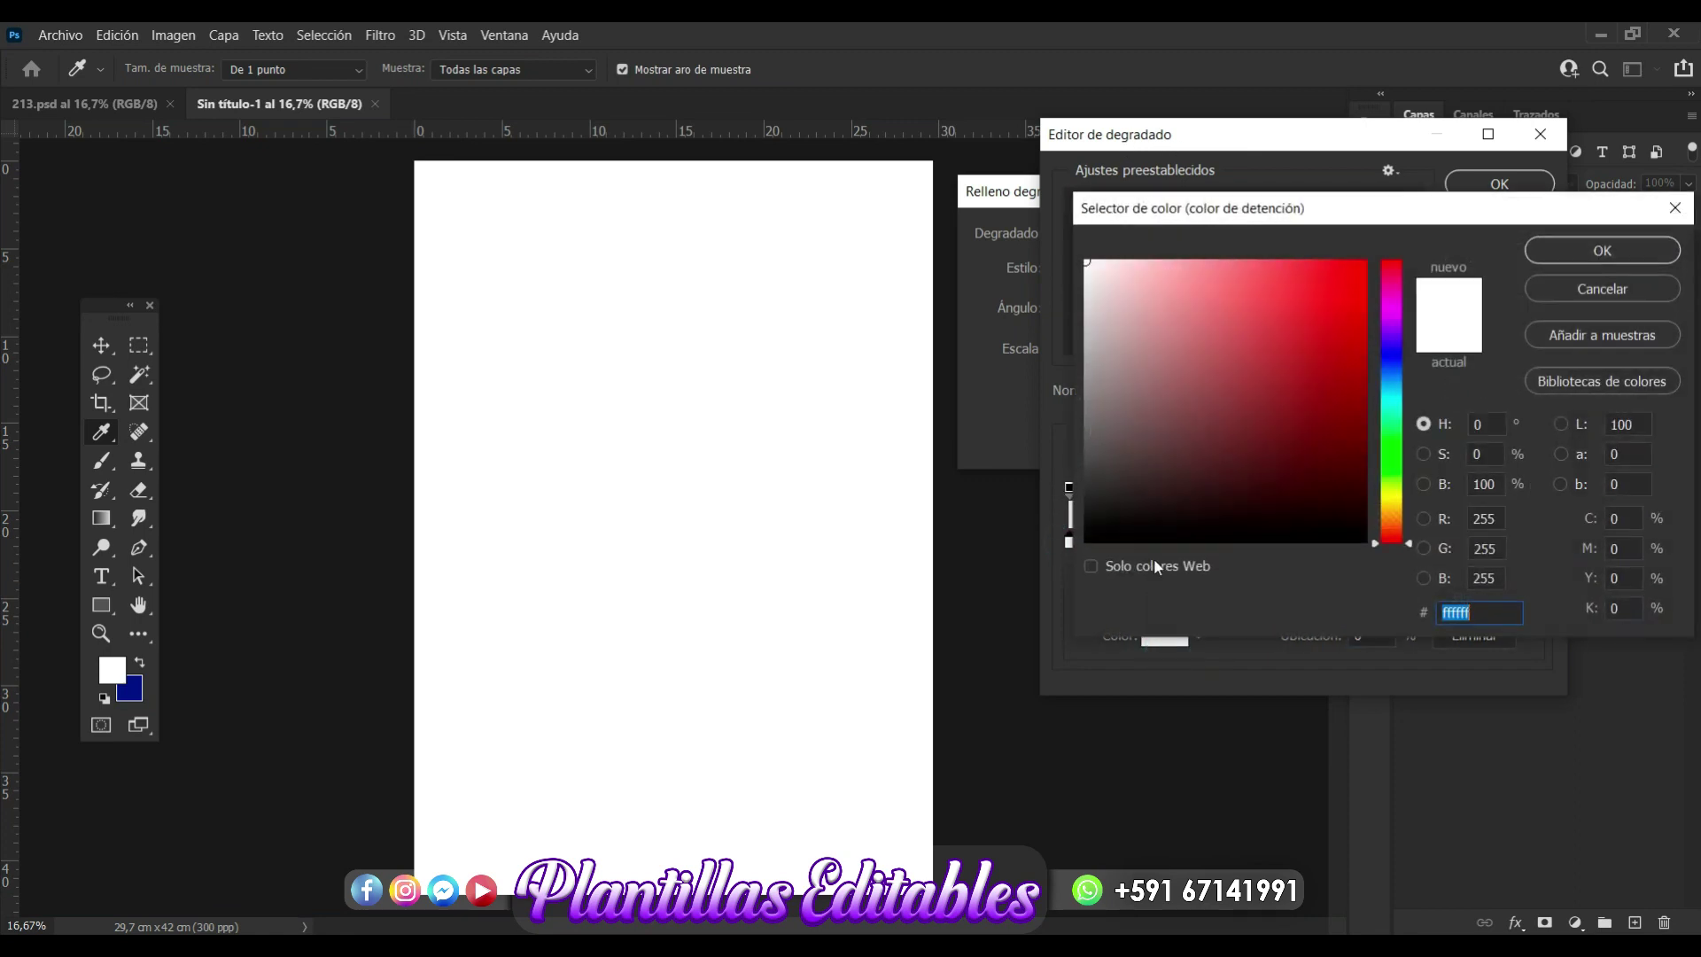
click(1086, 260)
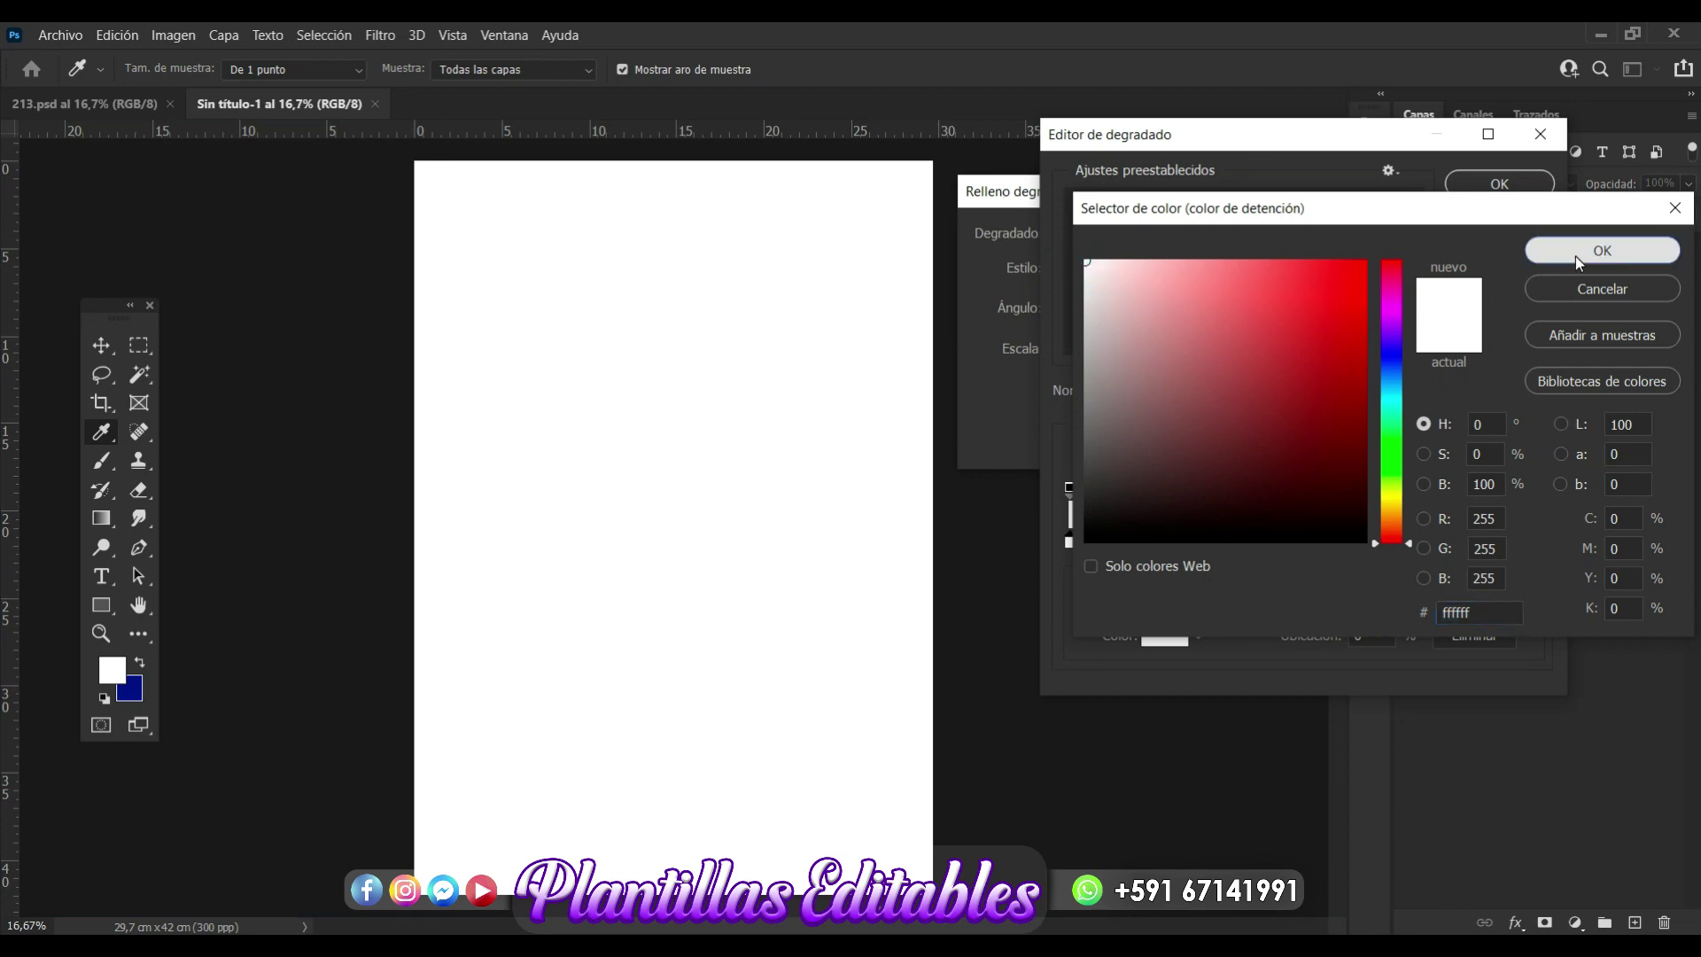
click(1575, 257)
Set the right stop to light grey c2c0c0 at 100% opacity and accept the gradient.
click(1533, 543)
click(1166, 638)
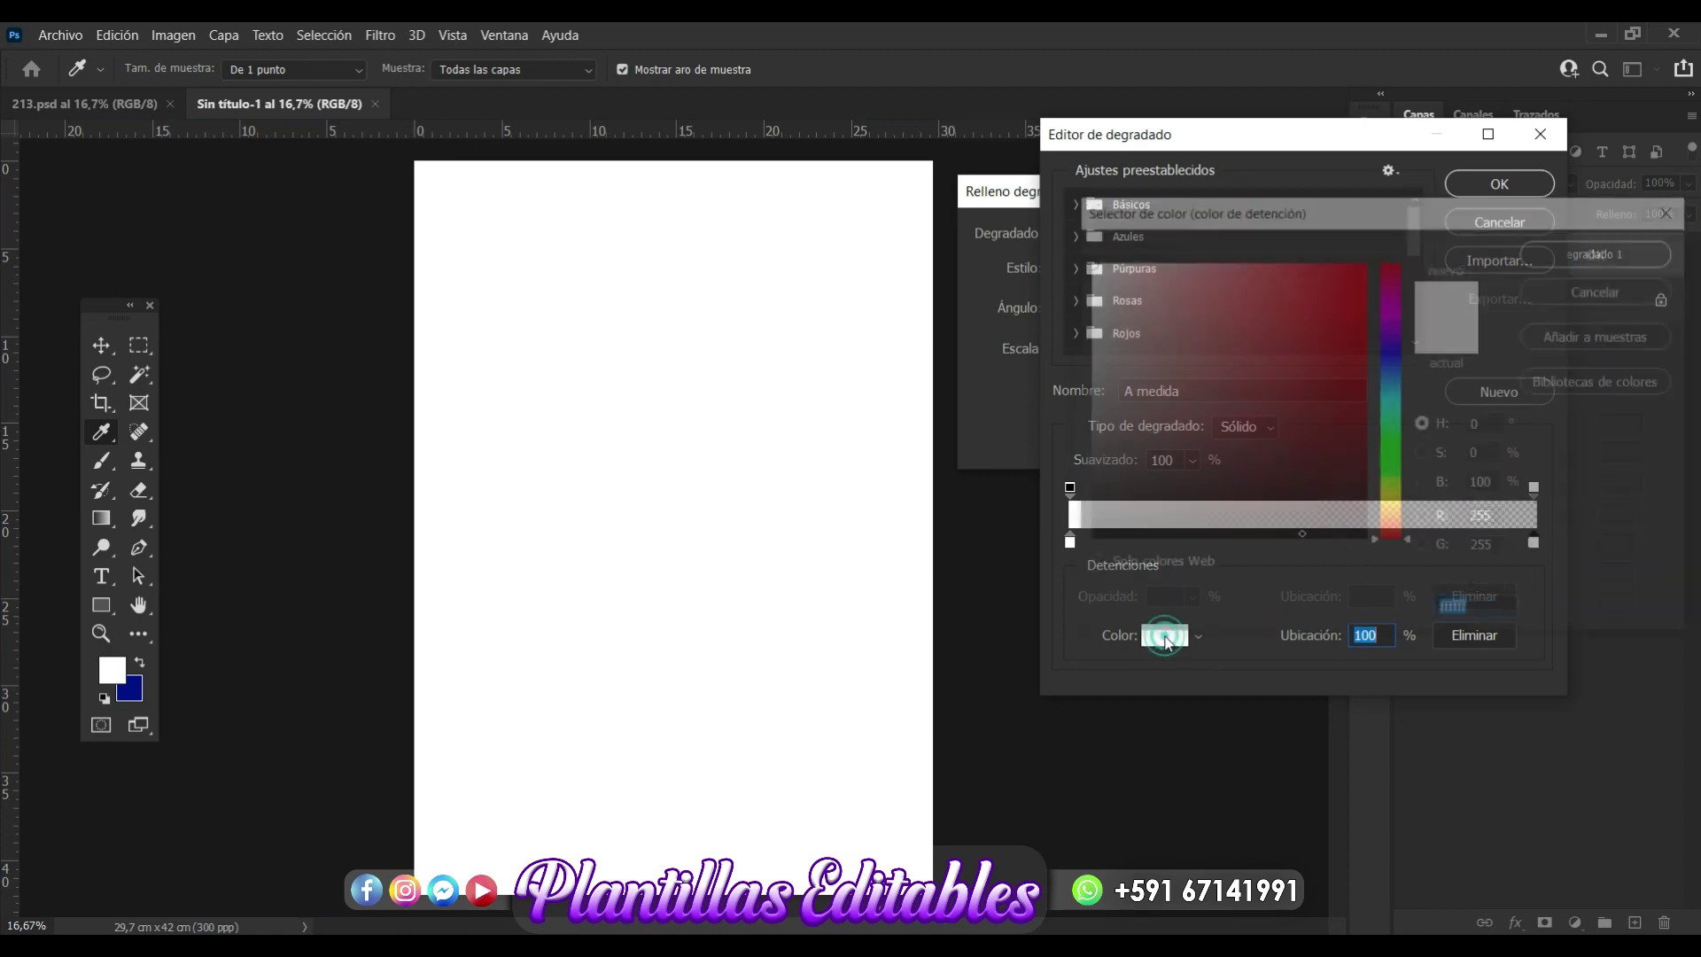
click(1087, 327)
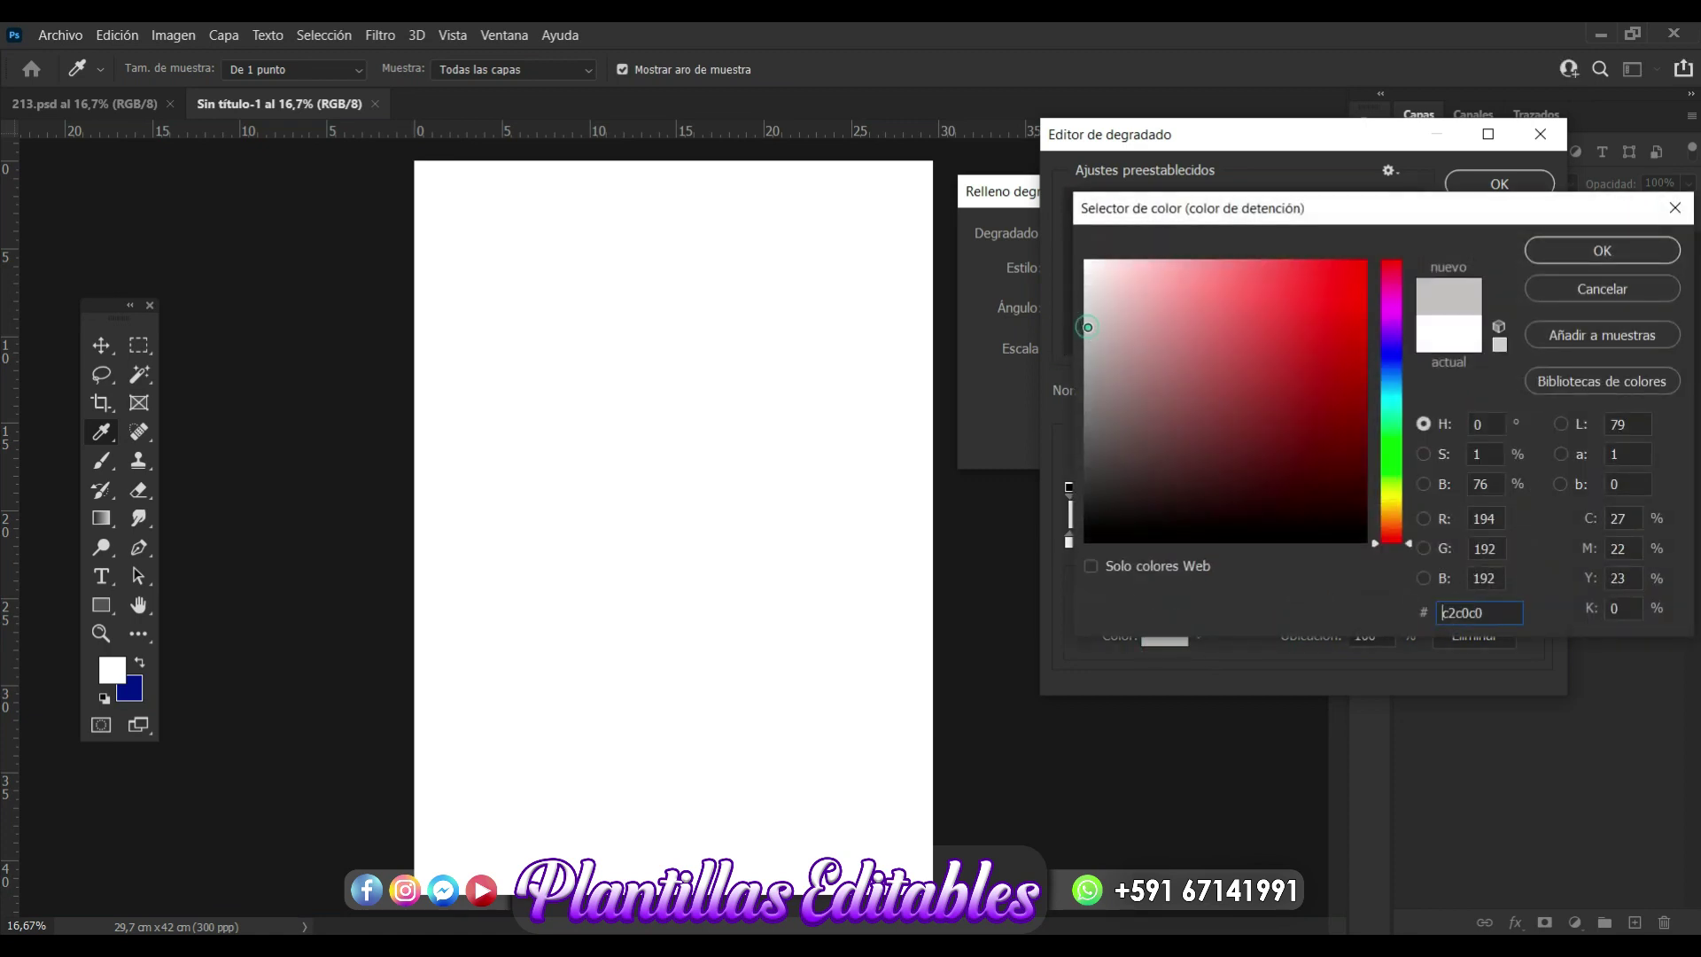
click(1594, 253)
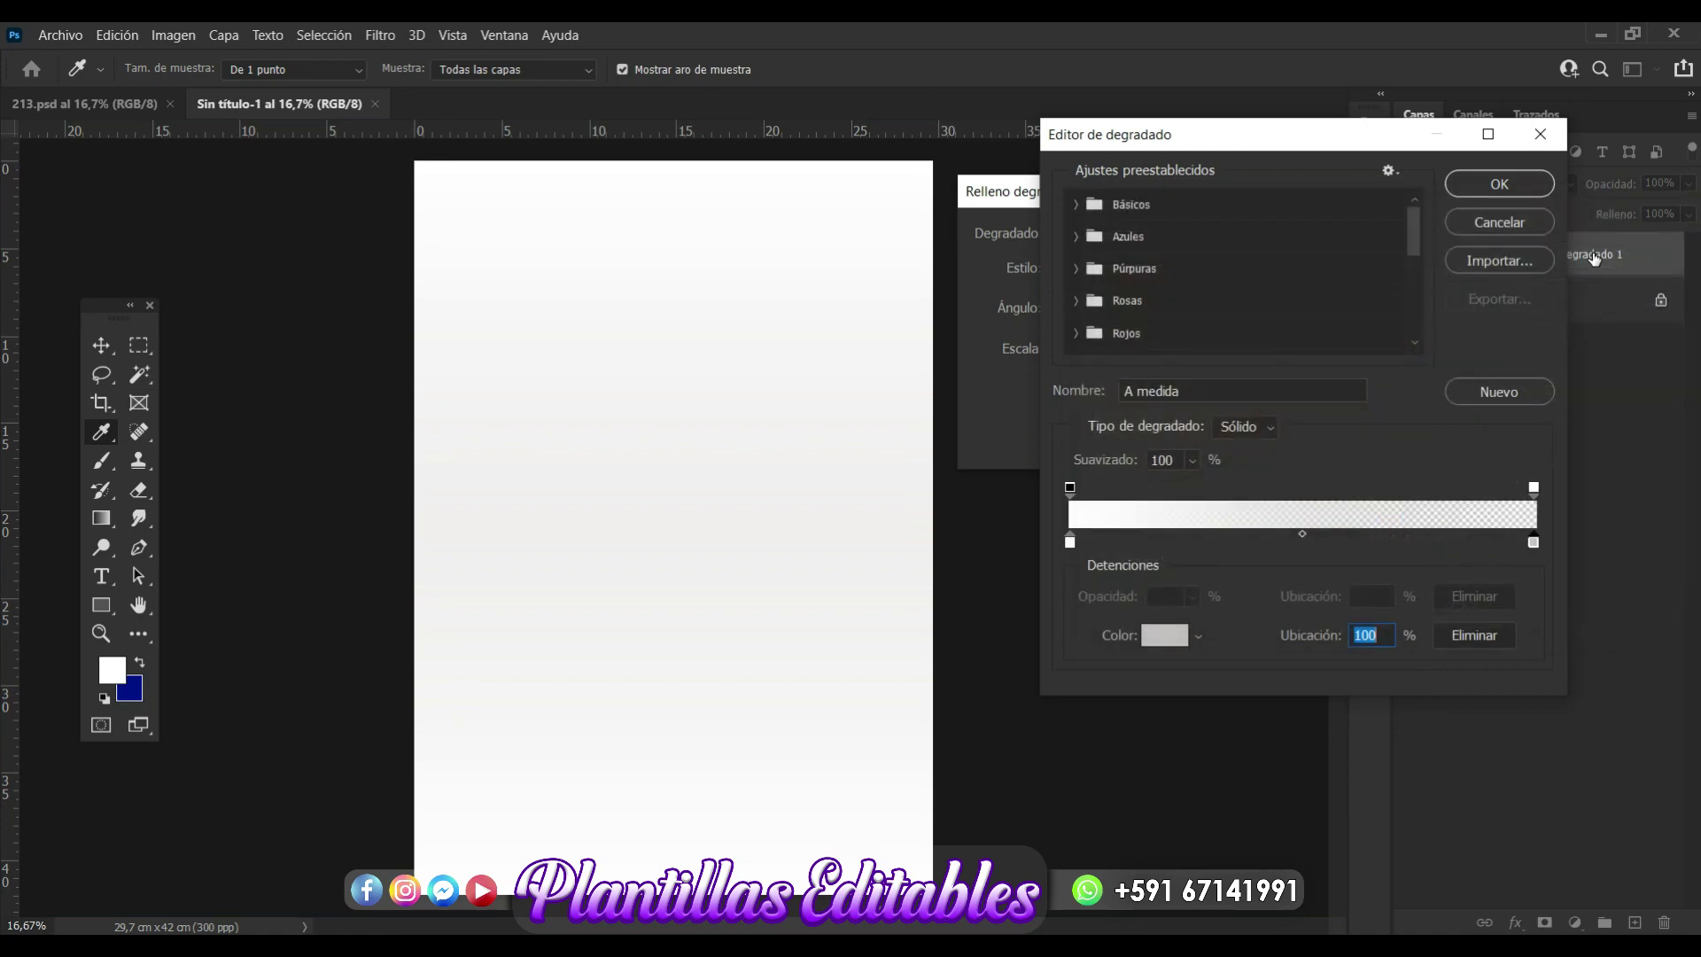
click(1534, 487)
click(1193, 598)
drag(1197, 620, 1327, 629)
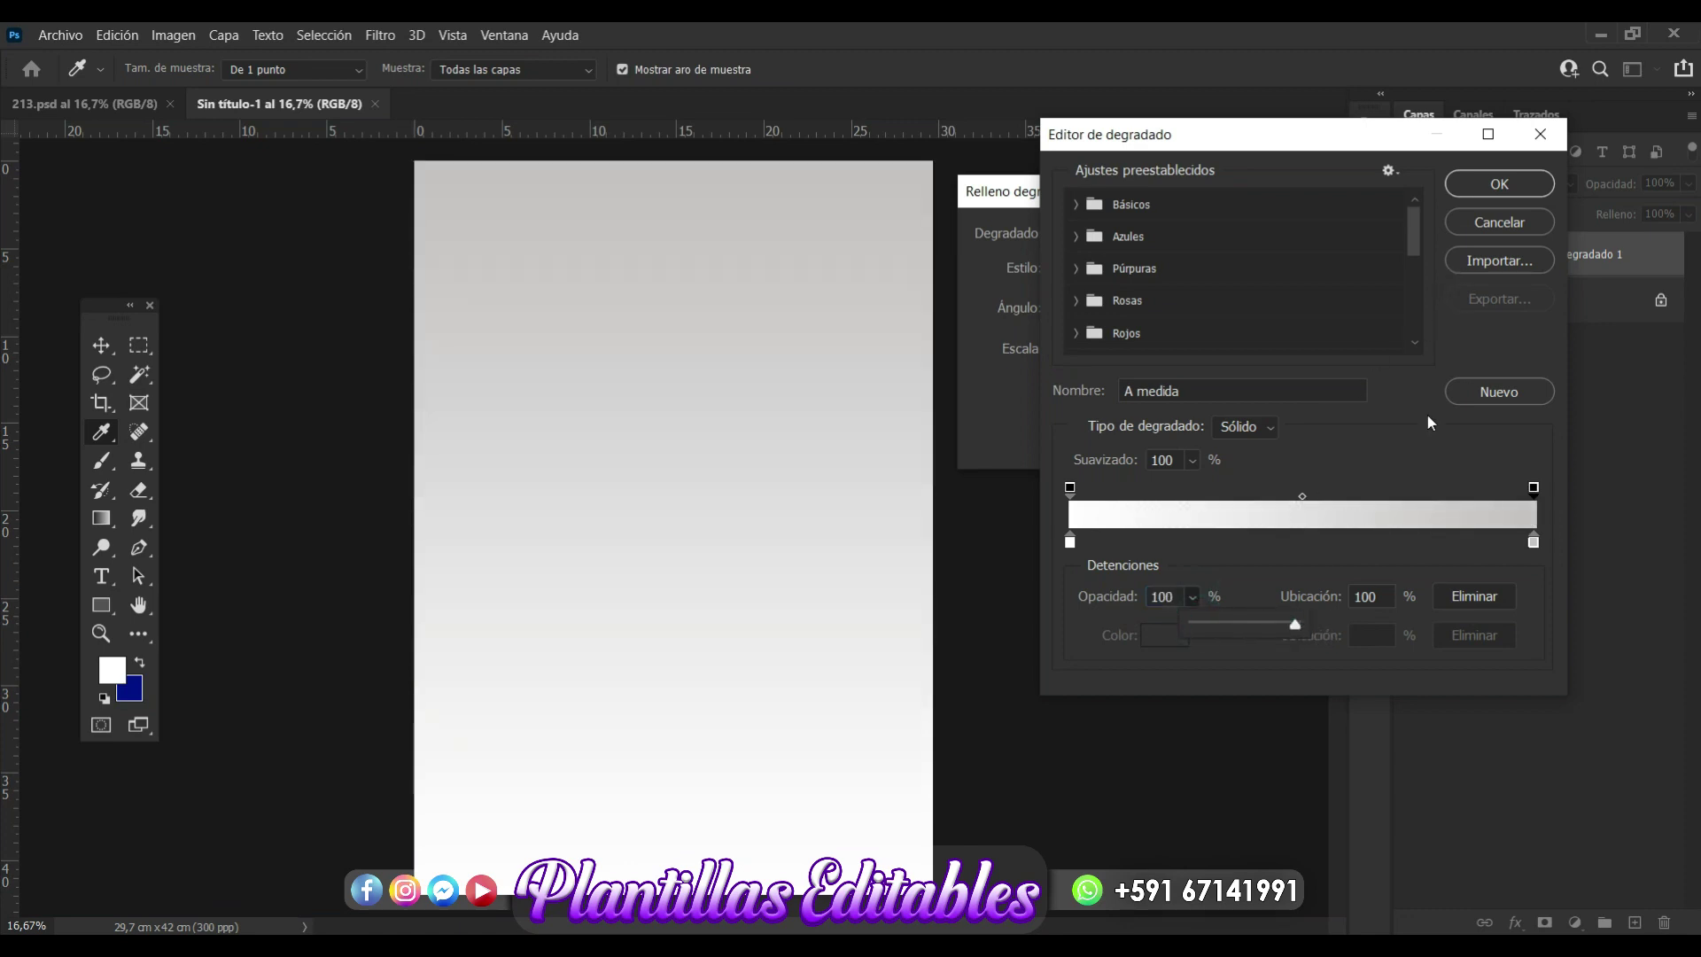
click(1483, 184)
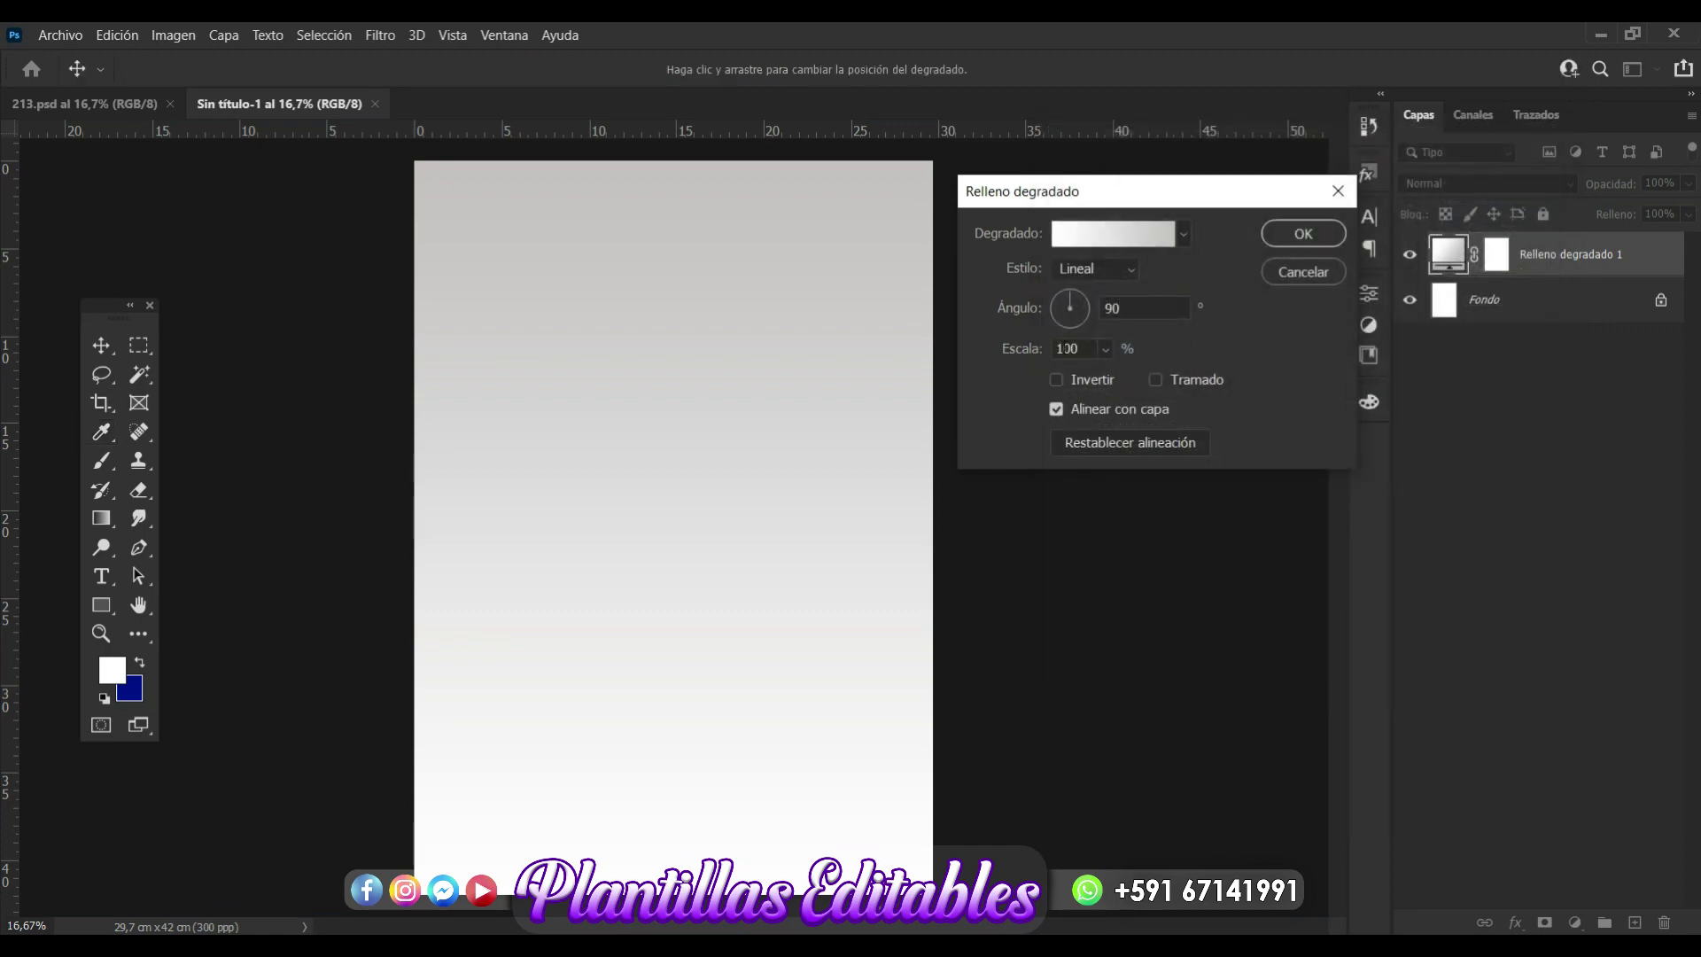
Change the gradient fill to Radial style at 210% scale and apply it.
click(1128, 275)
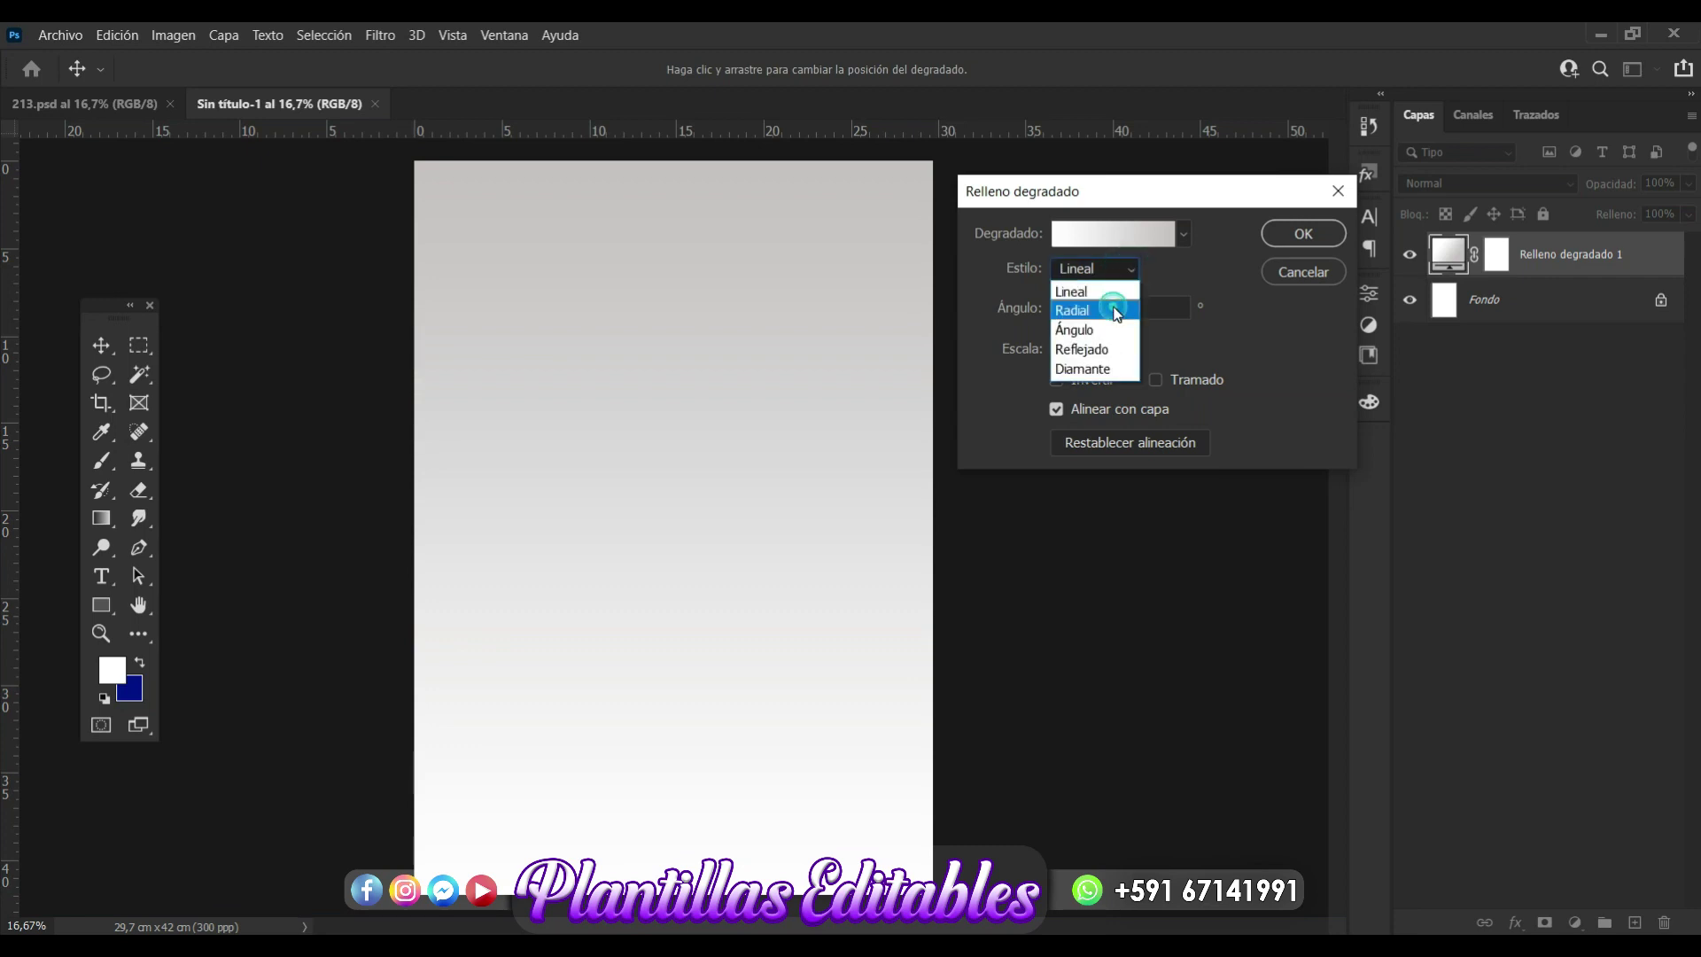
click(1109, 305)
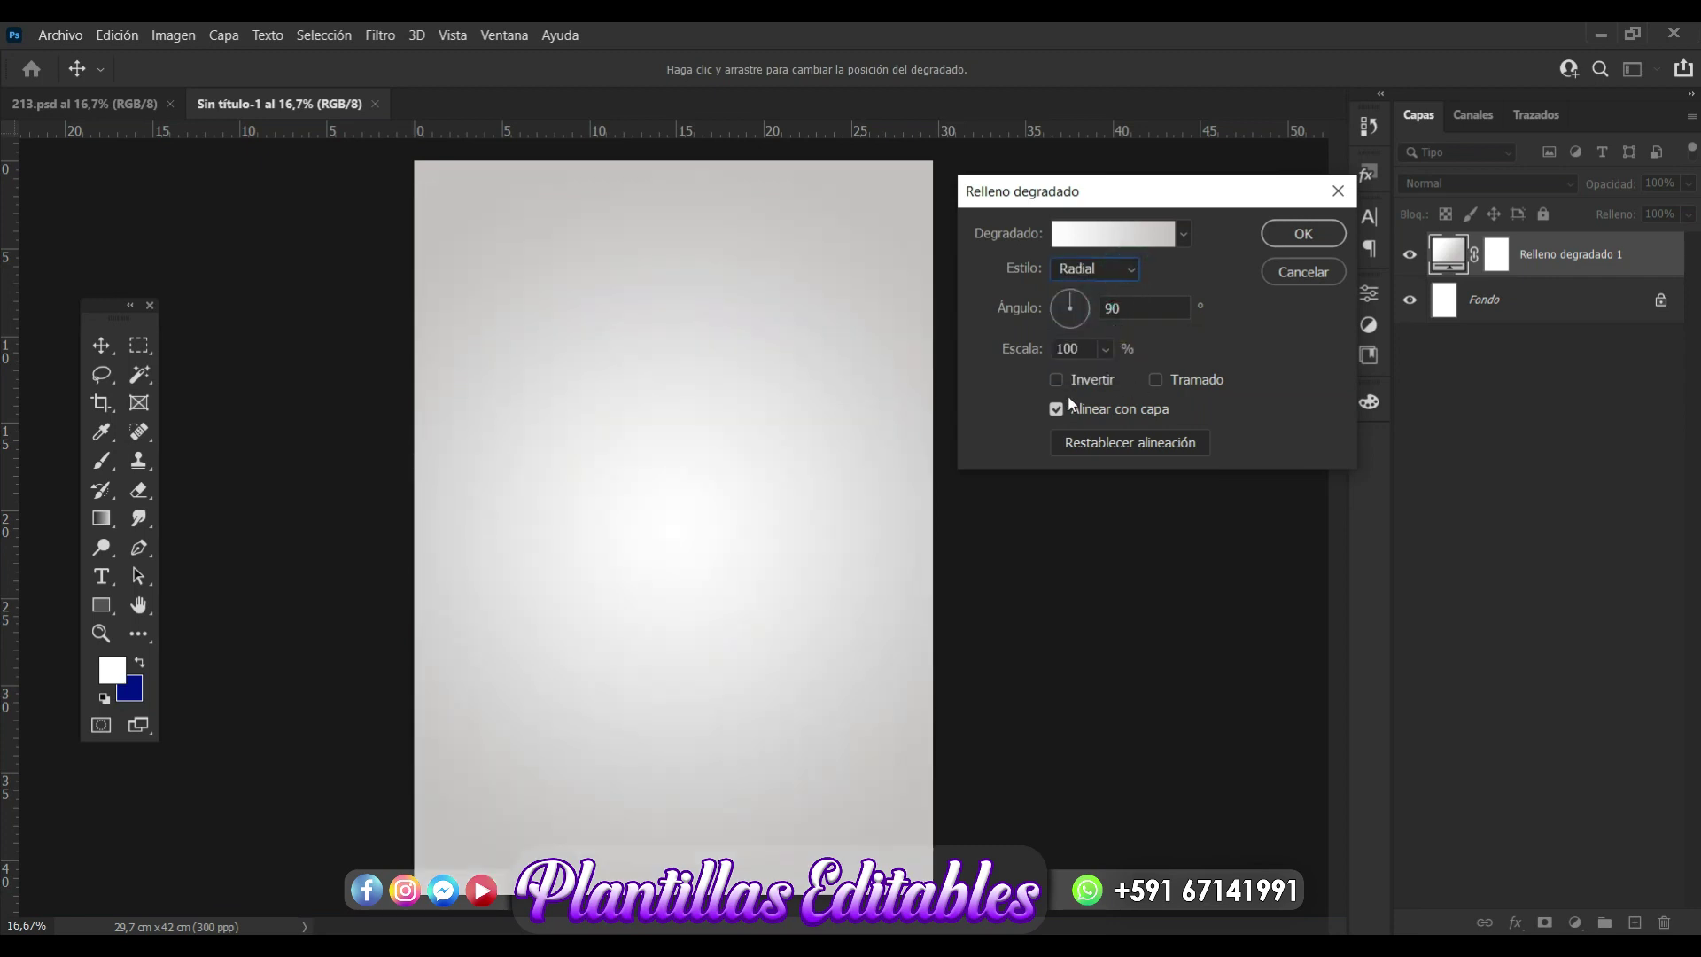
click(1105, 350)
mouse_move(1109, 379)
mouse_down()
mouse_move(1140, 379)
mouse_move(1079, 379)
mouse_move(1123, 383)
mouse_up()
click(1123, 381)
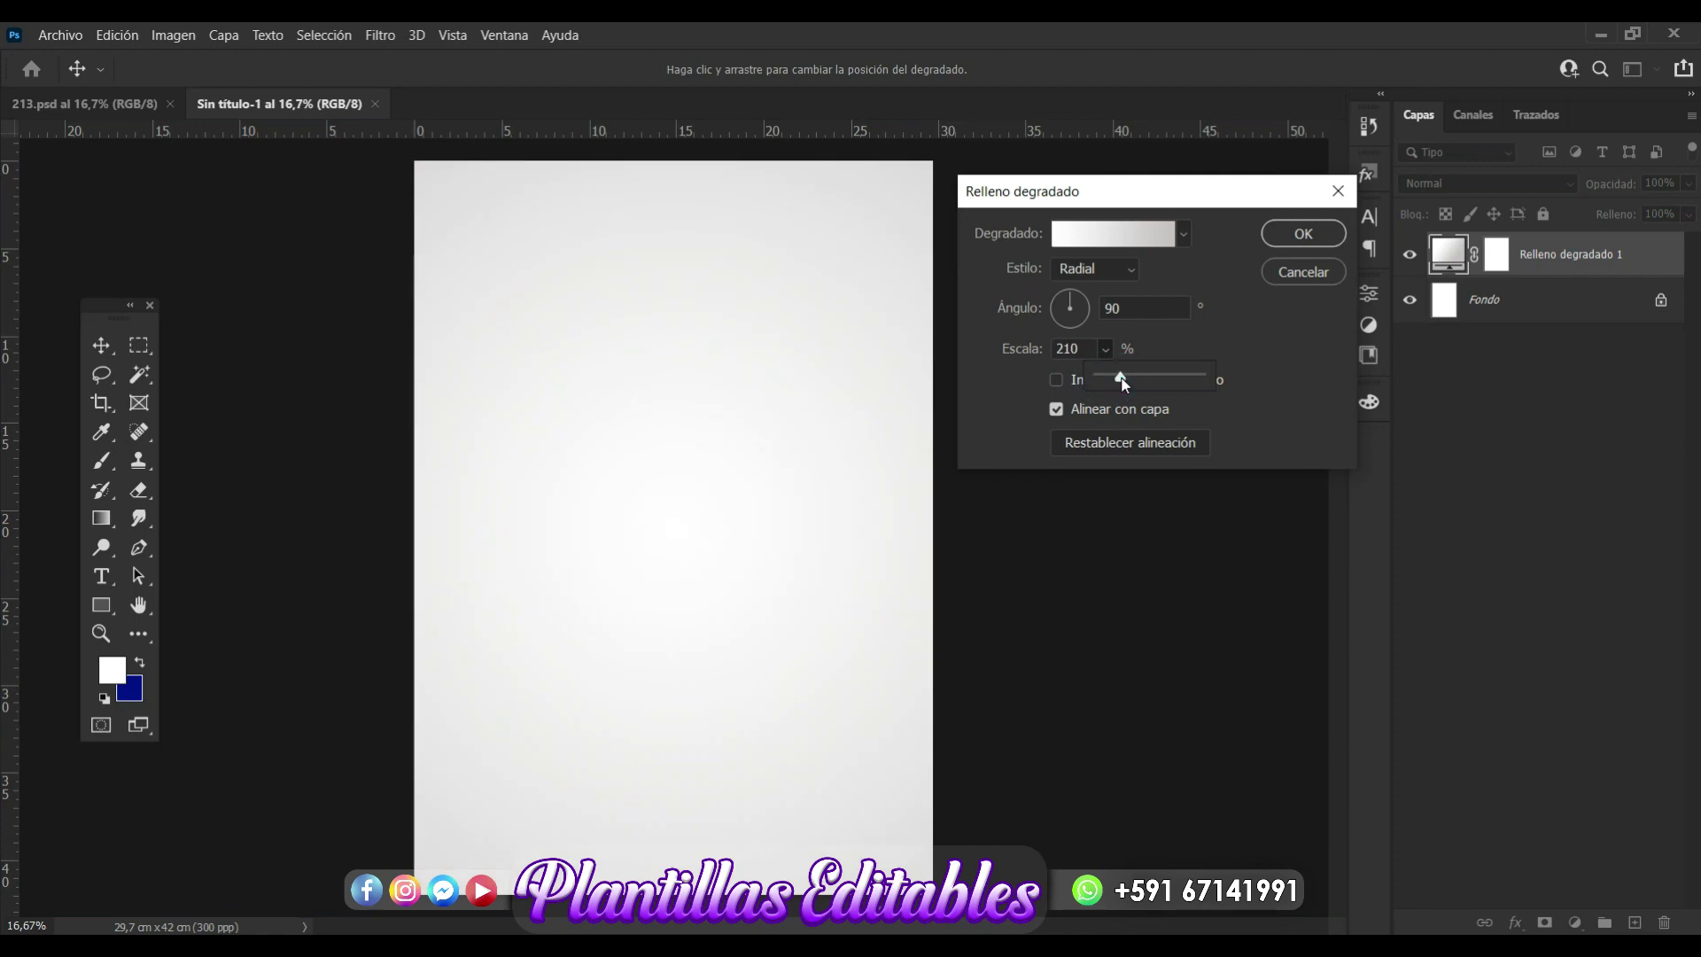
click(1314, 237)
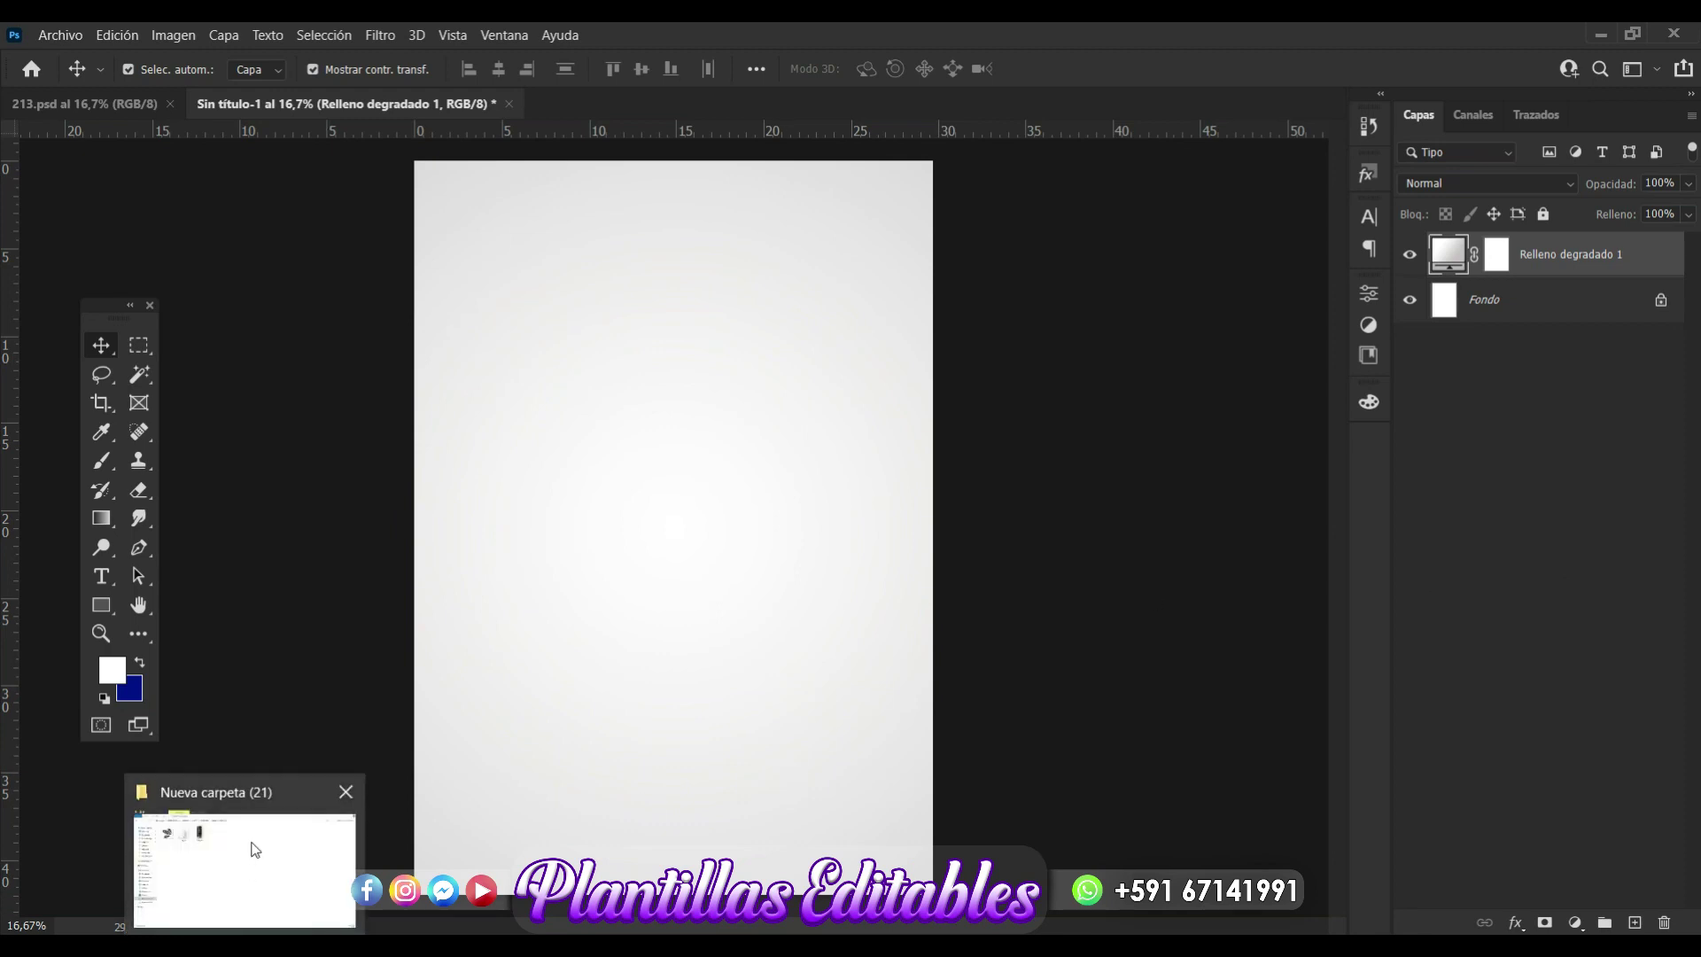
Place the Bebida can image from the source folder onto the poster.
click(255, 846)
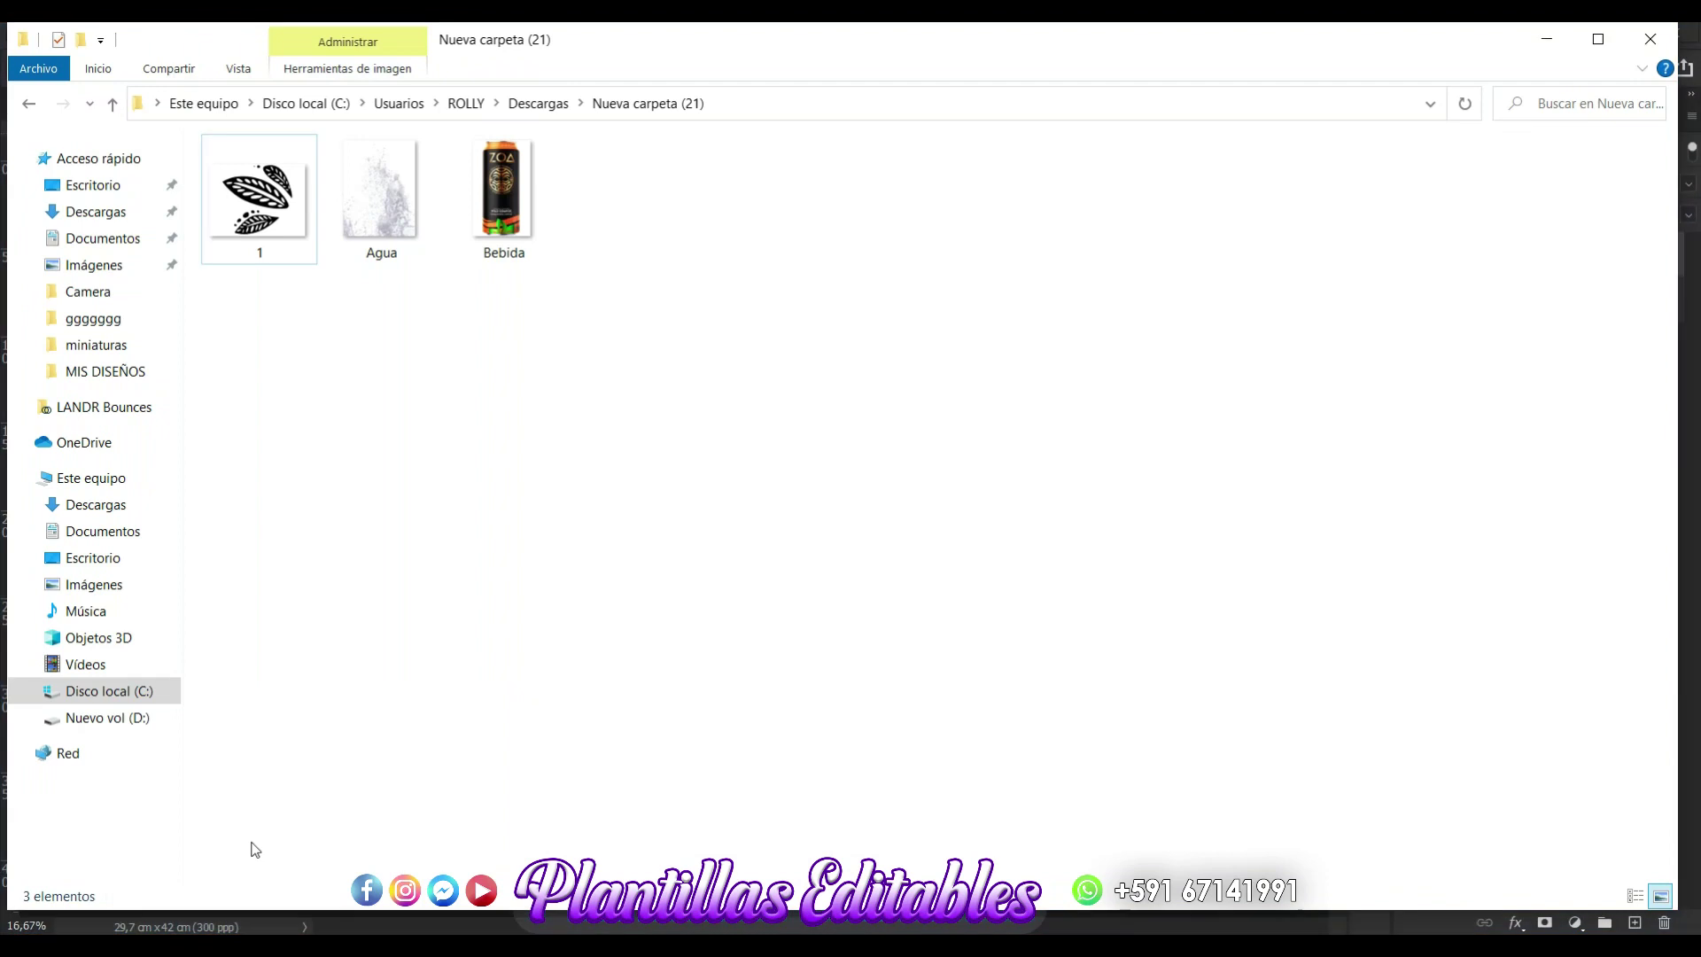
click(507, 202)
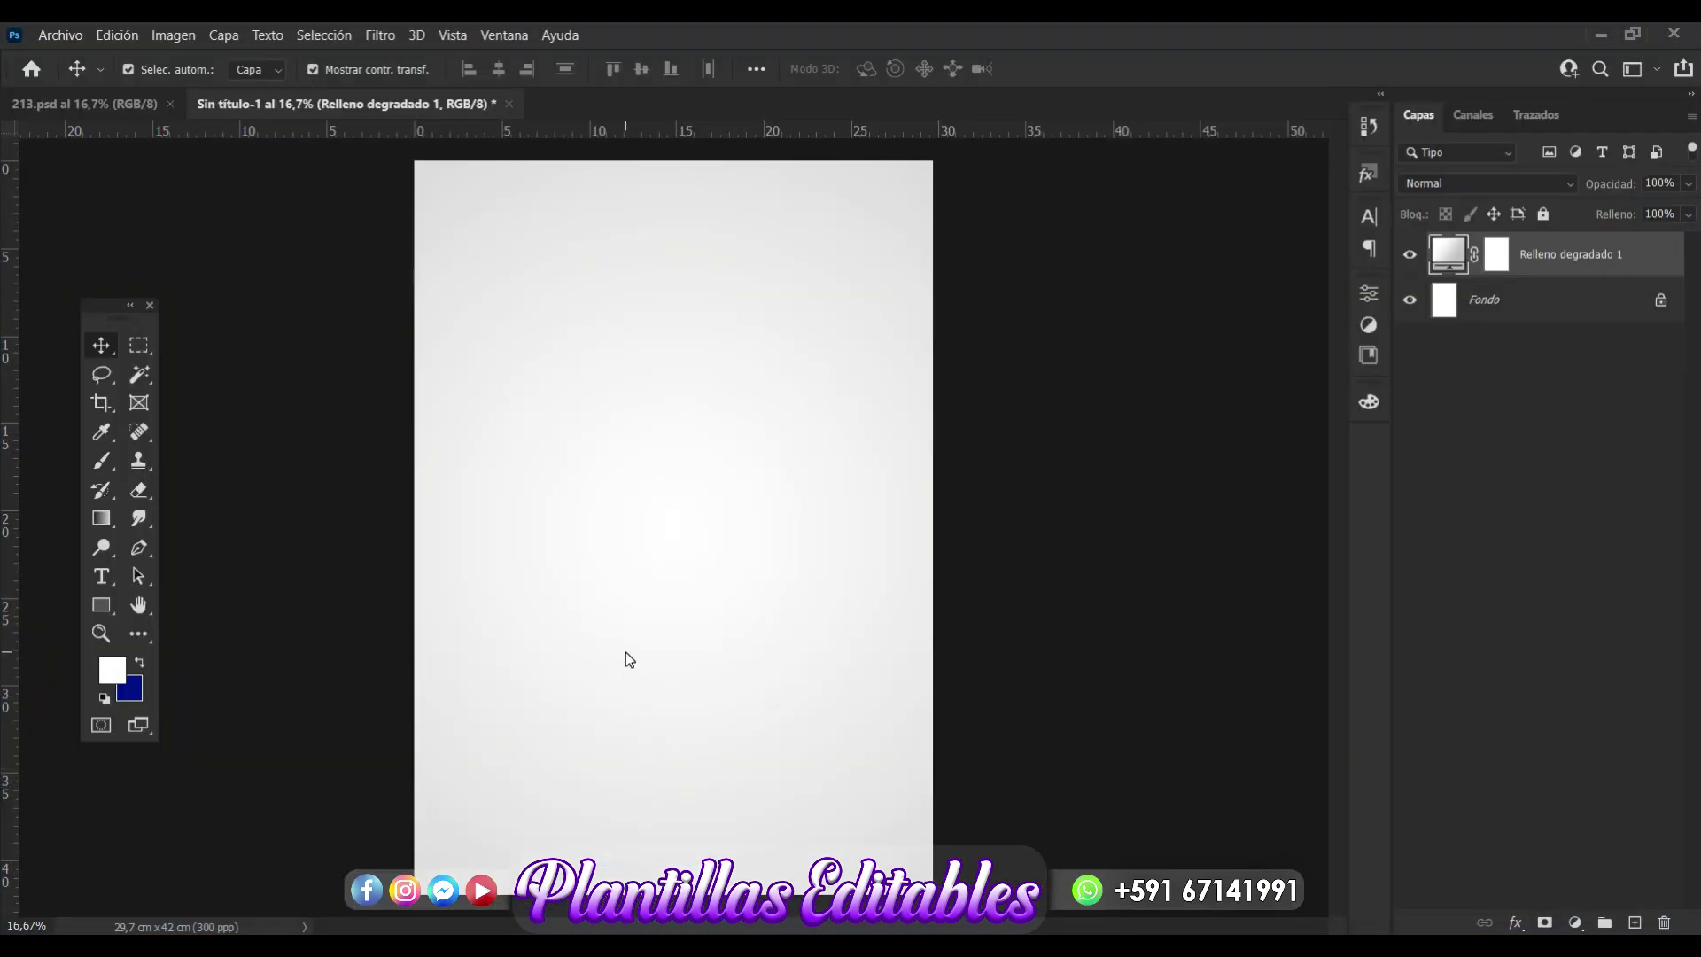
drag(504, 199, 625, 652)
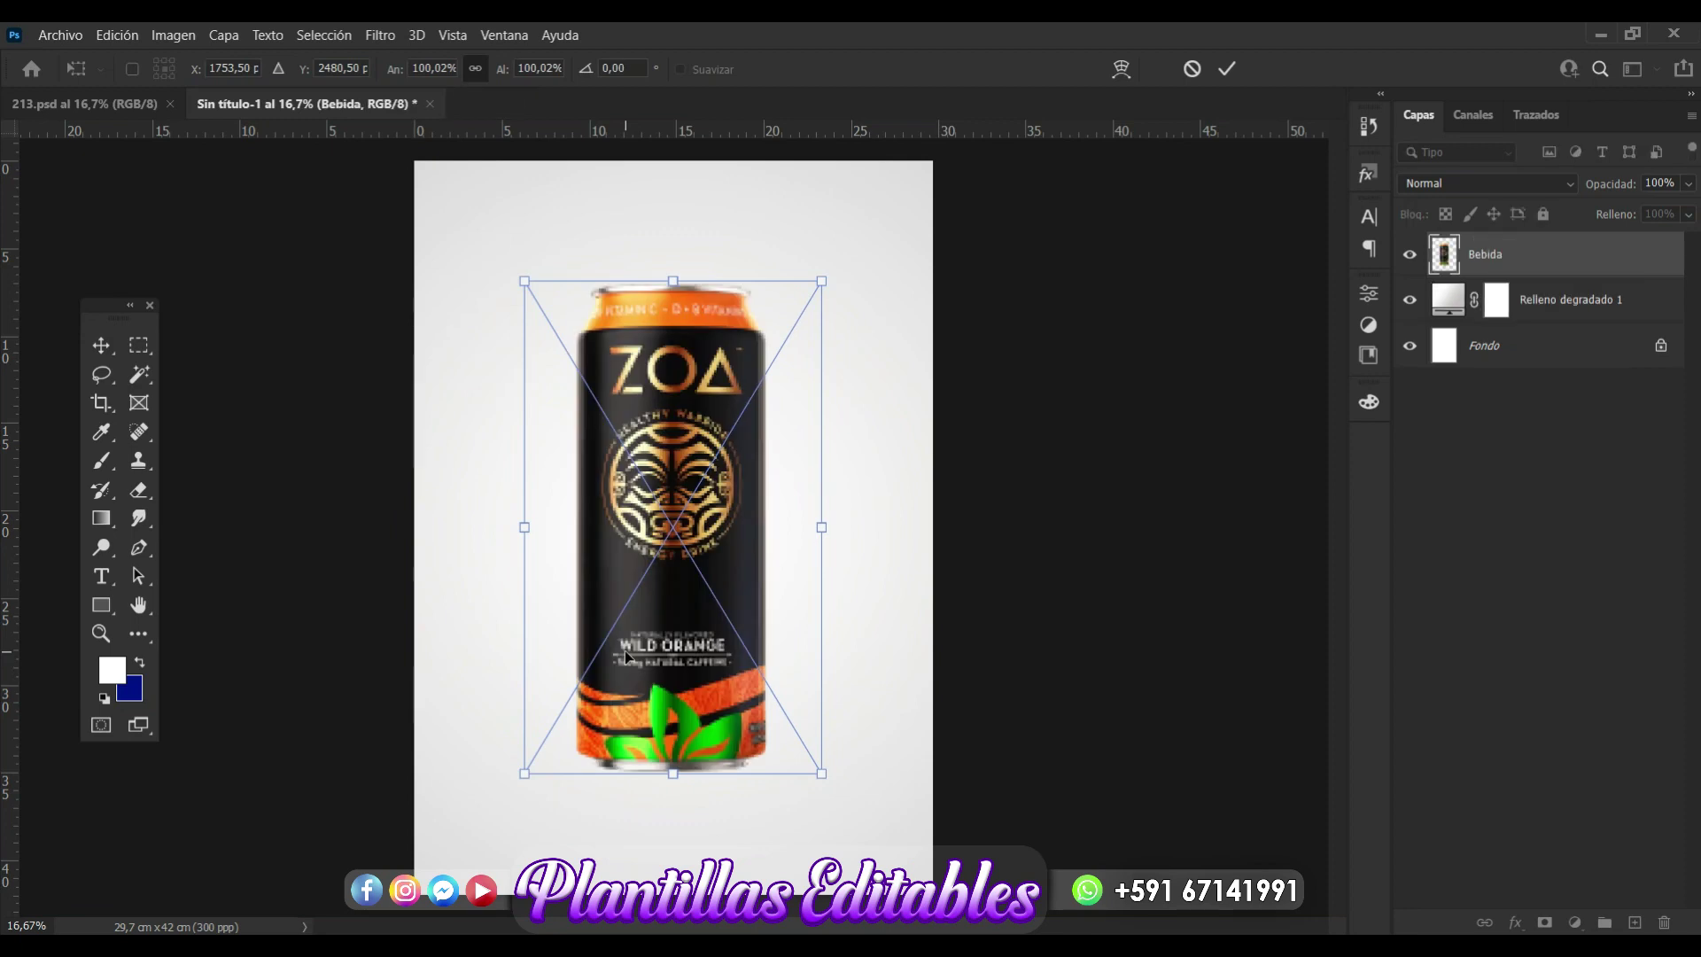
key(Return)
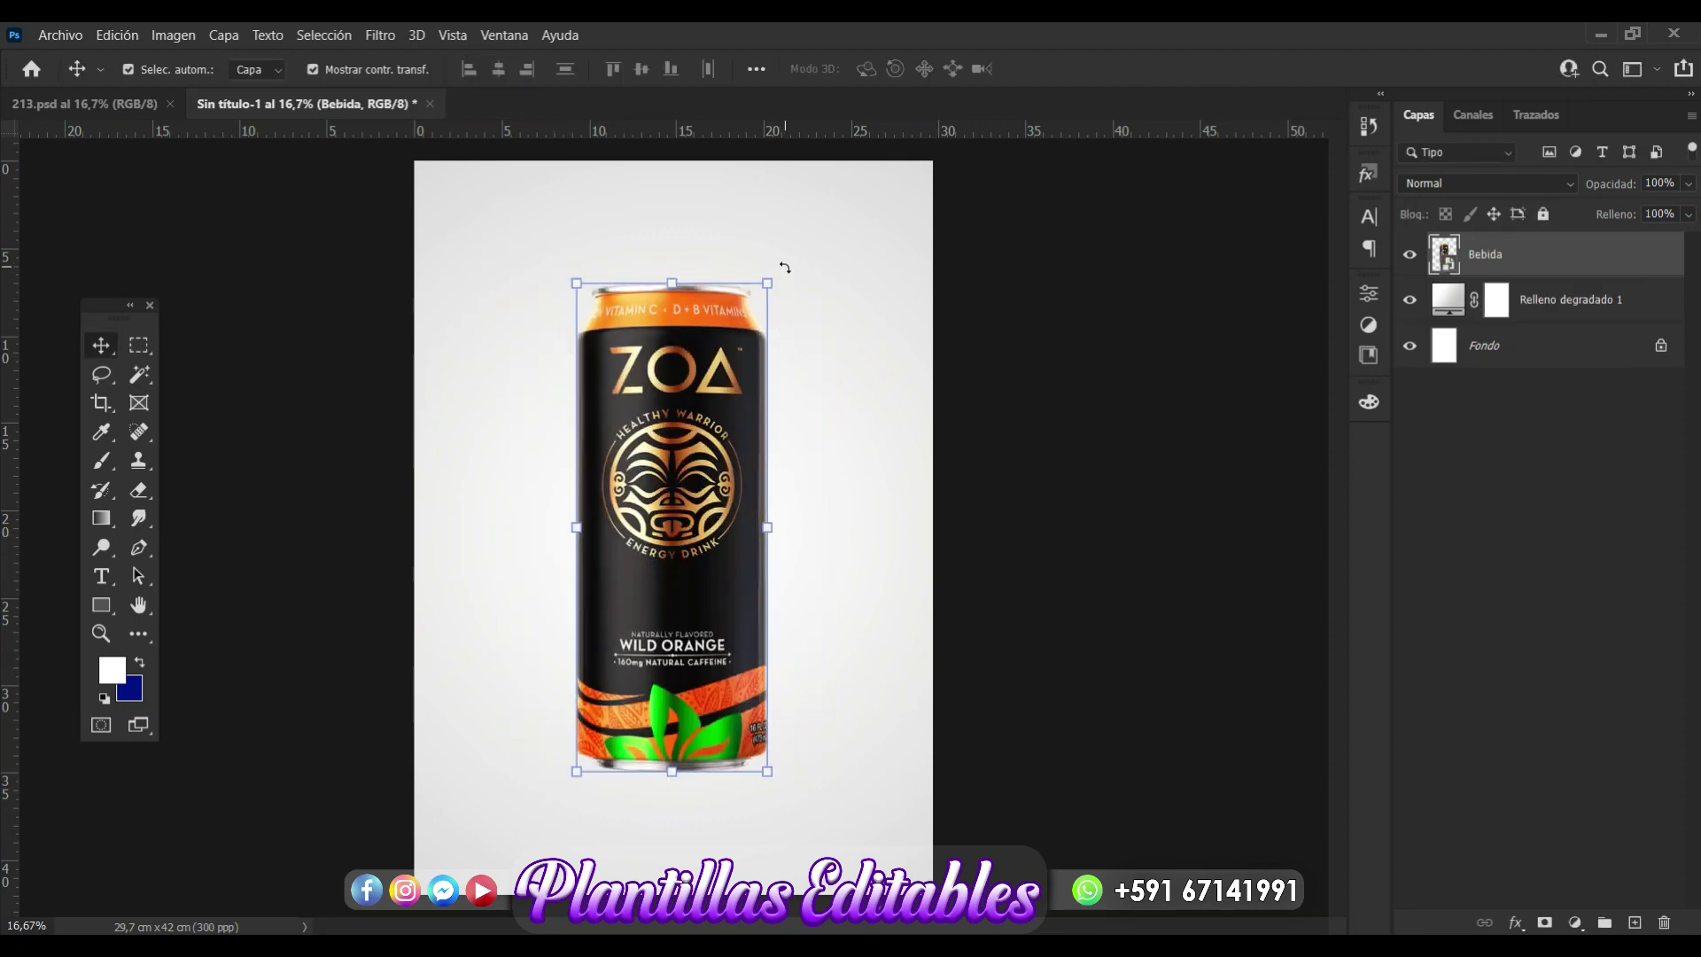
Rotate the Bebida can to about 13° and nudge it down and left.
drag(784, 266, 864, 283)
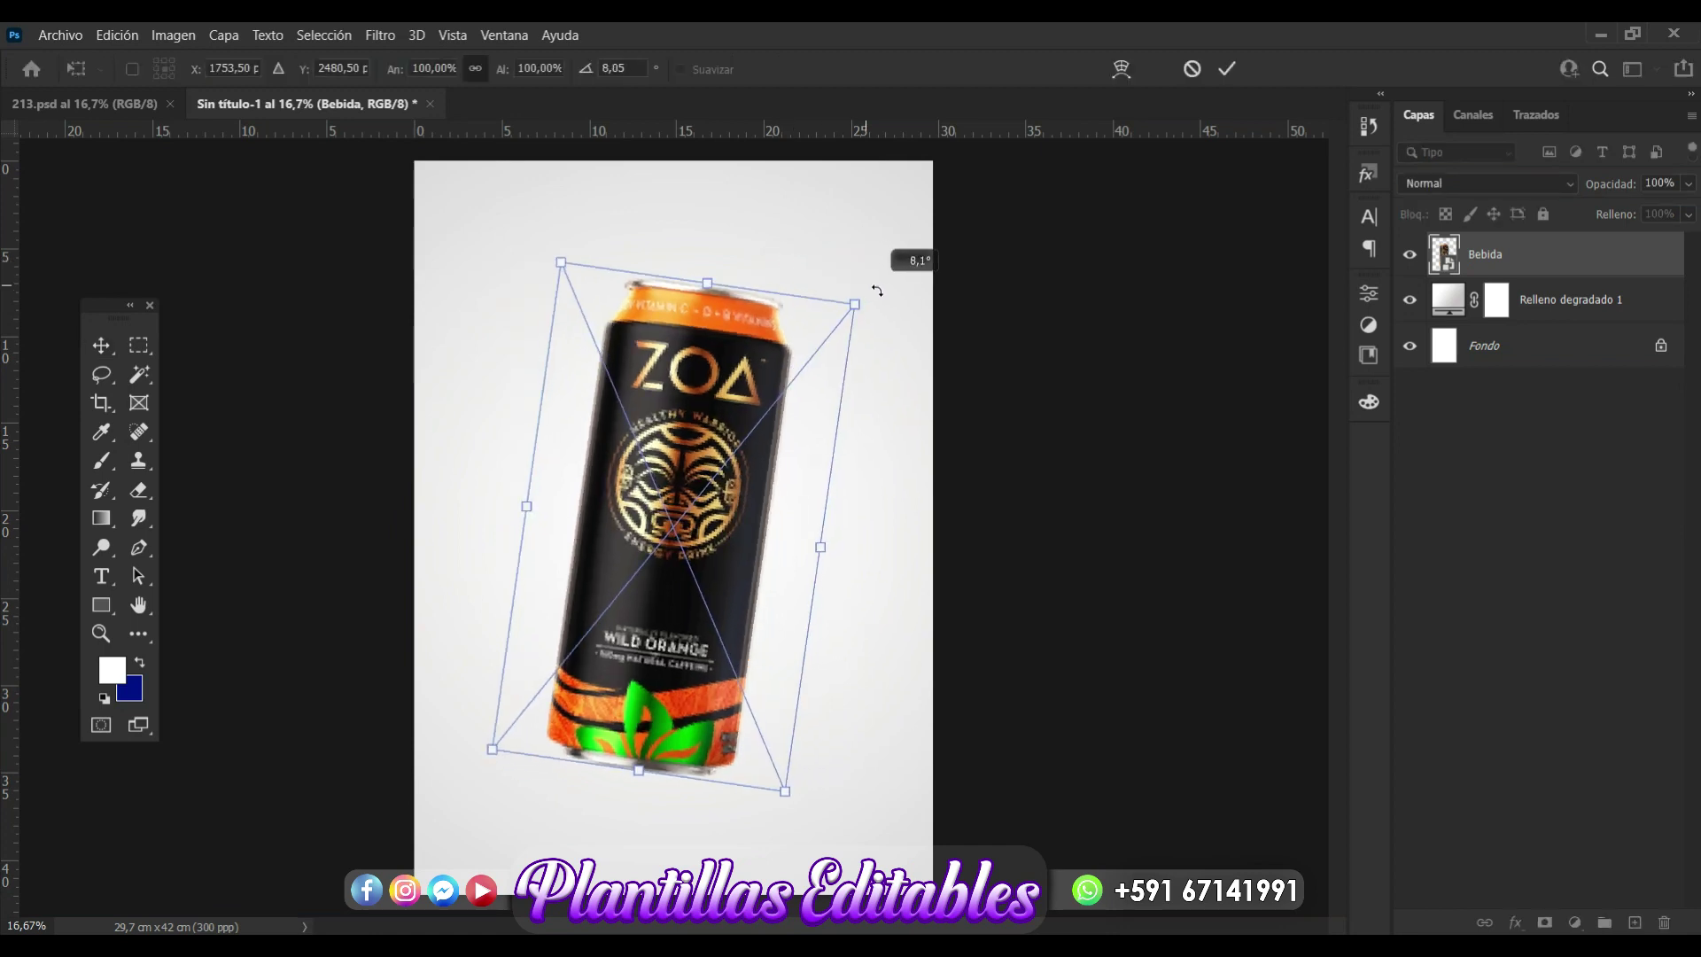
drag(864, 283, 896, 304)
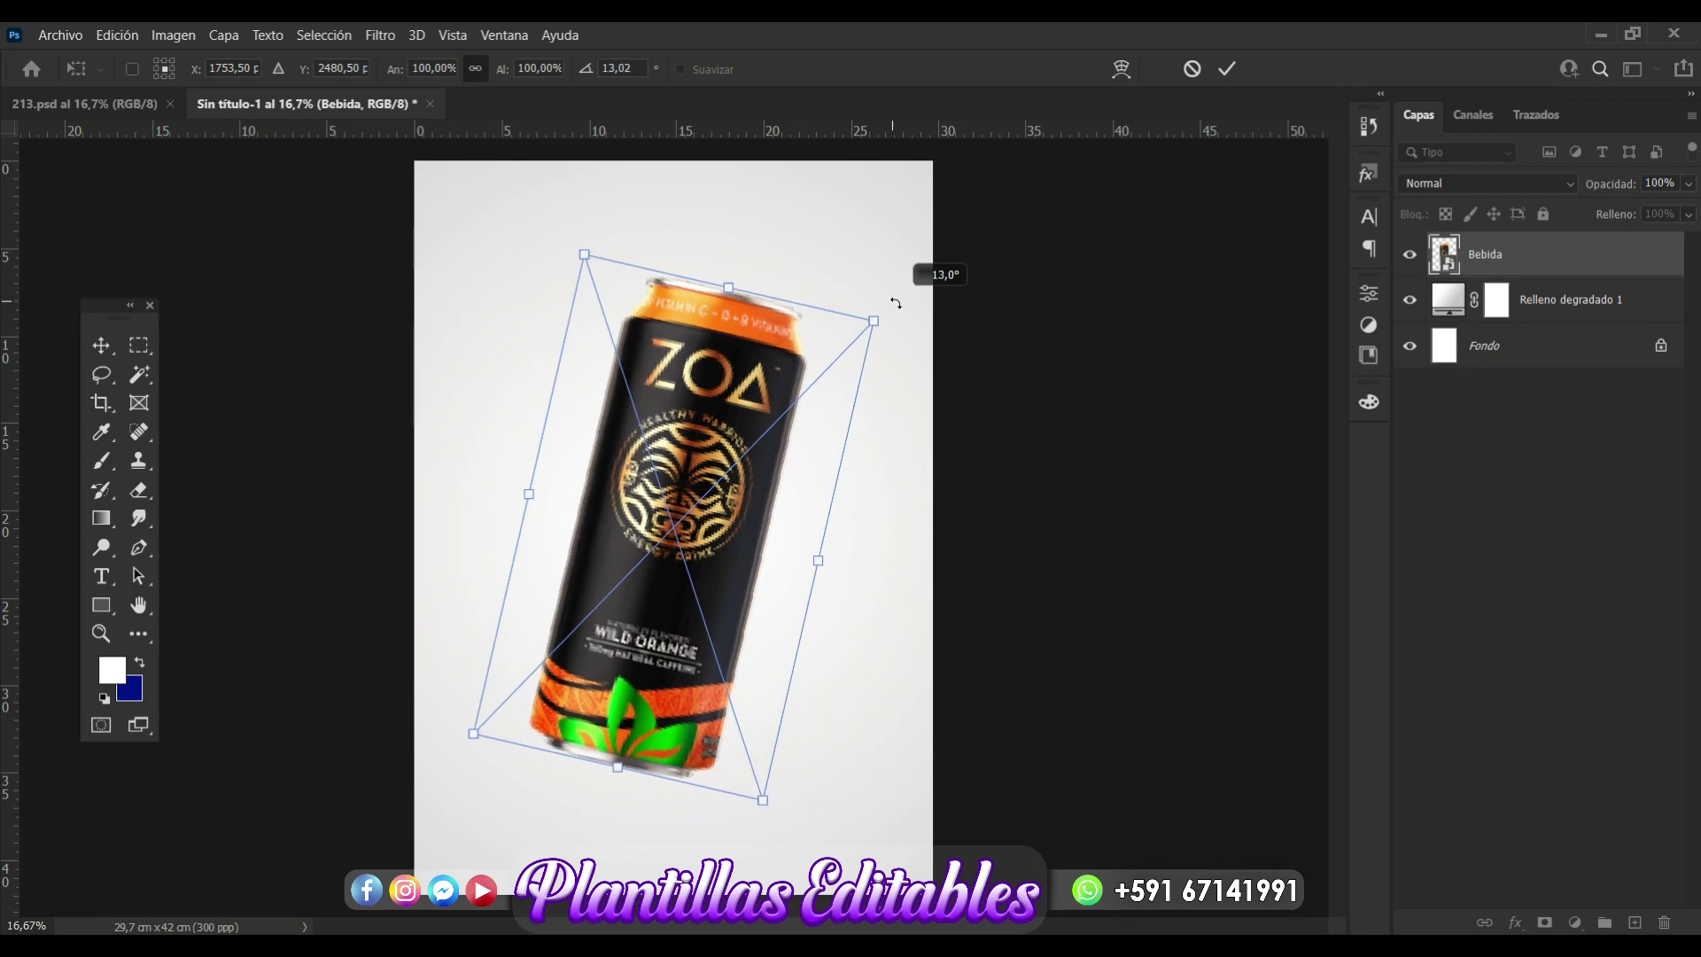
mouse_move(722, 543)
mouse_down()
mouse_move(696, 566)
mouse_move(699, 553)
mouse_up()
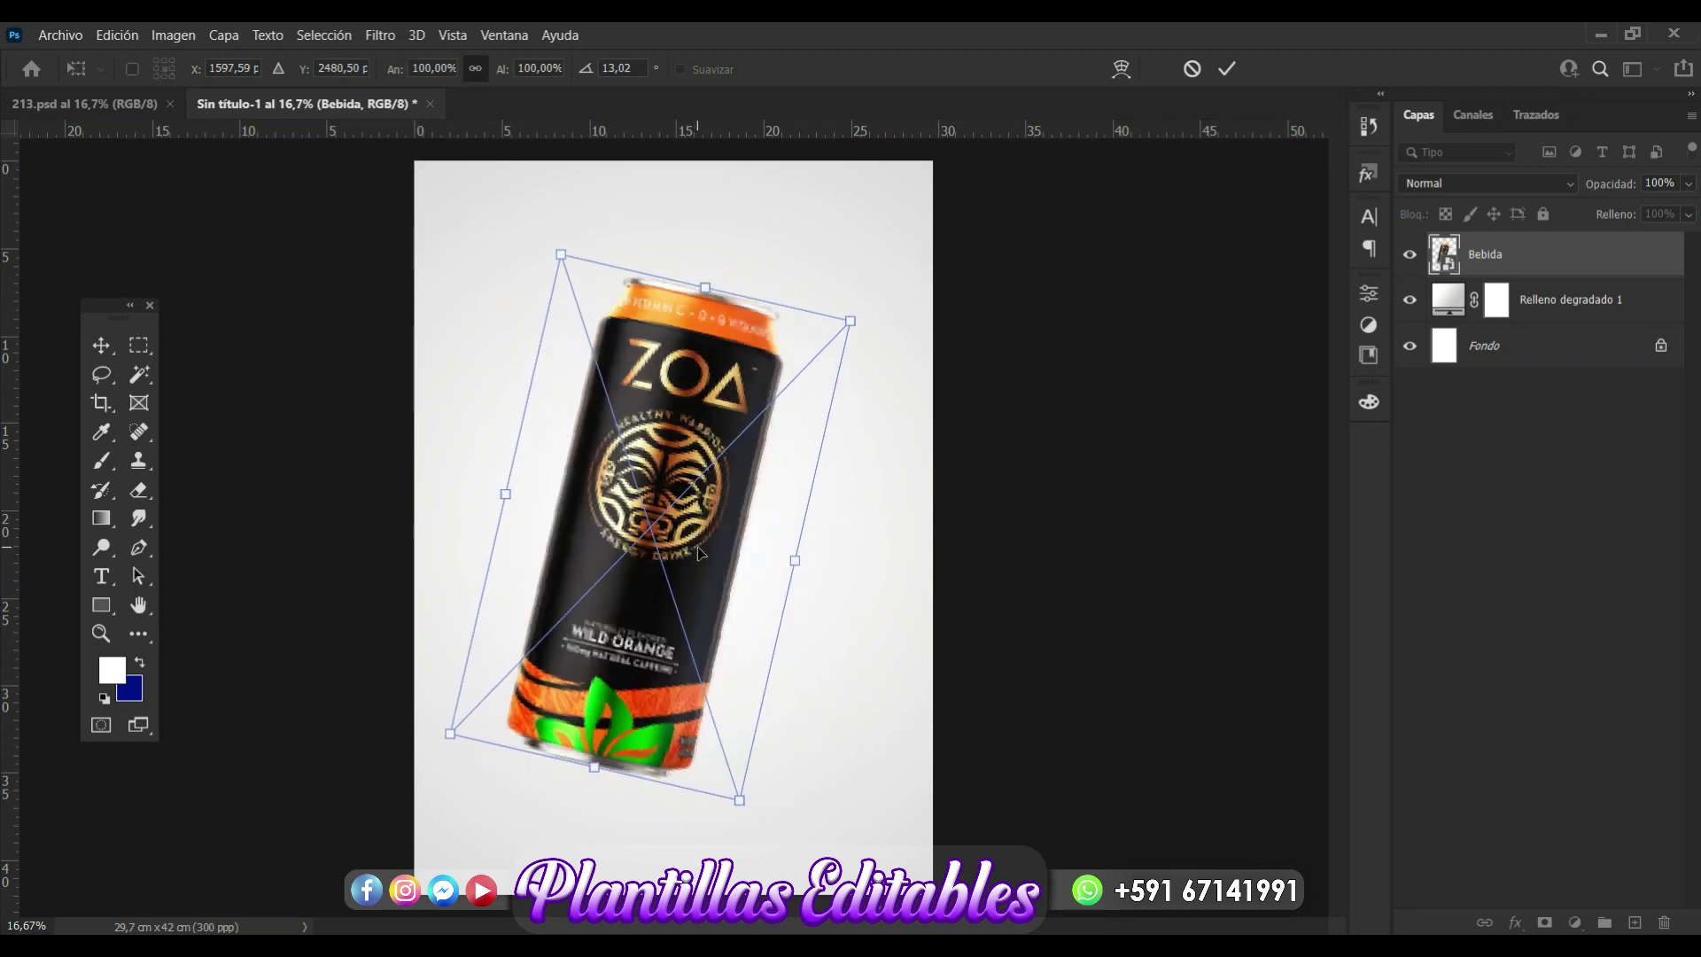
key(Return)
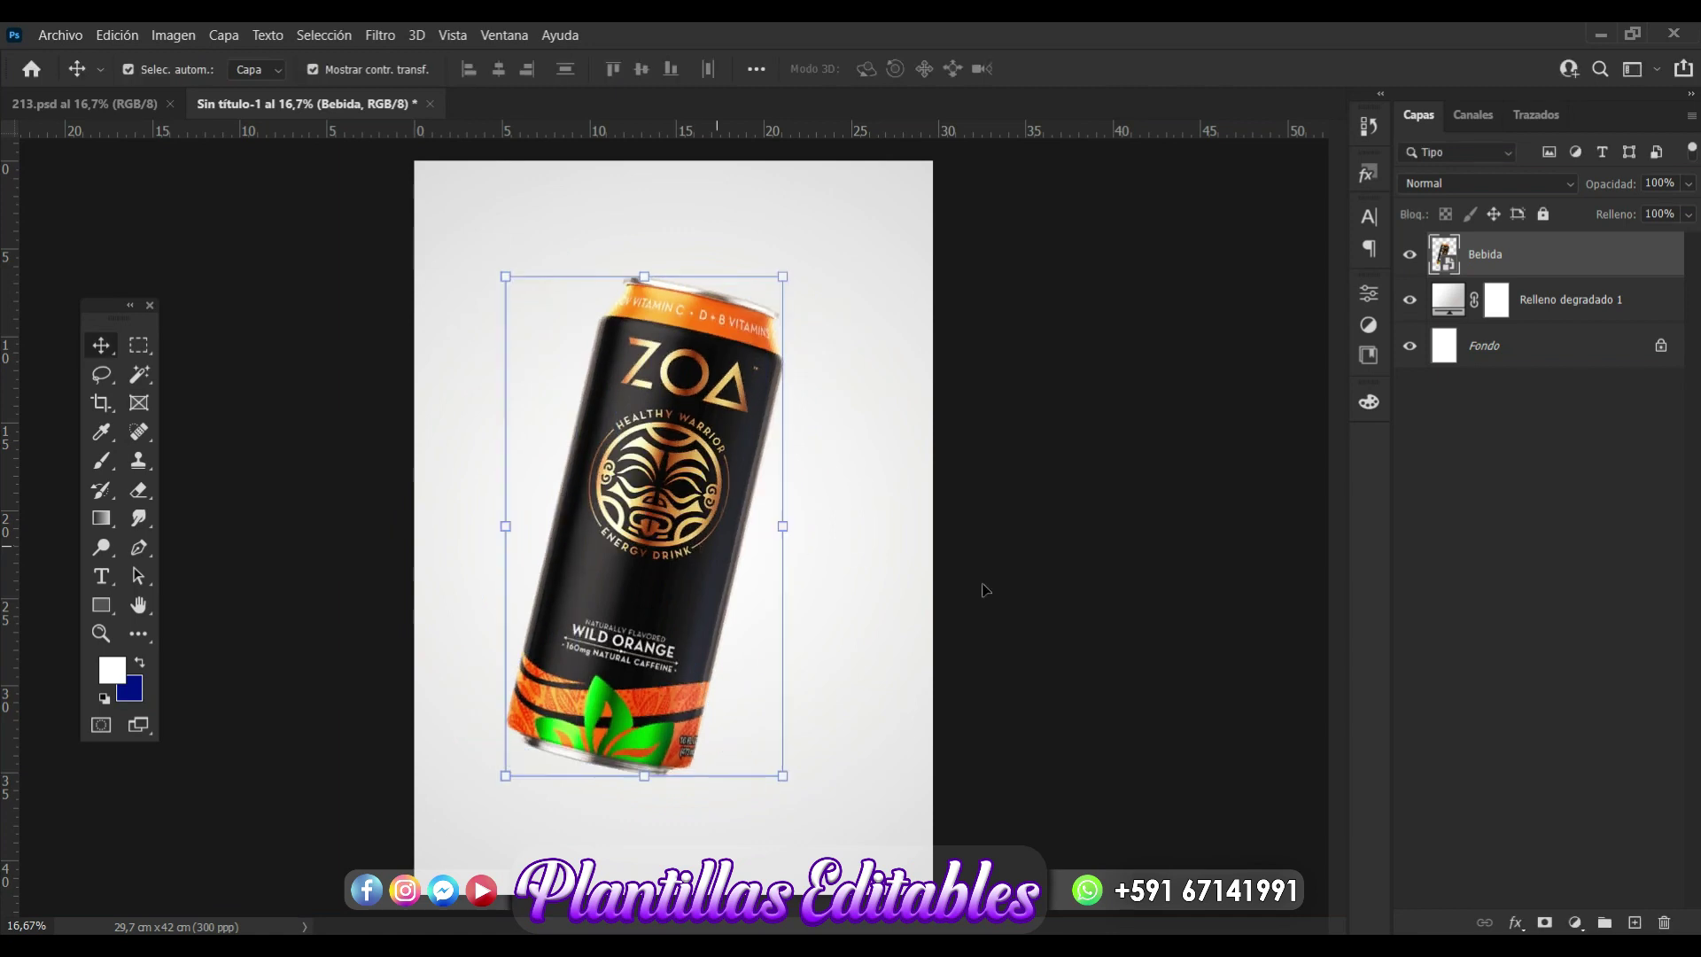
drag(694, 604, 682, 619)
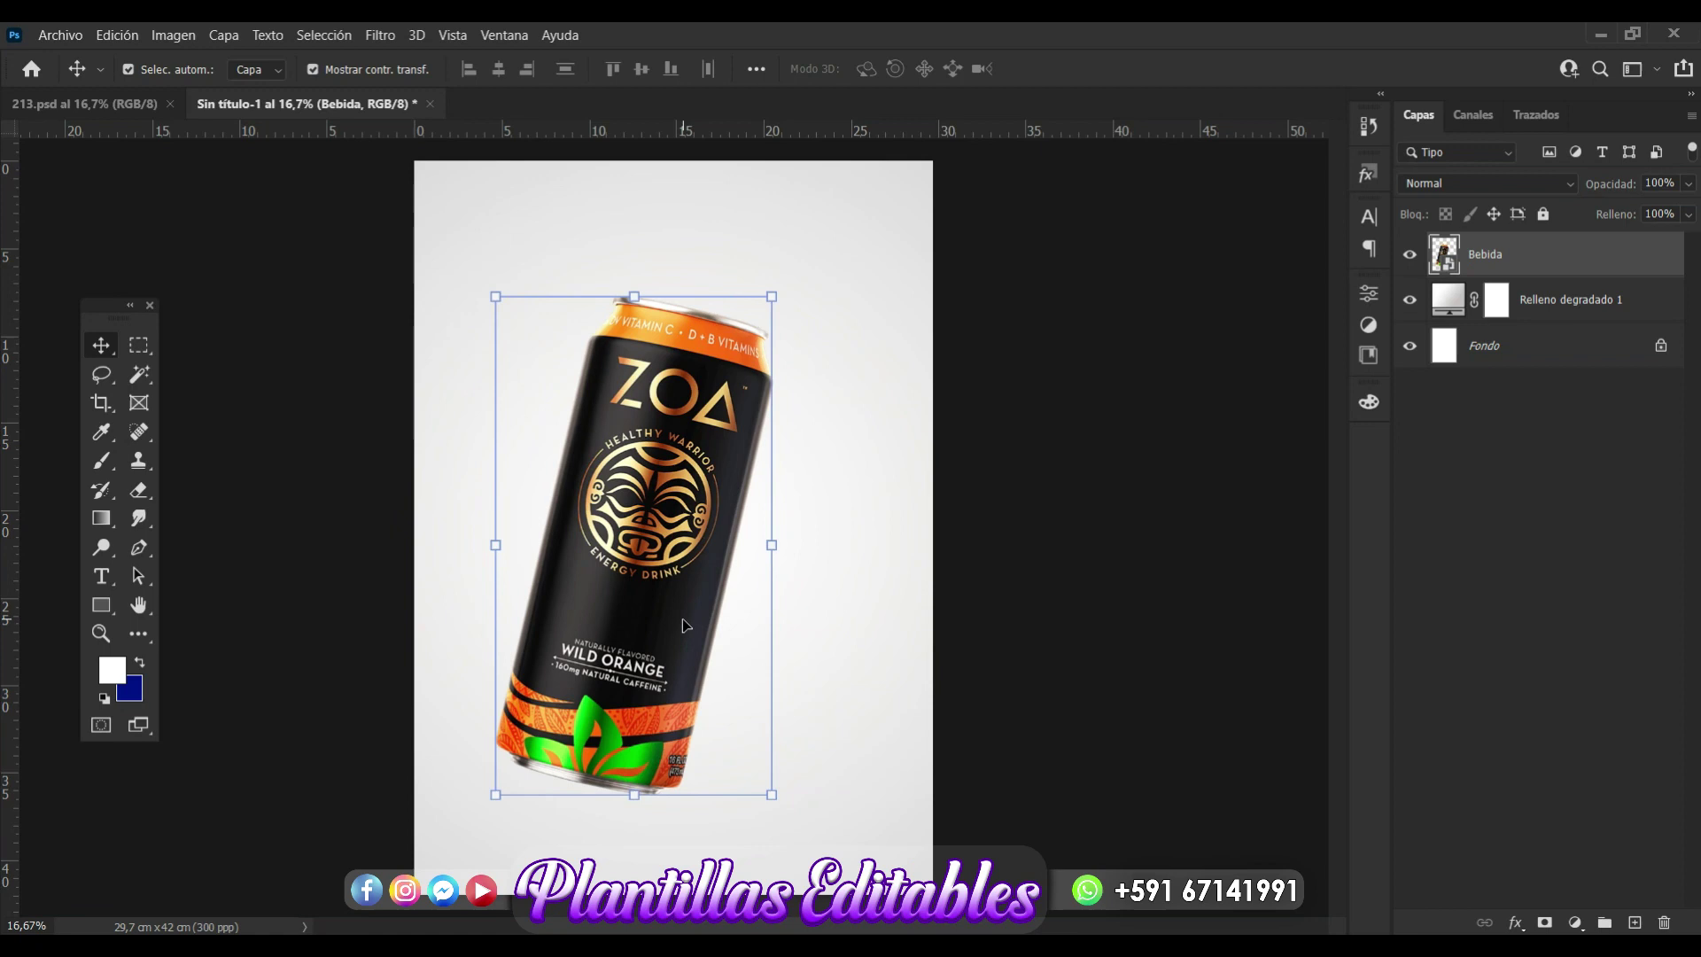
key(alt+Tab)
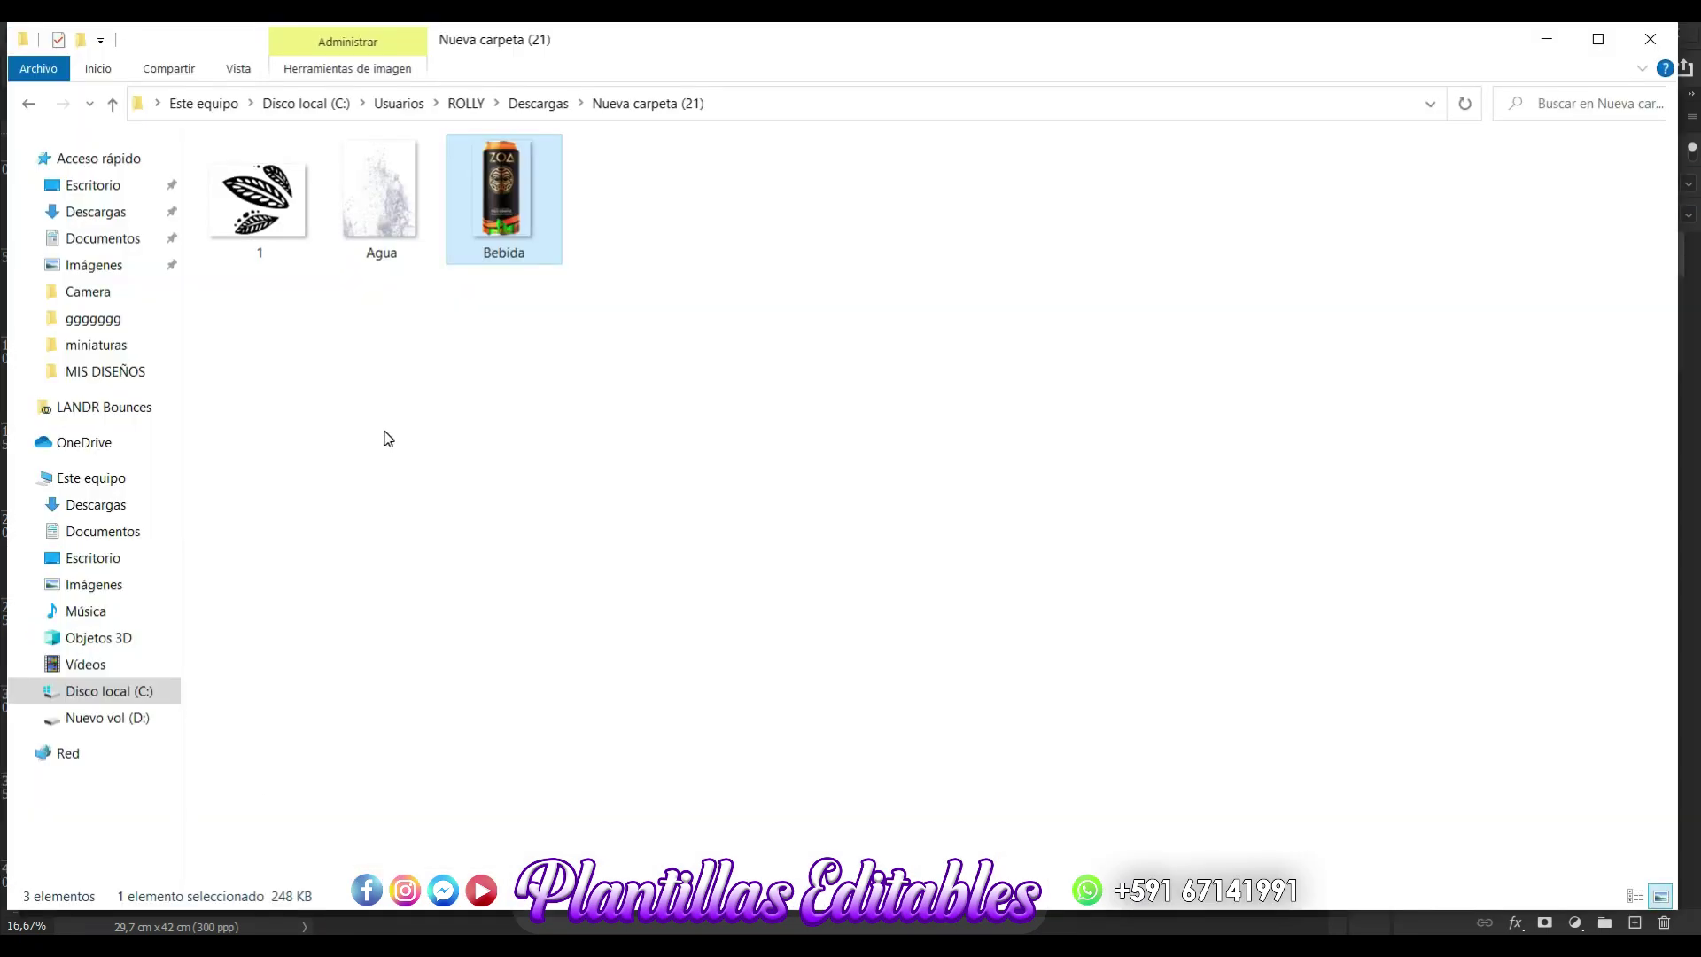
Place the Agua splash image onto the poster above the can.
click(381, 215)
mouse_move(380, 215)
mouse_down()
mouse_move(531, 837)
mouse_move(662, 763)
mouse_up()
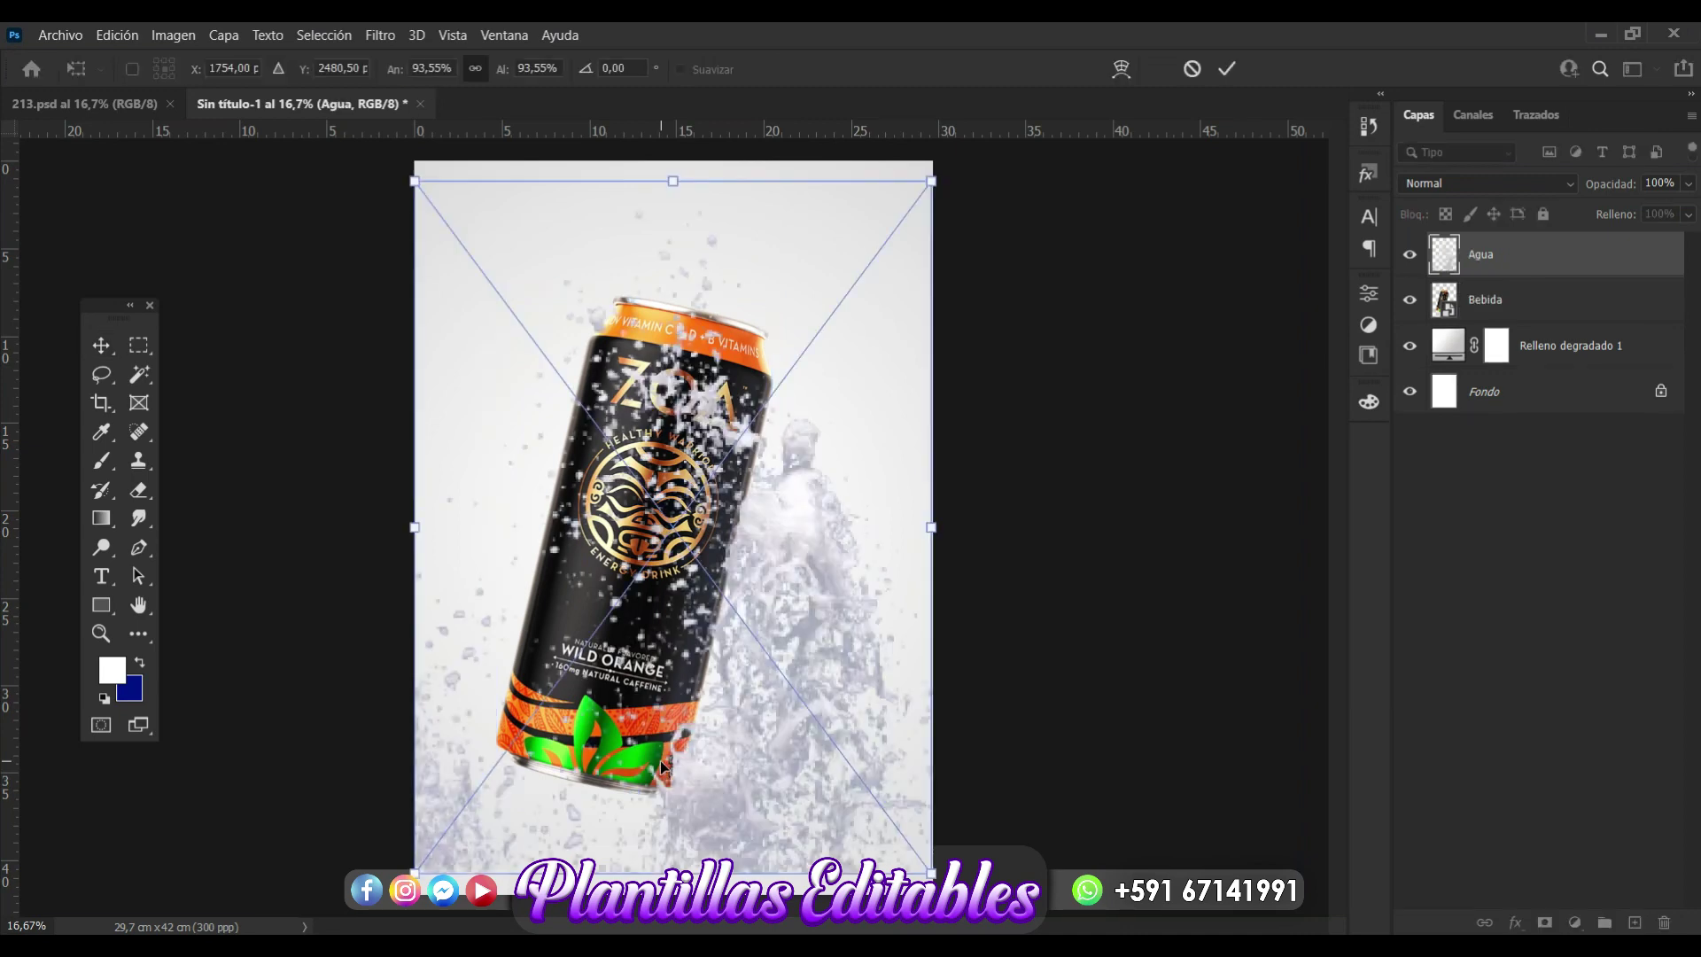
key(Return)
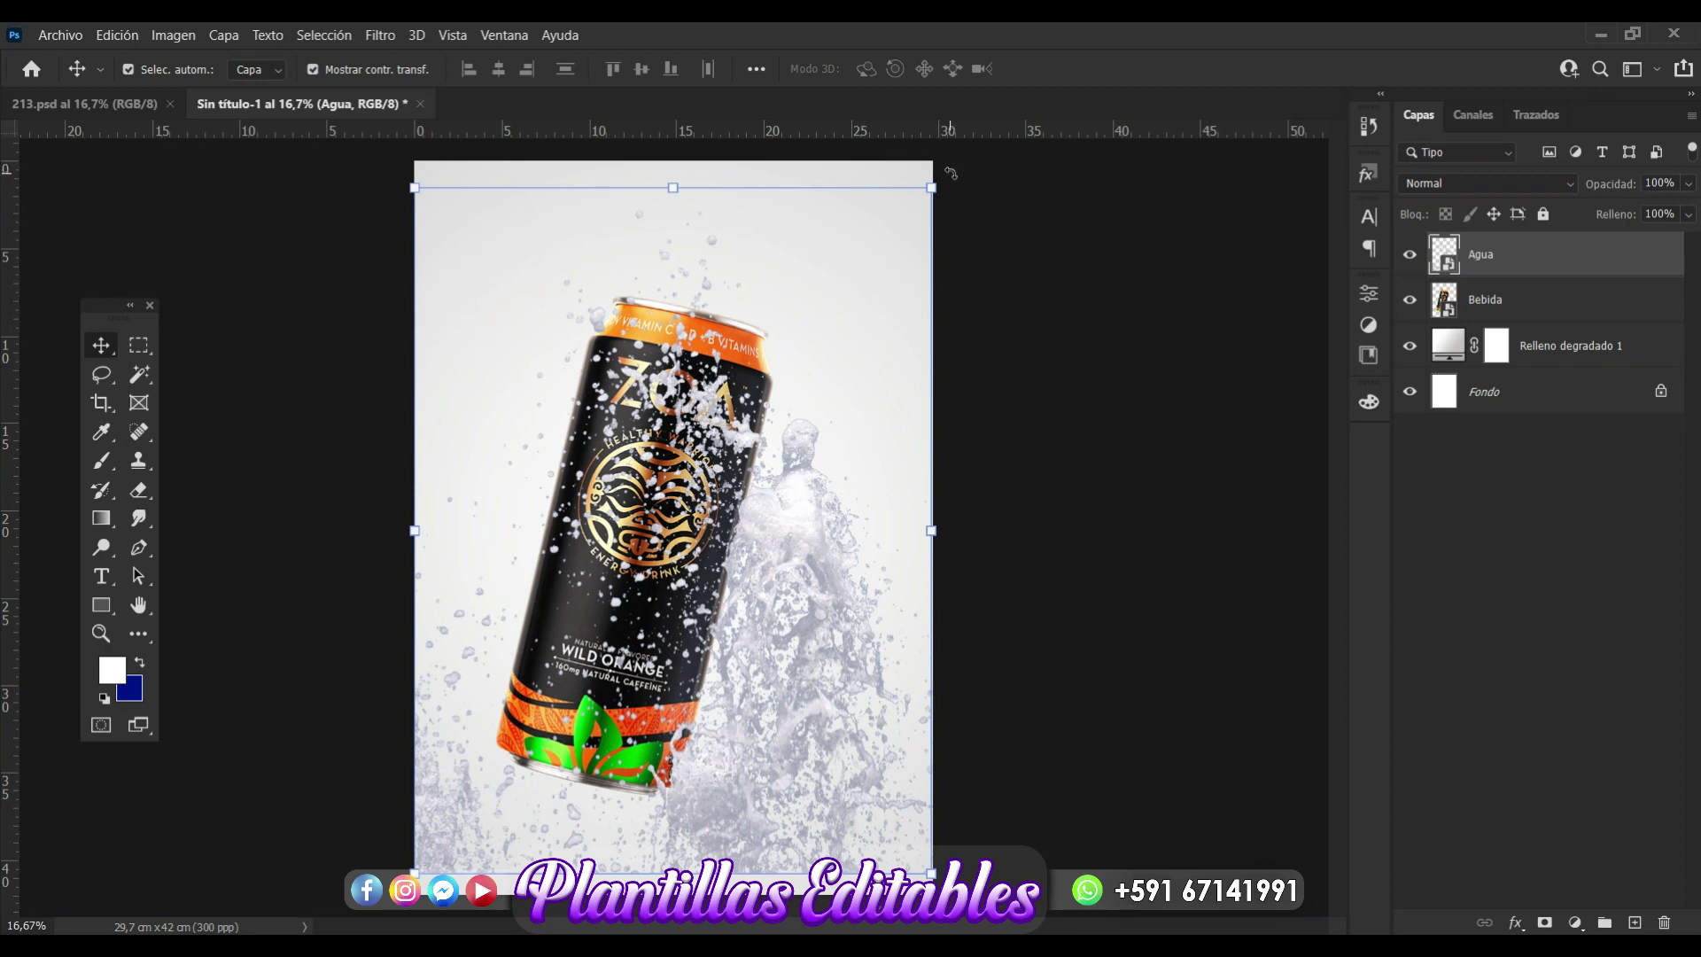
Rotate the splash to about 57.8°, move it down-left over the can, and scale it to ~92%.
key(ctrl+t)
mouse_move(951, 173)
mouse_down()
mouse_move(1114, 457)
mouse_move(1134, 550)
mouse_up()
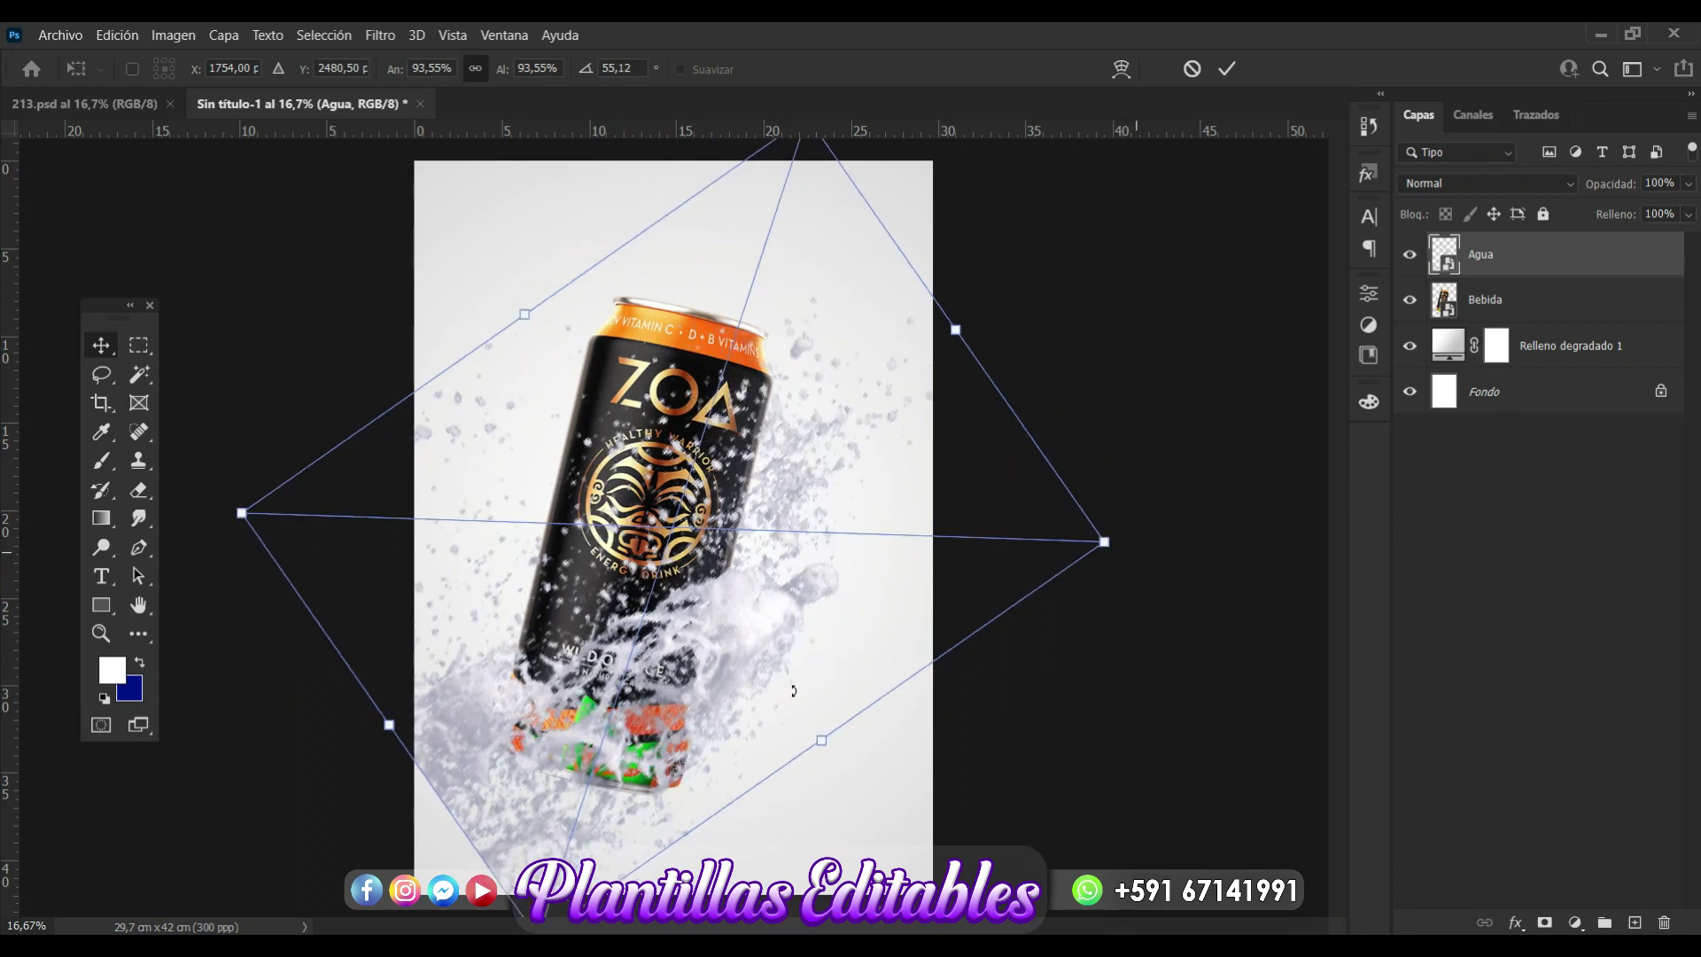
drag(736, 686, 667, 827)
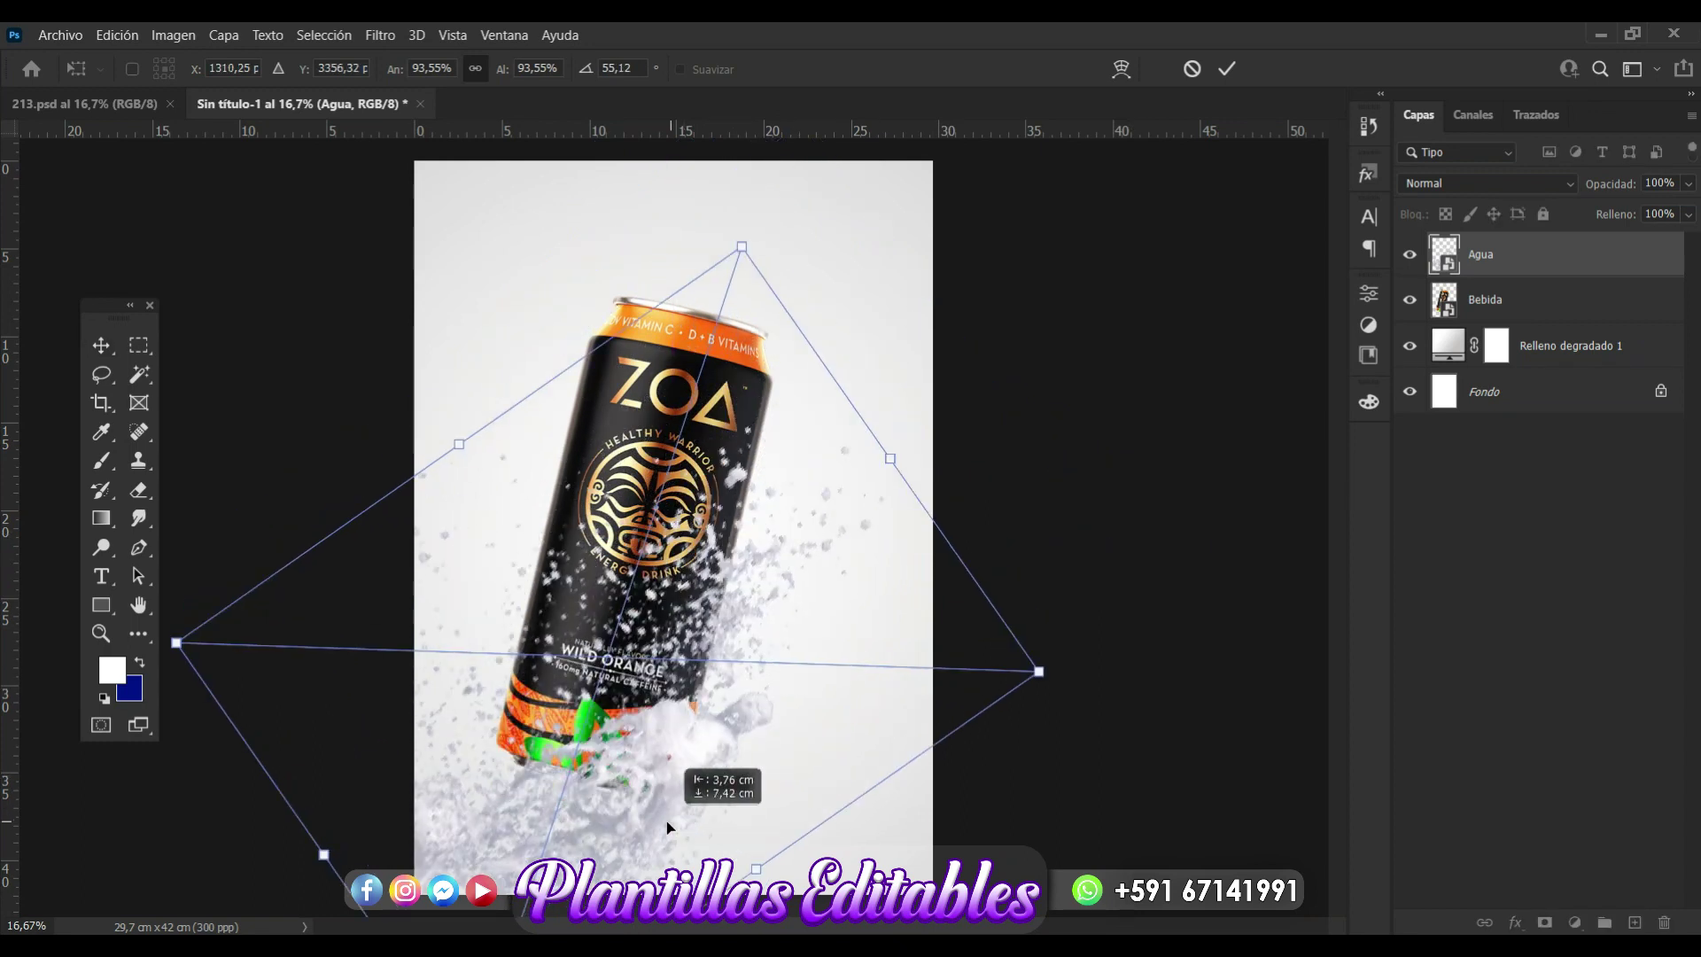
drag(1106, 629, 1129, 653)
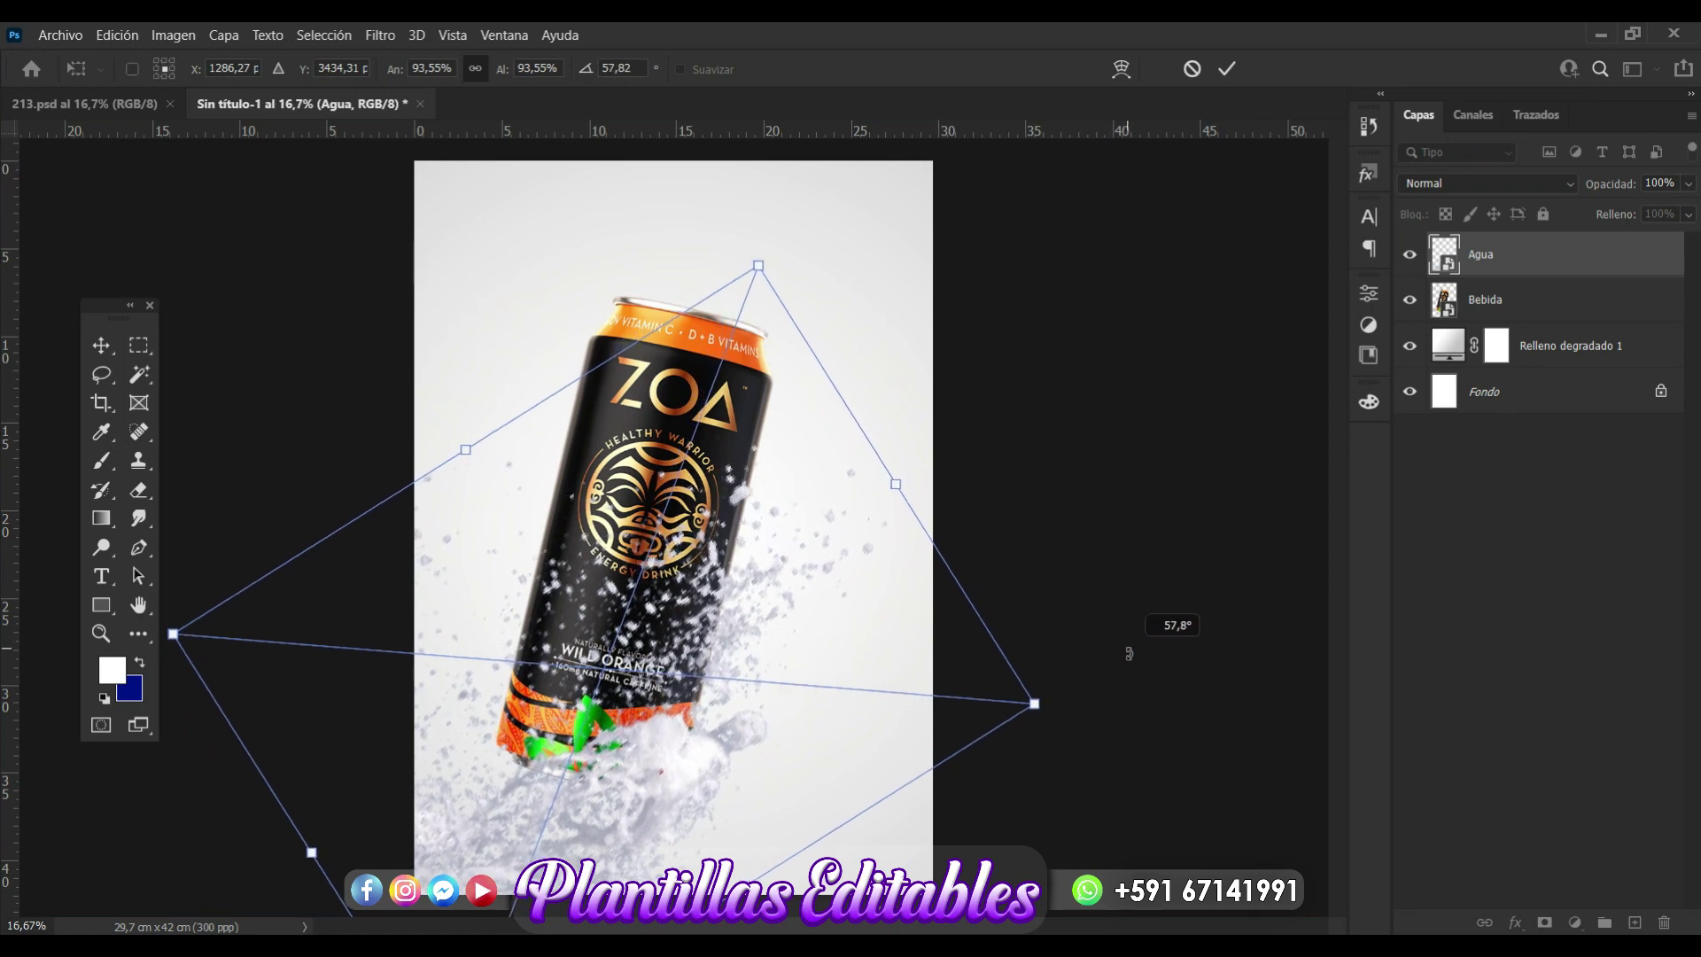
drag(1034, 704, 1021, 700)
drag(828, 680, 833, 683)
key(Return)
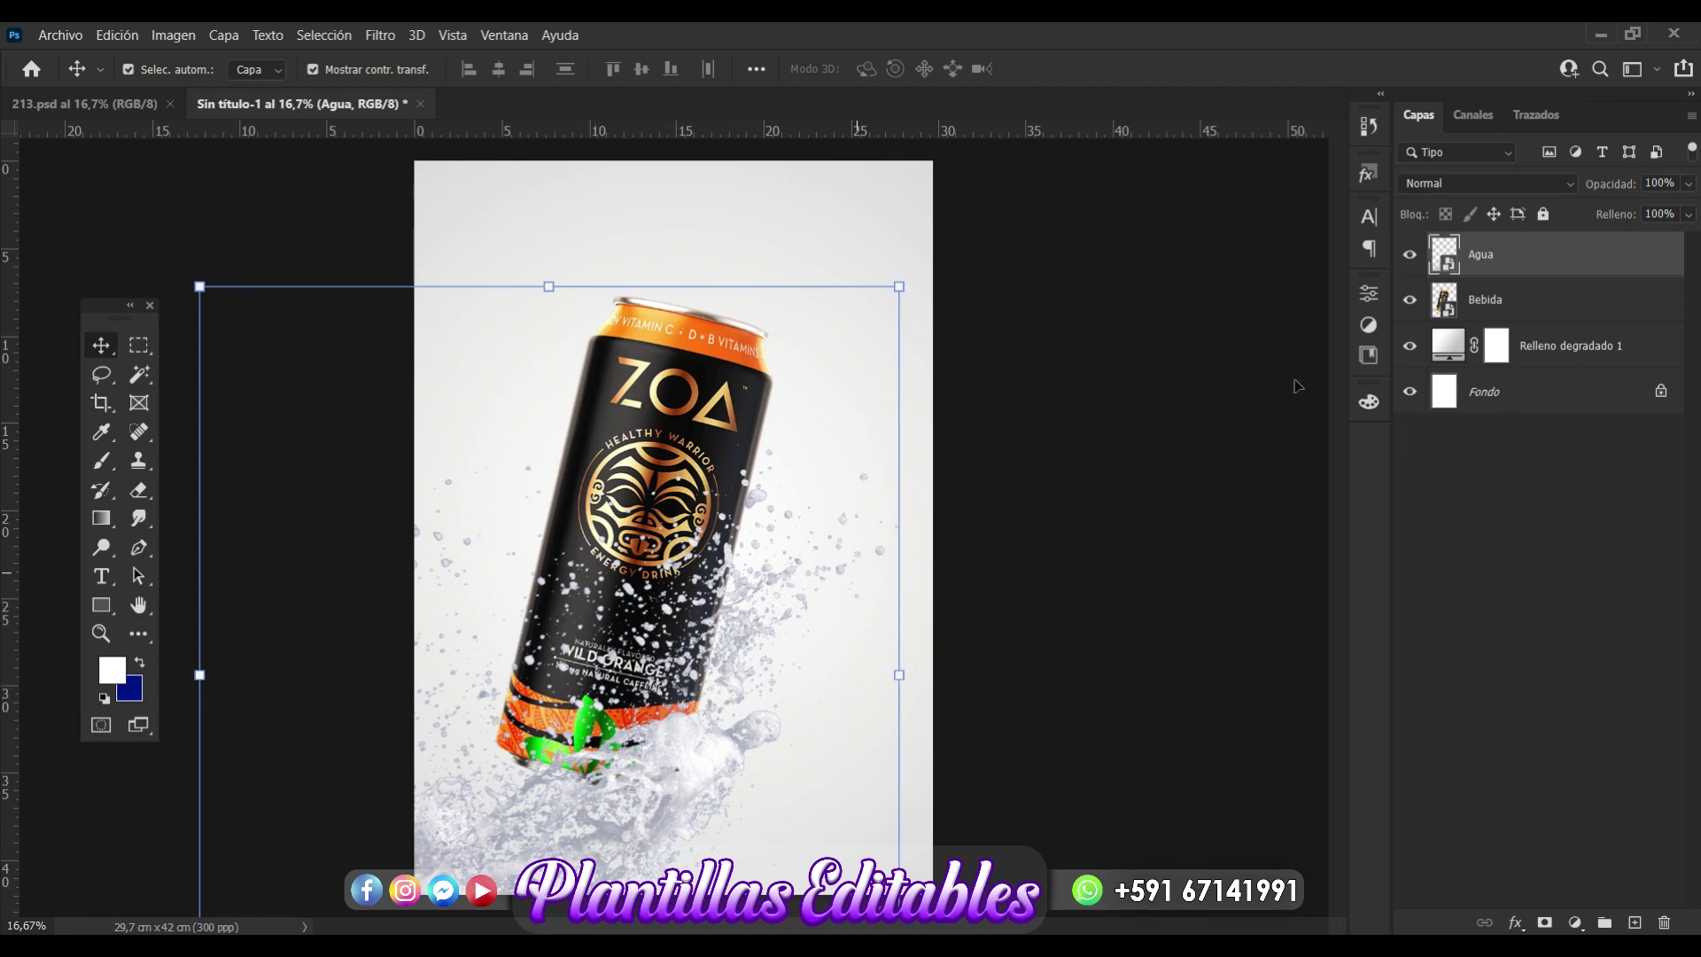
click(1516, 549)
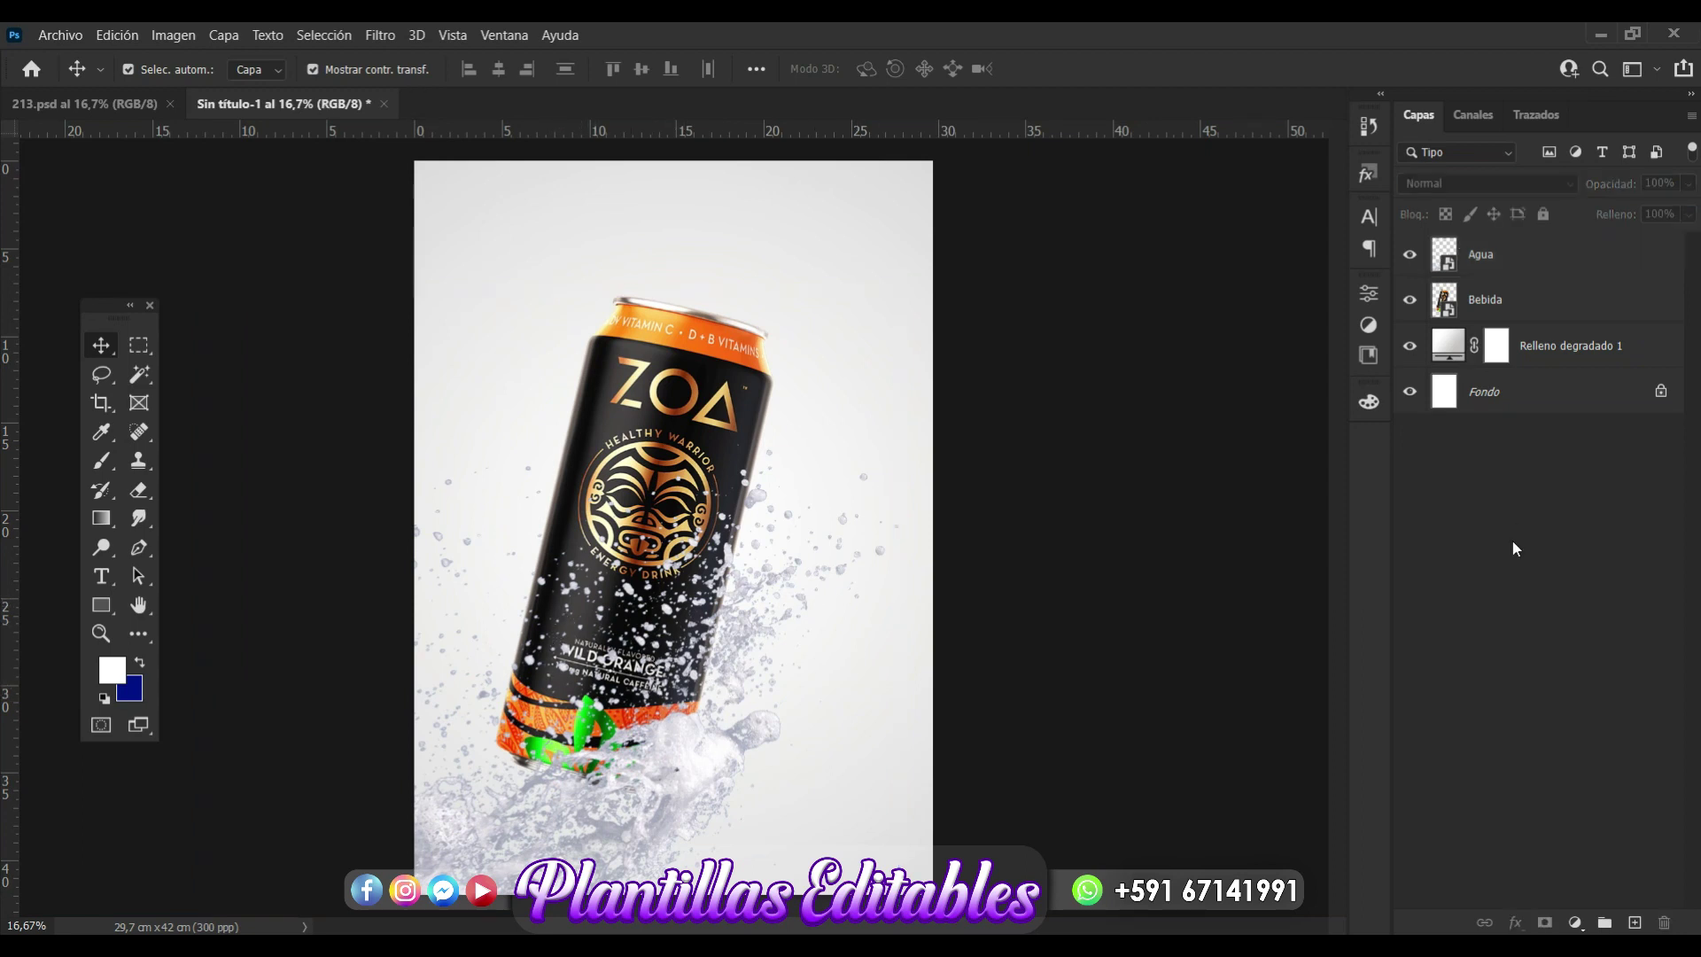
Mask the Agua layer and erase splash droplets over the WILD ORANGE label at 73% opacity.
click(1498, 264)
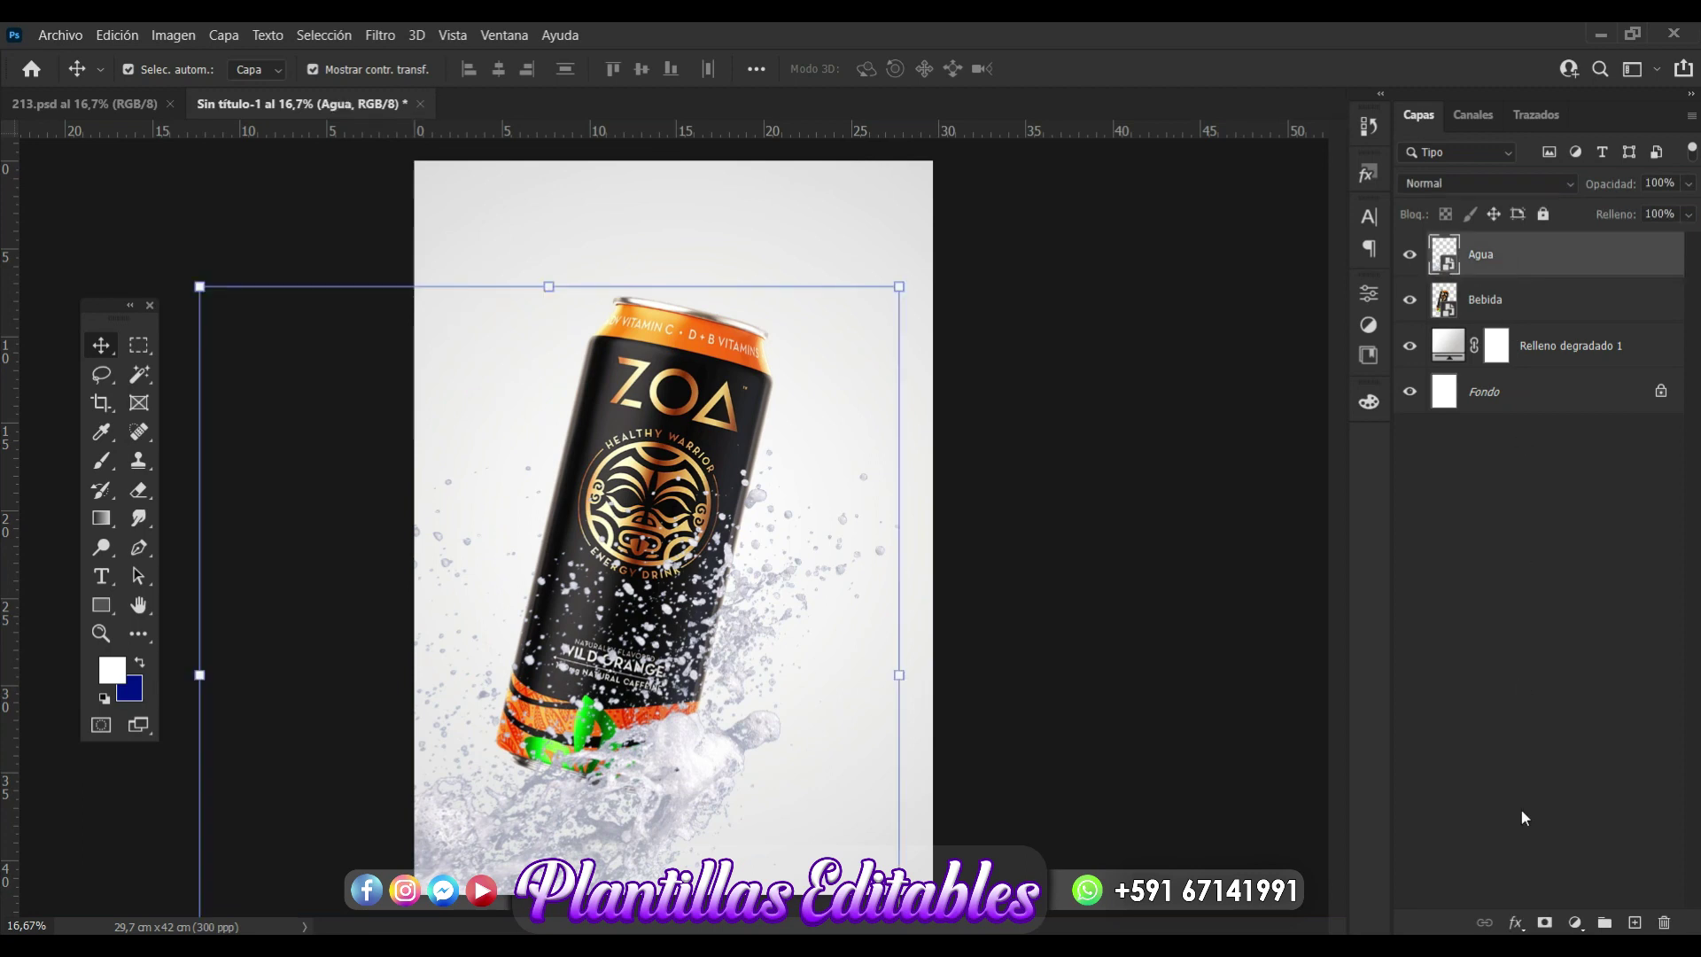
click(1545, 922)
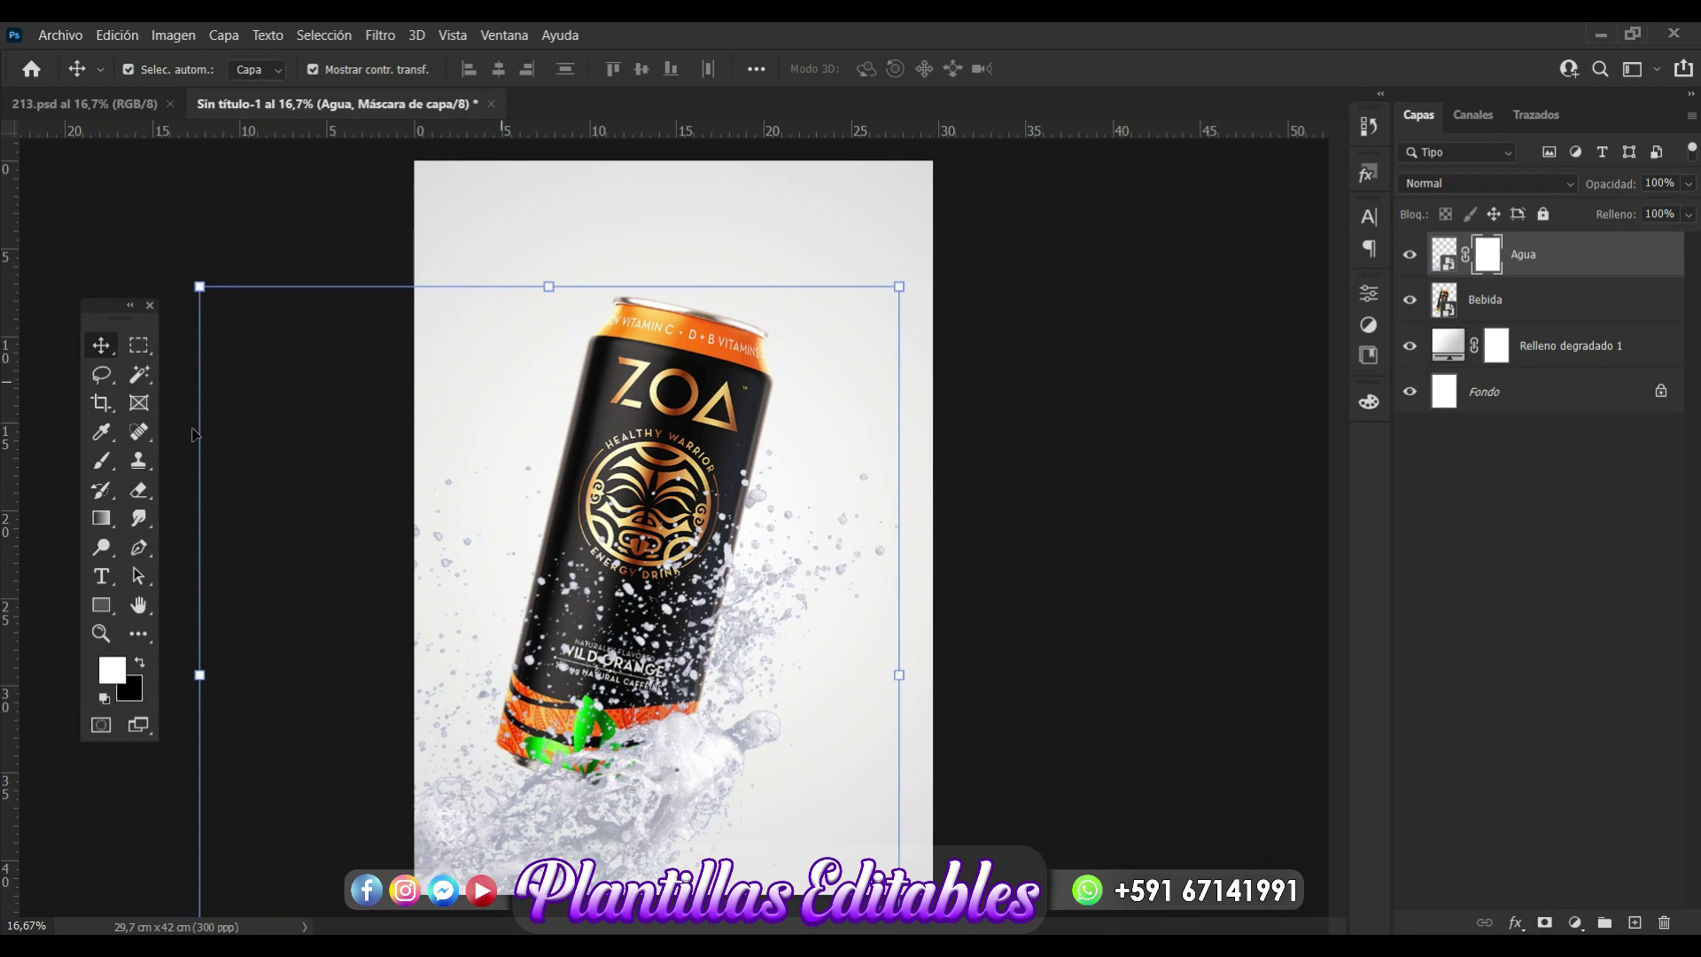
click(139, 492)
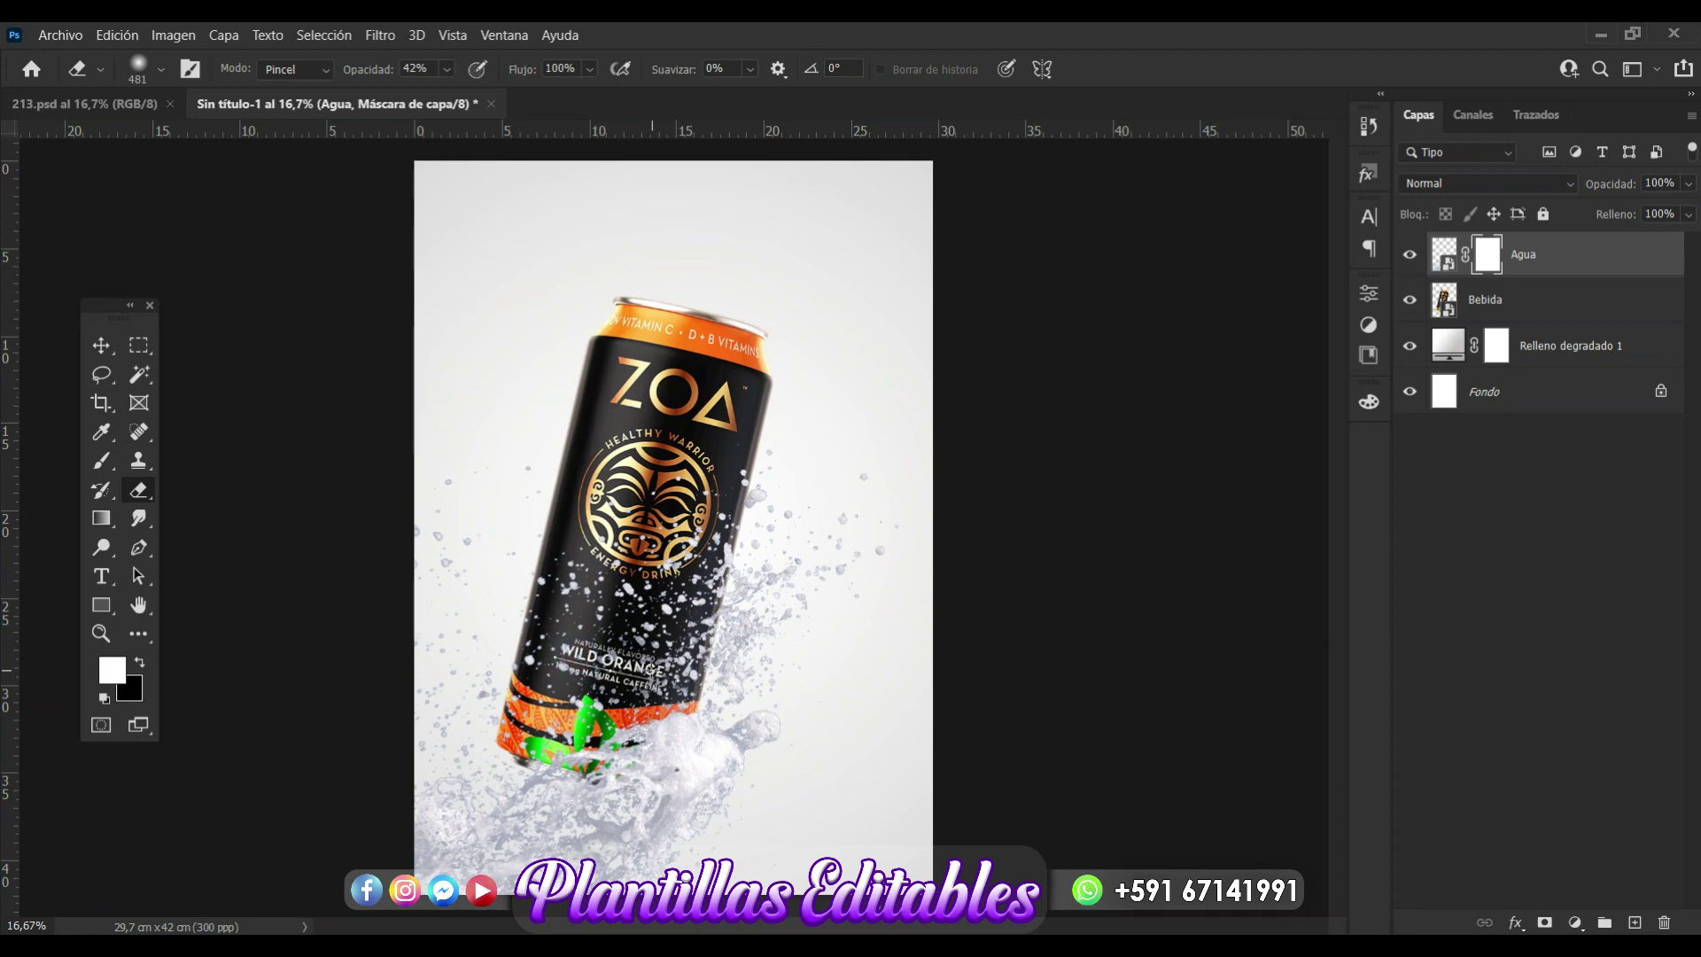
click(447, 68)
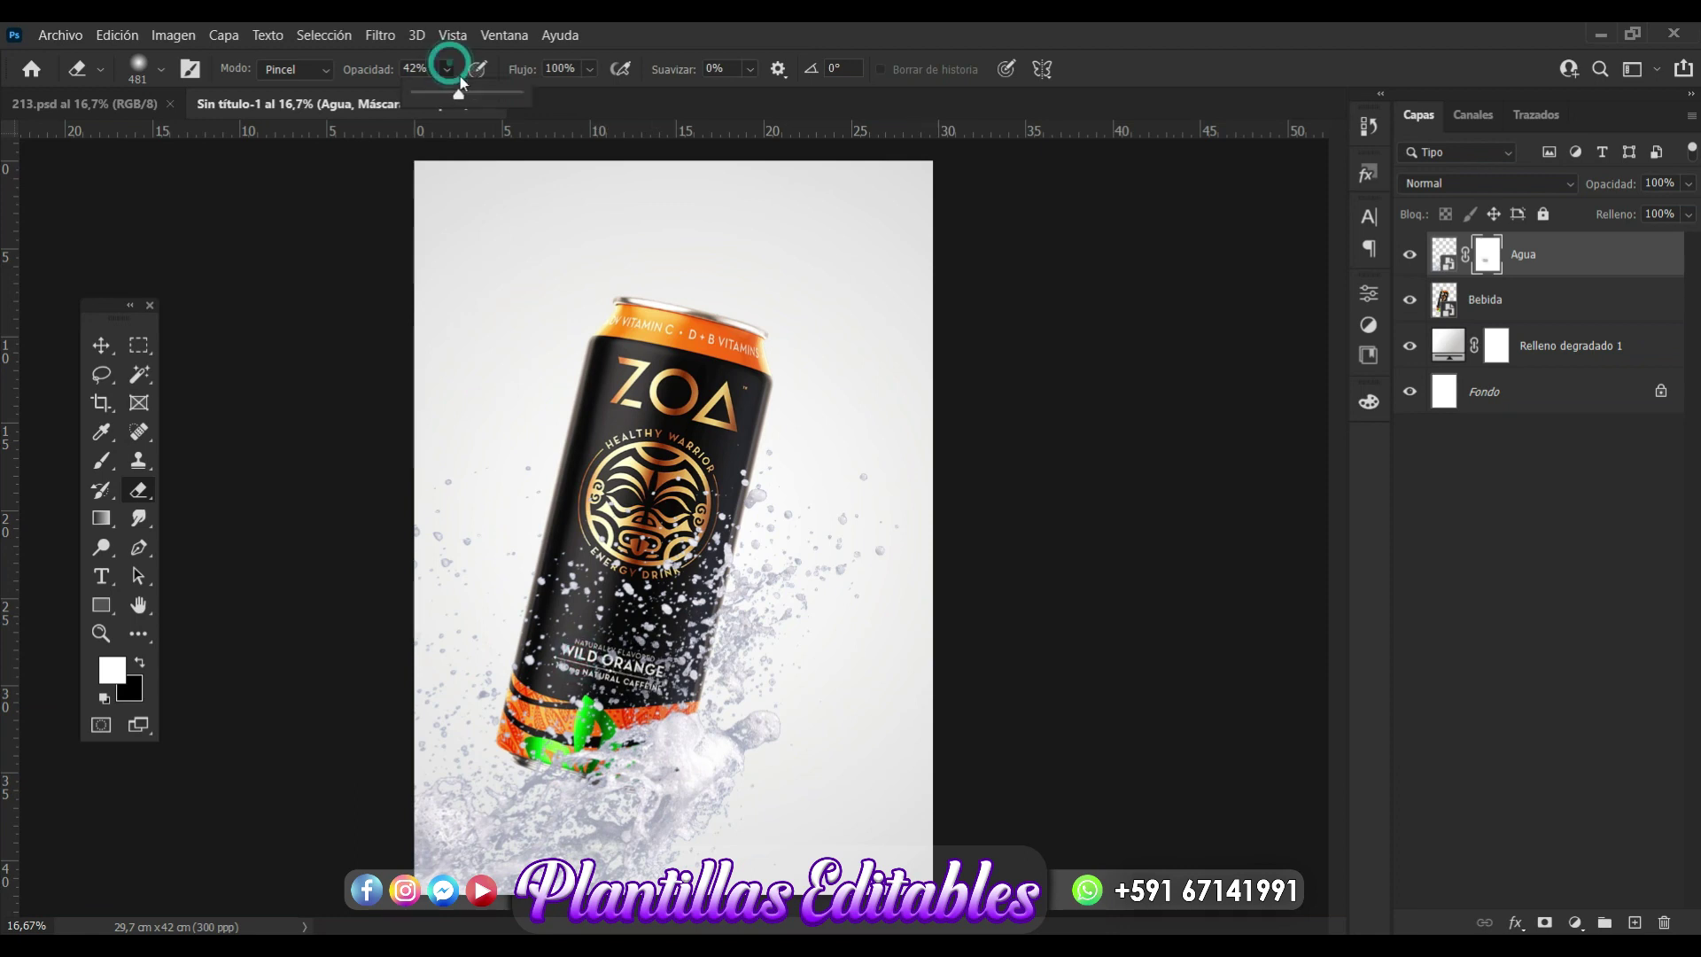
click(489, 93)
drag(711, 822, 657, 819)
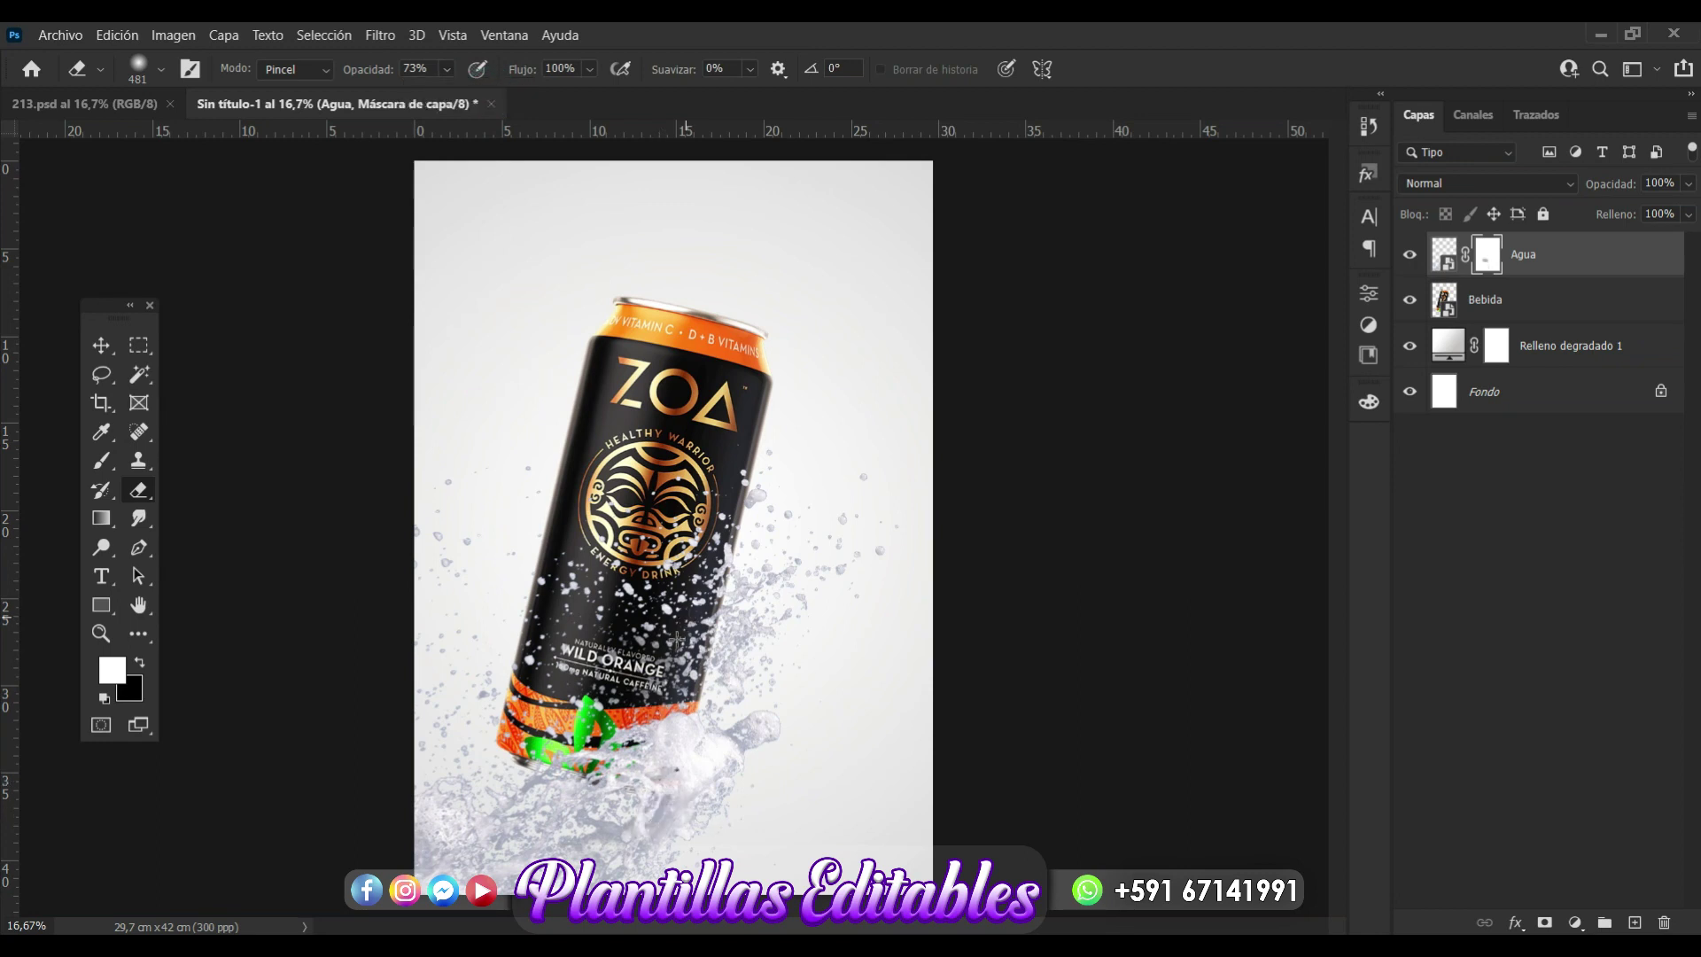
mouse_move(584, 669)
mouse_down()
mouse_move(655, 677)
mouse_move(643, 693)
mouse_up()
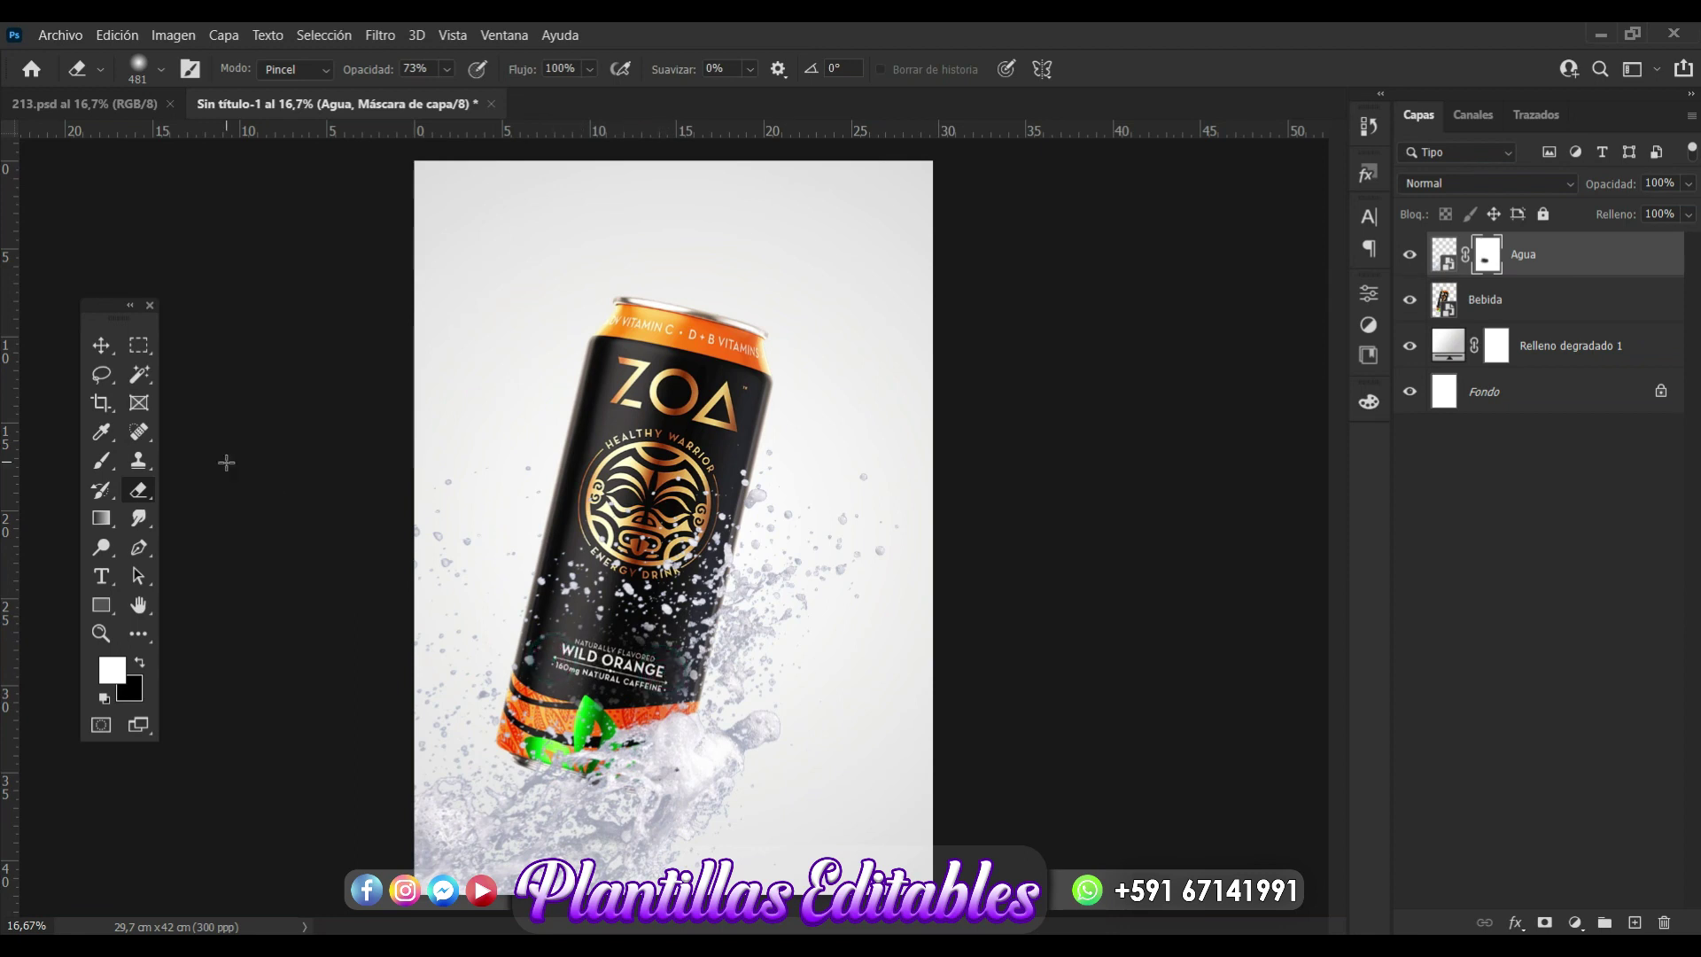
Drag leaves image file 1 from the source folder onto the poster.
click(101, 345)
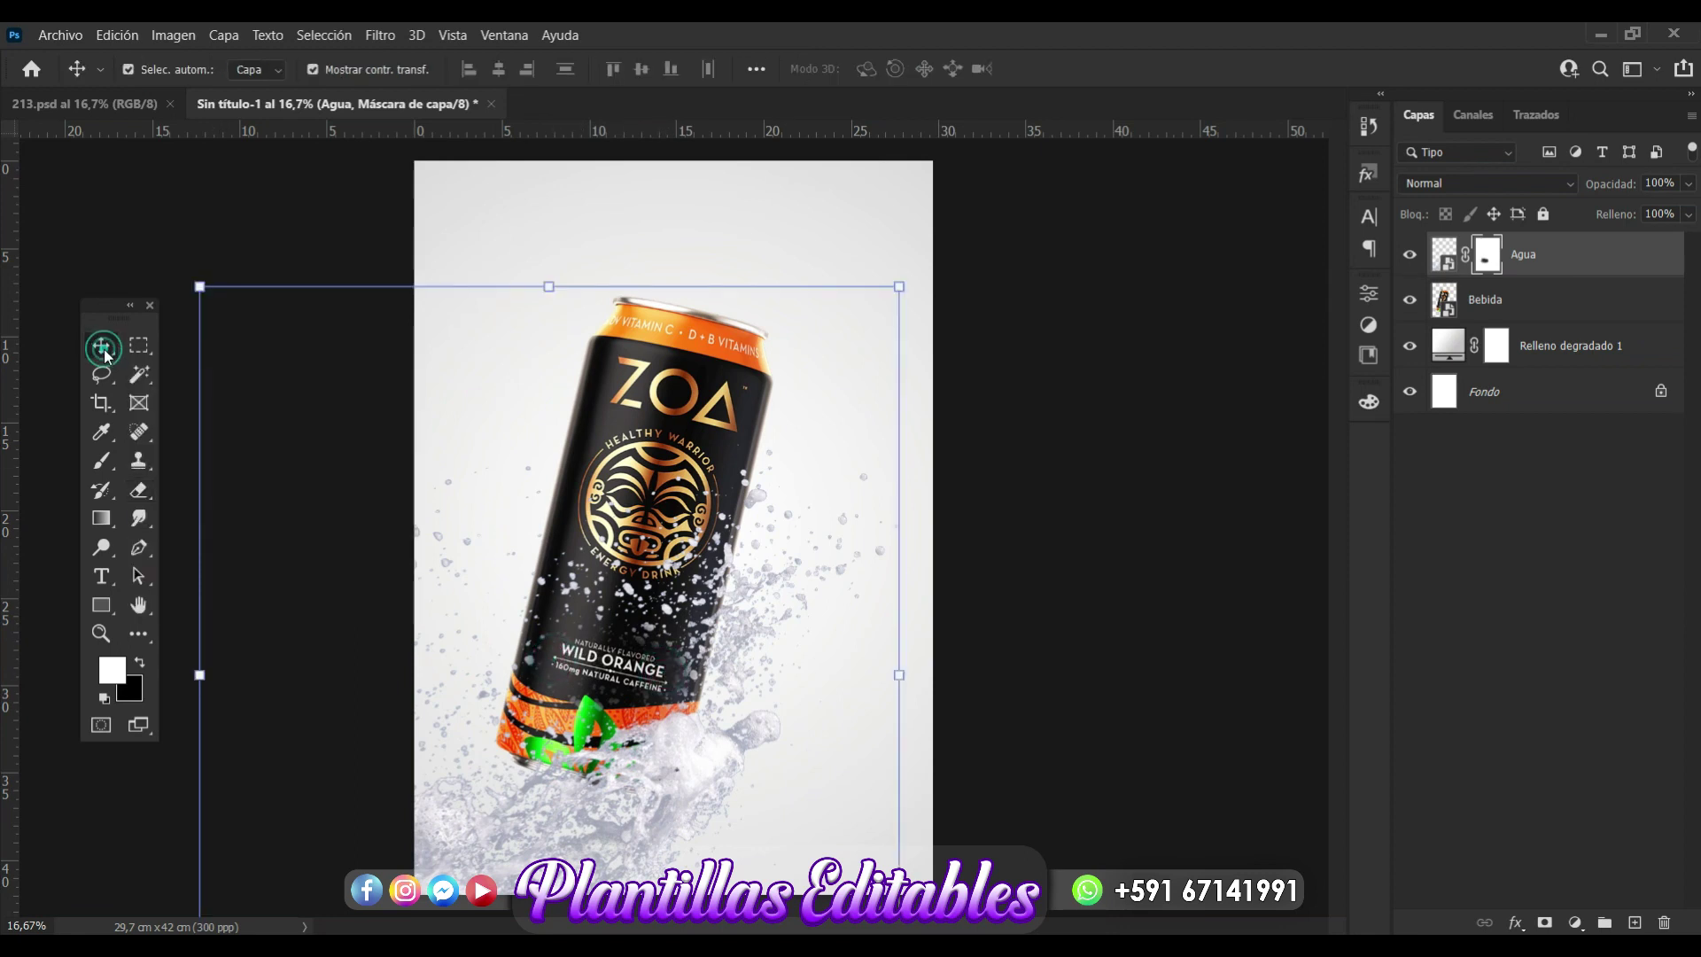
click(1046, 407)
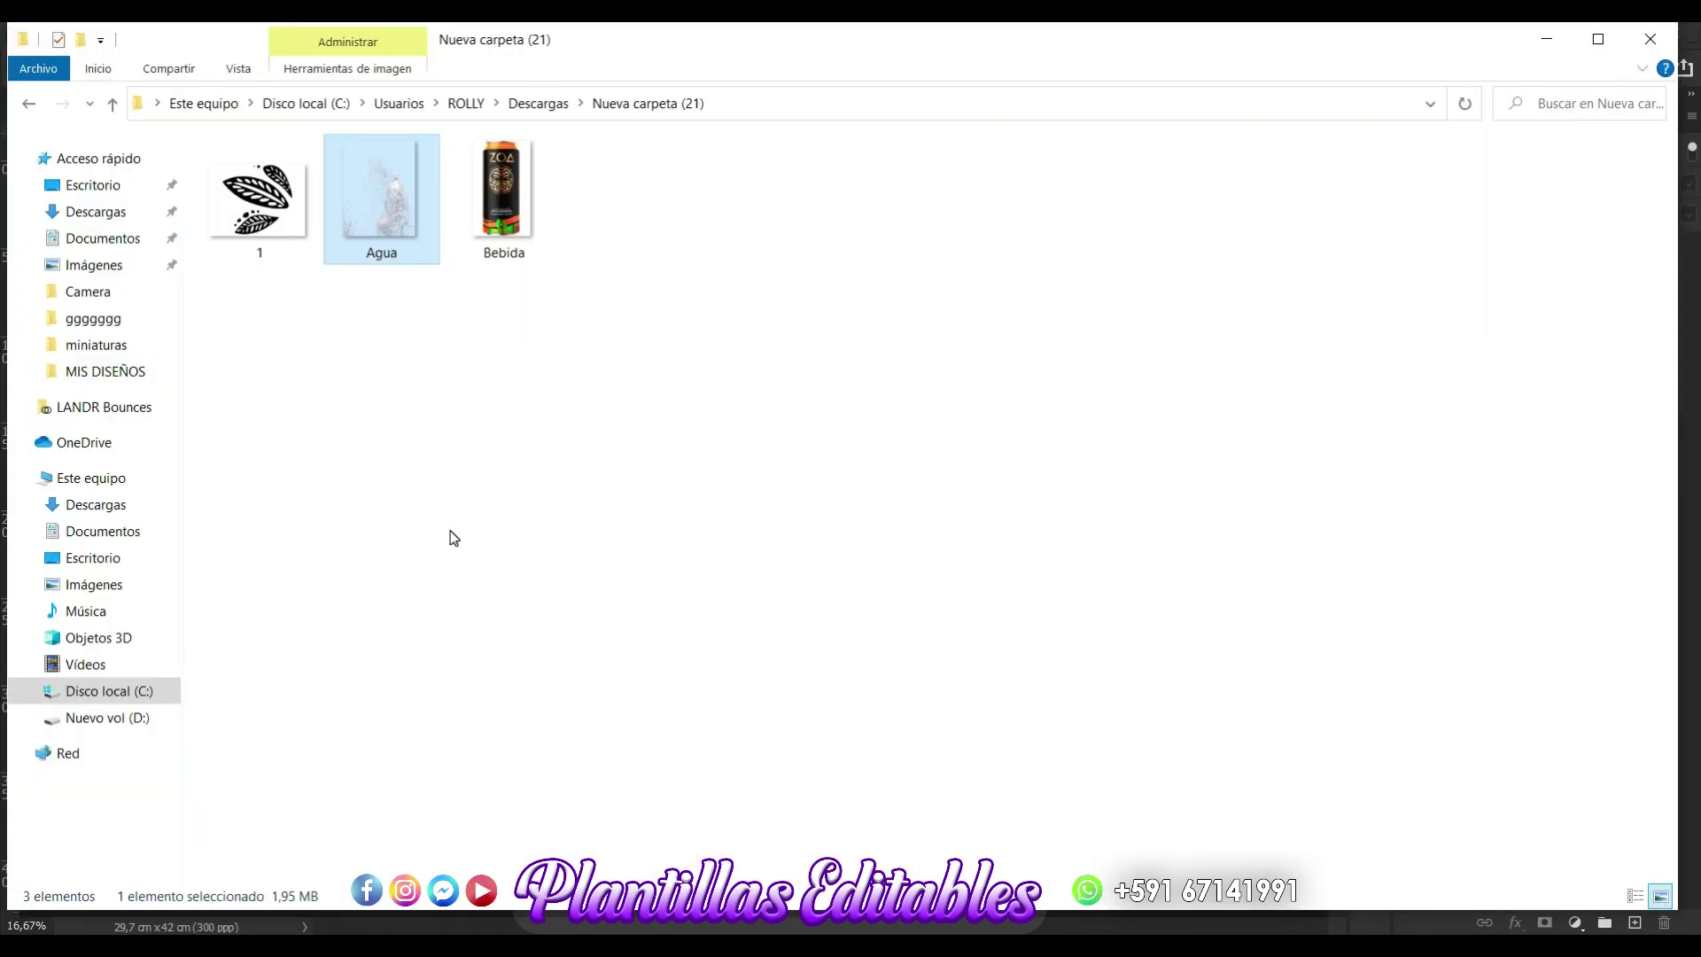
click(449, 533)
drag(271, 188, 584, 925)
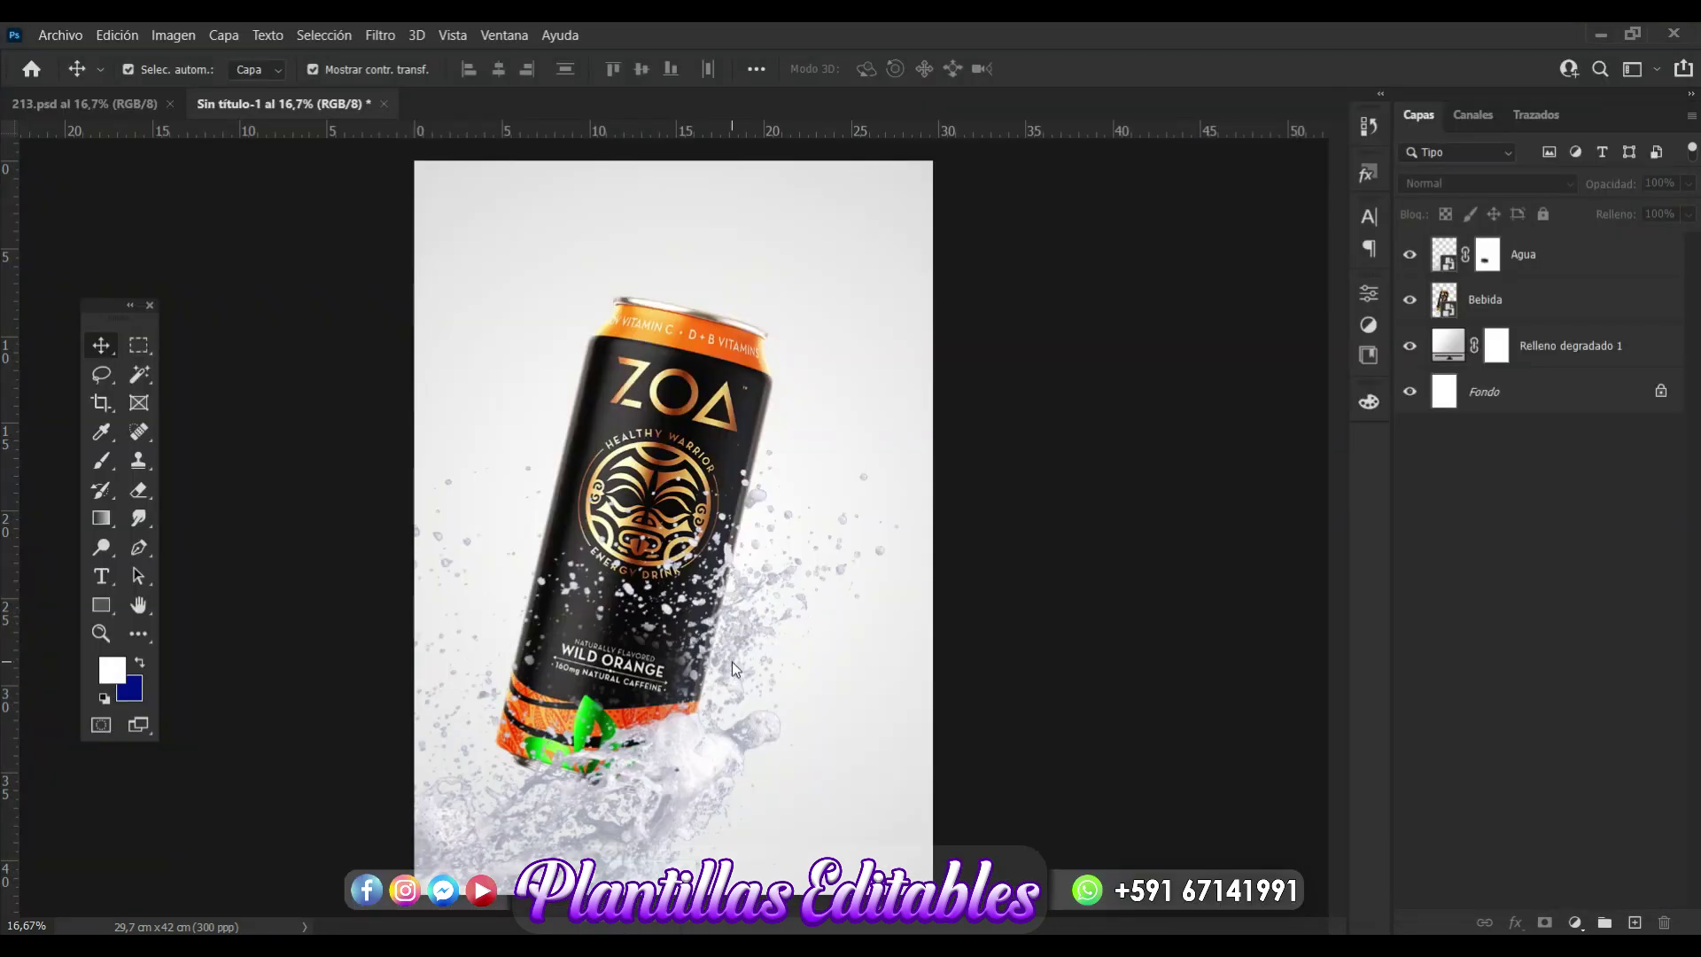
drag(584, 926, 732, 661)
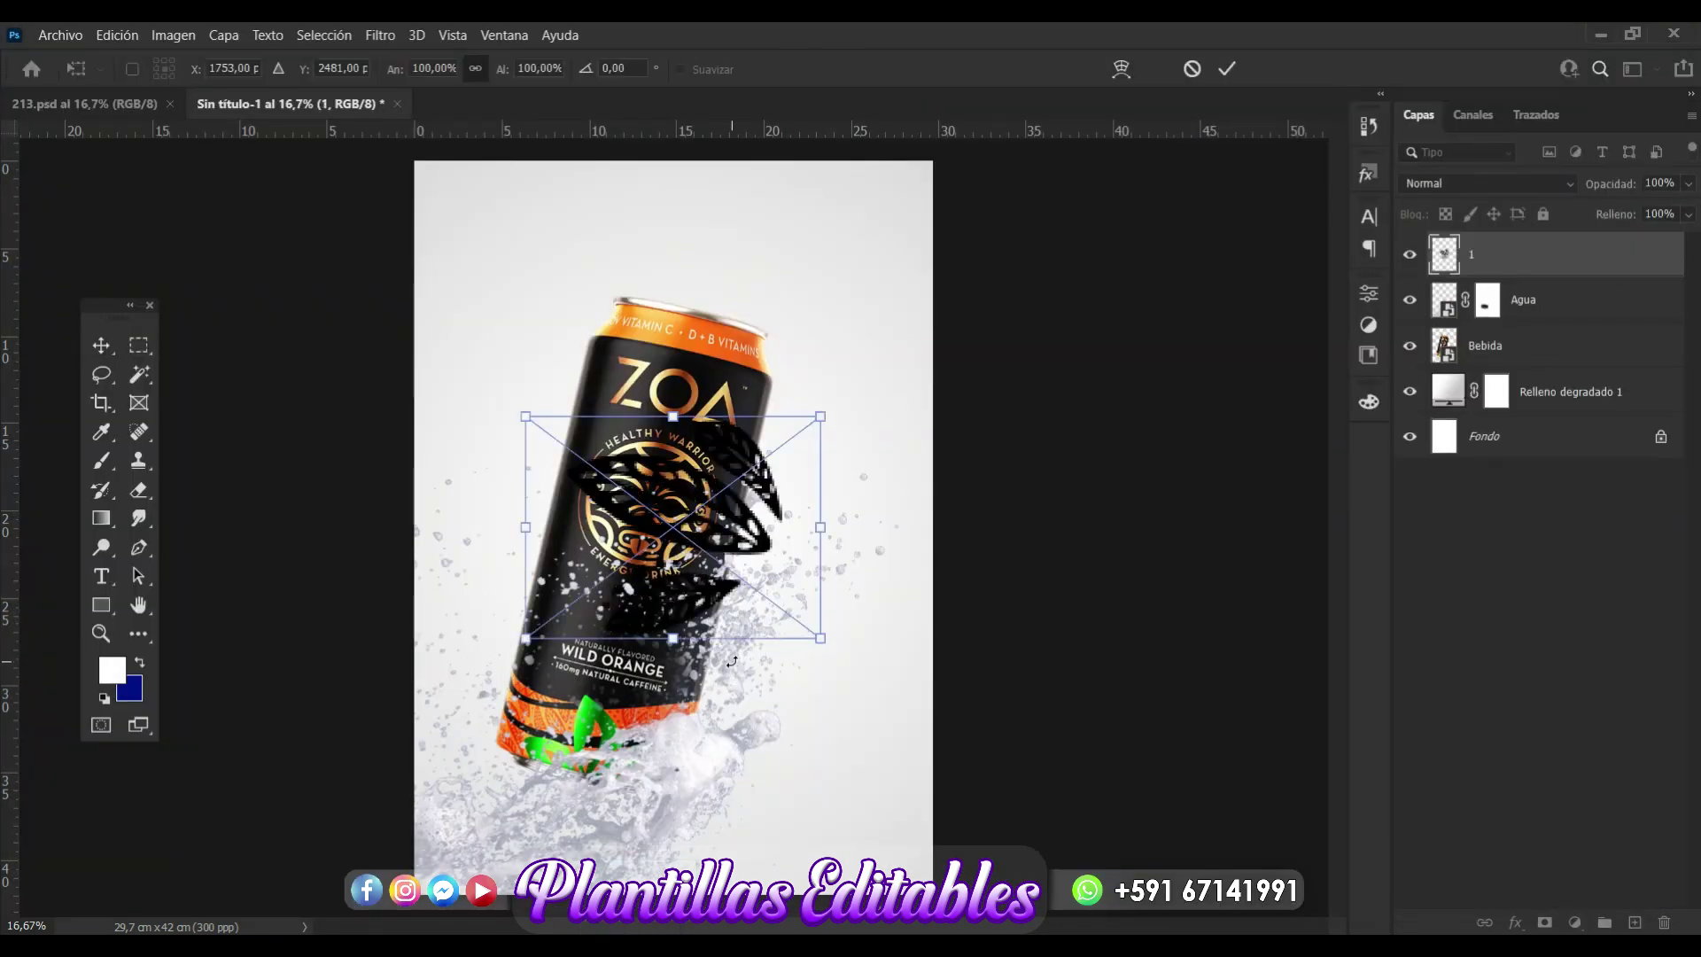
Commit the leaves graphic and position it to the right of the can.
key(Return)
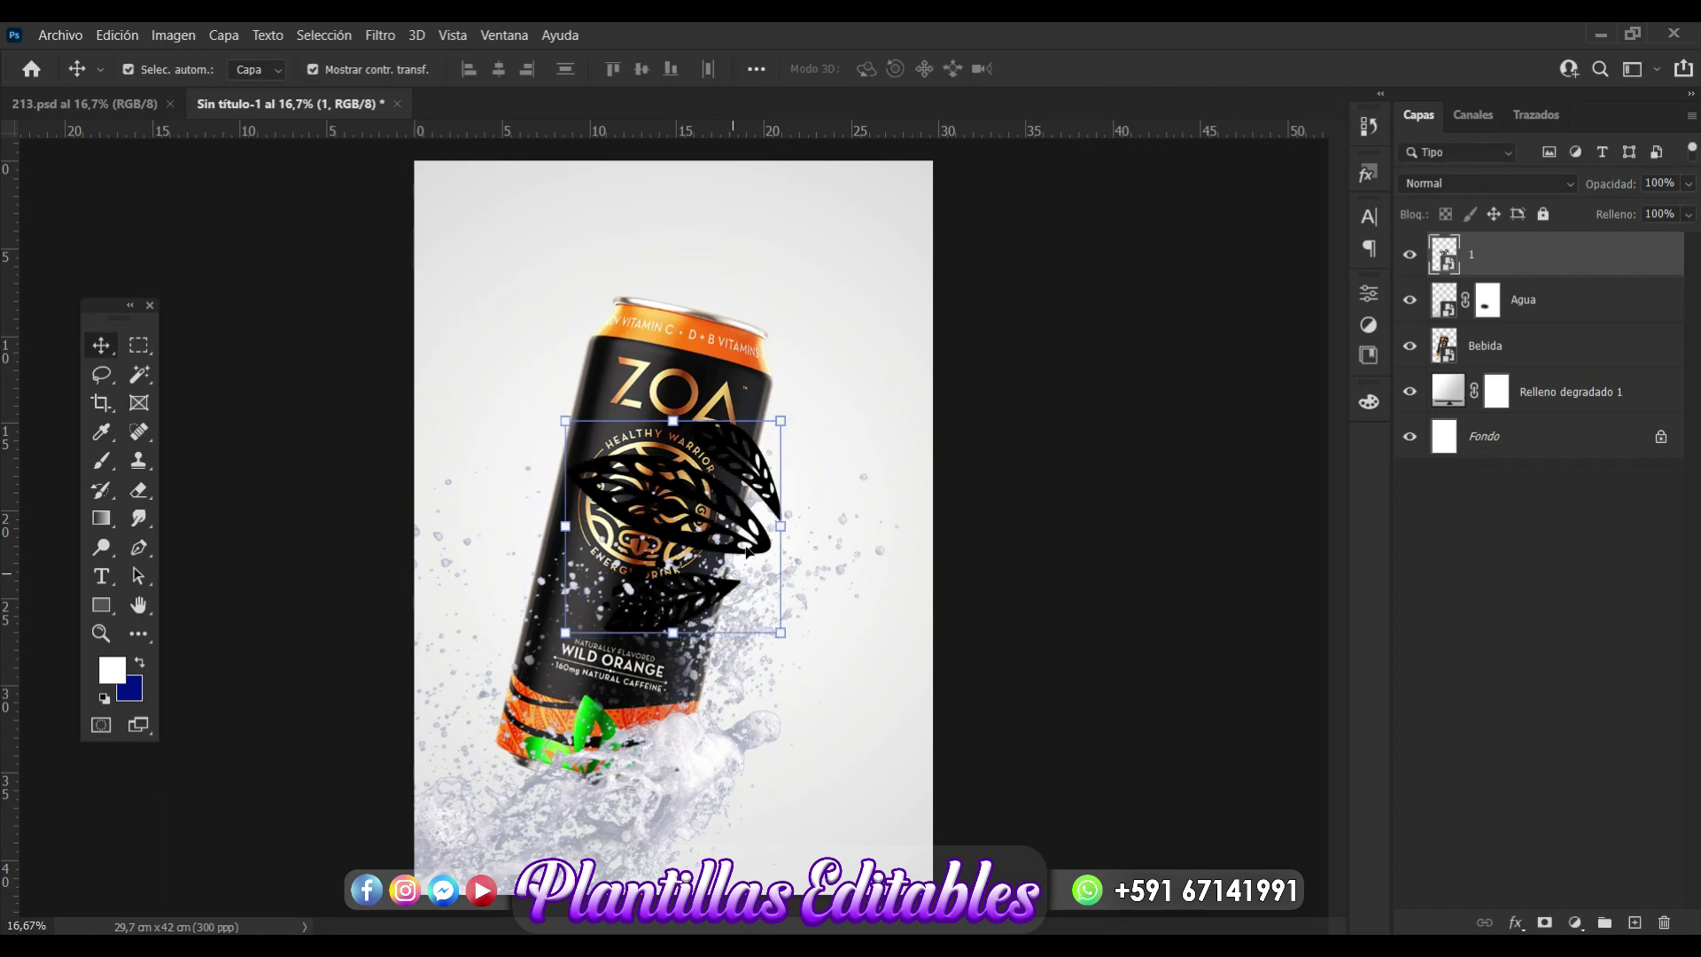
drag(753, 544, 854, 592)
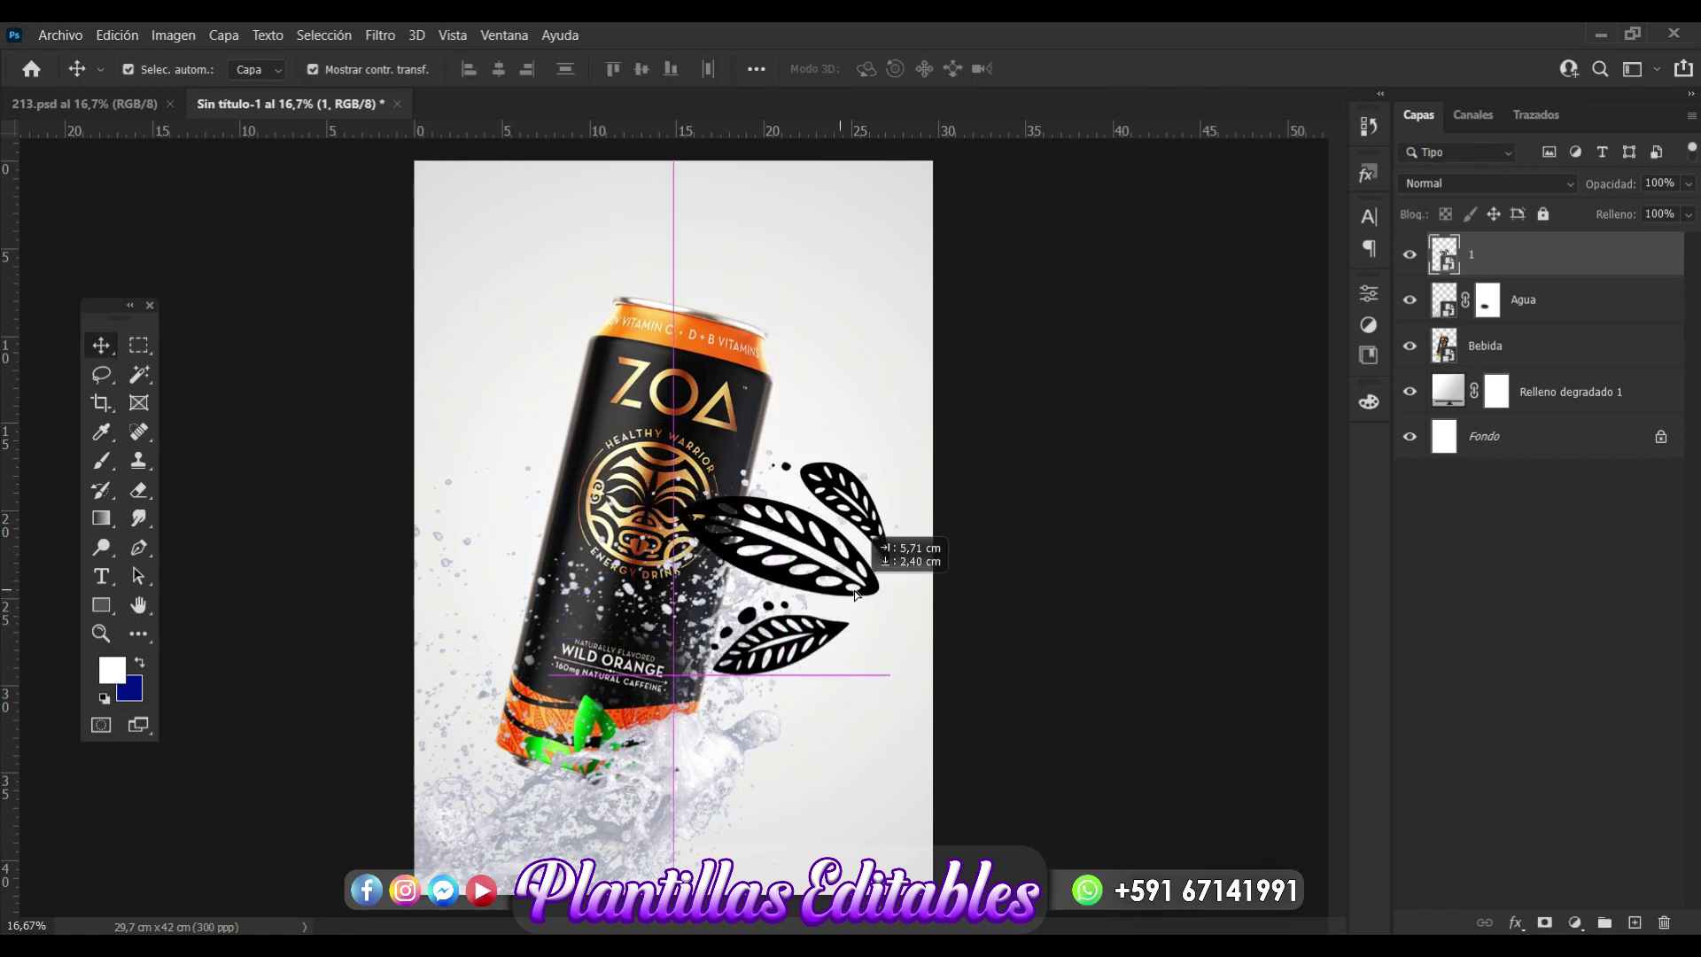
click(872, 604)
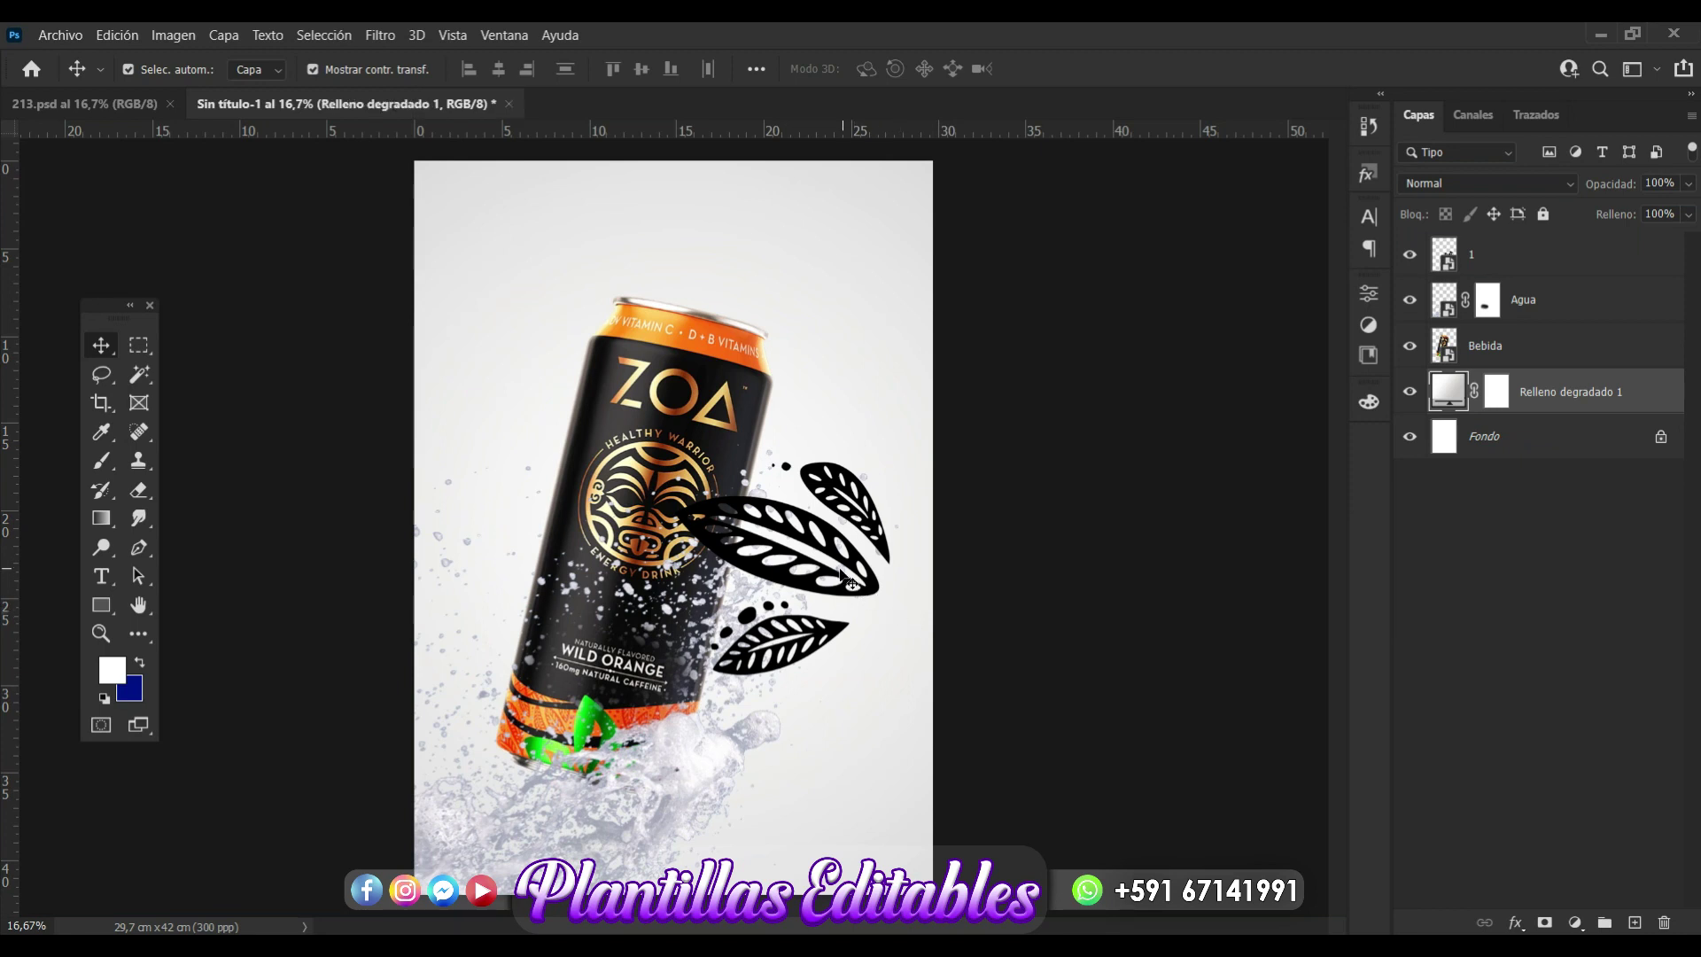
click(841, 576)
click(1005, 577)
click(870, 585)
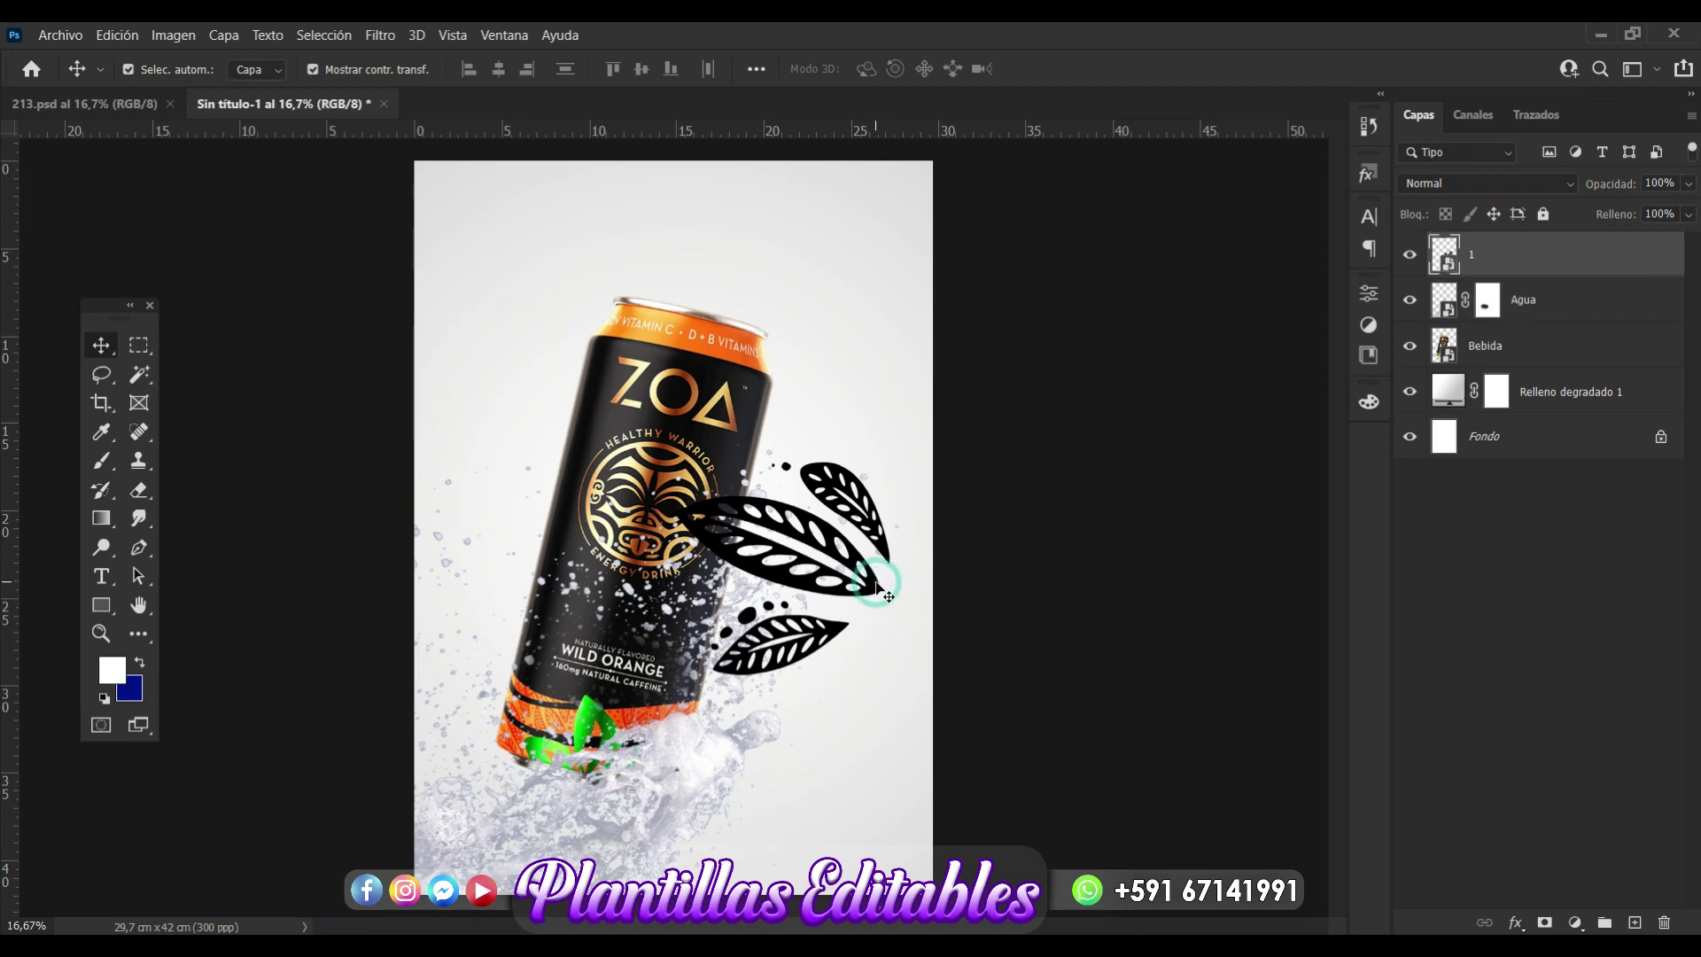
drag(873, 589, 901, 636)
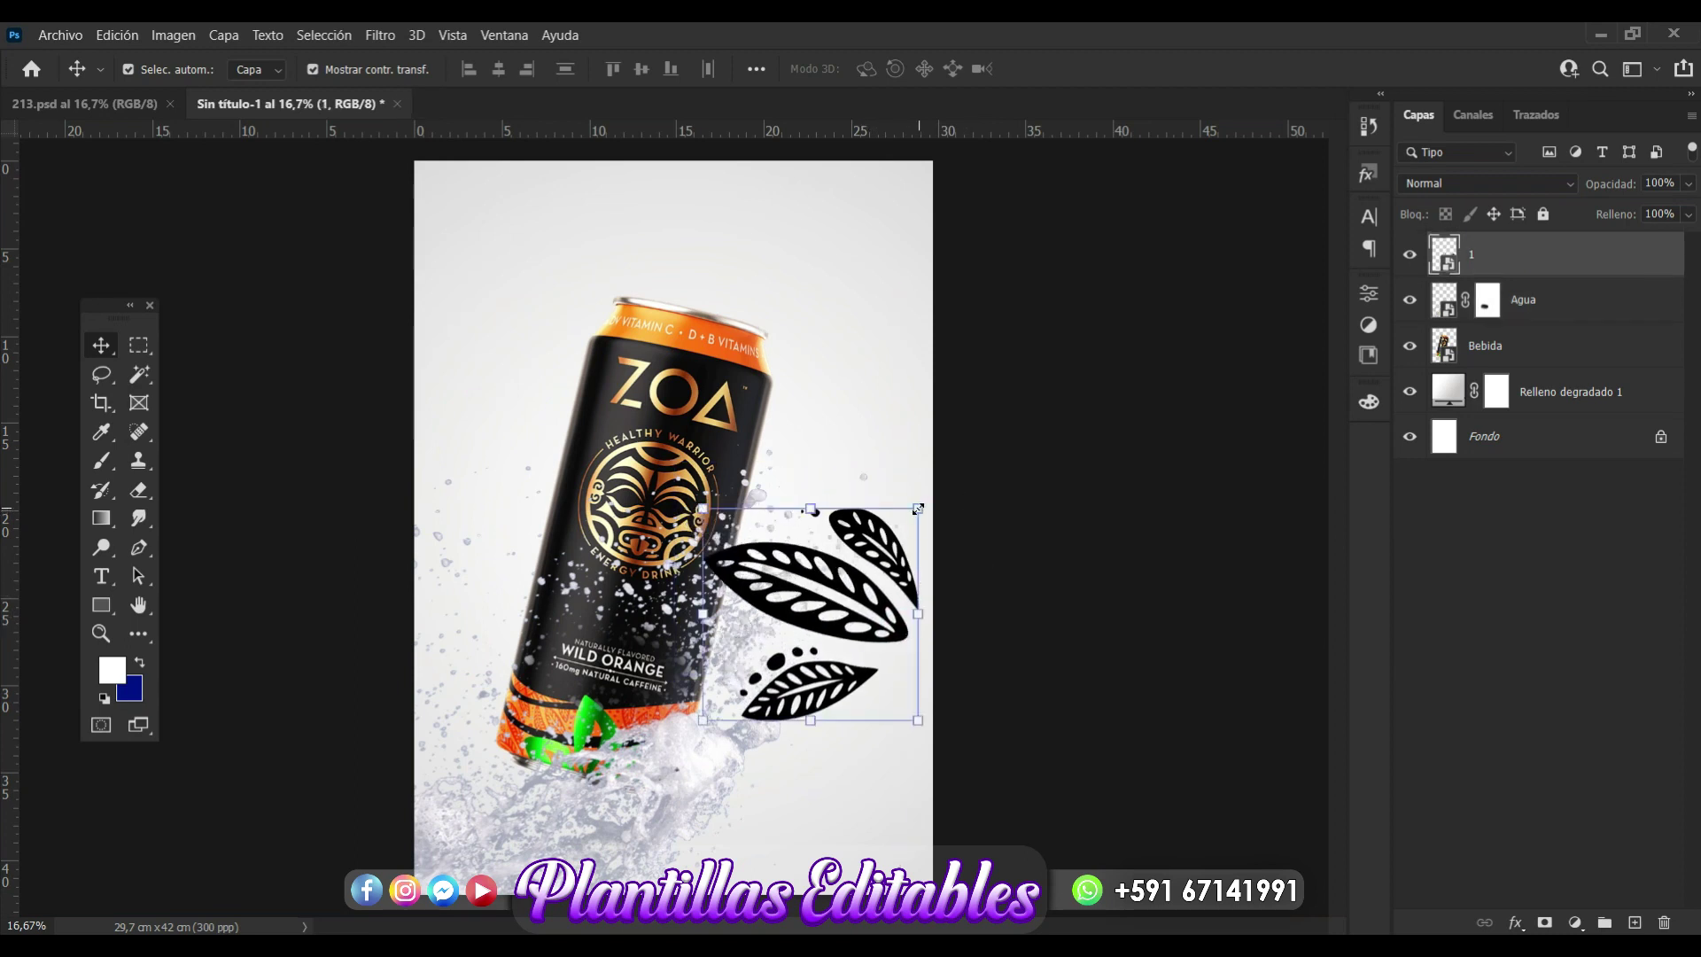
Shrink the leaves to about 78% and move layer 1 below the Agua splash layer.
mouse_move(918, 509)
mouse_down()
mouse_move(899, 574)
mouse_move(760, 726)
mouse_move(886, 597)
mouse_move(884, 560)
mouse_up()
key(Return)
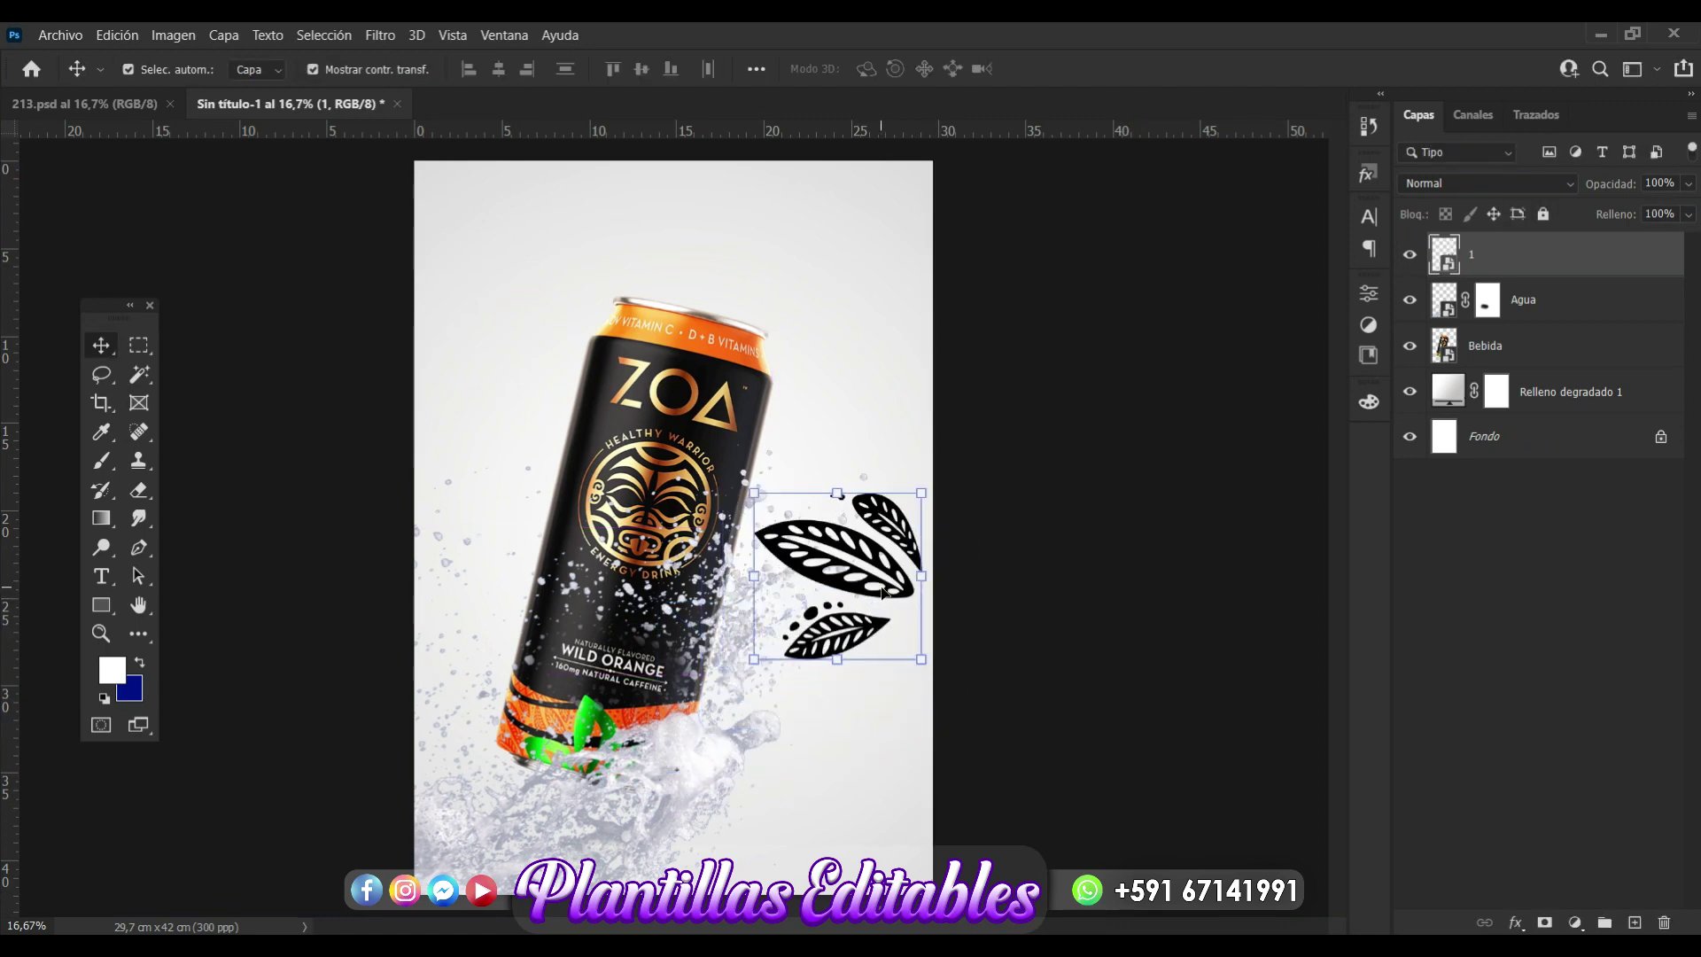
drag(1575, 277, 1576, 315)
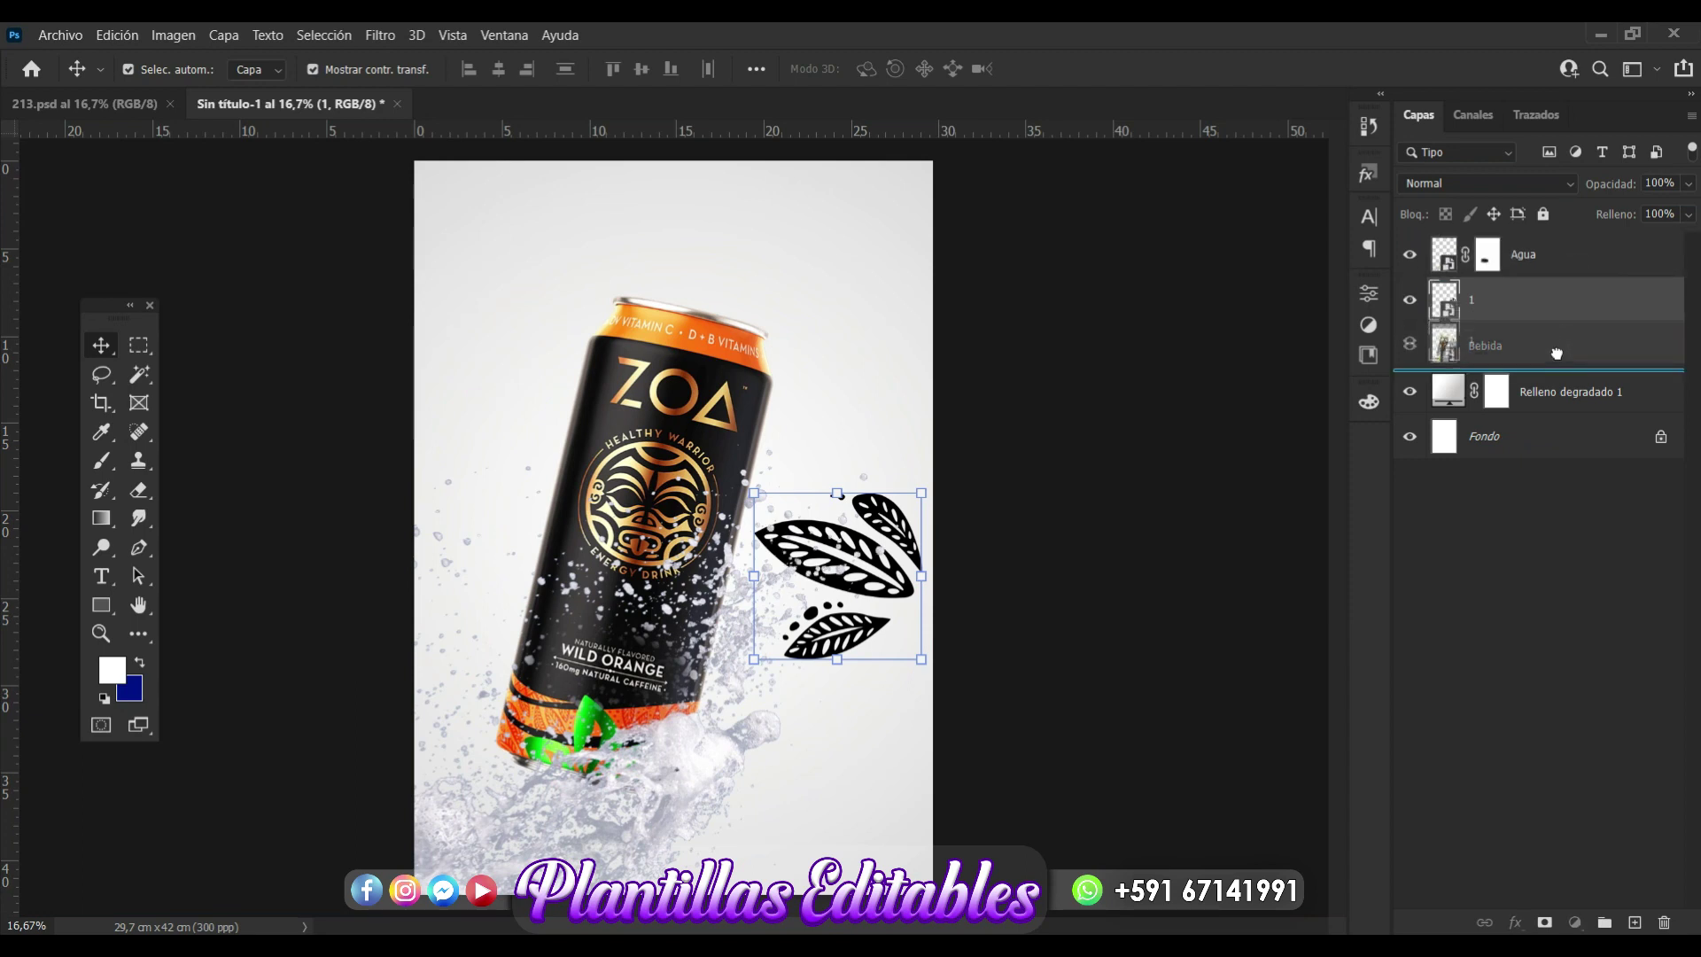
drag(1559, 316, 1559, 354)
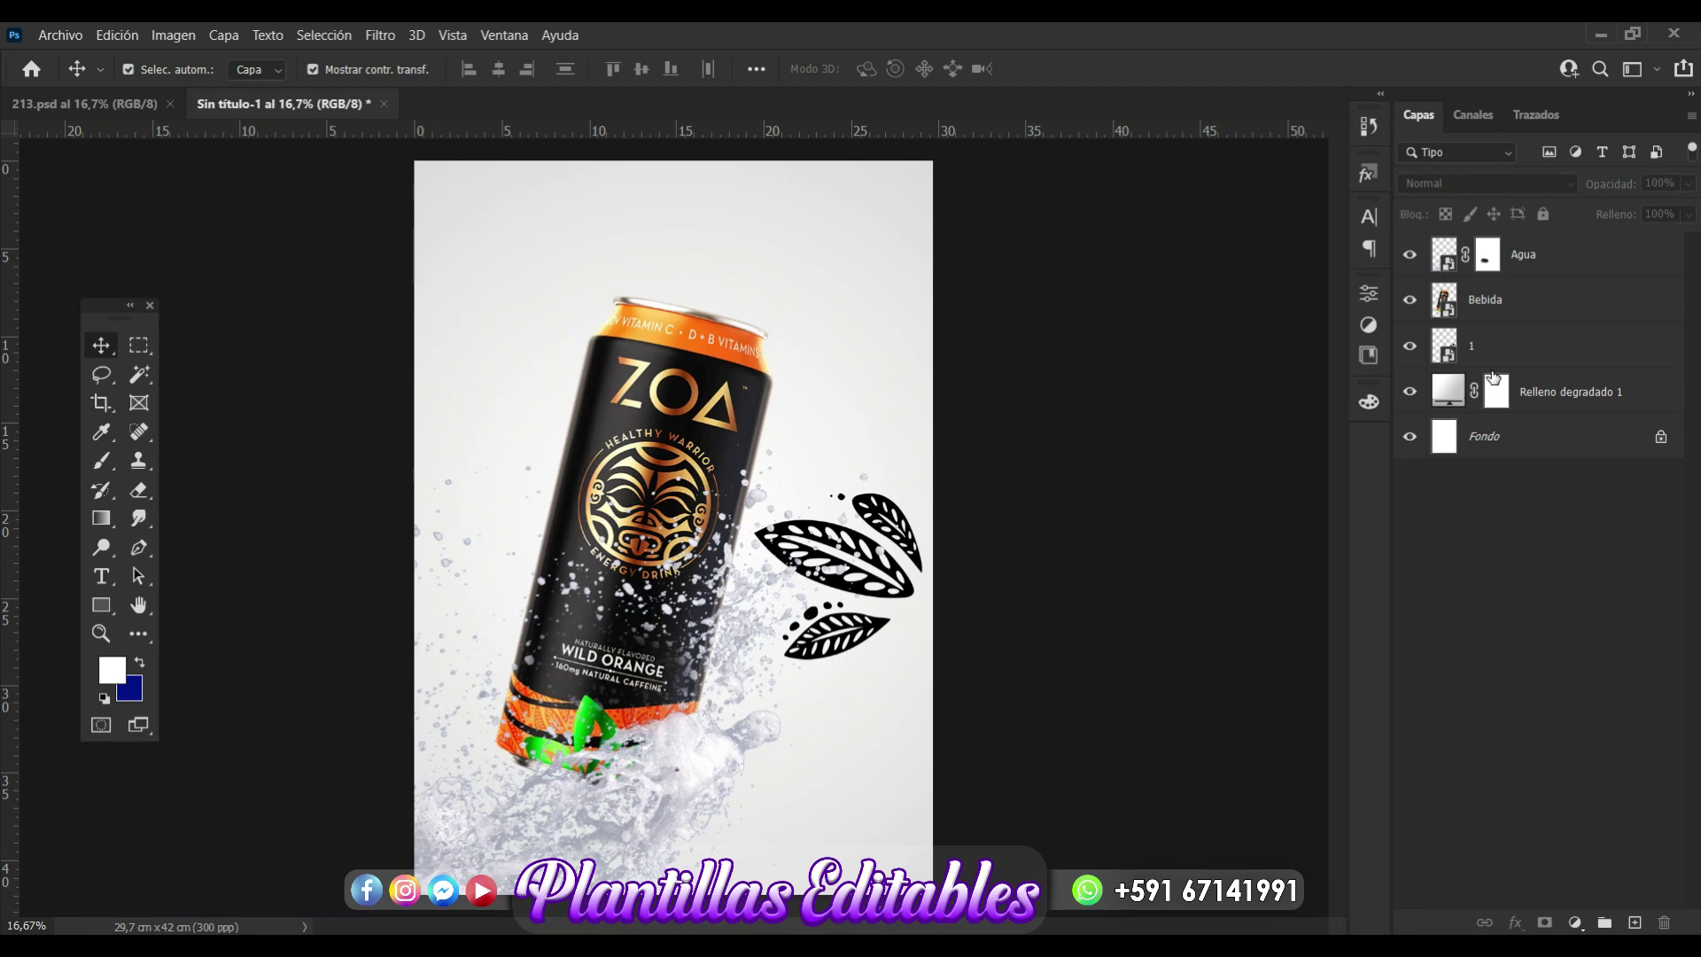
Tint leaves layer 1 pale grey with a d5d5d5 Color Overlay effect.
click(1488, 354)
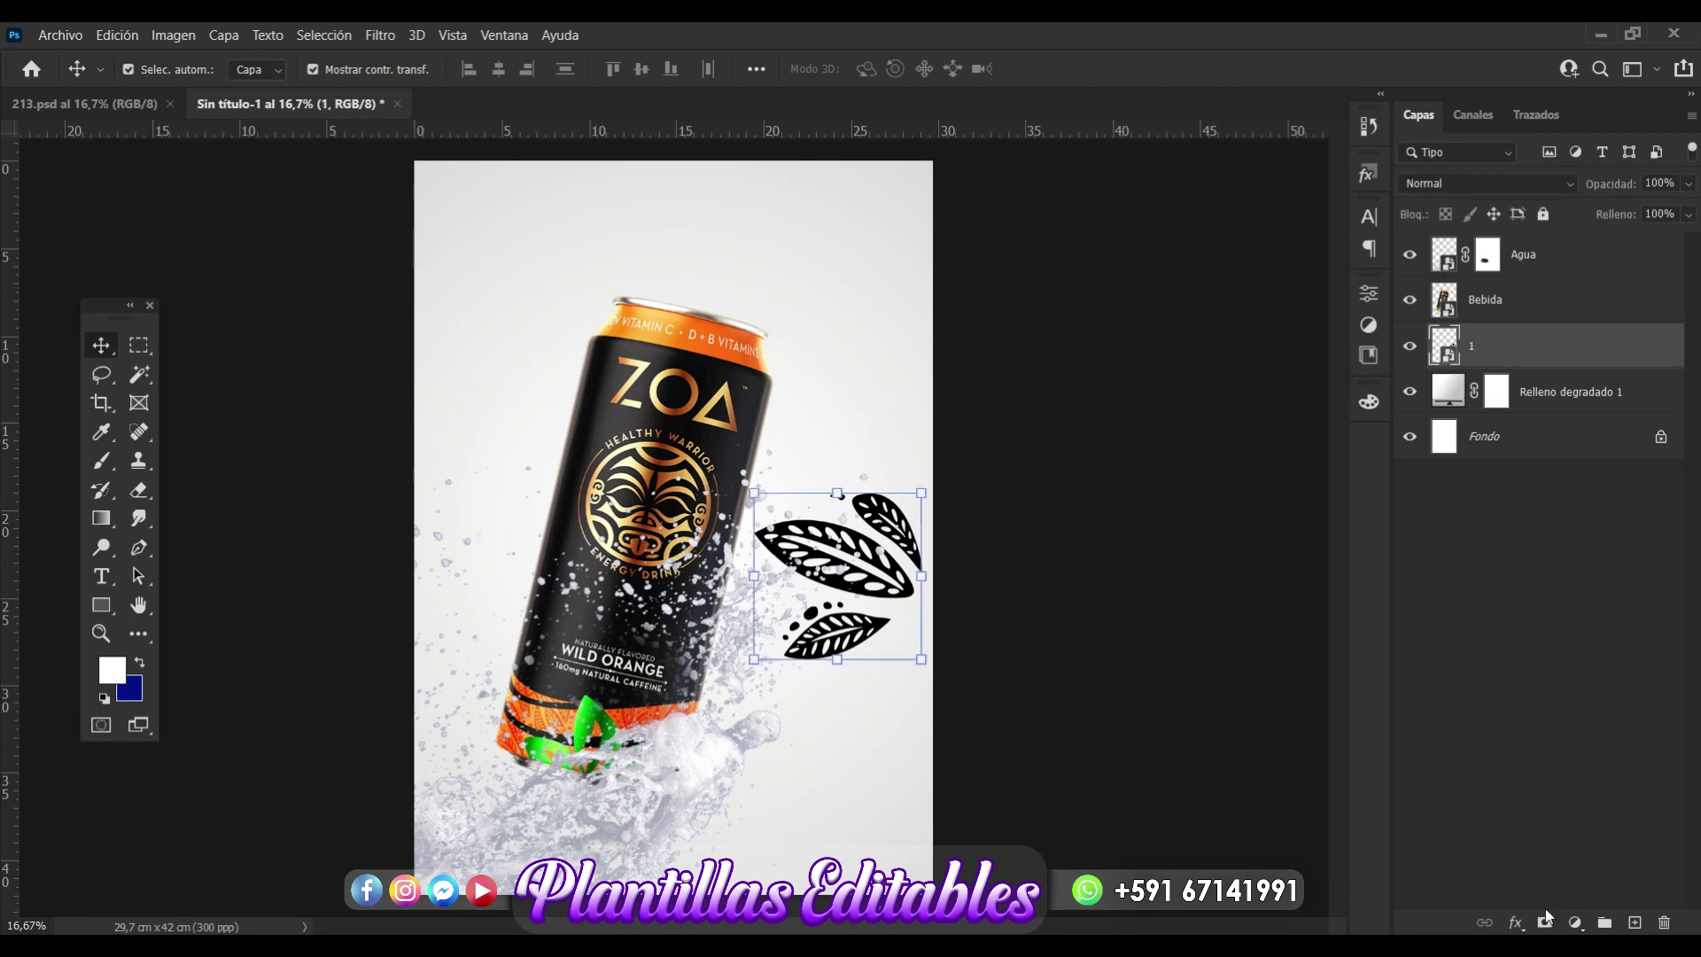
click(1517, 924)
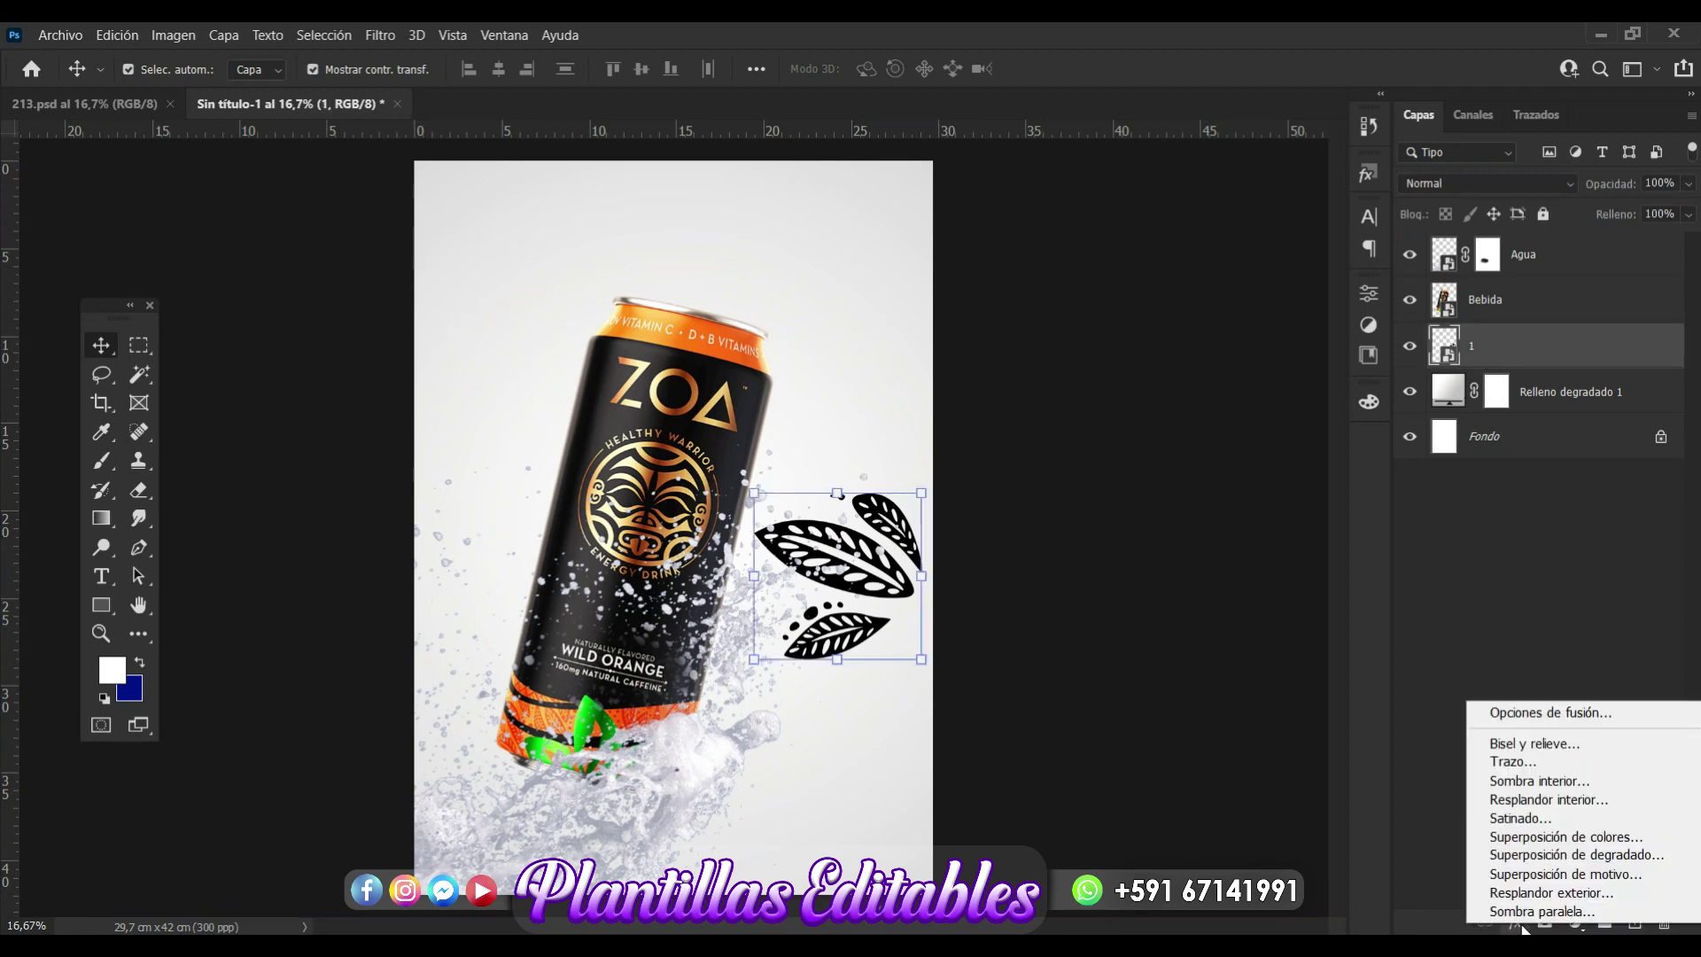
click(1582, 846)
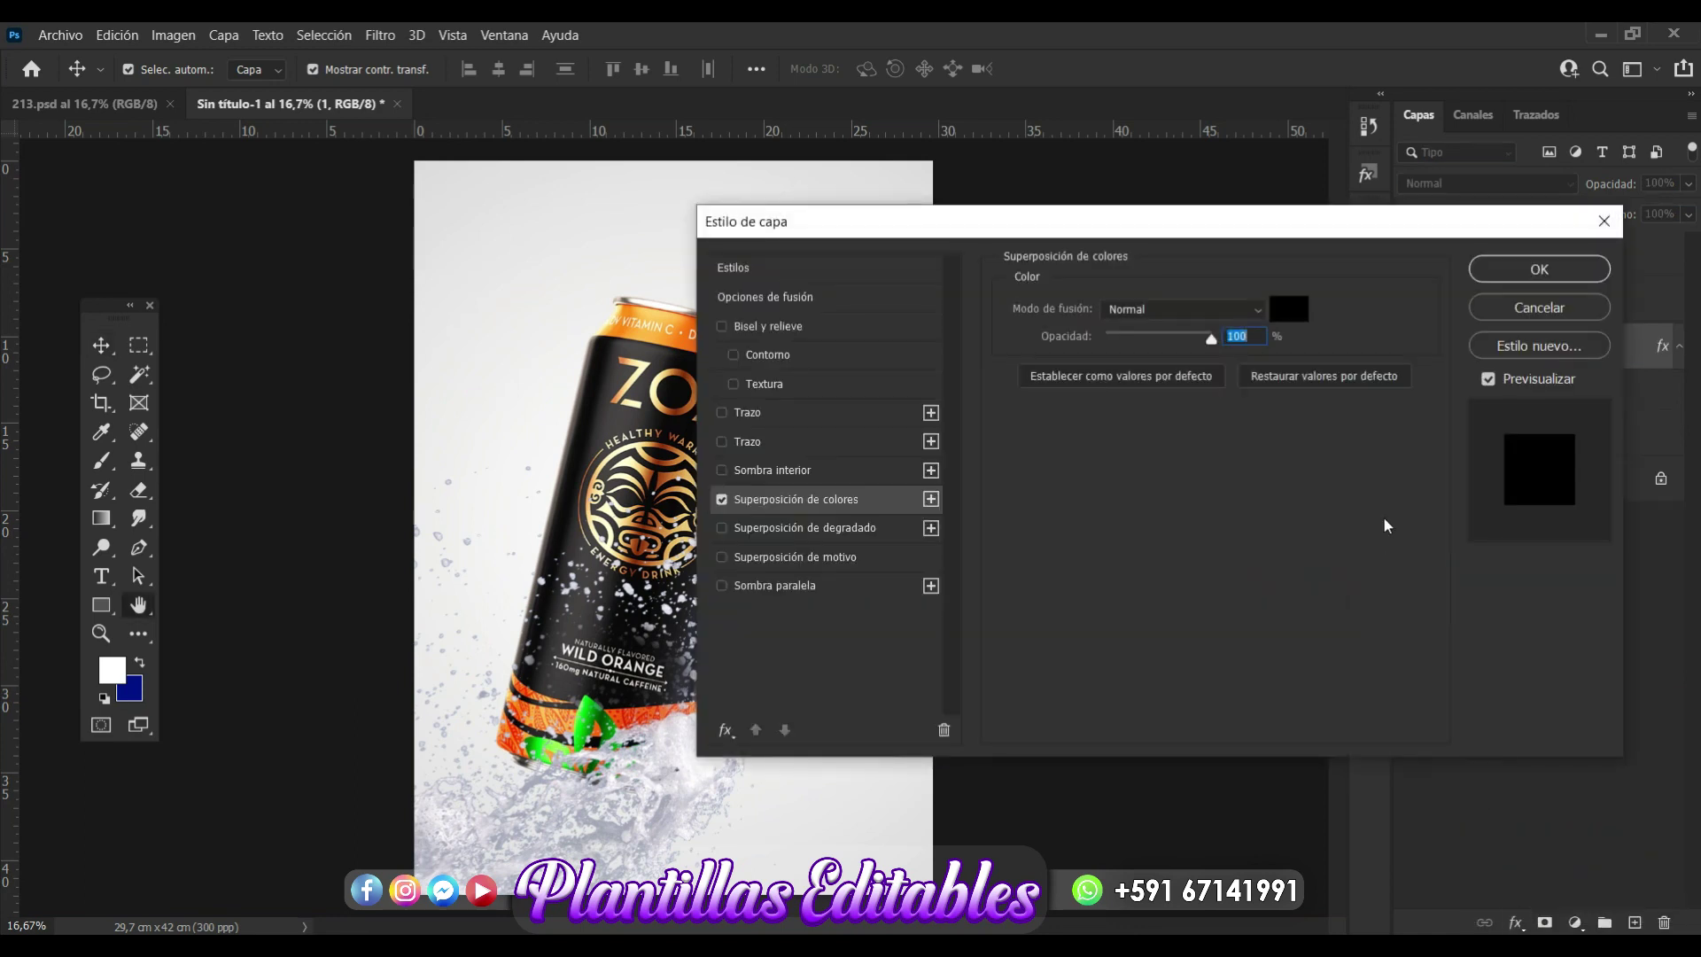
drag(1139, 218, 1509, 194)
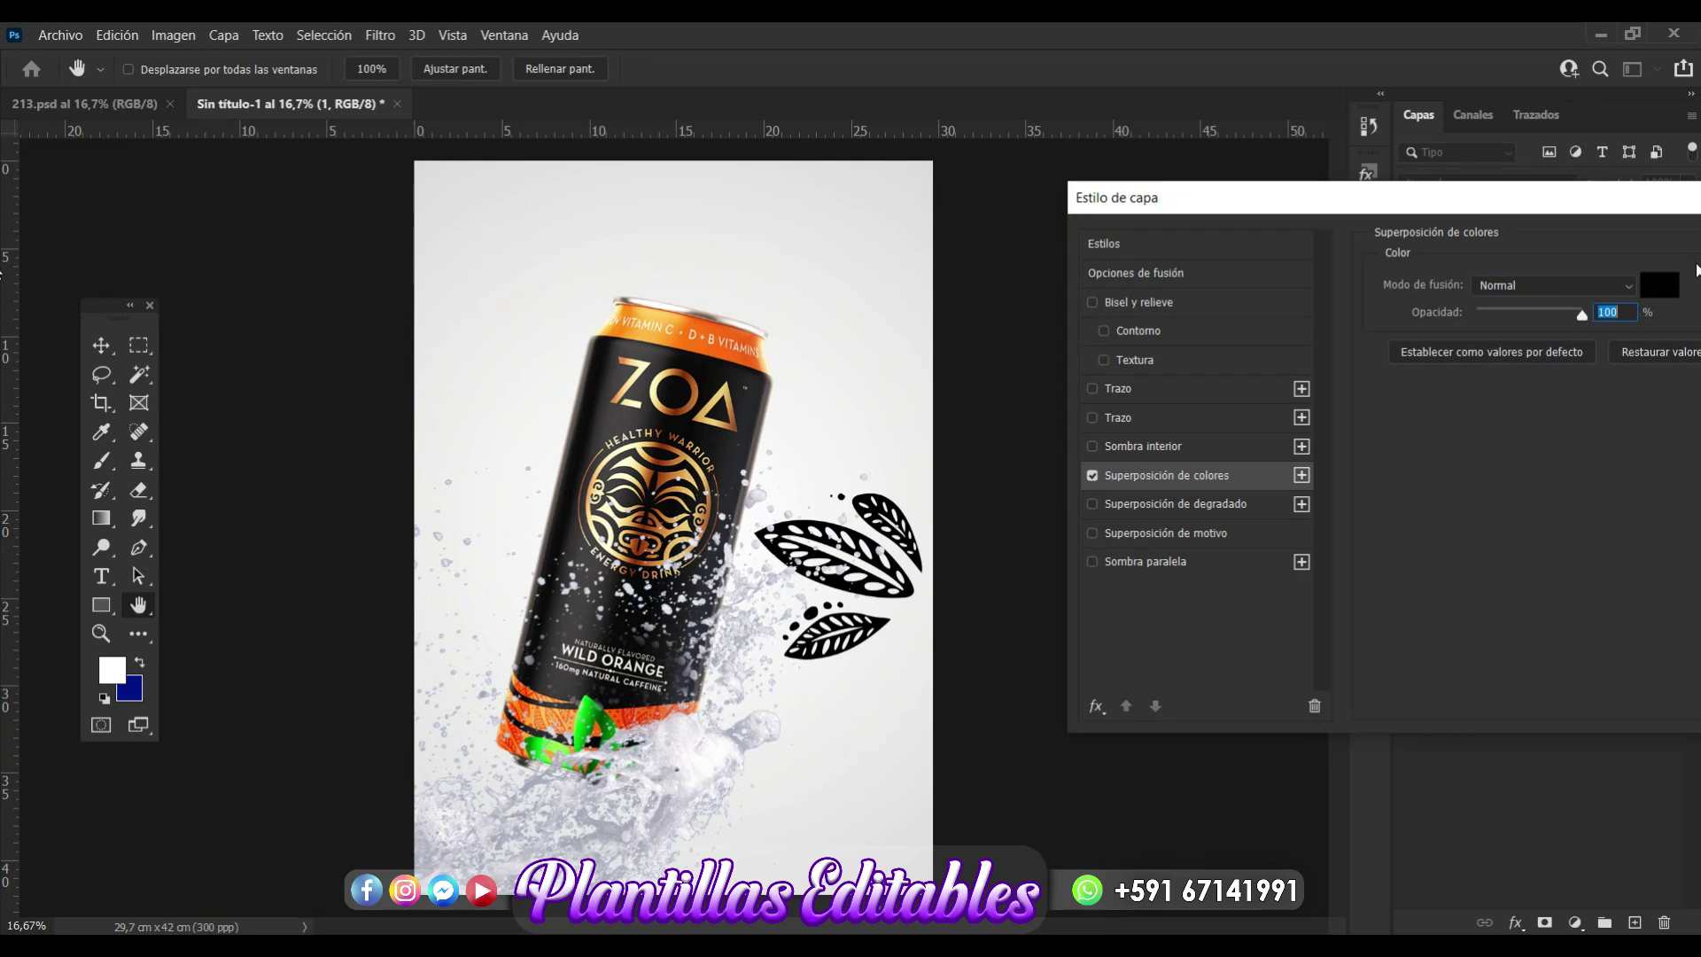
click(1661, 288)
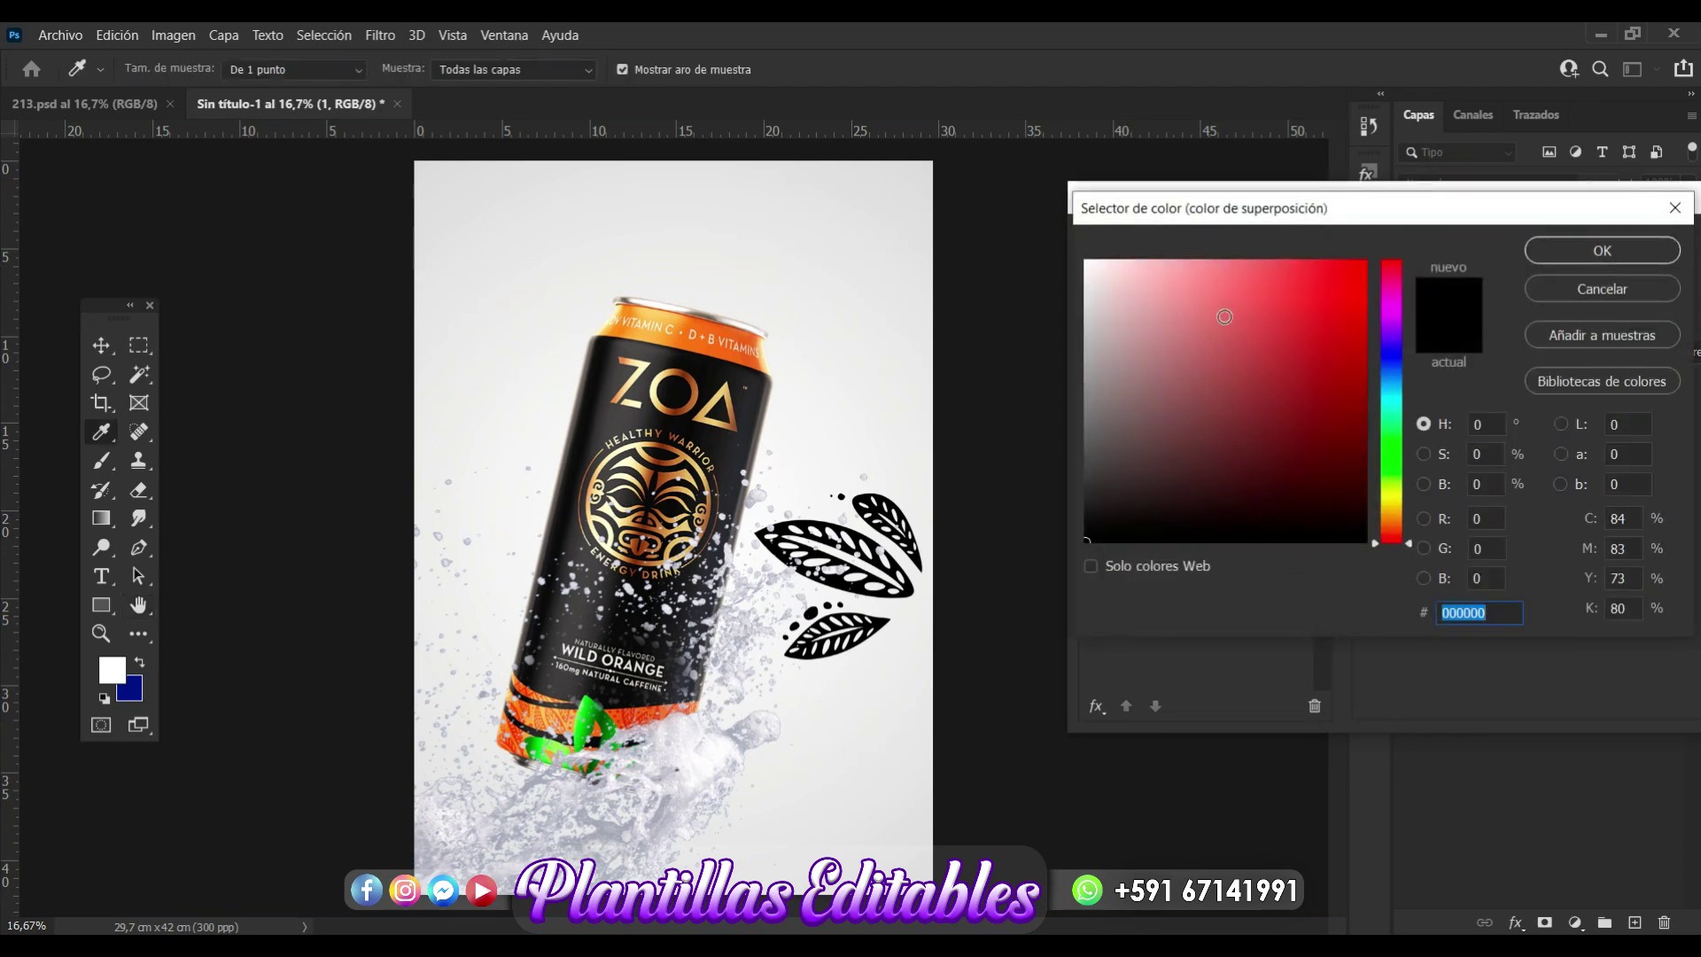
click(1086, 330)
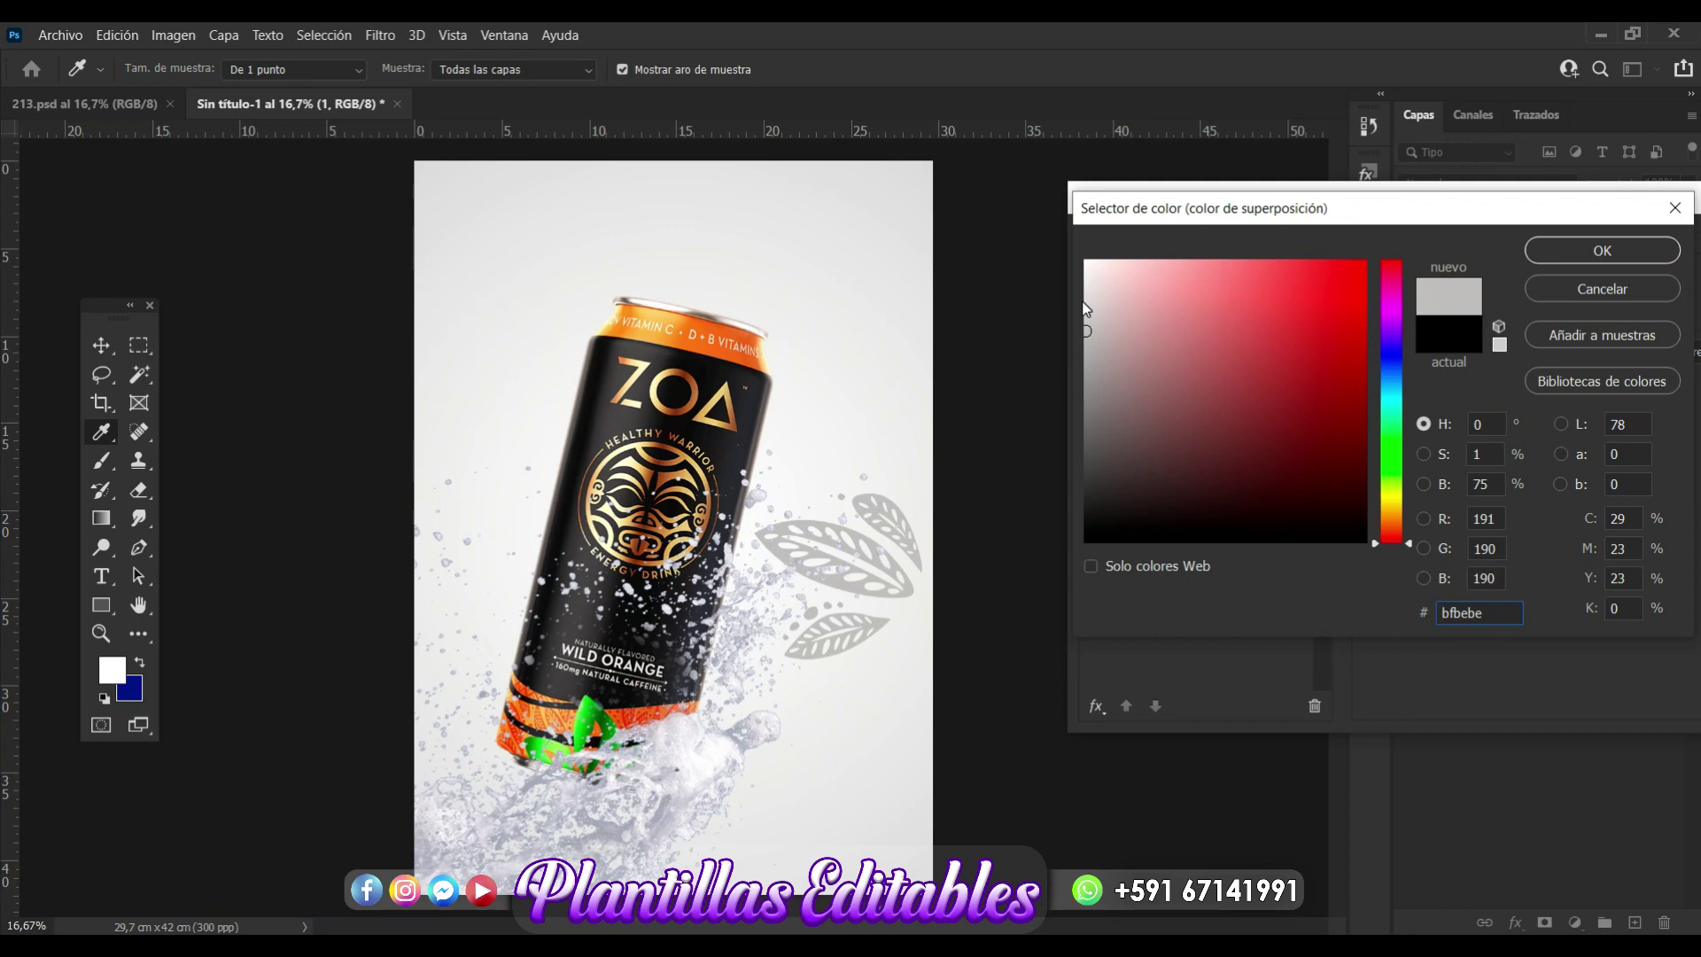
click(1084, 305)
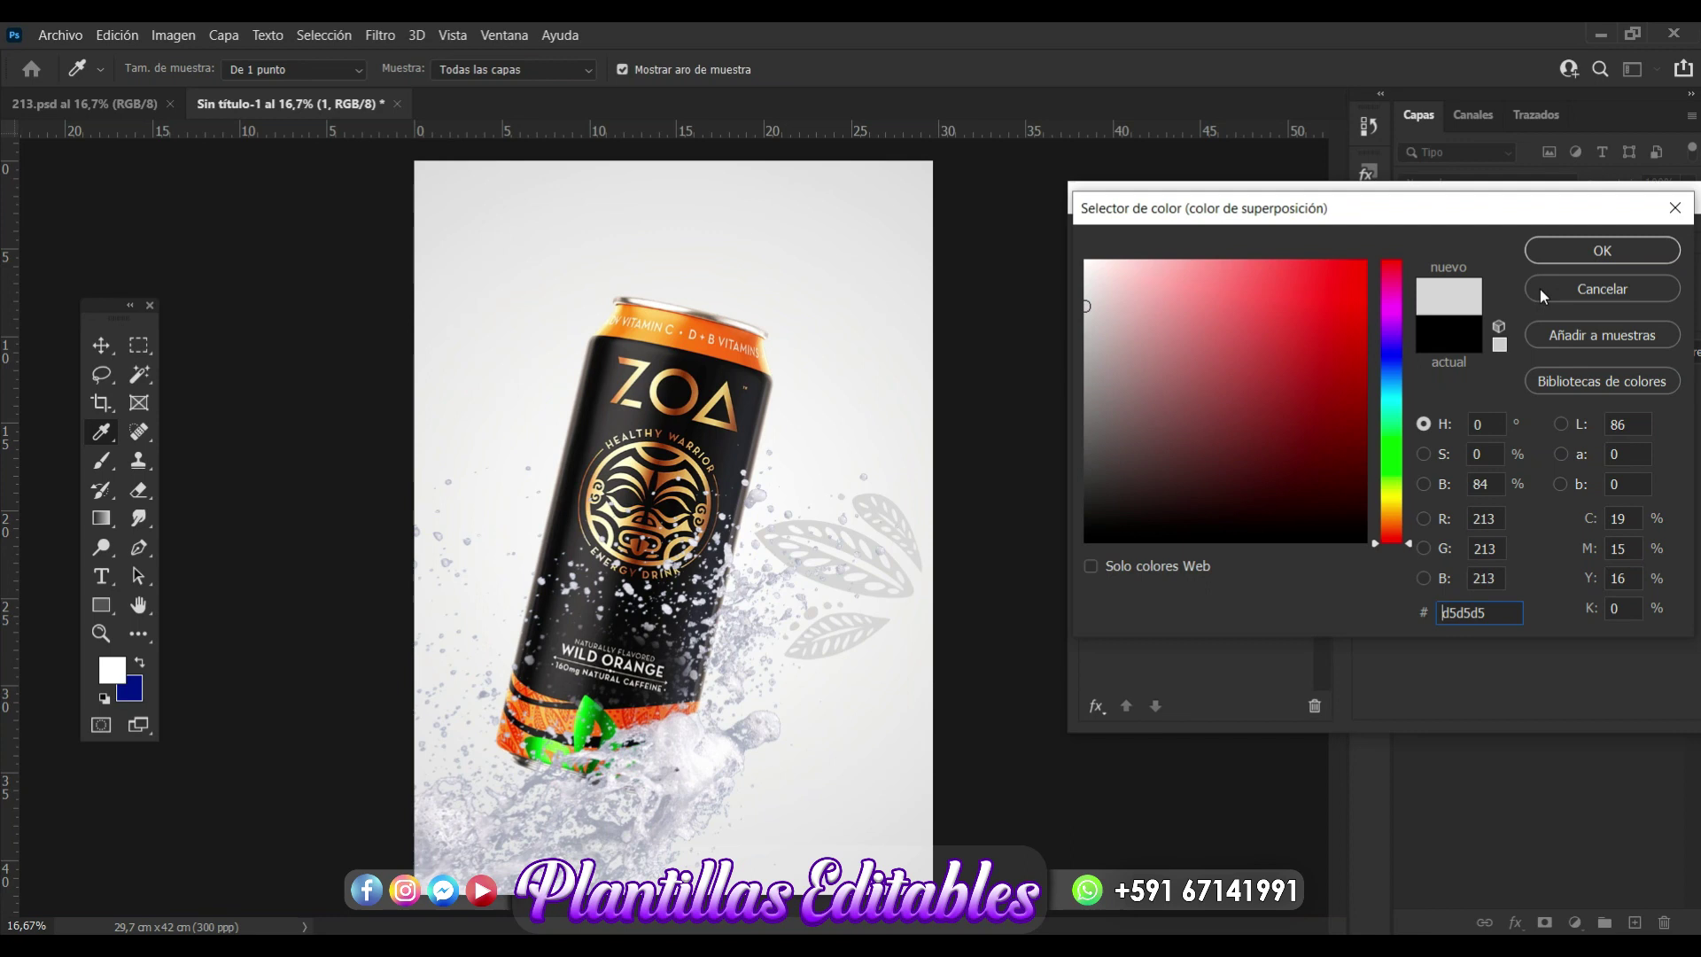
click(1573, 255)
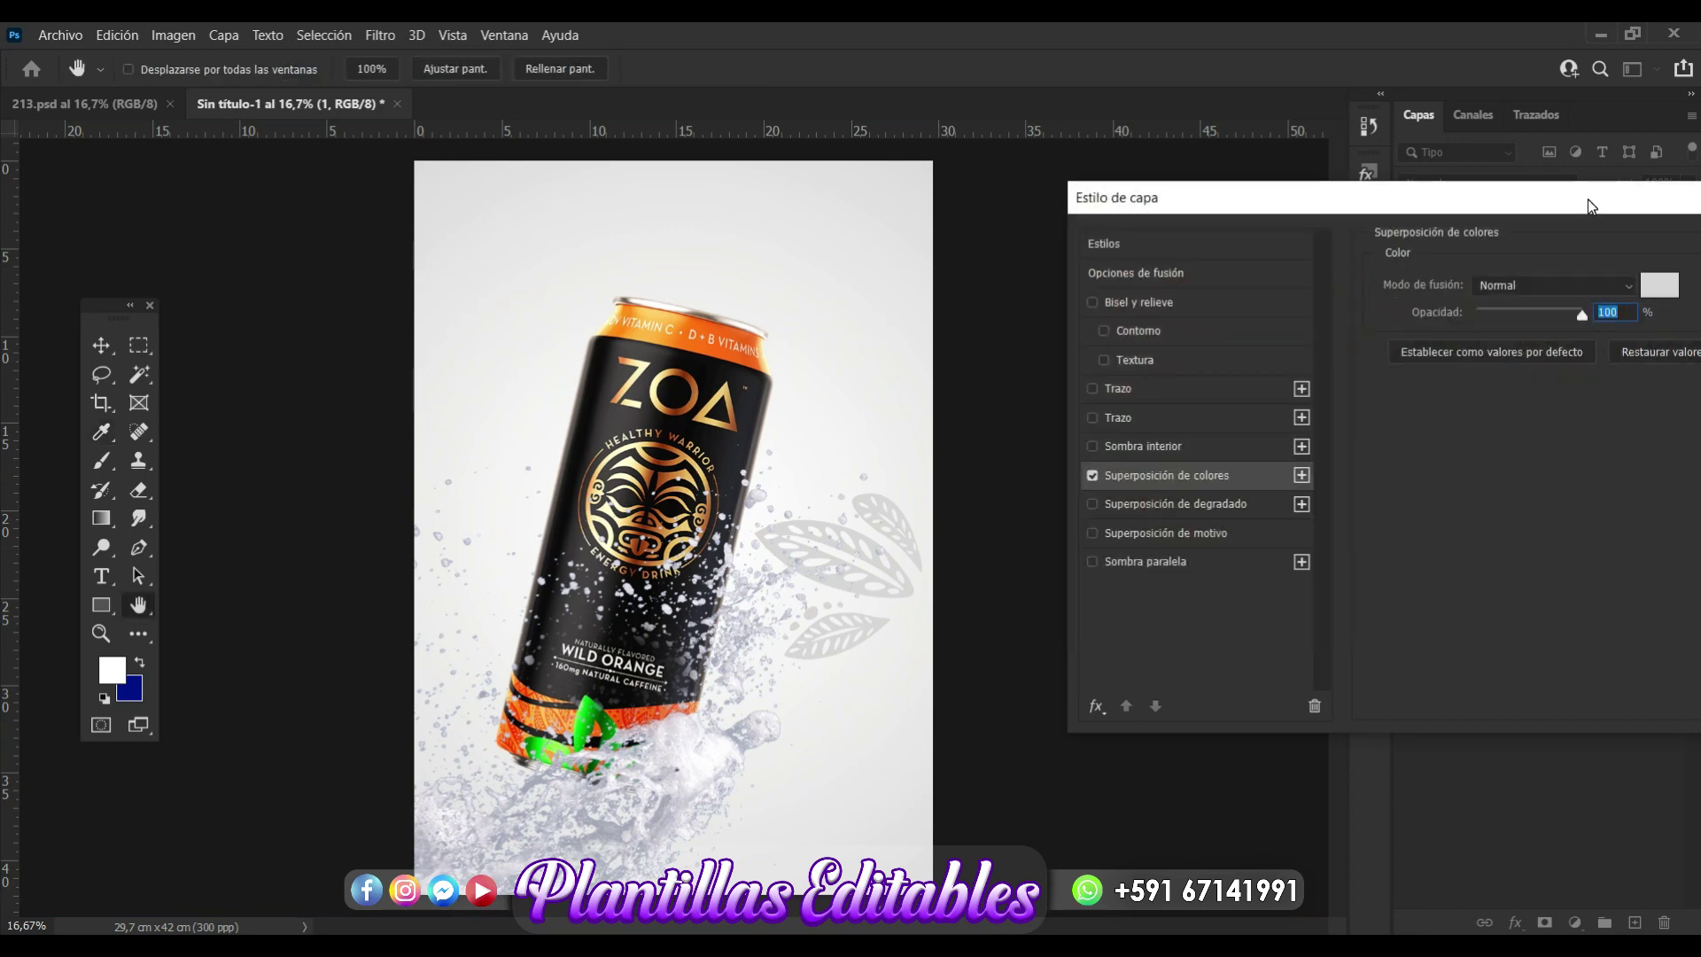
click(1490, 310)
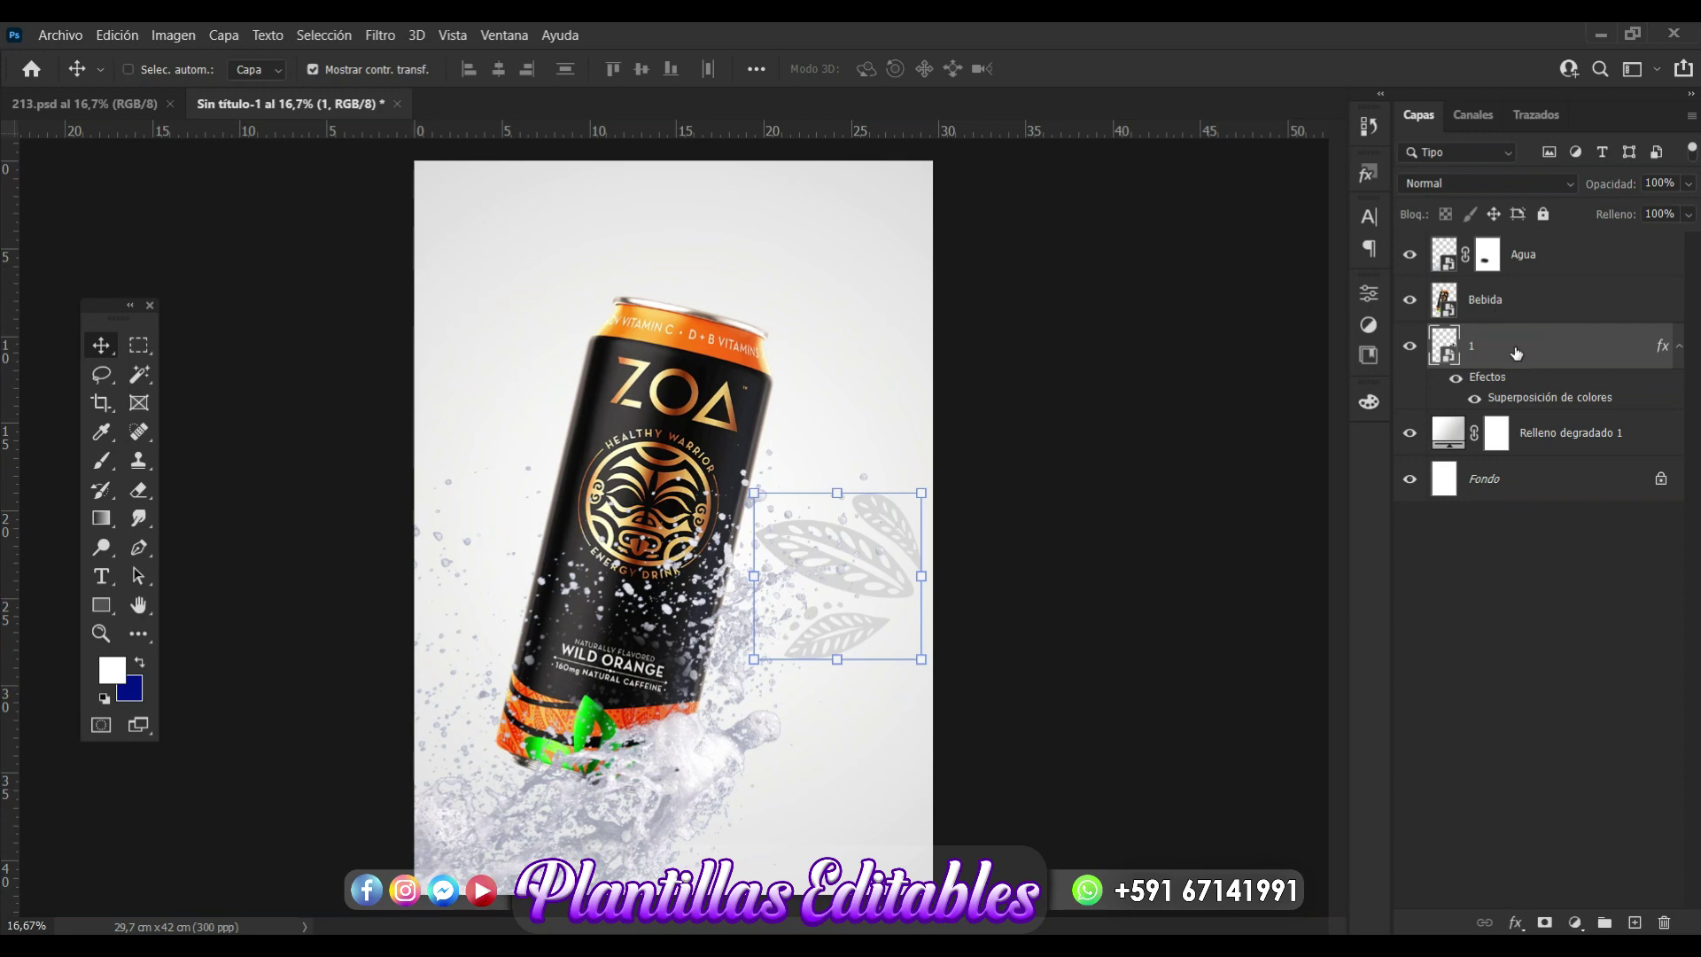
Duplicate the leaves layer, enlarge the copy to about 181% and move it left behind the can.
key(ctrl+j)
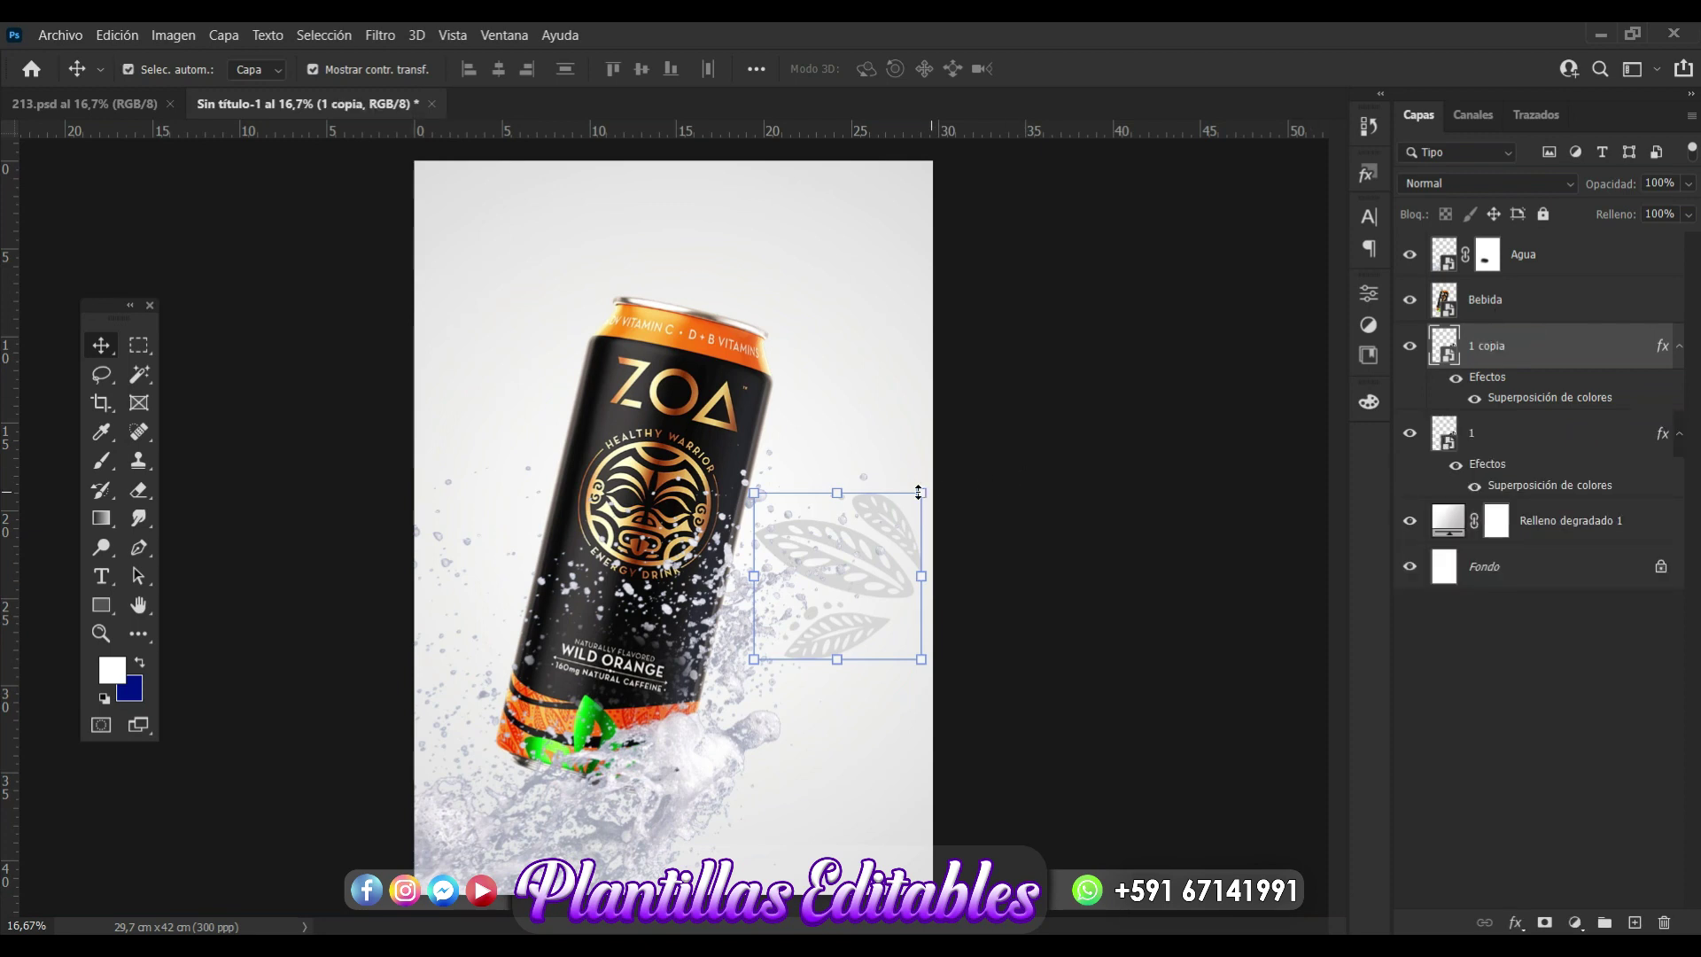
drag(918, 493, 1066, 336)
drag(866, 515, 570, 733)
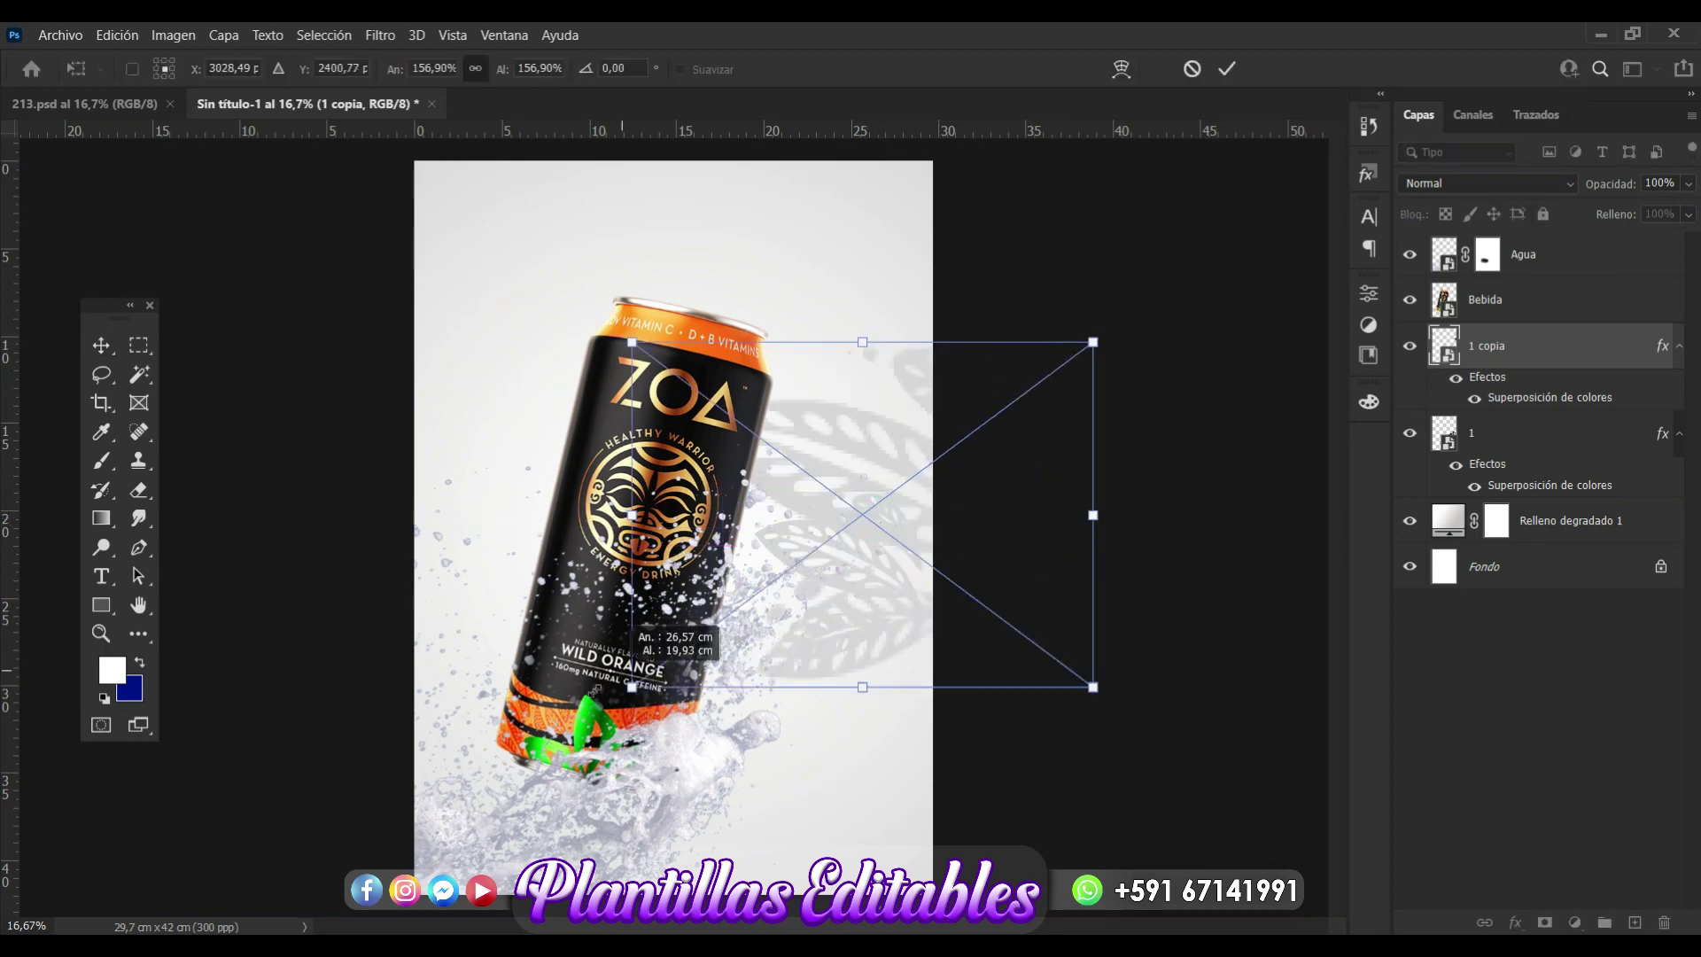
drag(922, 494, 719, 485)
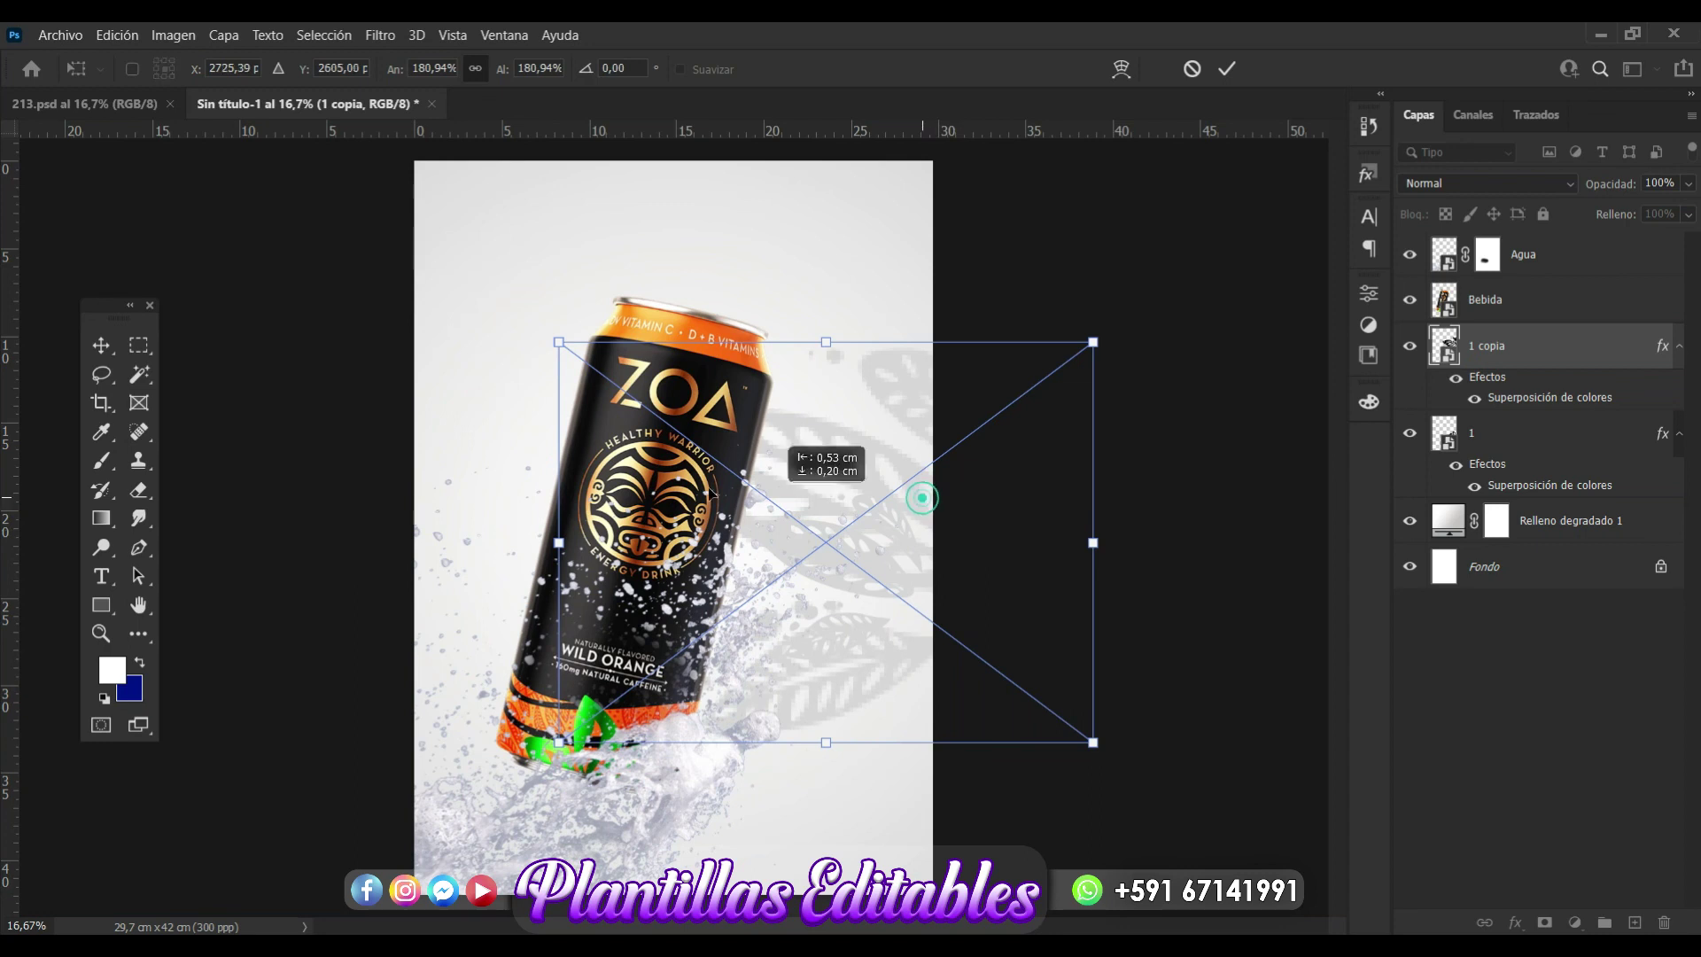
key(Return)
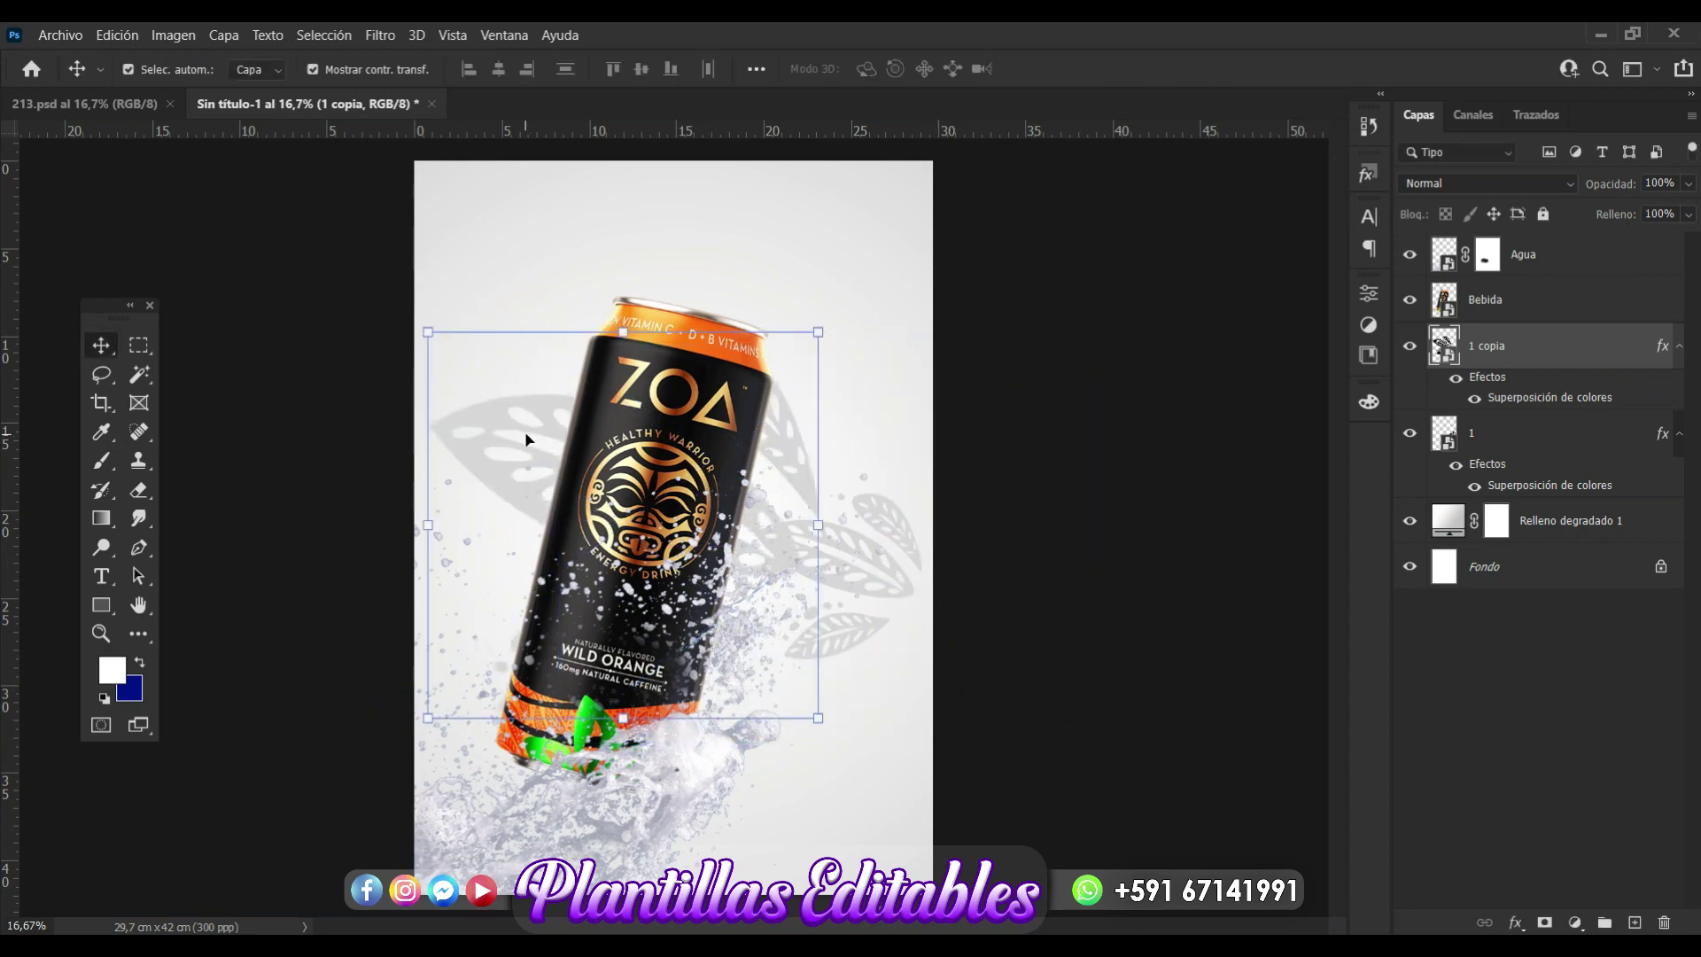
Flip the copied leaves horizontally, shrink them slightly and move them to the can's upper left.
key(ctrl+t)
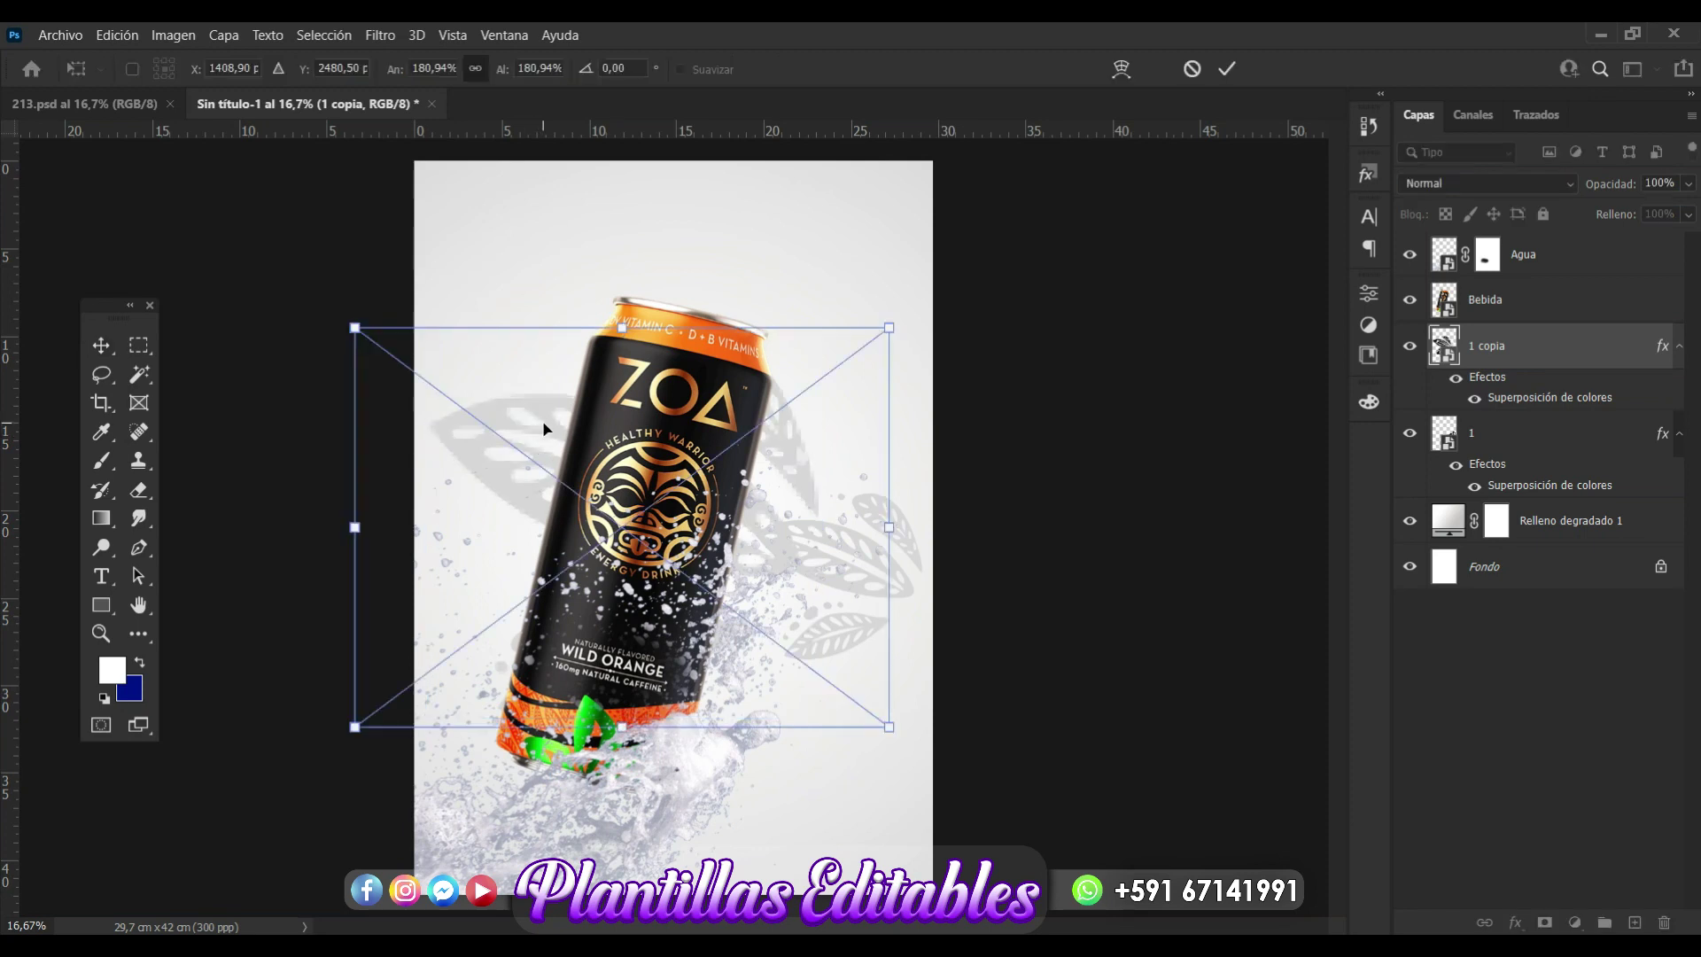
right_click(543, 426)
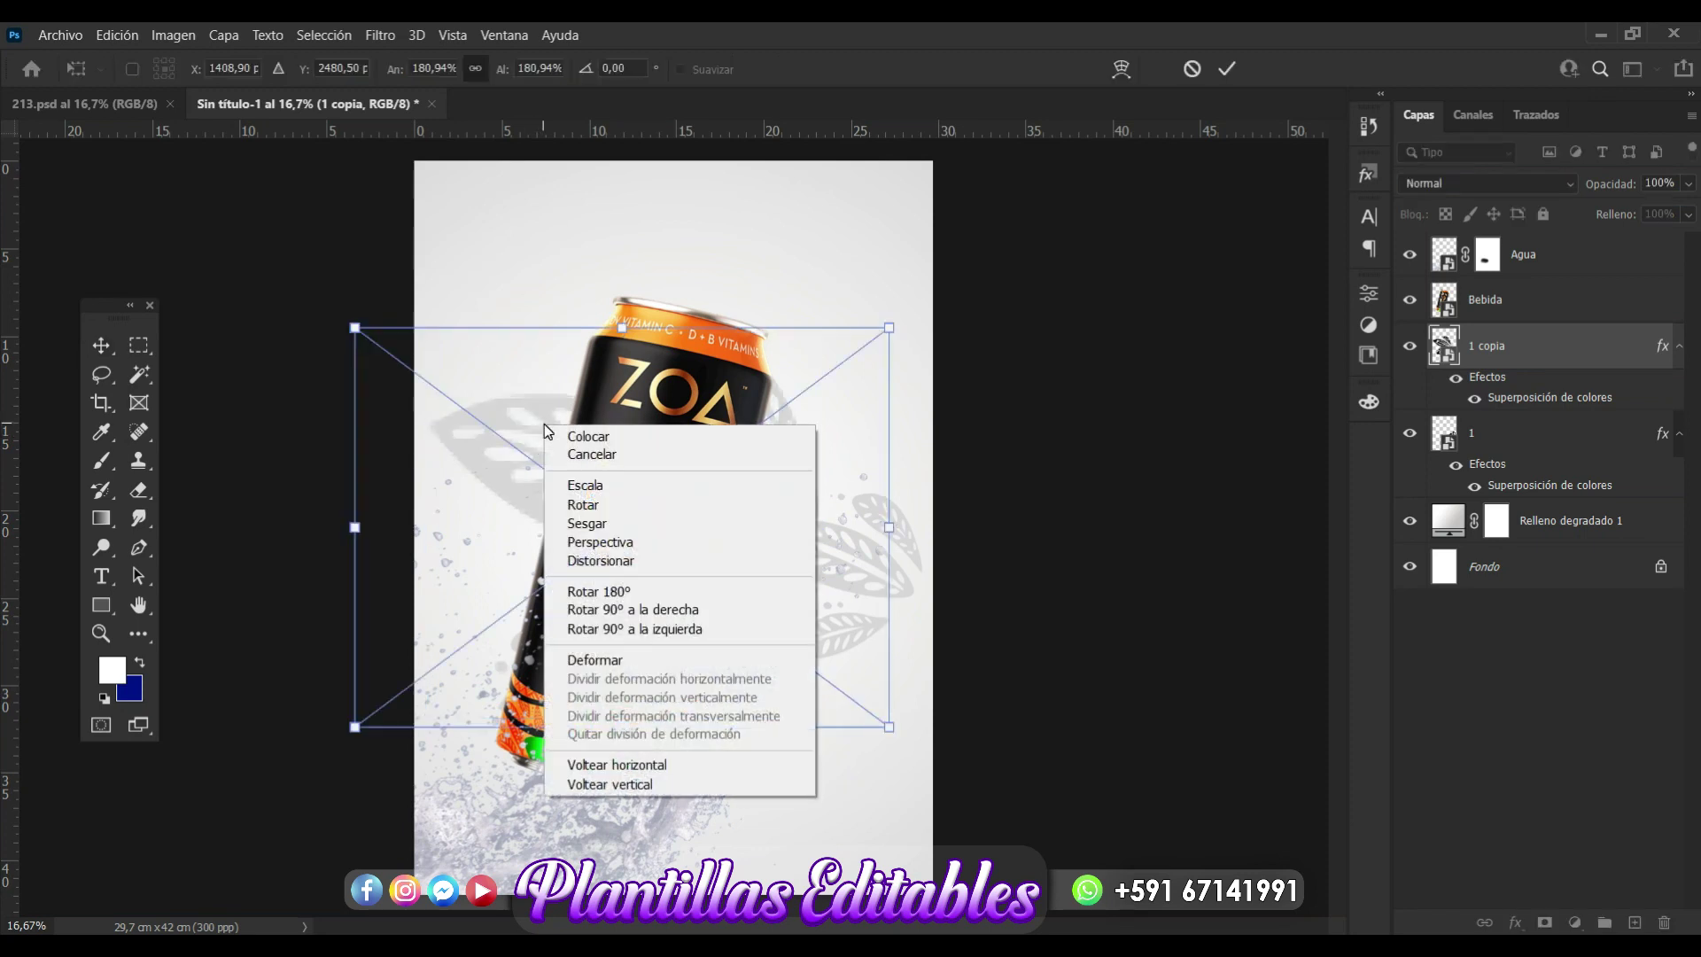
click(642, 767)
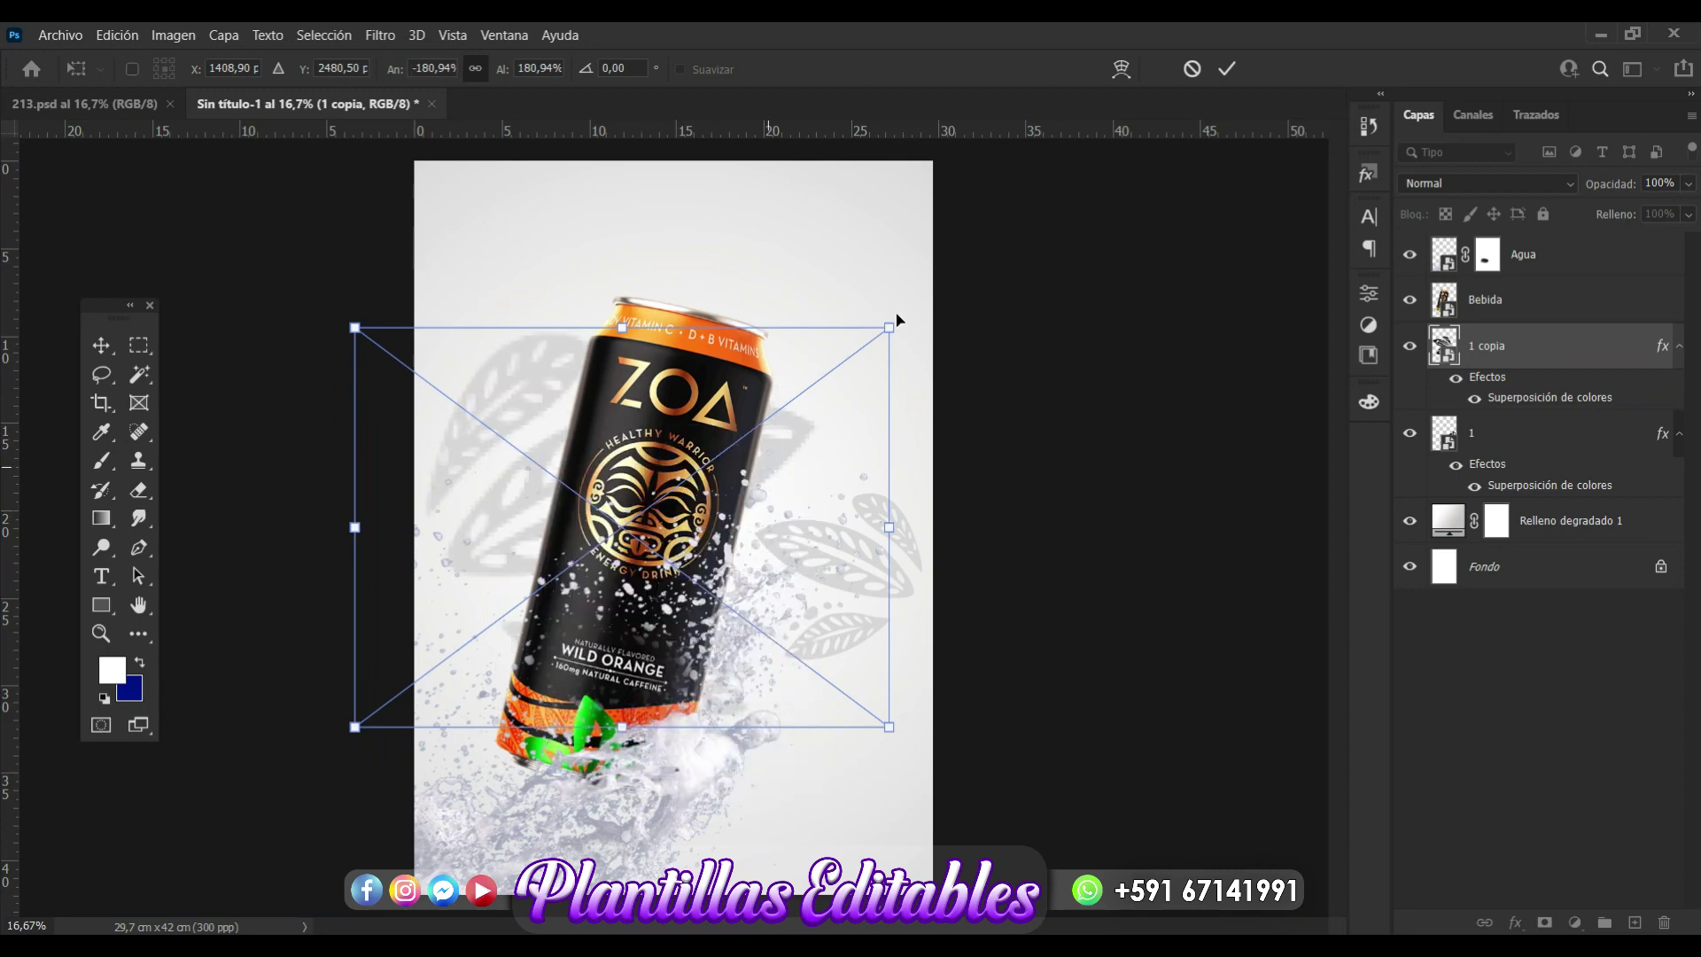
mouse_move(890, 320)
mouse_down()
mouse_move(738, 374)
mouse_move(755, 426)
mouse_up()
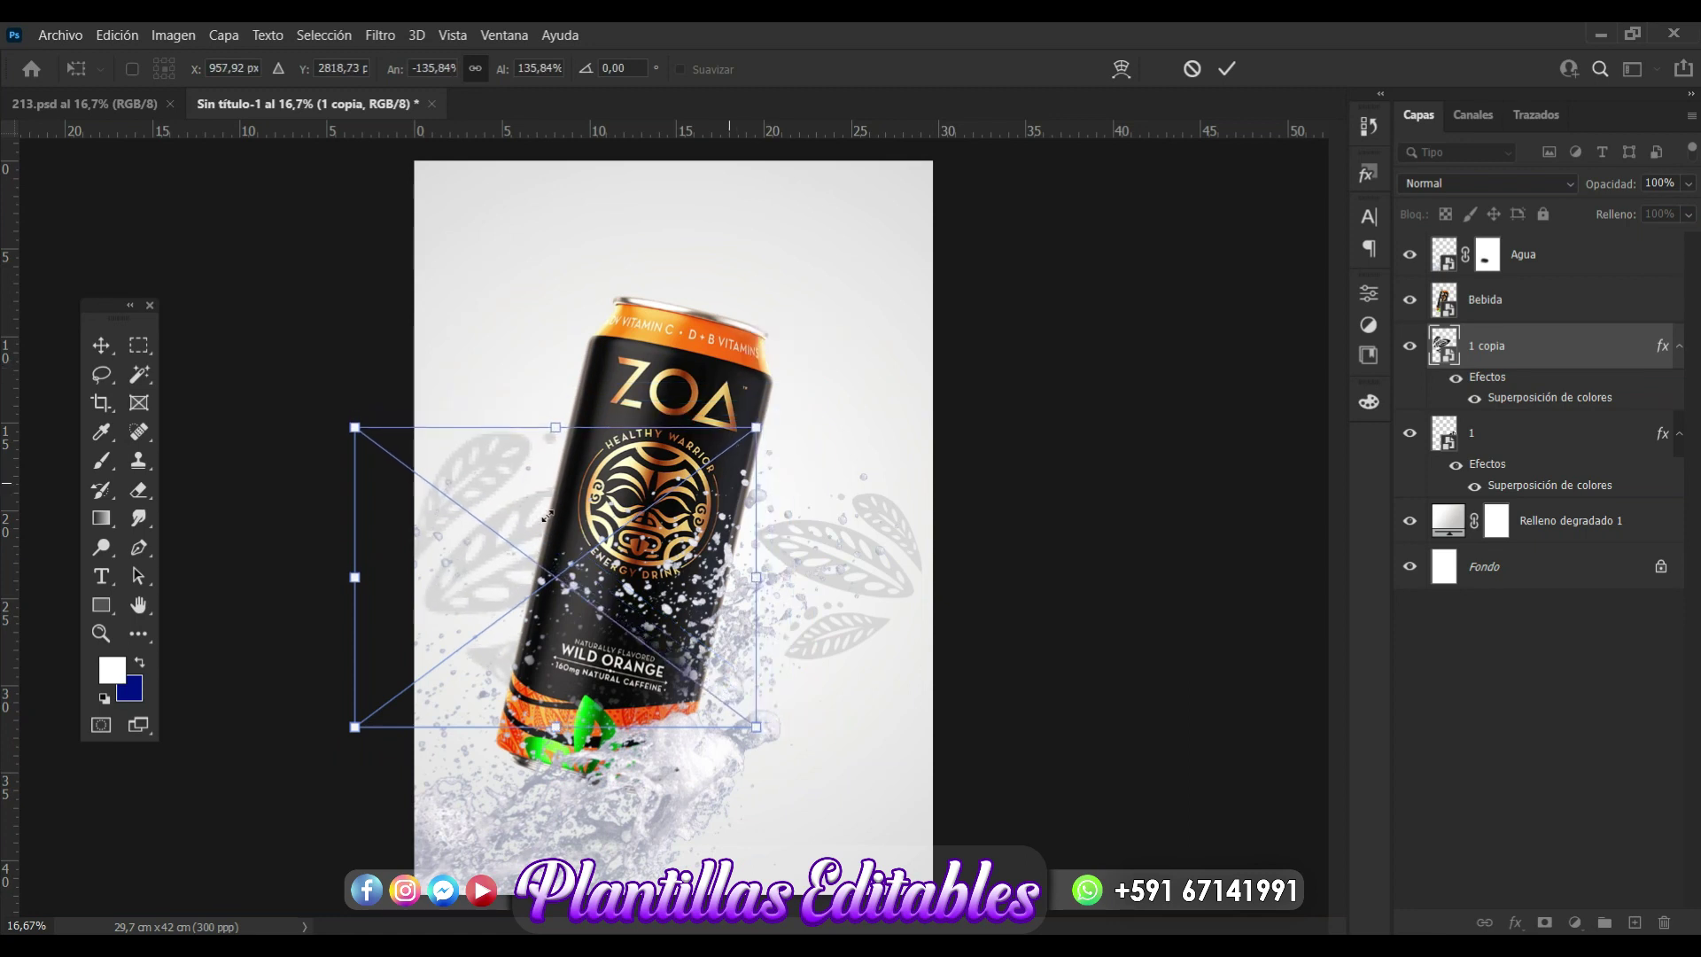
drag(518, 527, 520, 373)
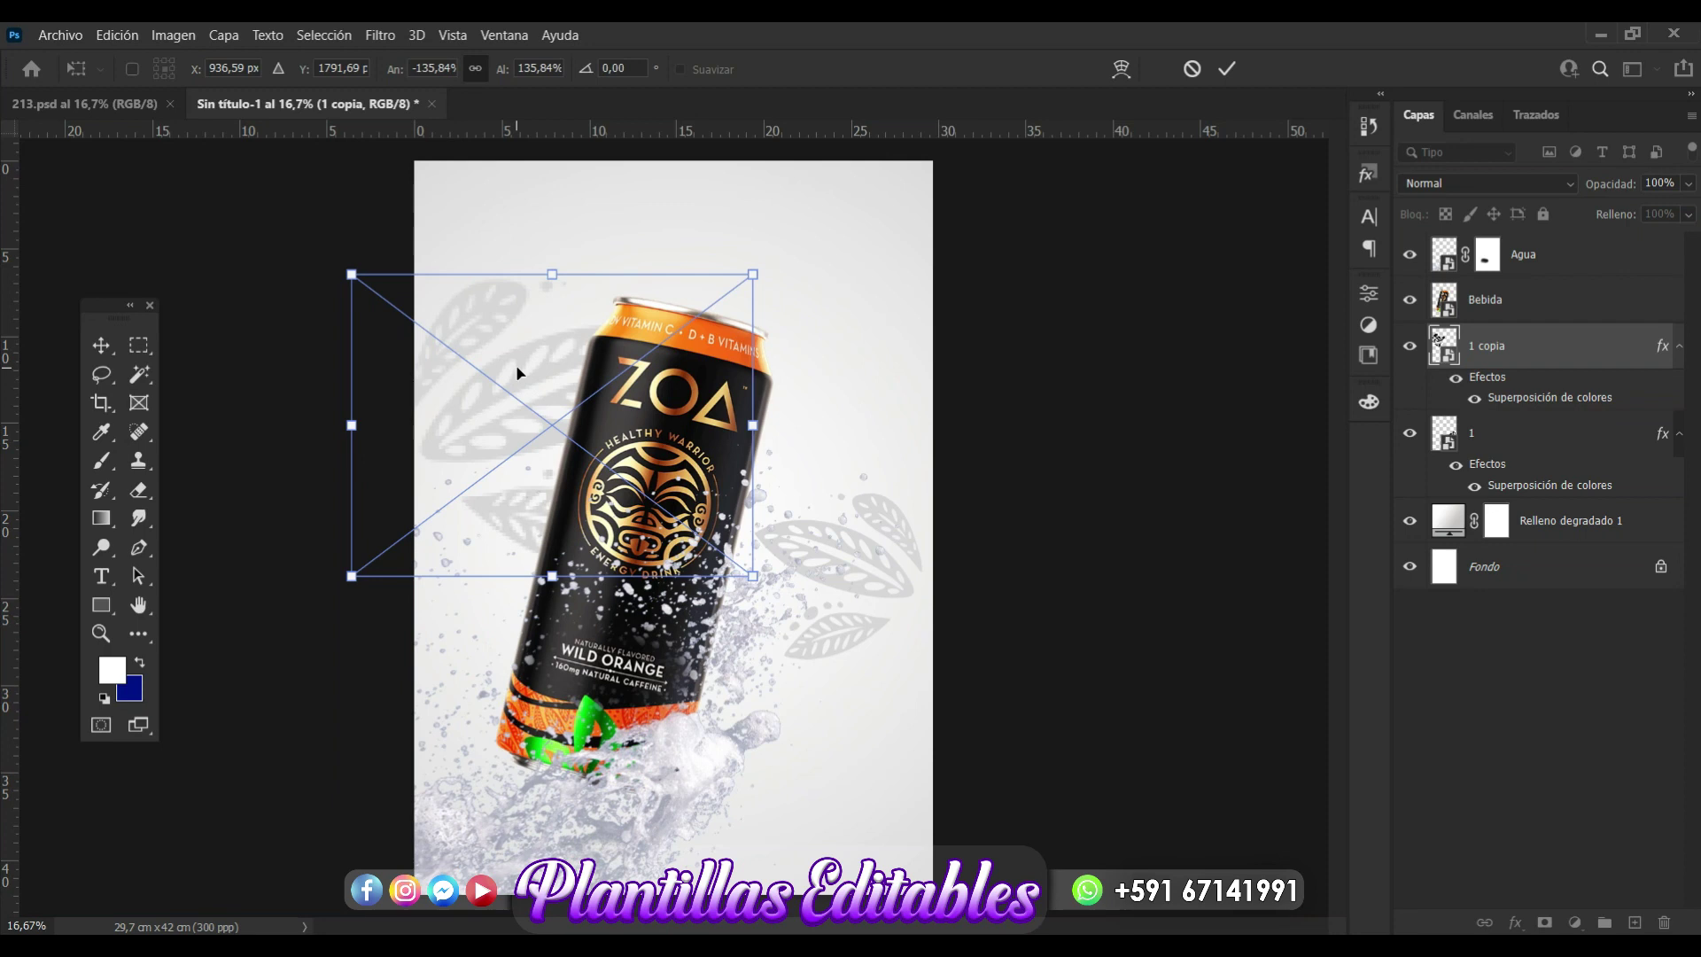
key(Return)
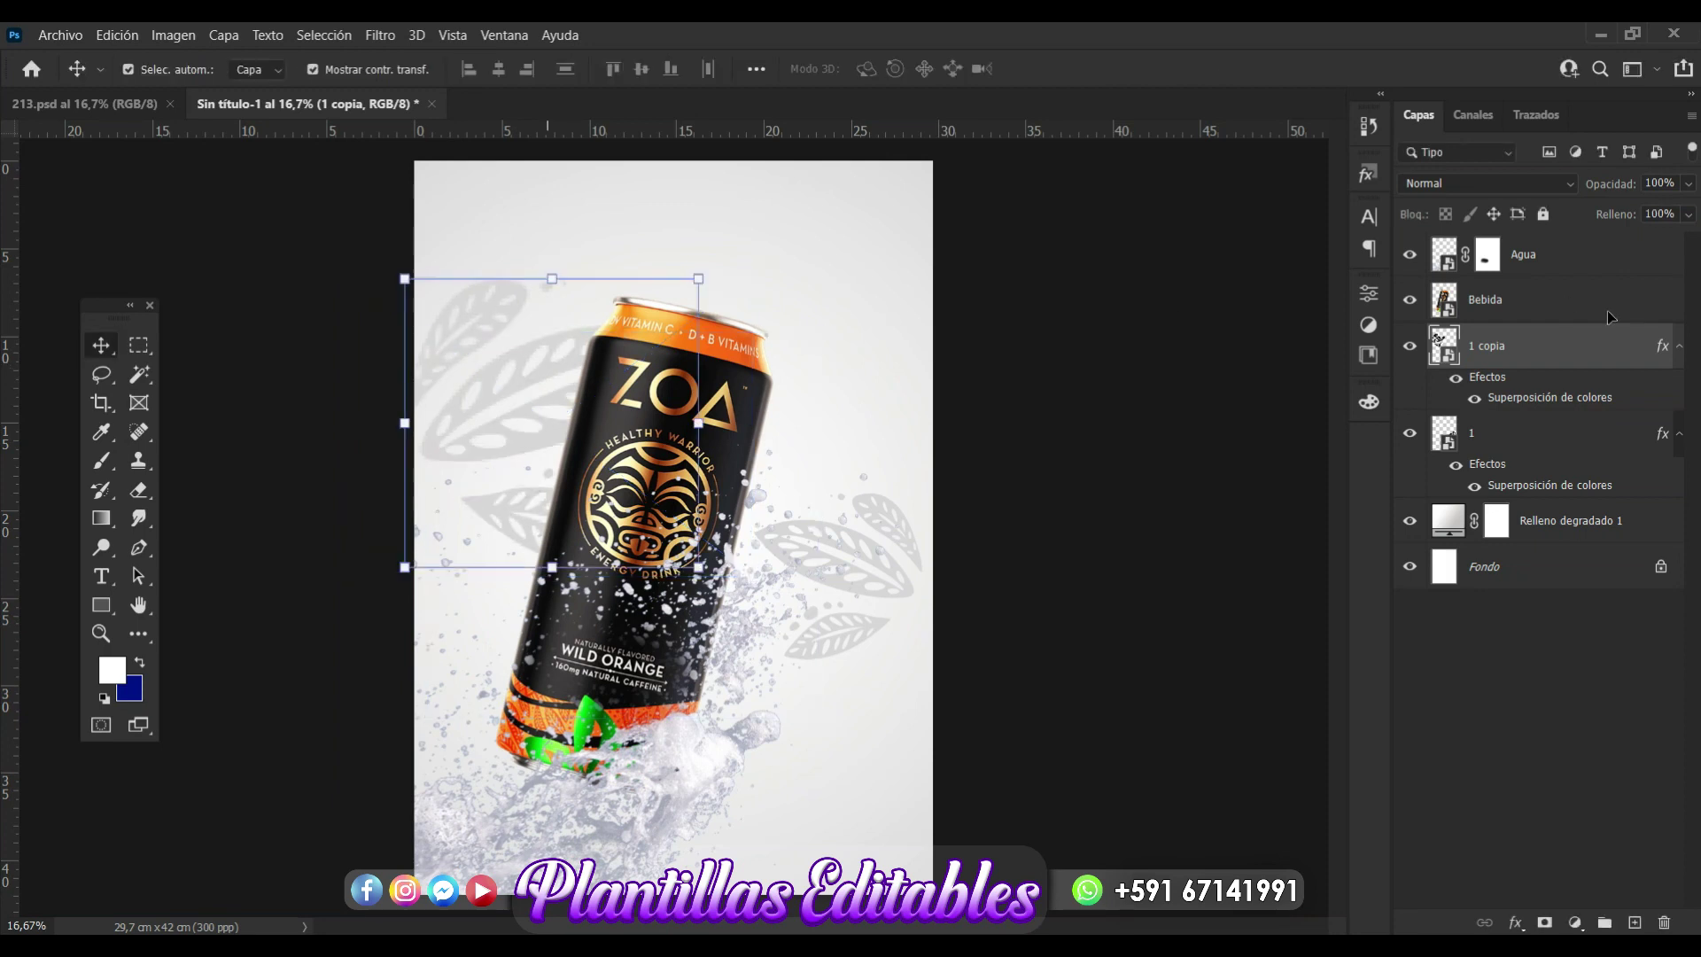
Lower the 1 copia layer's opacity to about 53%.
click(1689, 185)
drag(1671, 205, 1659, 209)
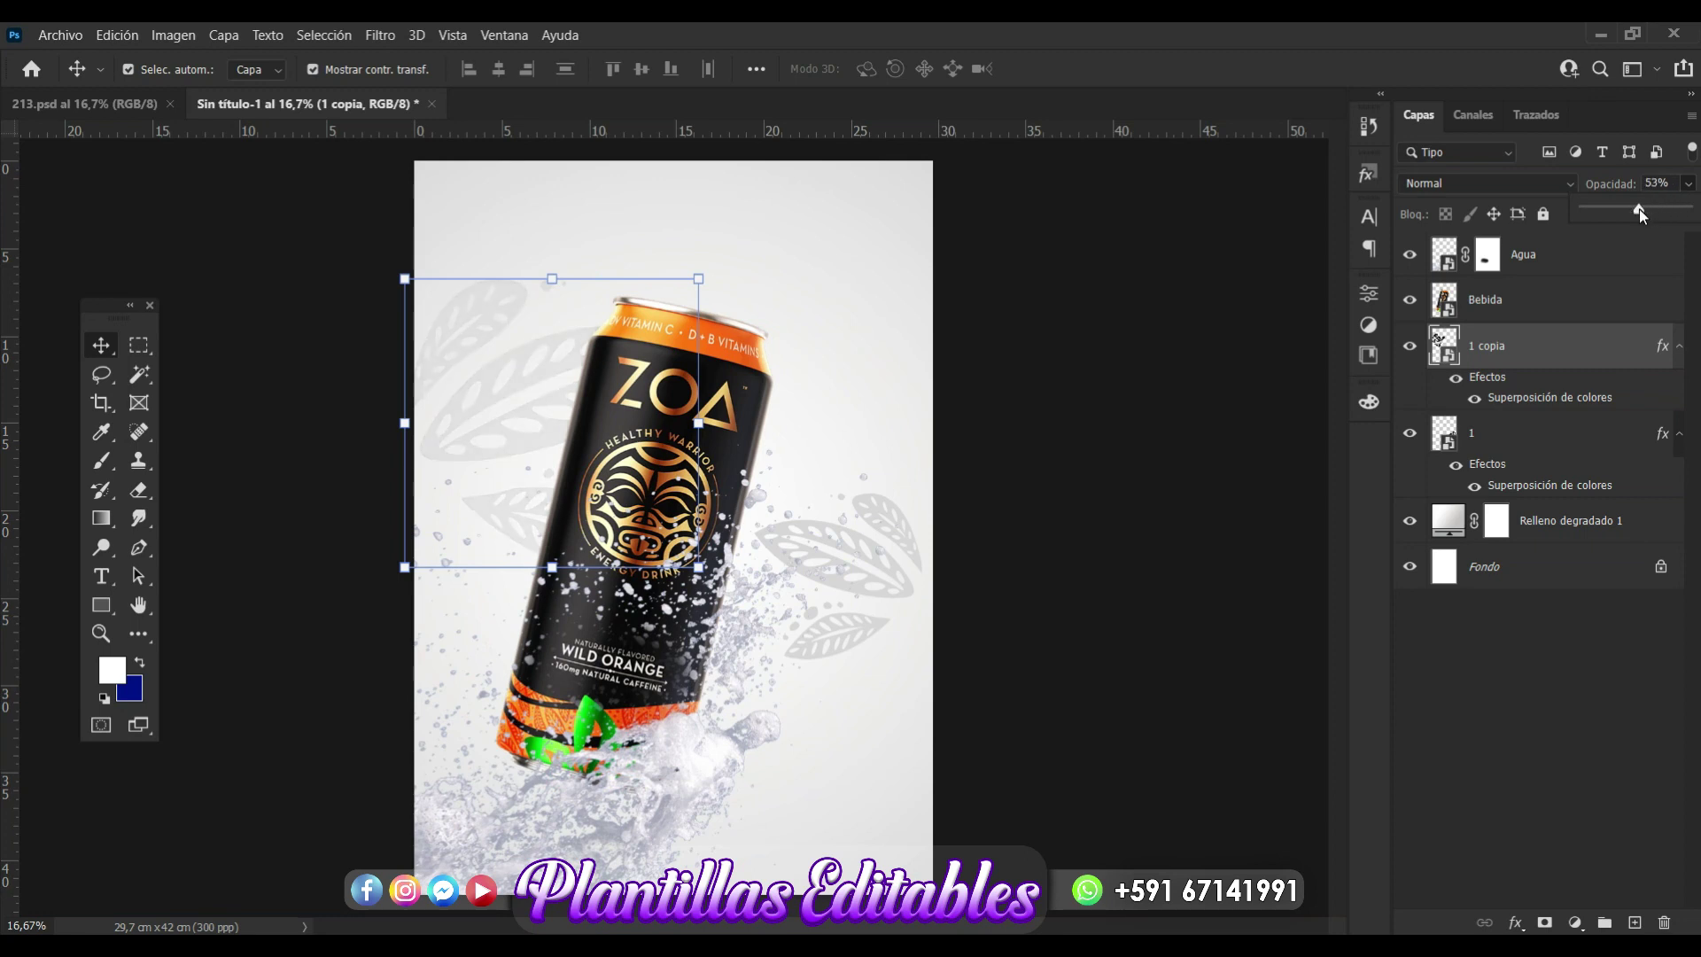
click(1215, 610)
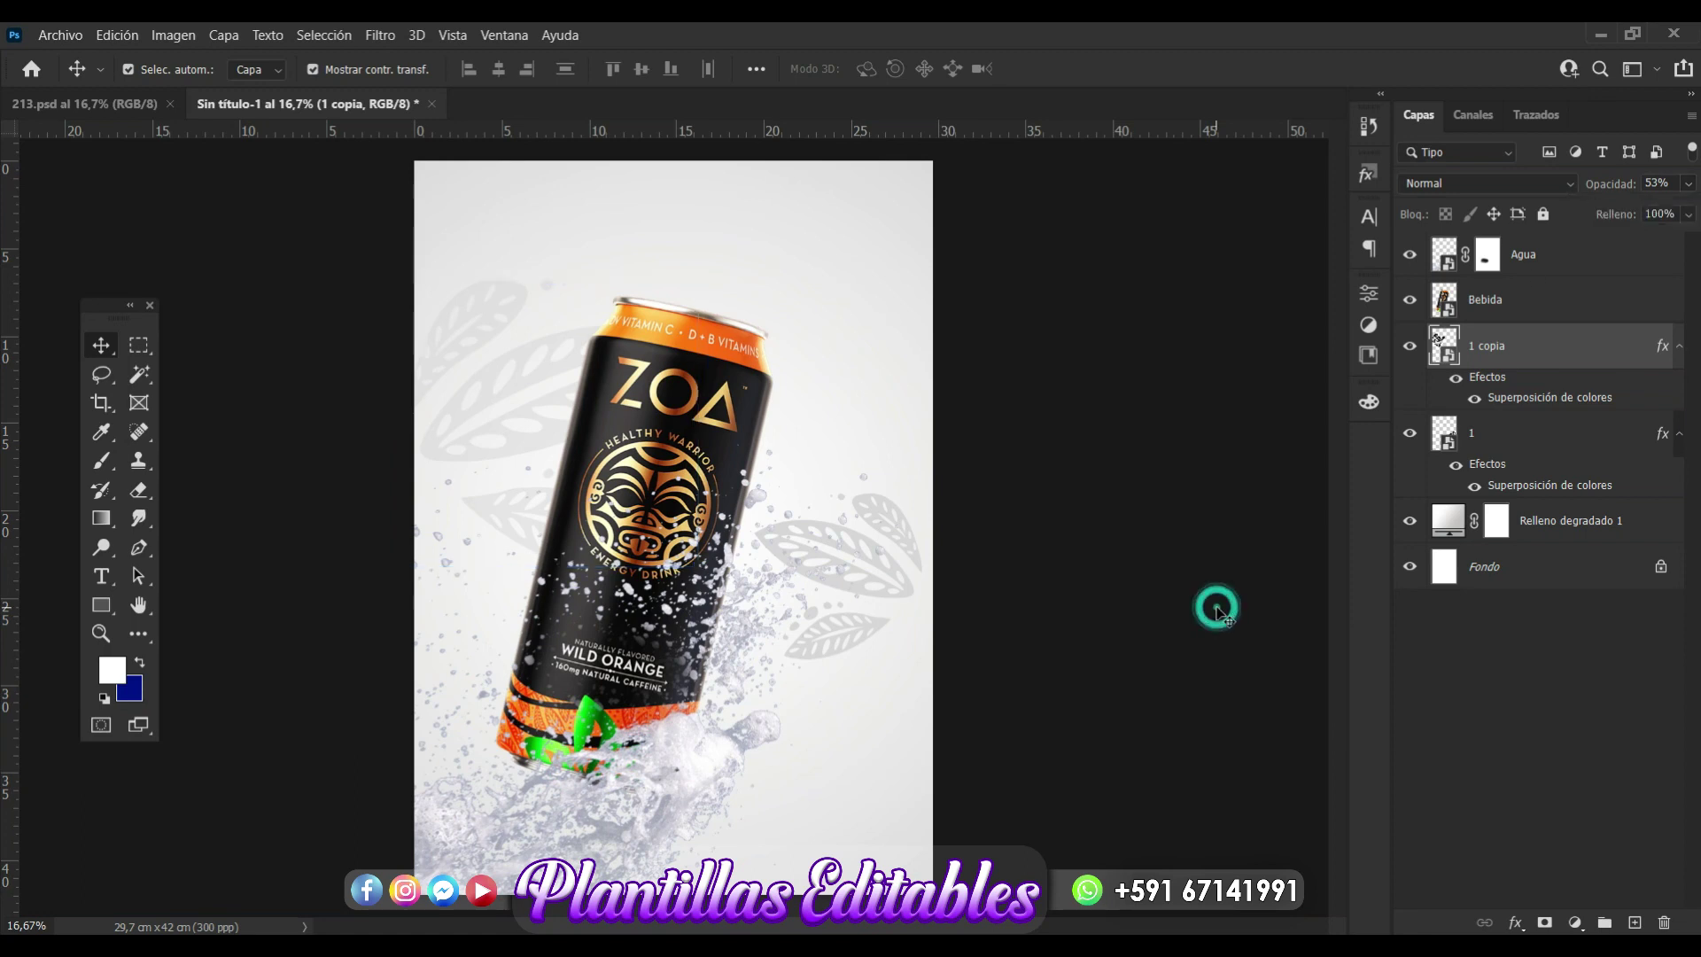
Duplicate the right-side leaves and place the copy, rotated and shrunk, top right above the can.
click(907, 597)
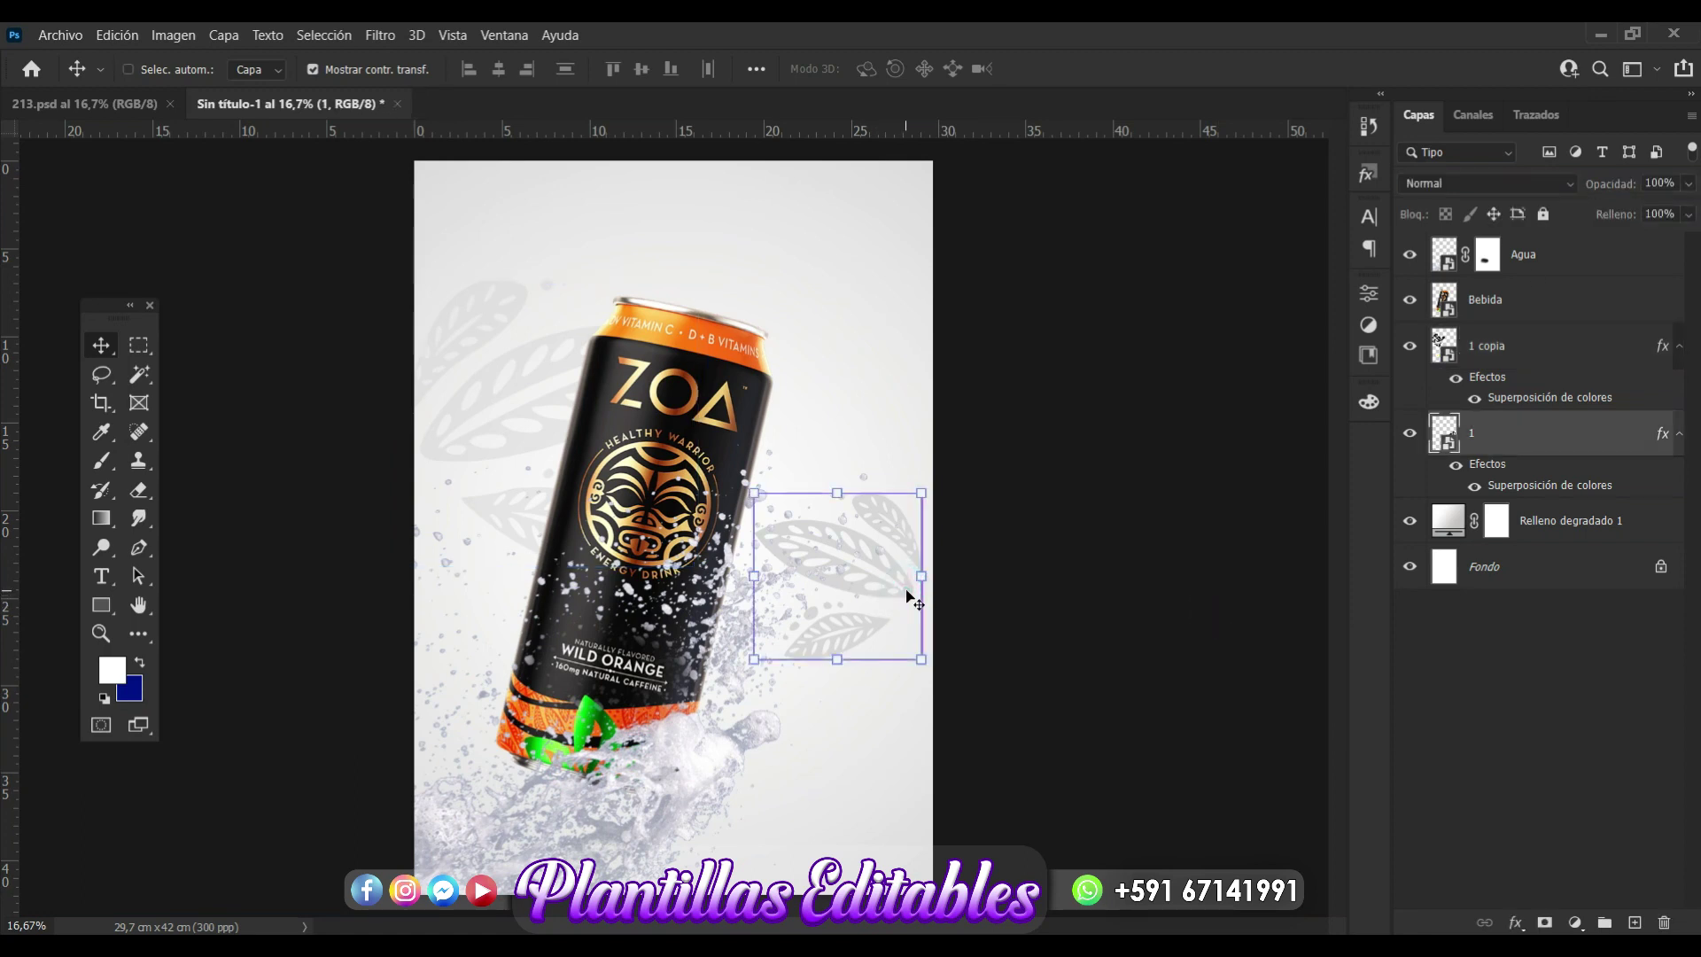
key(ctrl+j)
drag(891, 593, 820, 321)
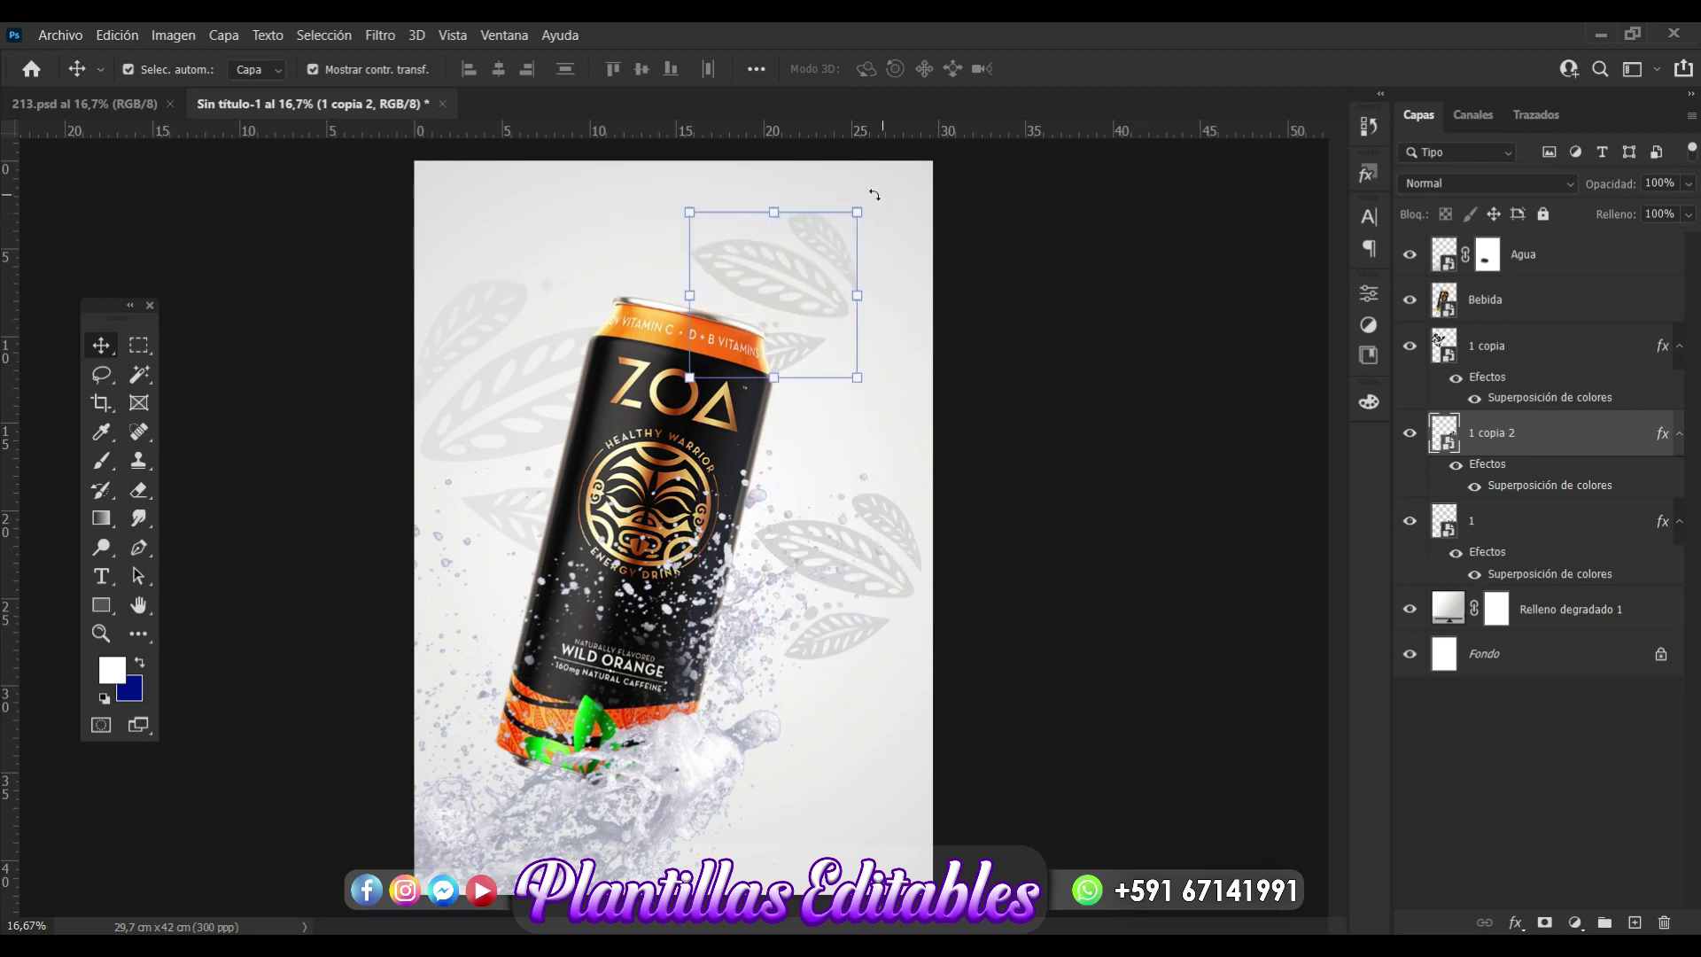
drag(869, 196, 905, 283)
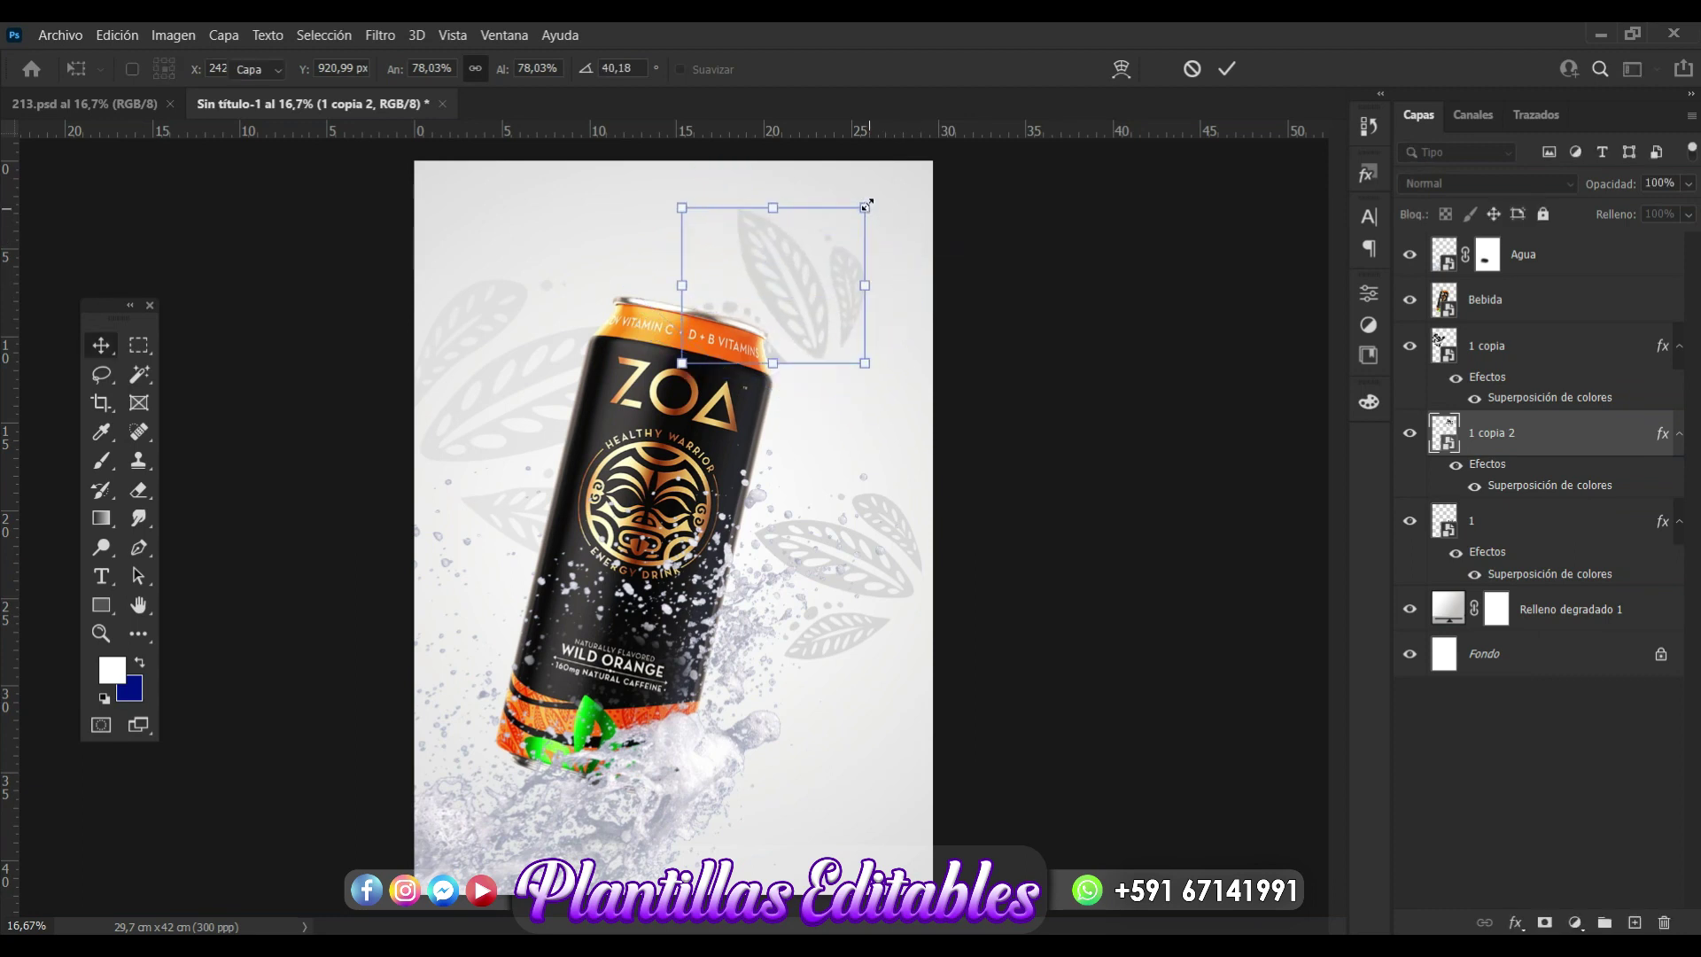
drag(852, 219, 827, 236)
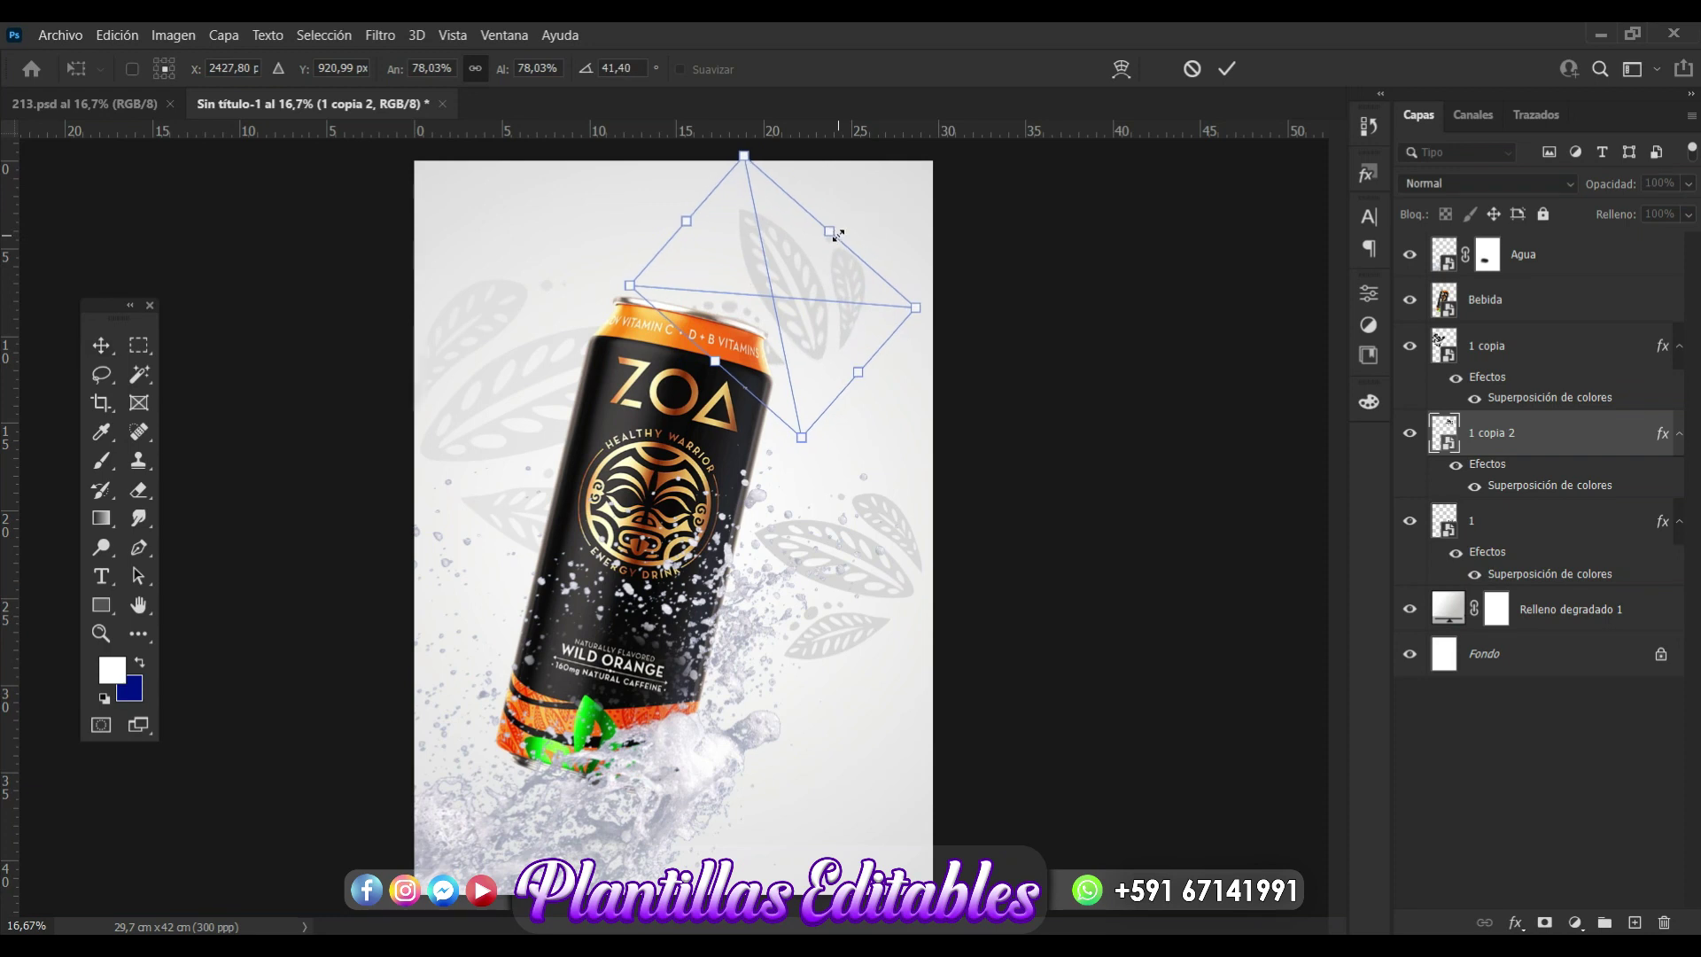
drag(828, 235, 799, 264)
drag(785, 348, 809, 343)
key(Return)
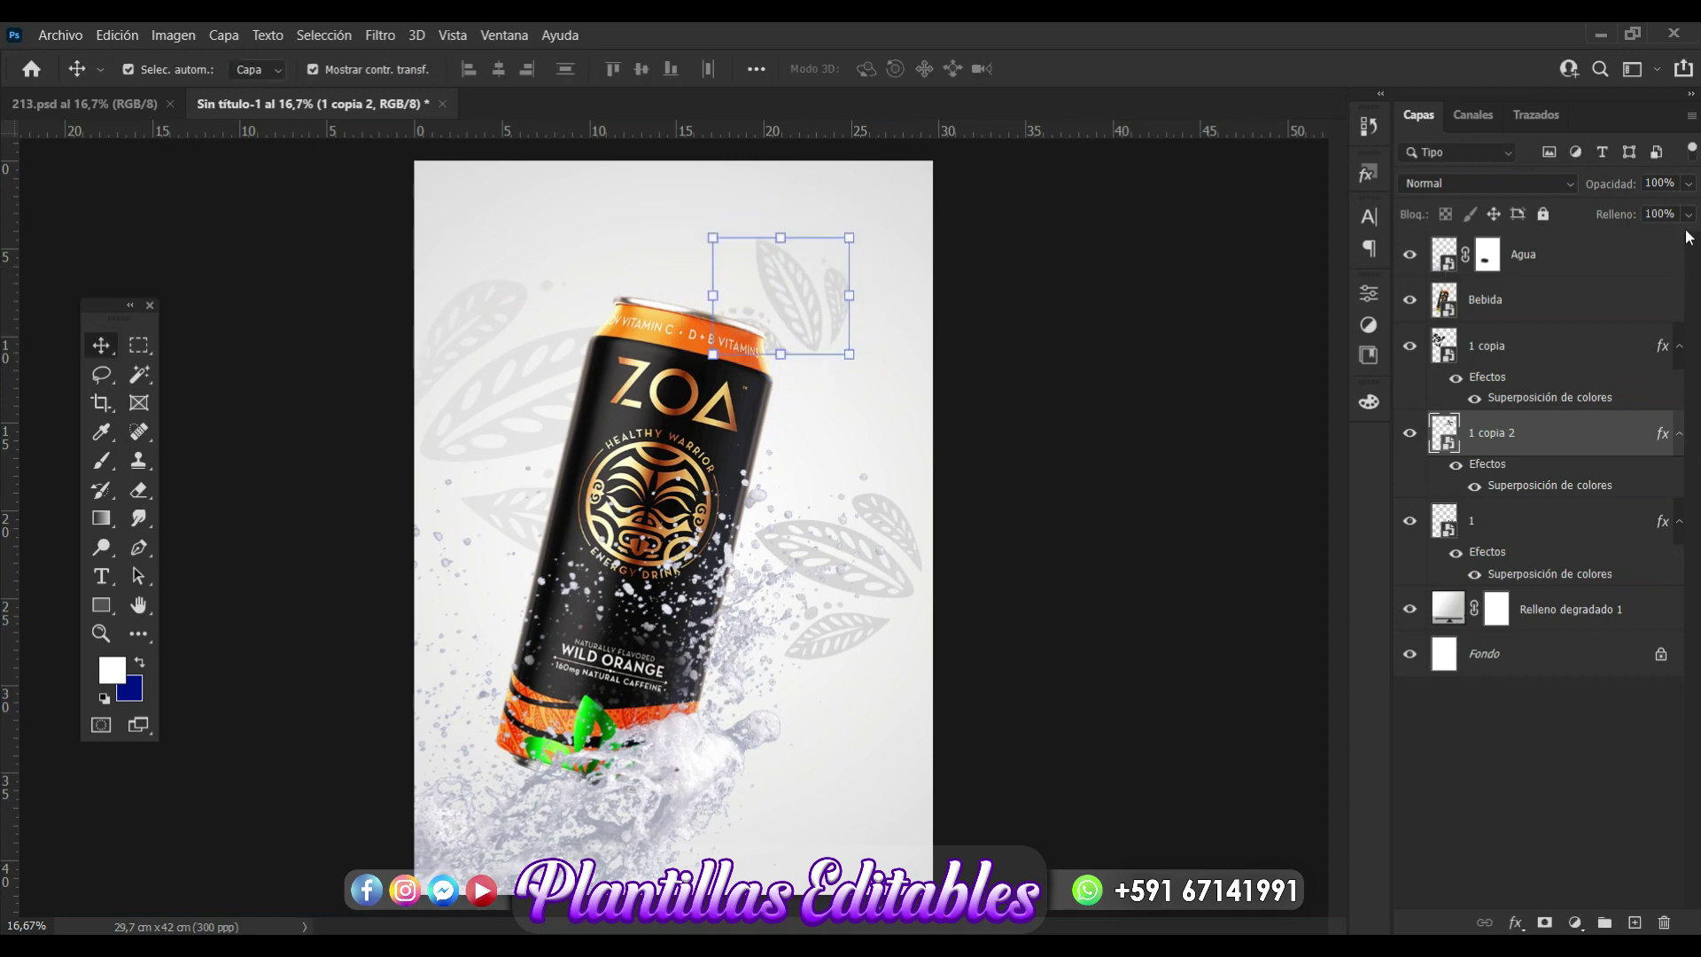
Lower the opacity of the top-right leaf copy so it fades into the background.
click(1688, 184)
click(1665, 209)
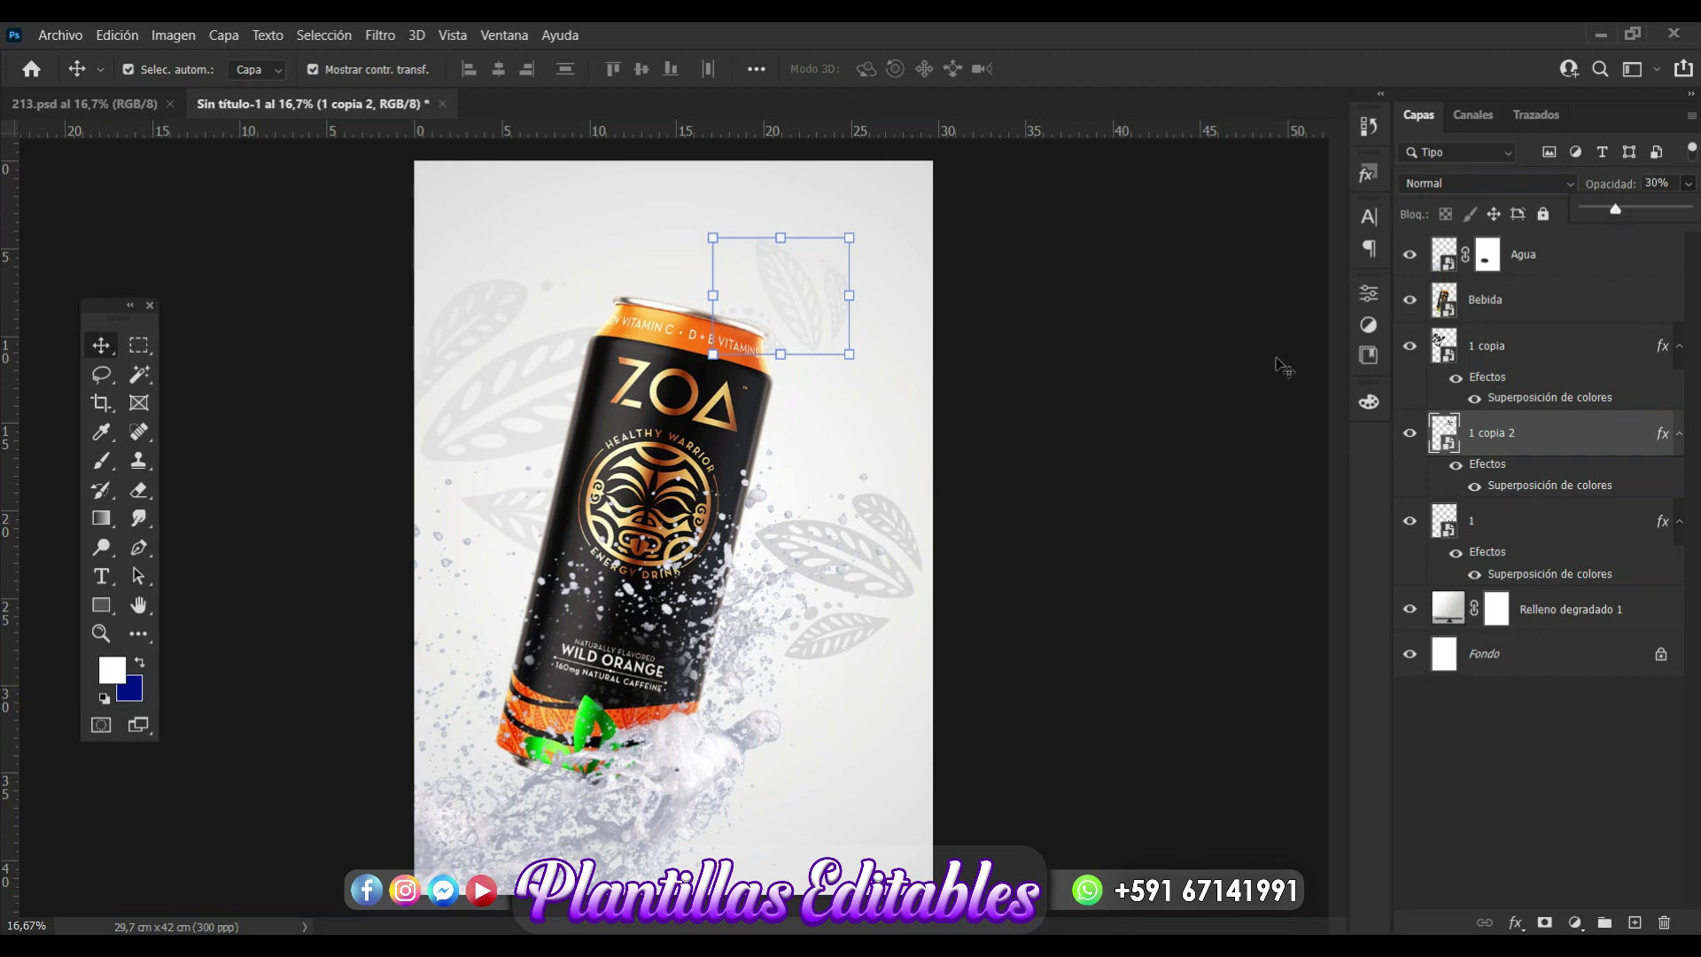
click(1222, 420)
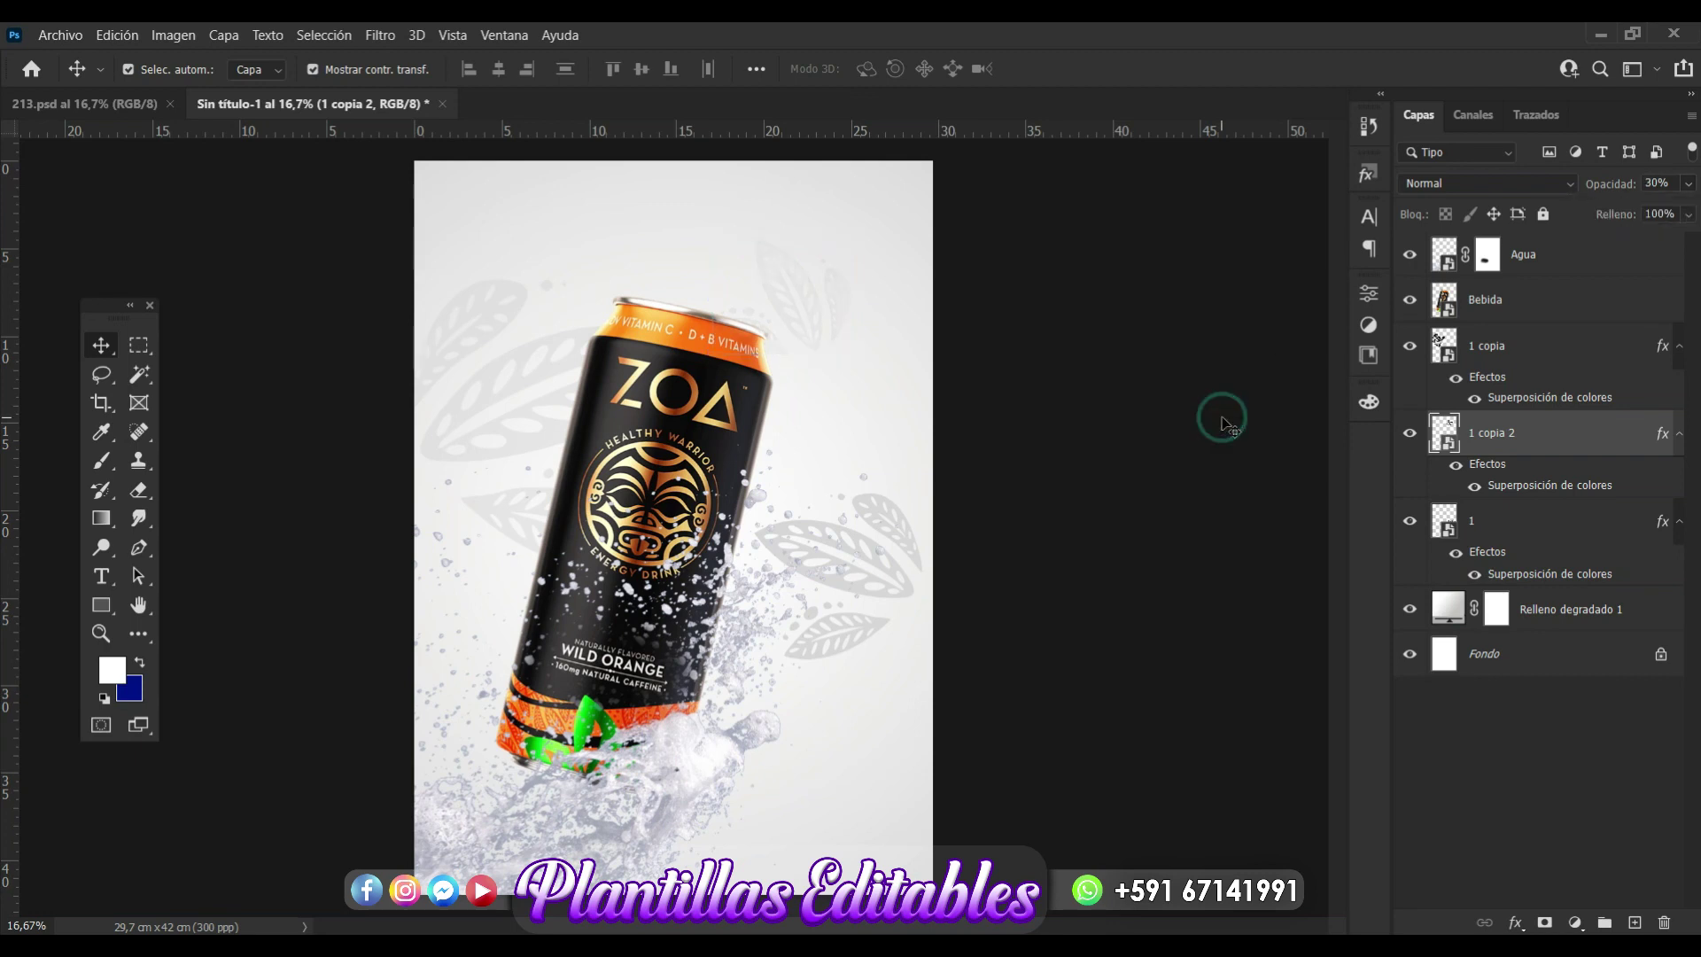
Move another leaf copy up-left above the can and rotate it to 43.26°.
alt+click(818, 347)
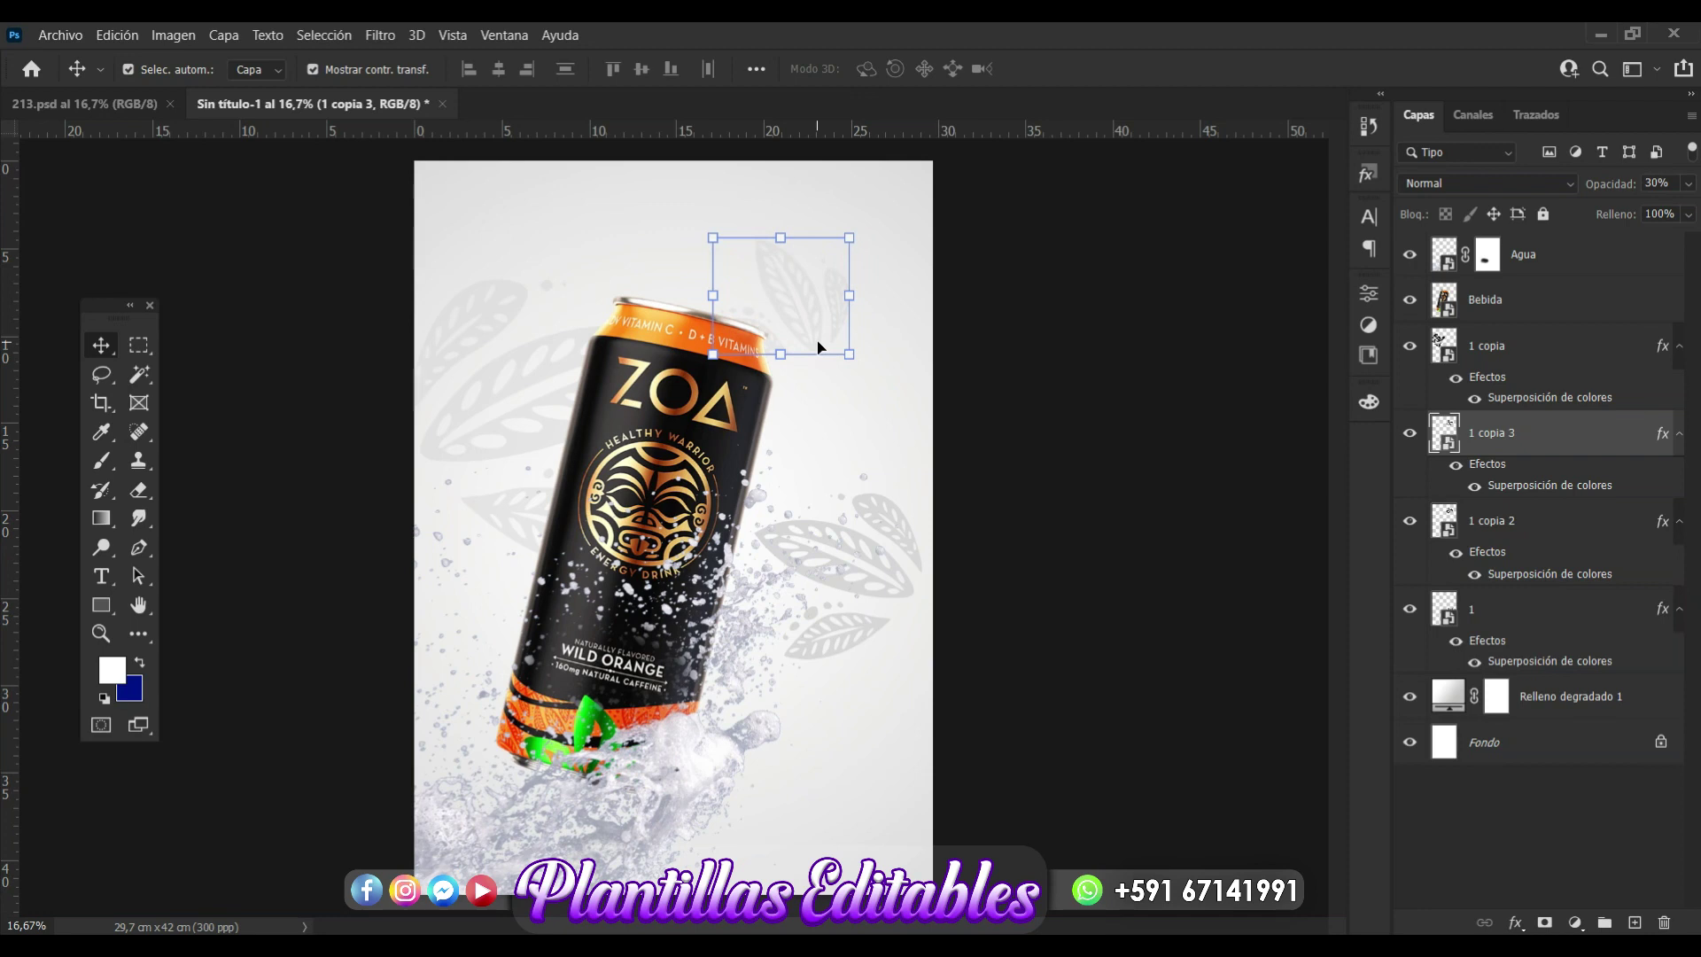
mouse_move(818, 347)
mouse_down()
mouse_move(617, 263)
mouse_move(641, 223)
mouse_up()
drag(657, 157, 610, 202)
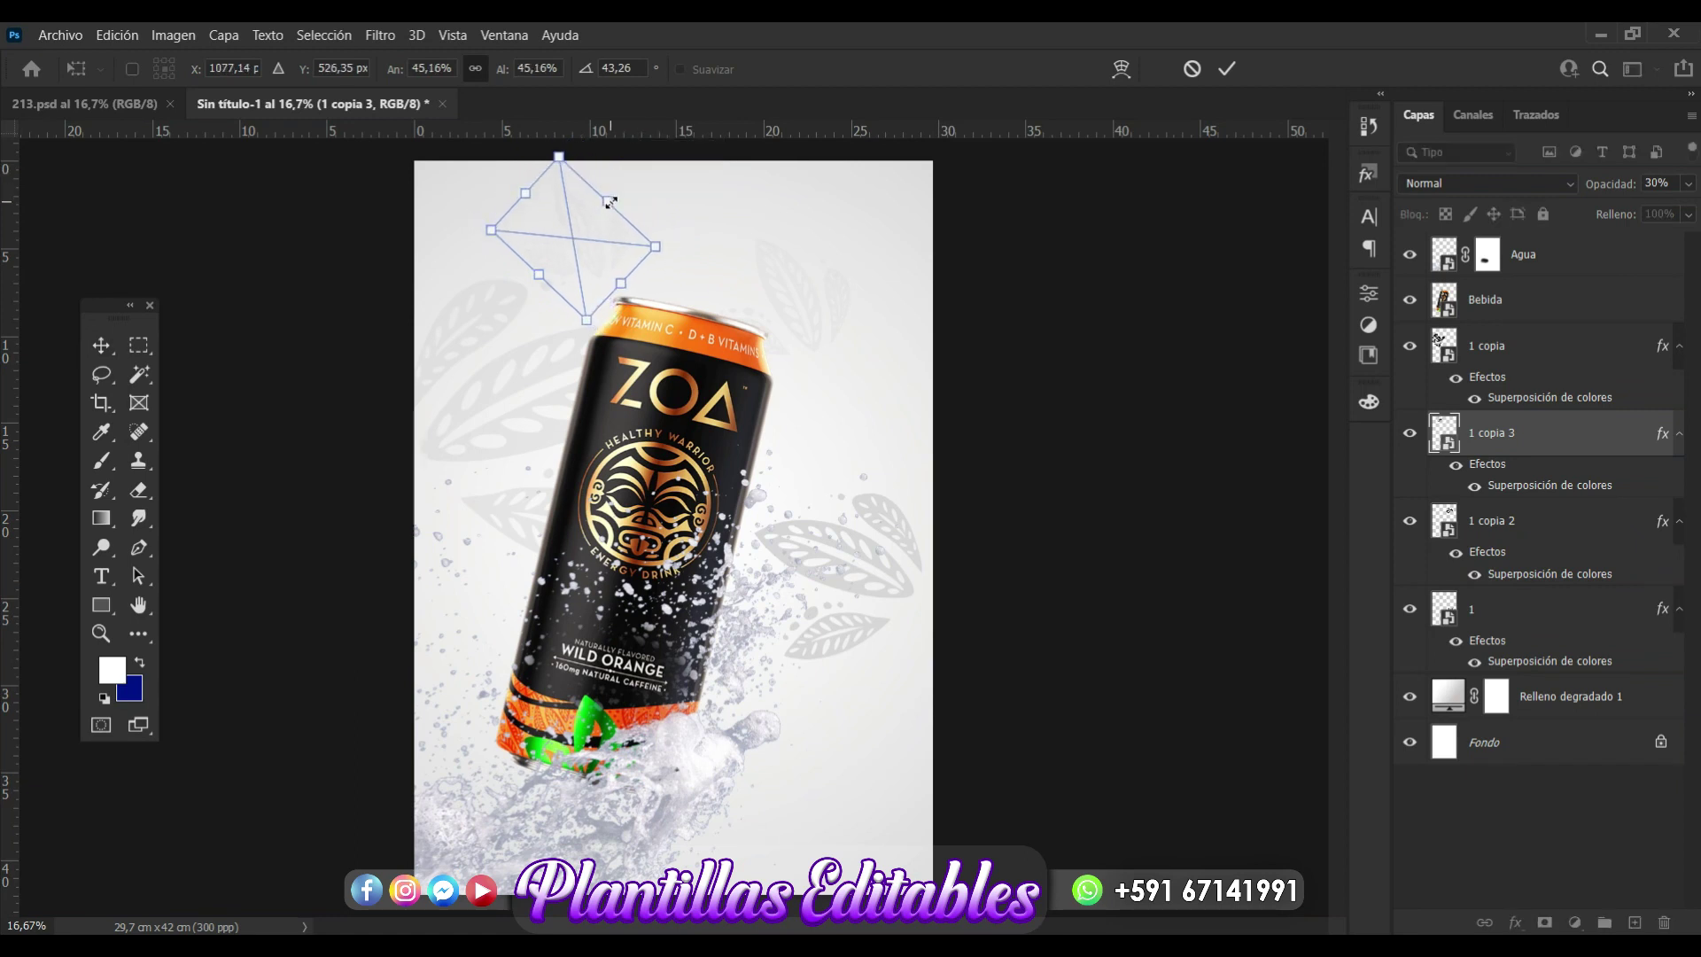
key(Return)
click(1120, 387)
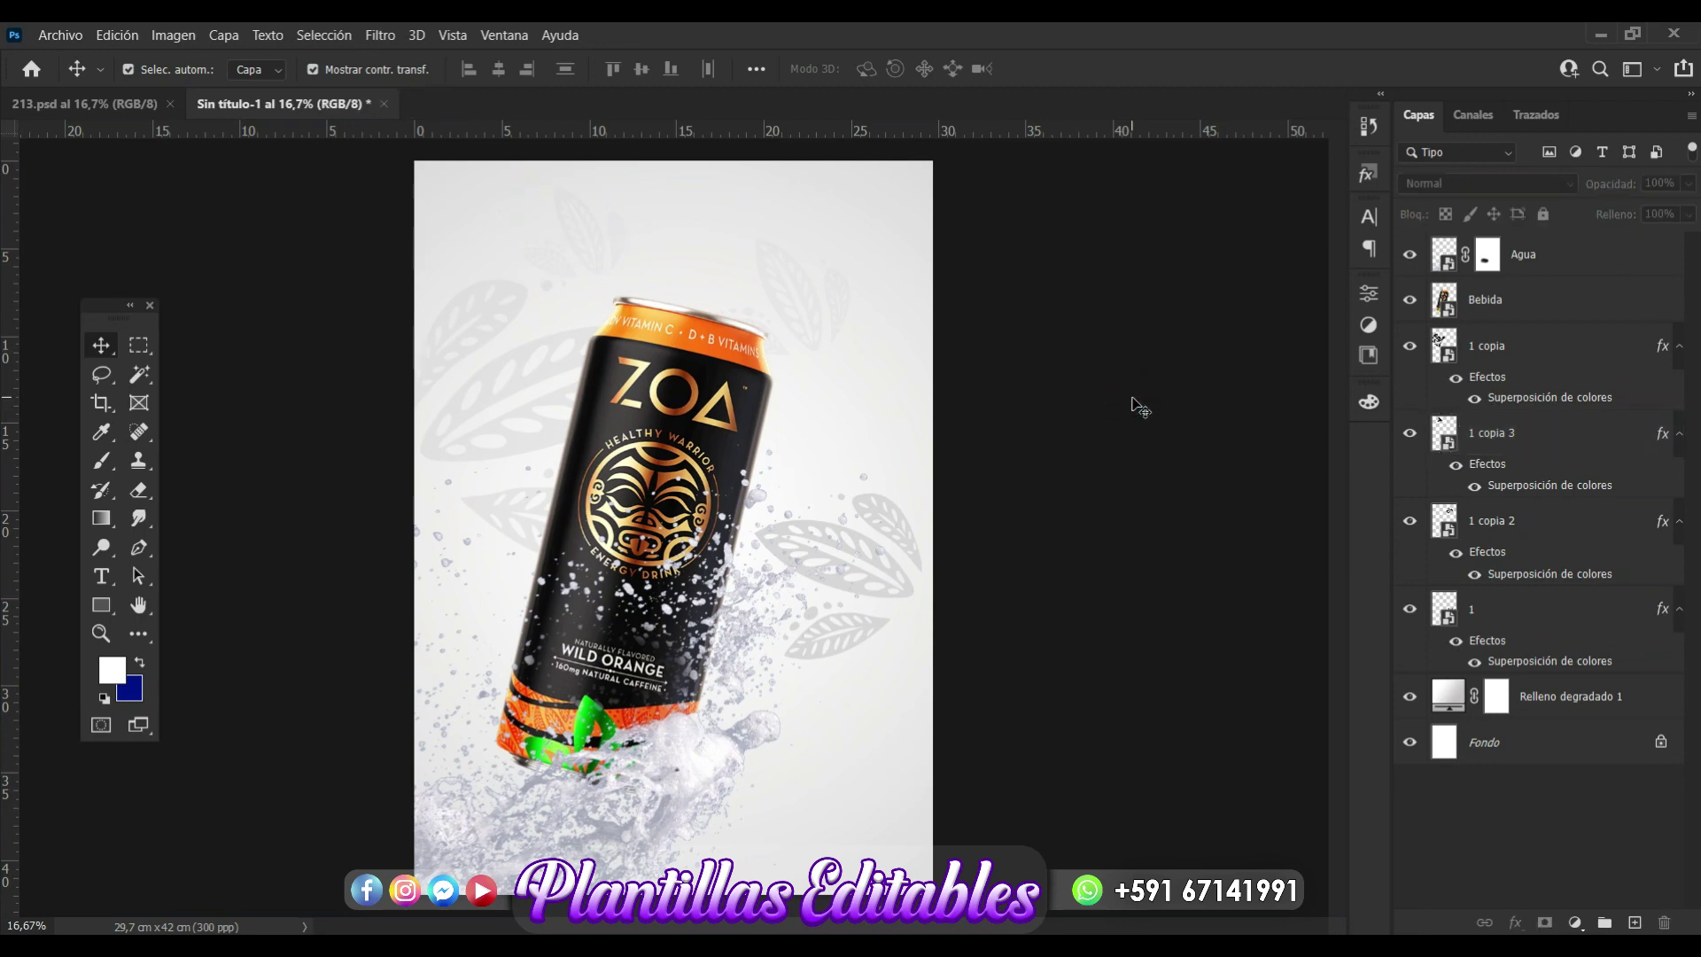
Zoom in on the can and duplicate the Bebida layer.
click(667, 406)
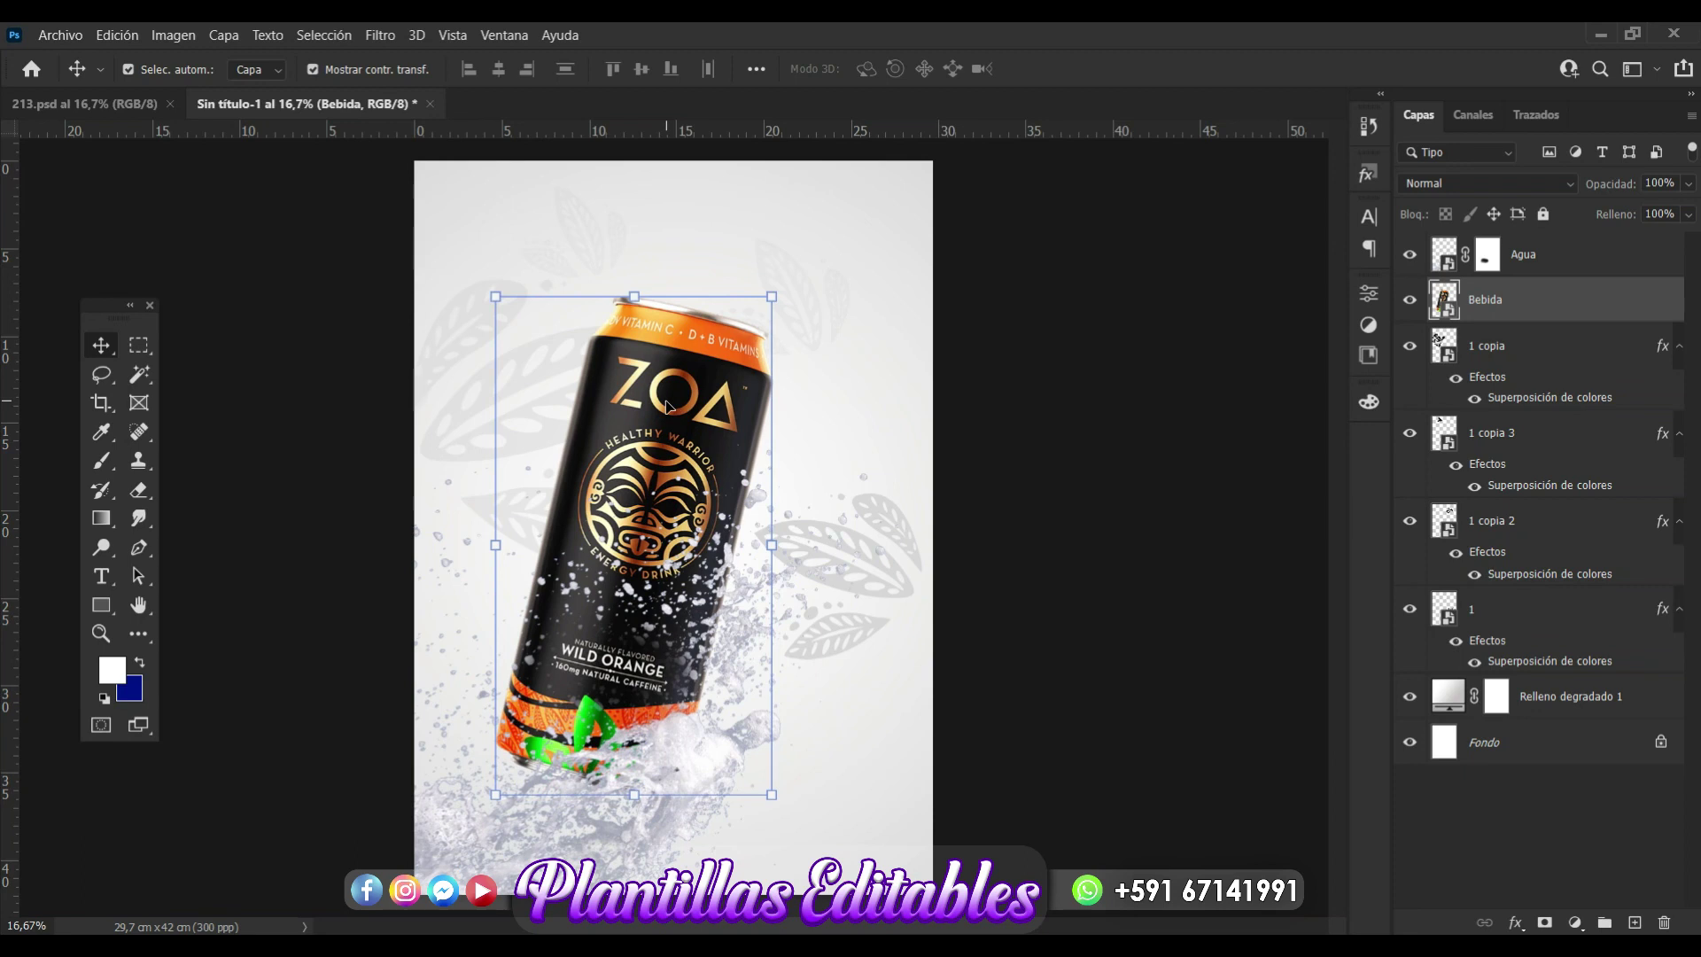
key(ctrl)
key(ctrl+plus)
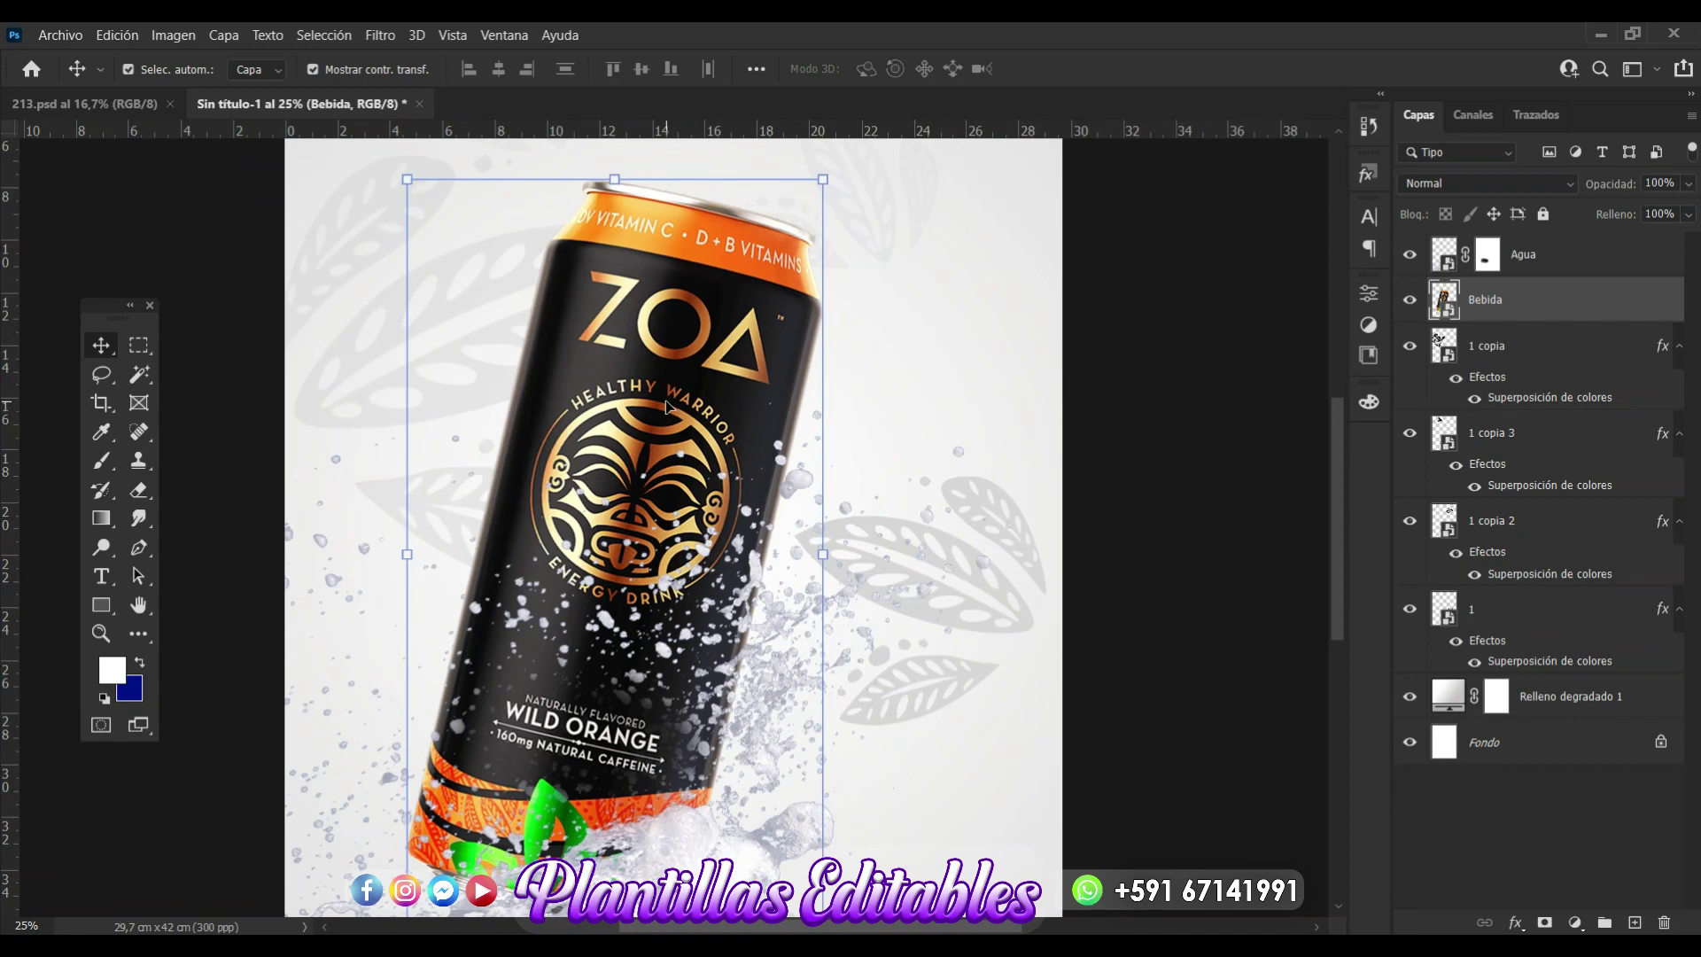
scroll(1244, 582, down, 3)
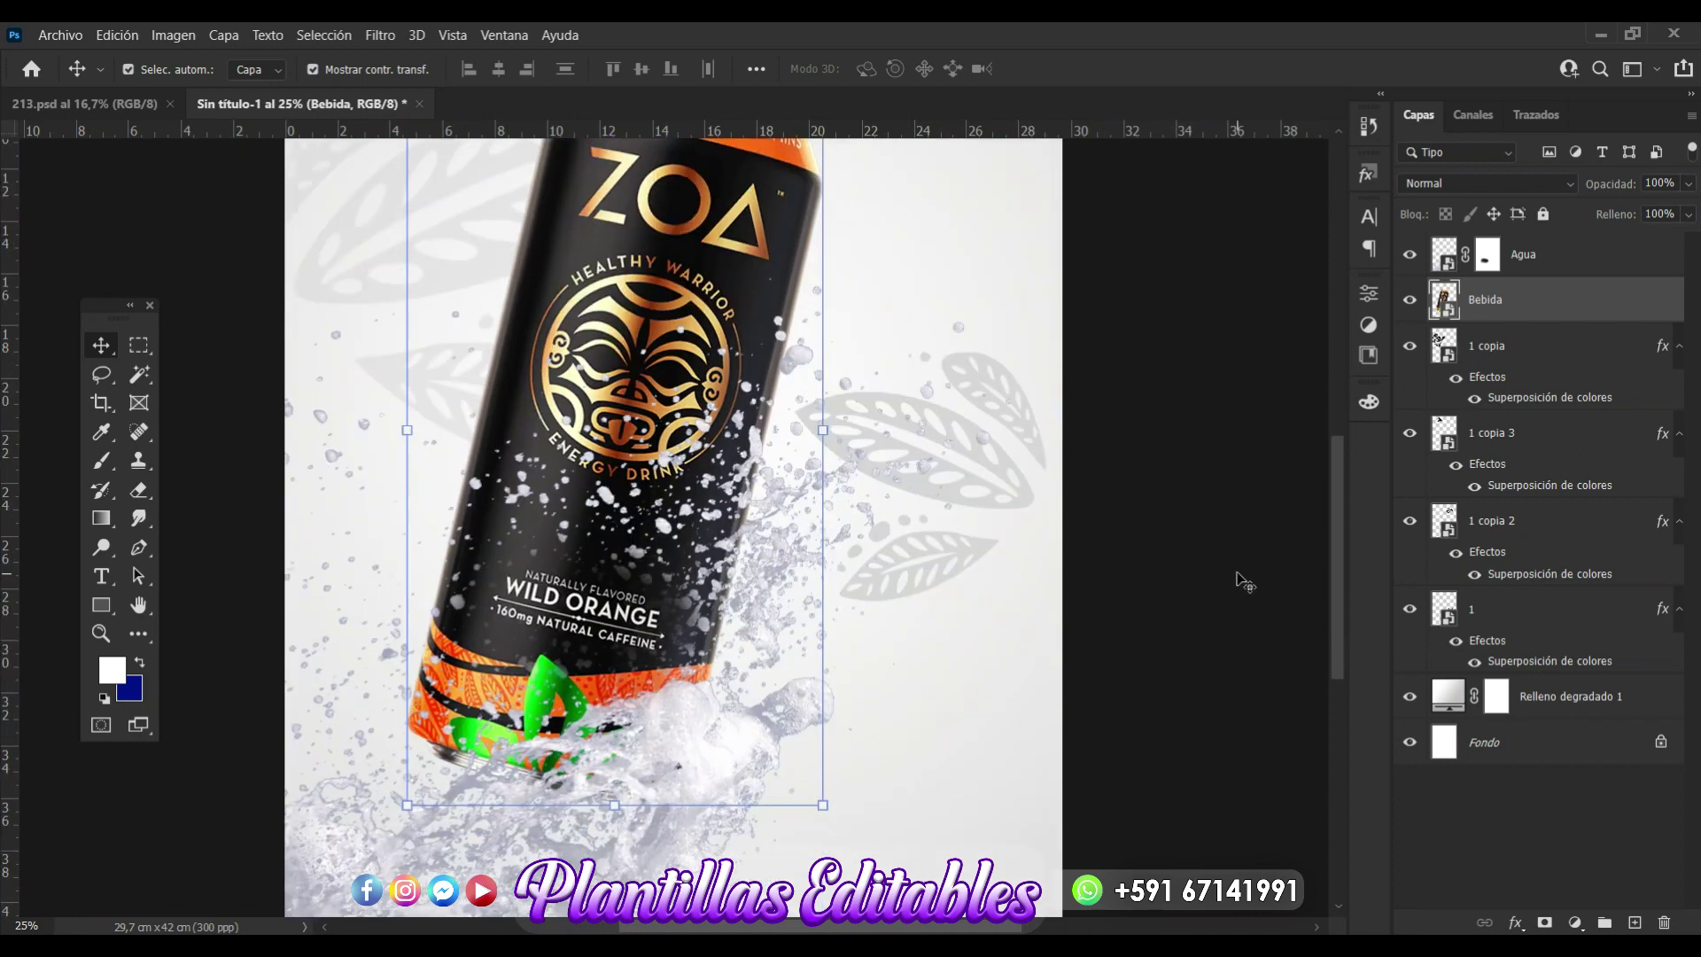
scroll(1245, 582, up, 1)
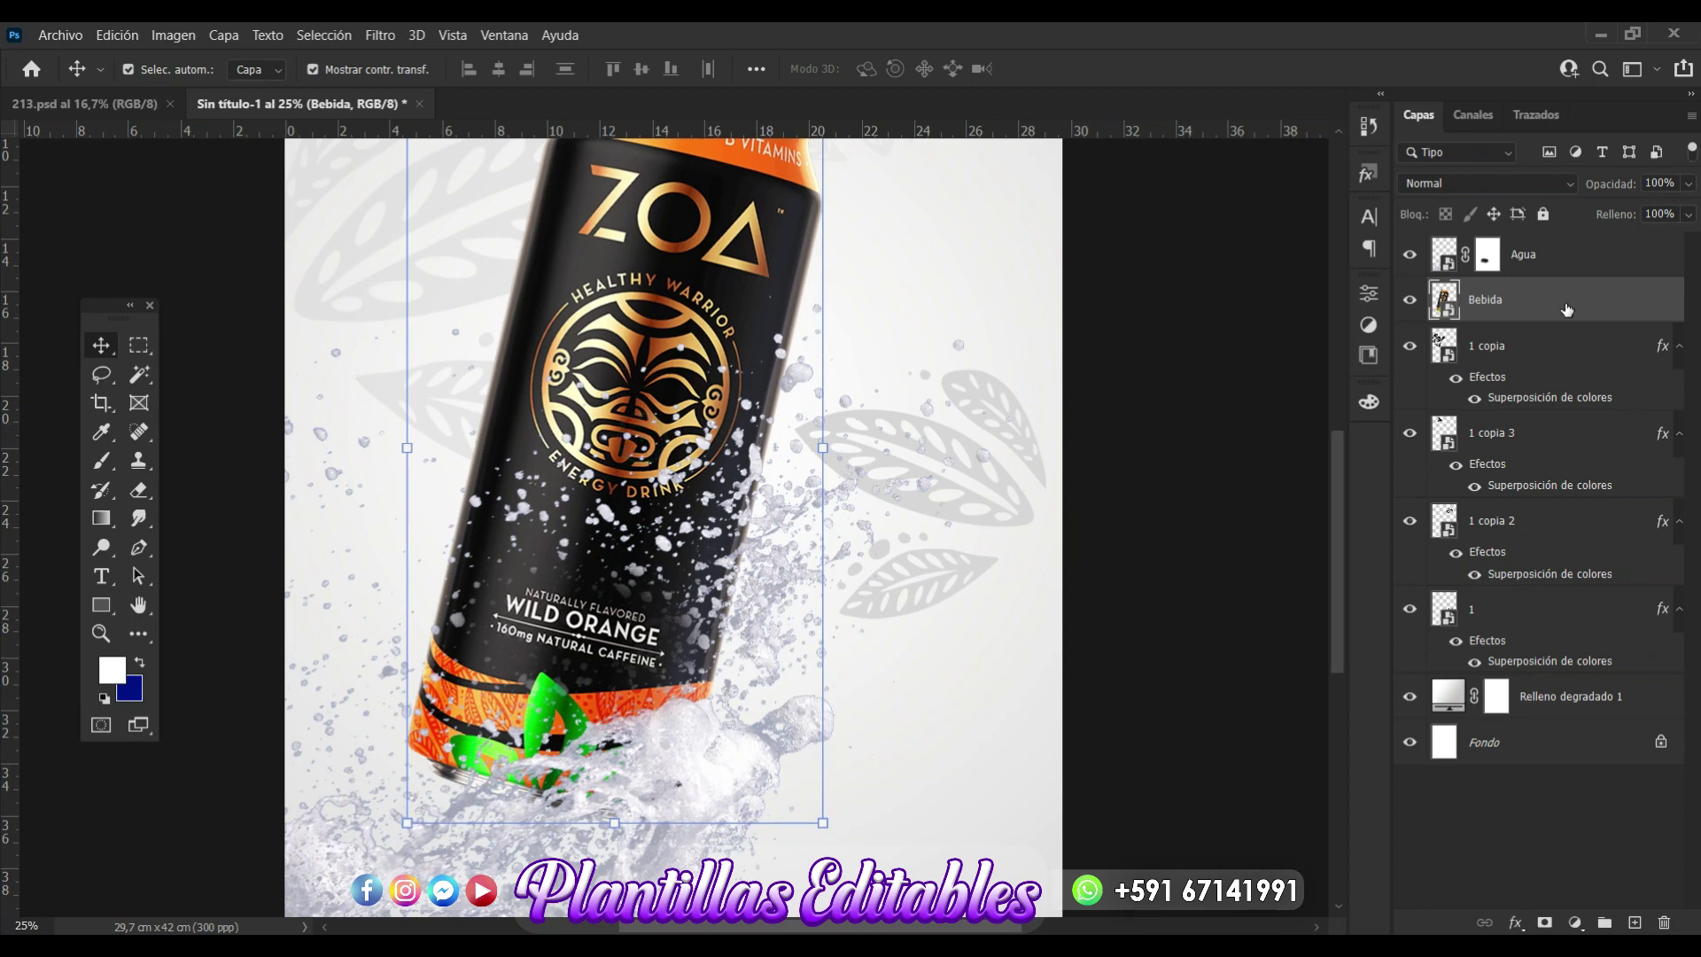
key(ctrl+j)
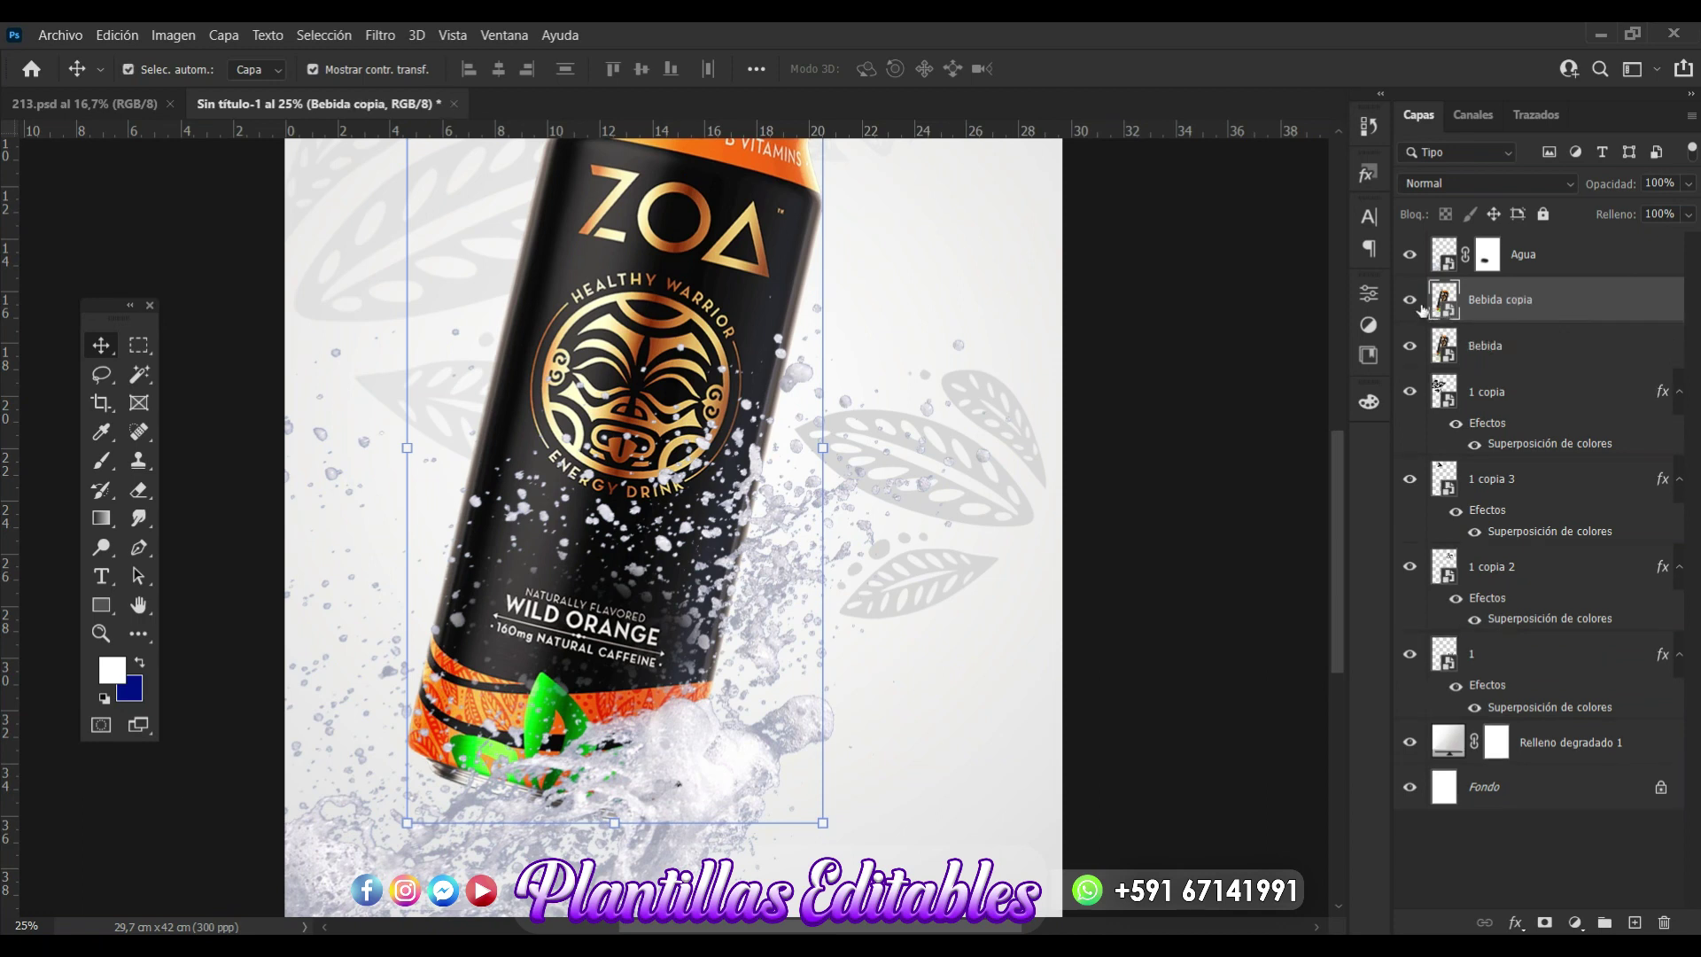
Hide Bebida copia and set the original Bebida layer's blend mode to Superponer.
click(1409, 301)
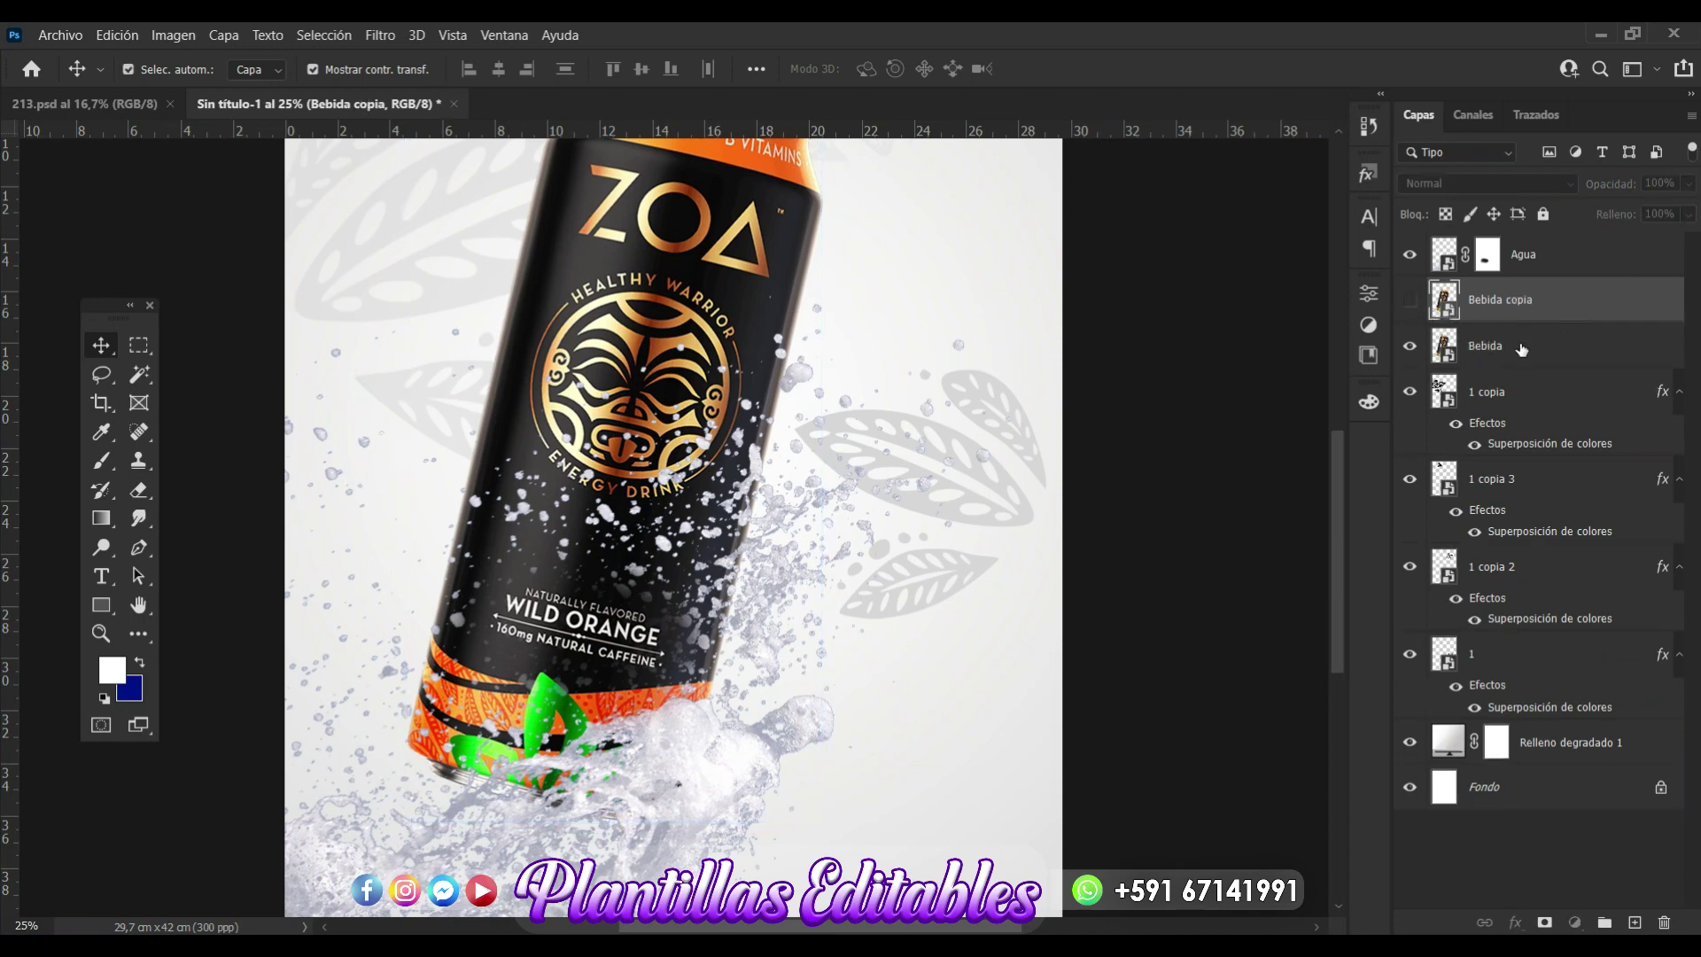
click(1521, 349)
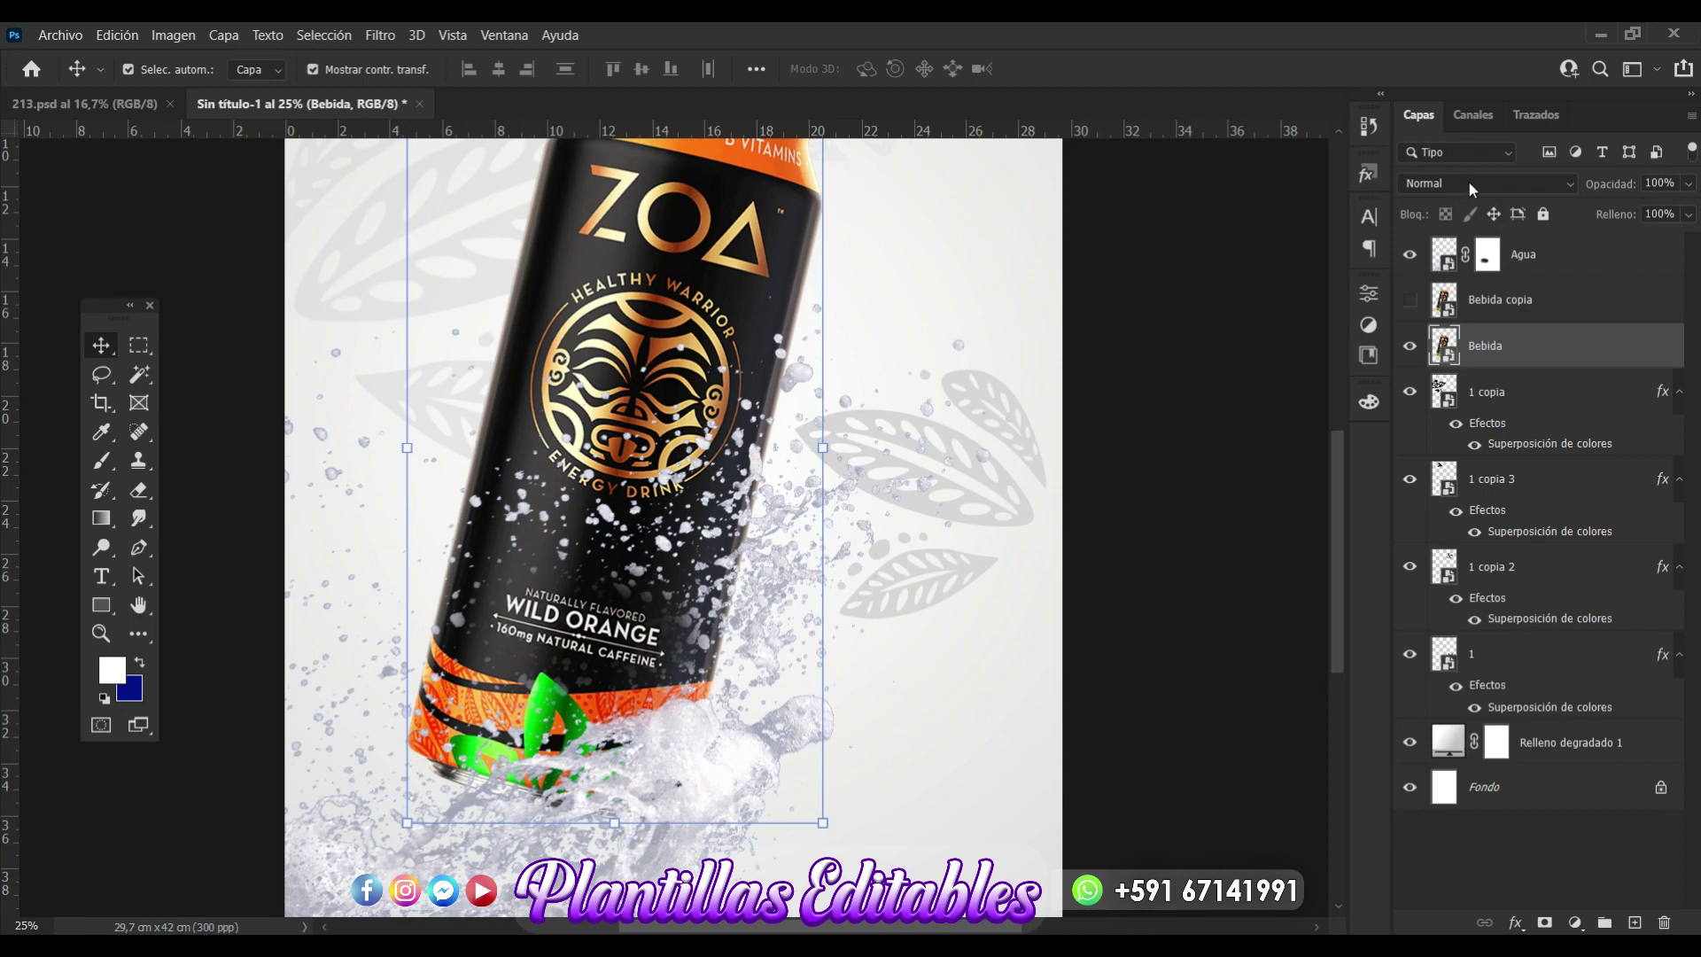
click(1568, 186)
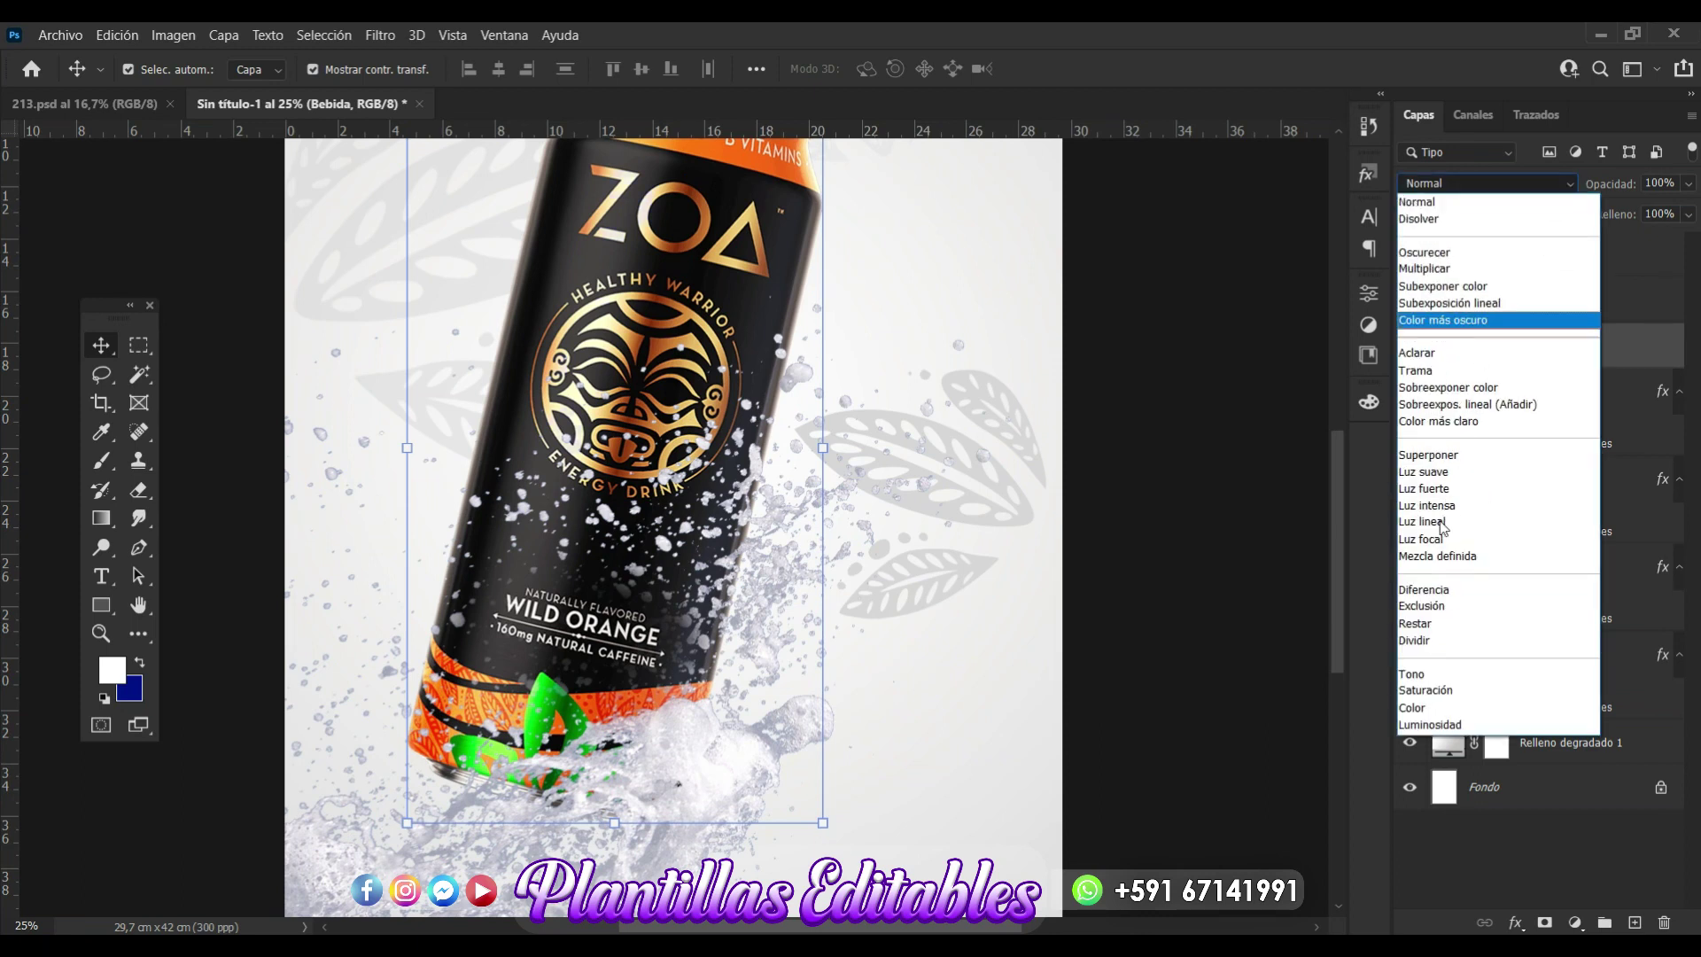
click(1434, 457)
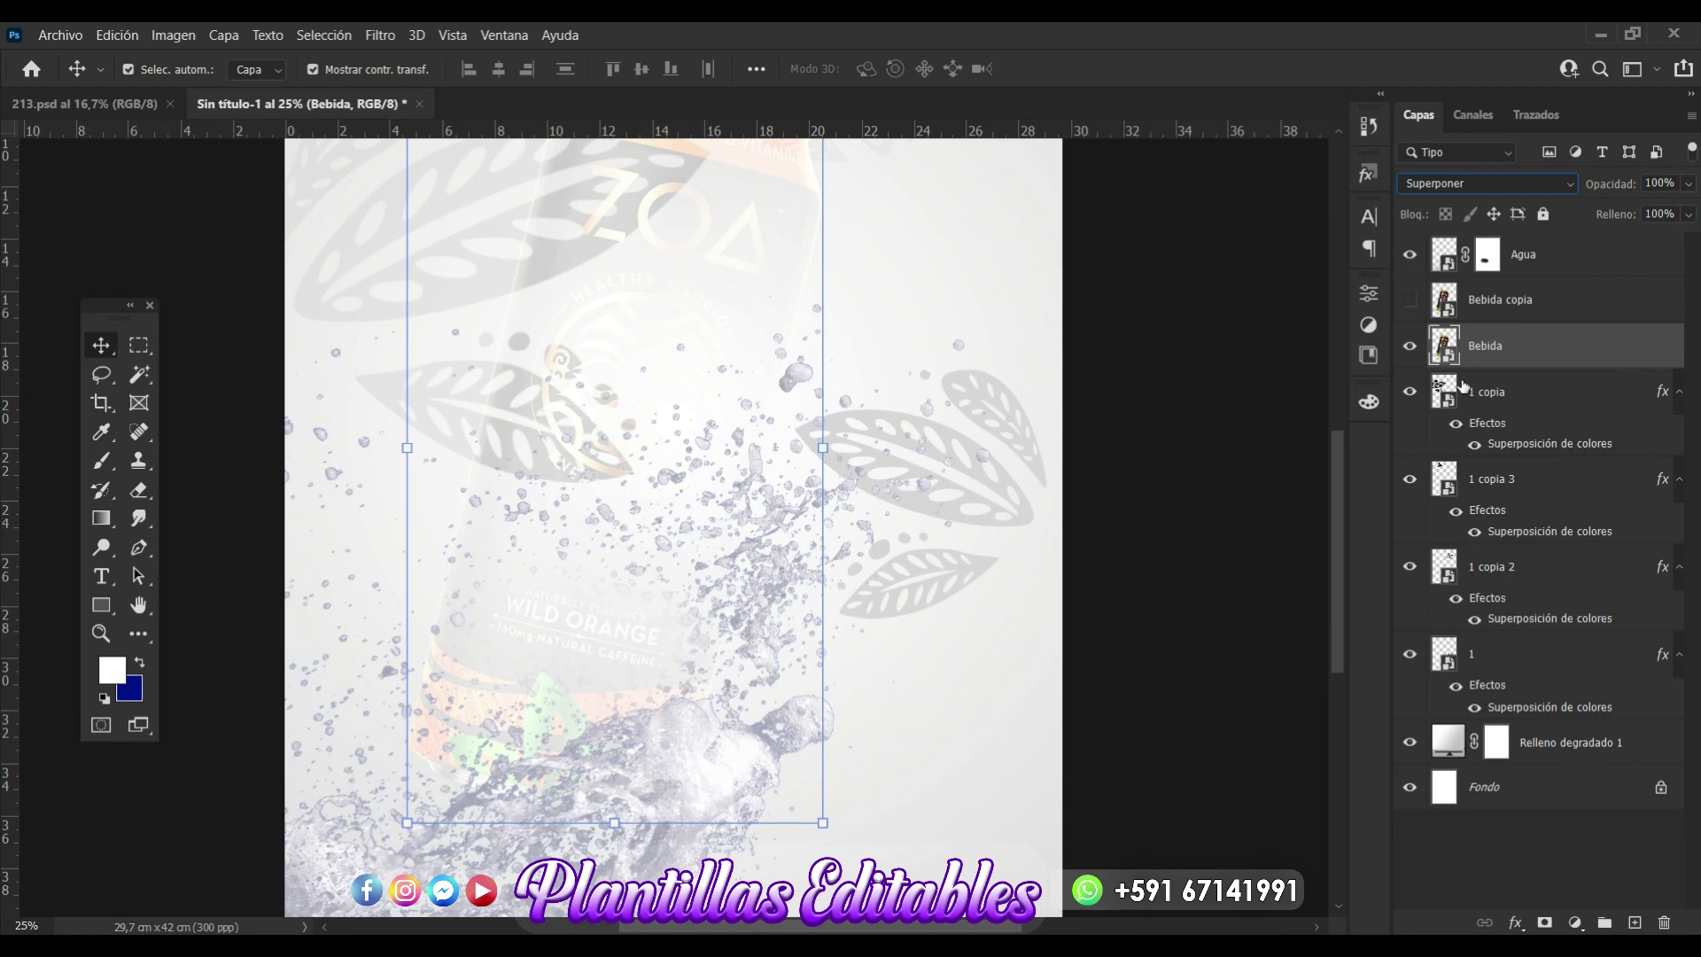
Show Bebida copia again and lower its opacity to 97%.
click(1409, 301)
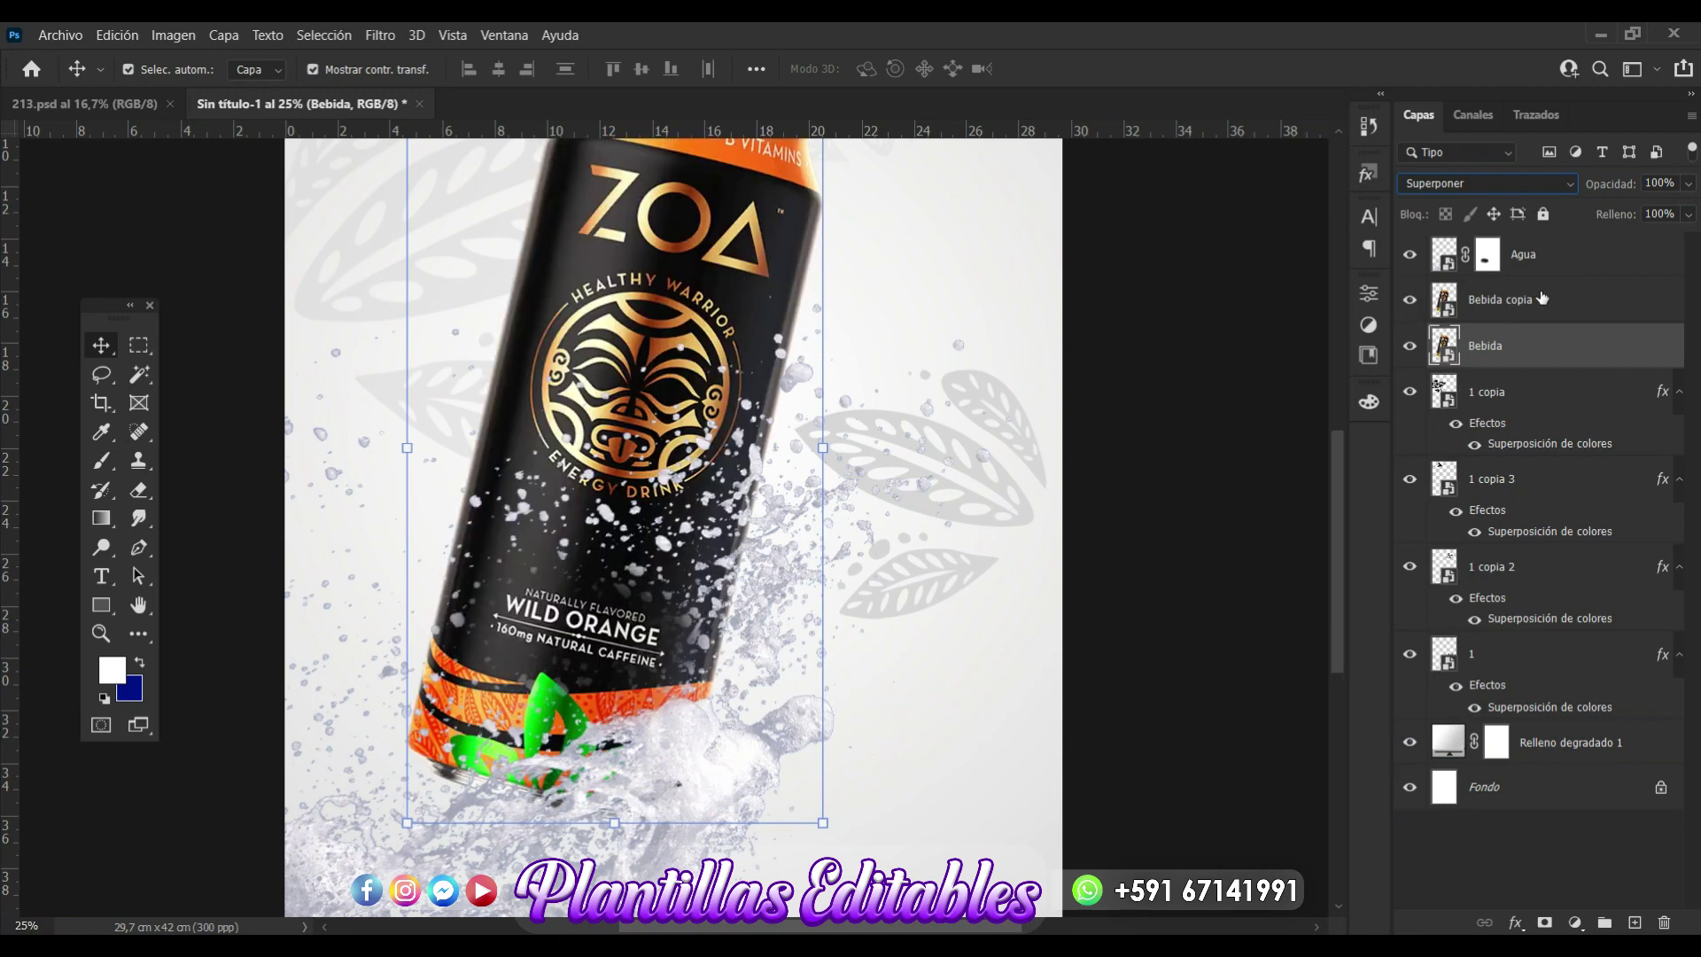
click(1541, 298)
click(1687, 184)
drag(1677, 215, 1684, 215)
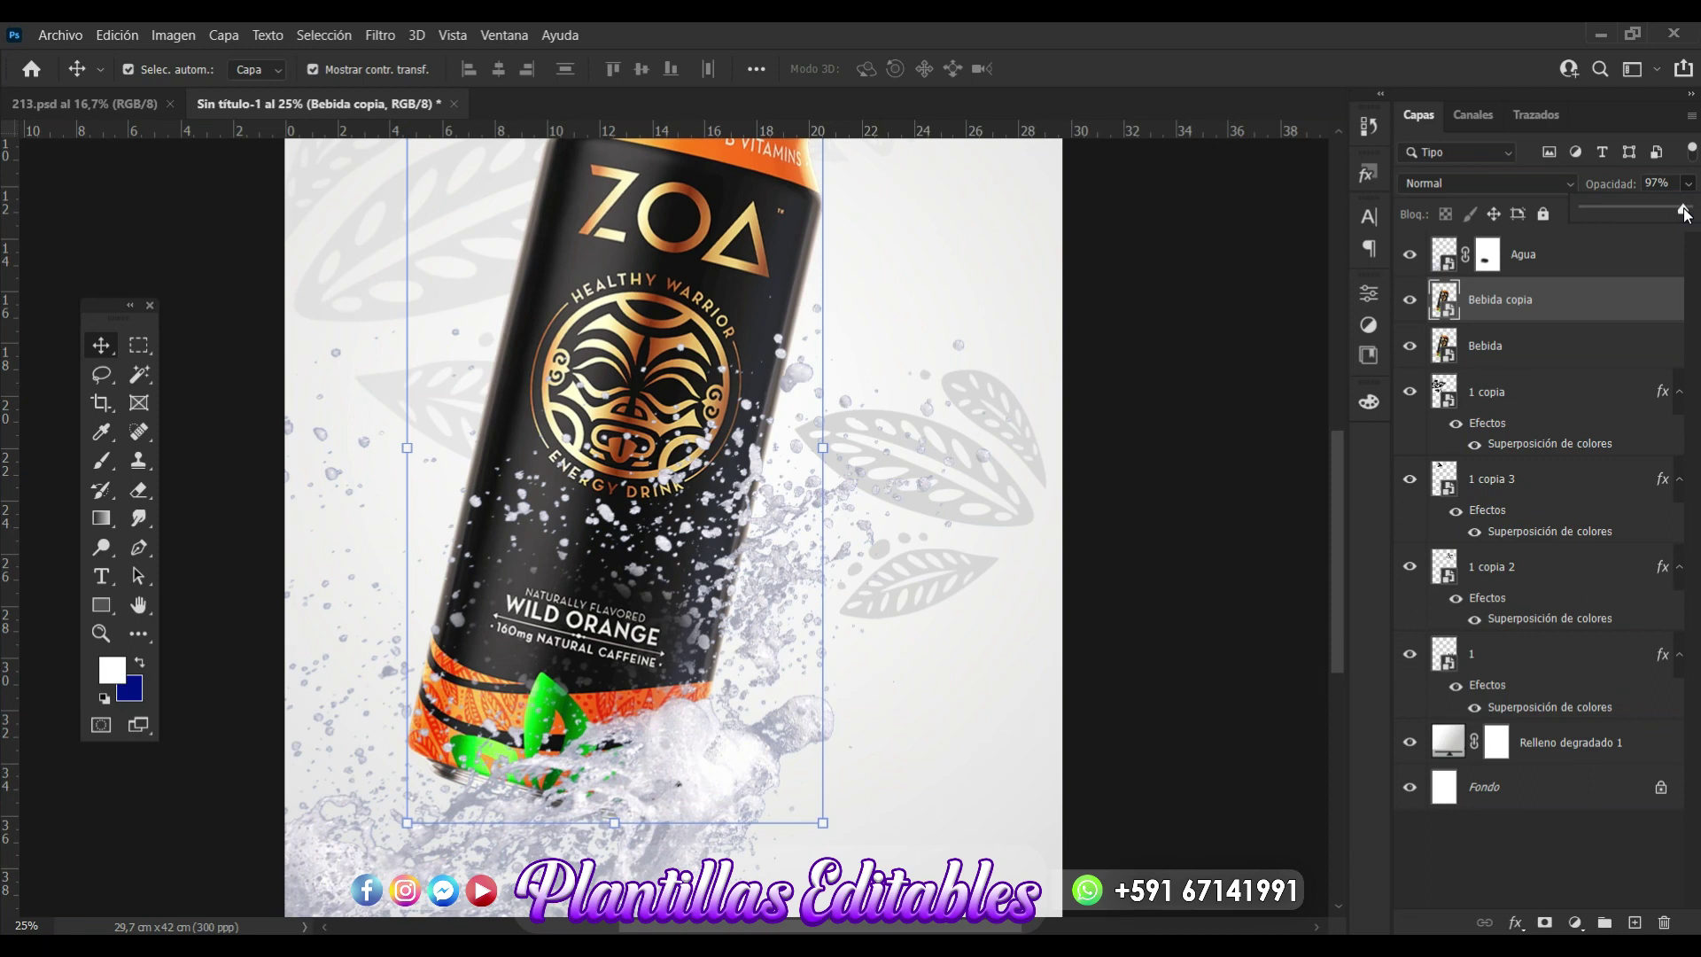
click(1294, 418)
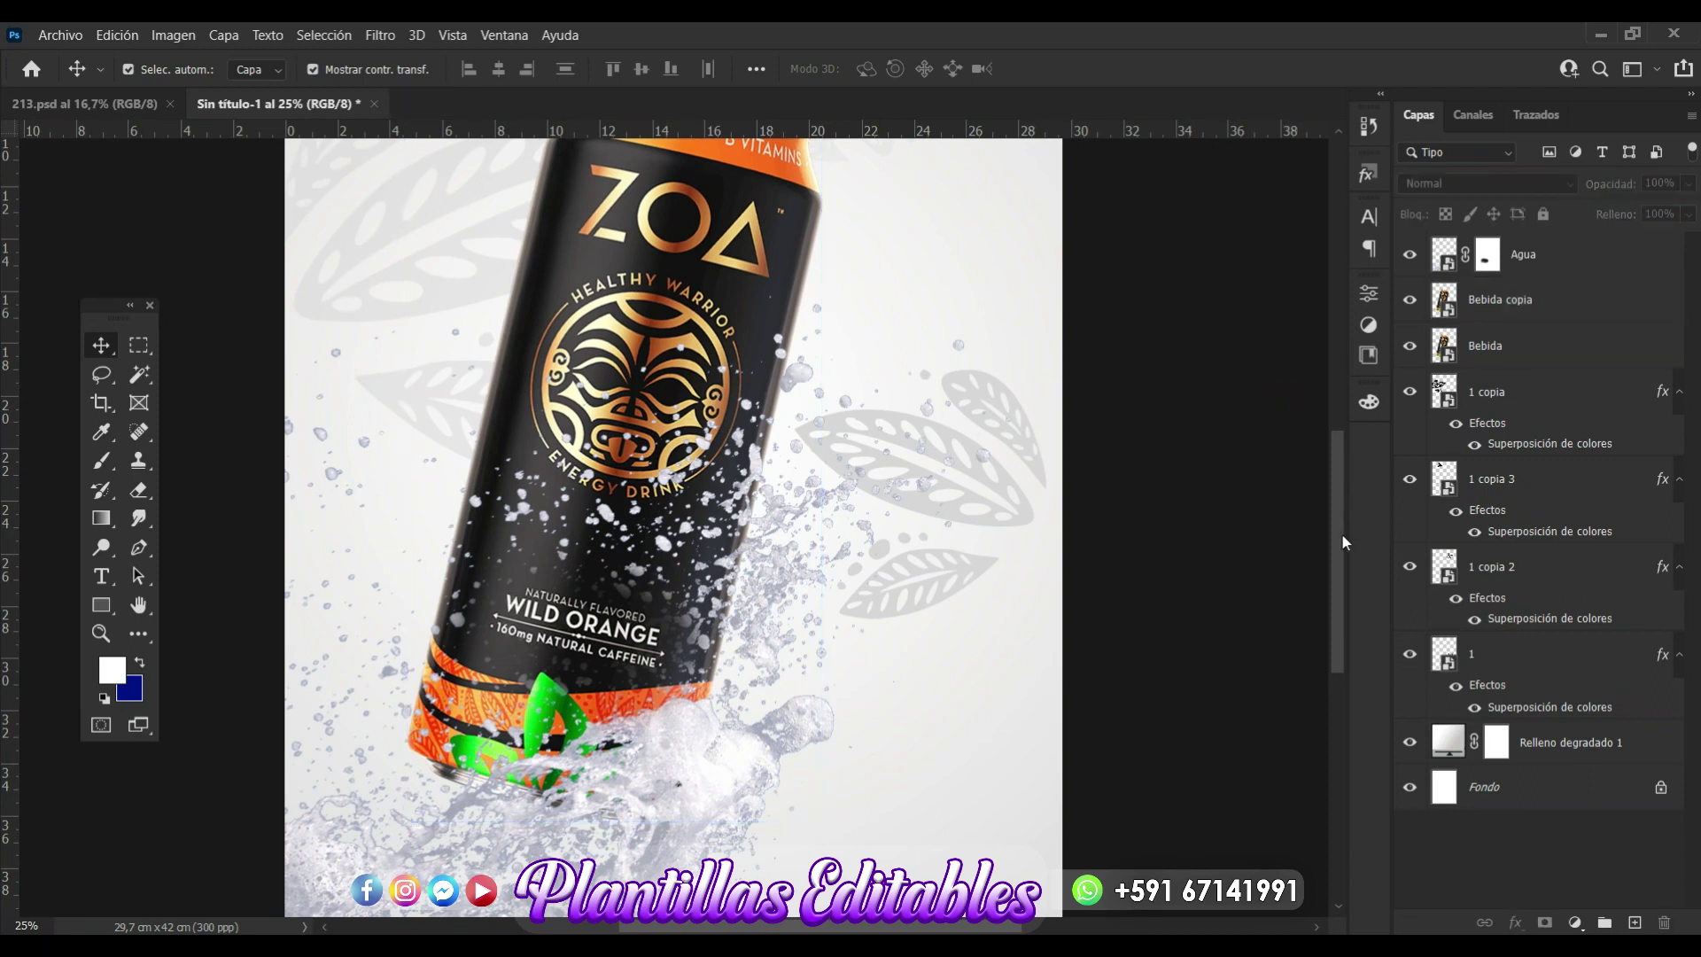
Add a new empty layer above Bebida copia.
drag(1338, 541, 1336, 512)
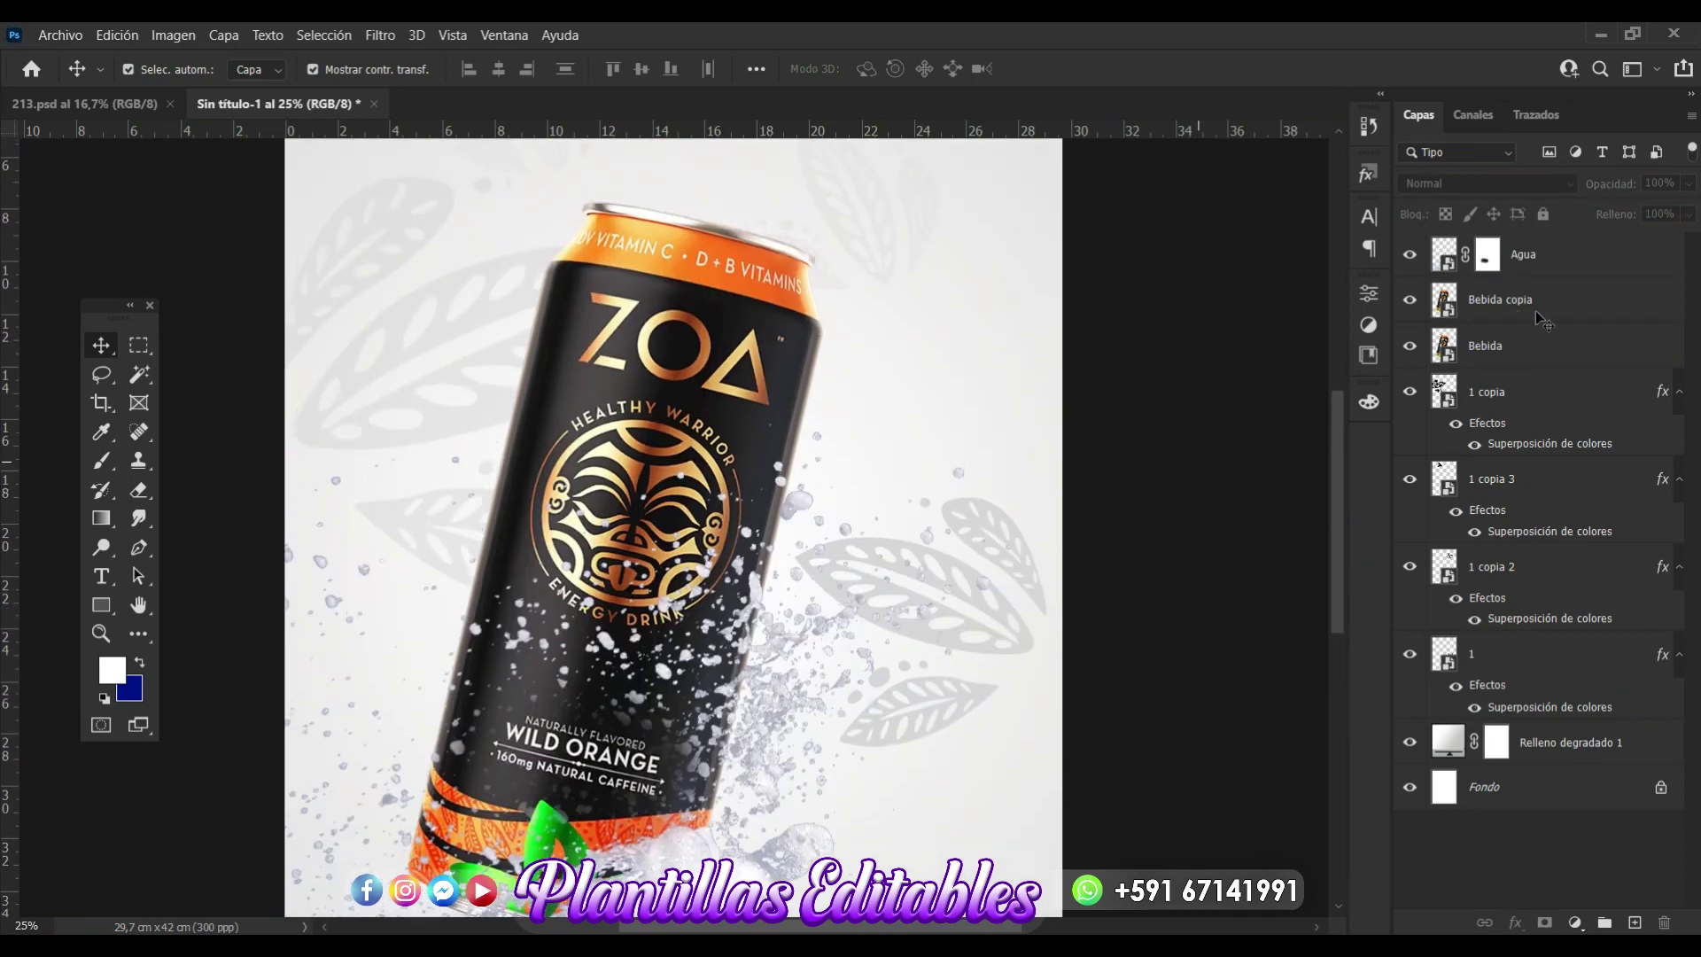
click(1538, 318)
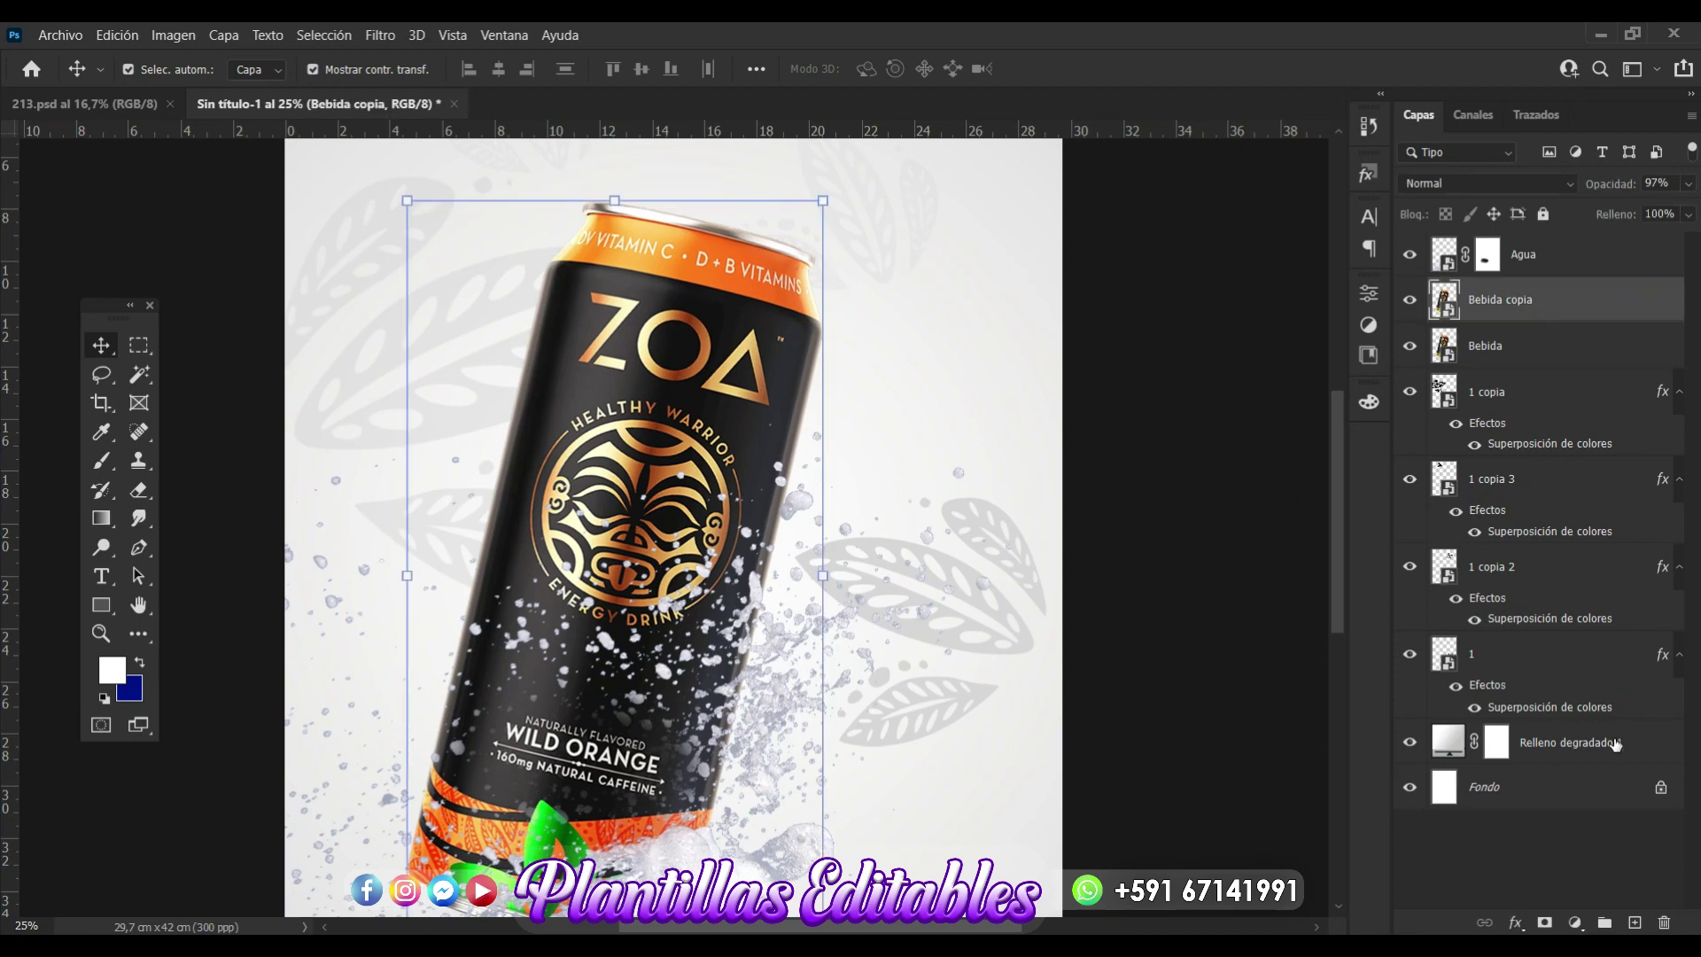
click(1635, 923)
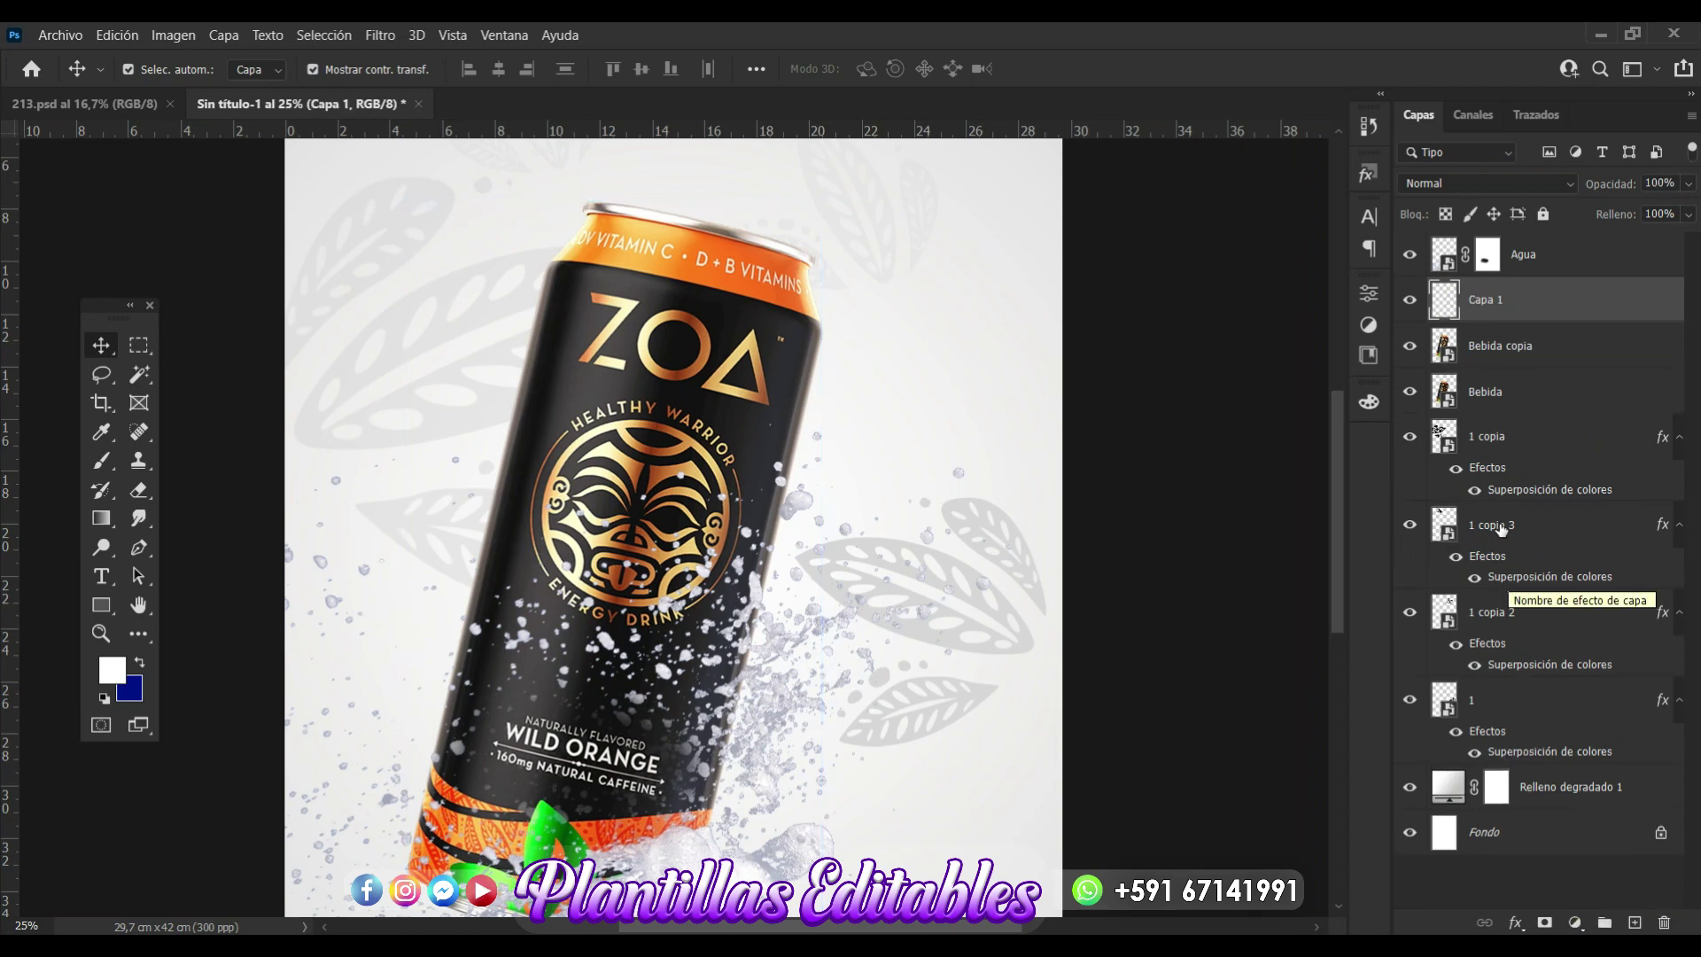
Set up a soft white brush at 497 px and try trial strokes on the can, undoing them.
click(104, 461)
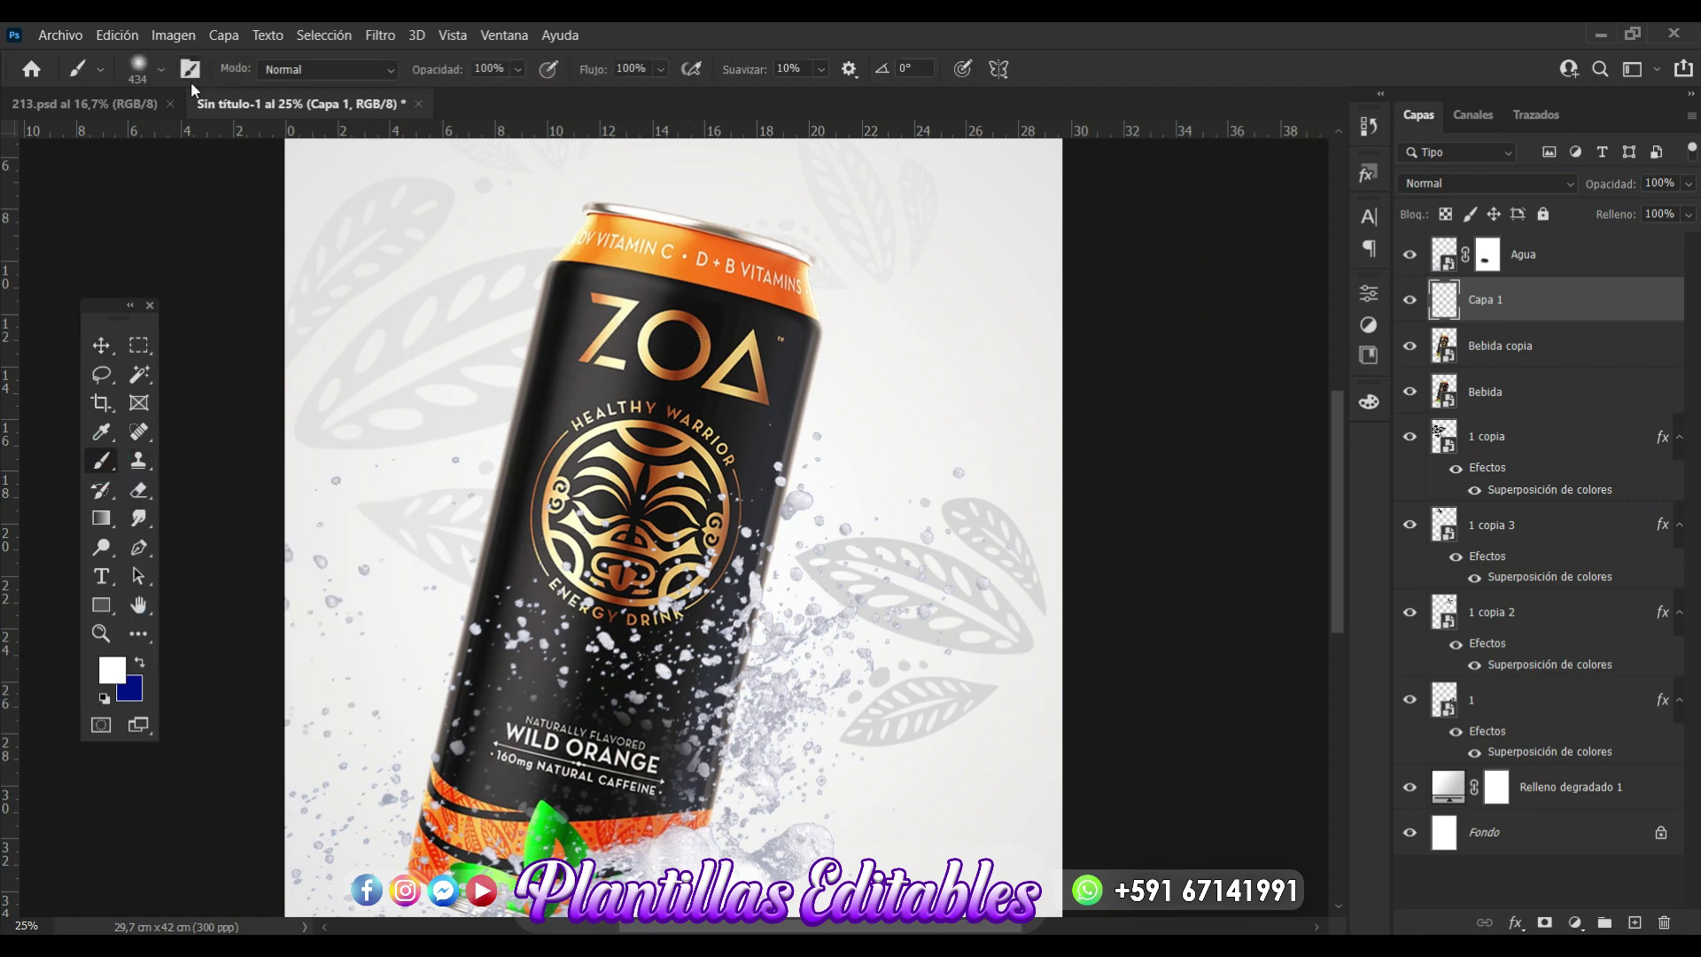
click(161, 69)
drag(247, 142, 253, 142)
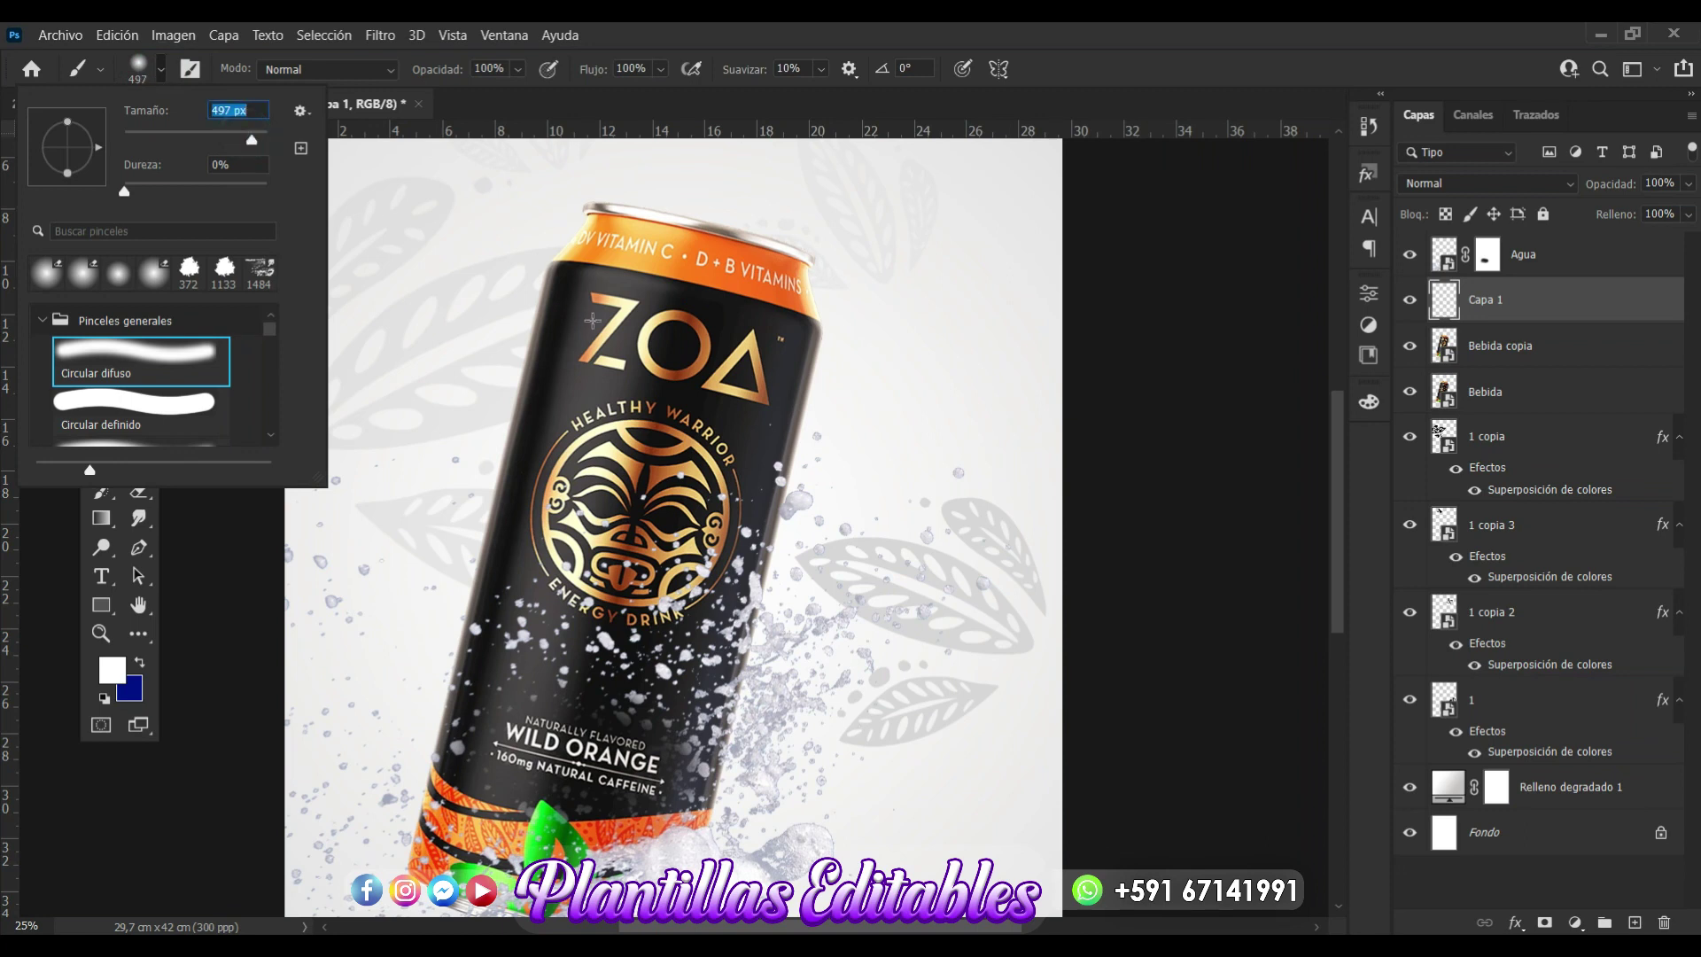
click(595, 317)
drag(591, 312, 600, 381)
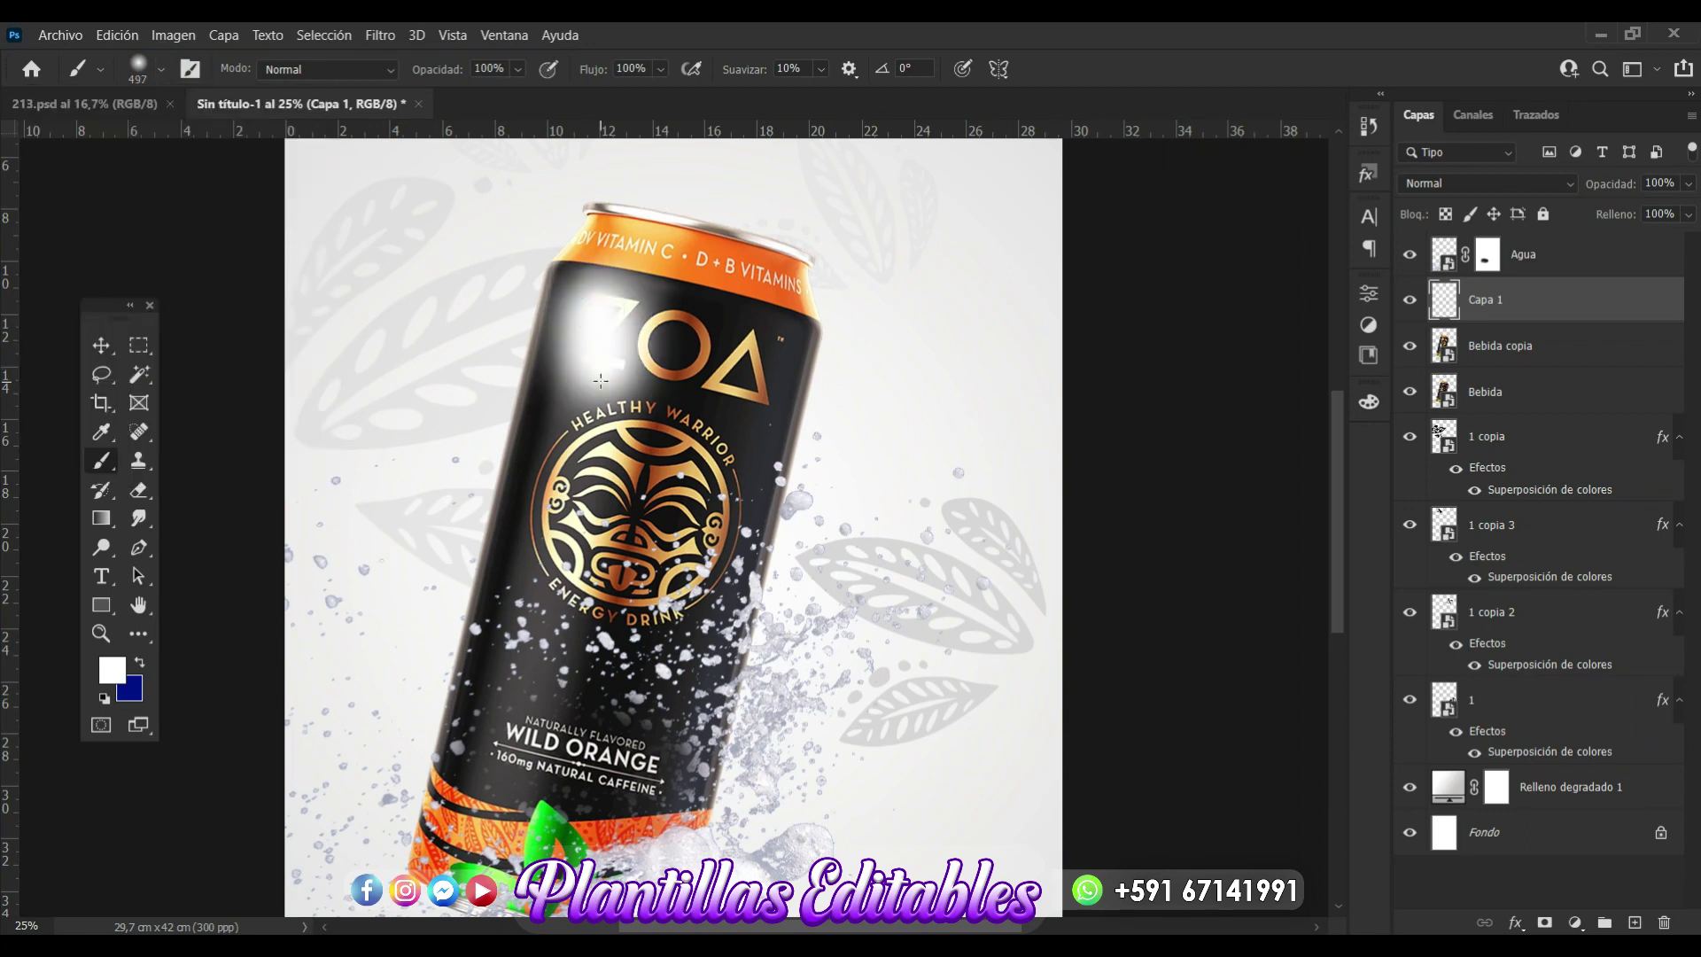
key(ctrl+z)
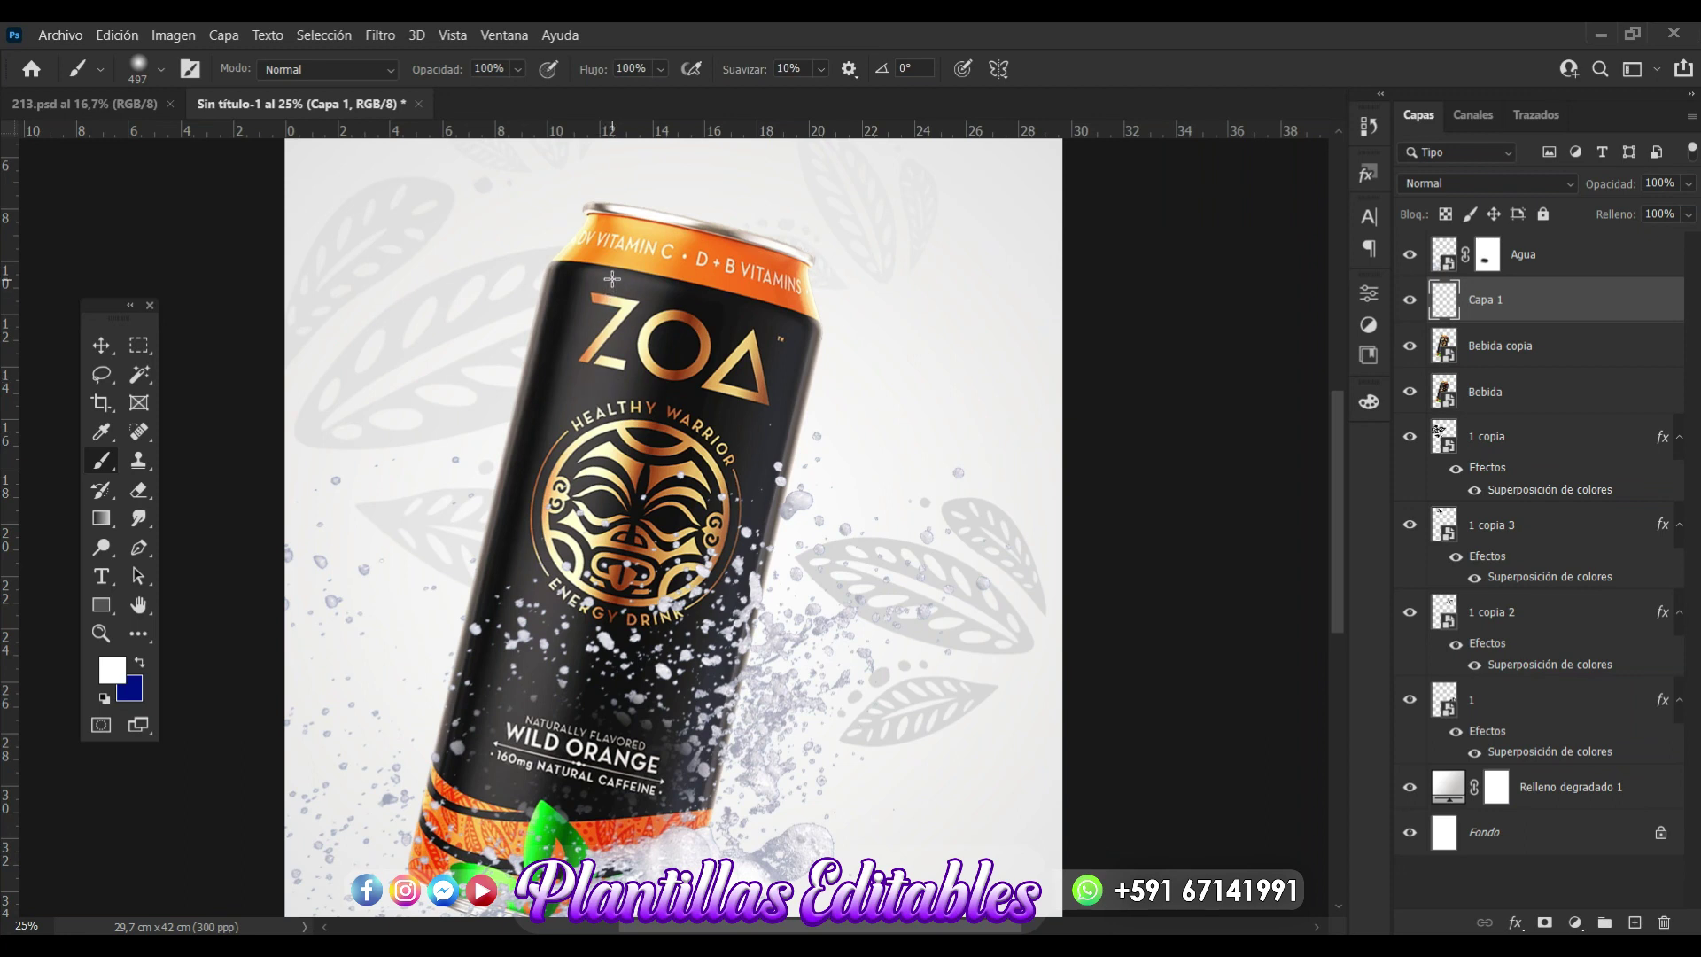
drag(611, 279, 483, 810)
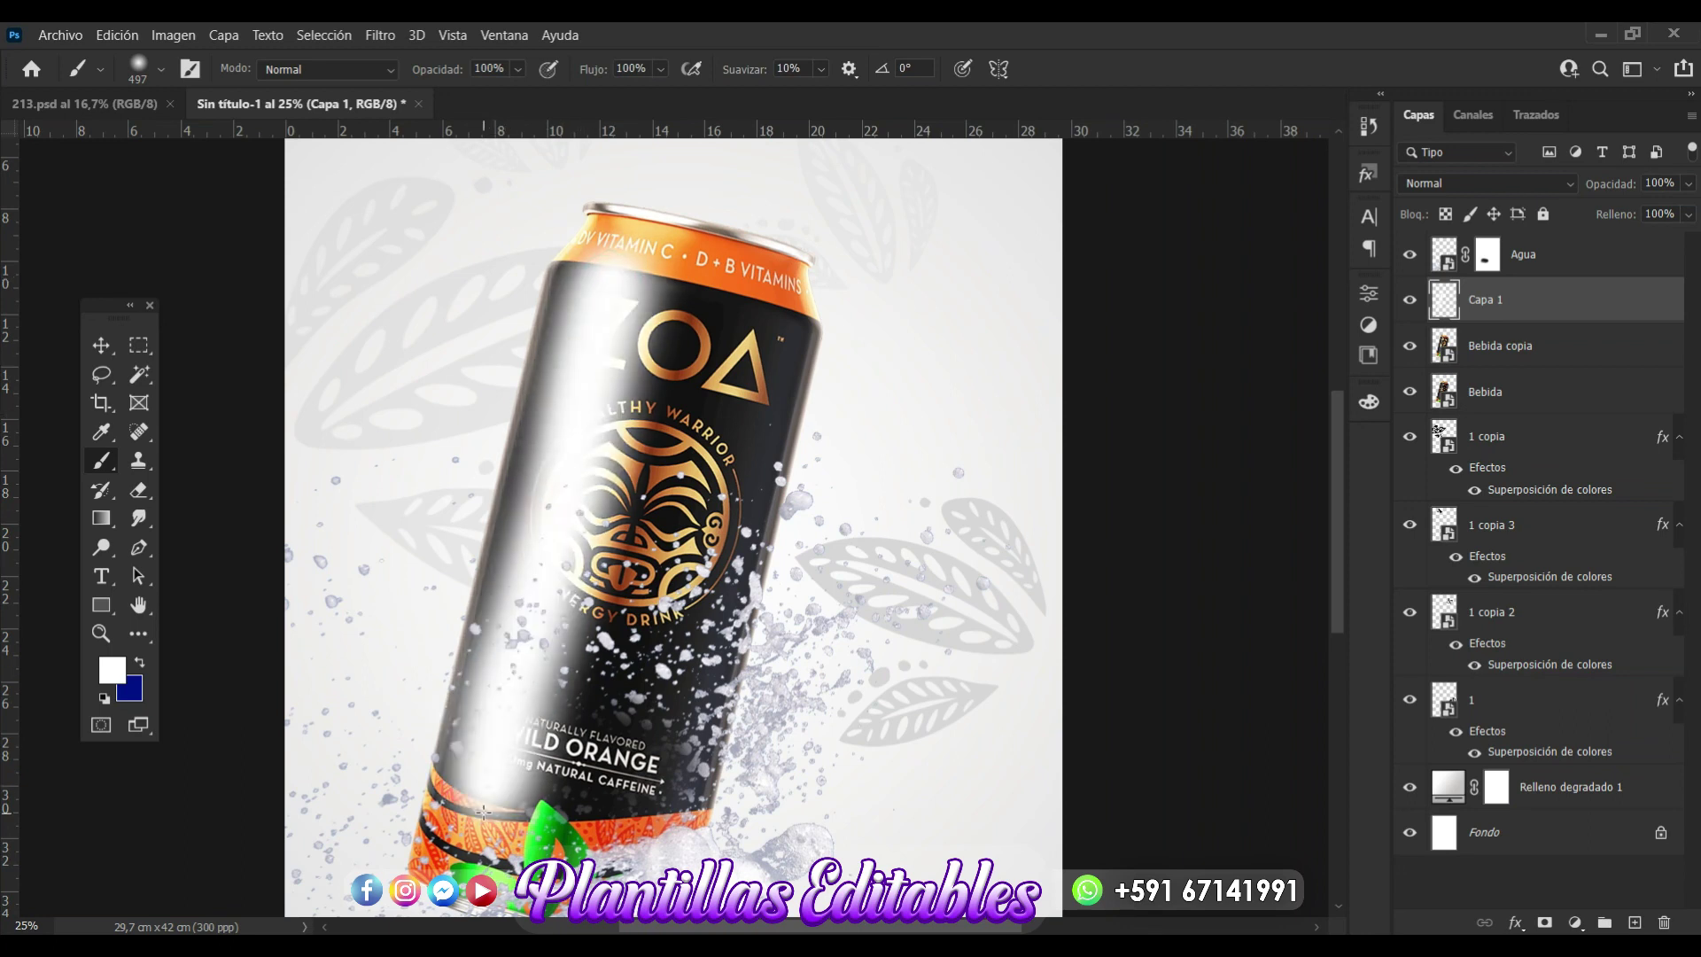
key(ctrl+z)
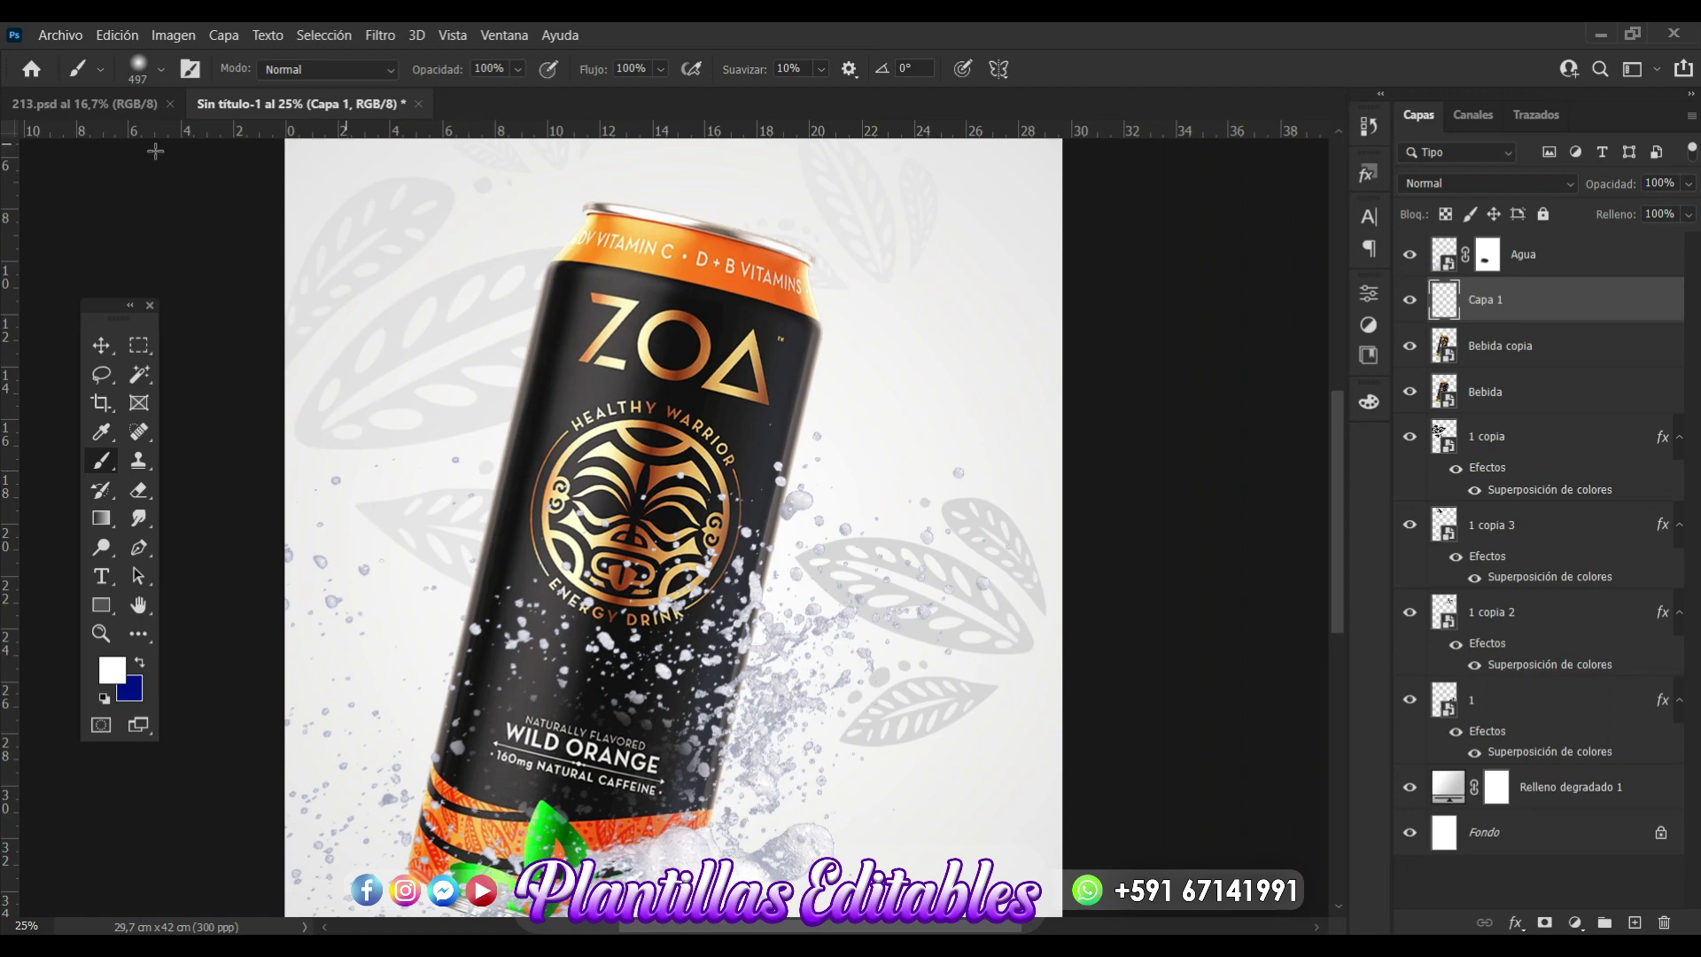
Paint a soft white highlight down the can's left side with a 434 px brush.
click(162, 71)
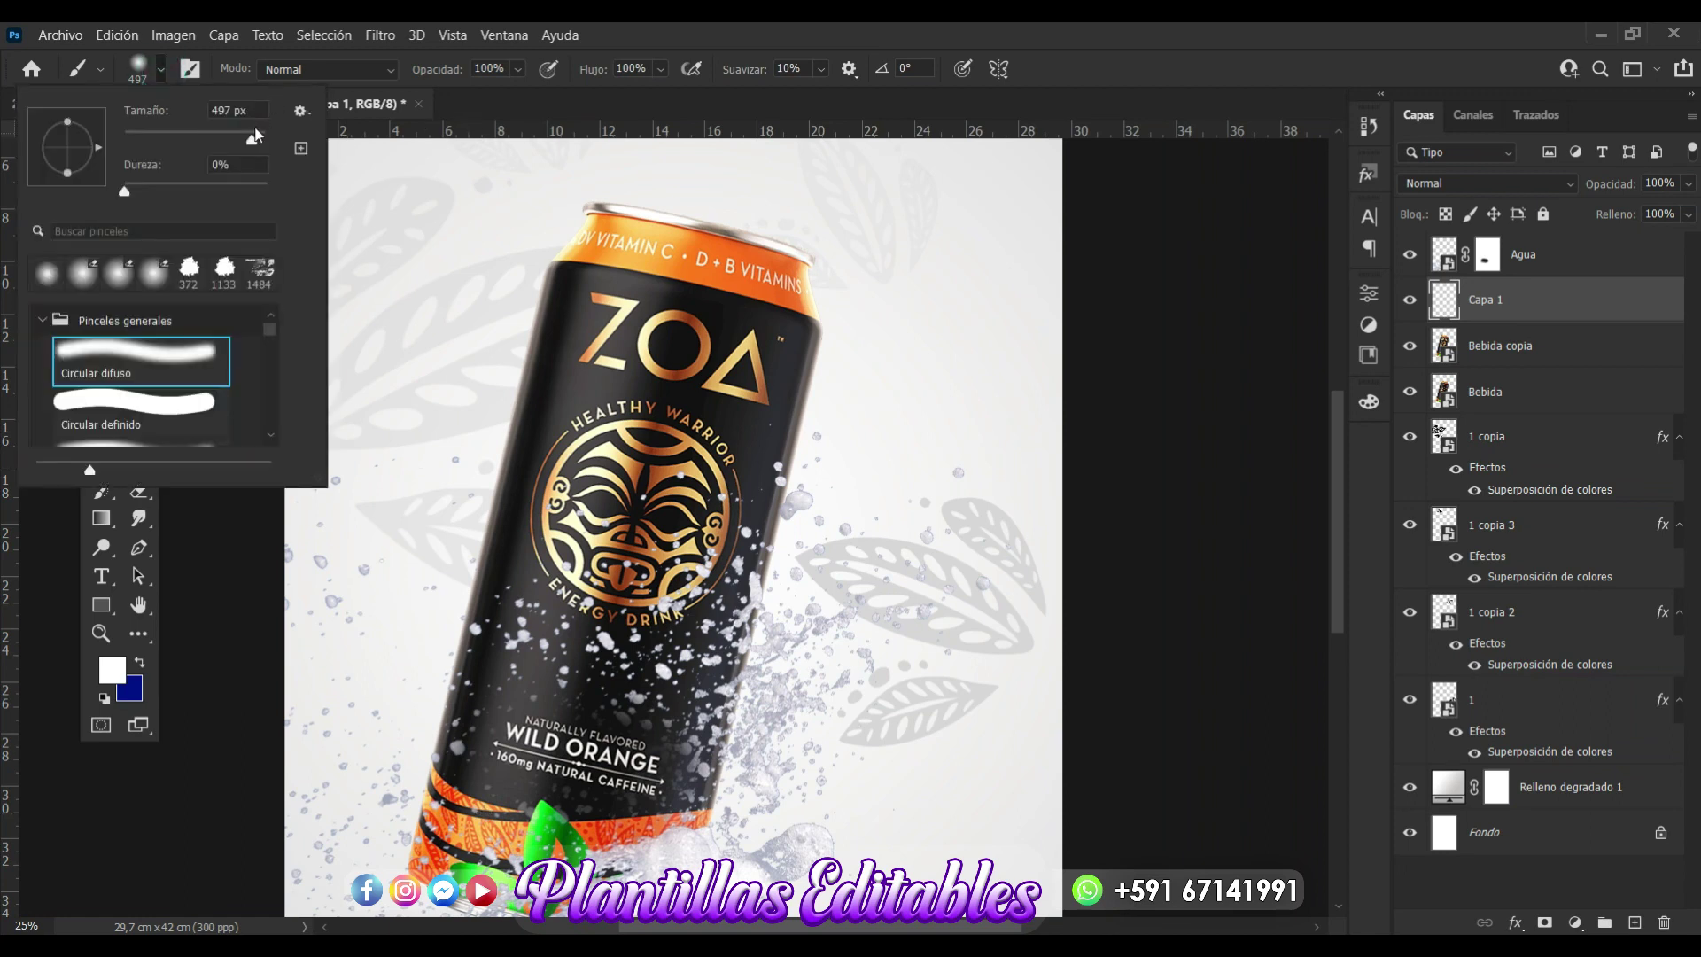
drag(255, 135, 249, 135)
drag(618, 285, 488, 791)
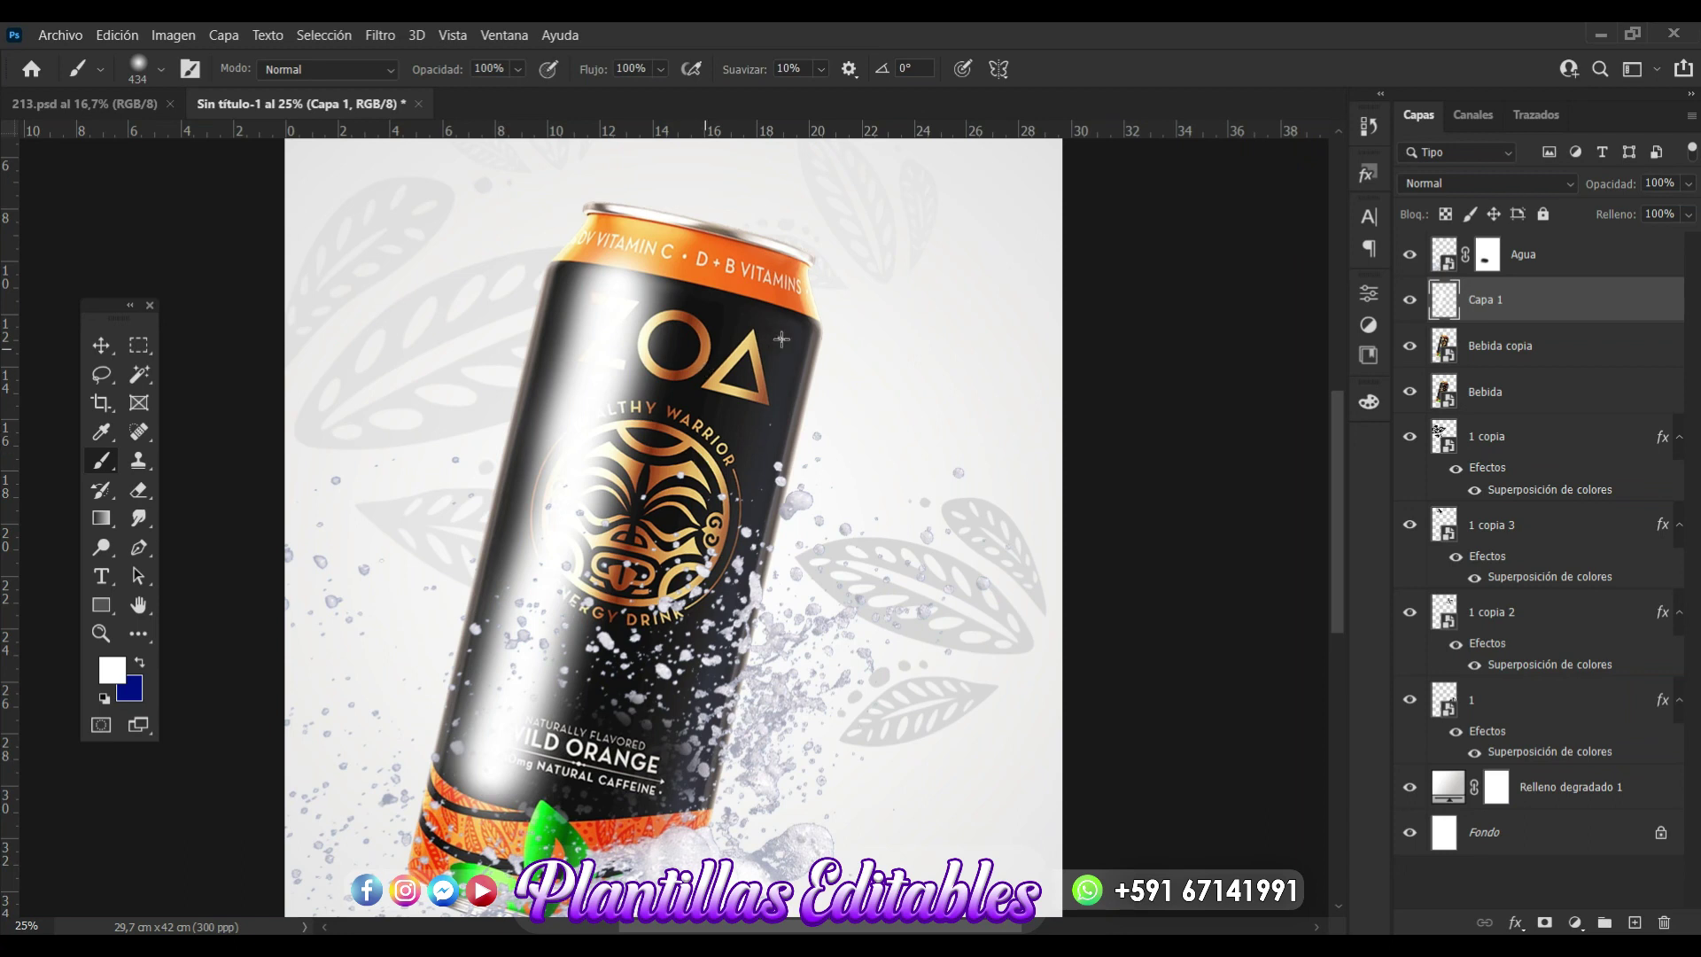
Paint a soft white highlight down the can's right side with a 356 px brush.
click(162, 71)
drag(247, 139, 241, 139)
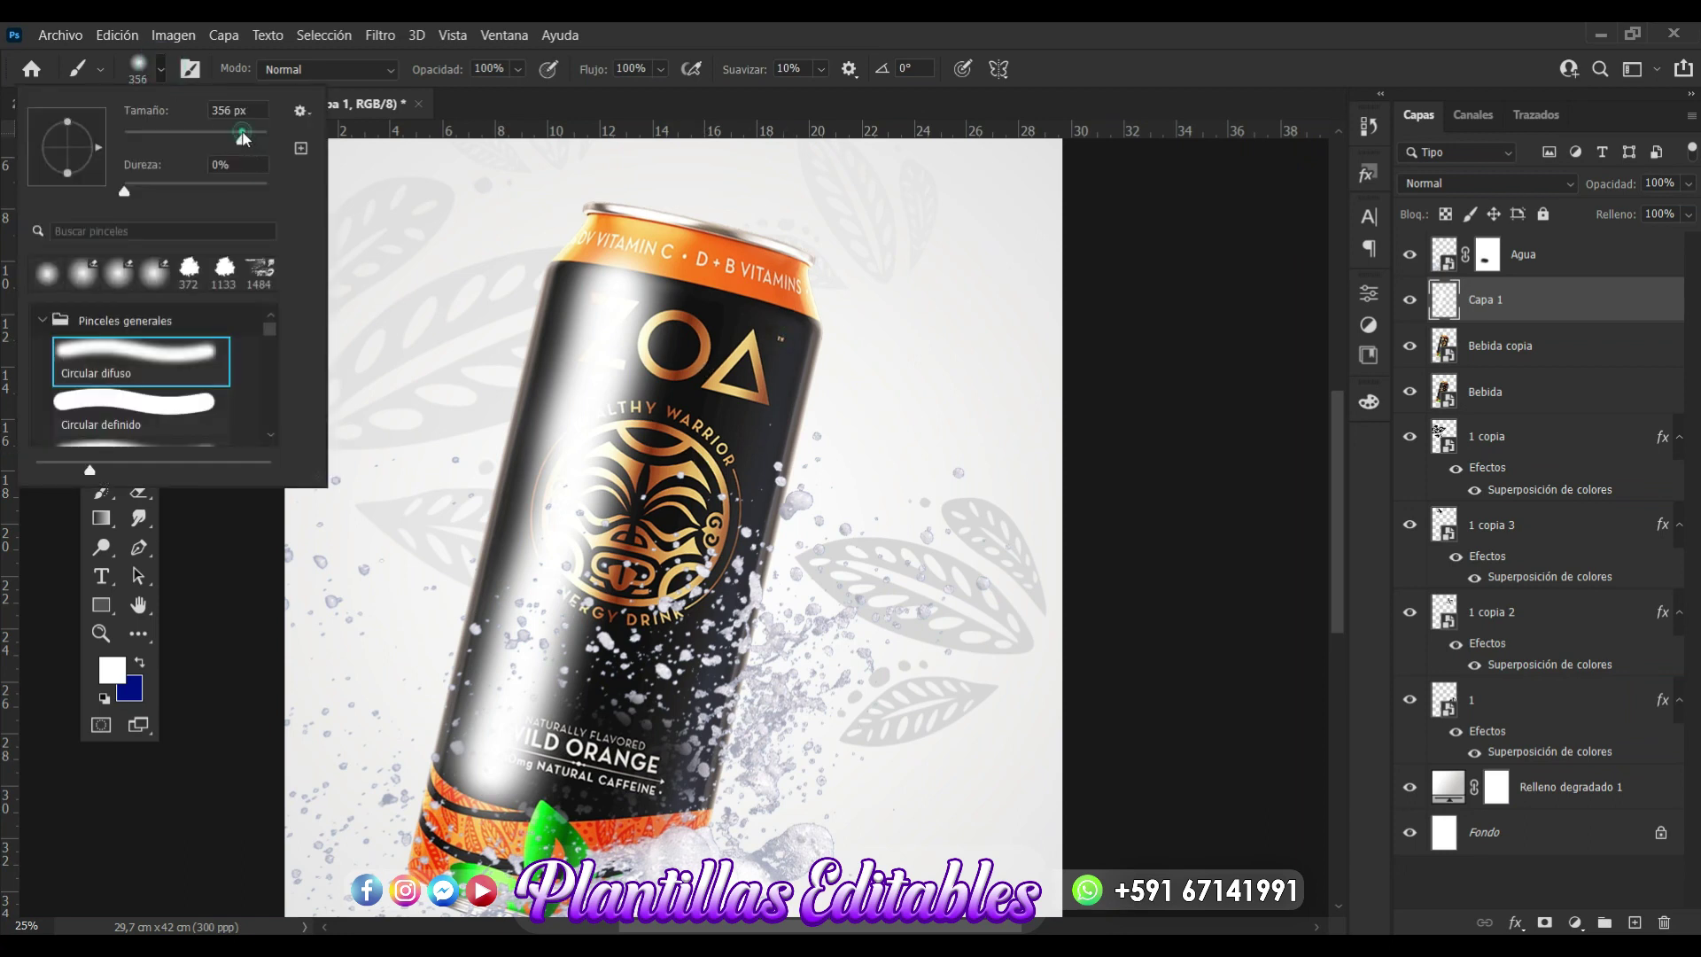
click(782, 316)
drag(782, 317, 676, 813)
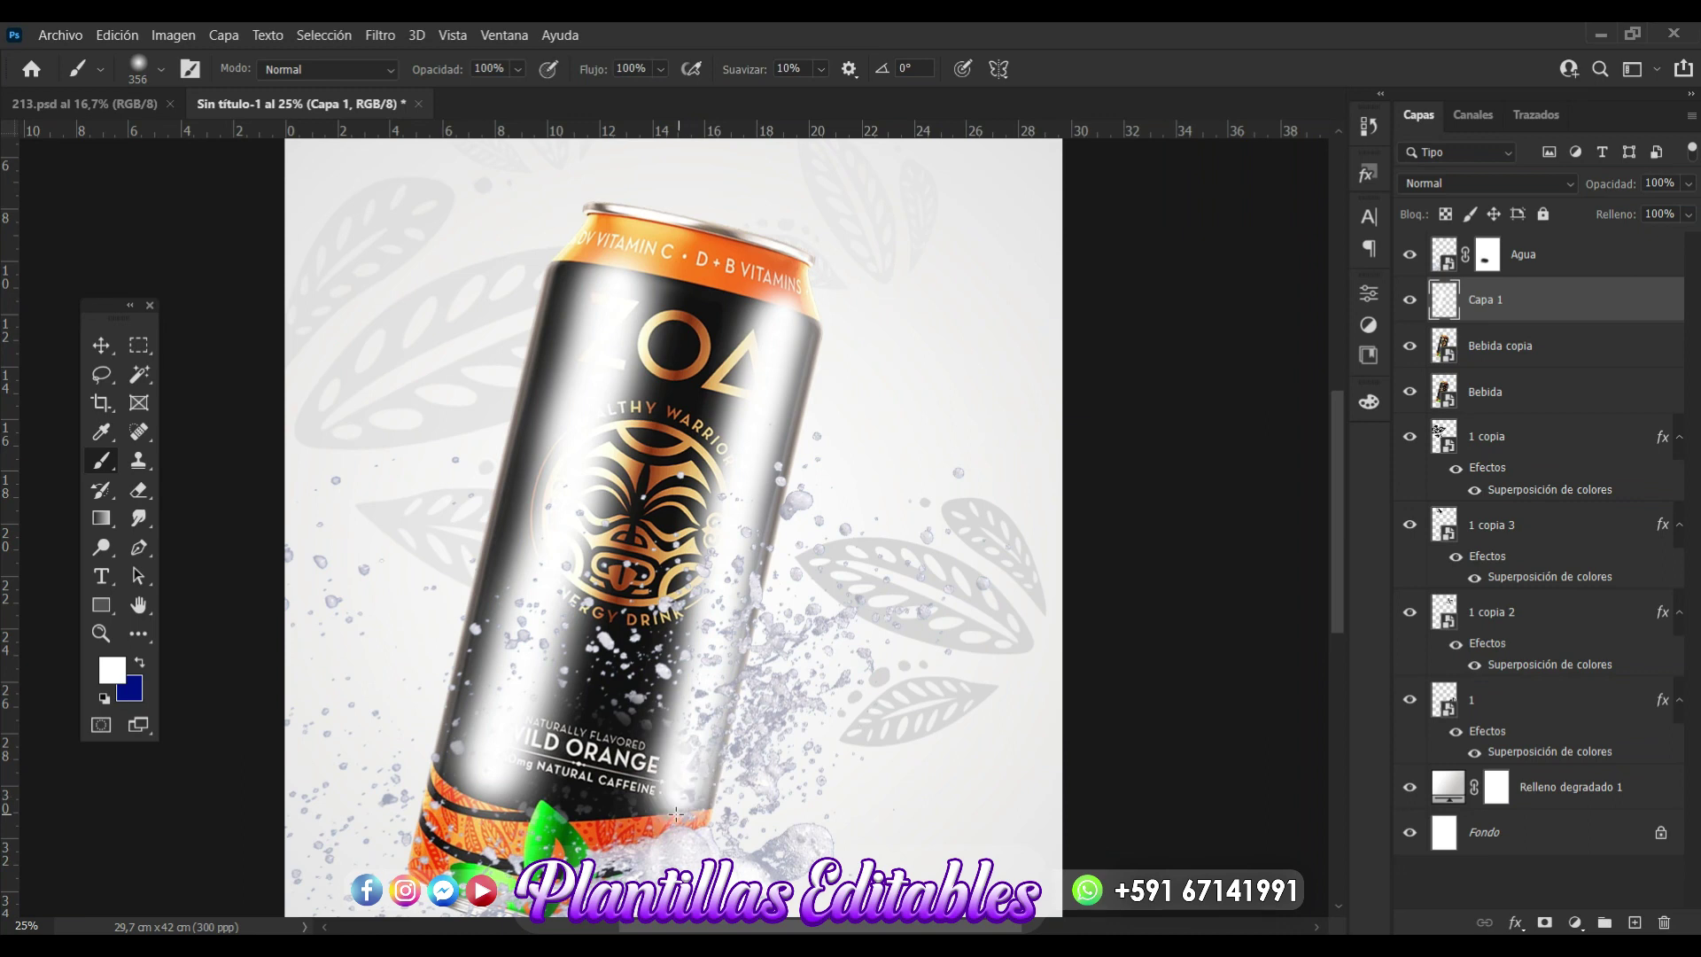
key(Return)
Clip Capa 1 to the Agua splash layer as a clipping mask.
click(101, 352)
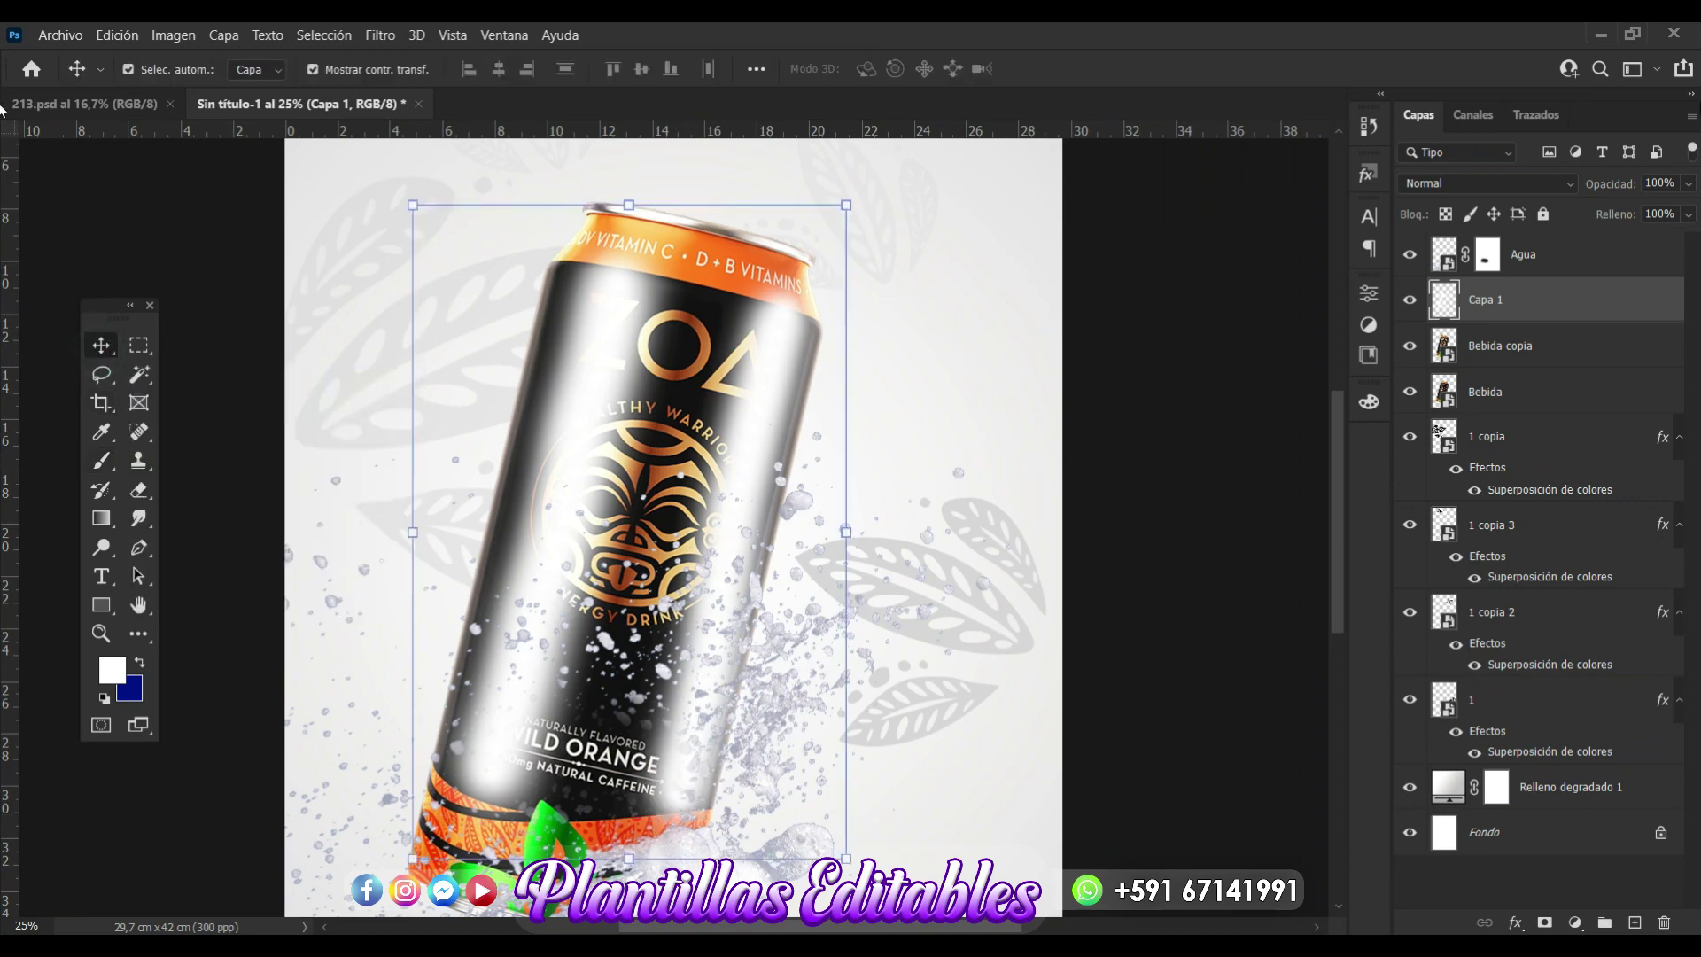
right_click(1535, 305)
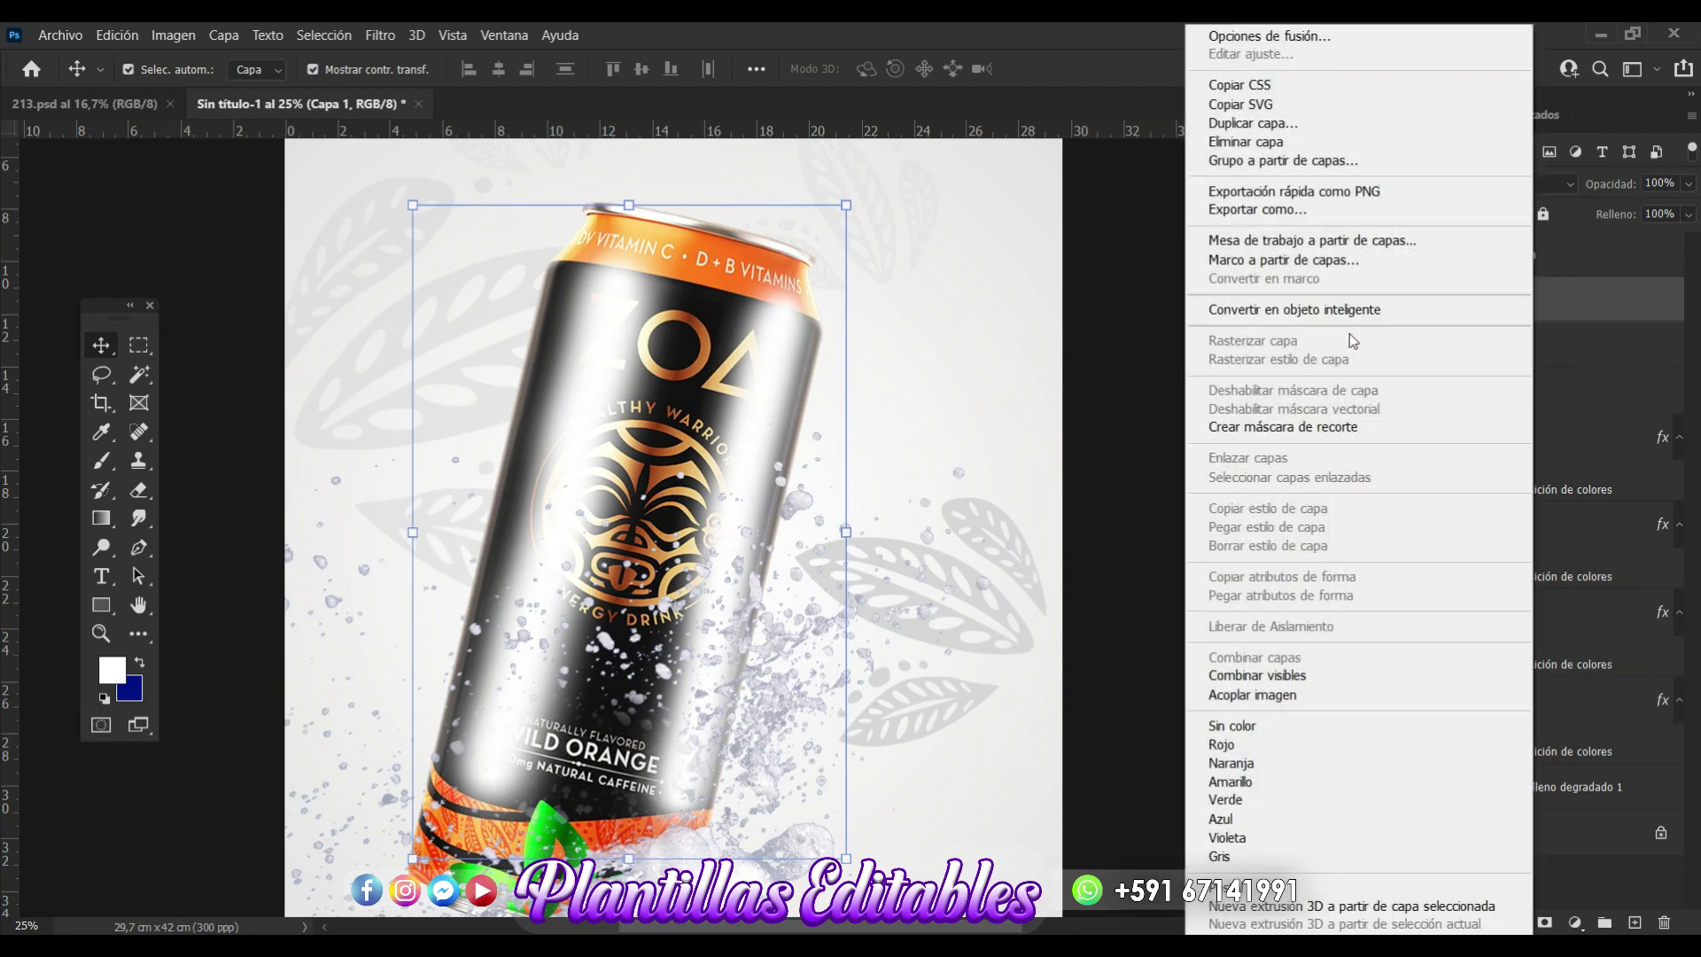
click(1298, 427)
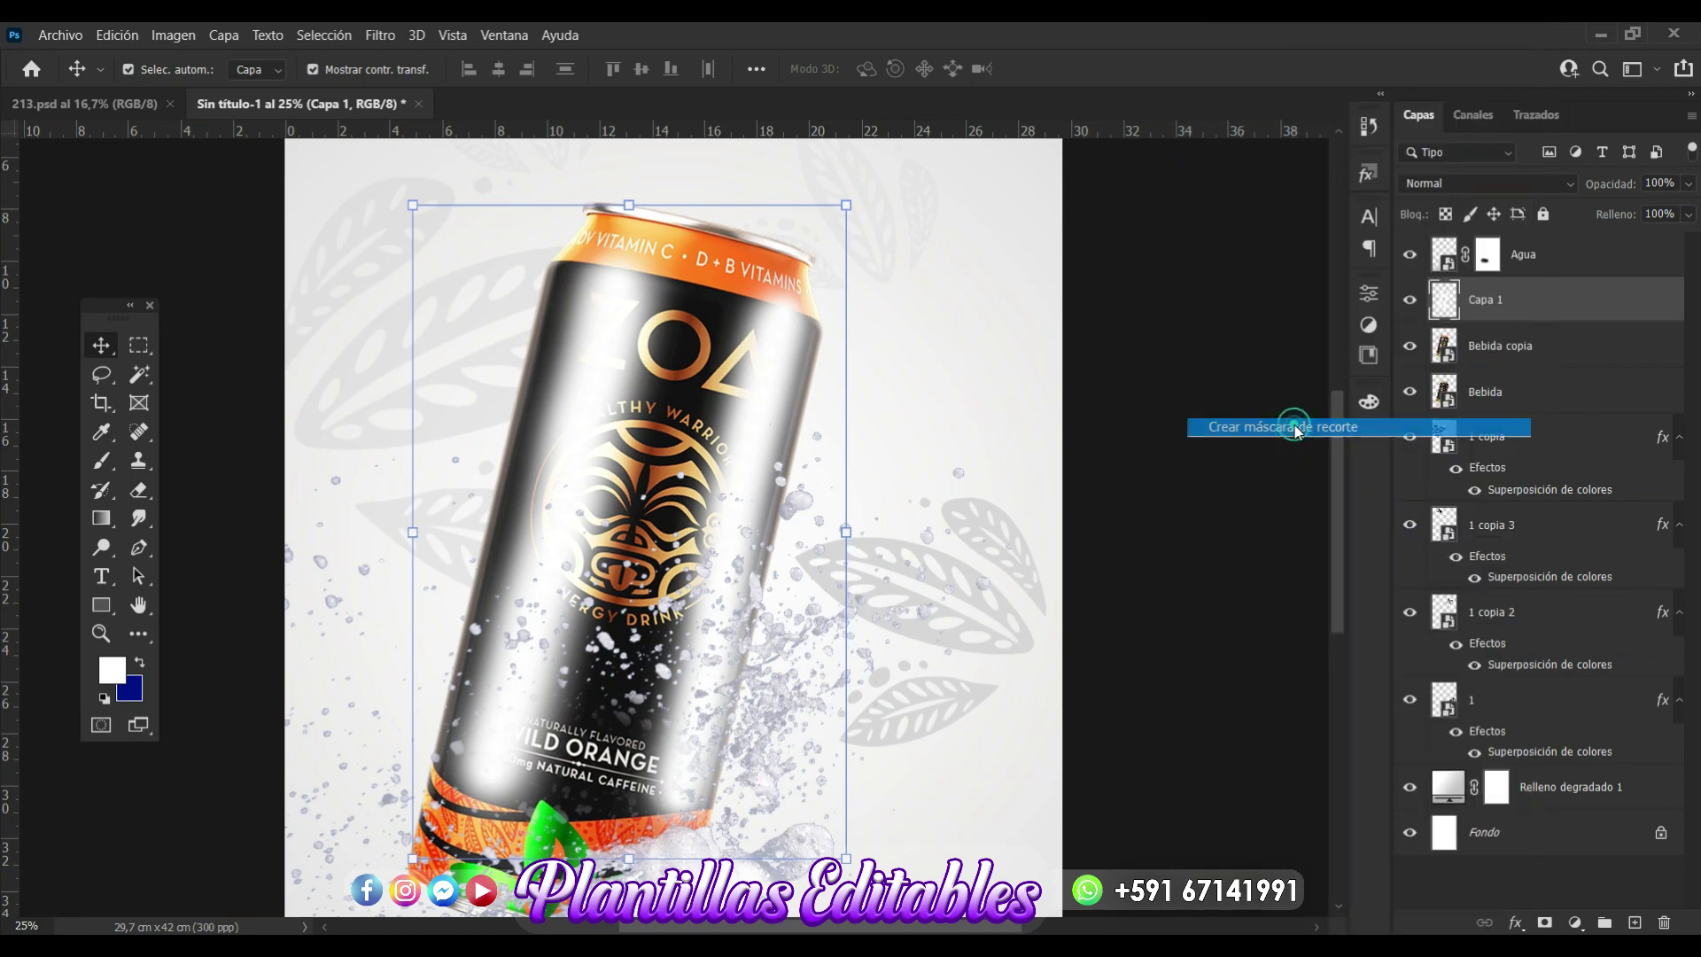
Set Capa 1's opacity to 25% and zoom out and in to check the sheen.
click(1689, 183)
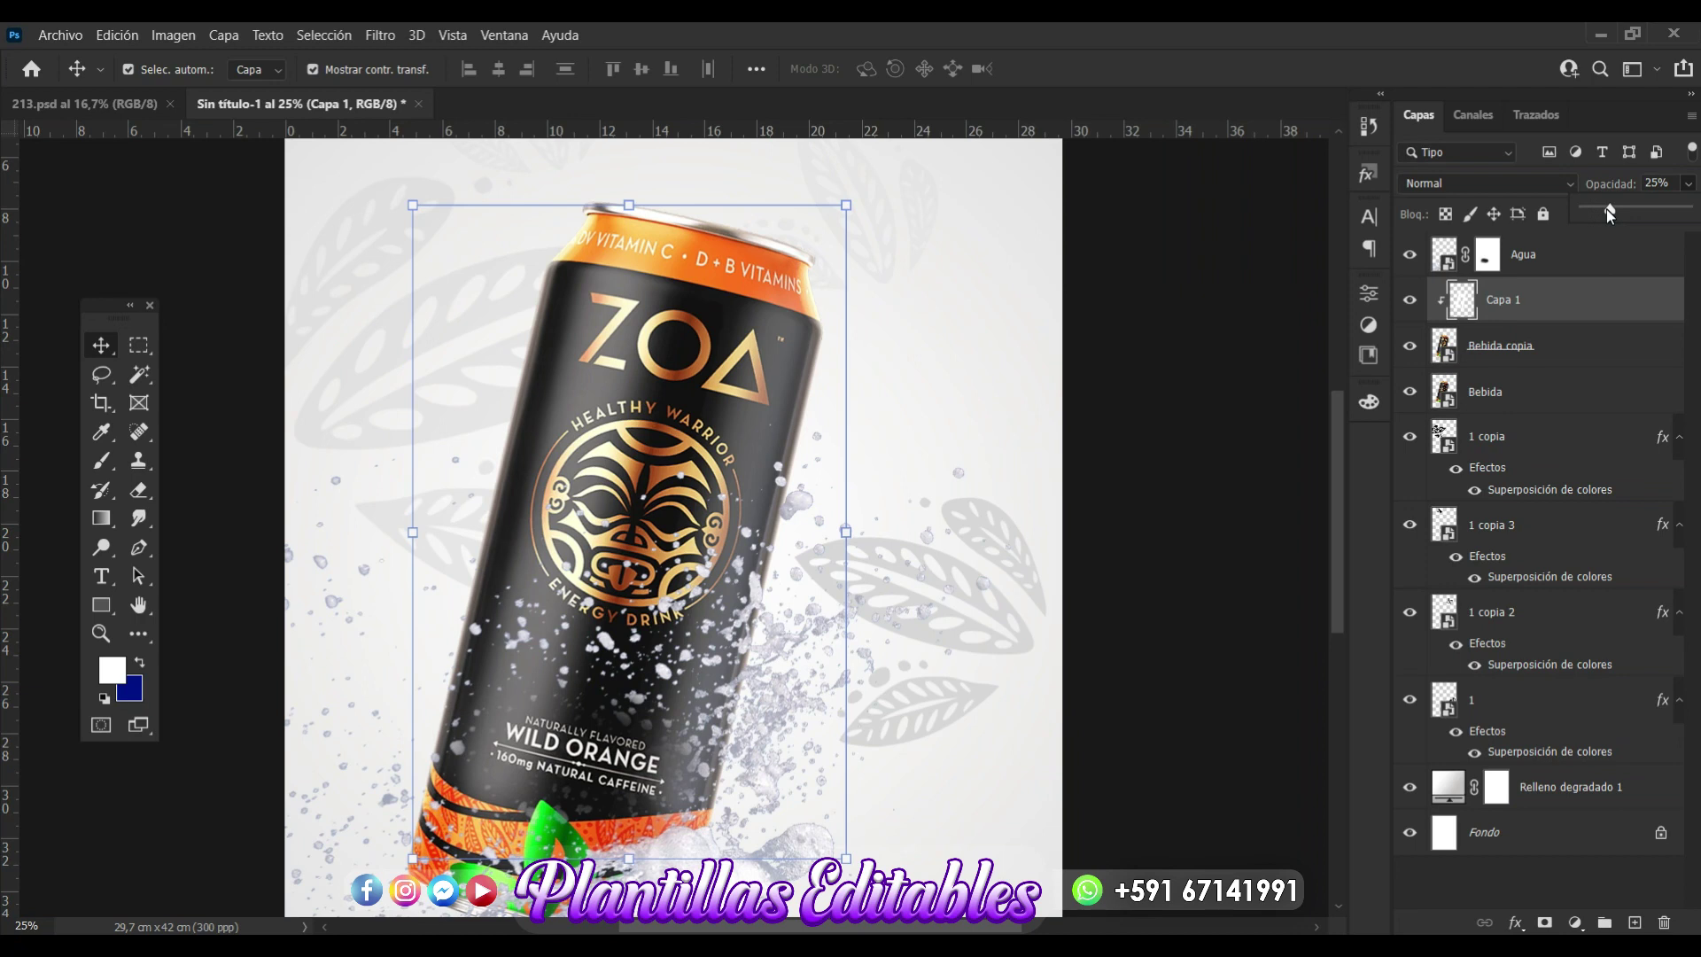
click(1187, 335)
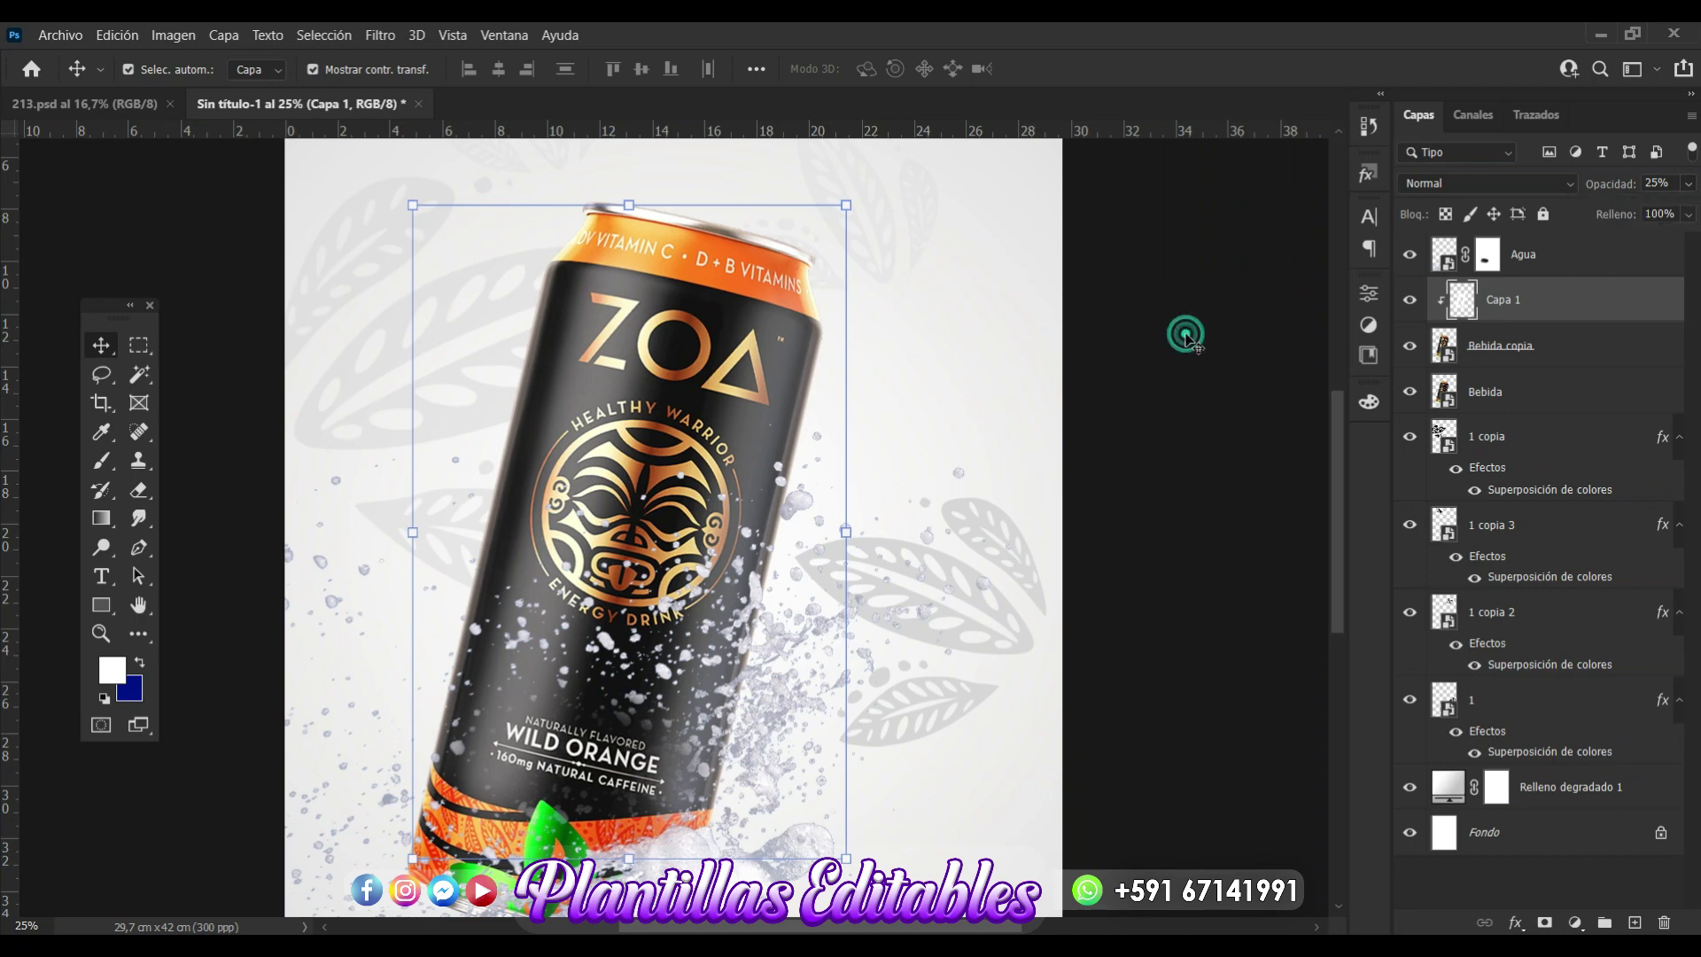
scroll(1218, 493, down, 3)
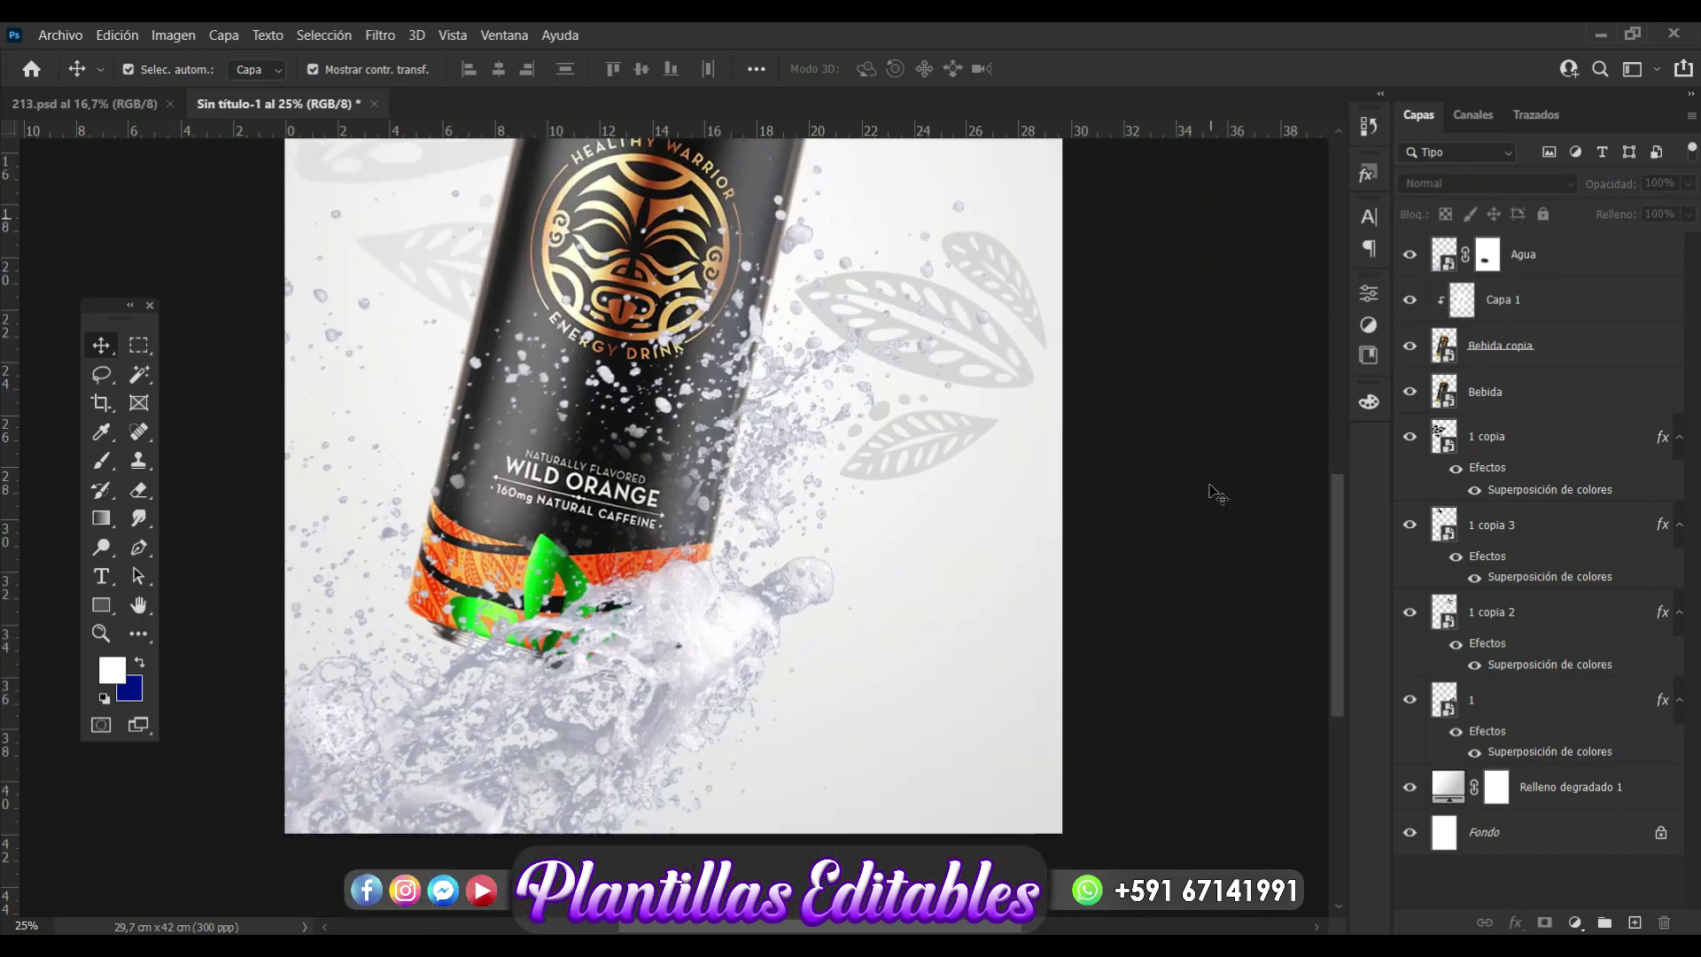
scroll(1218, 493, up, 5)
key(ctrl+minus)
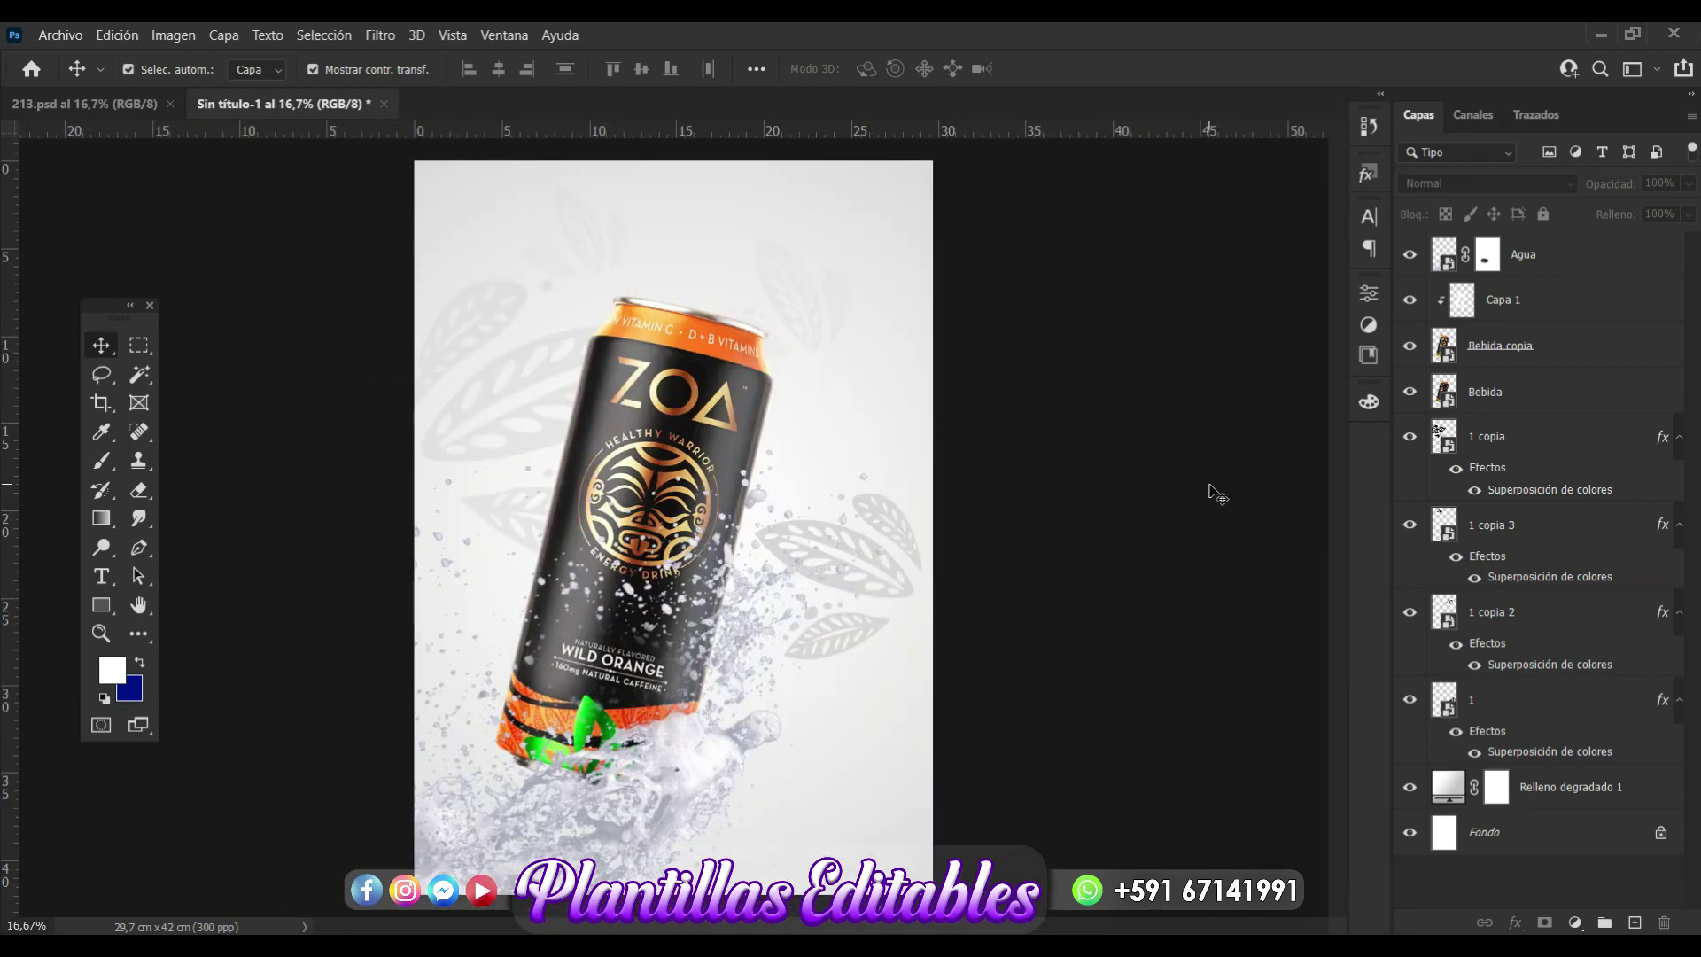
key(ctrl+plus)
scroll(1218, 493, down, 2)
scroll(1218, 493, down, 1)
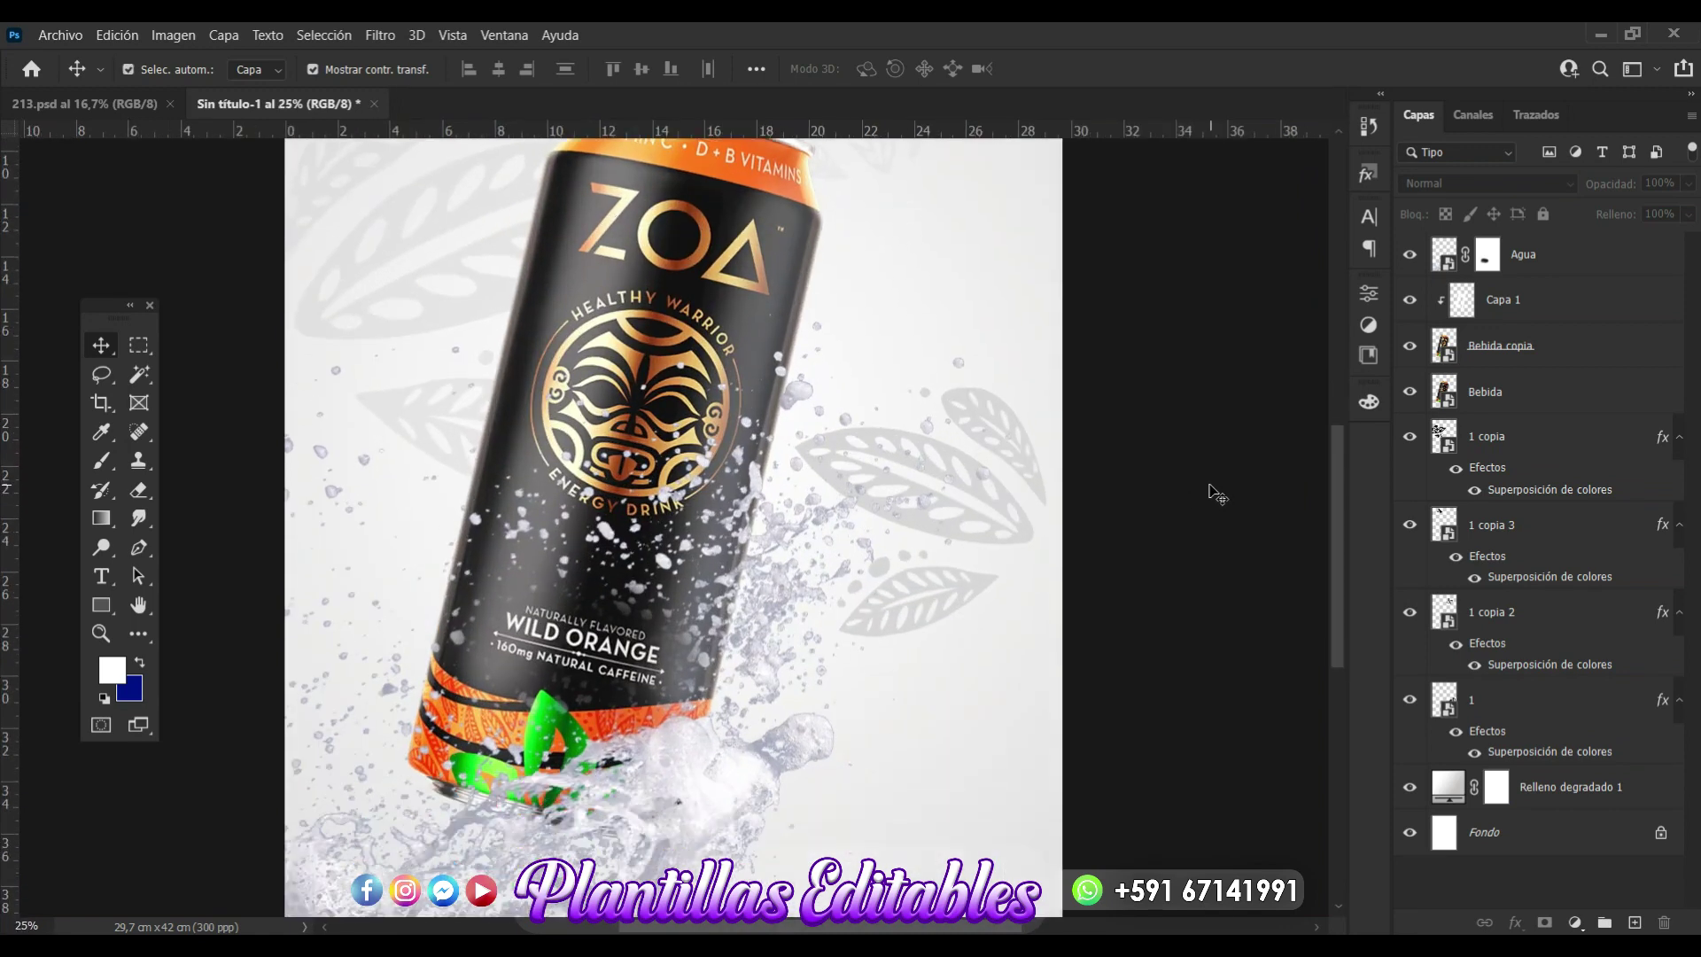
With Agua selected, draw an ellipse circle beside the can's lower half.
click(1568, 254)
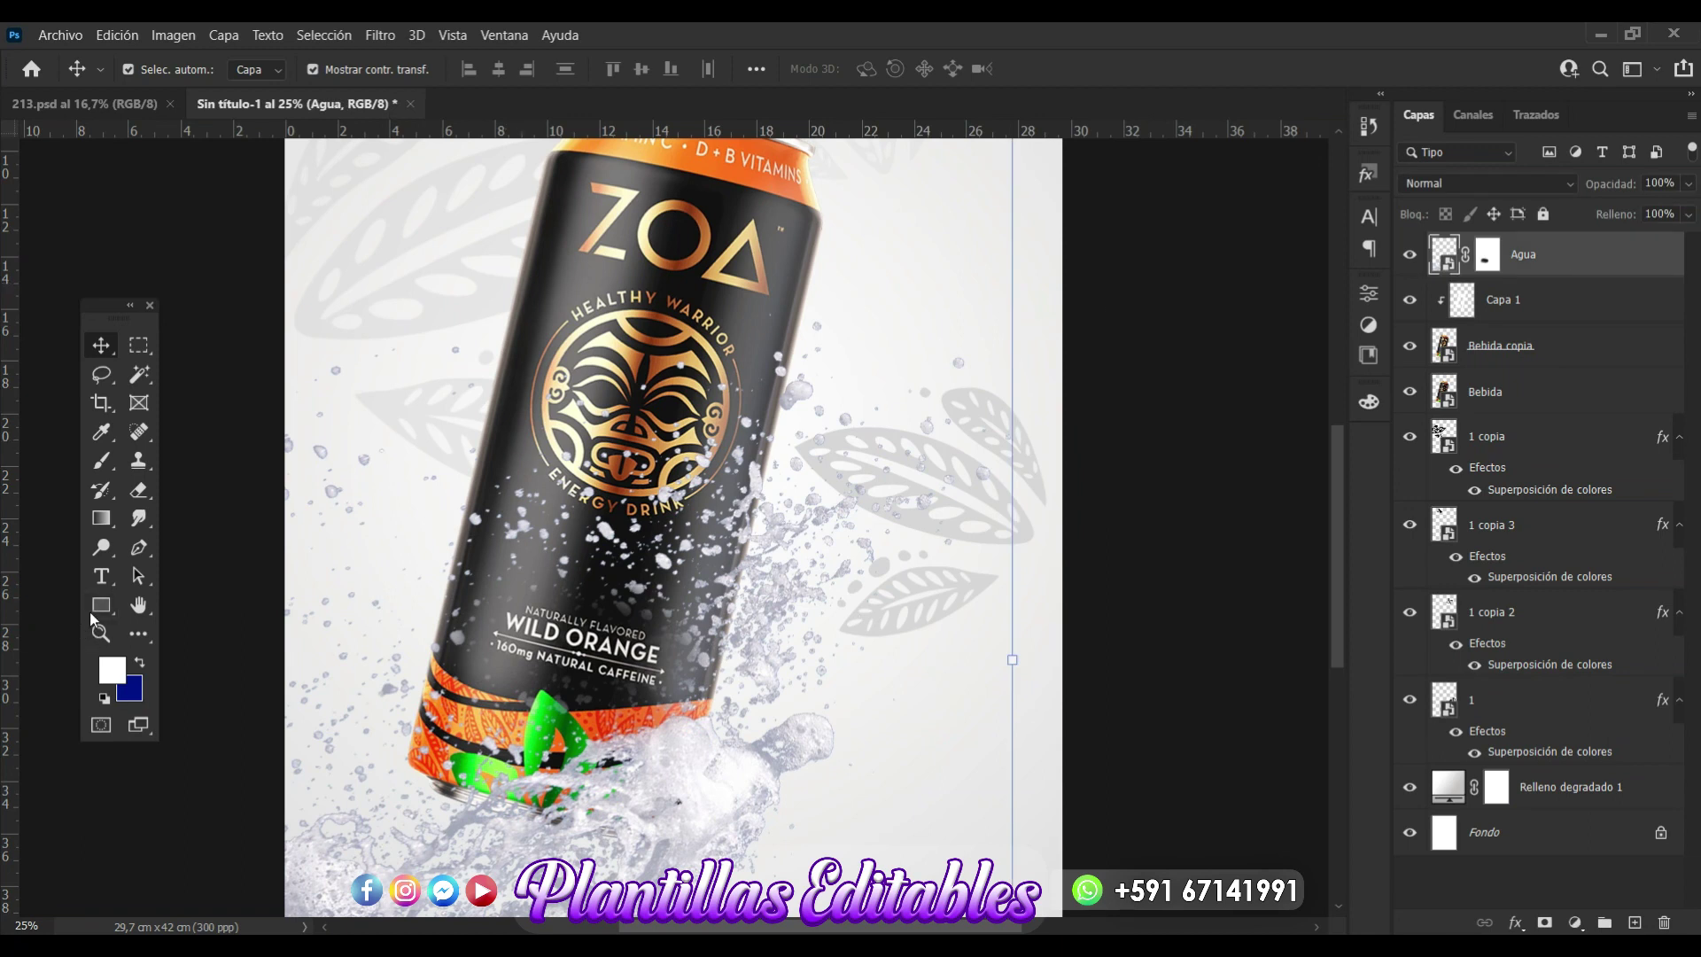
click(98, 604)
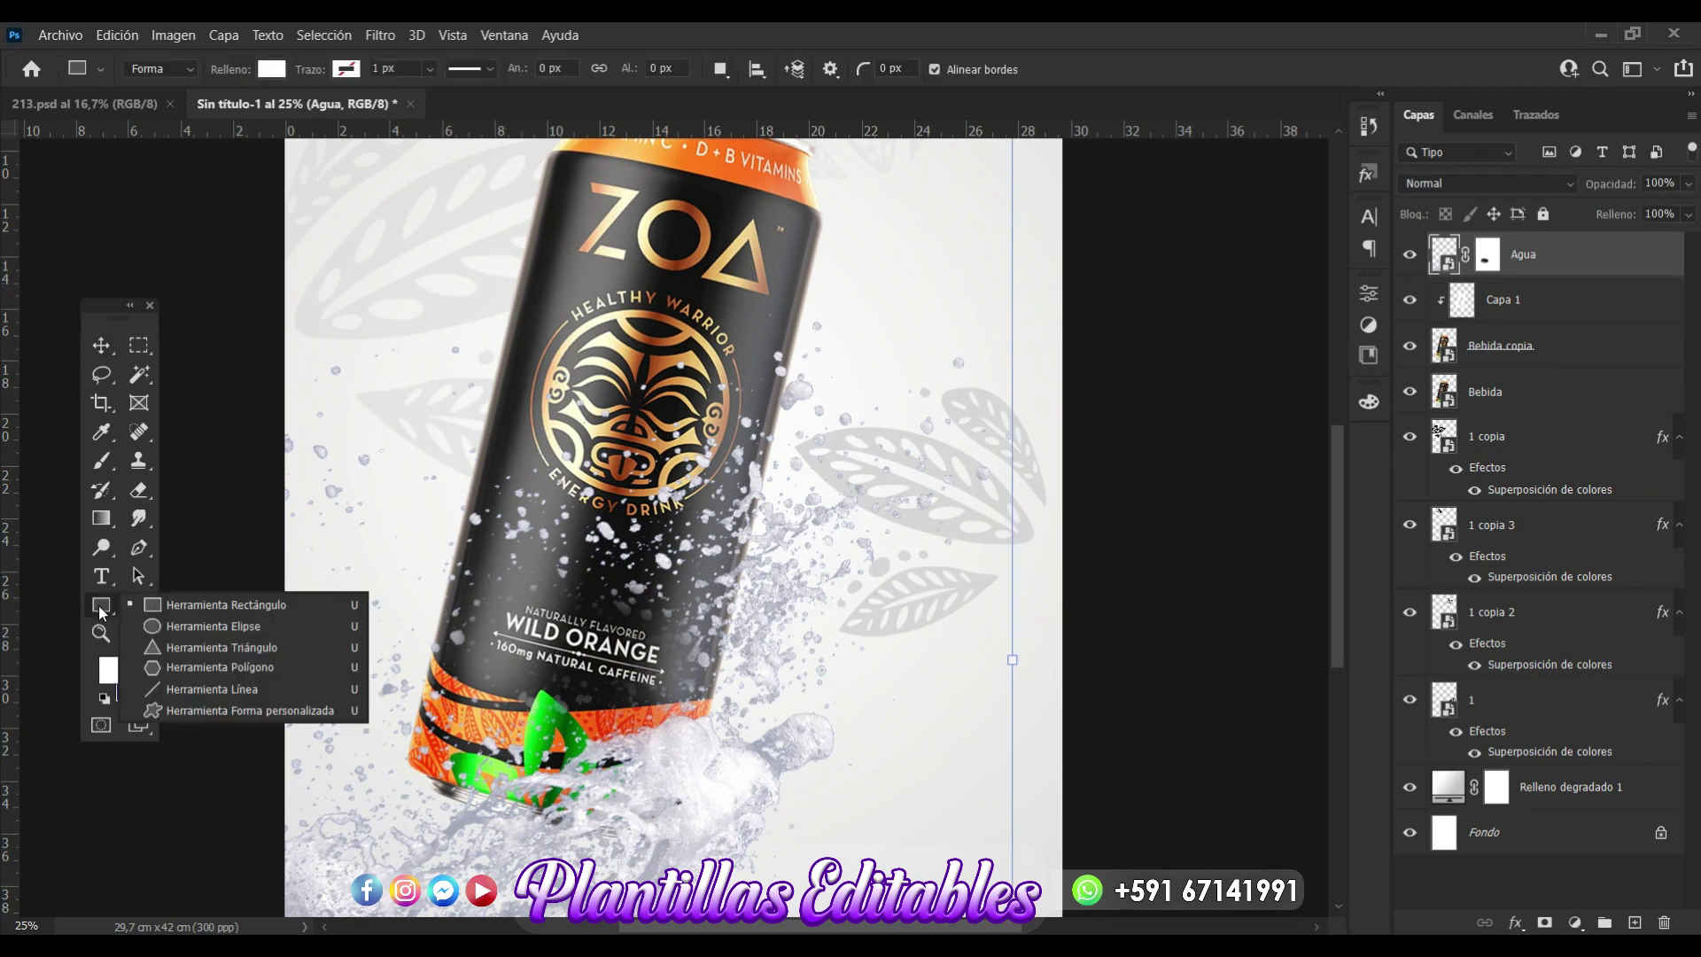
click(165, 626)
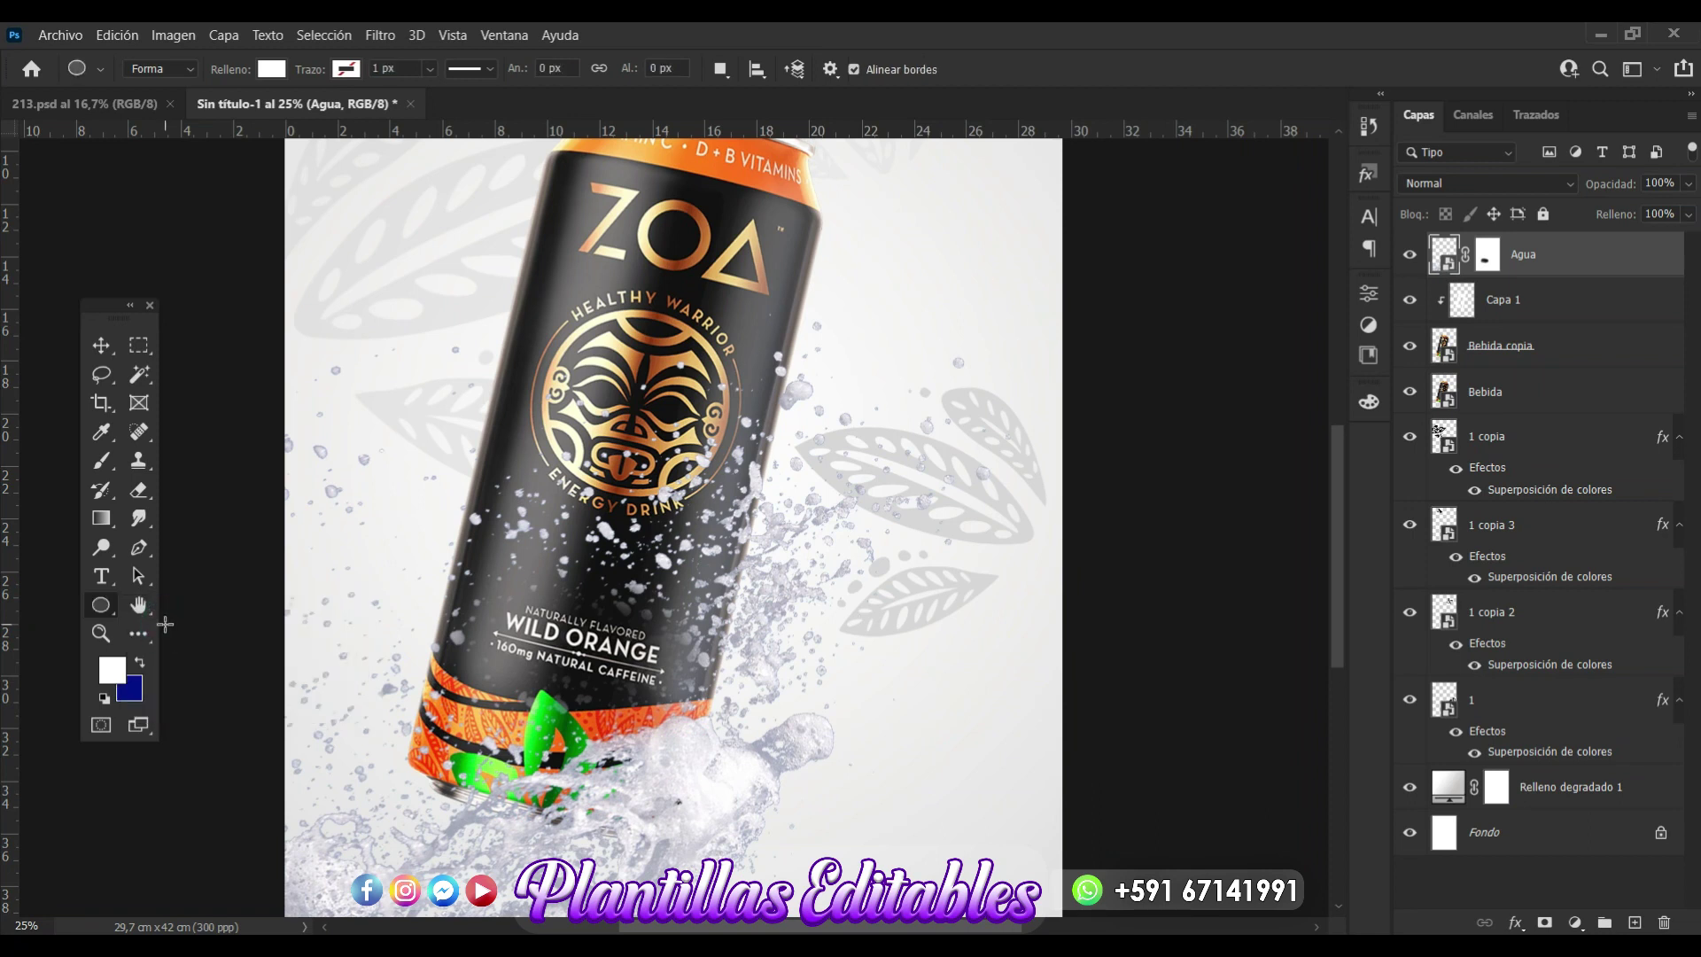
drag(825, 574, 990, 725)
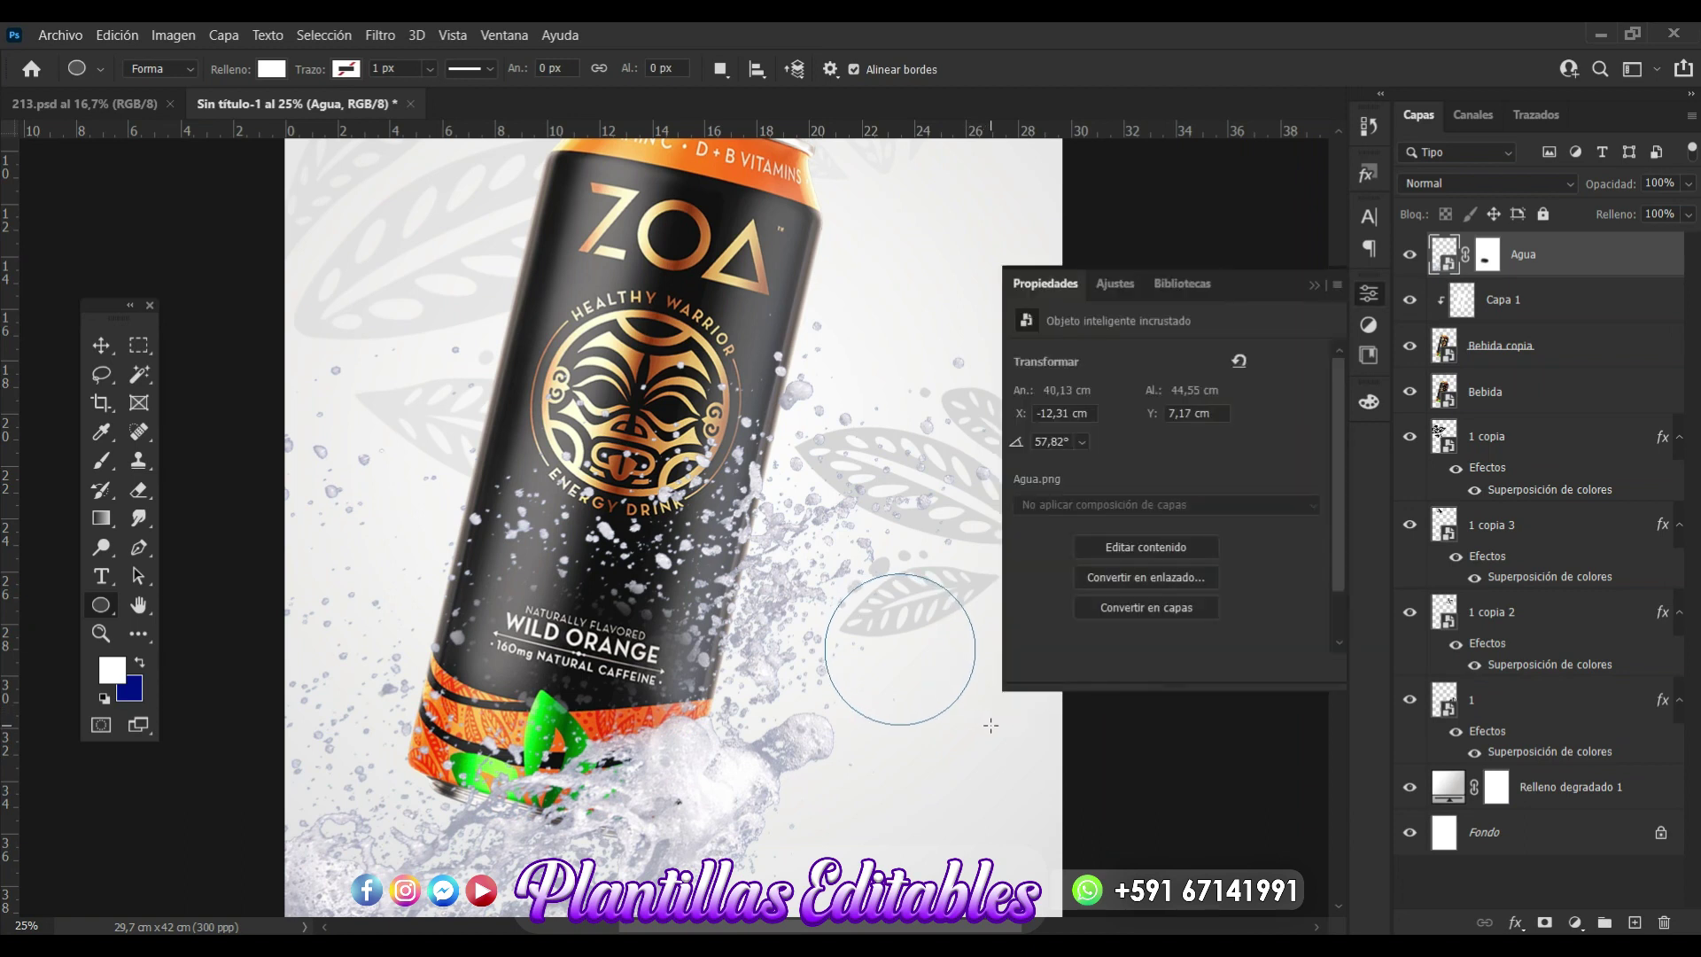
key(Return)
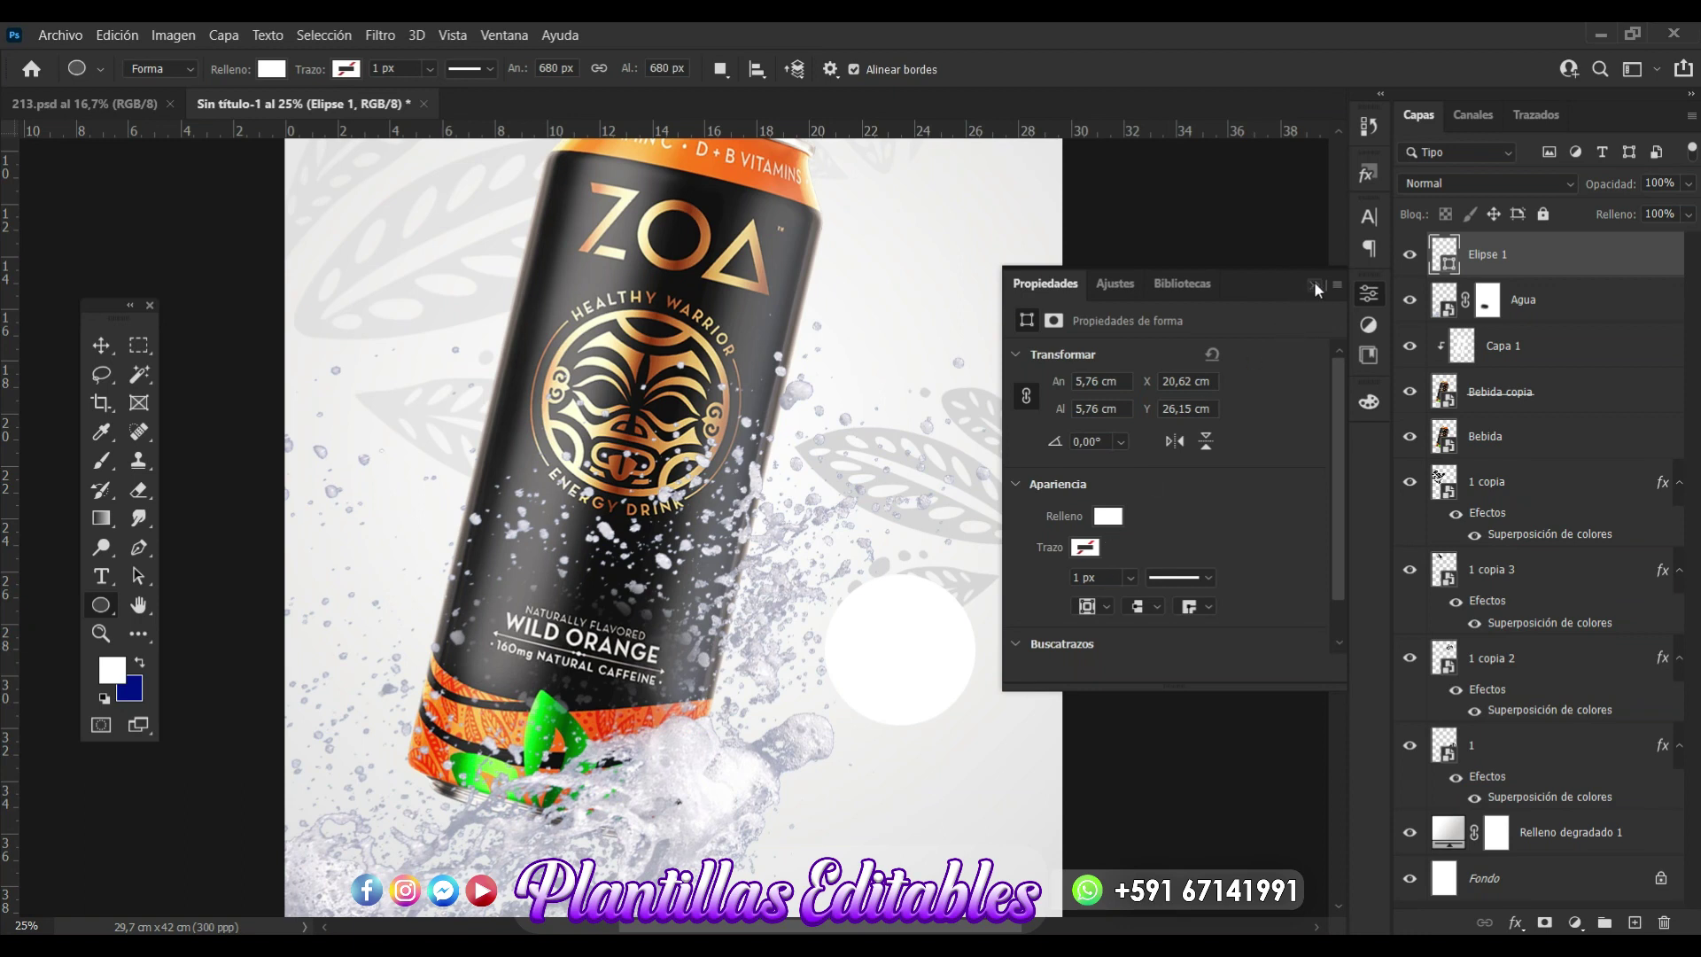
click(1314, 281)
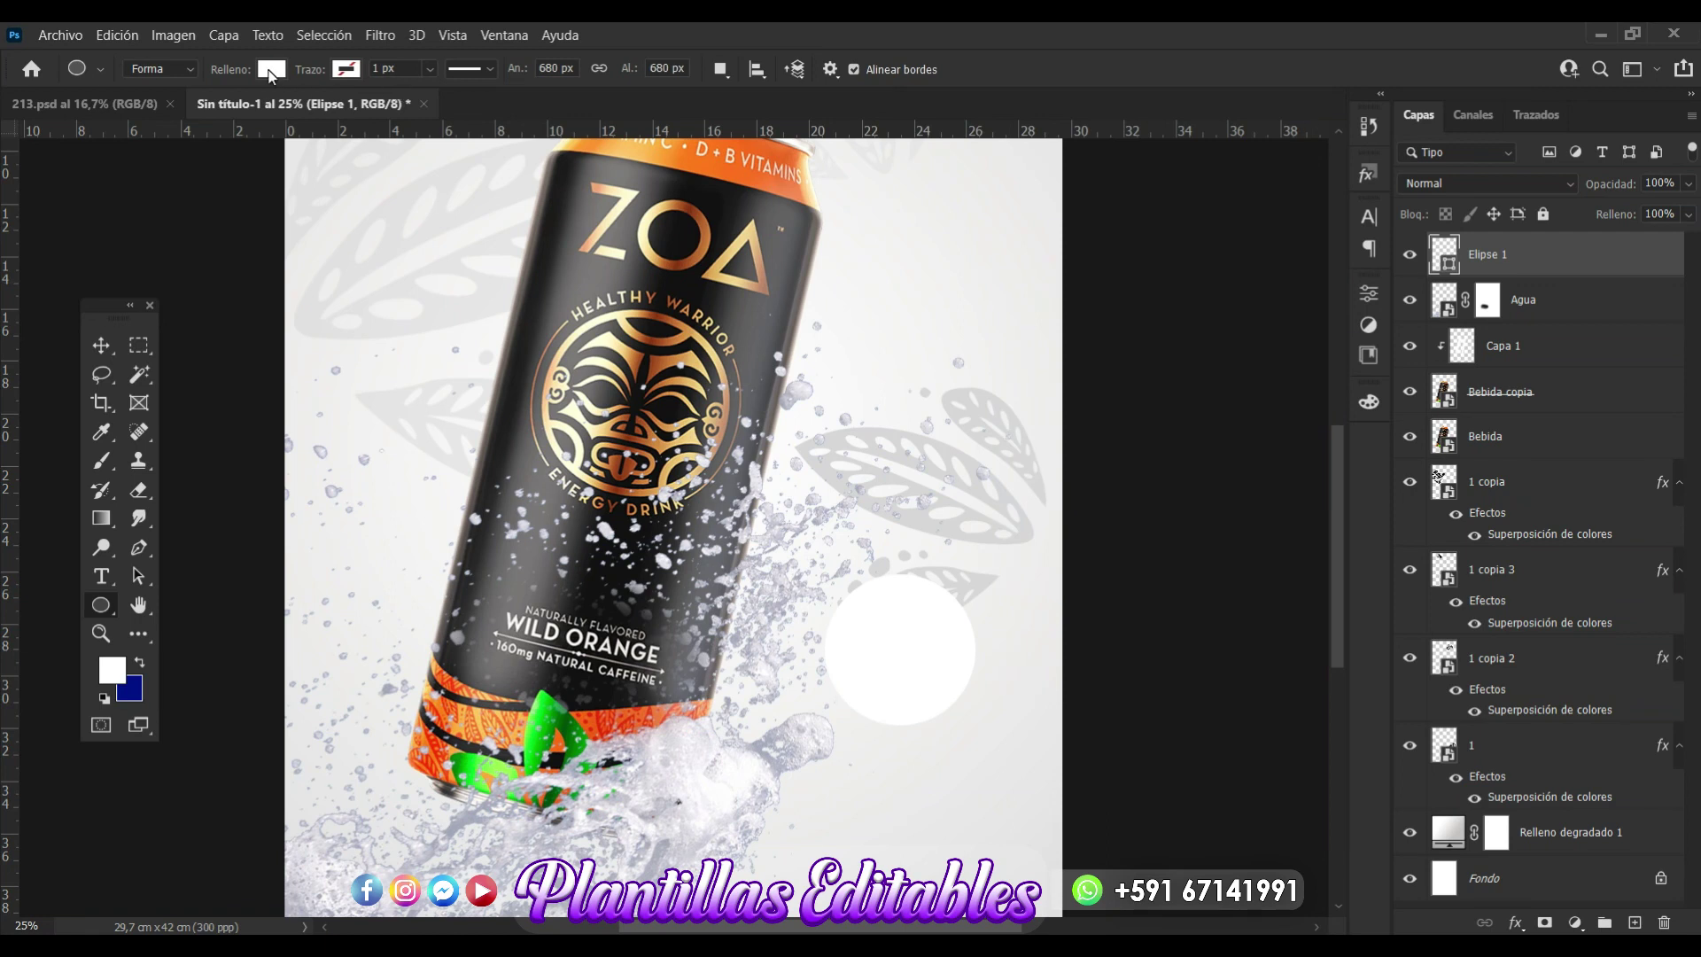
Set the circle's fill colour to black, 000000.
click(270, 69)
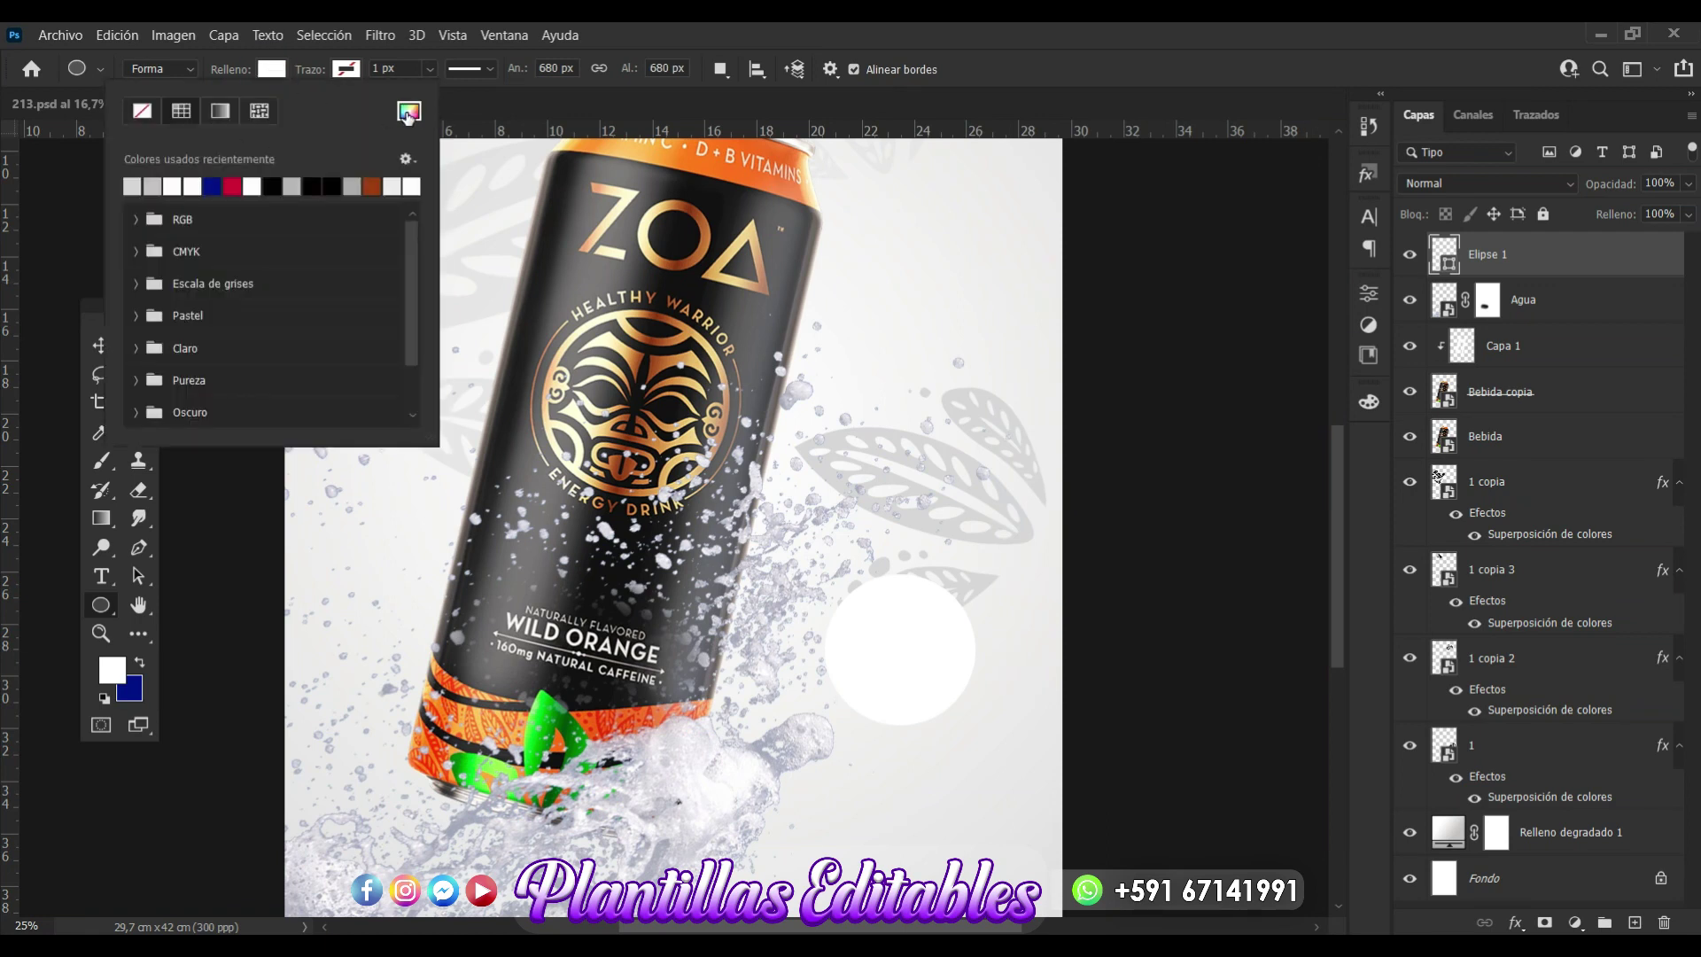
click(411, 112)
text(000000)
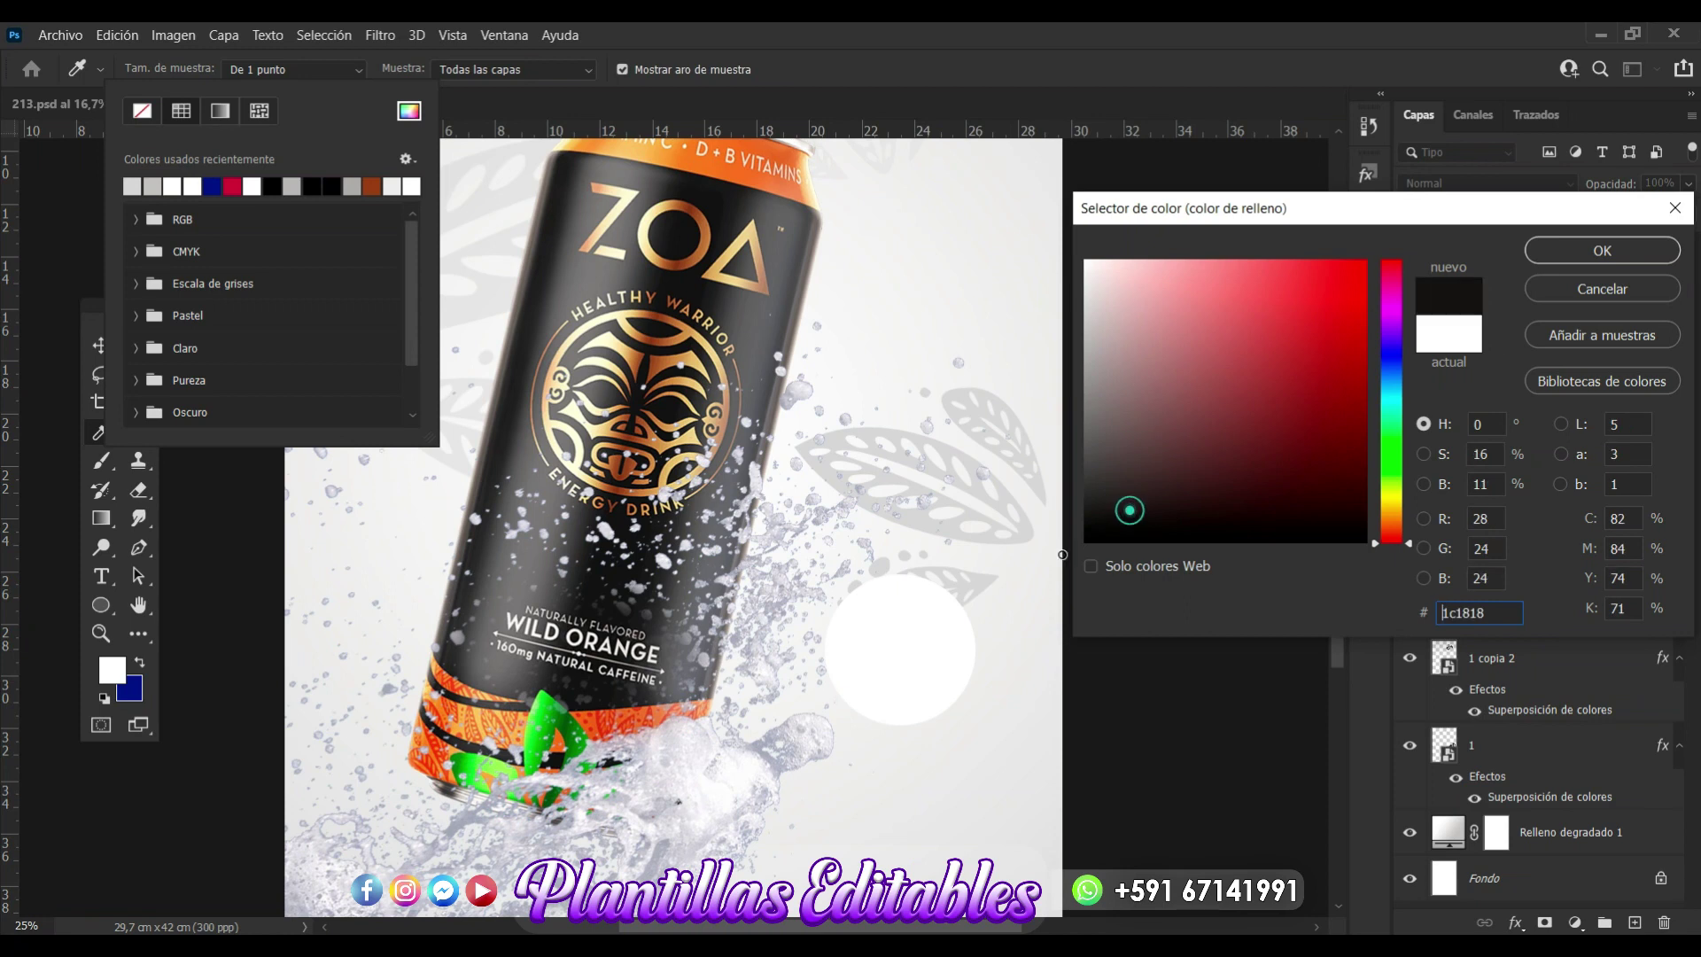
click(1615, 255)
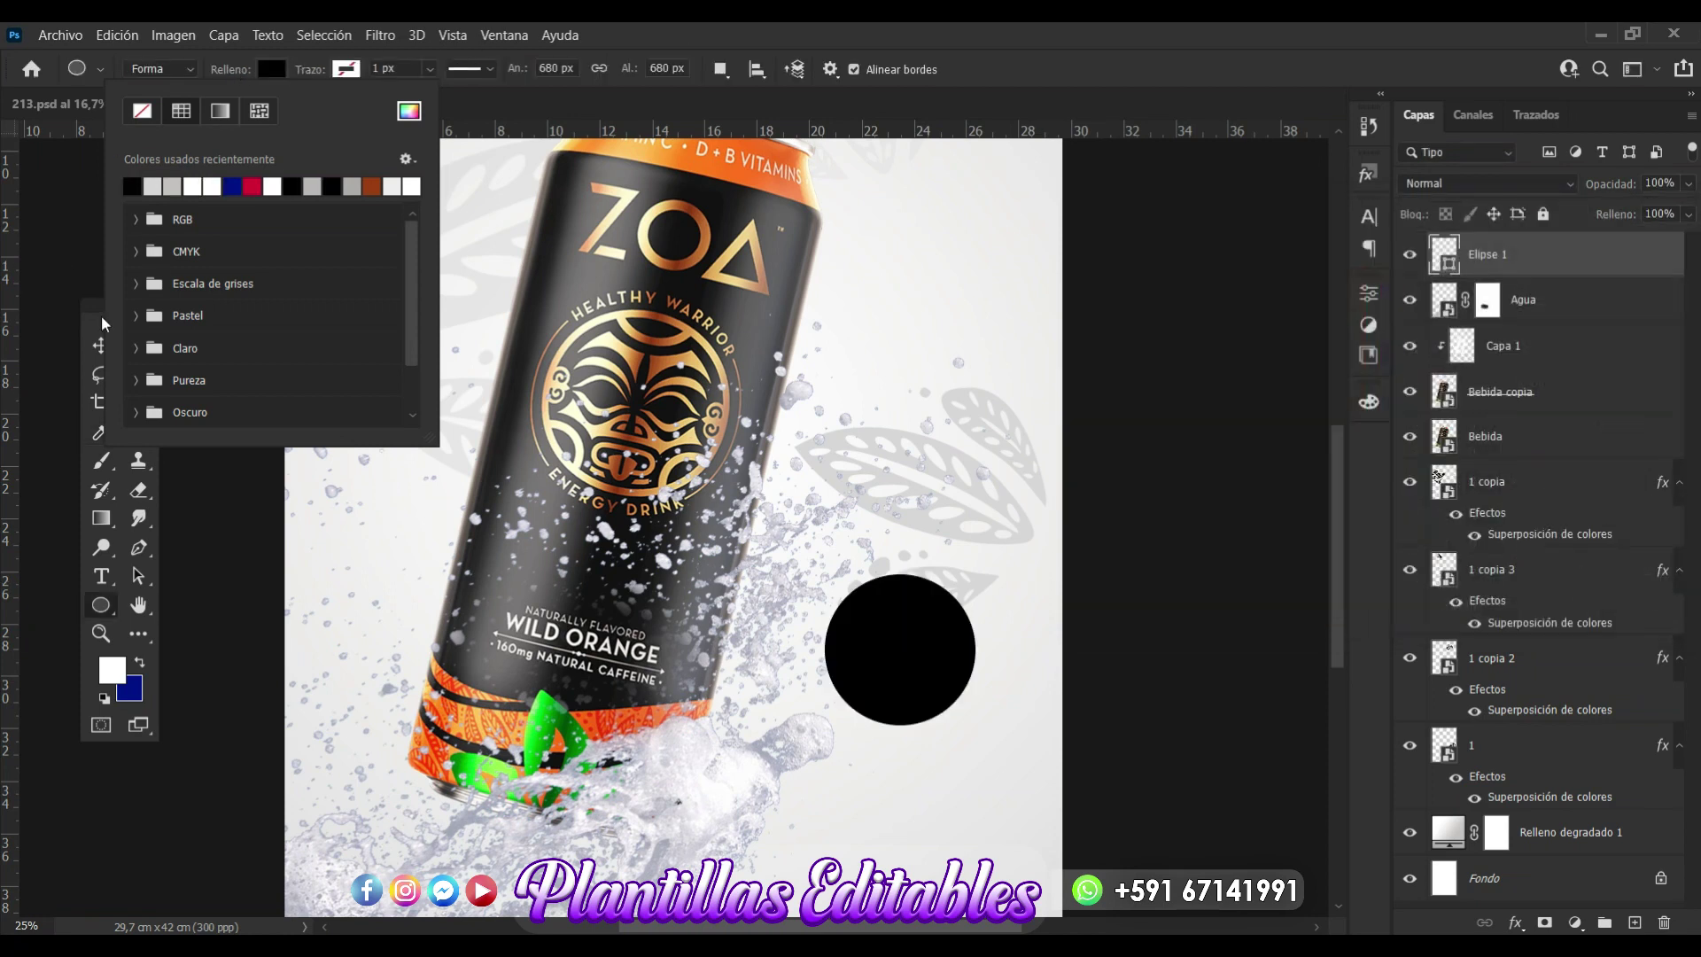
click(100, 342)
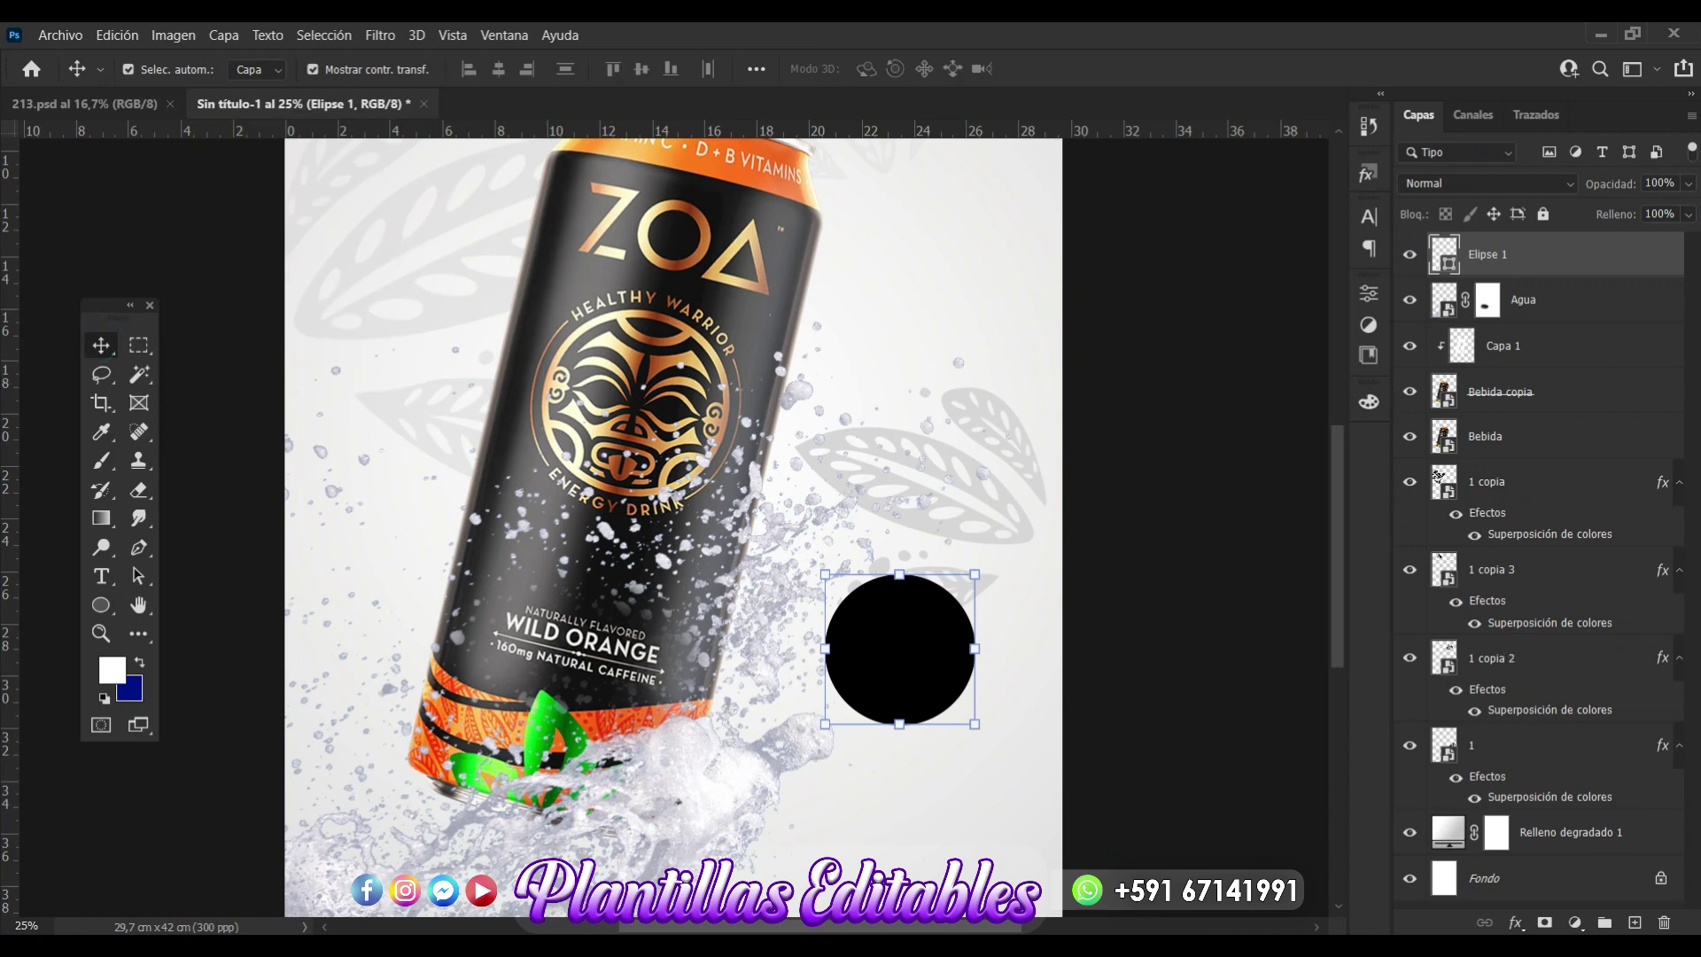
Add a Stroke layer effect to the circle in colour f5f3f3, about 68 px thick.
click(1518, 925)
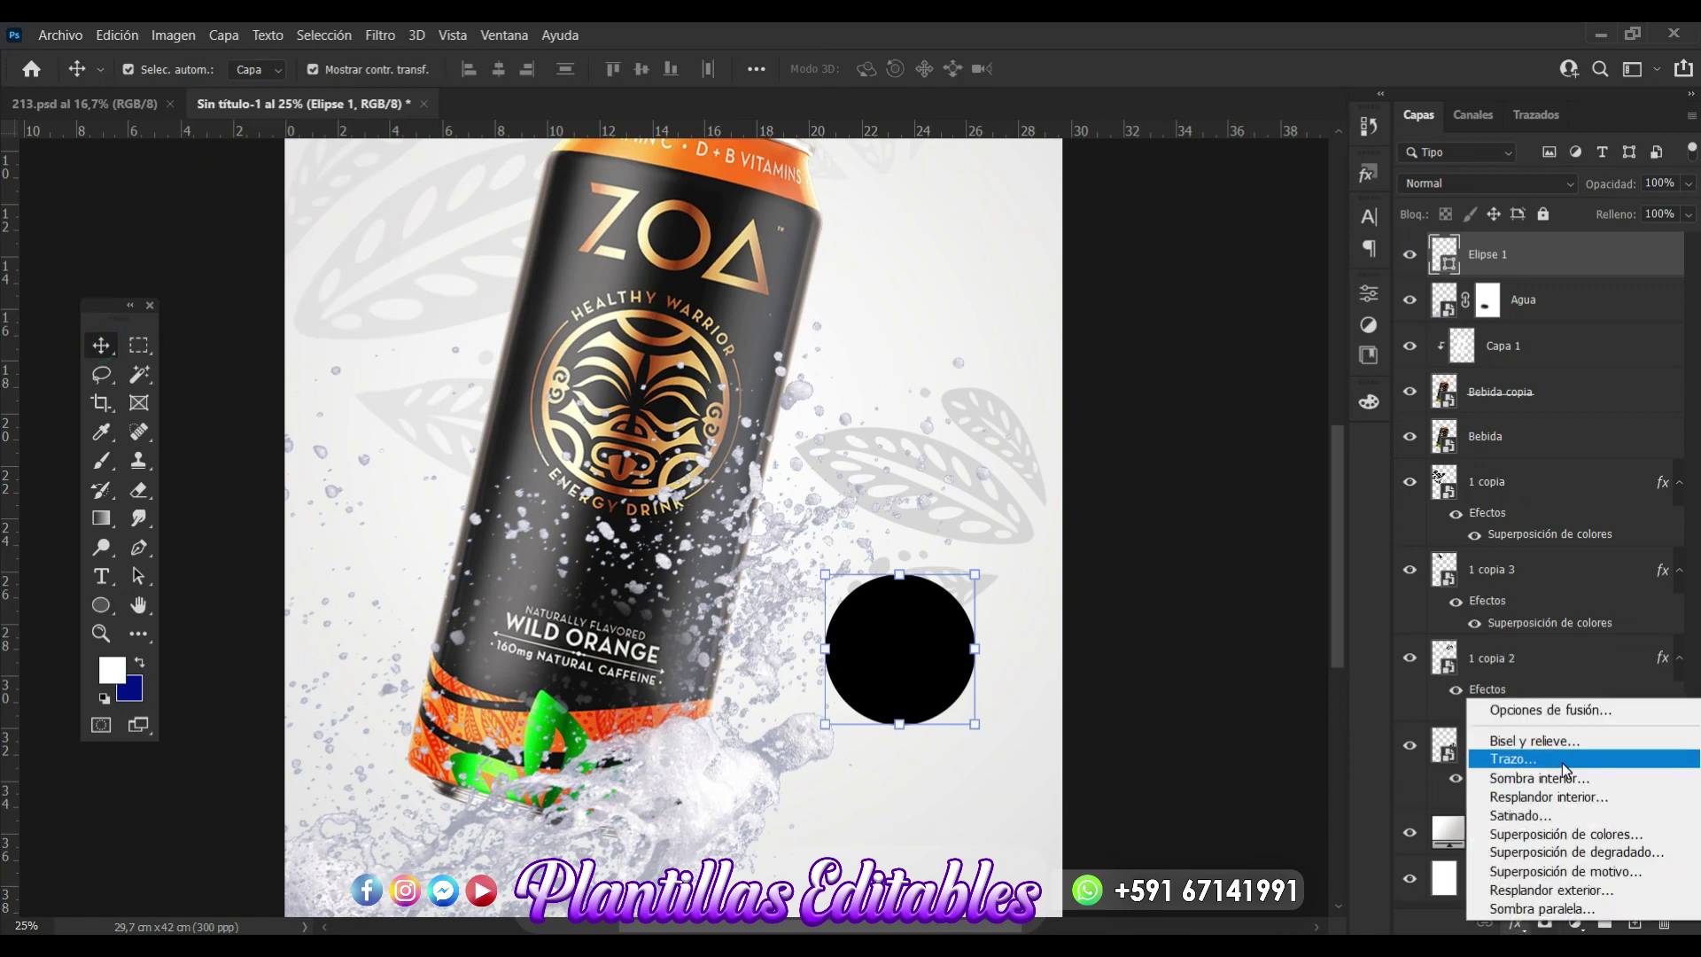
click(1560, 763)
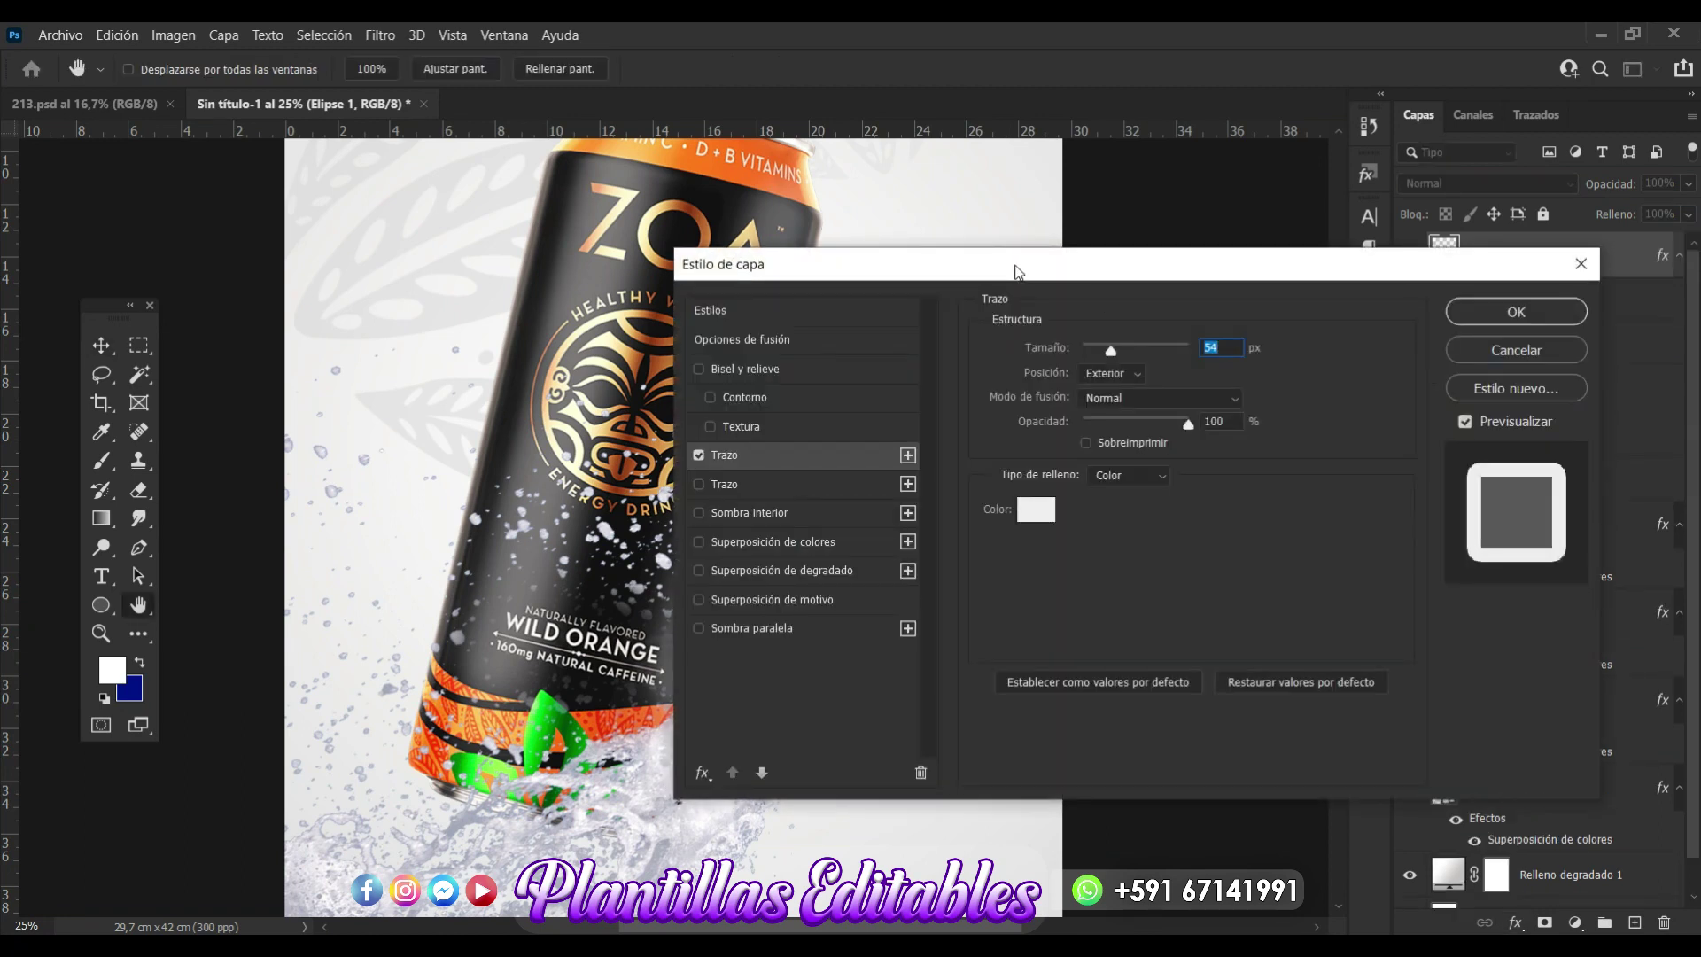
drag(1017, 268, 1250, 46)
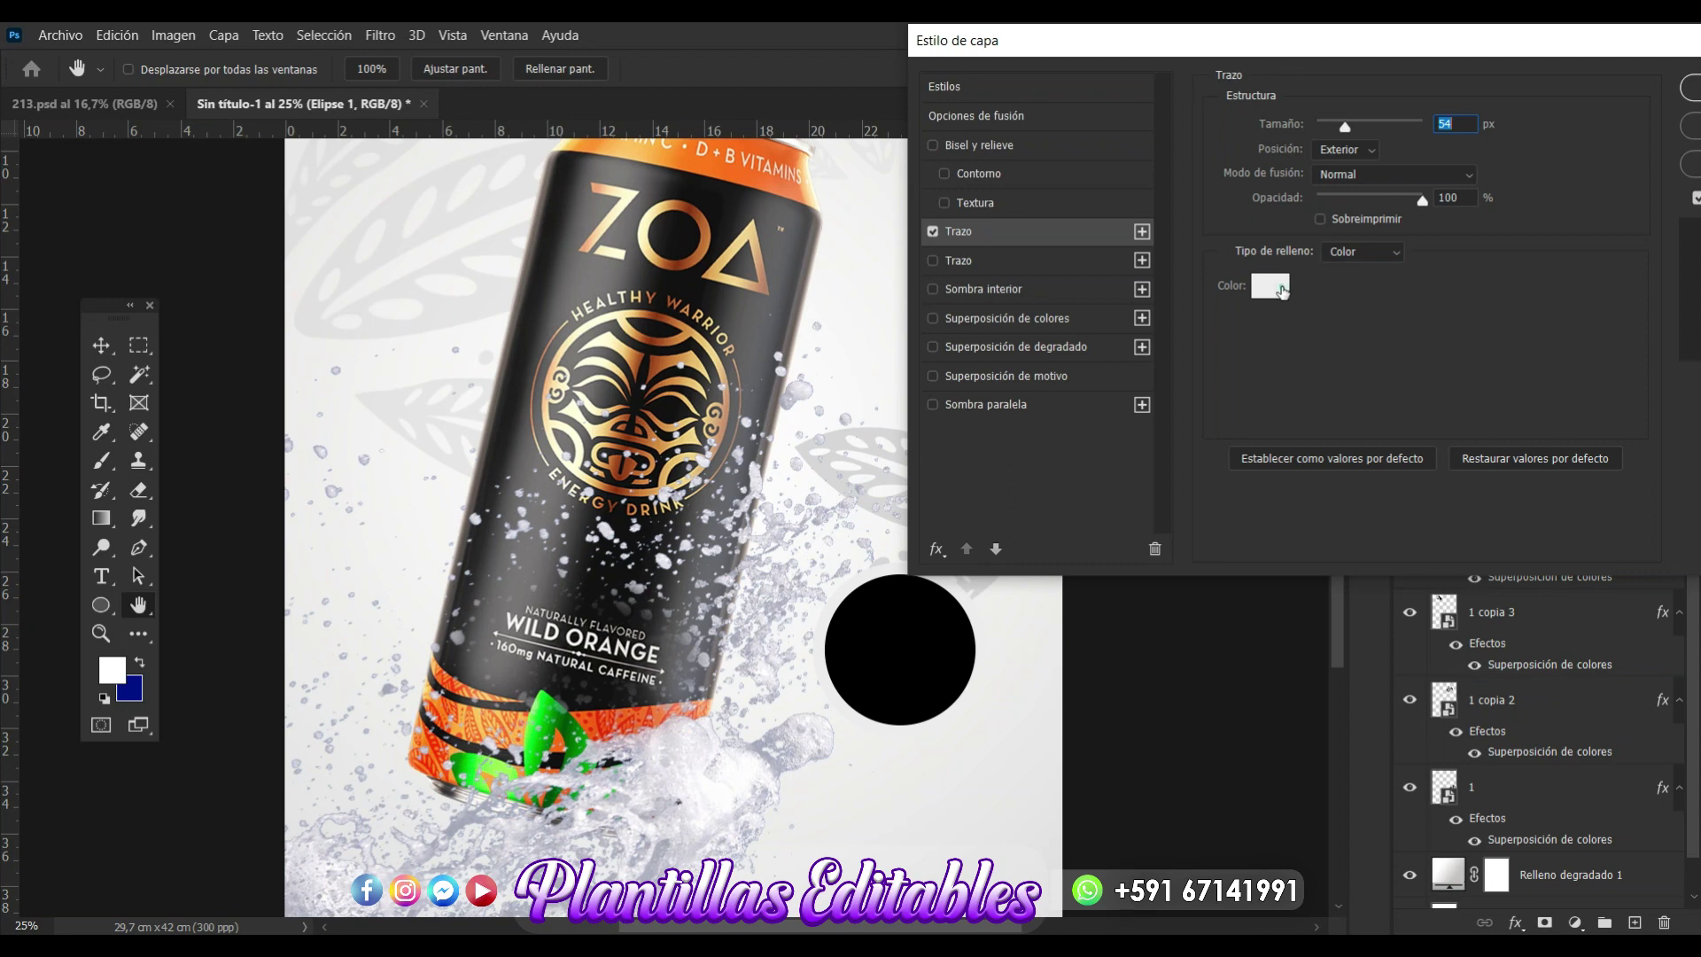
click(1276, 287)
click(1017, 694)
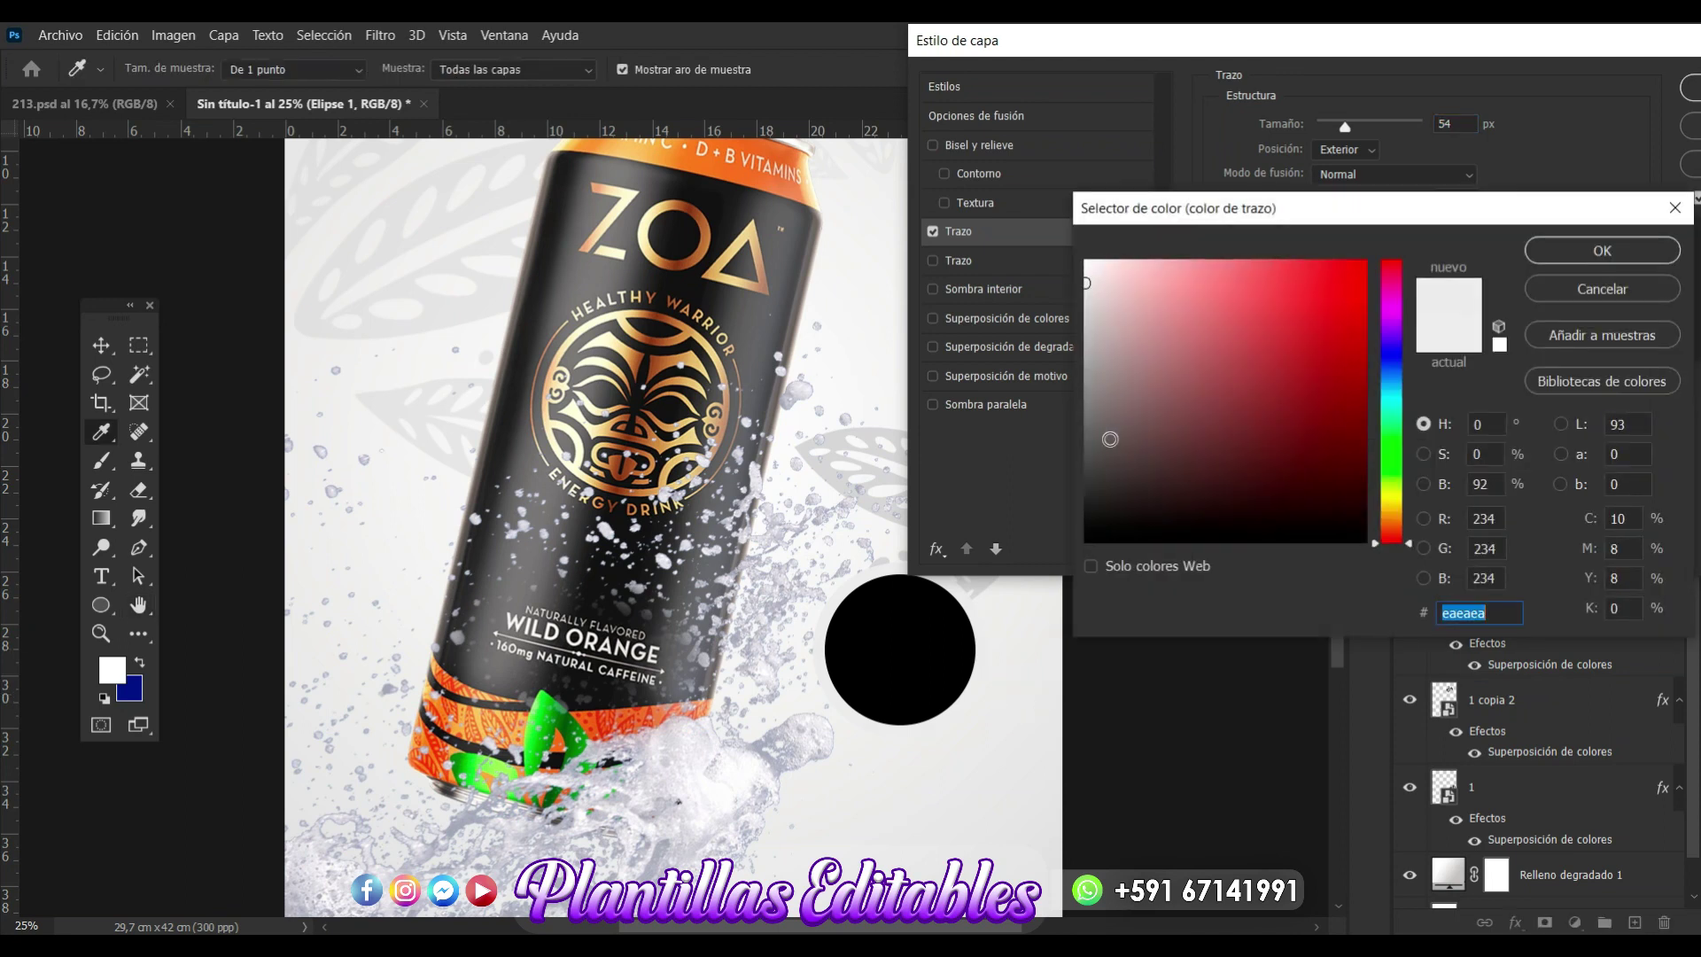
click(1087, 270)
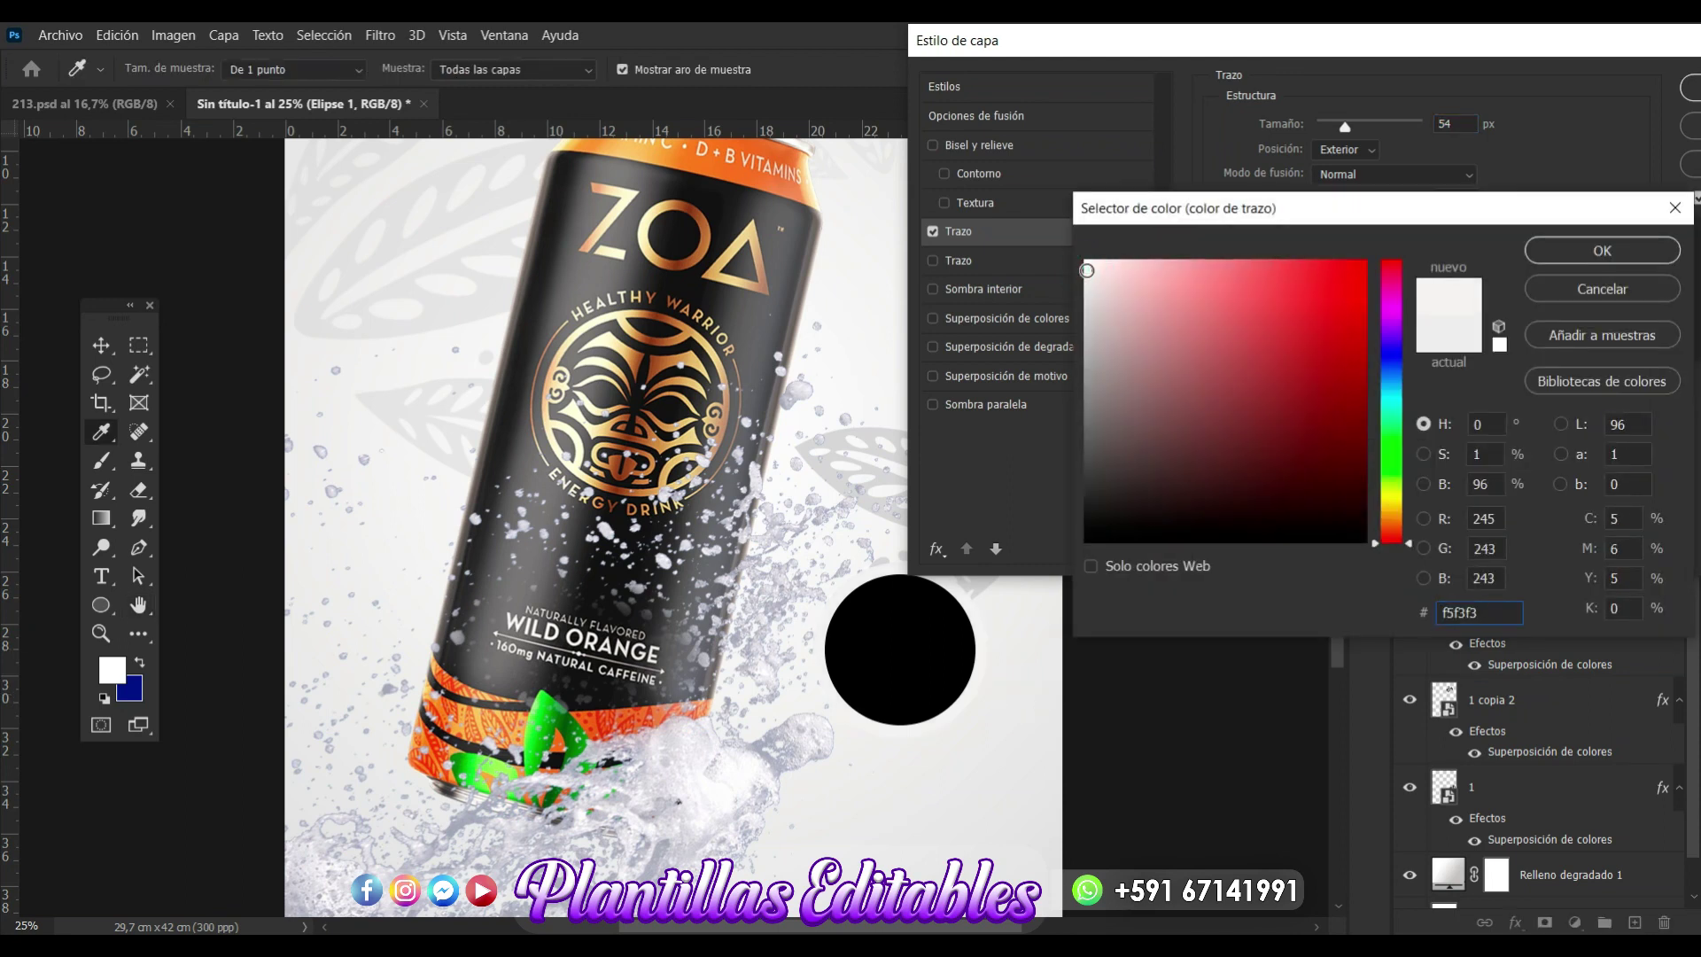
click(1564, 241)
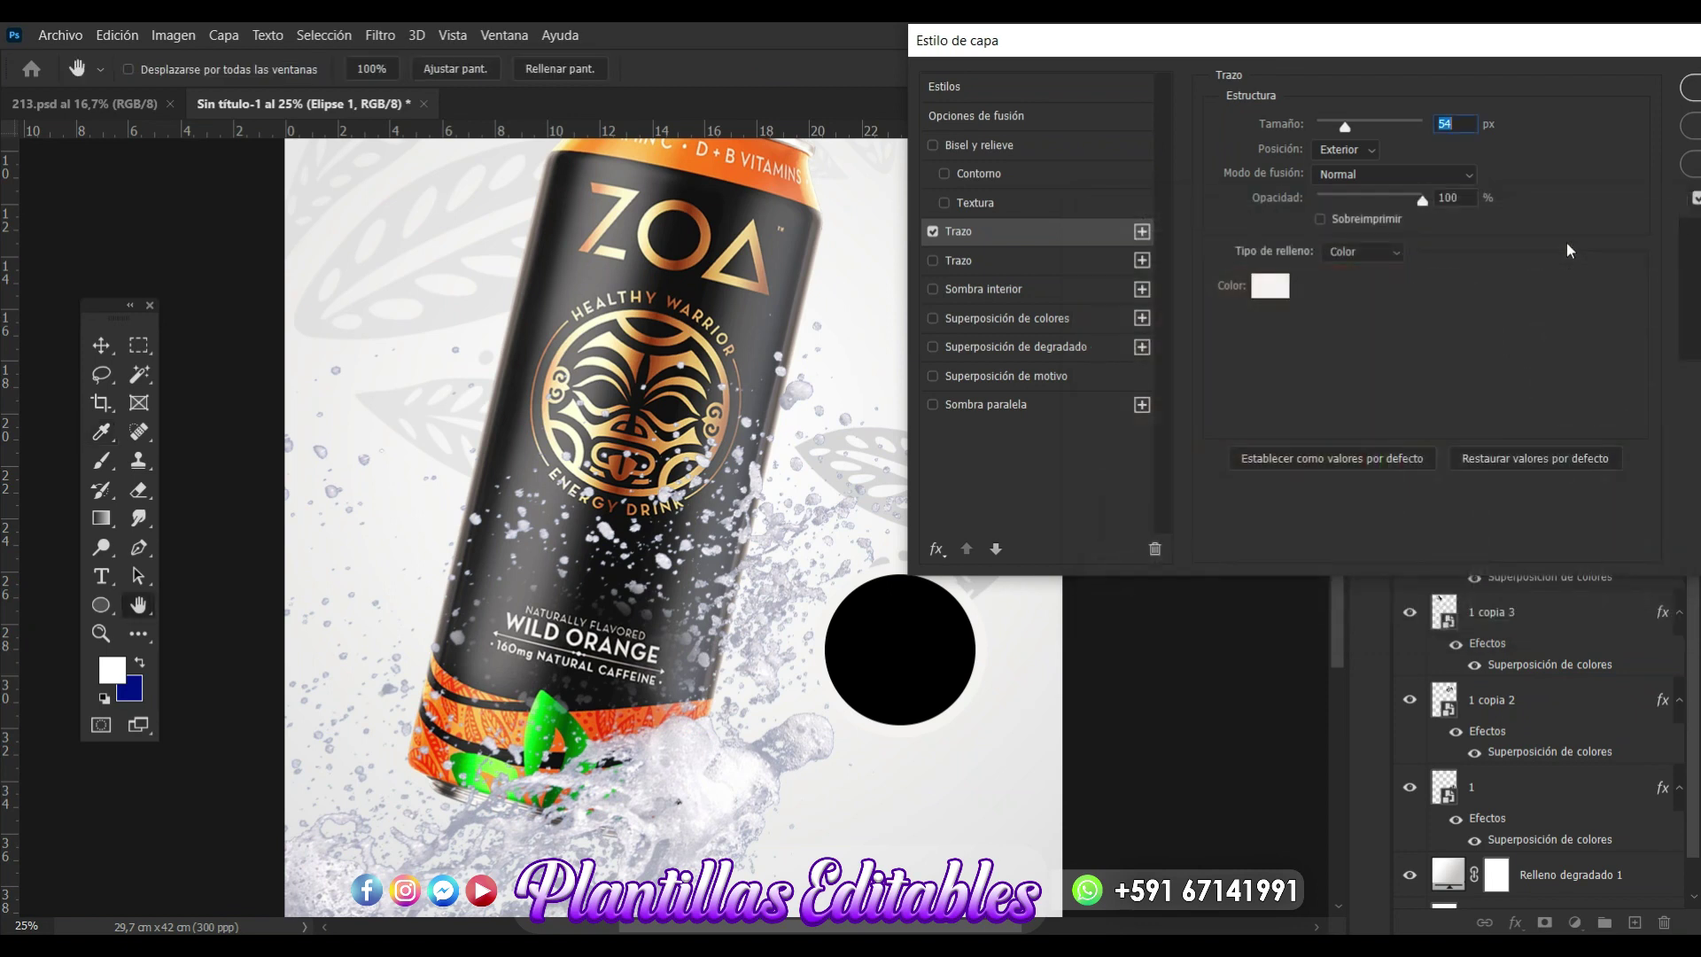
drag(1344, 126, 1352, 130)
Thin the white stroke to about 59 px, add a second gold gradient stroke, and apply.
drag(1351, 129, 1346, 130)
click(1015, 260)
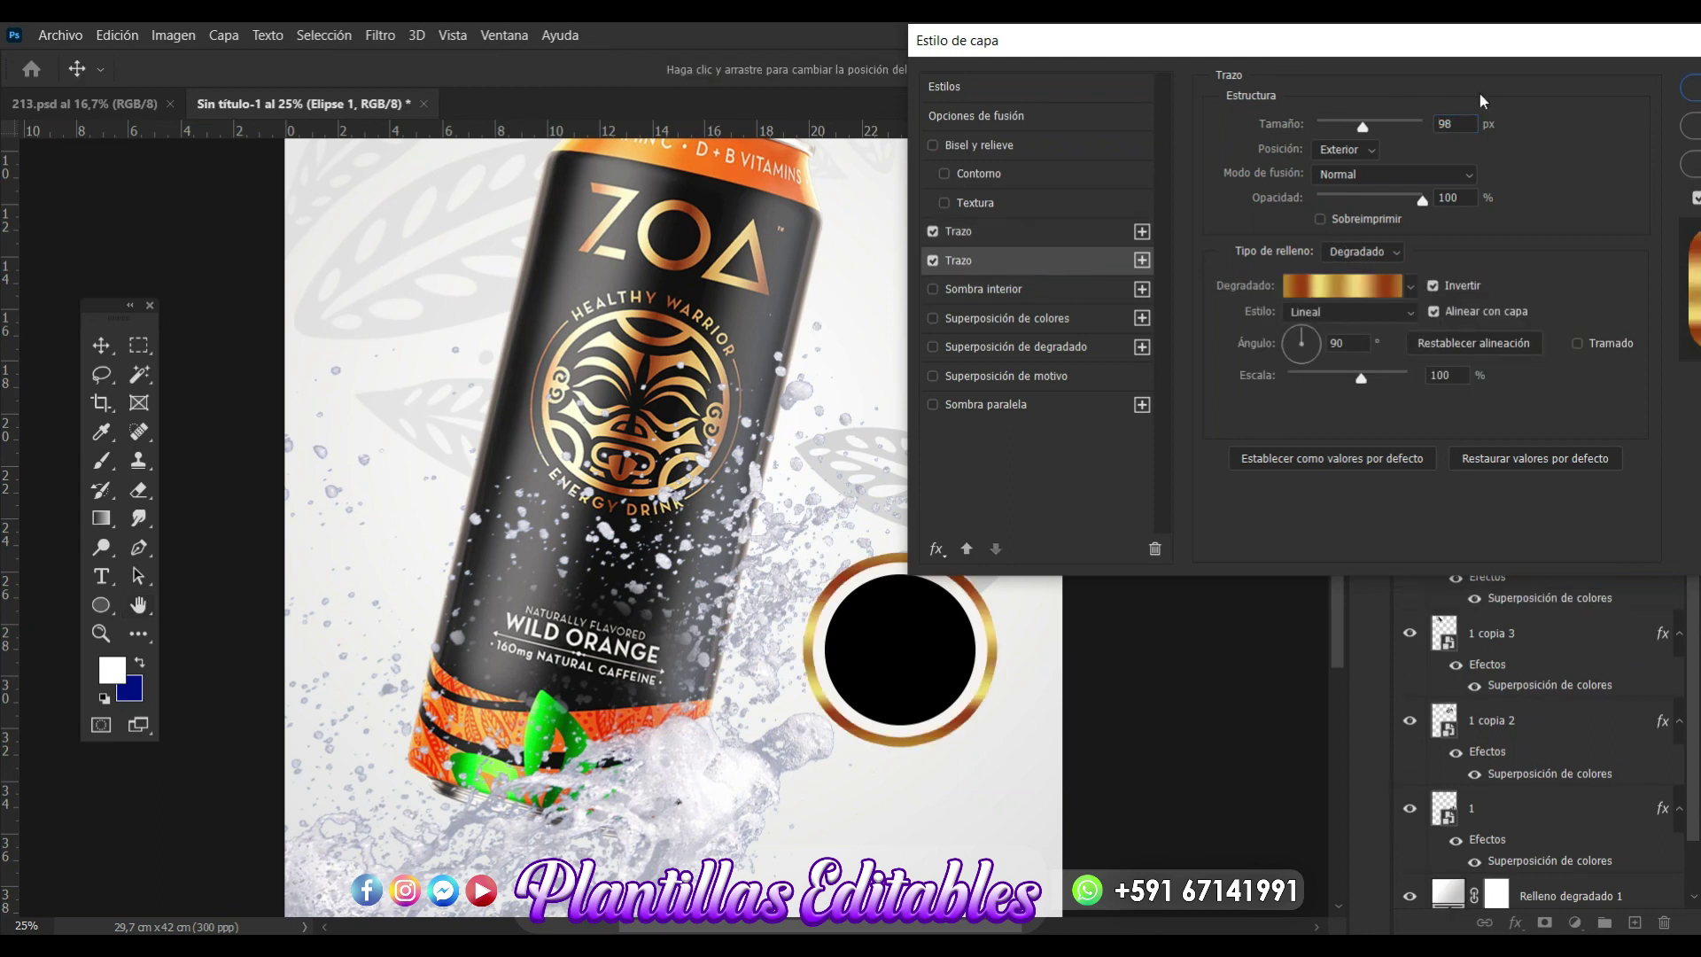
drag(1466, 46, 1517, 44)
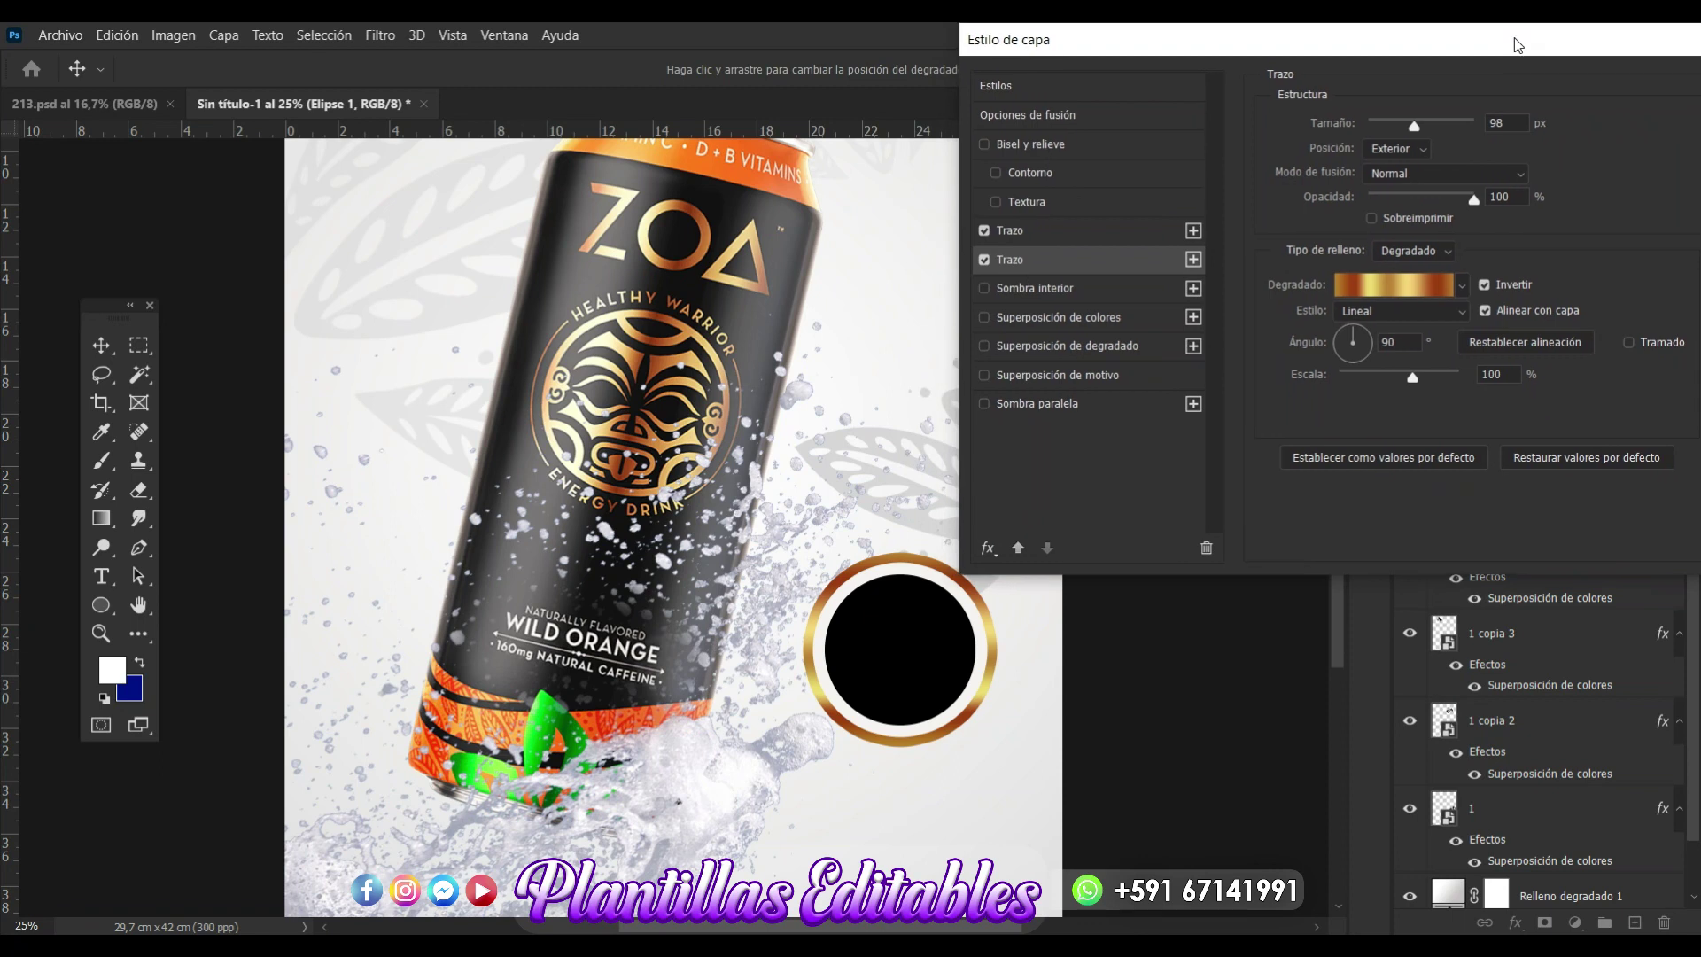
click(1397, 286)
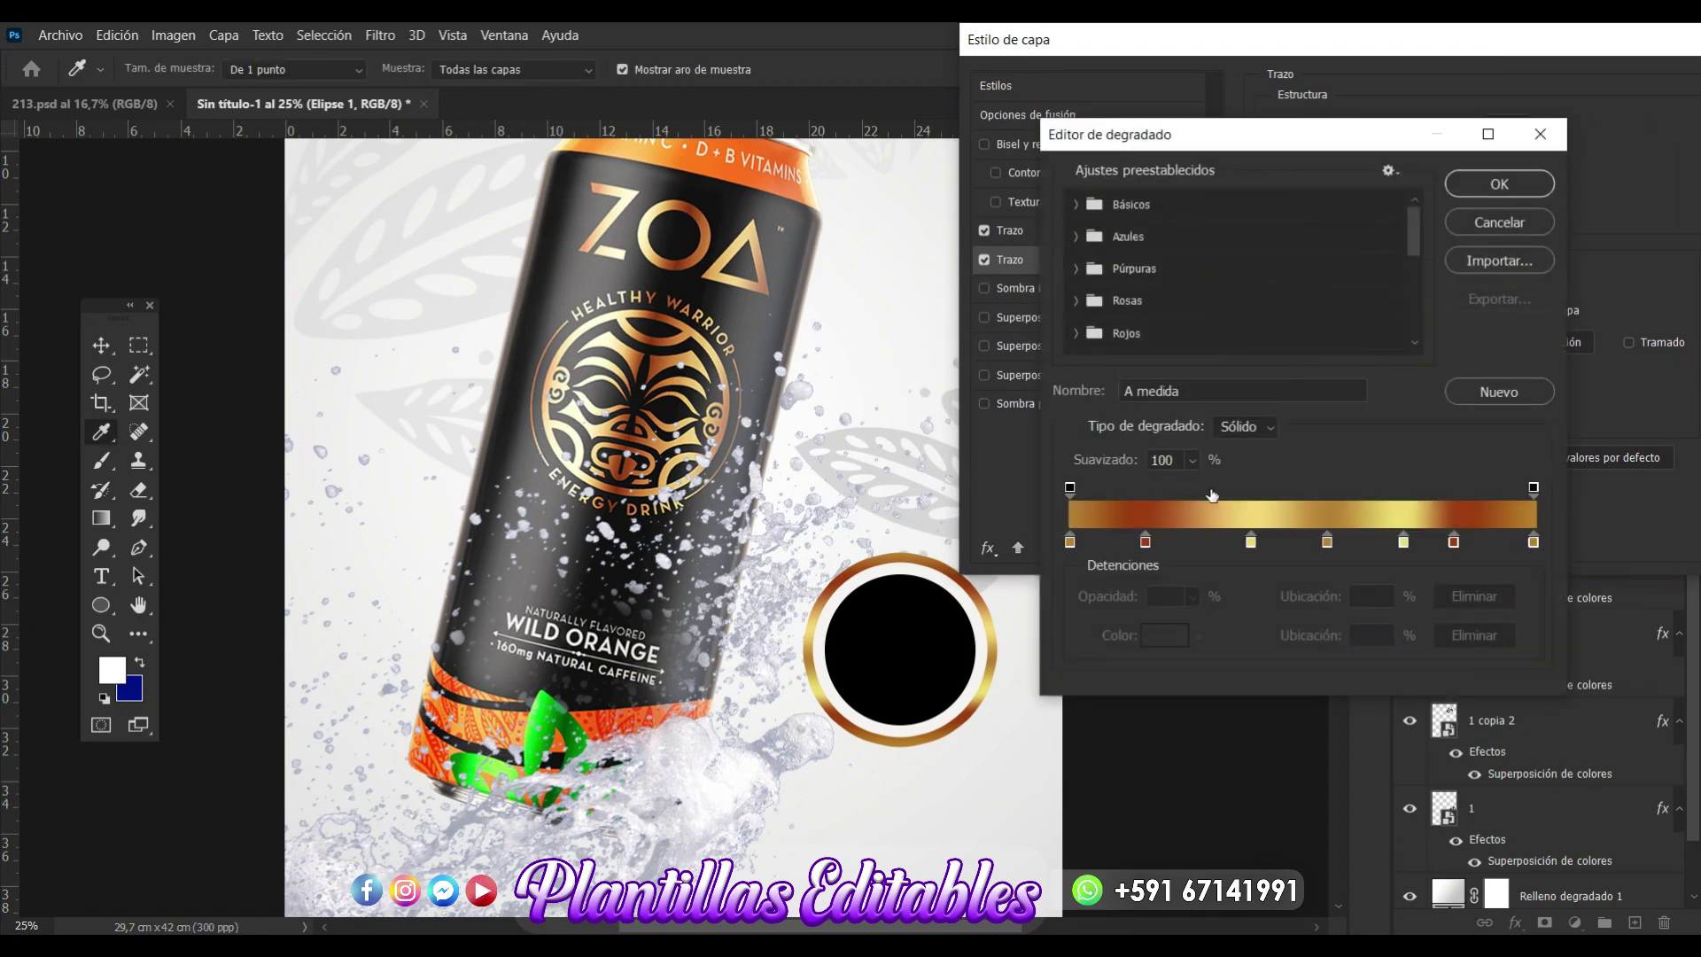
click(1070, 542)
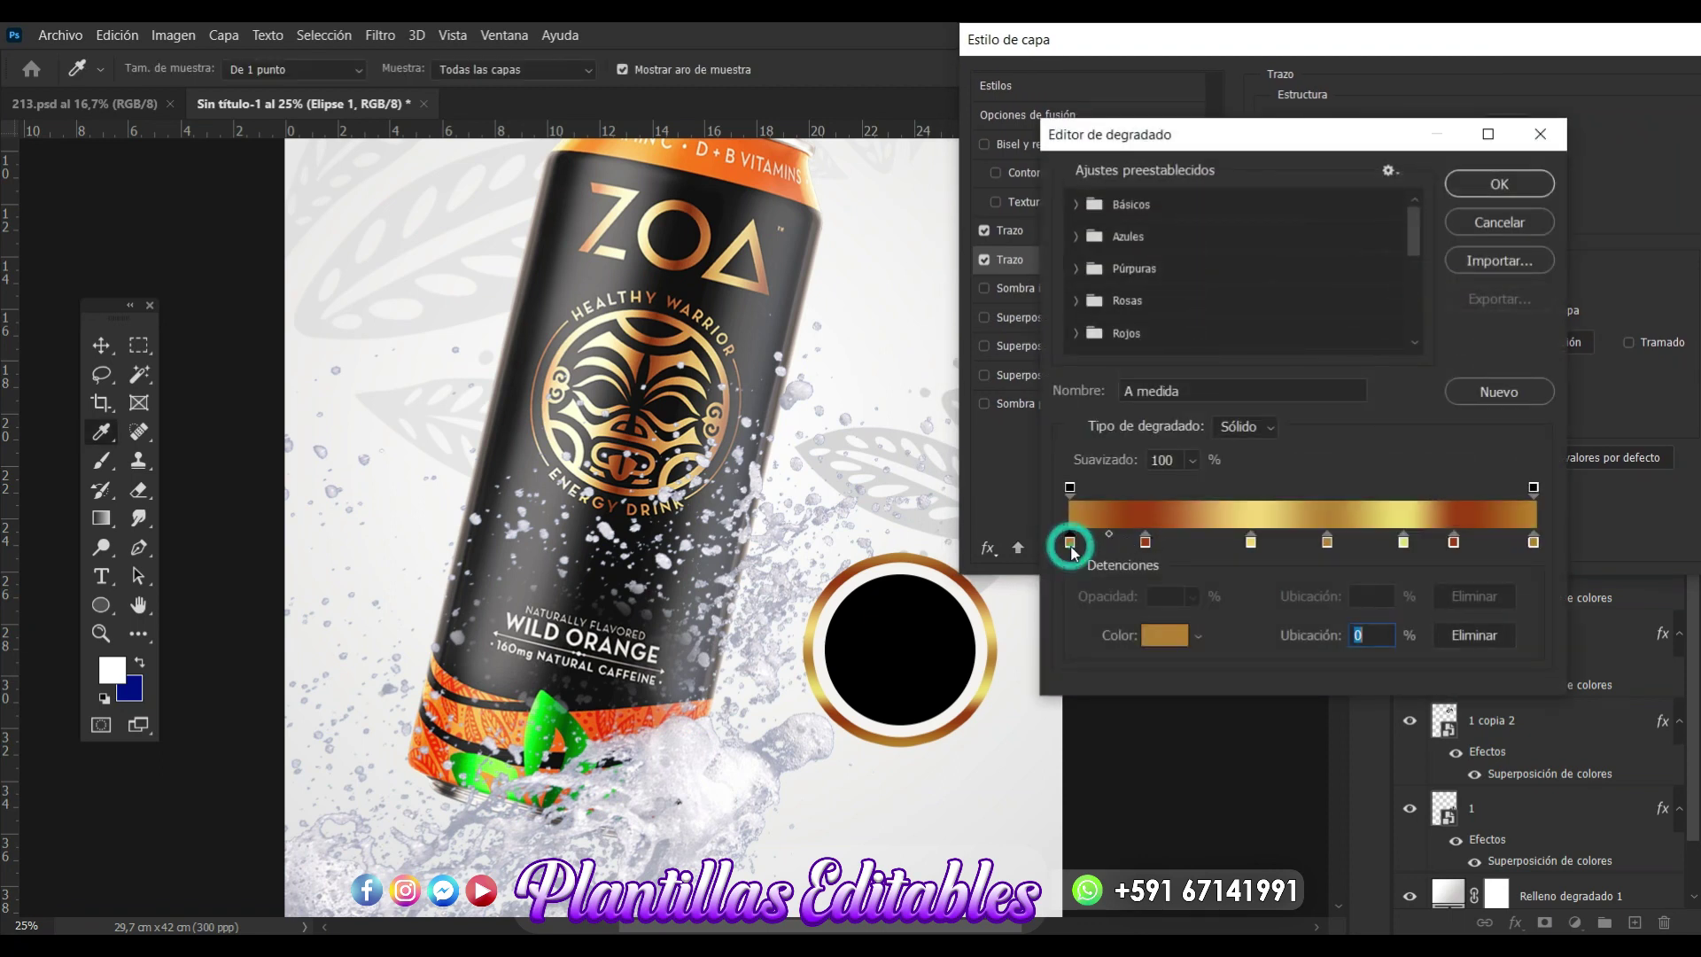
click(1146, 544)
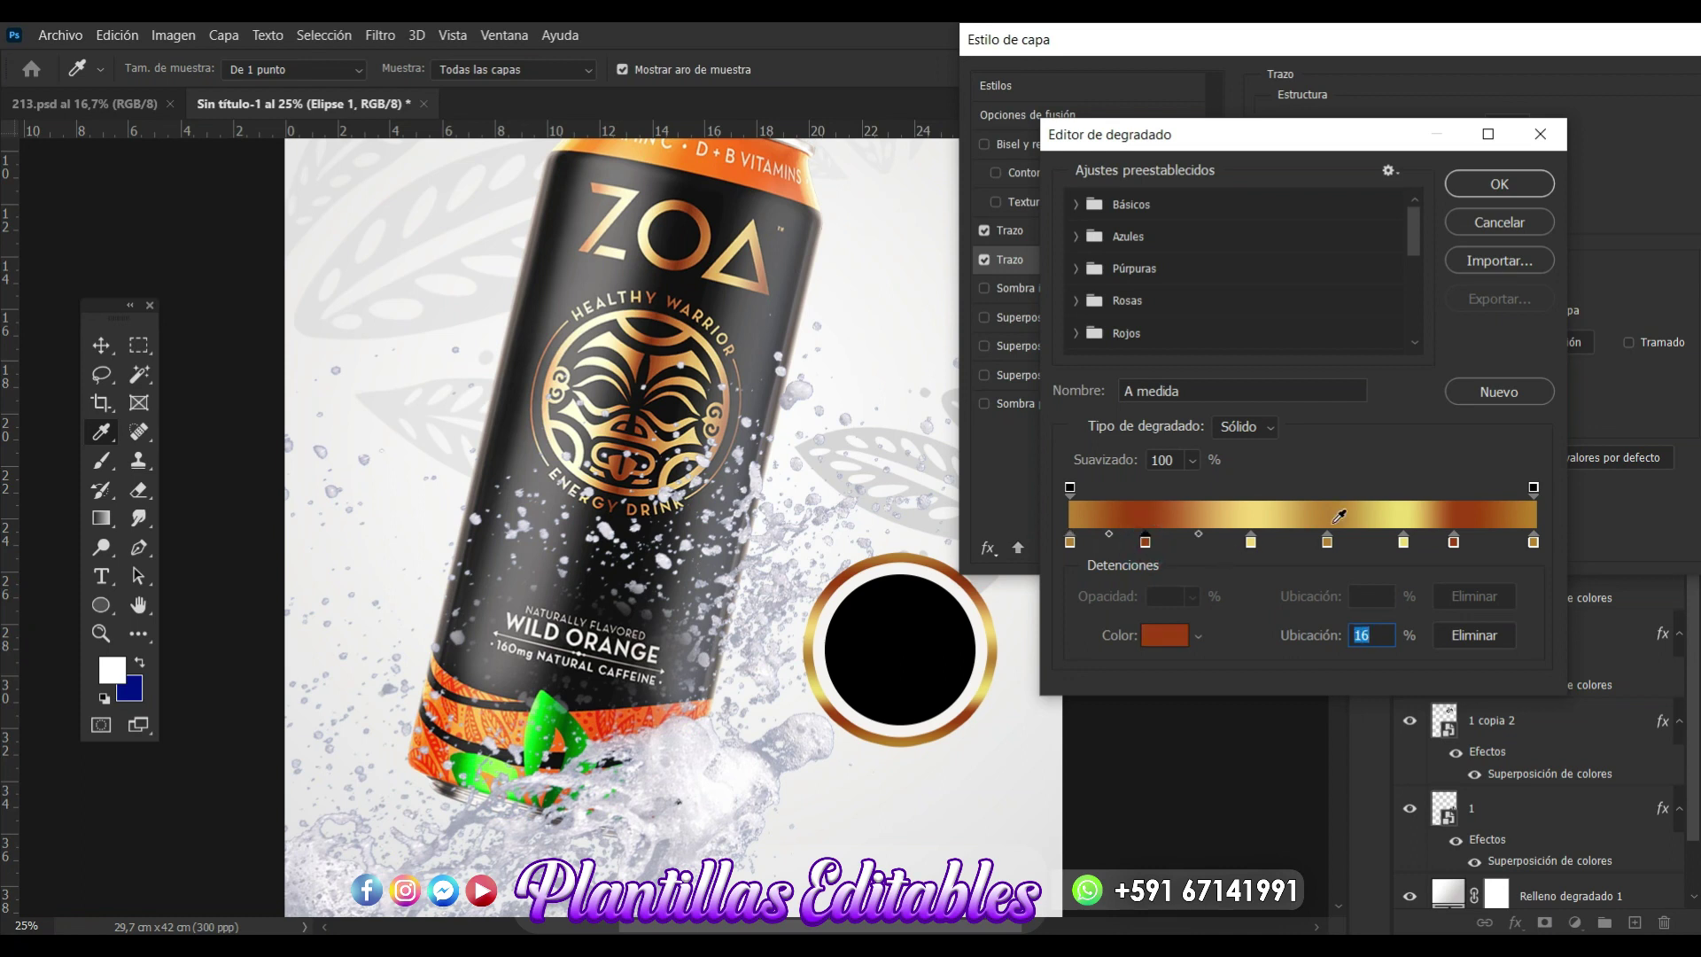
click(1500, 190)
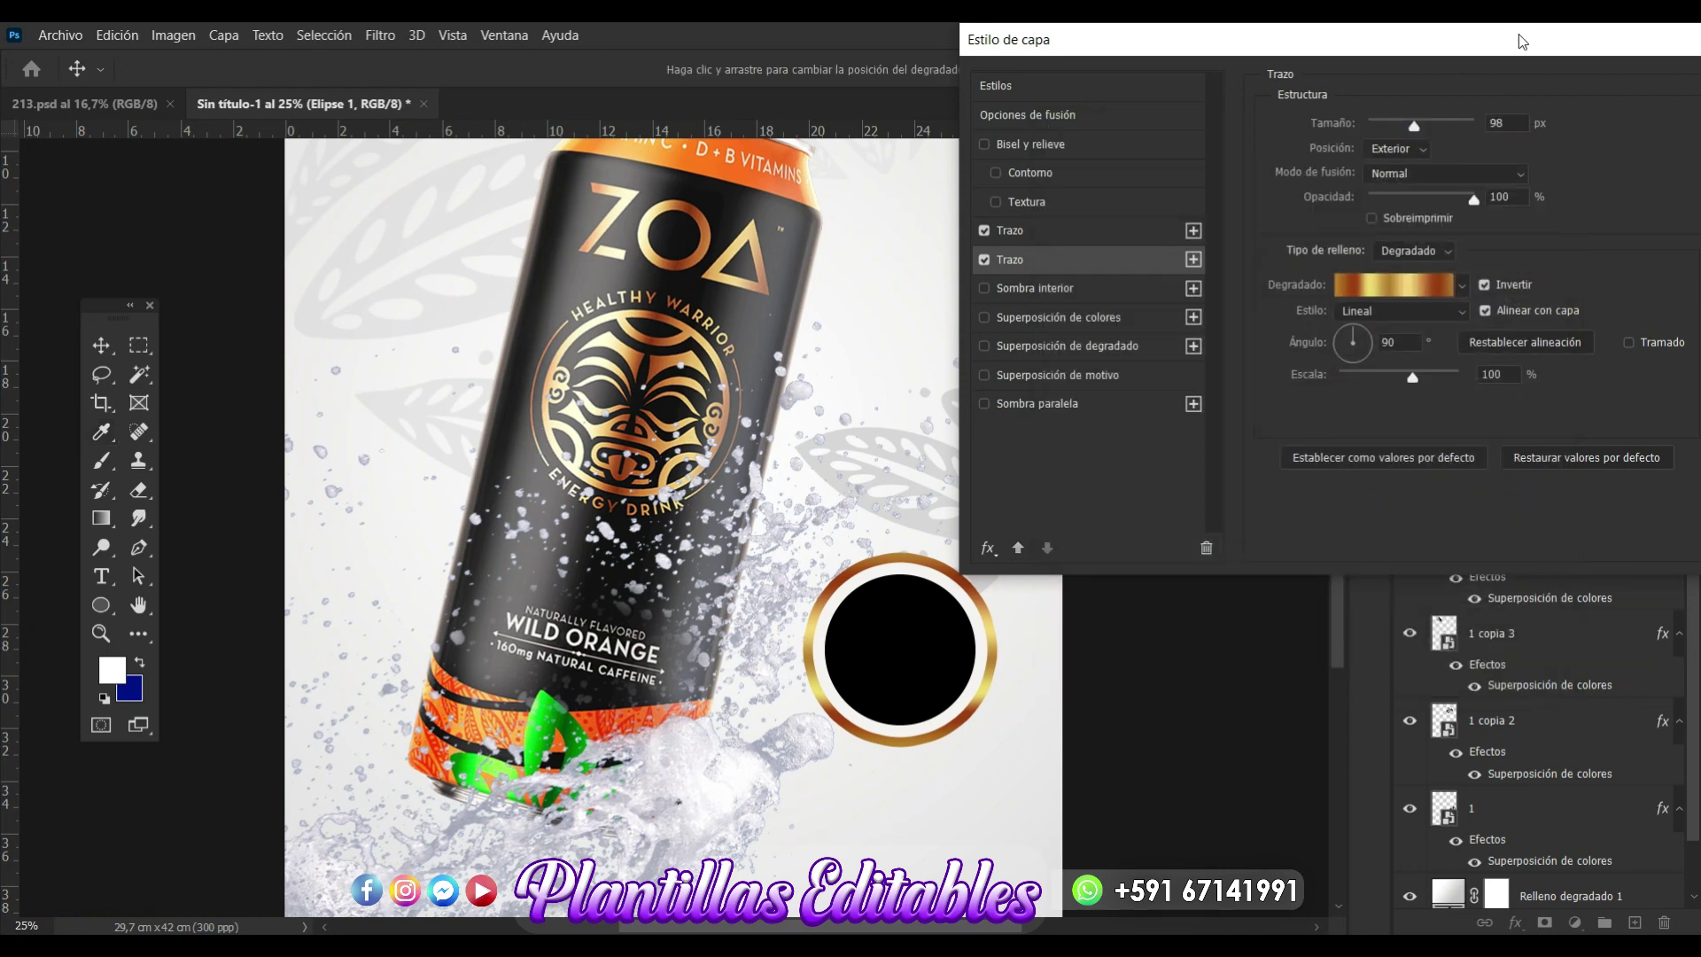
drag(1521, 42, 1014, 77)
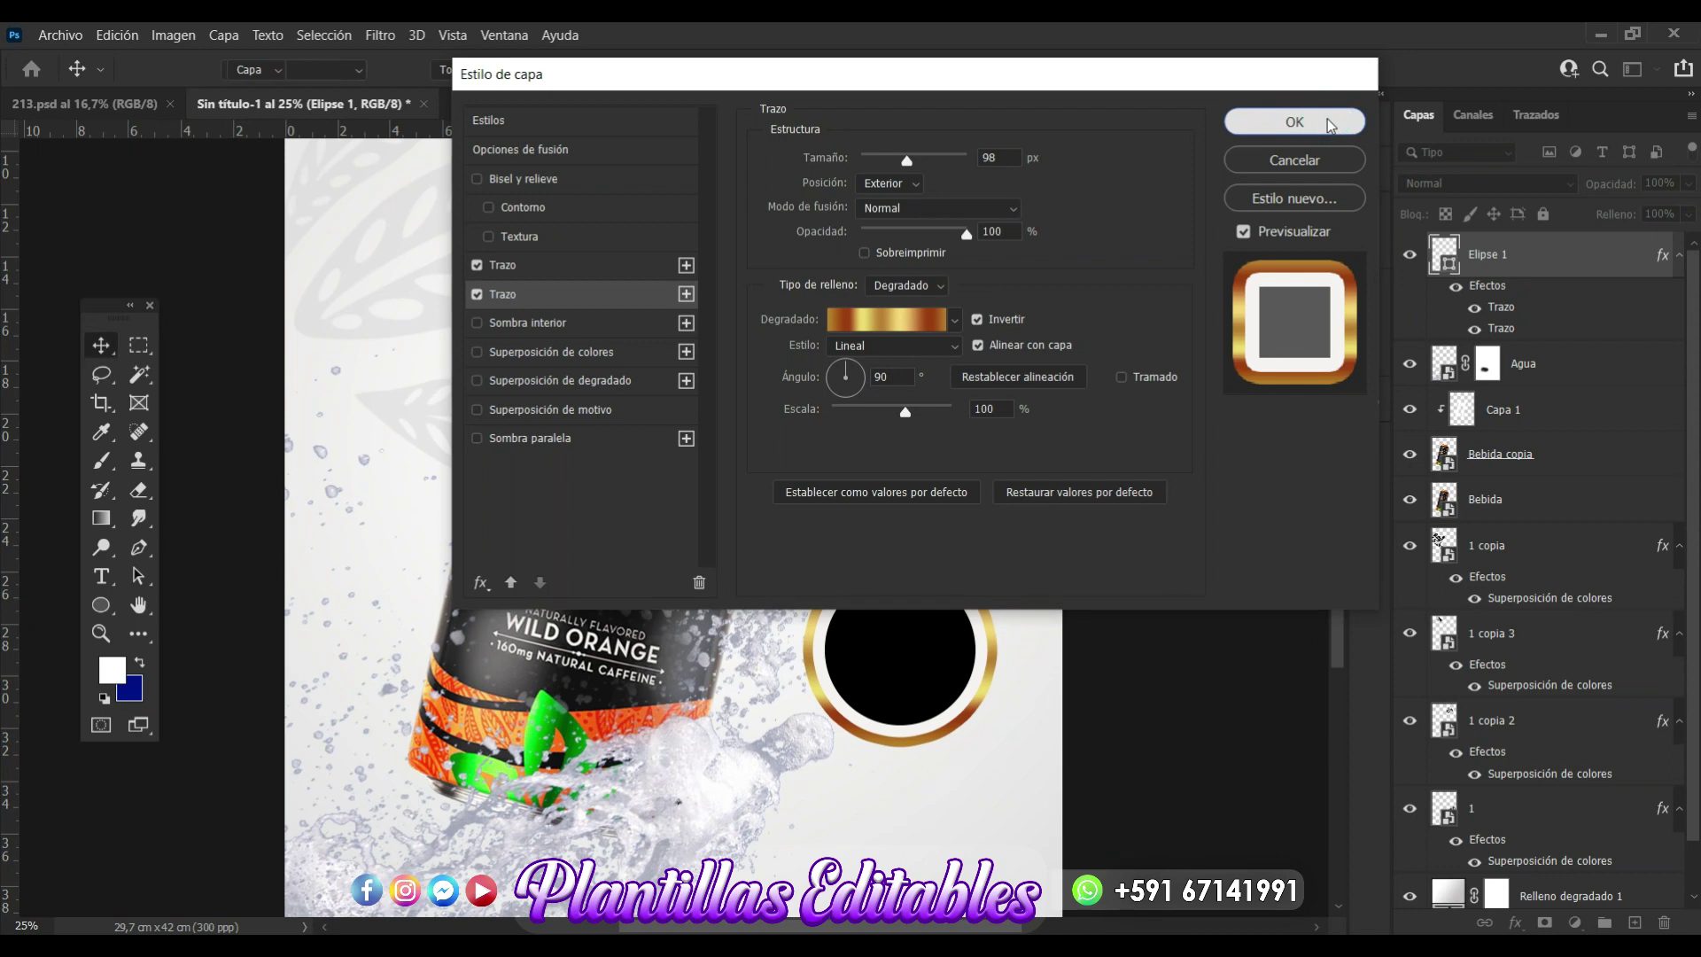
click(1326, 120)
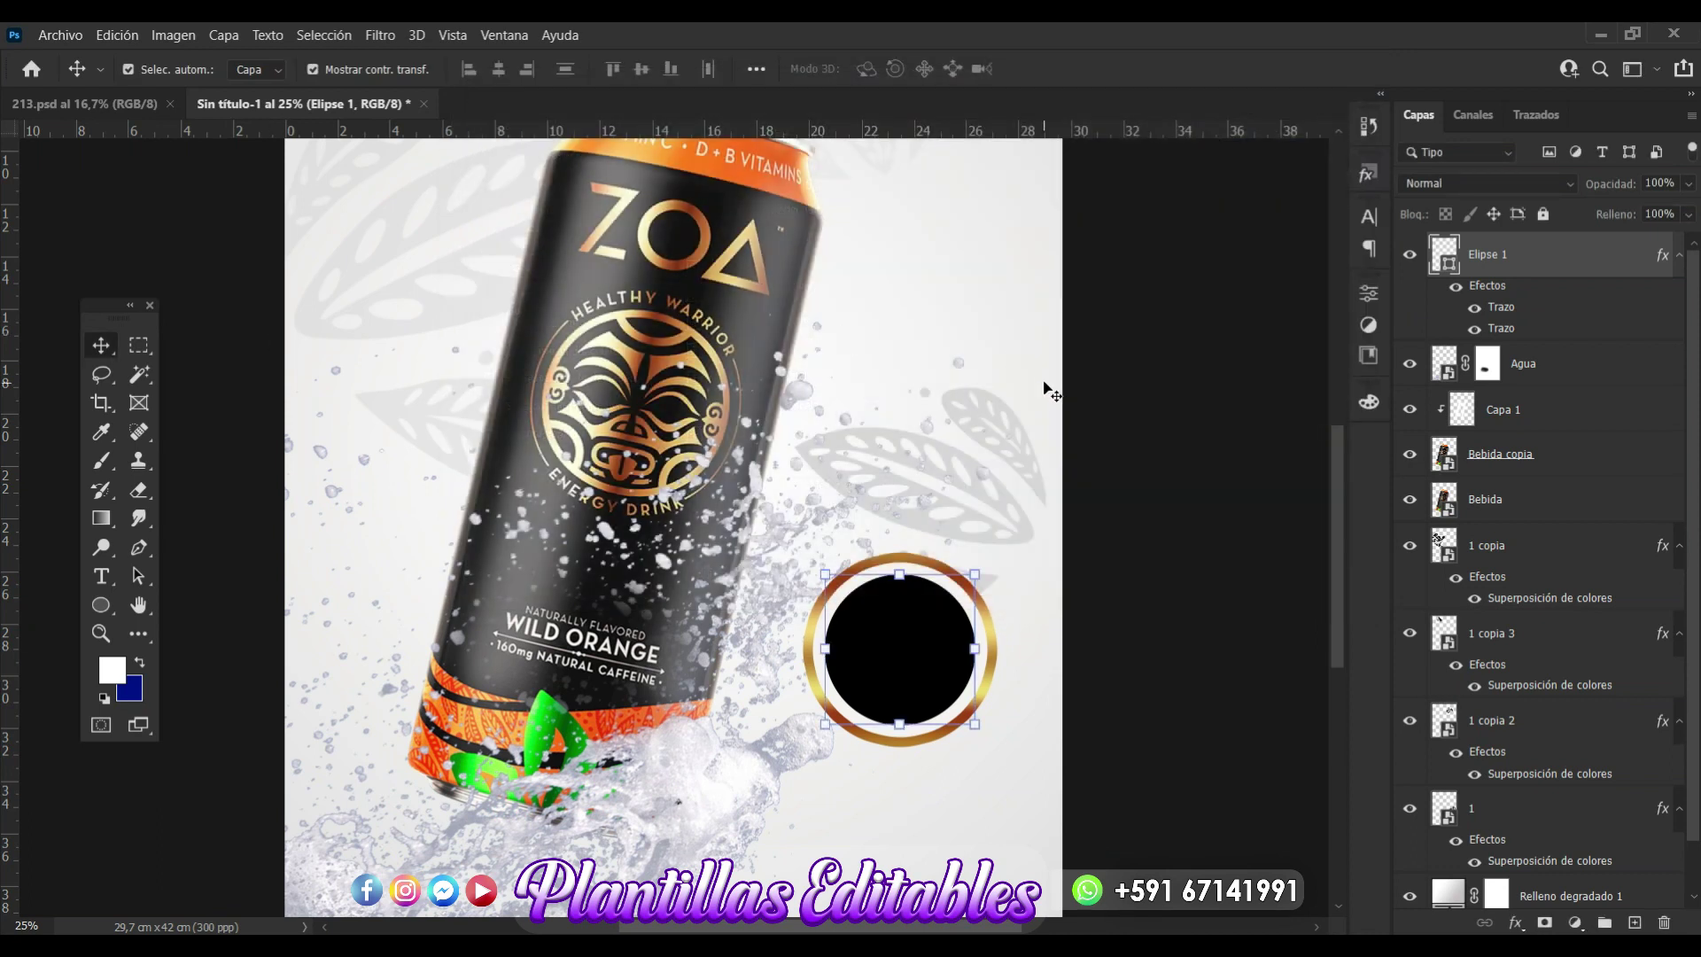
Type 12 inside the black circle and scale it up larger and taller.
click(1196, 428)
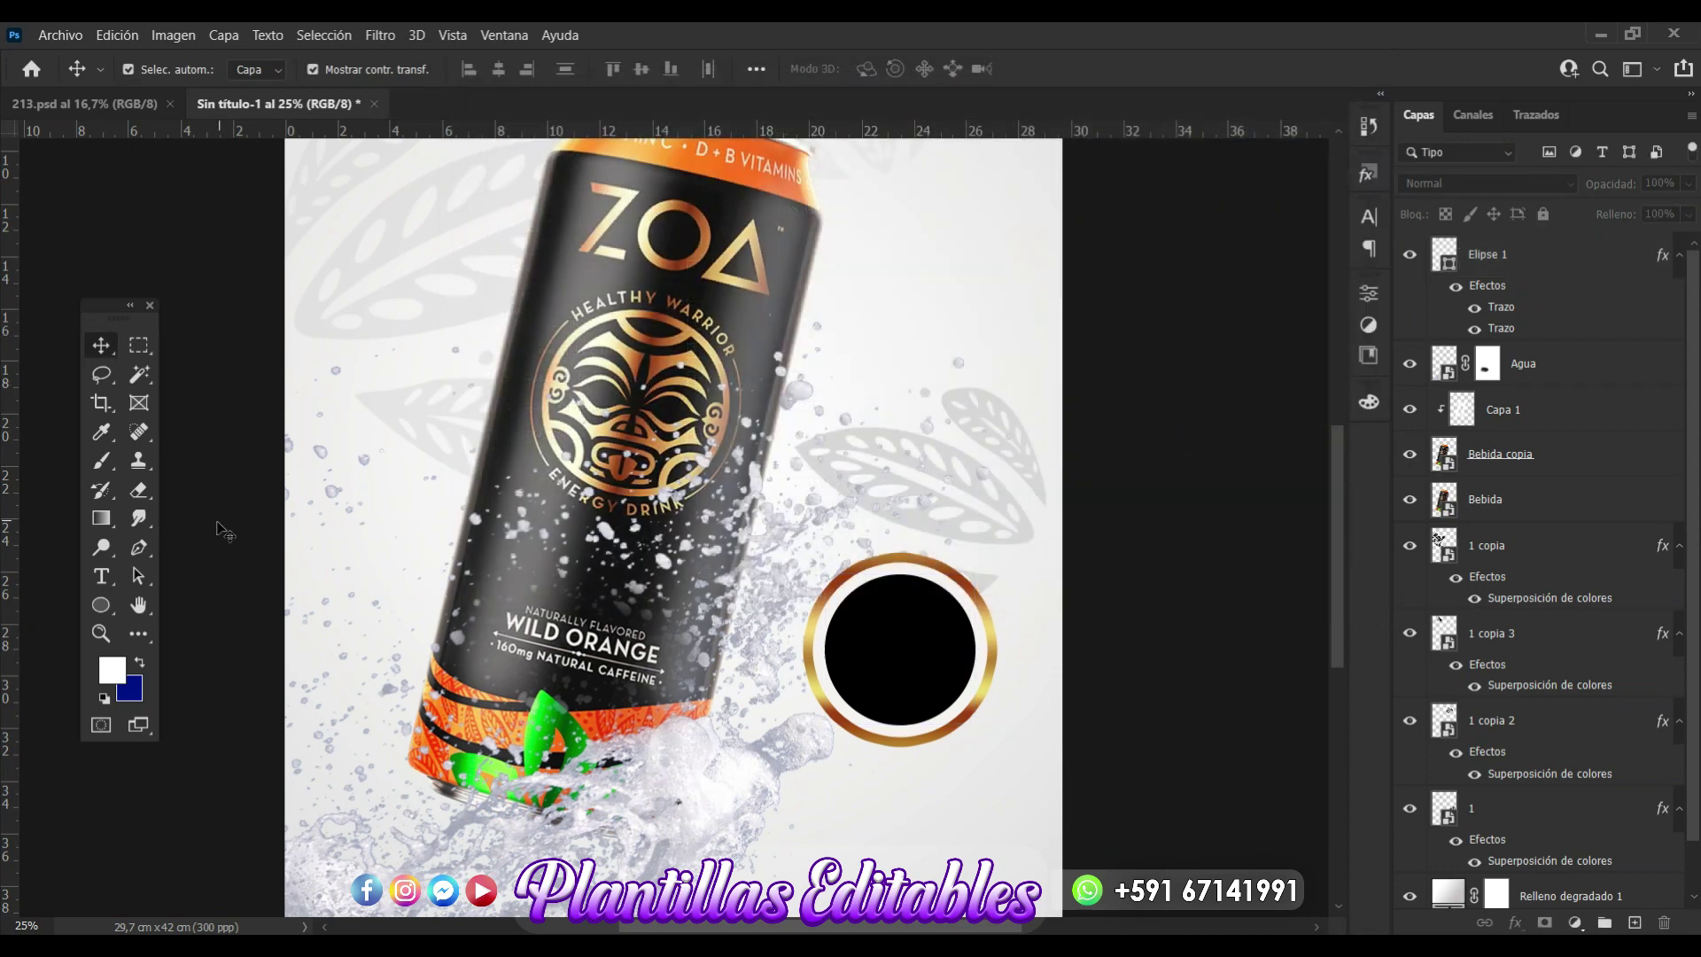
click(101, 577)
click(879, 648)
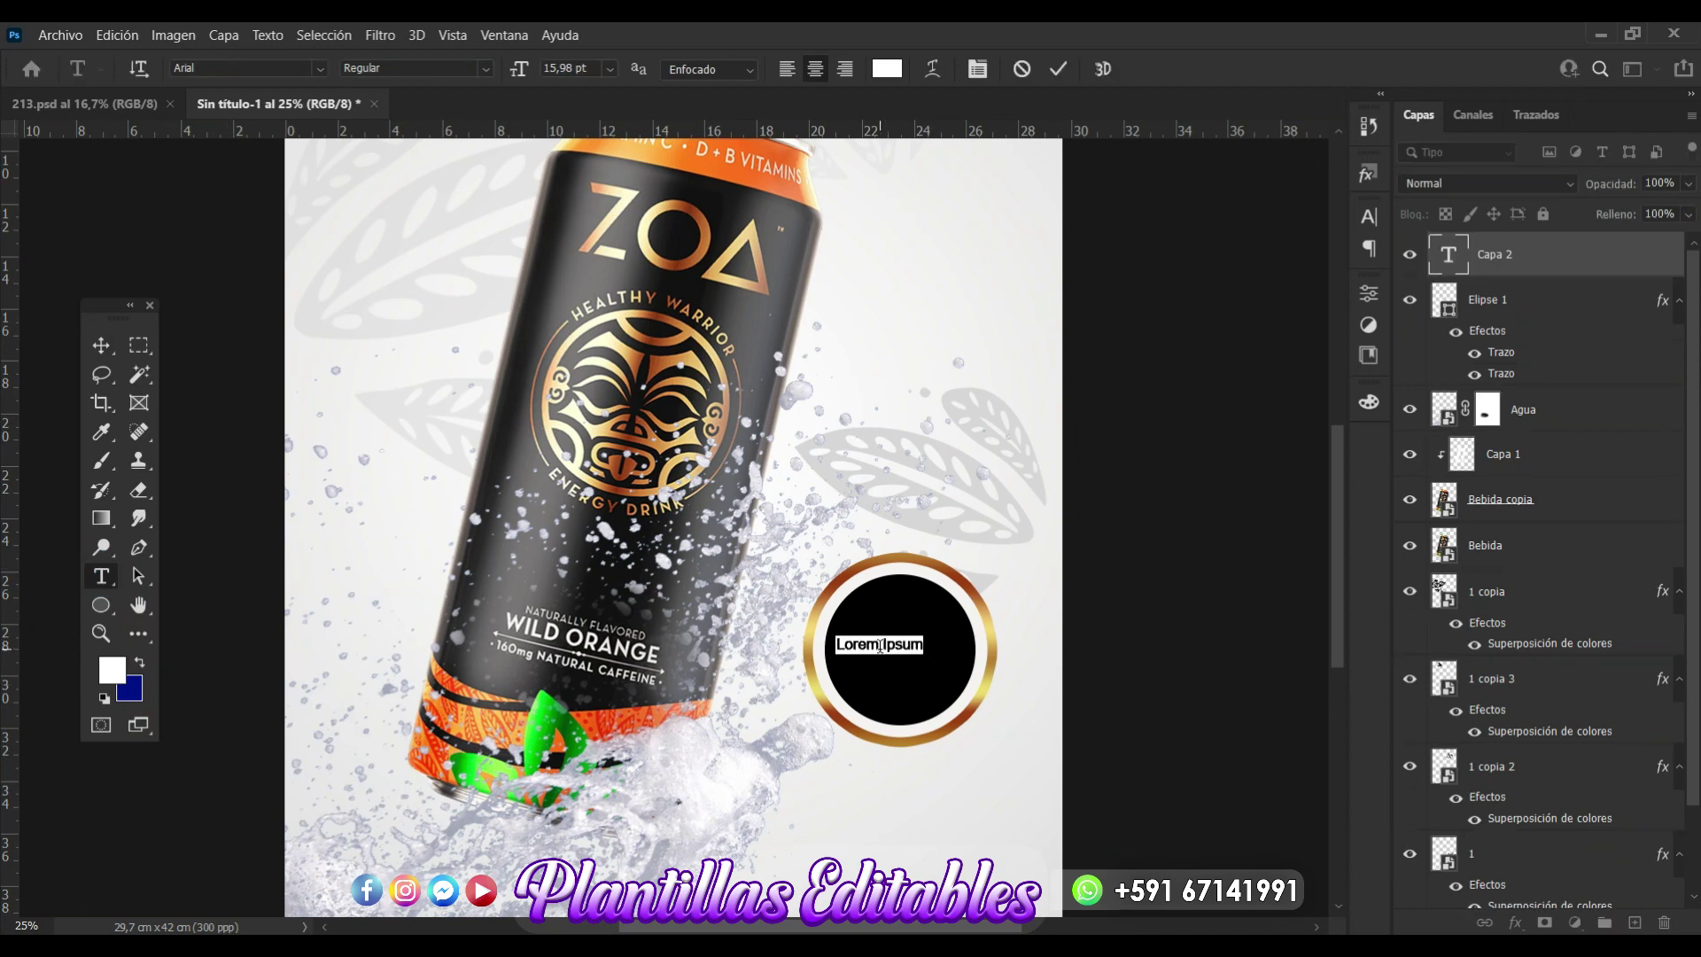
text(12)
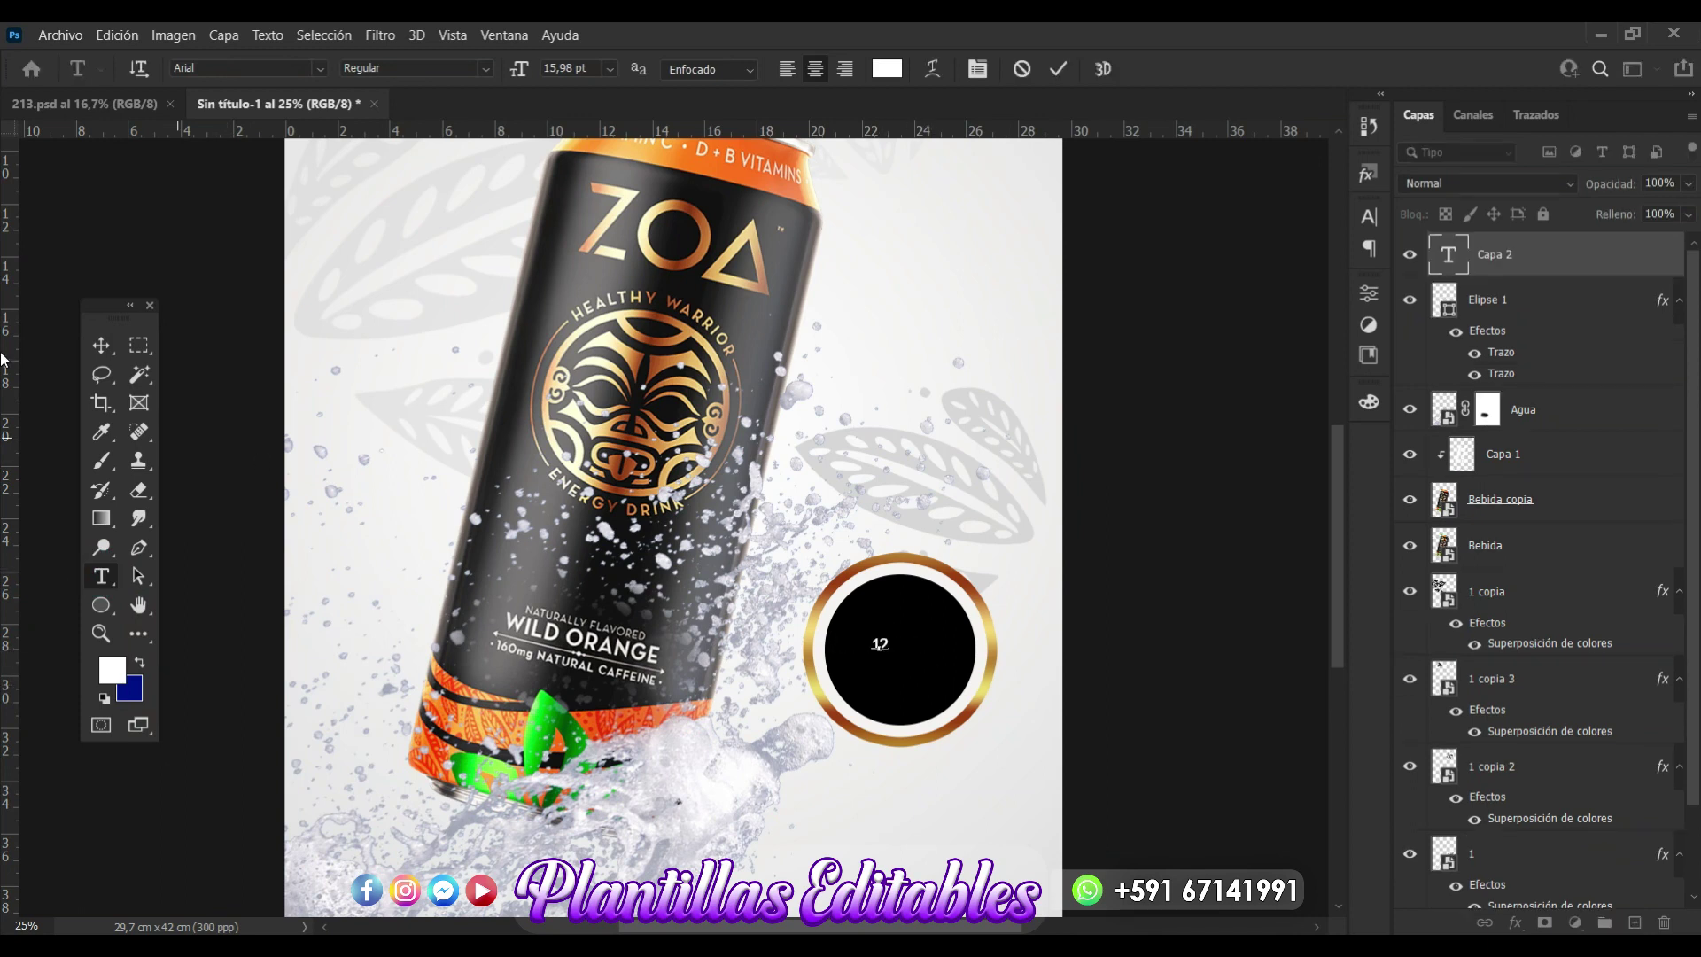
click(101, 344)
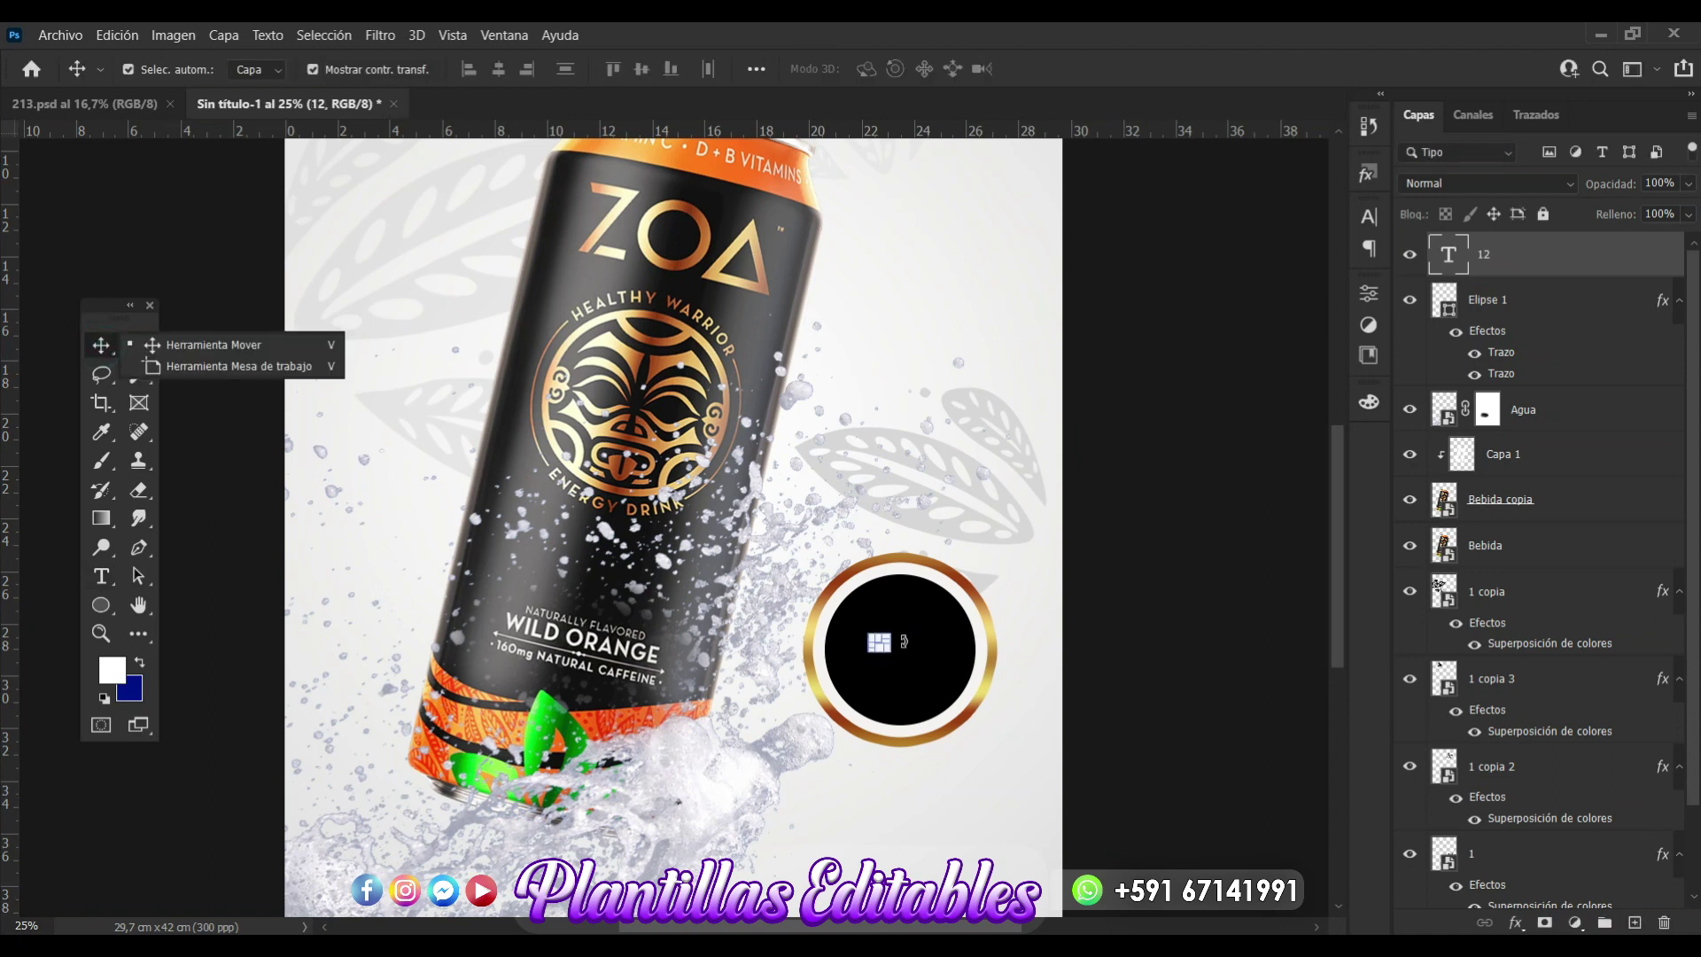
key(ctrl+t)
drag(913, 618, 950, 591)
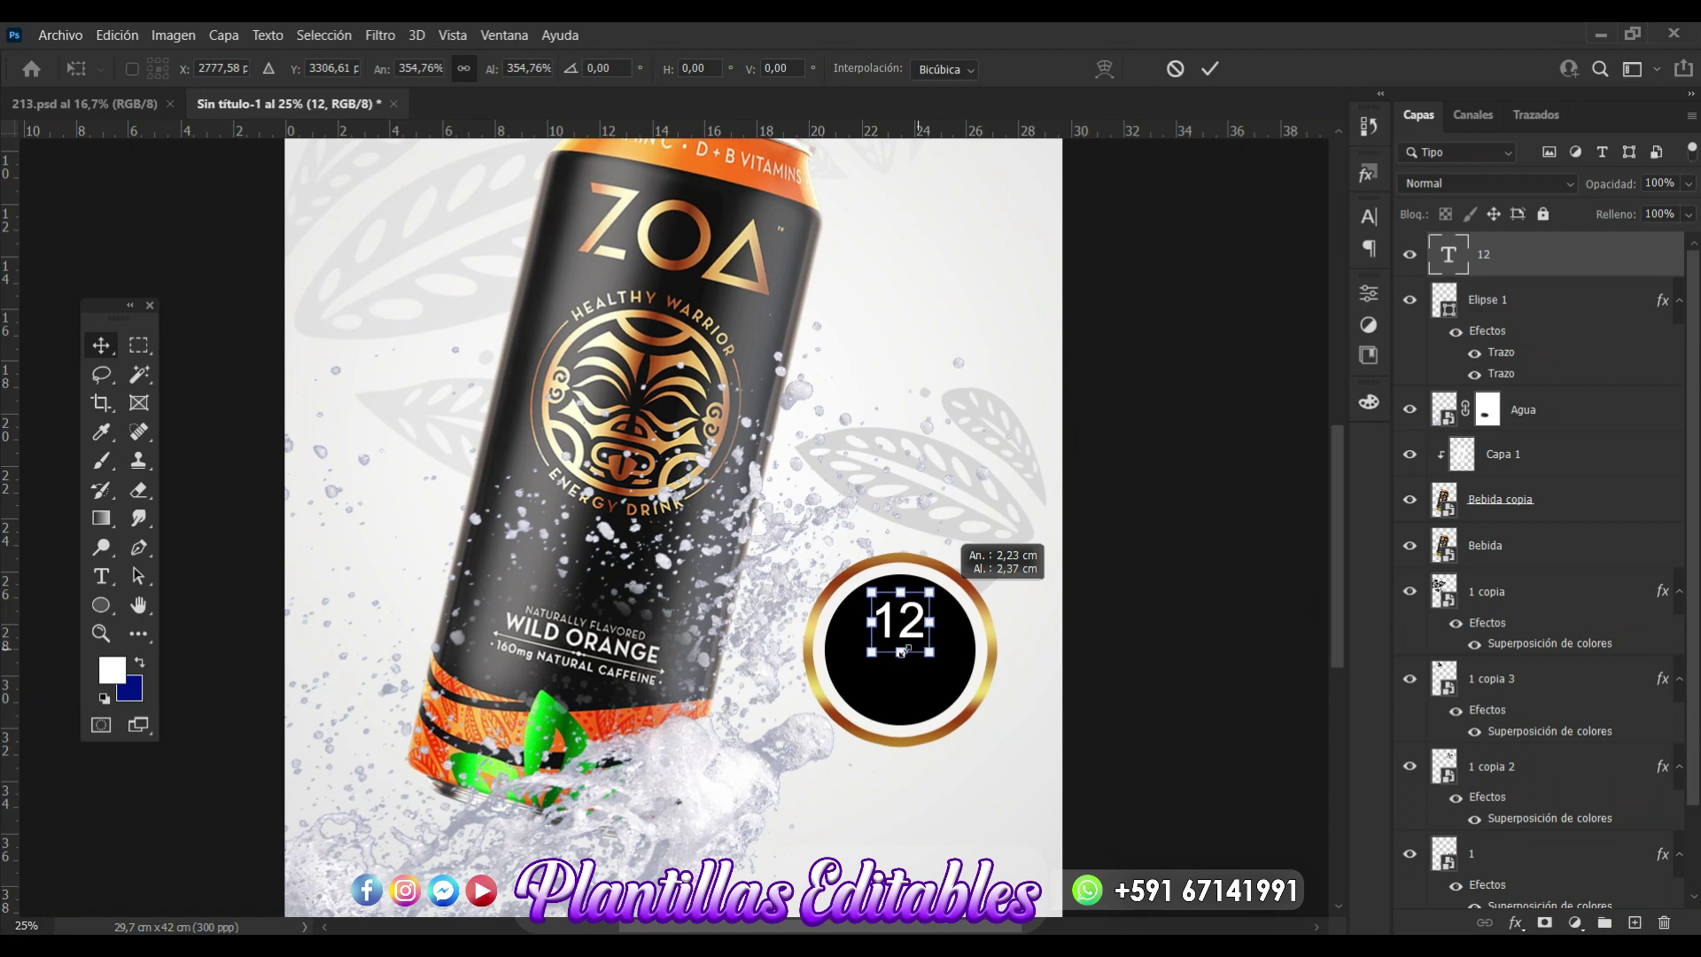
drag(898, 659, 891, 680)
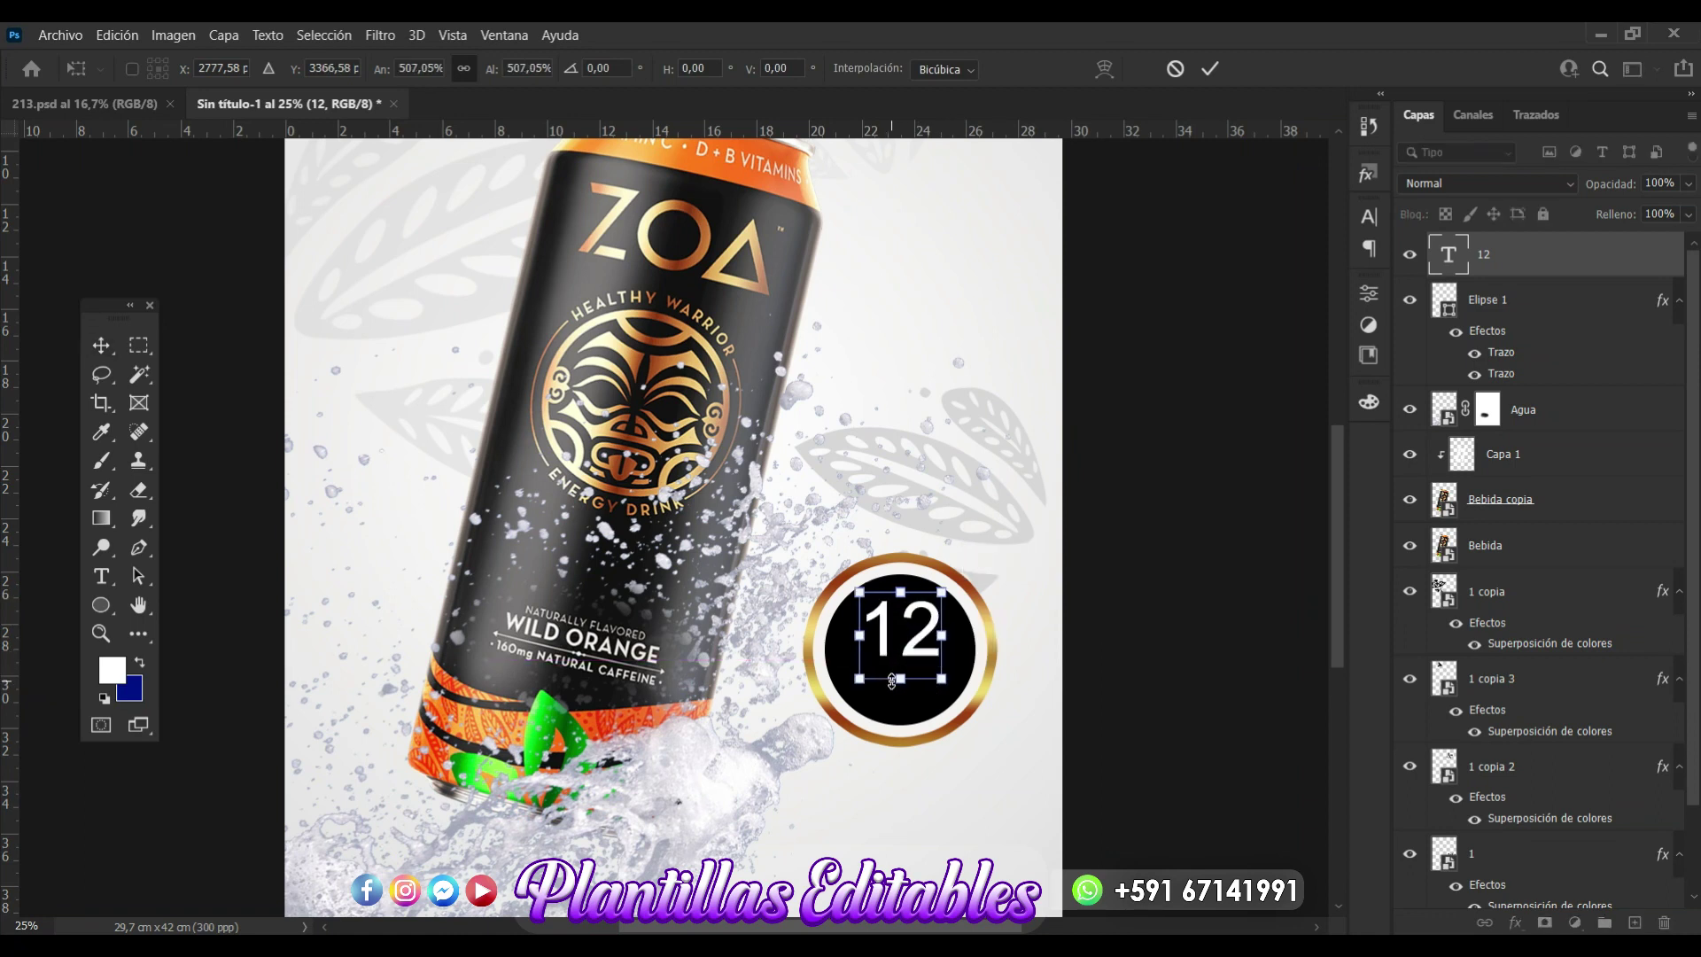
key(Return)
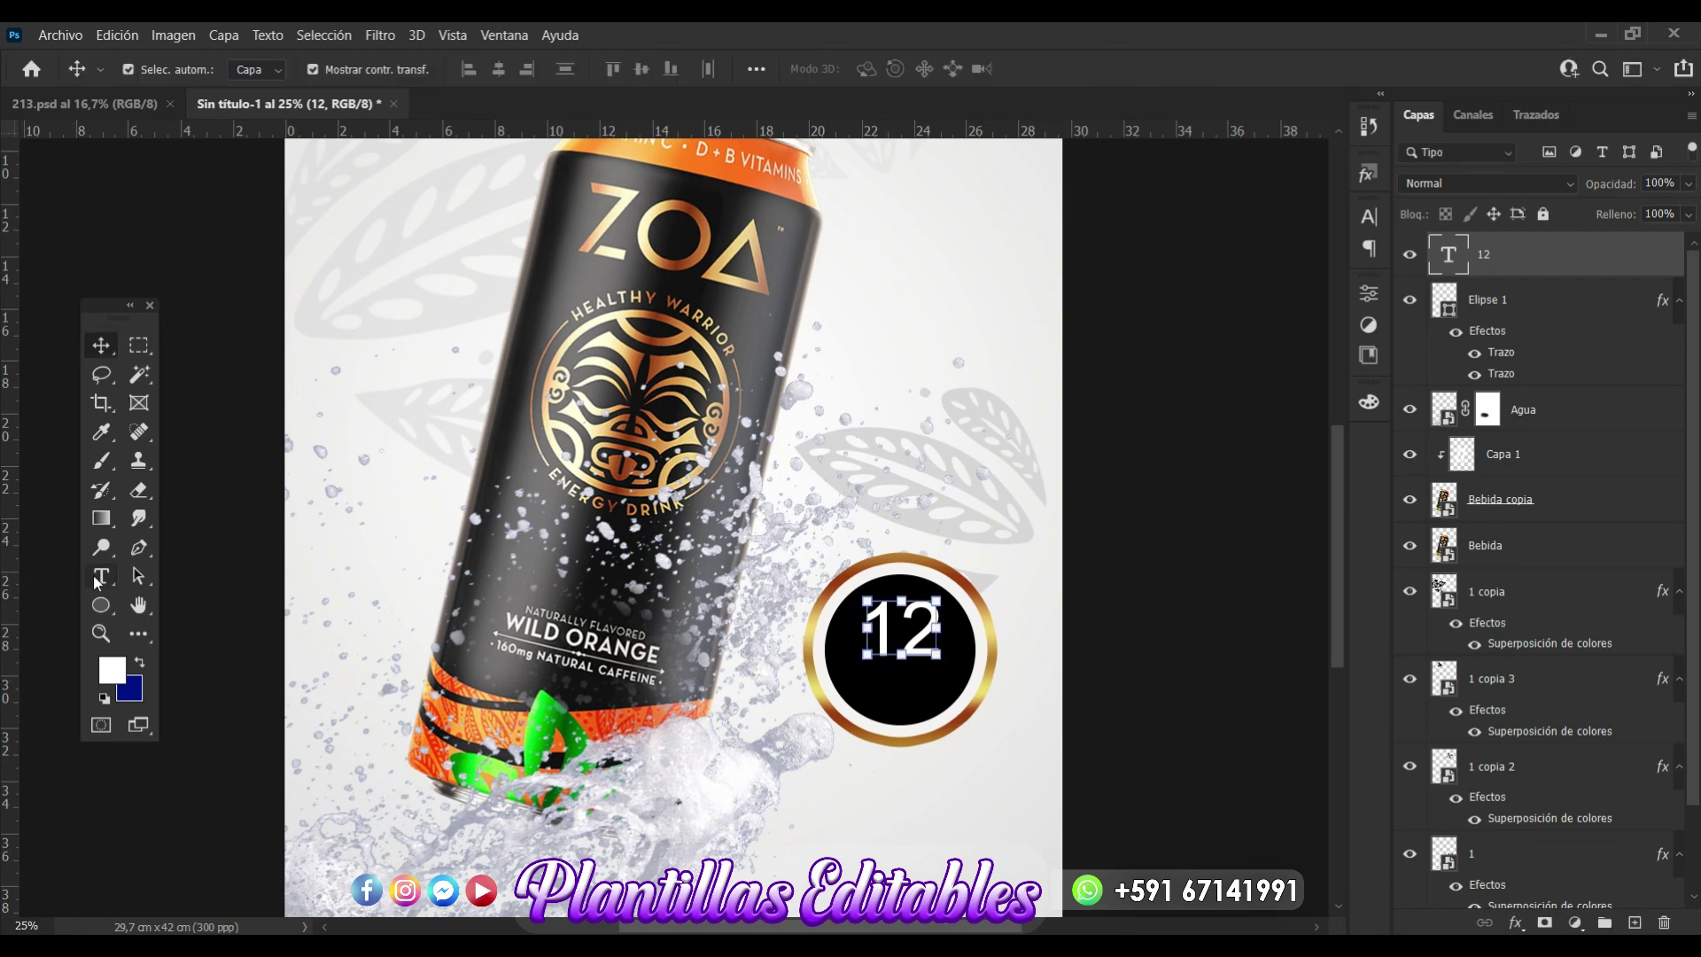
Set the 12's font to AdamGorry-Lights.
click(99, 576)
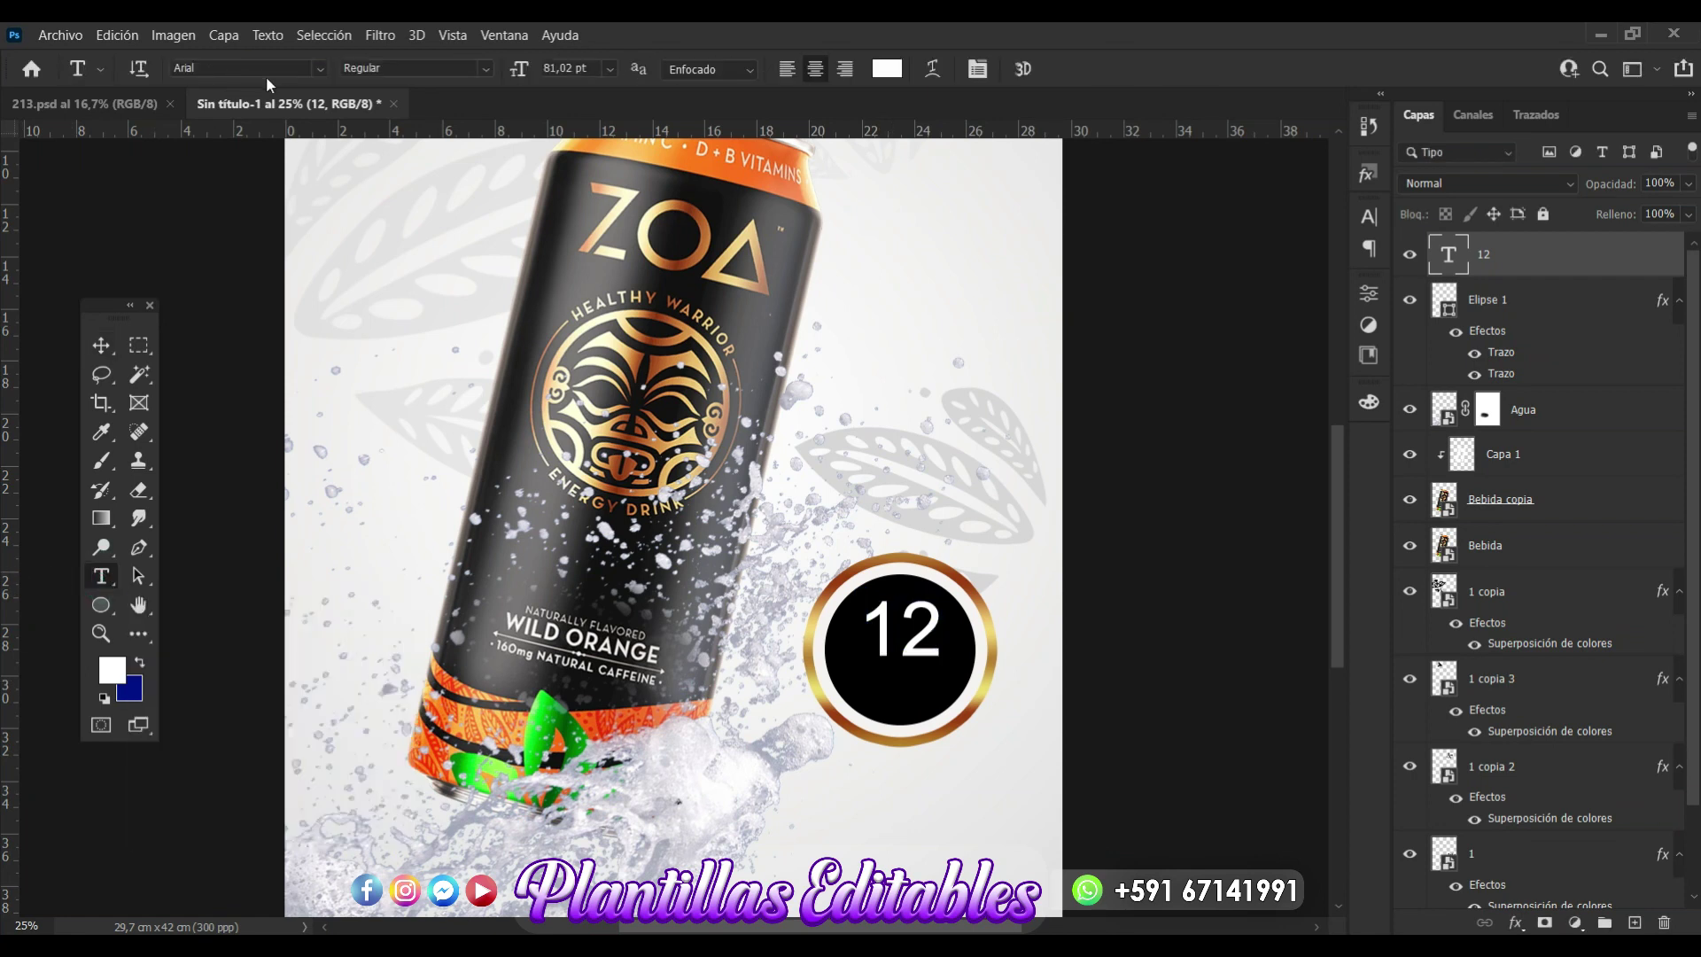
click(319, 68)
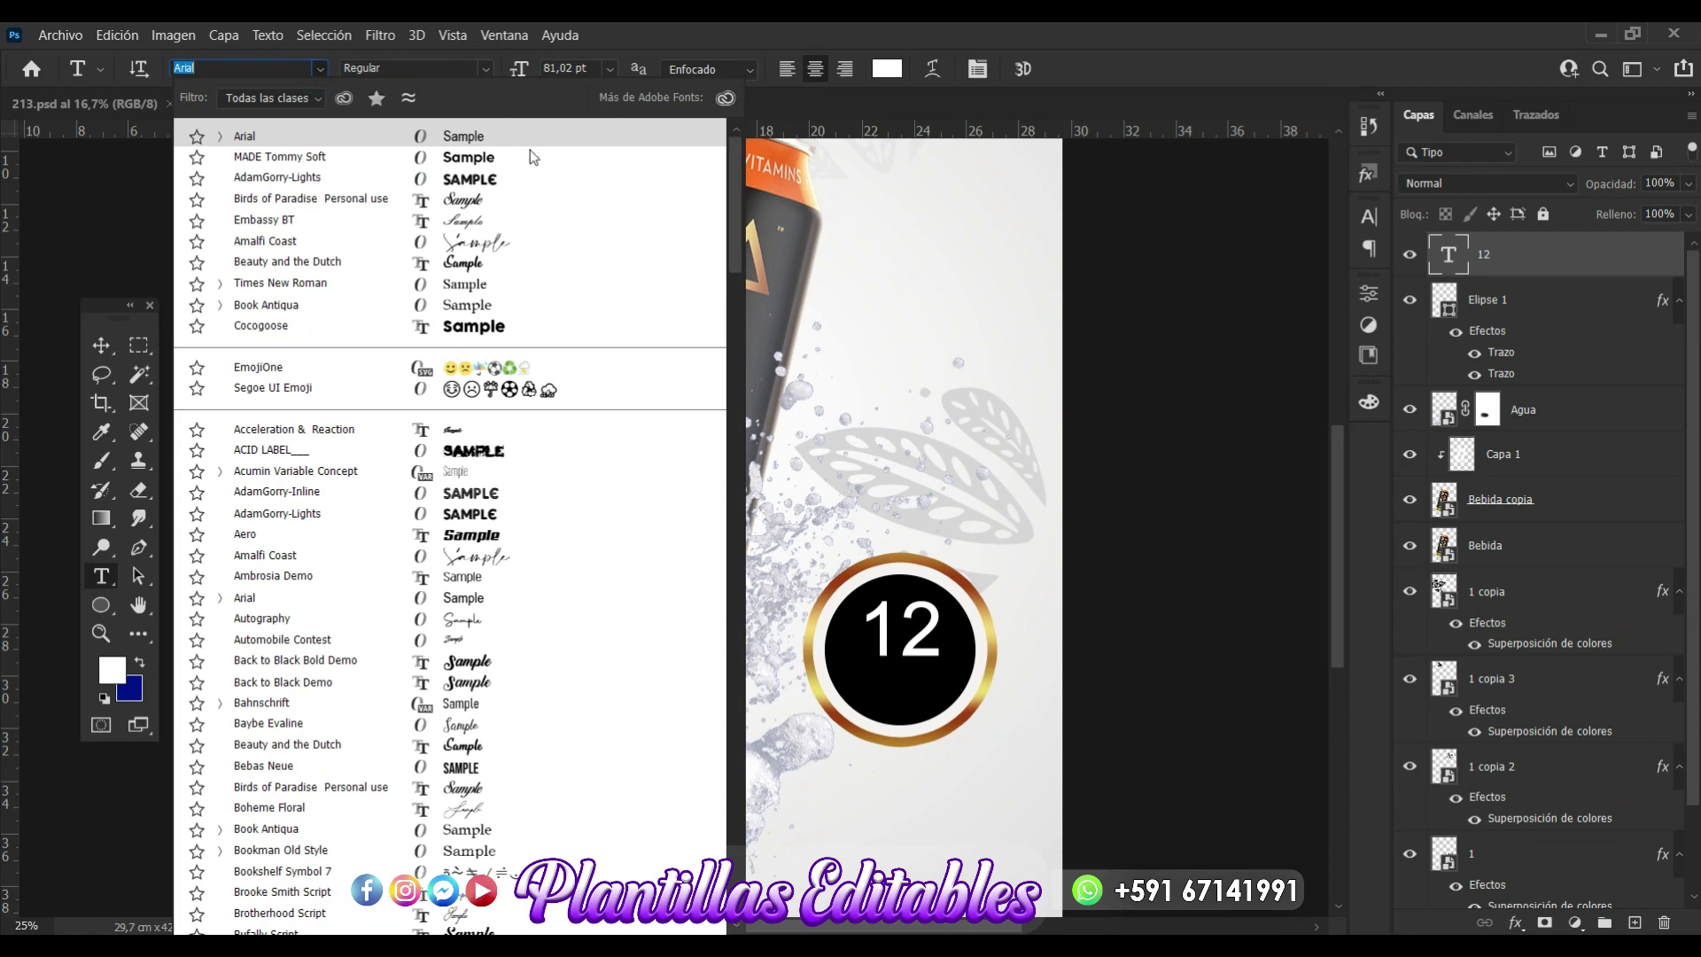
key(Down)
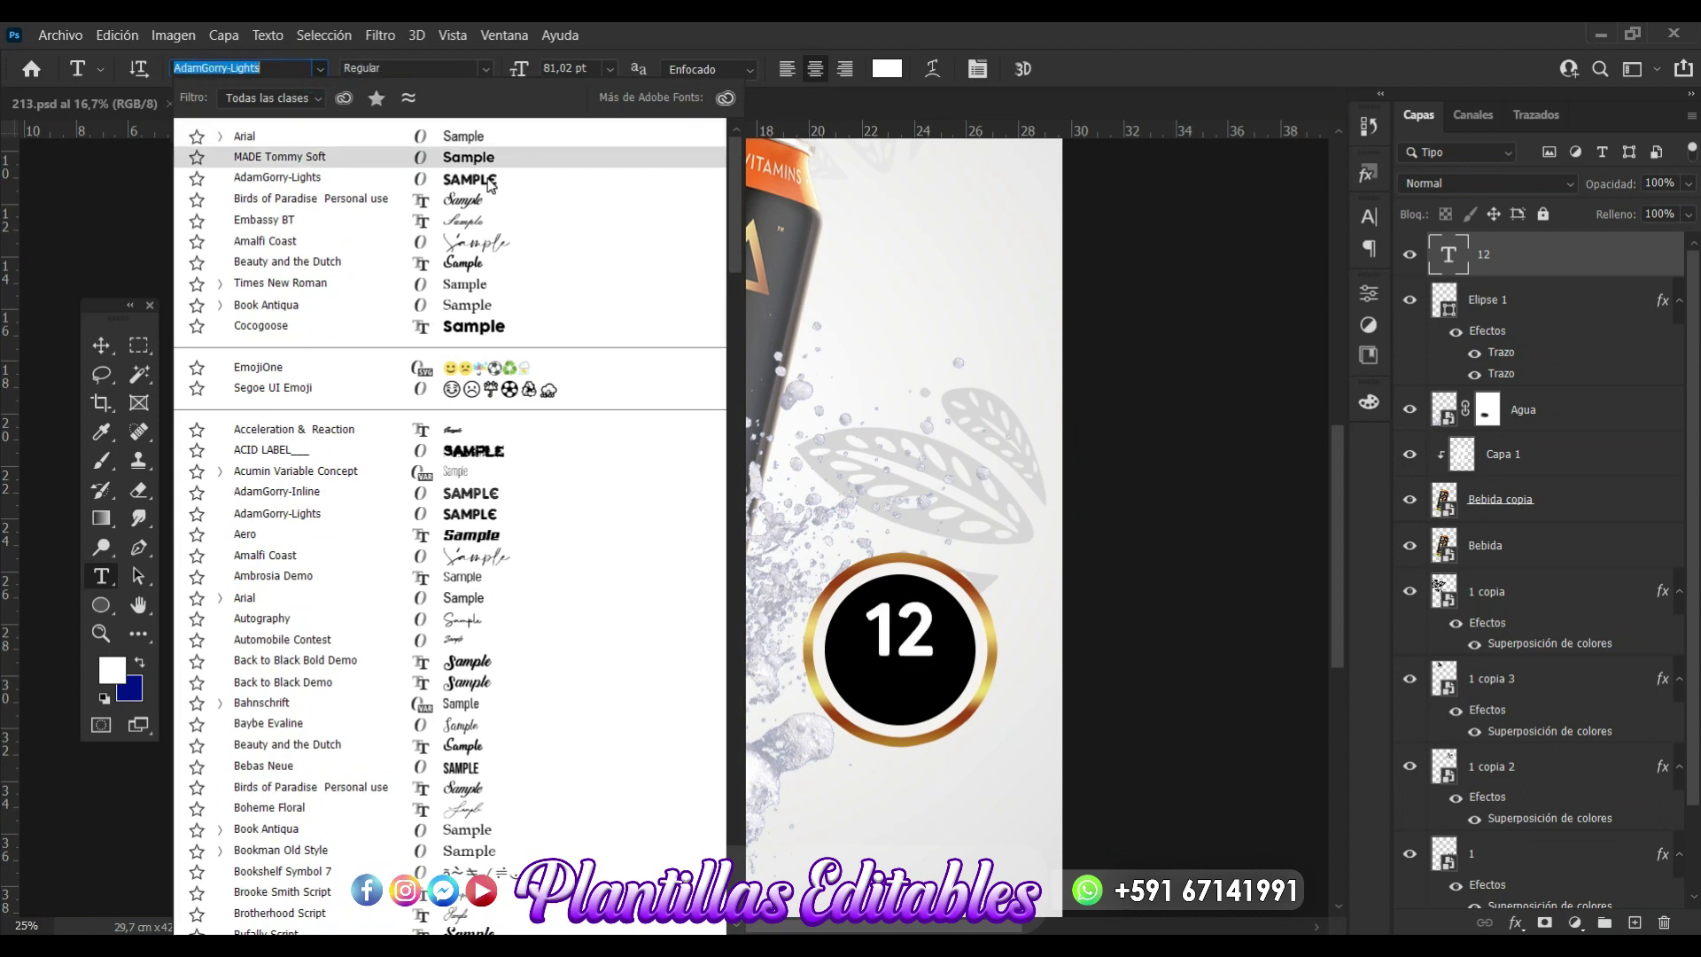
key(Down)
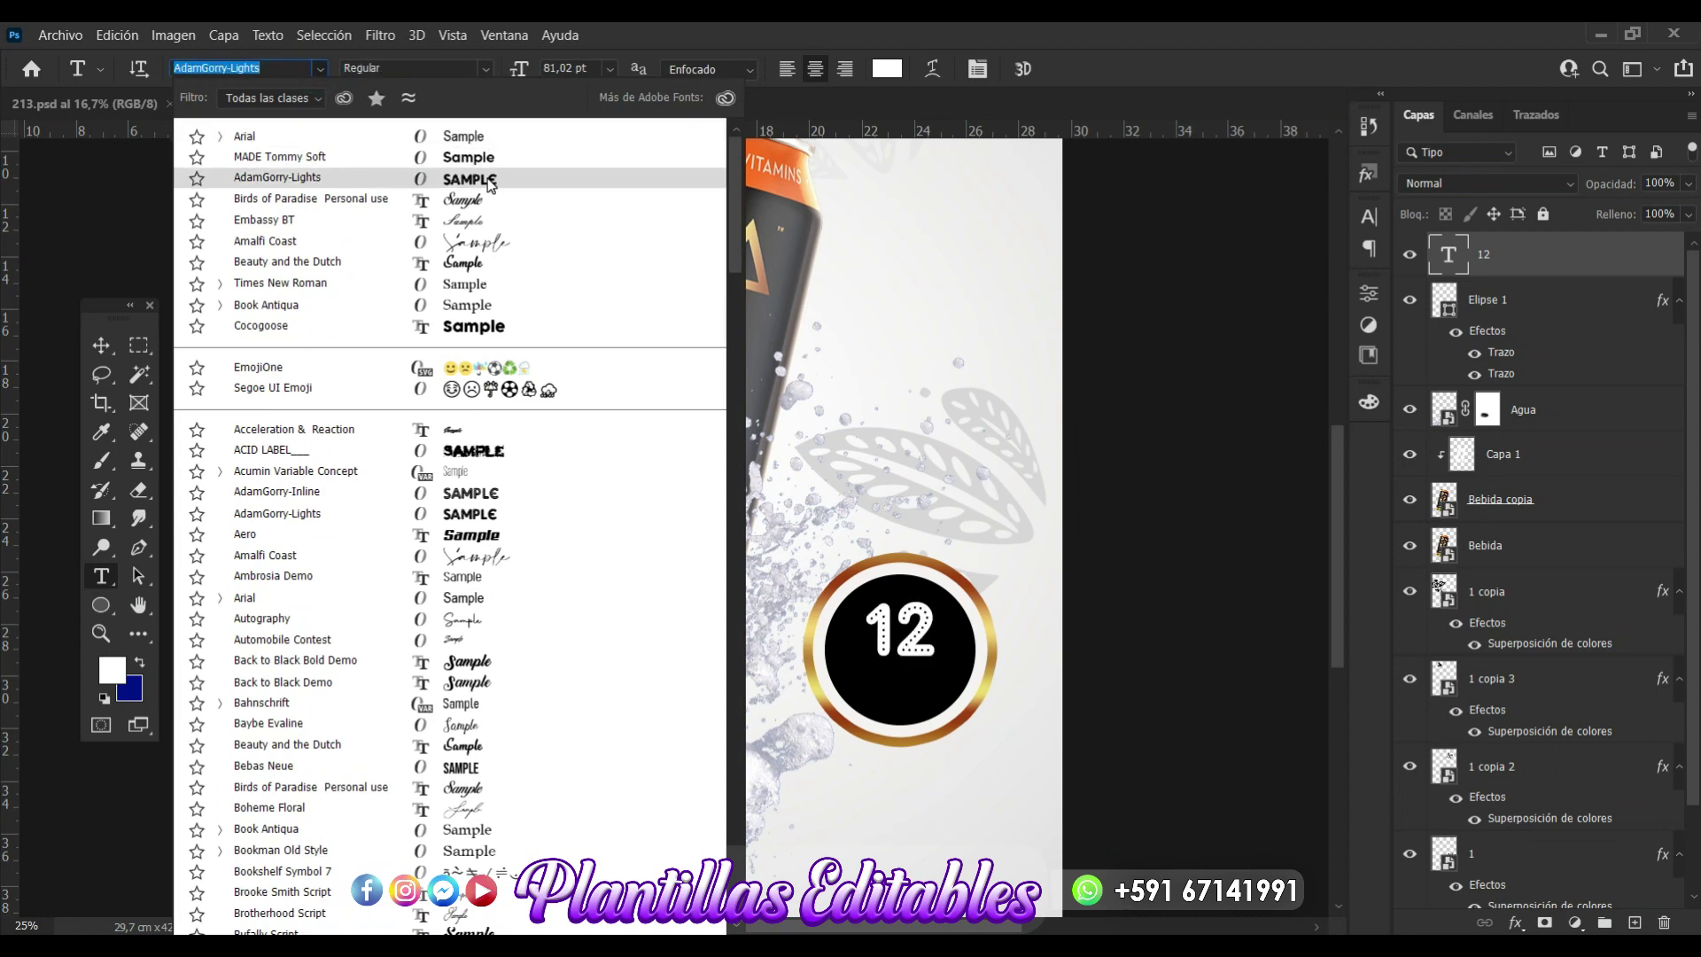
click(488, 180)
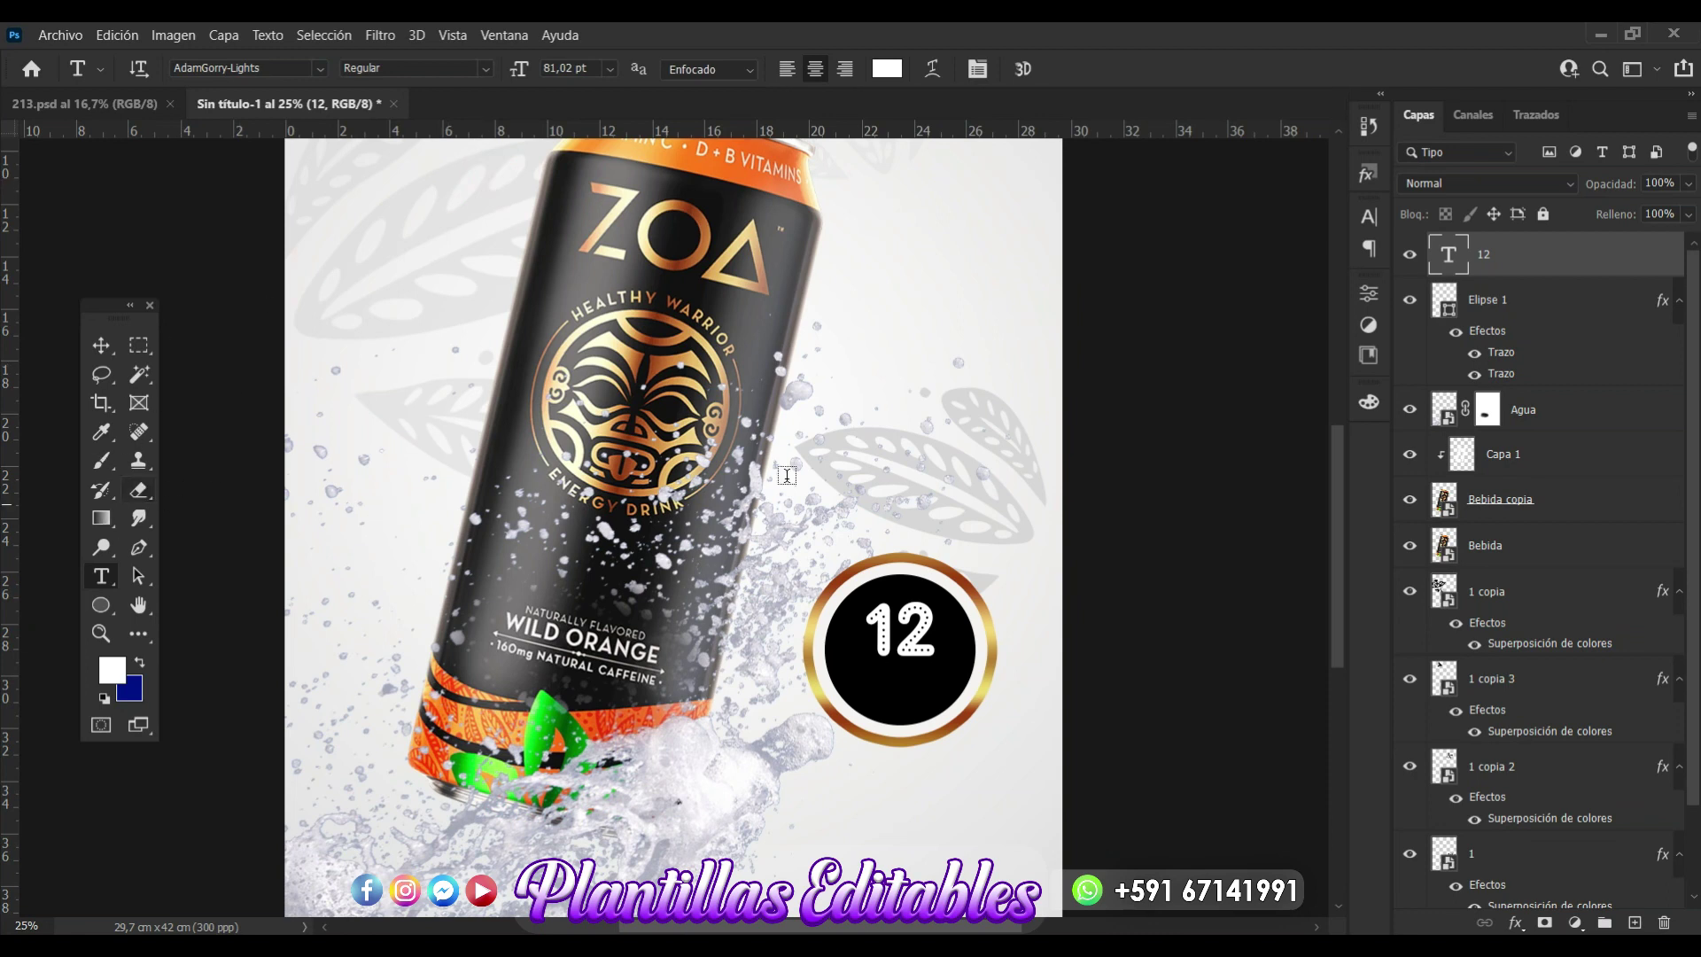
Add a $ text layer below the 12 in the circle and scale it up.
click(890, 694)
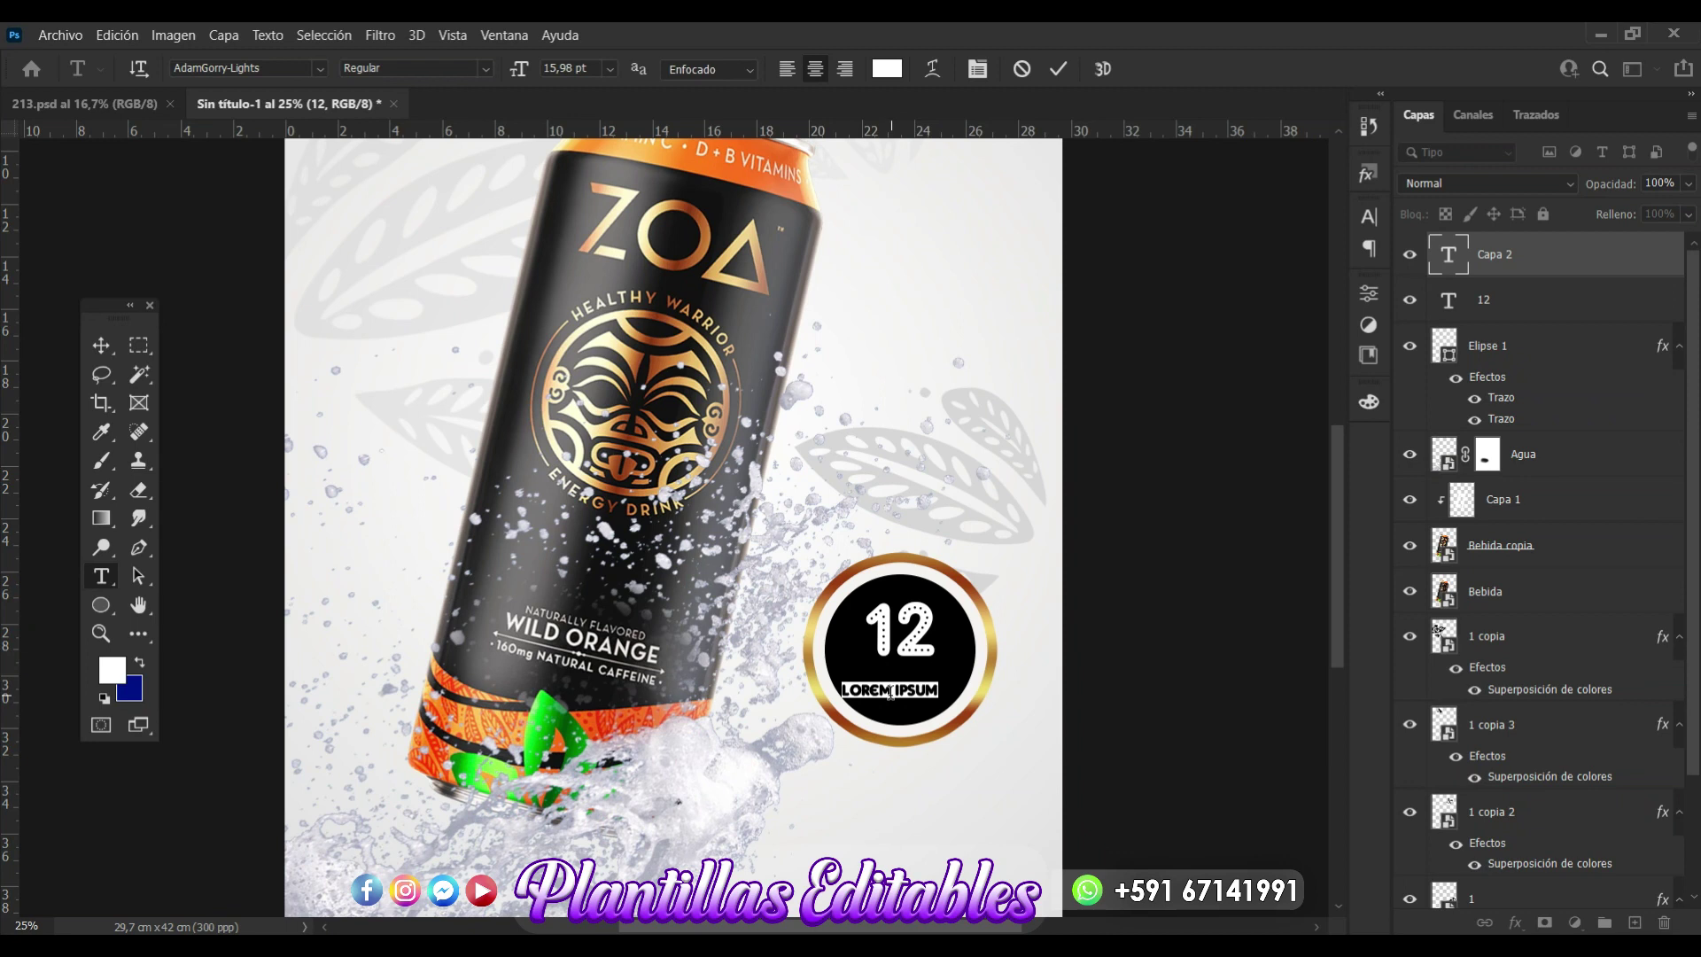
key(BackSpace)
click(101, 345)
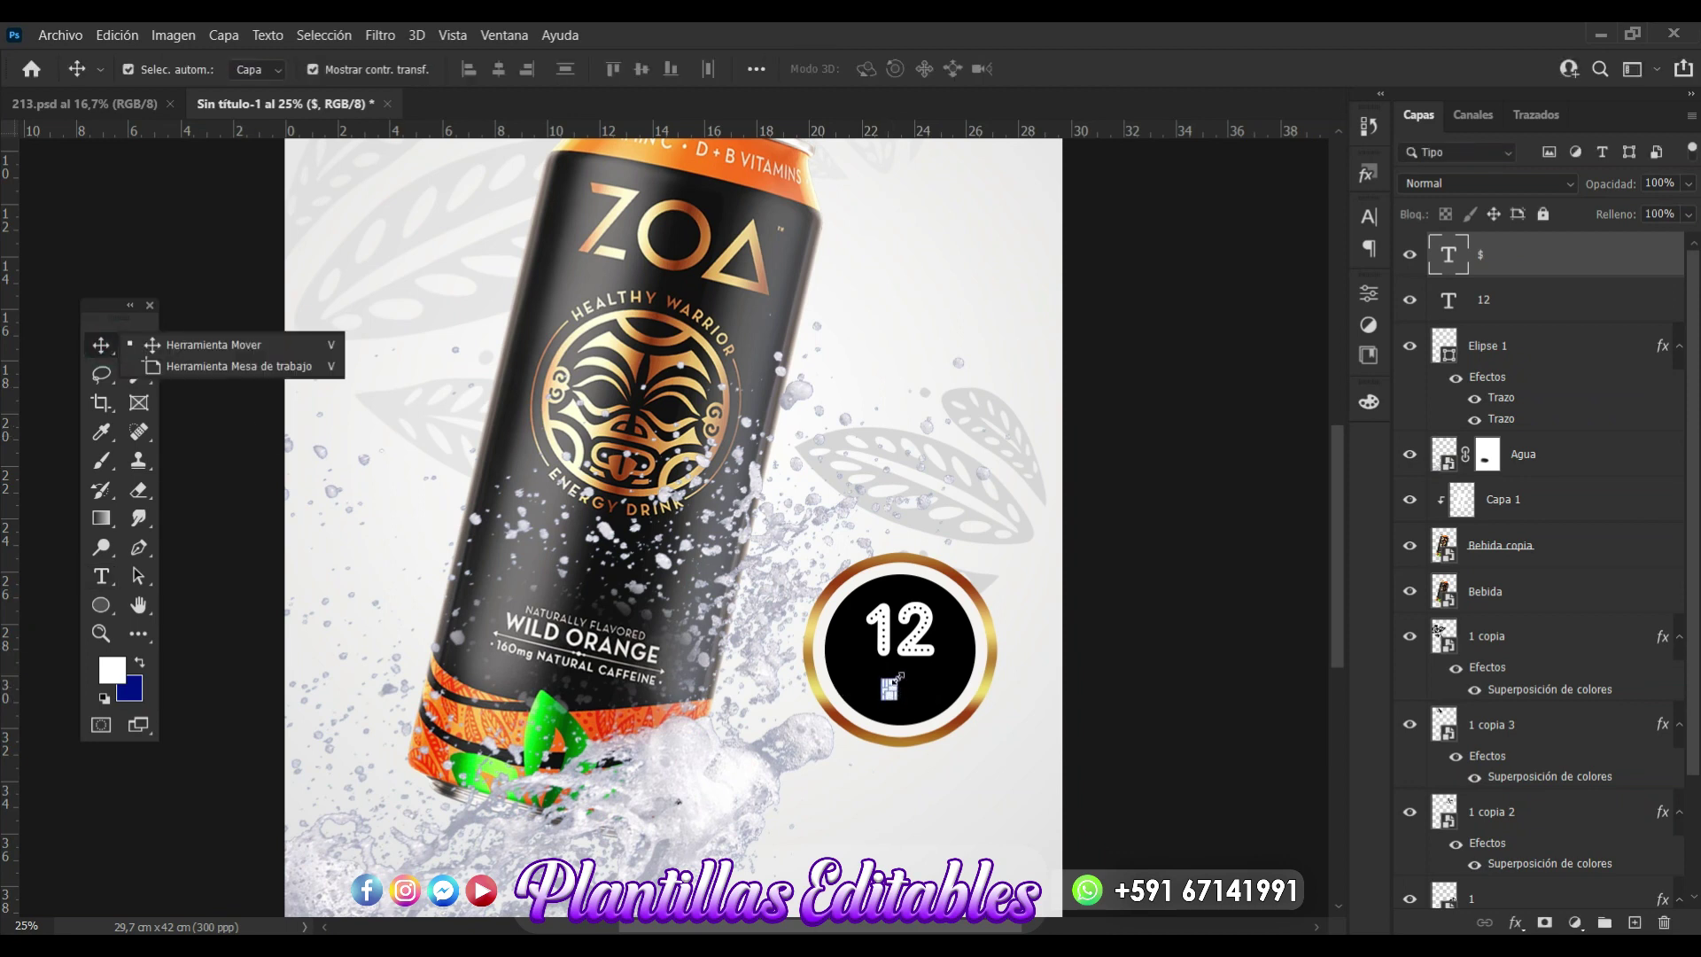
key(ctrl+t)
mouse_move(901, 678)
mouse_down()
mouse_move(916, 647)
mouse_move(899, 694)
mouse_up()
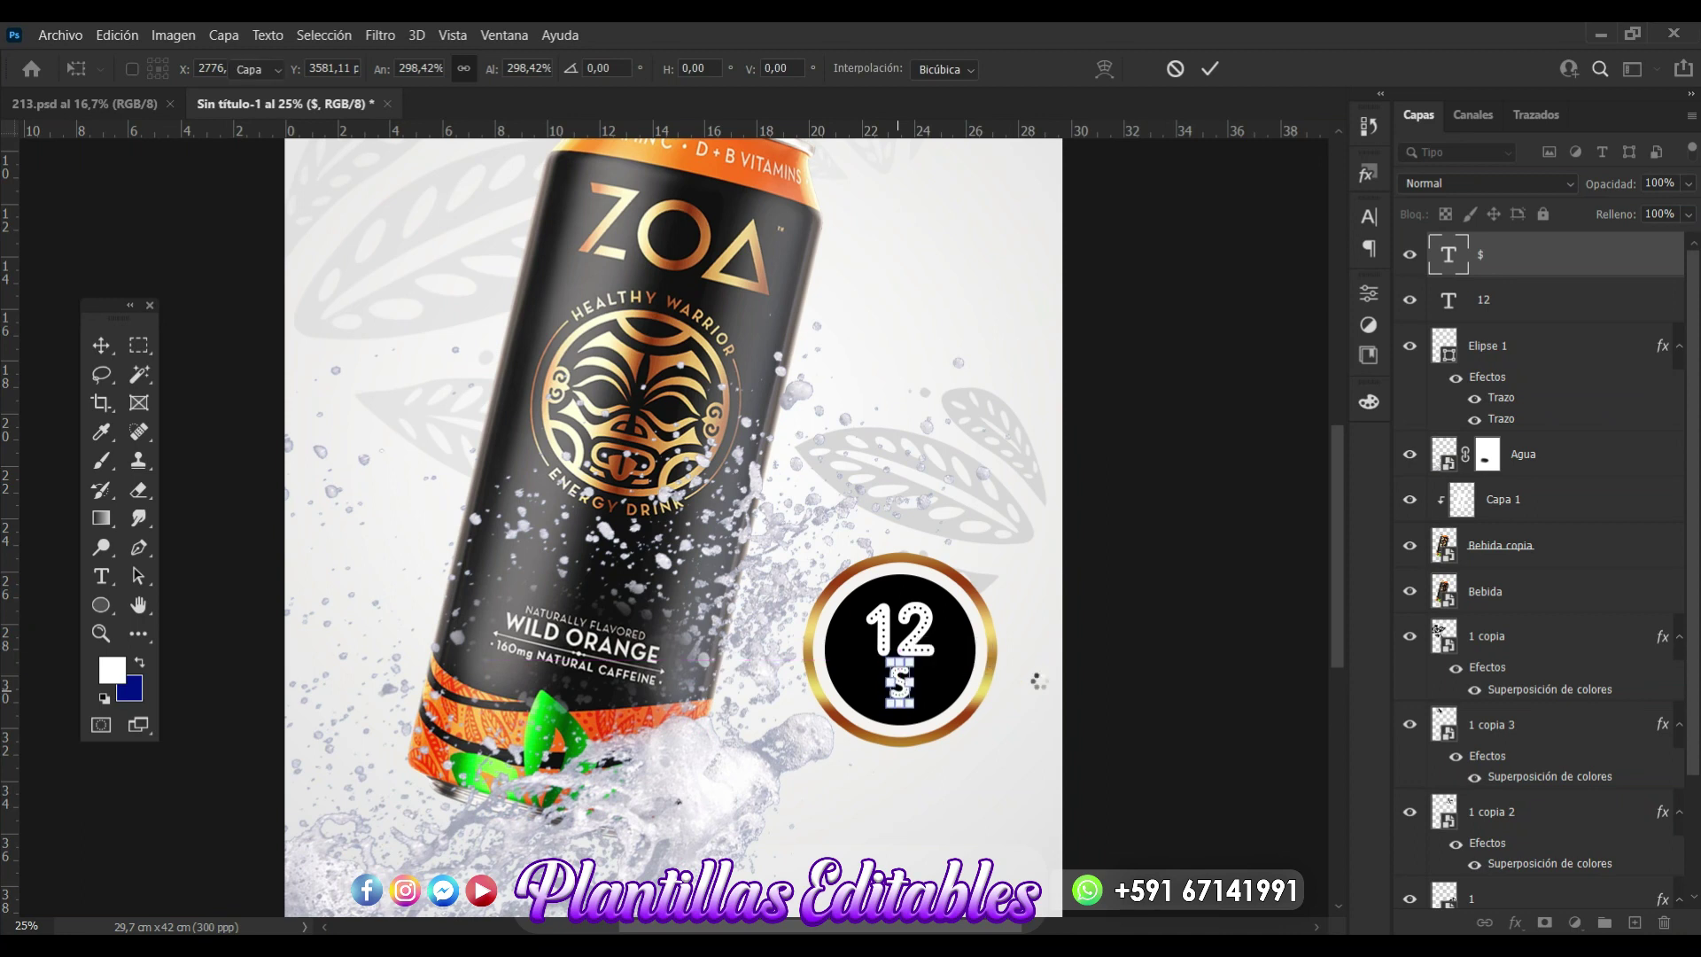
key(Return)
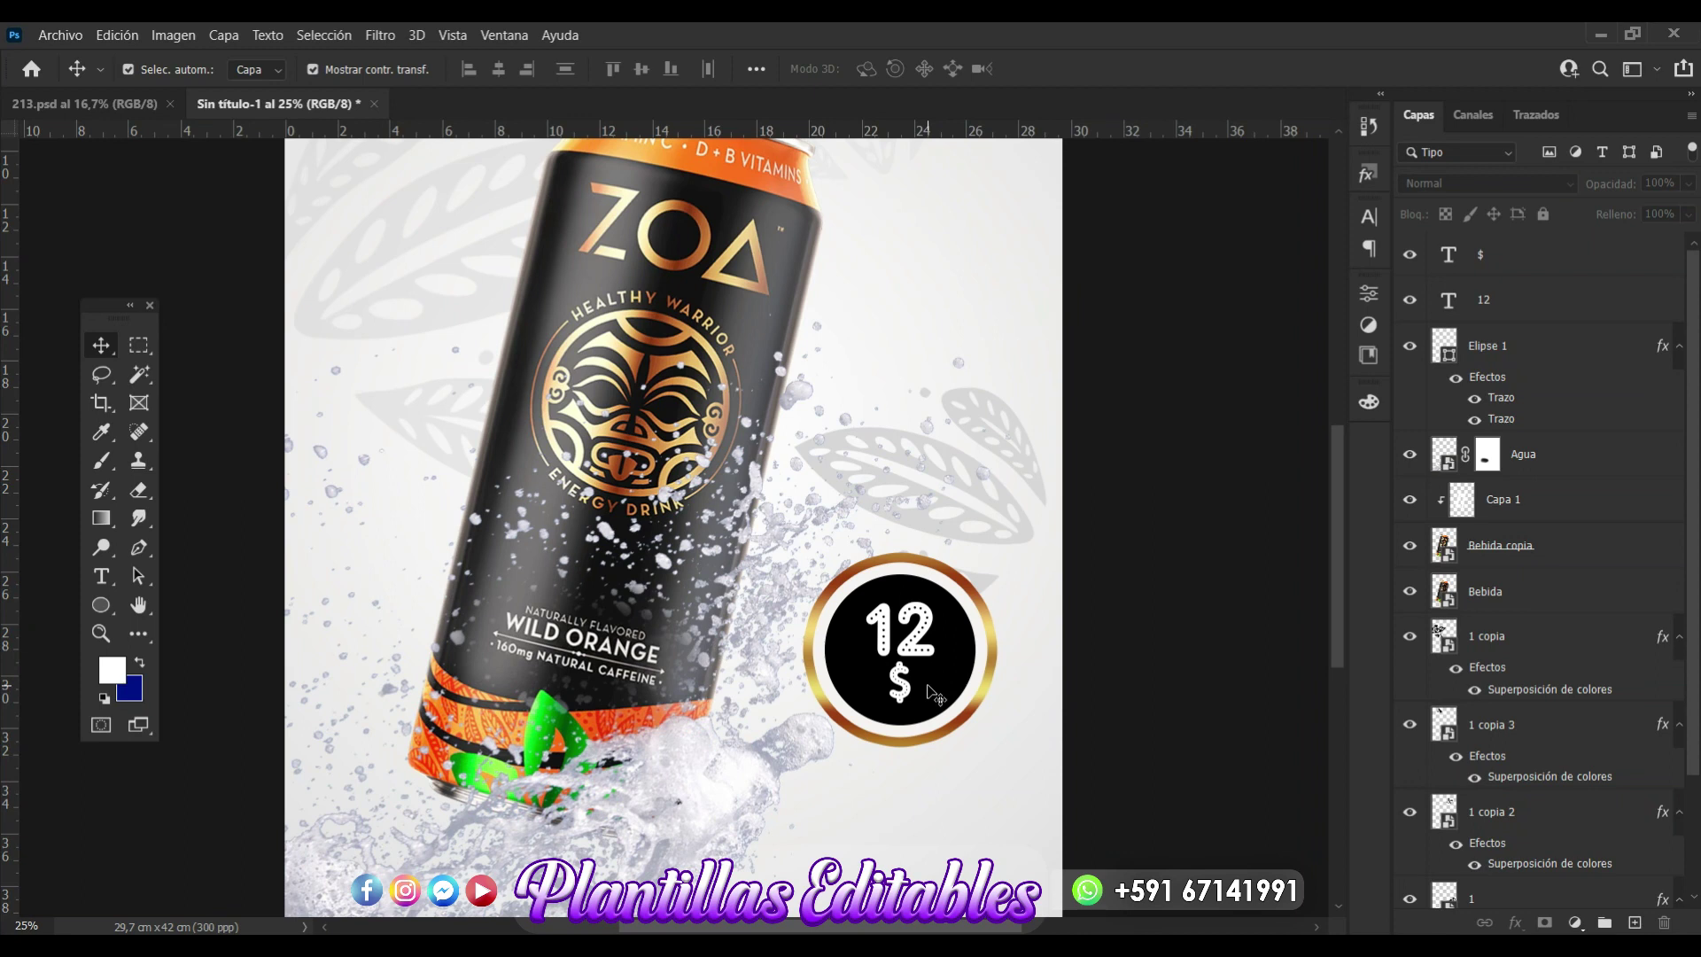
Zoom in on the badge and stretch the $ larger downward.
scroll(934, 695, down, 3)
key(ctrl+plus)
scroll(935, 695, down, 2)
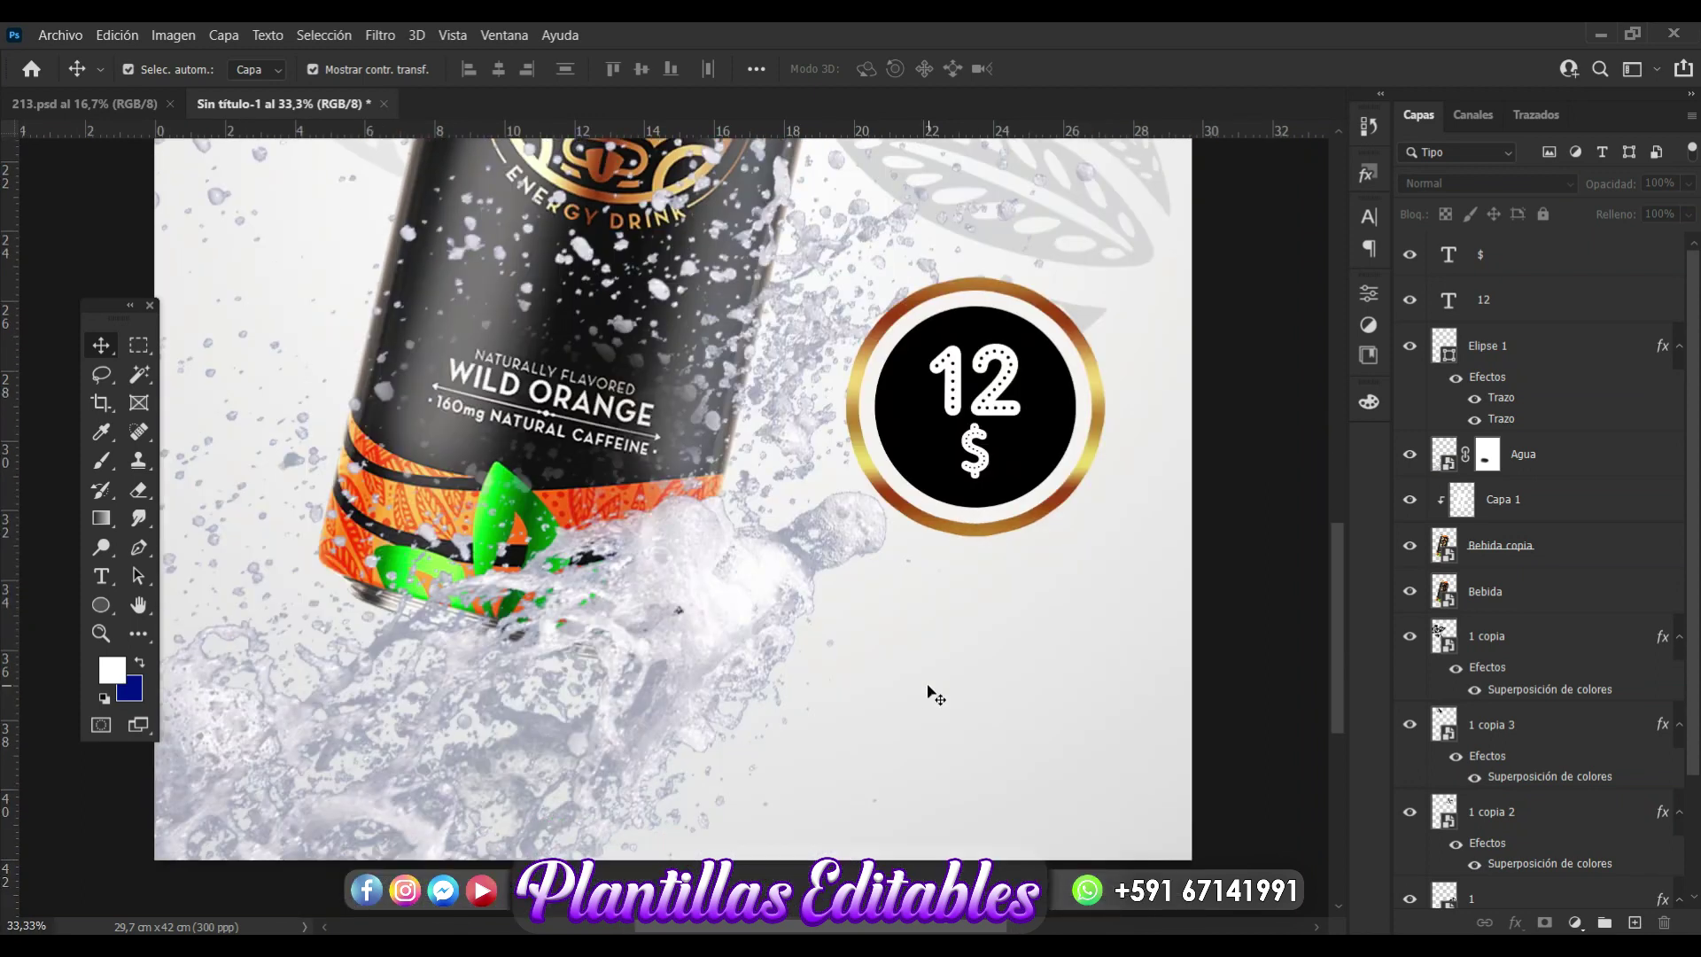
click(976, 469)
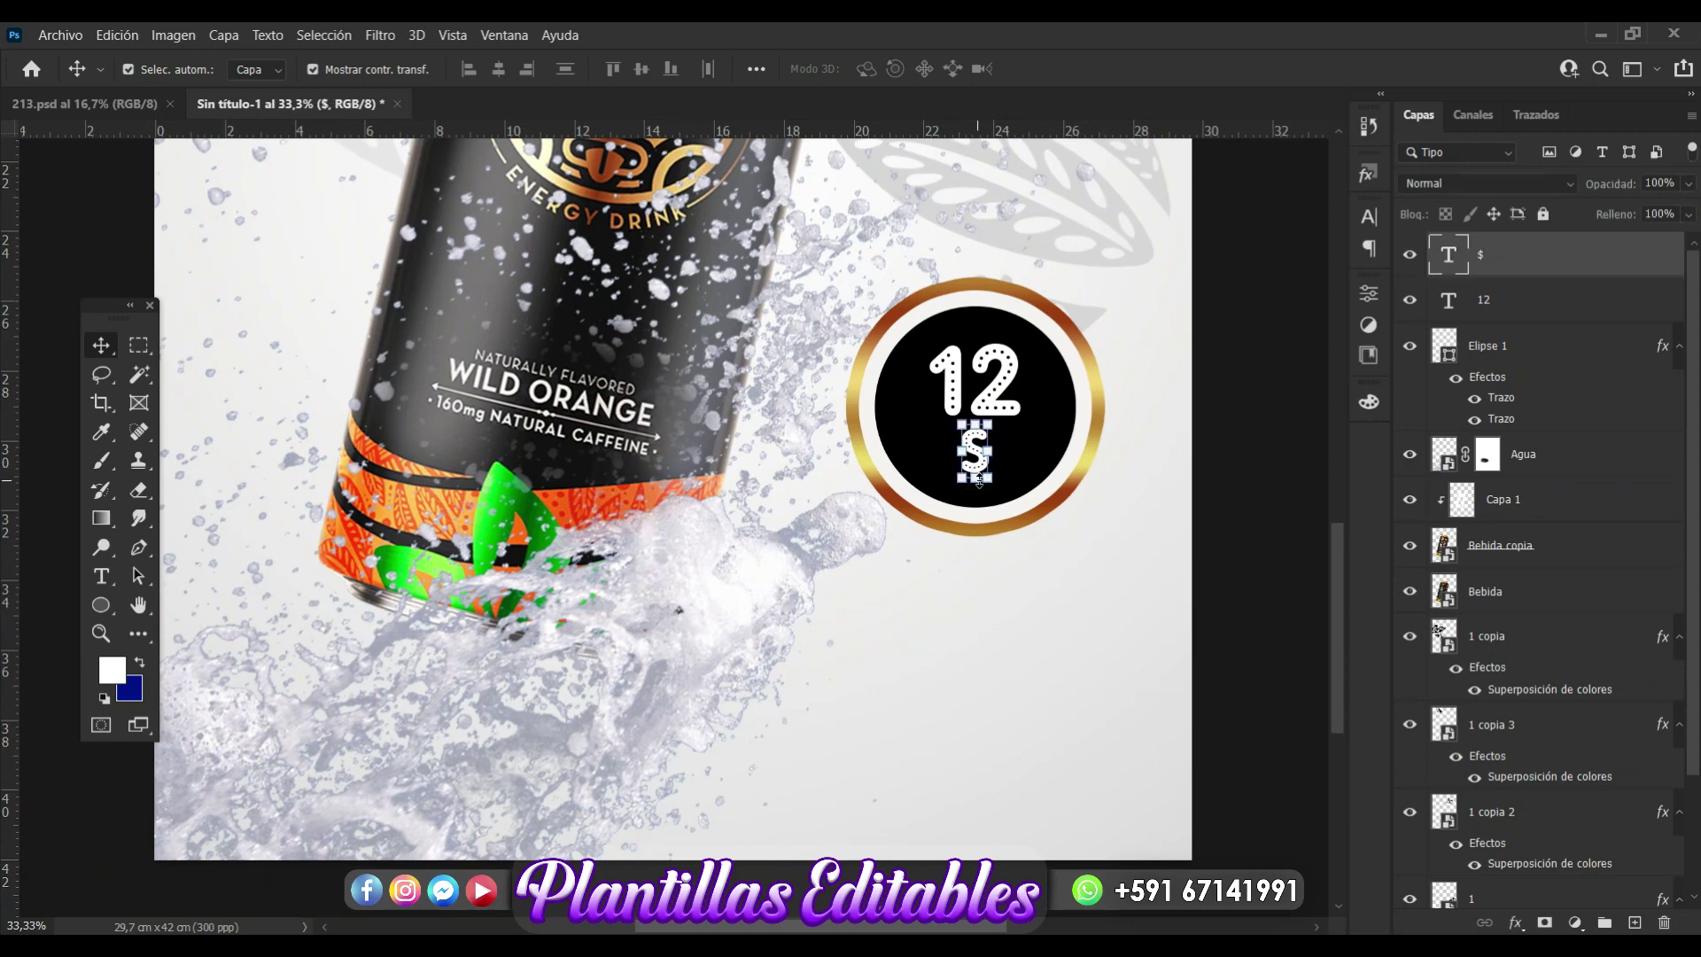
drag(976, 479, 980, 500)
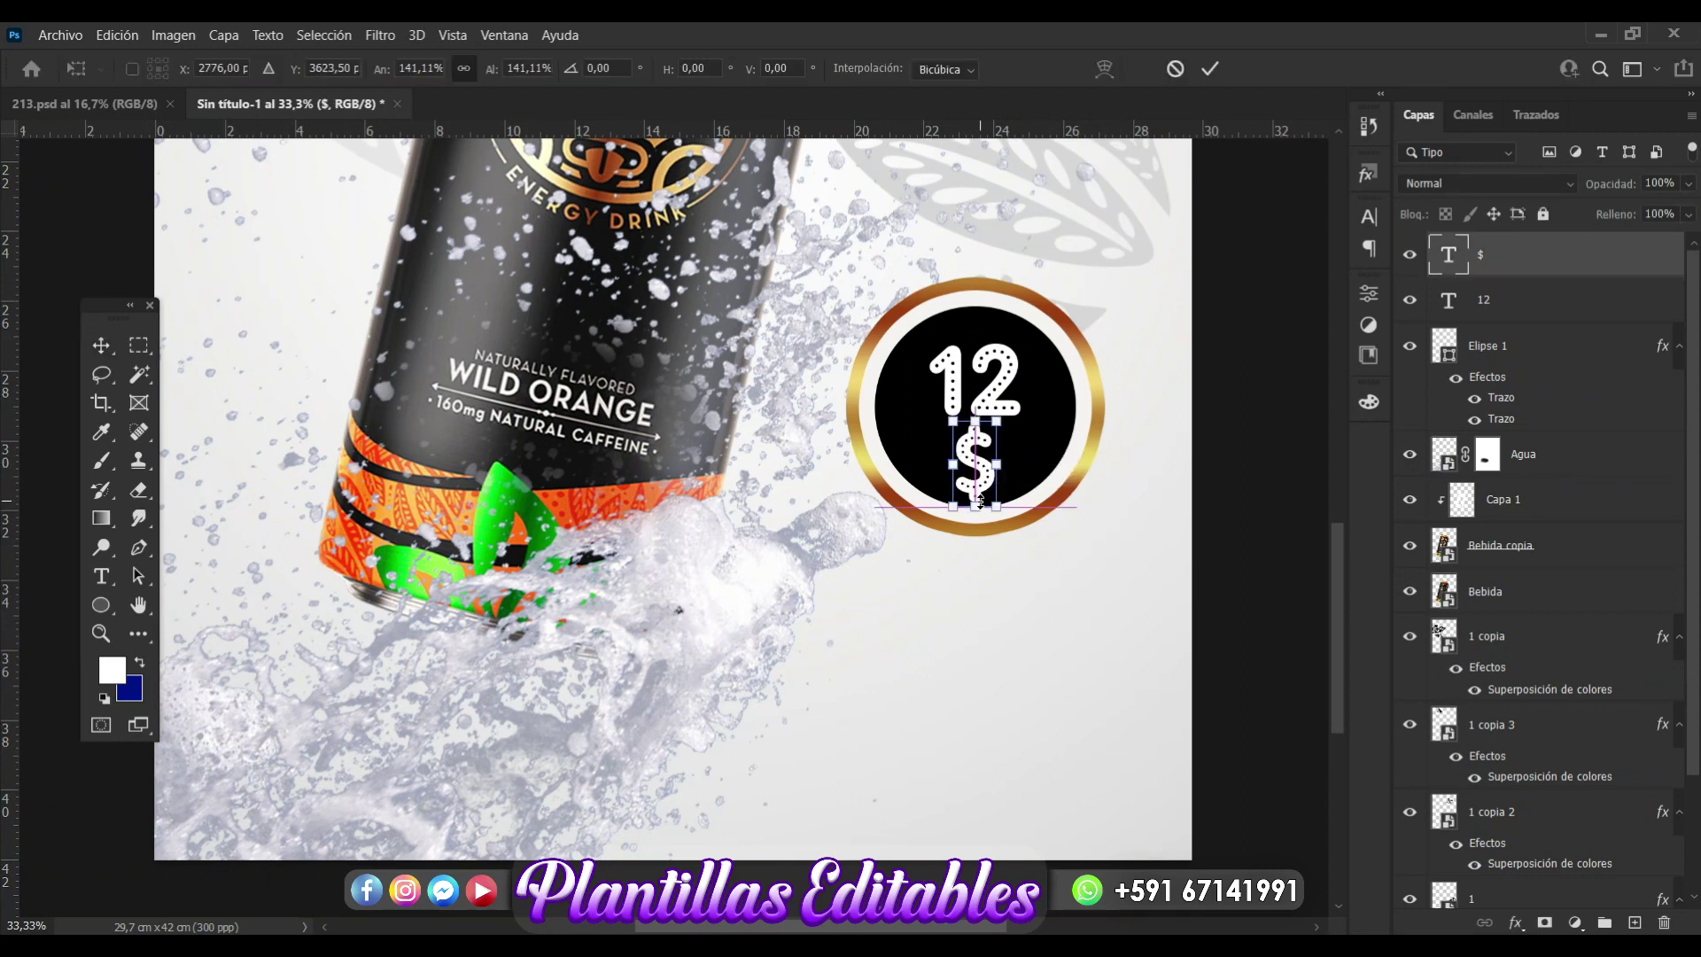
key(Return)
Scale the 12 up to about 125% and nudge it slightly right.
click(1229, 456)
click(1001, 398)
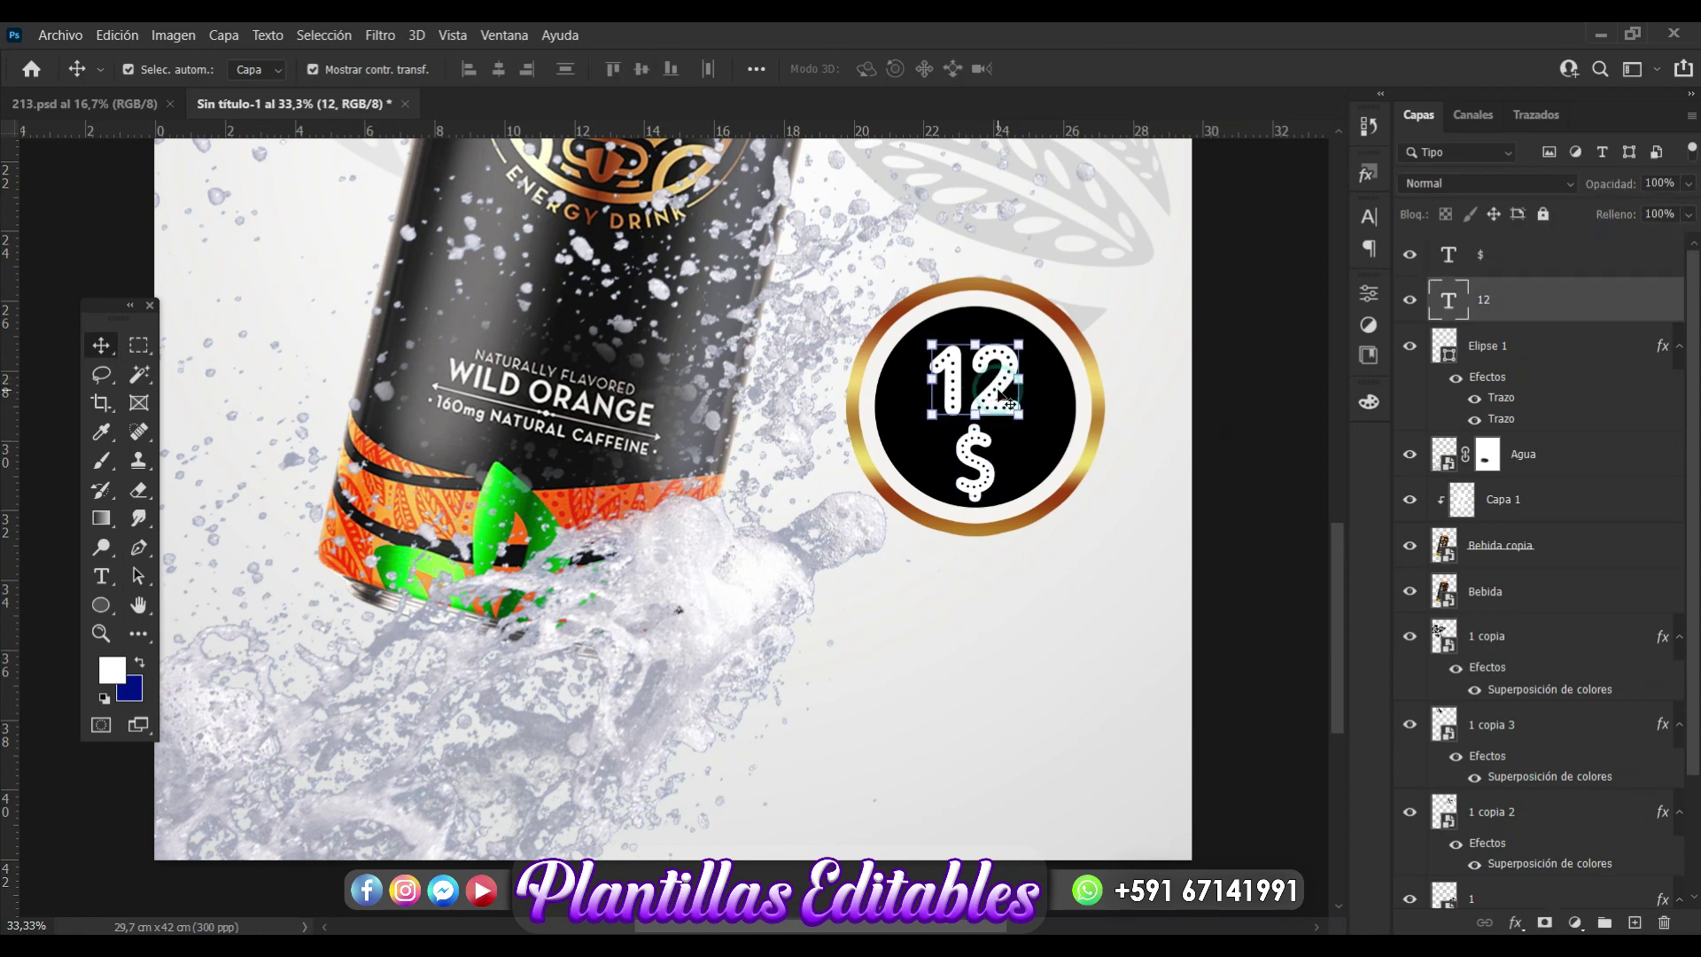
key(ctrl+t)
mouse_move(929, 414)
mouse_down()
mouse_move(916, 432)
mouse_move(986, 379)
mouse_up()
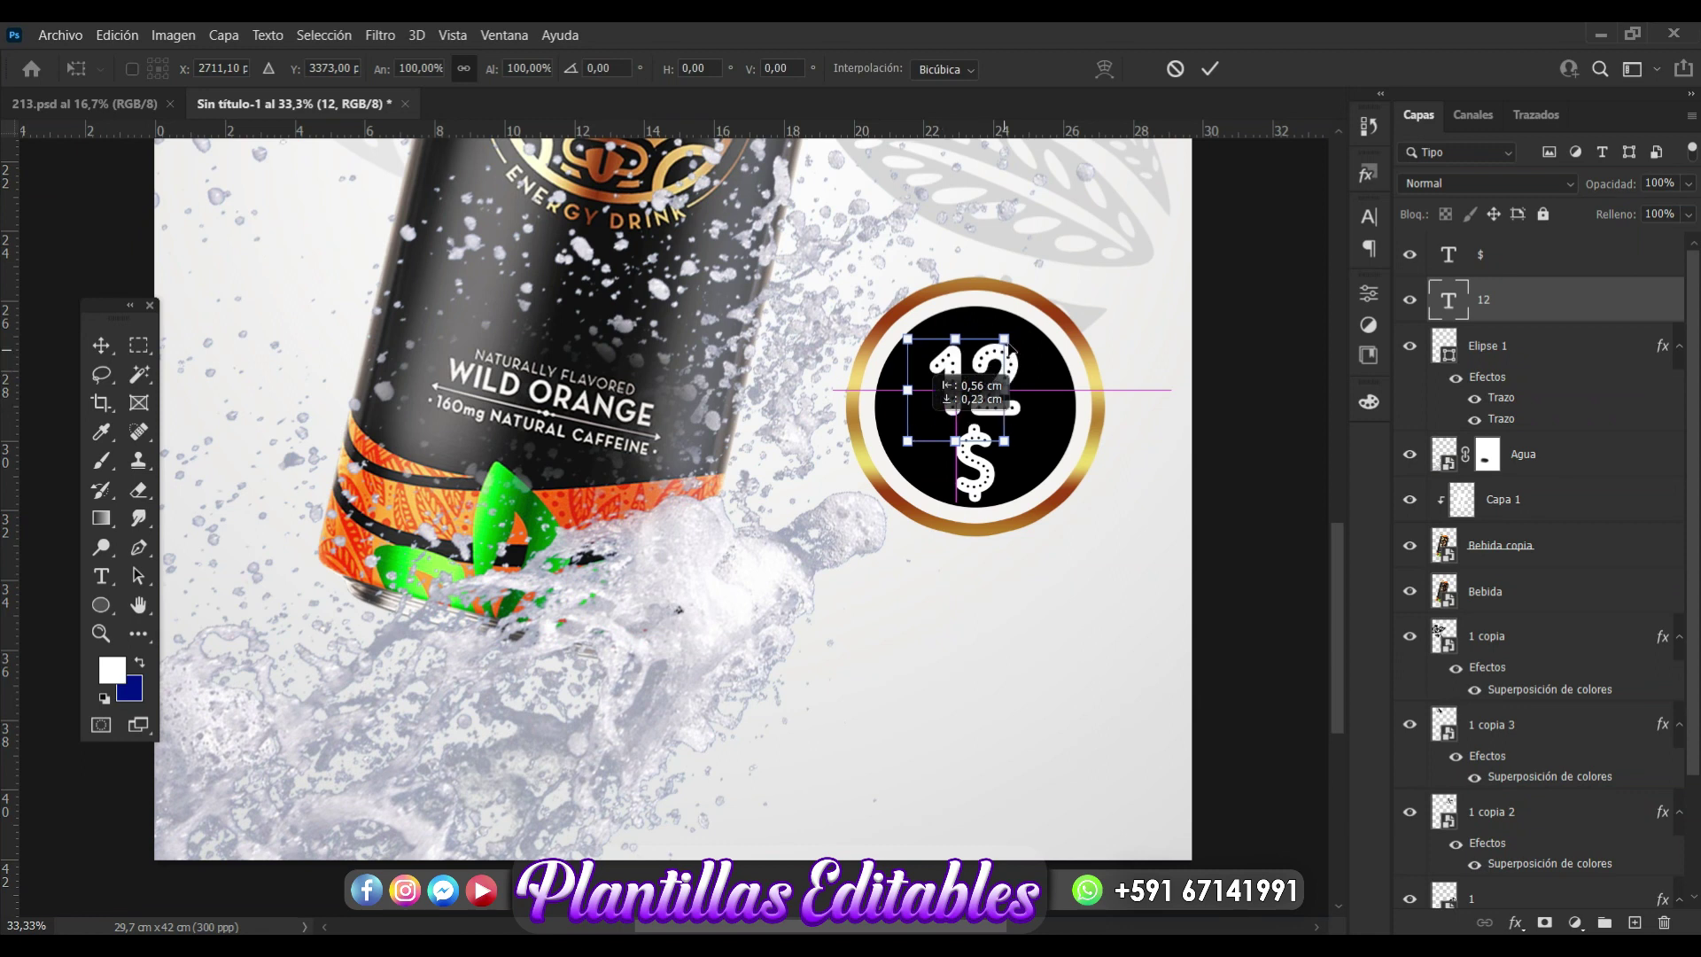
drag(1004, 339, 1041, 316)
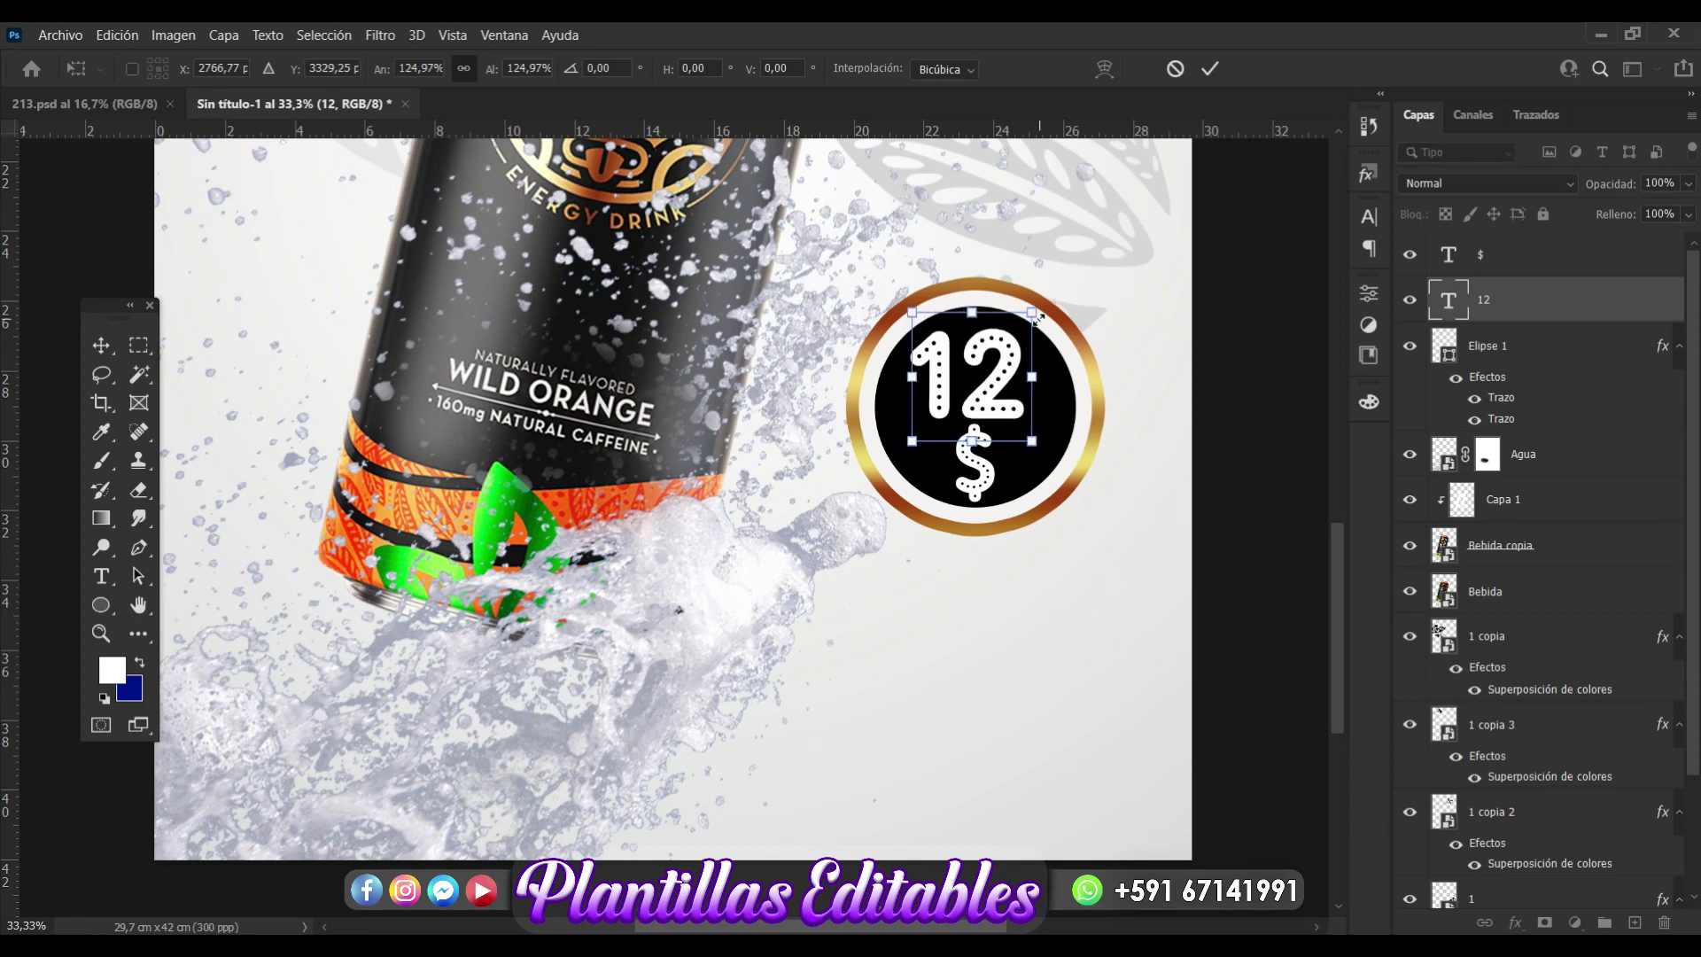
drag(965, 381, 970, 381)
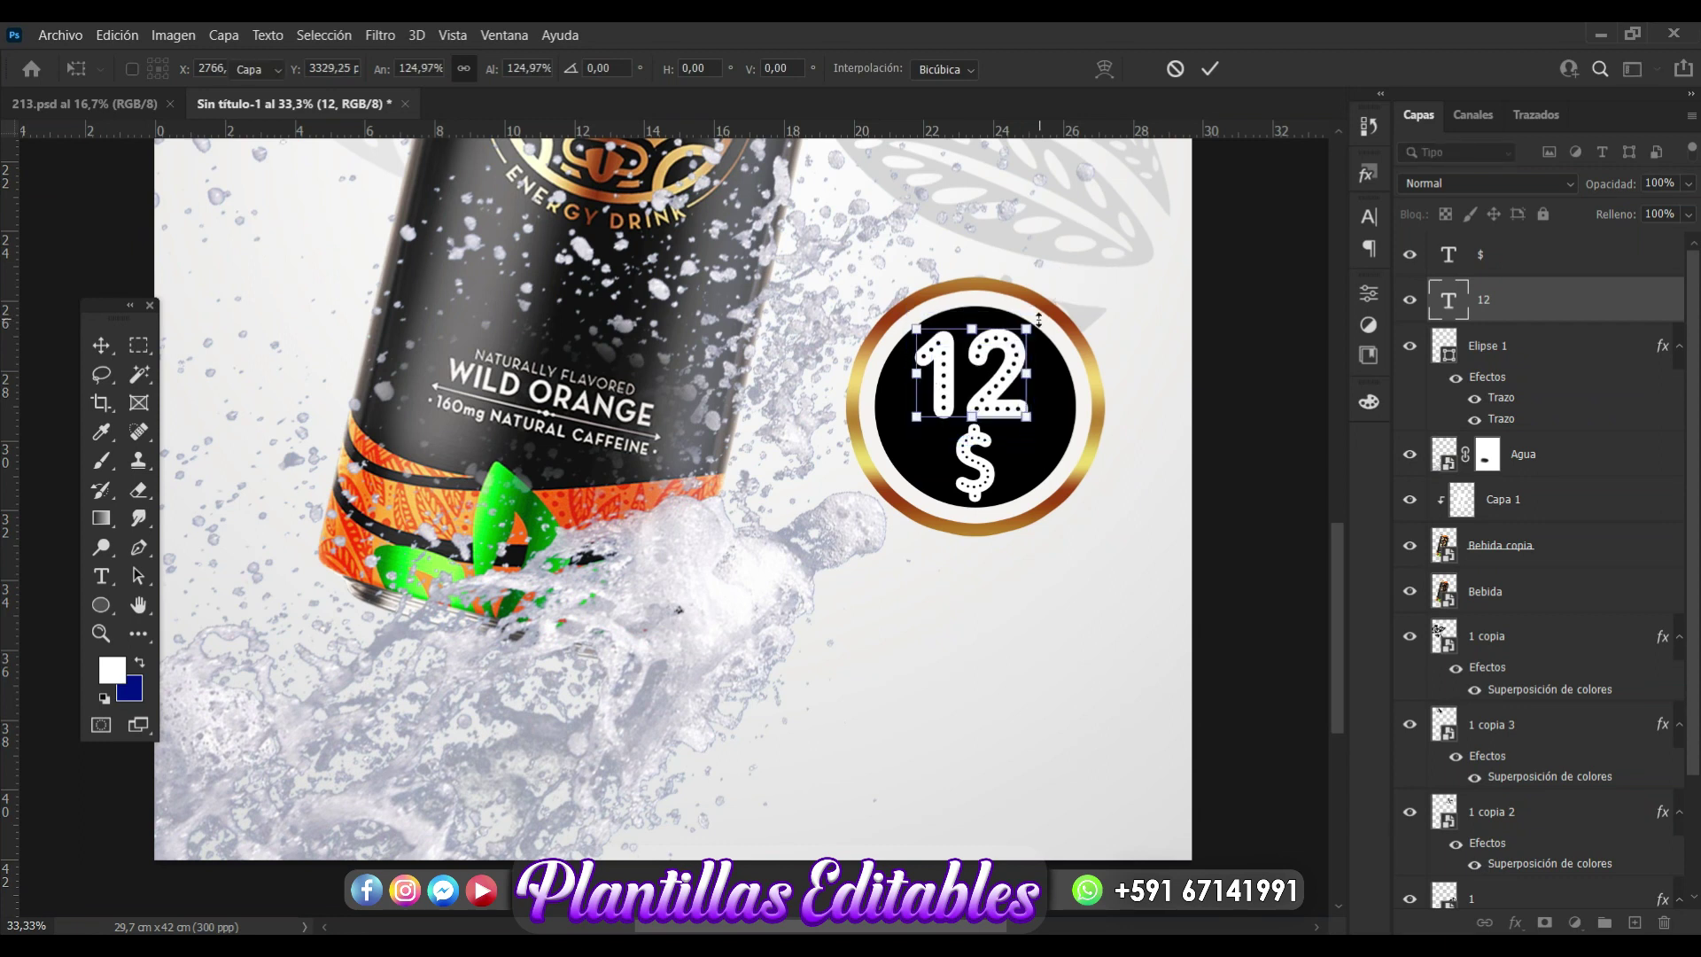
key(Return)
Type the white heading 'ENERGY DRINK' near the top of the poster.
scroll(1221, 458, up, 5)
scroll(1221, 458, up, 5)
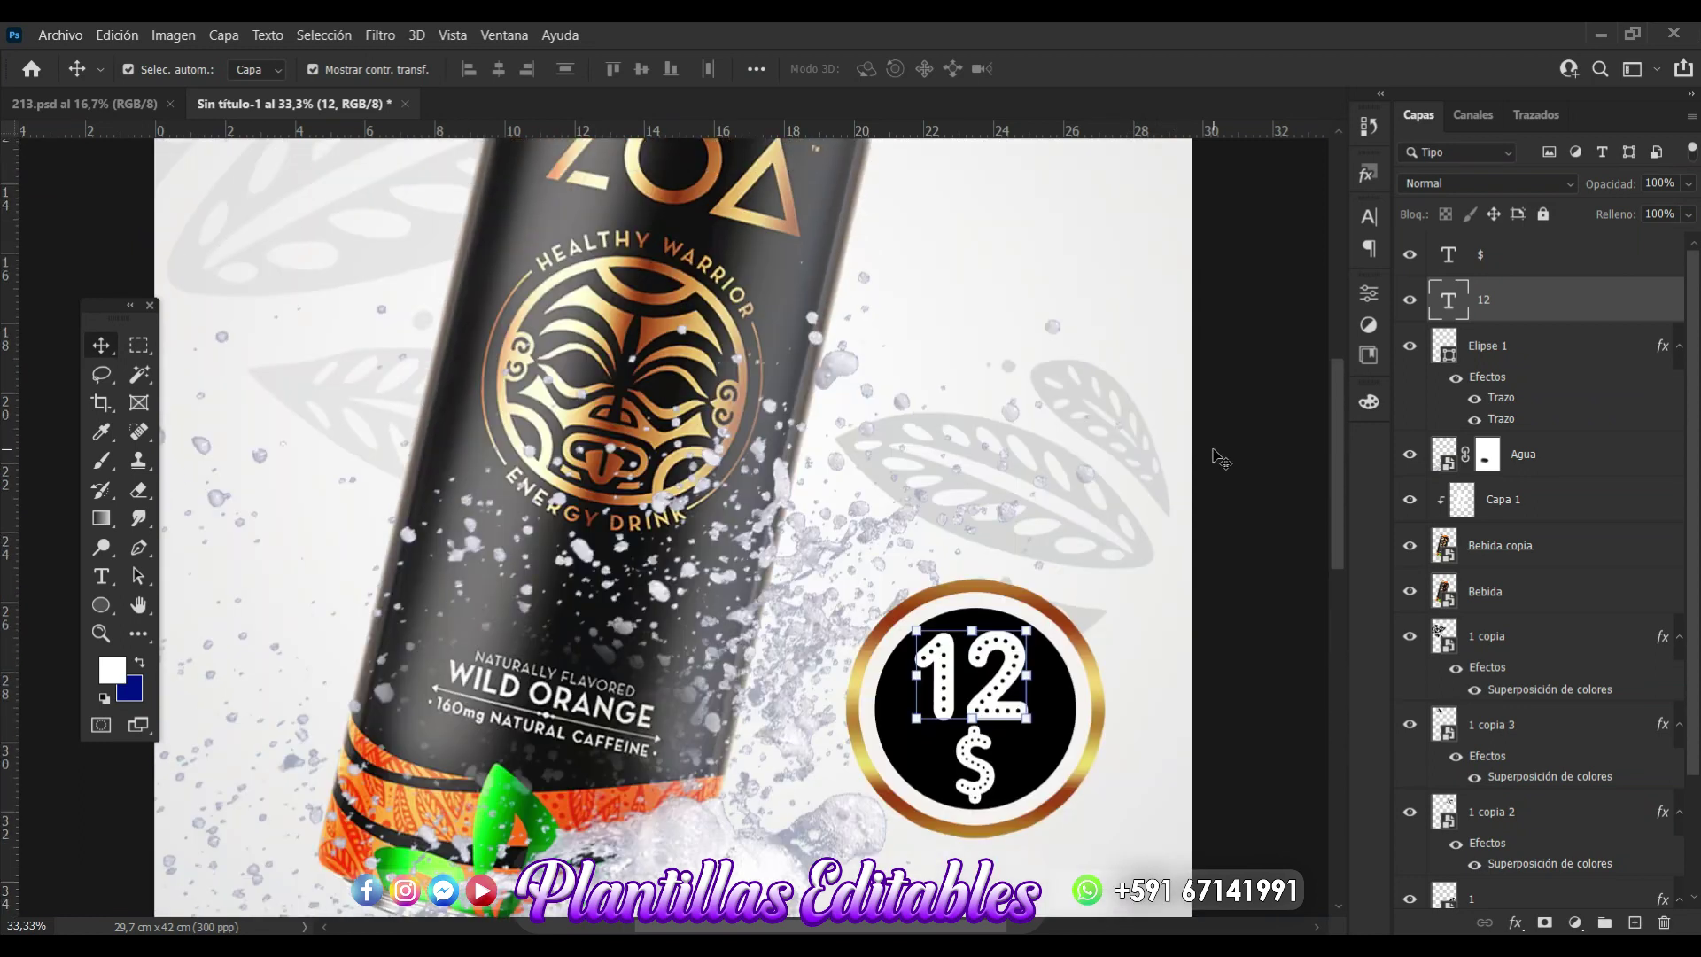
scroll(1220, 458, down, 1)
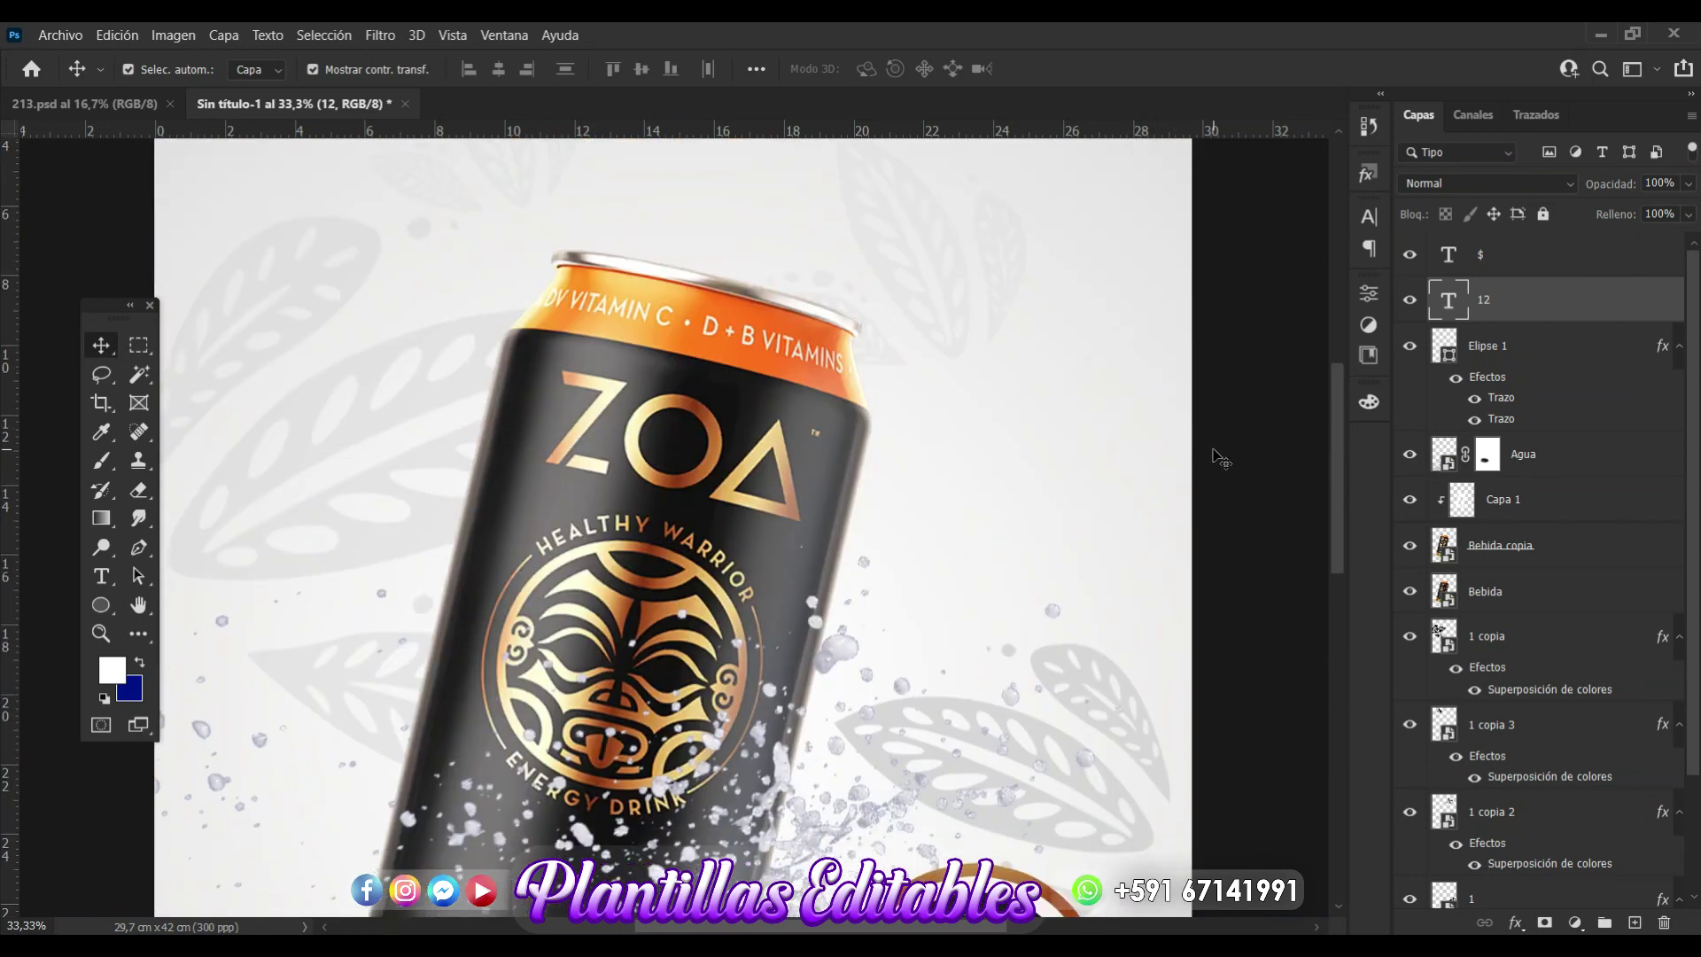
scroll(1220, 458, down, 3)
scroll(1221, 457, down, 1)
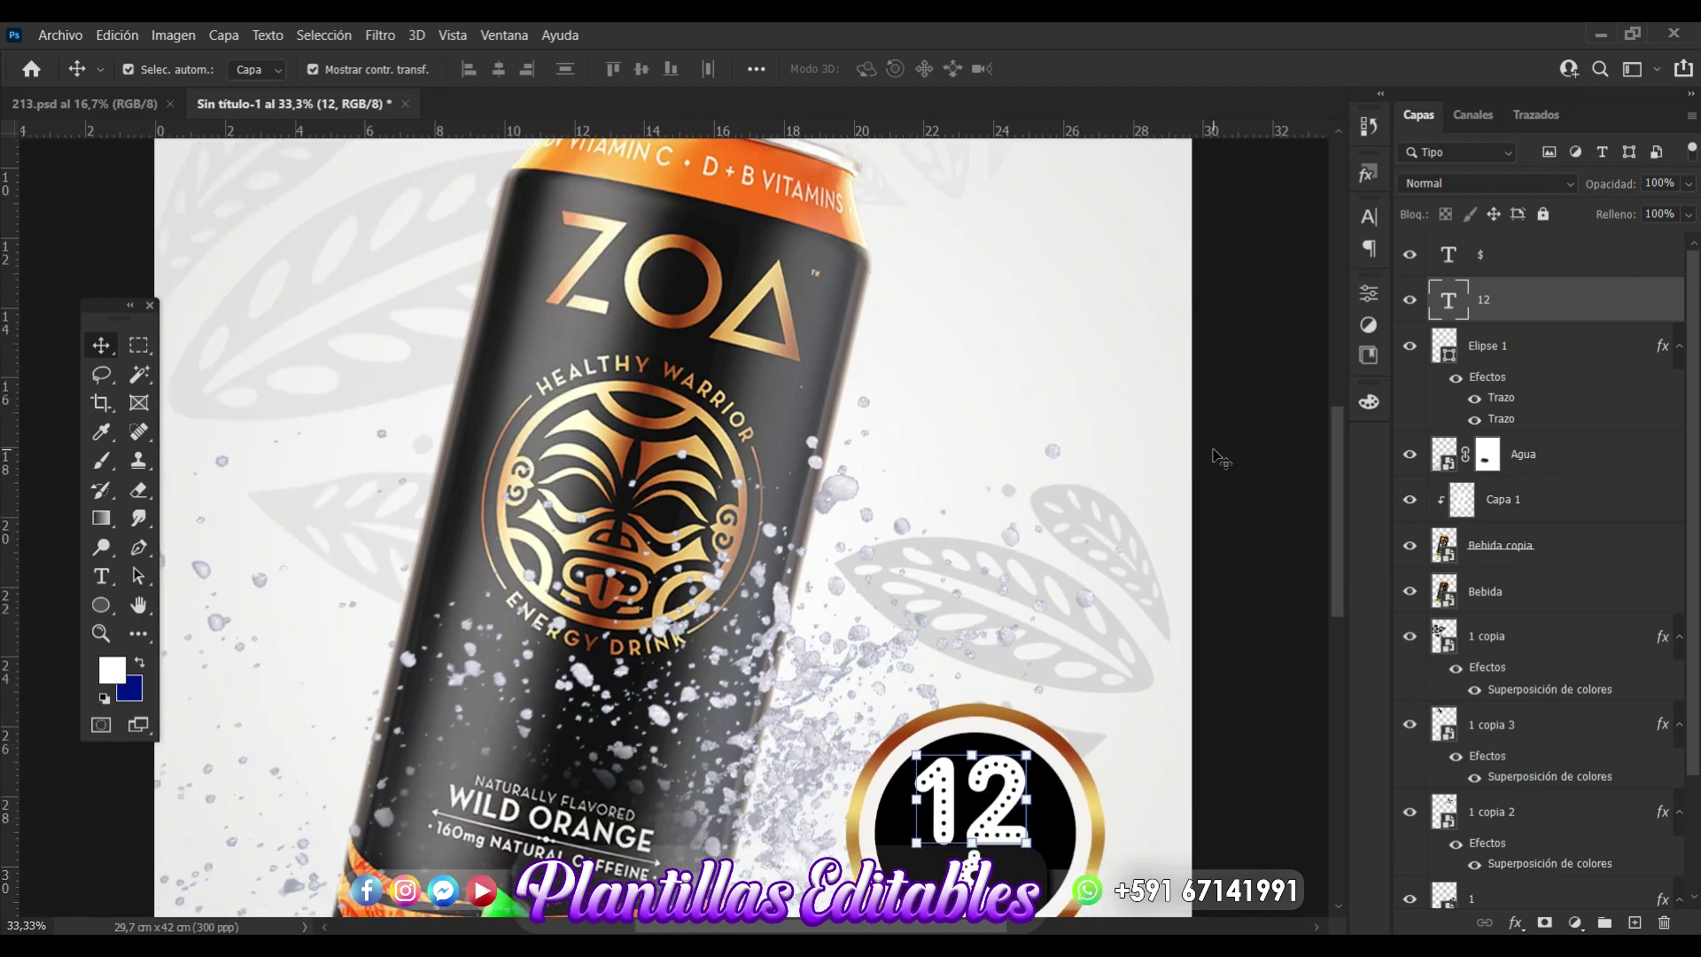
scroll(1221, 458, up, 1)
scroll(1221, 458, up, 2)
scroll(1221, 458, up, 2)
key(ctrl)
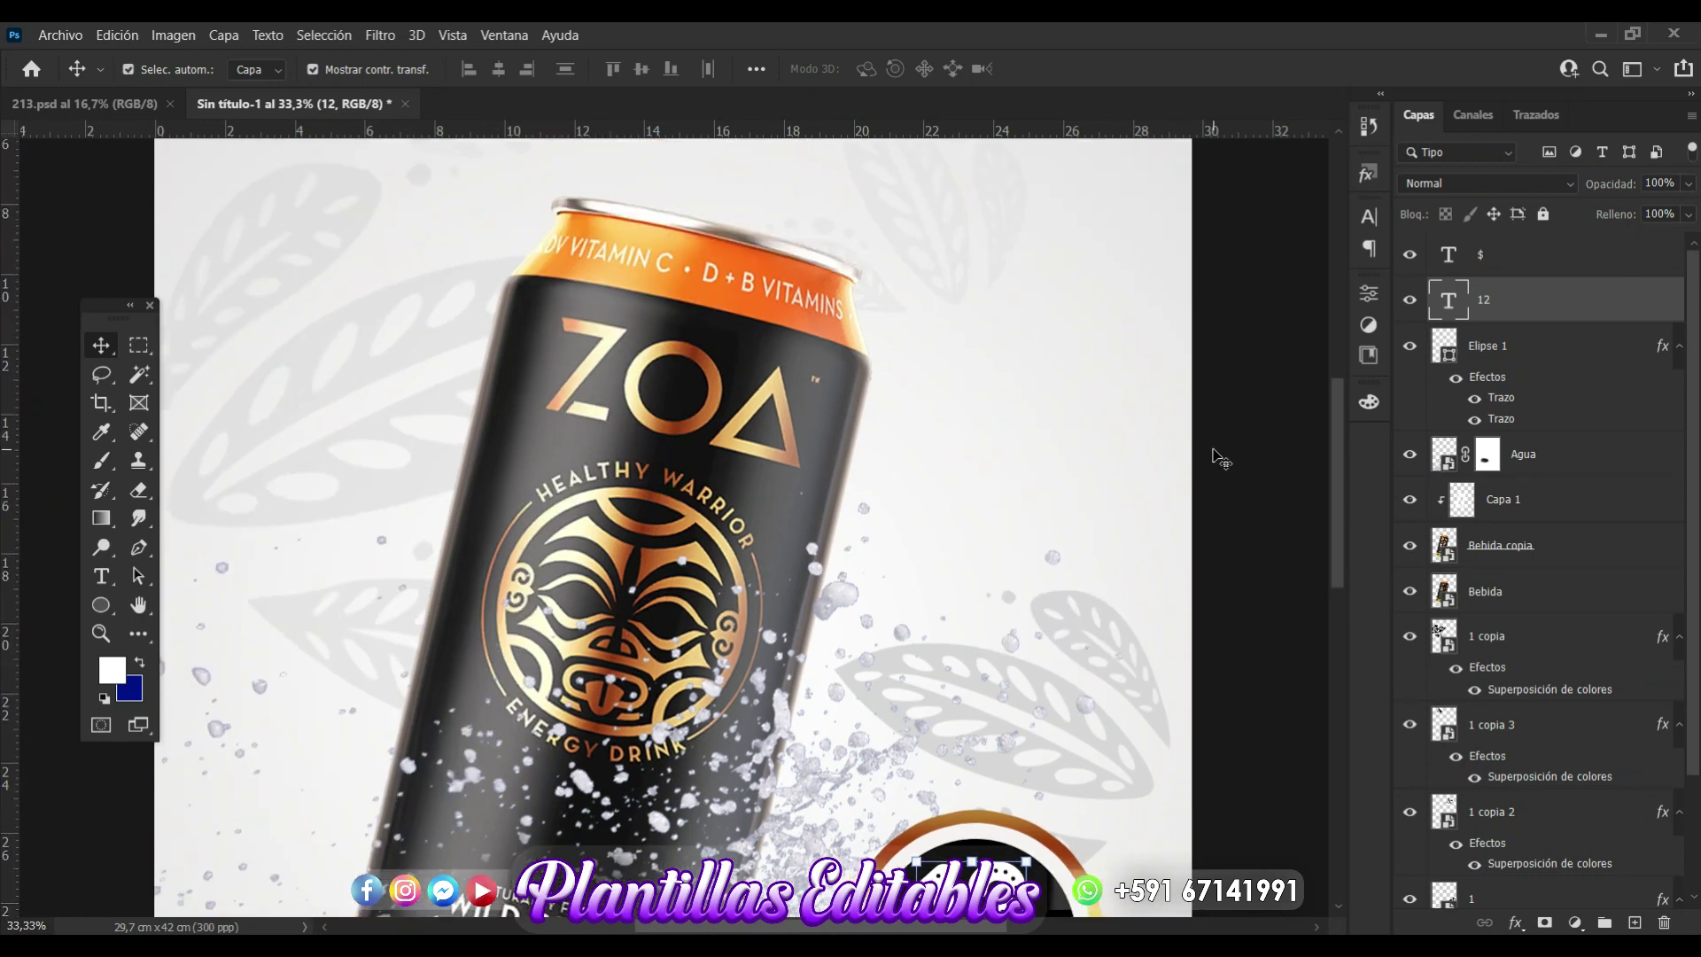
key(ctrl+minus)
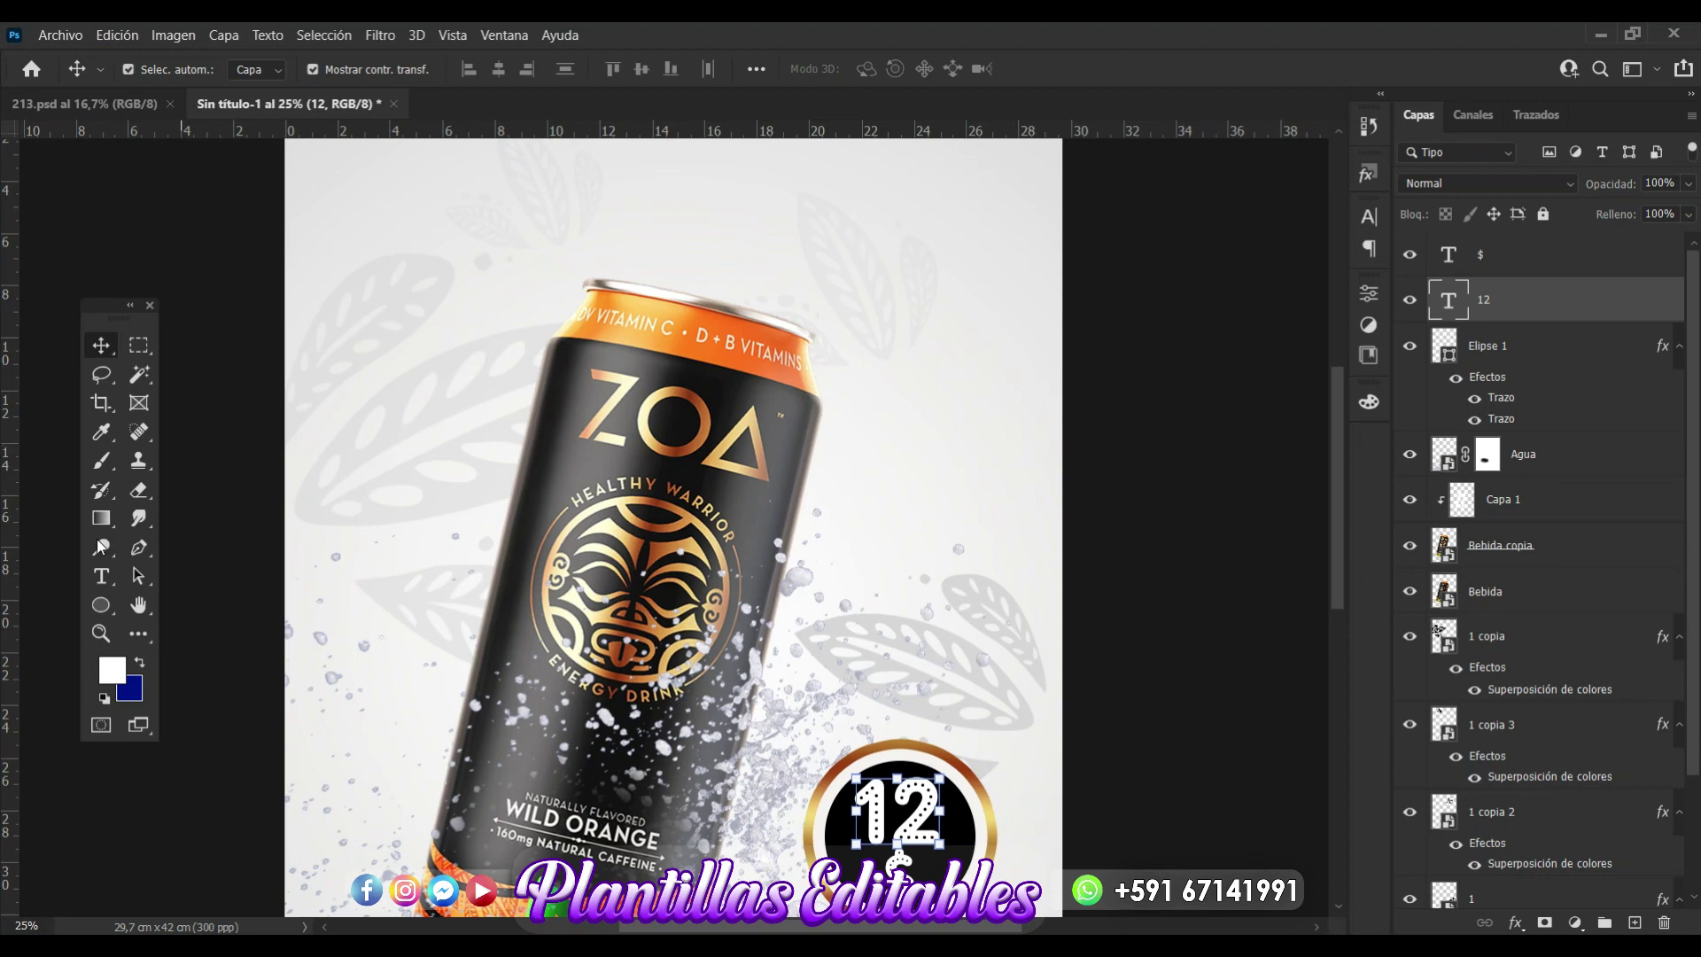
click(102, 578)
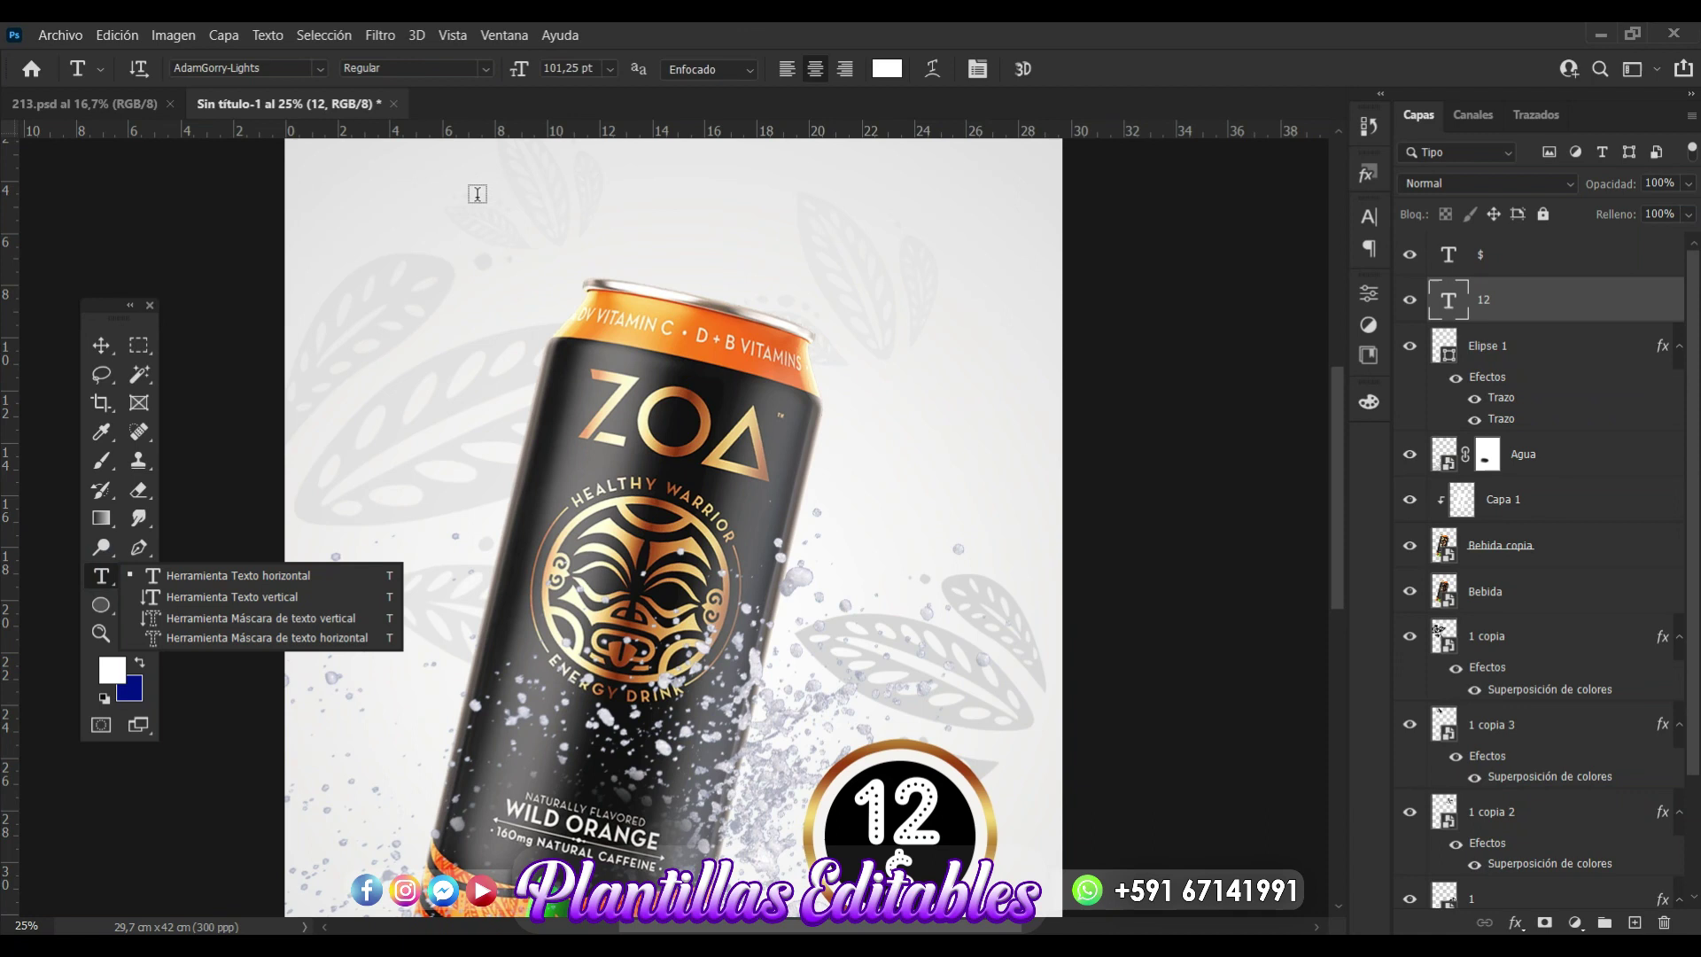
click(477, 192)
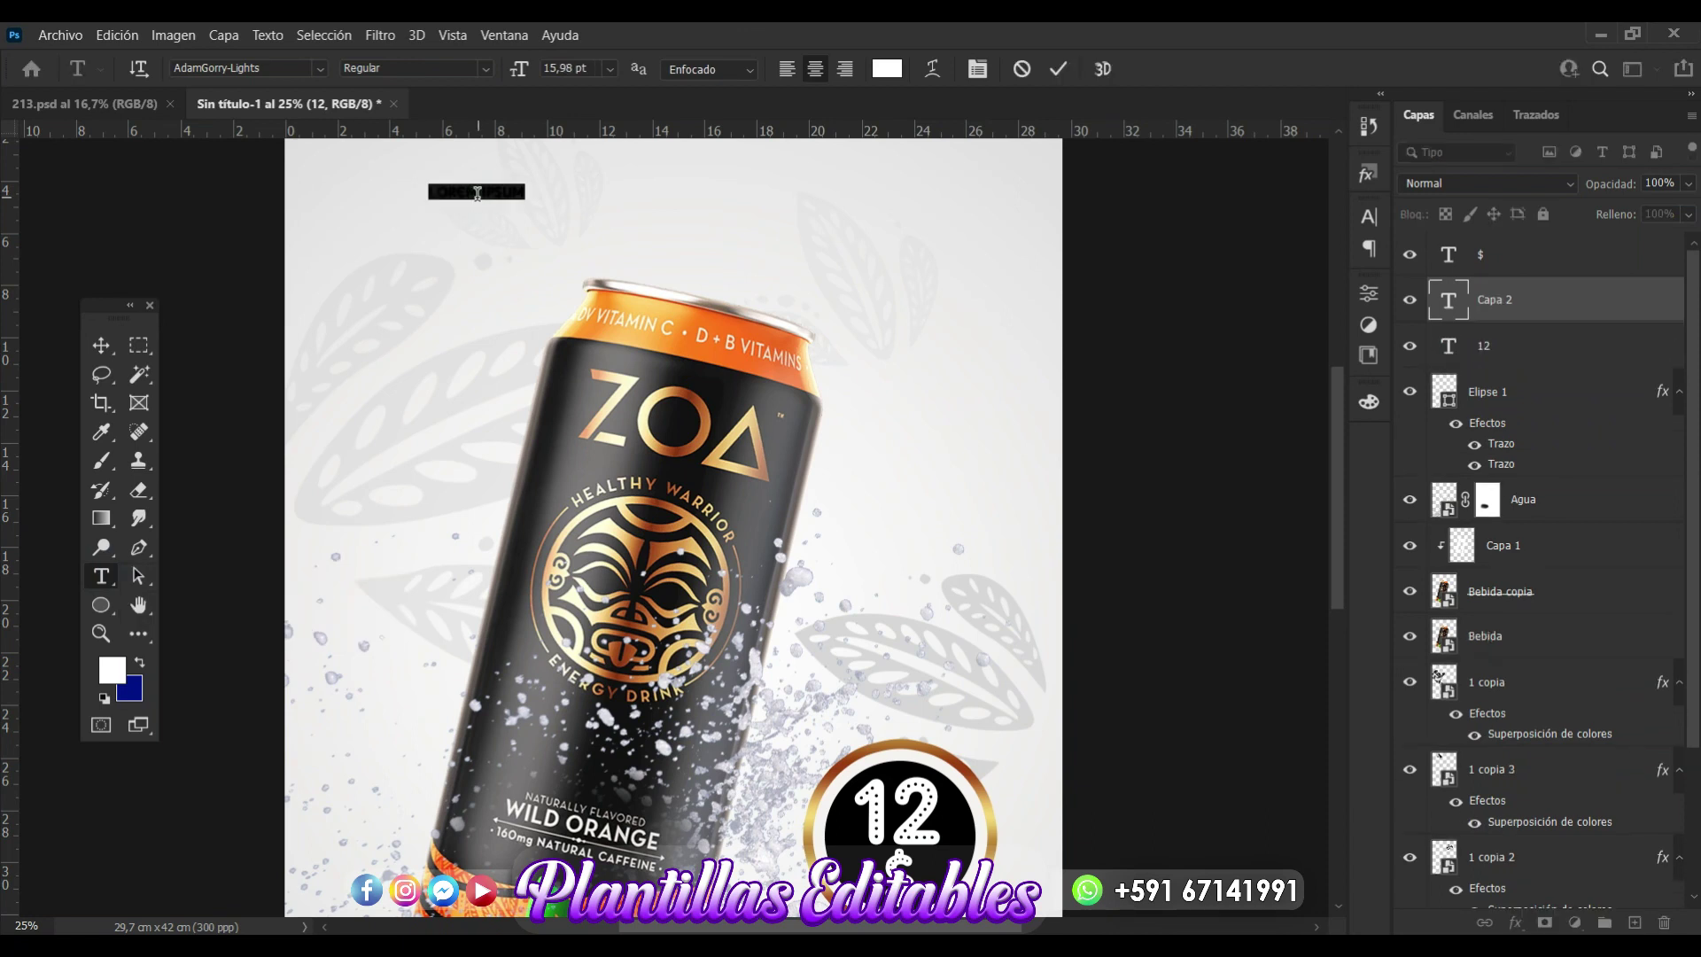
text(ENERGY)
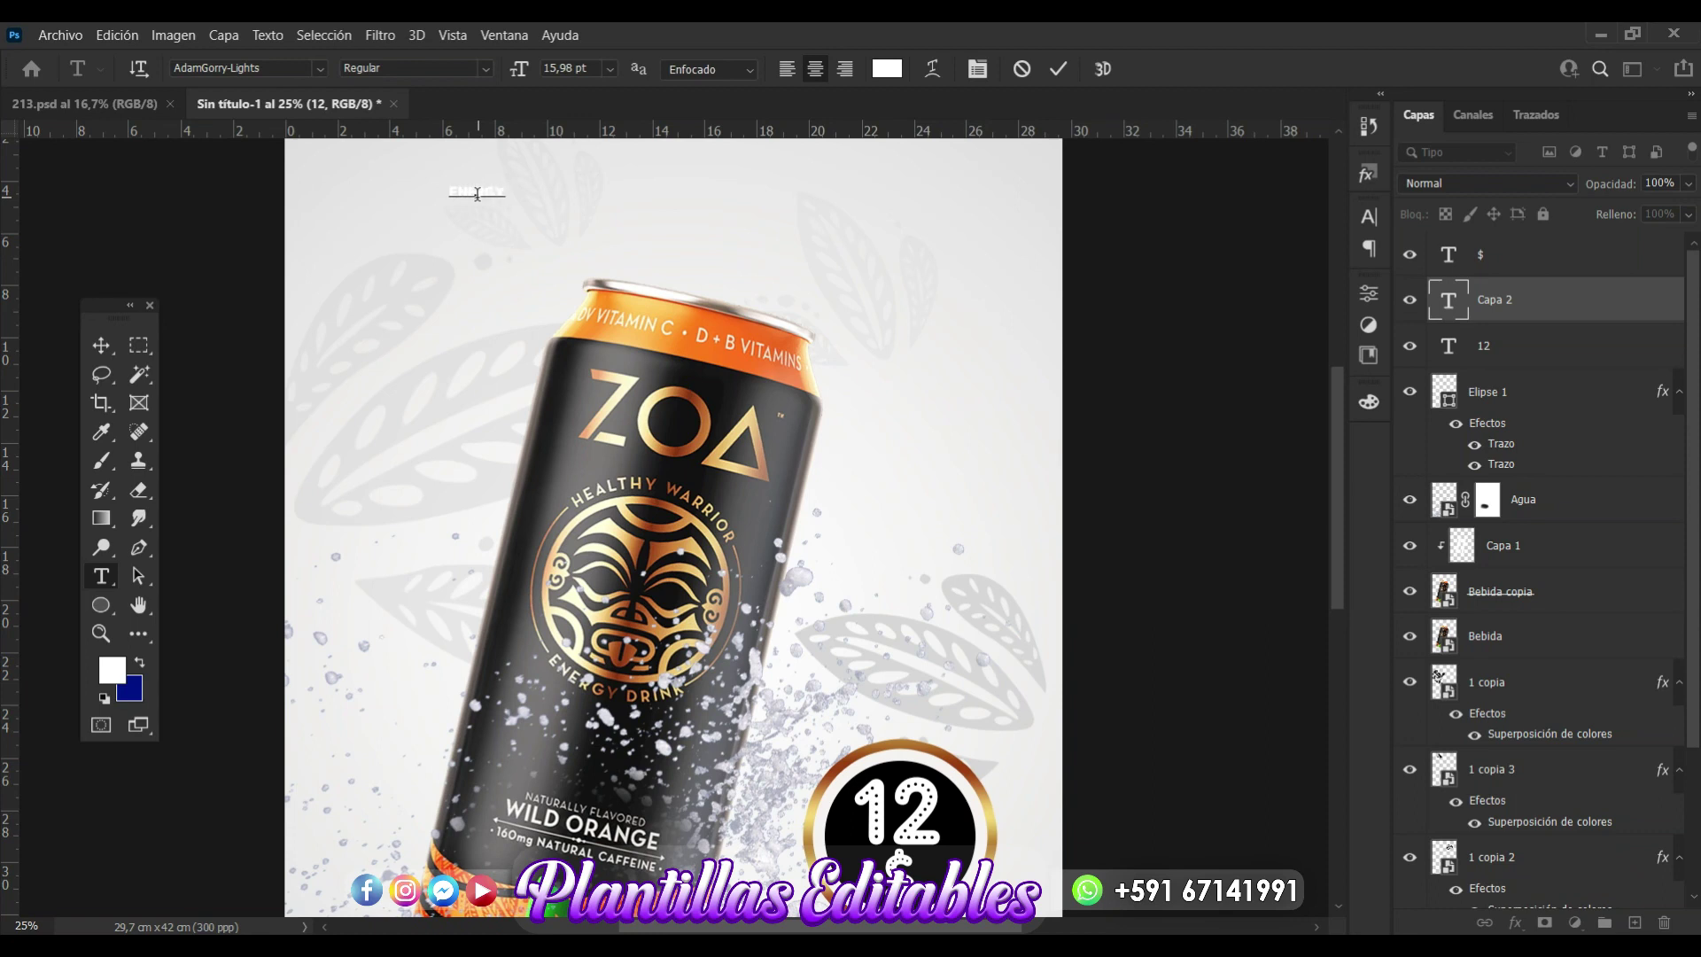
text( DRINK)
Enlarge the ENERGY DRINK heading to about 294% and centre it at the top.
click(100, 350)
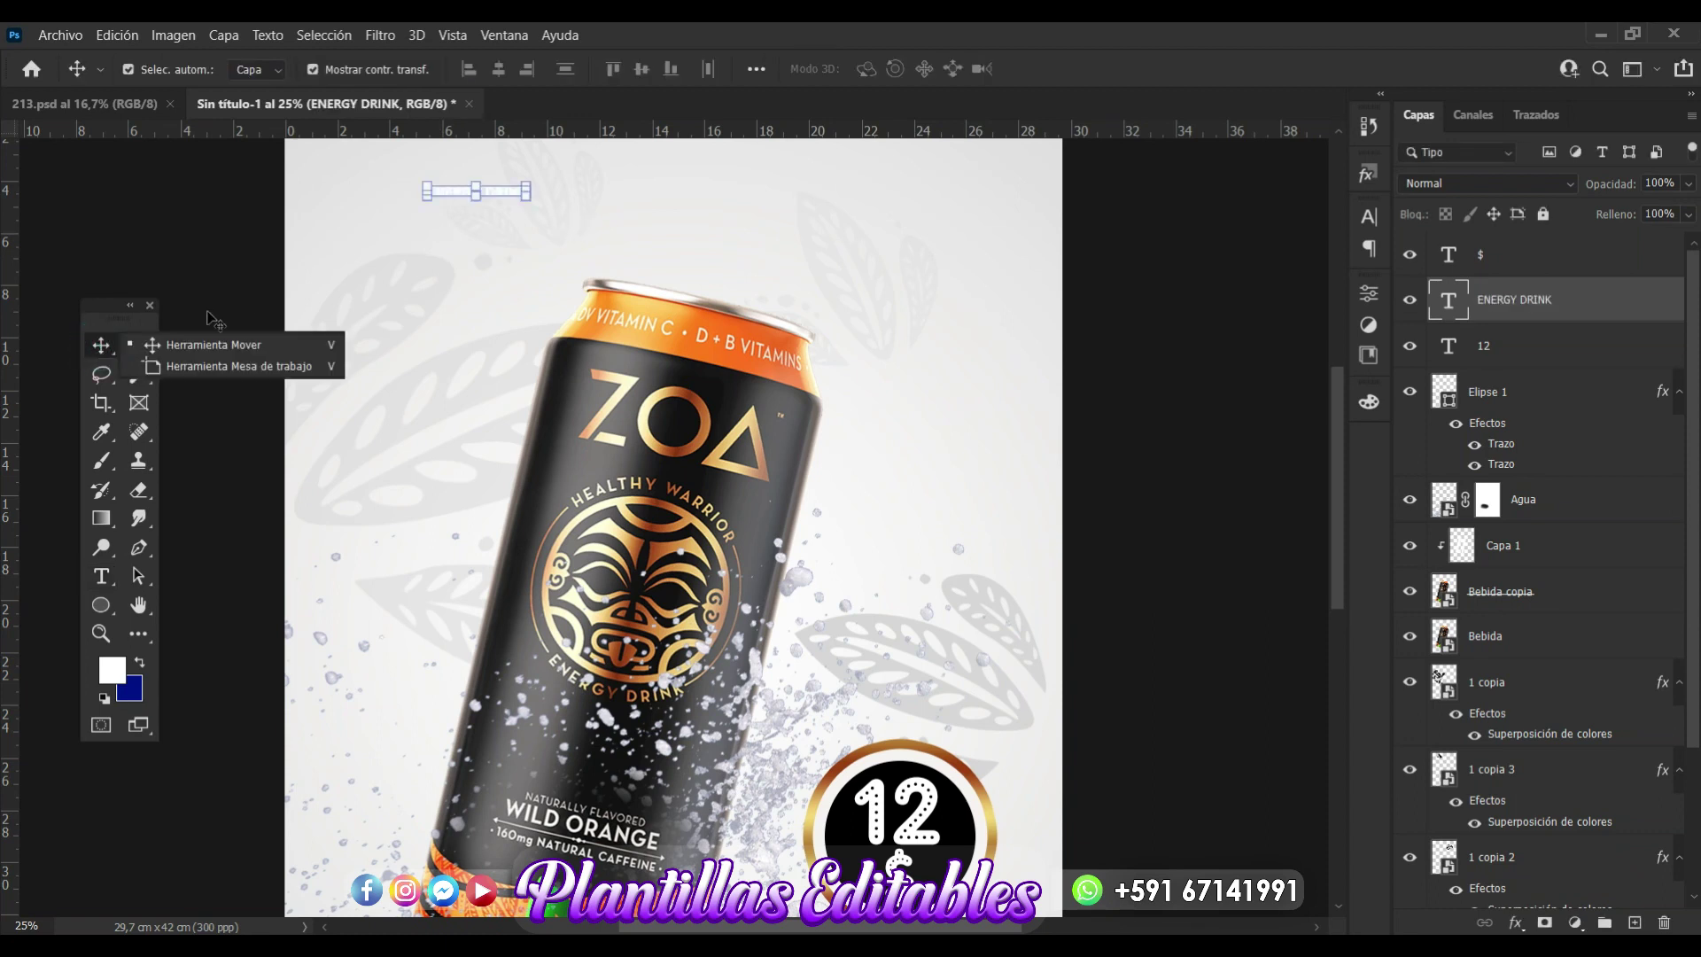
click(206, 345)
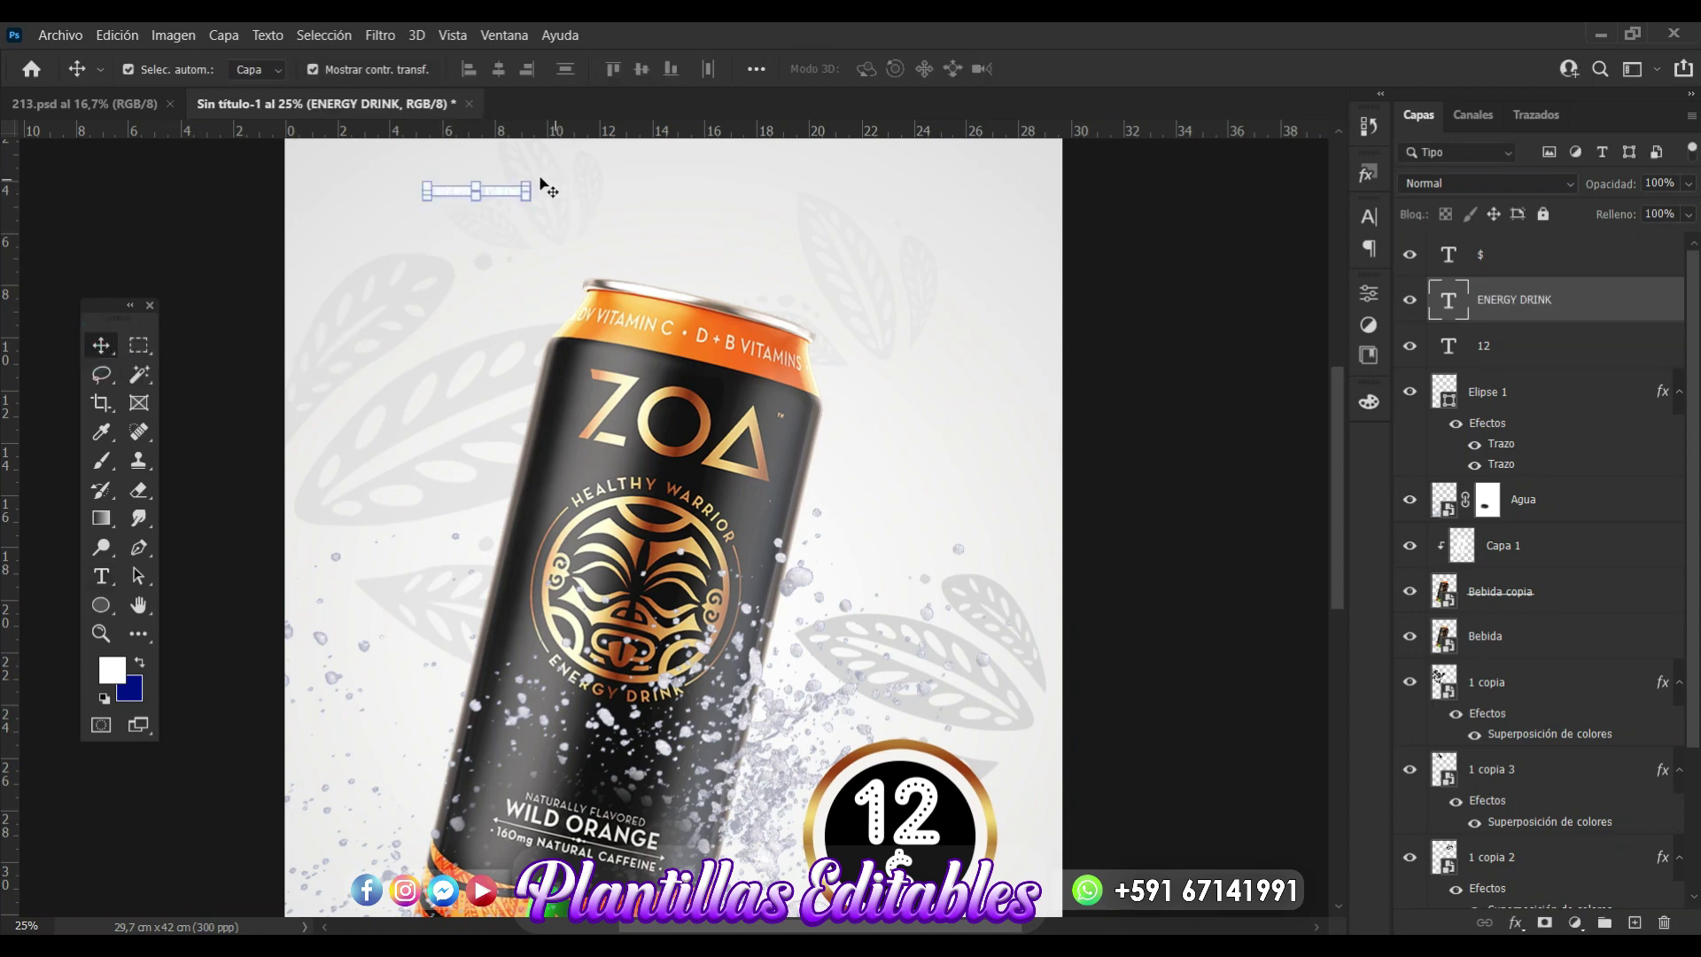
drag(528, 180, 726, 160)
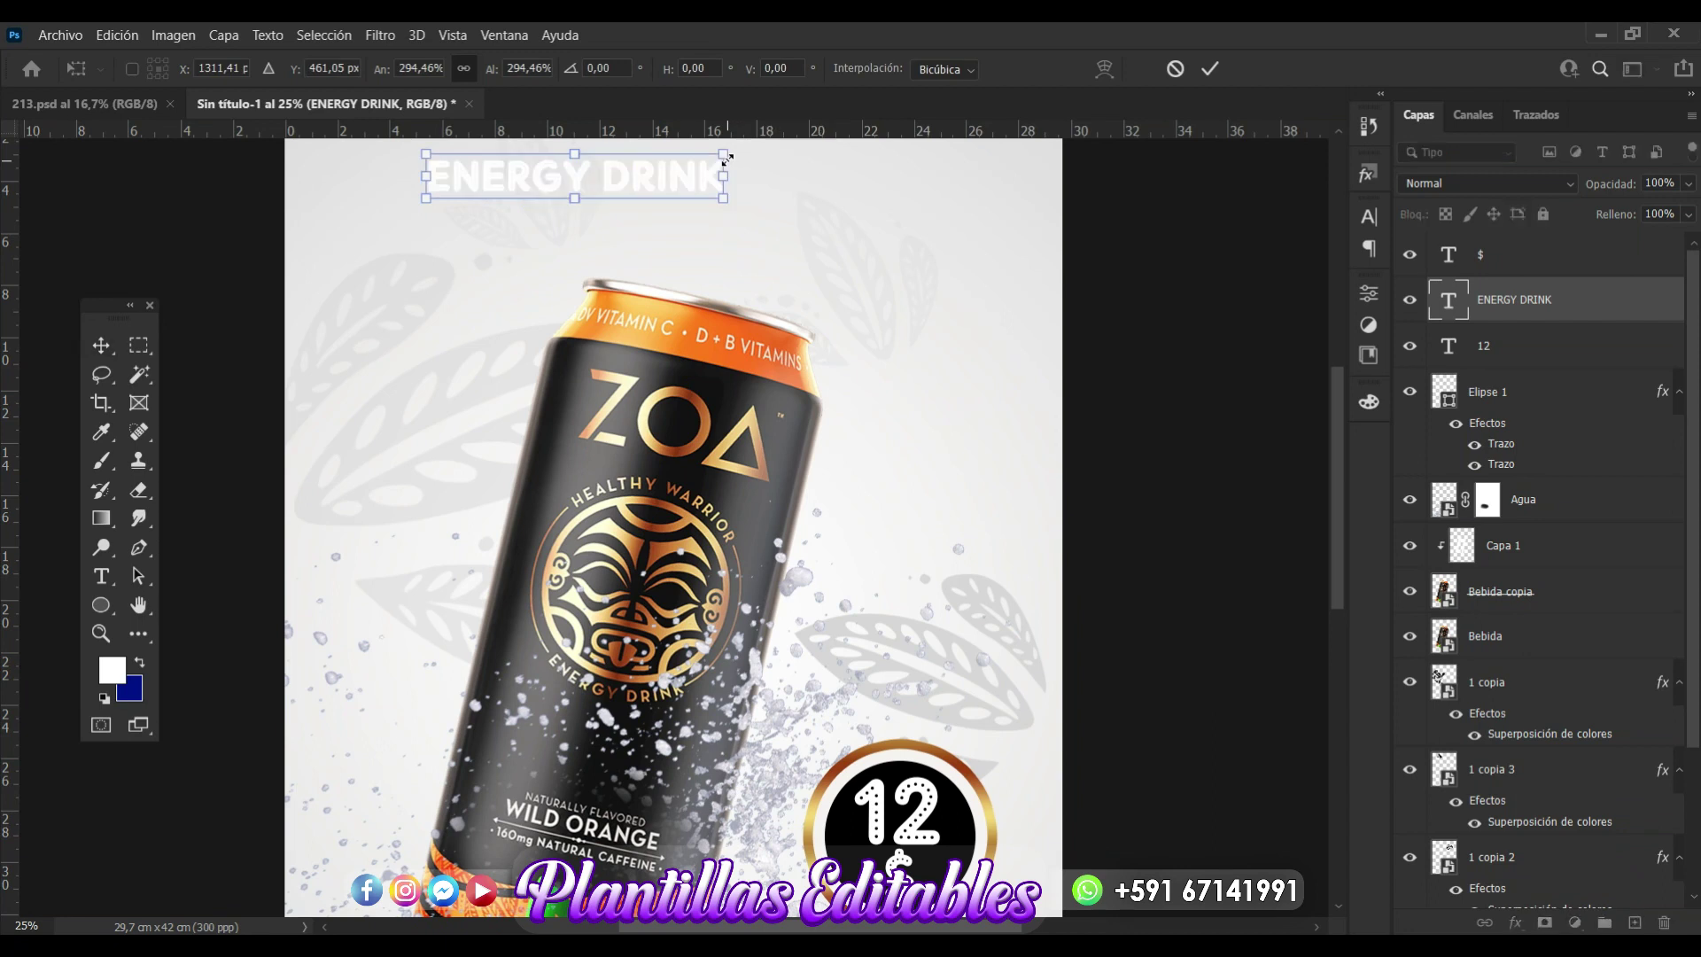
key(ctrl+minus)
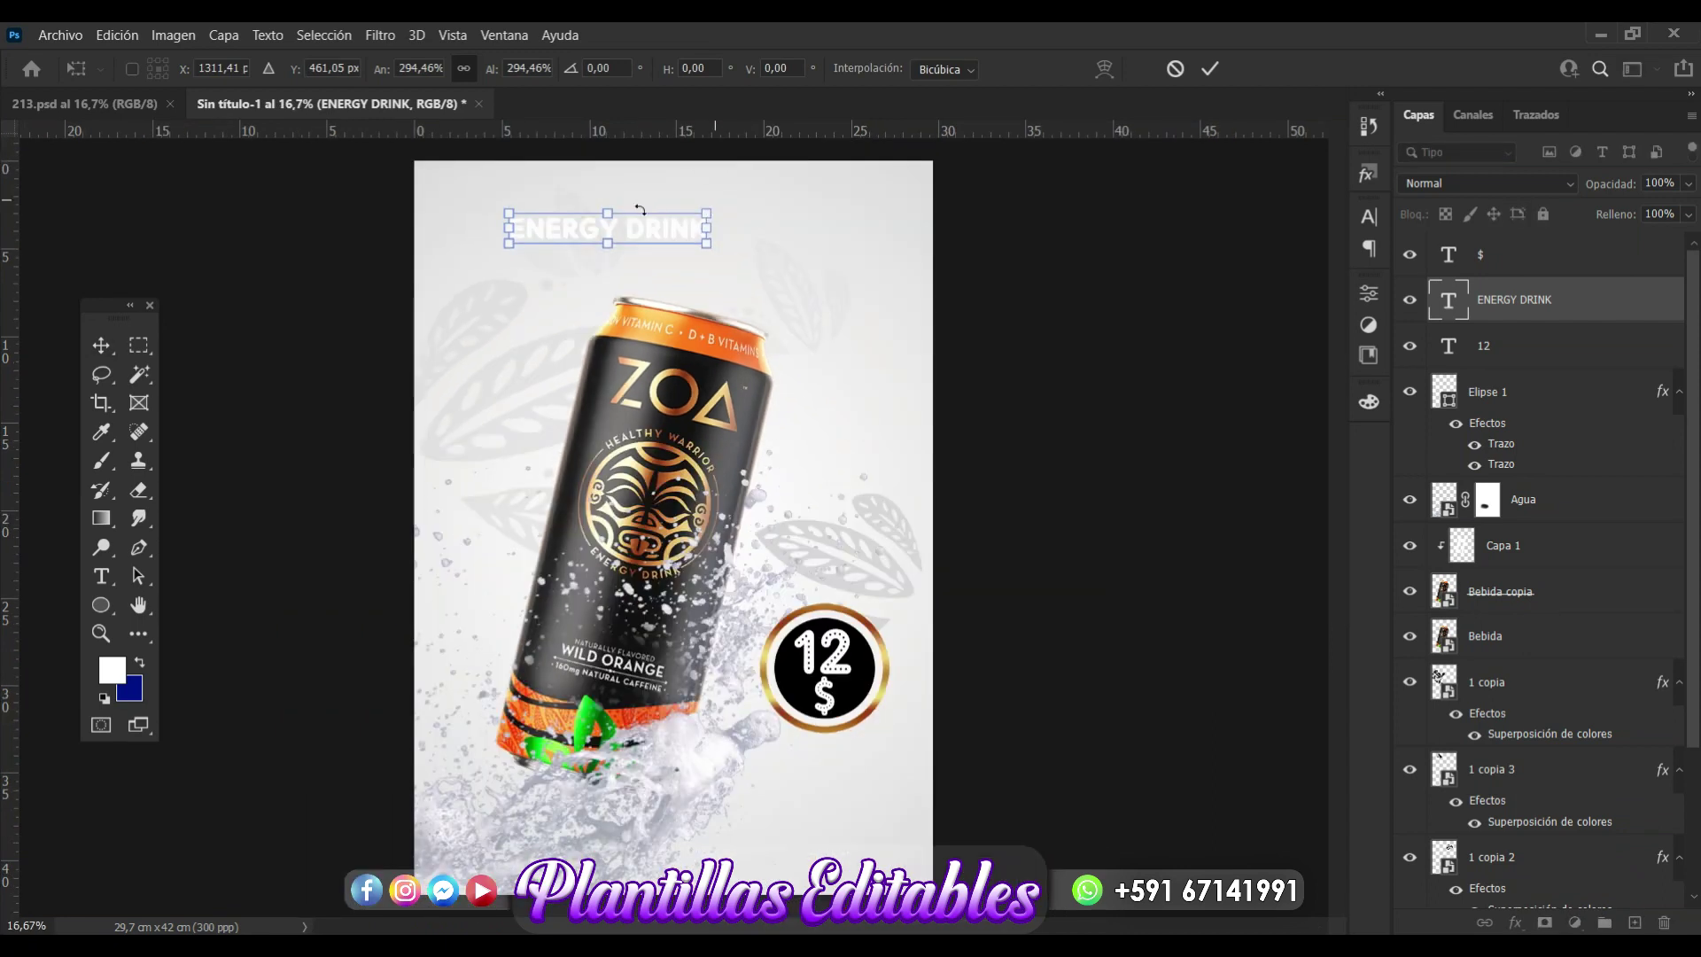
drag(661, 232, 709, 216)
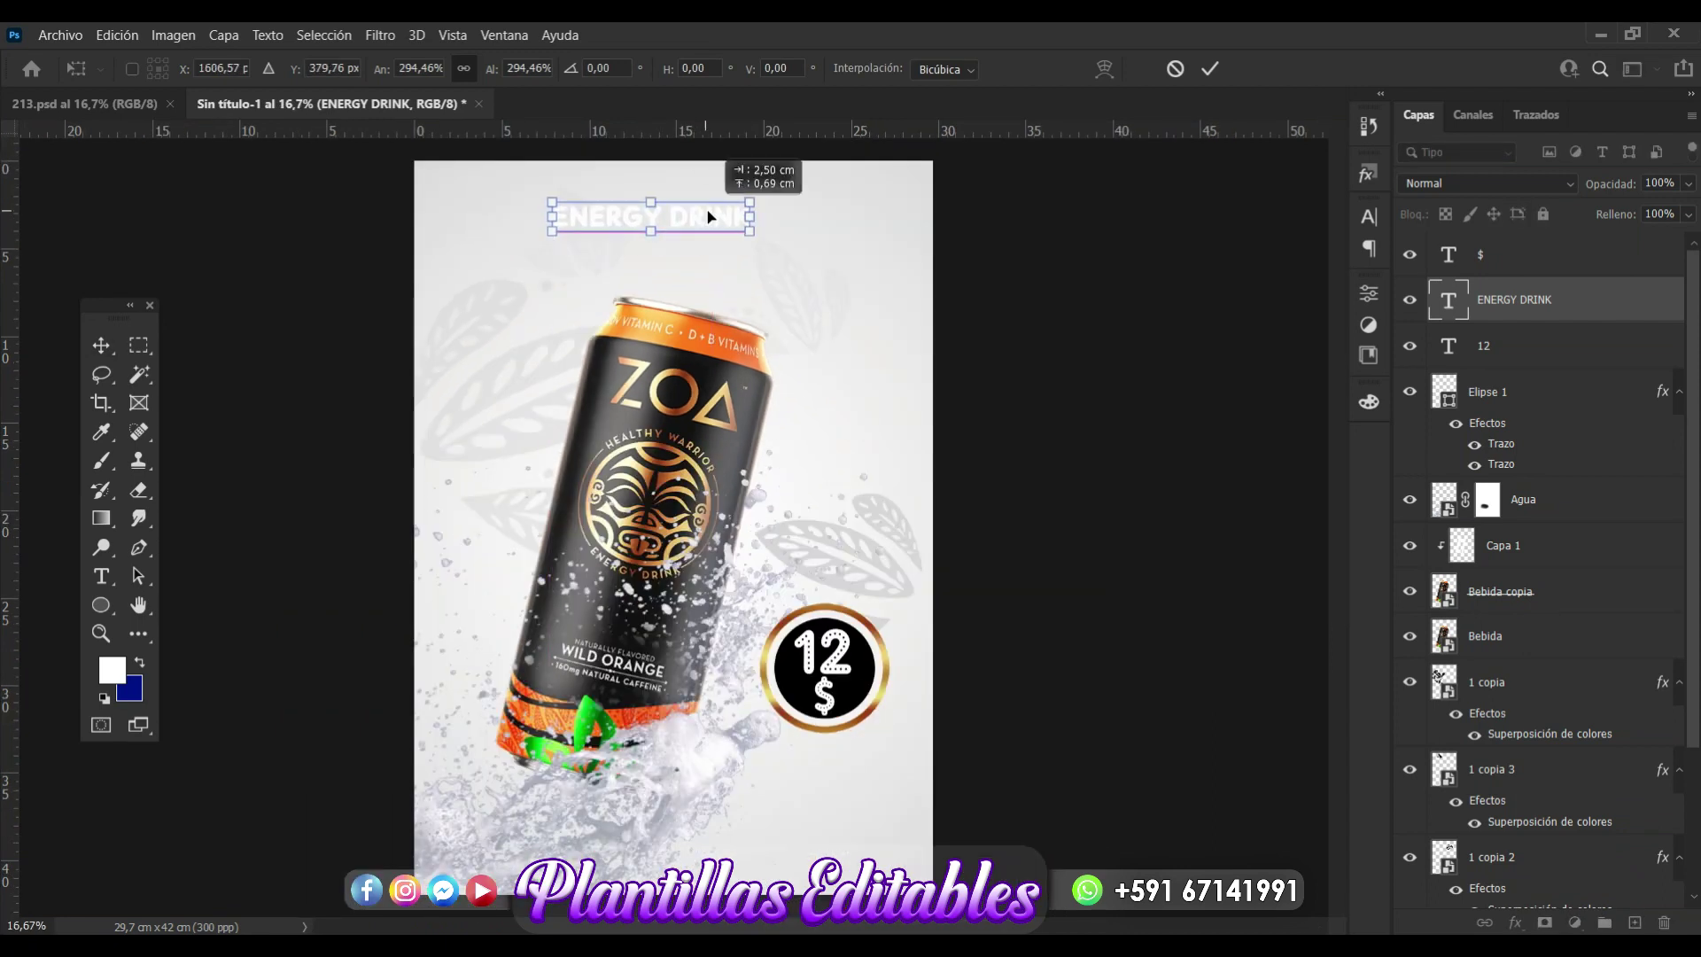
key(Return)
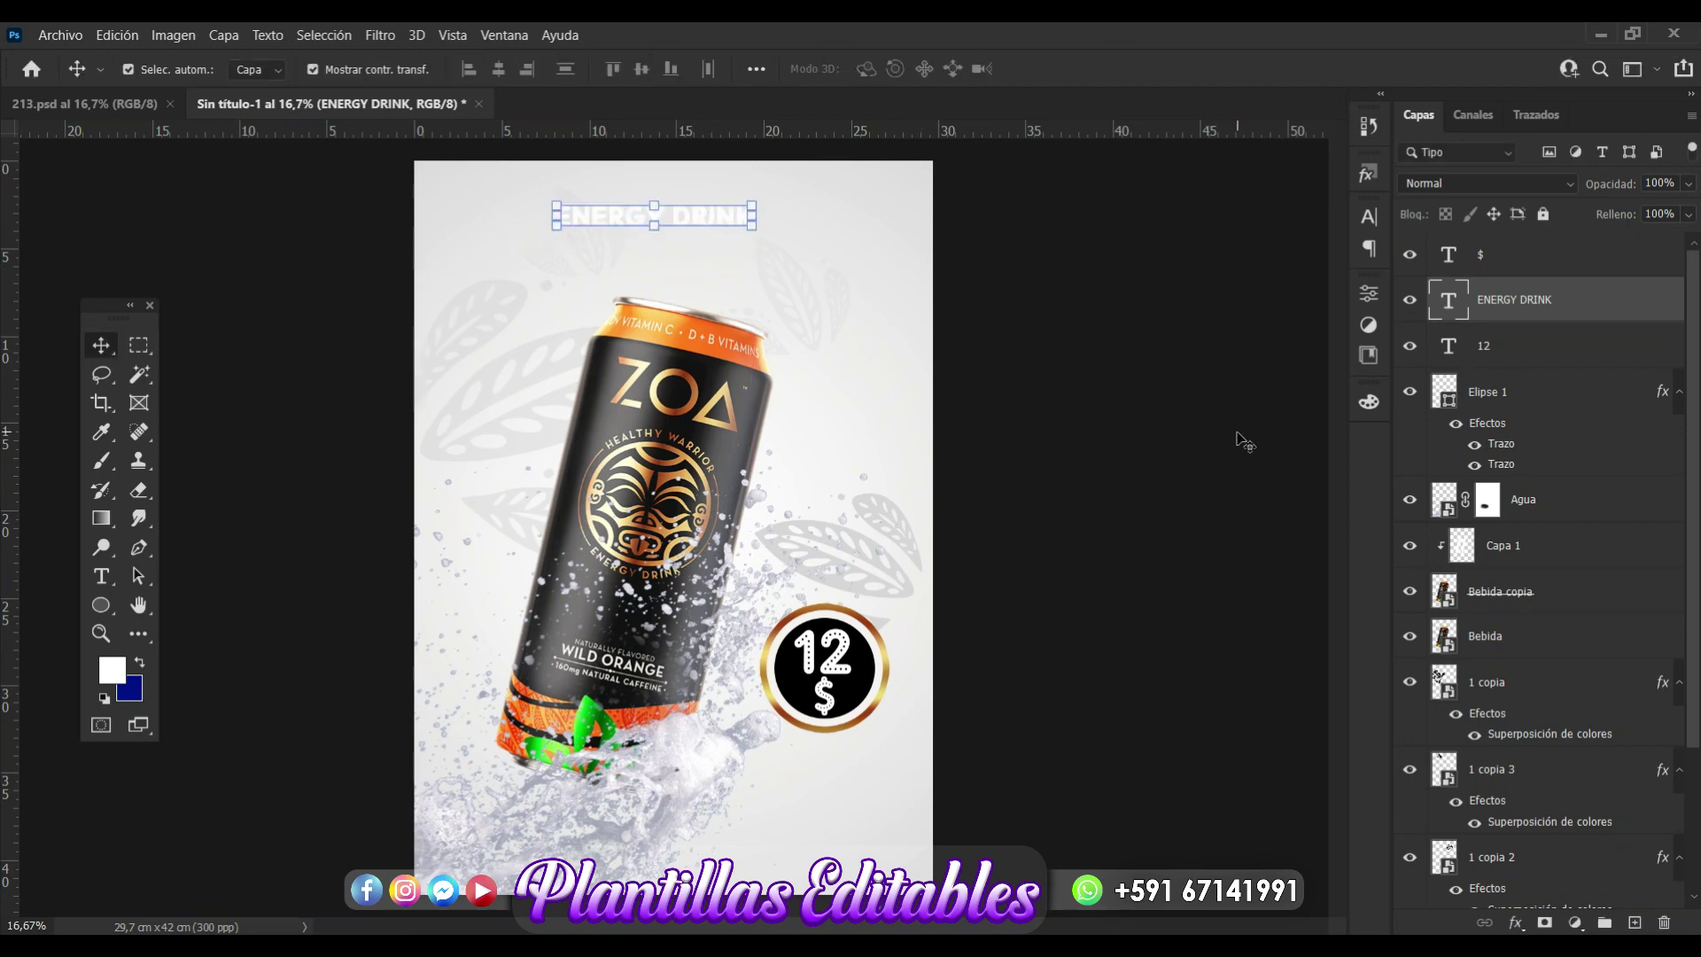
Give the ENERGY DRINK heading a Color Overlay effect in medium grey 8c8b8b.
click(1515, 922)
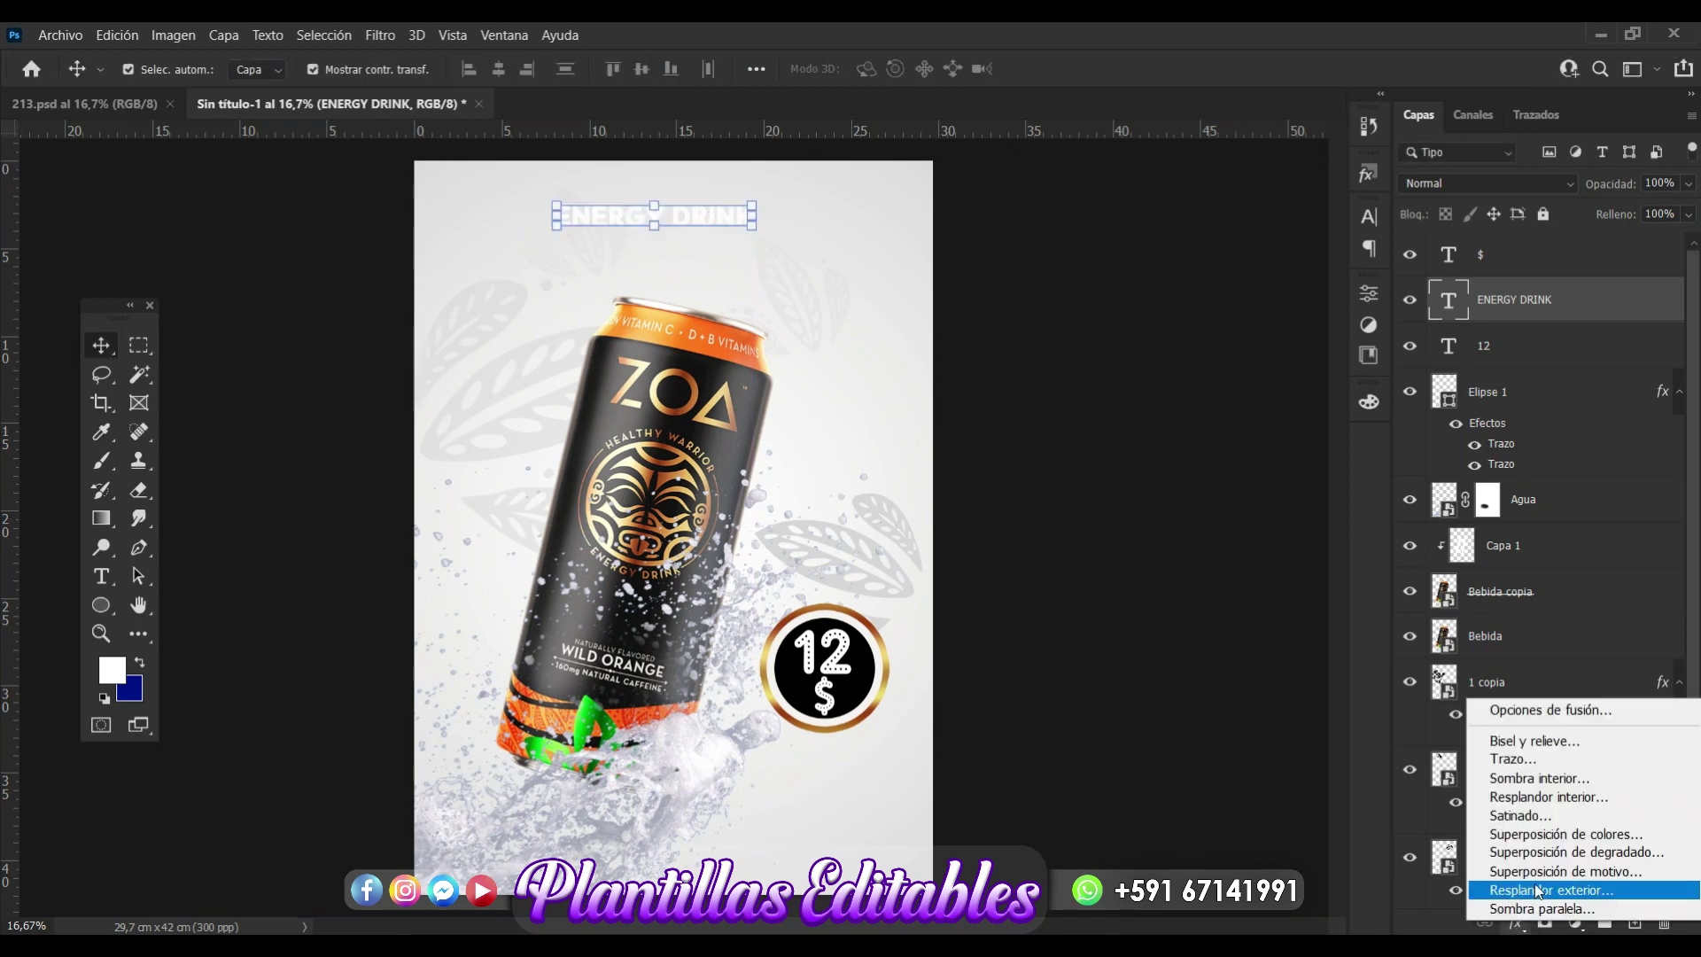
click(1564, 834)
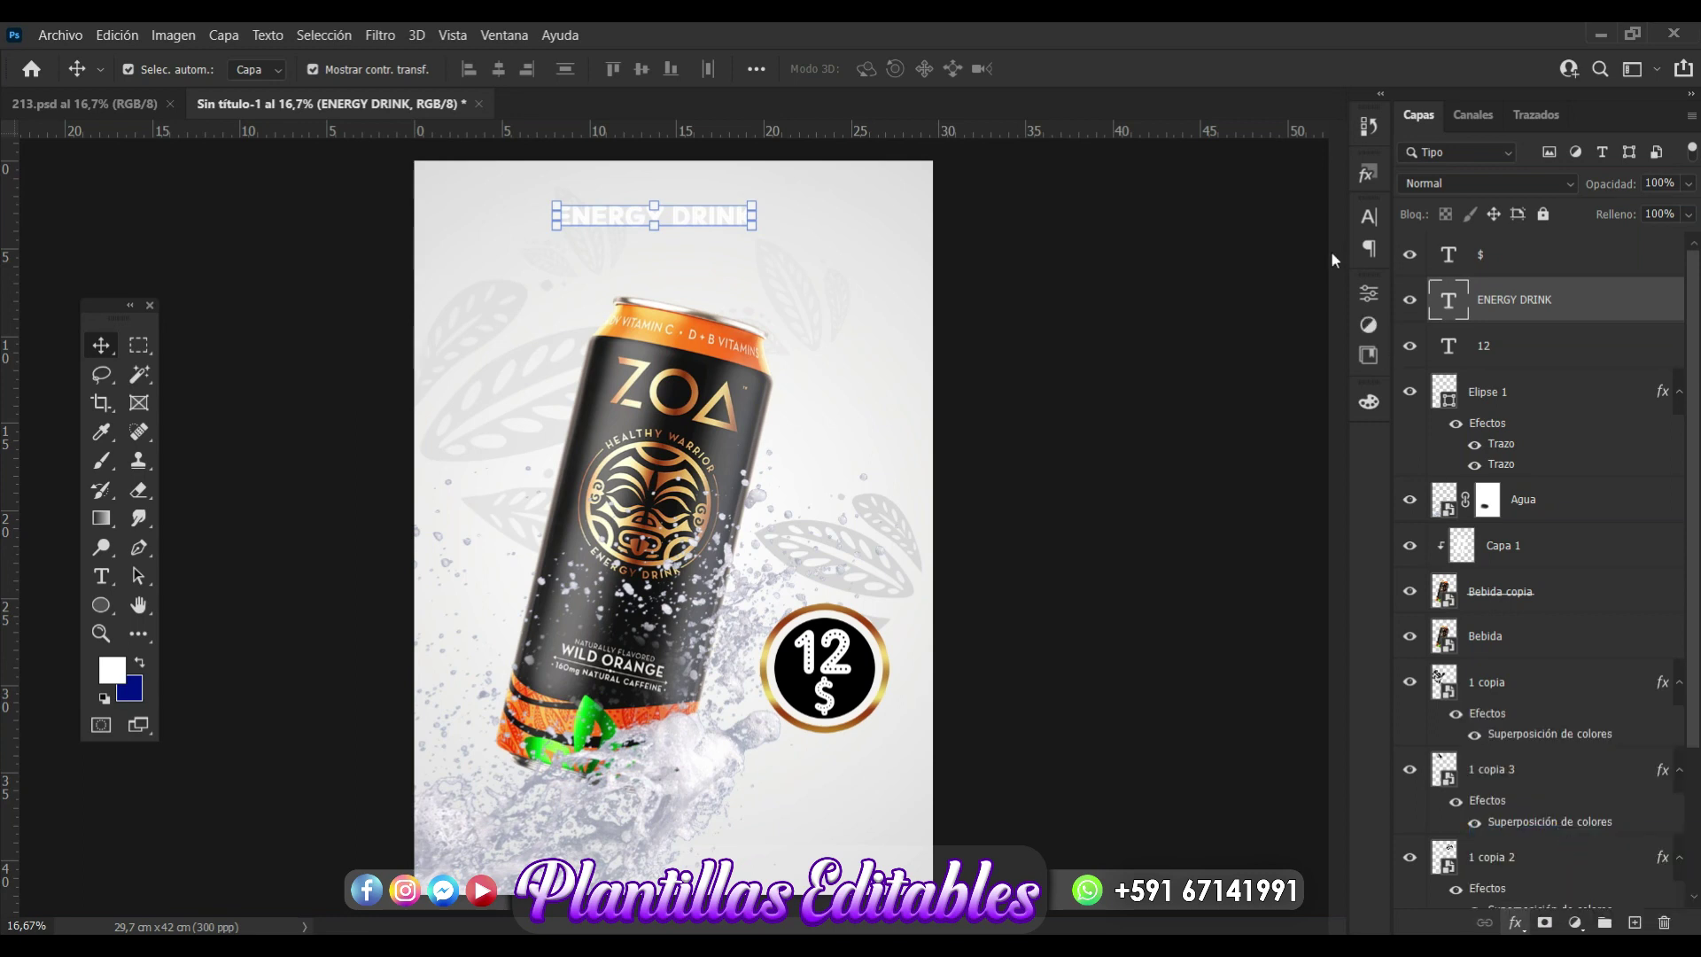
drag(1054, 84, 1630, 51)
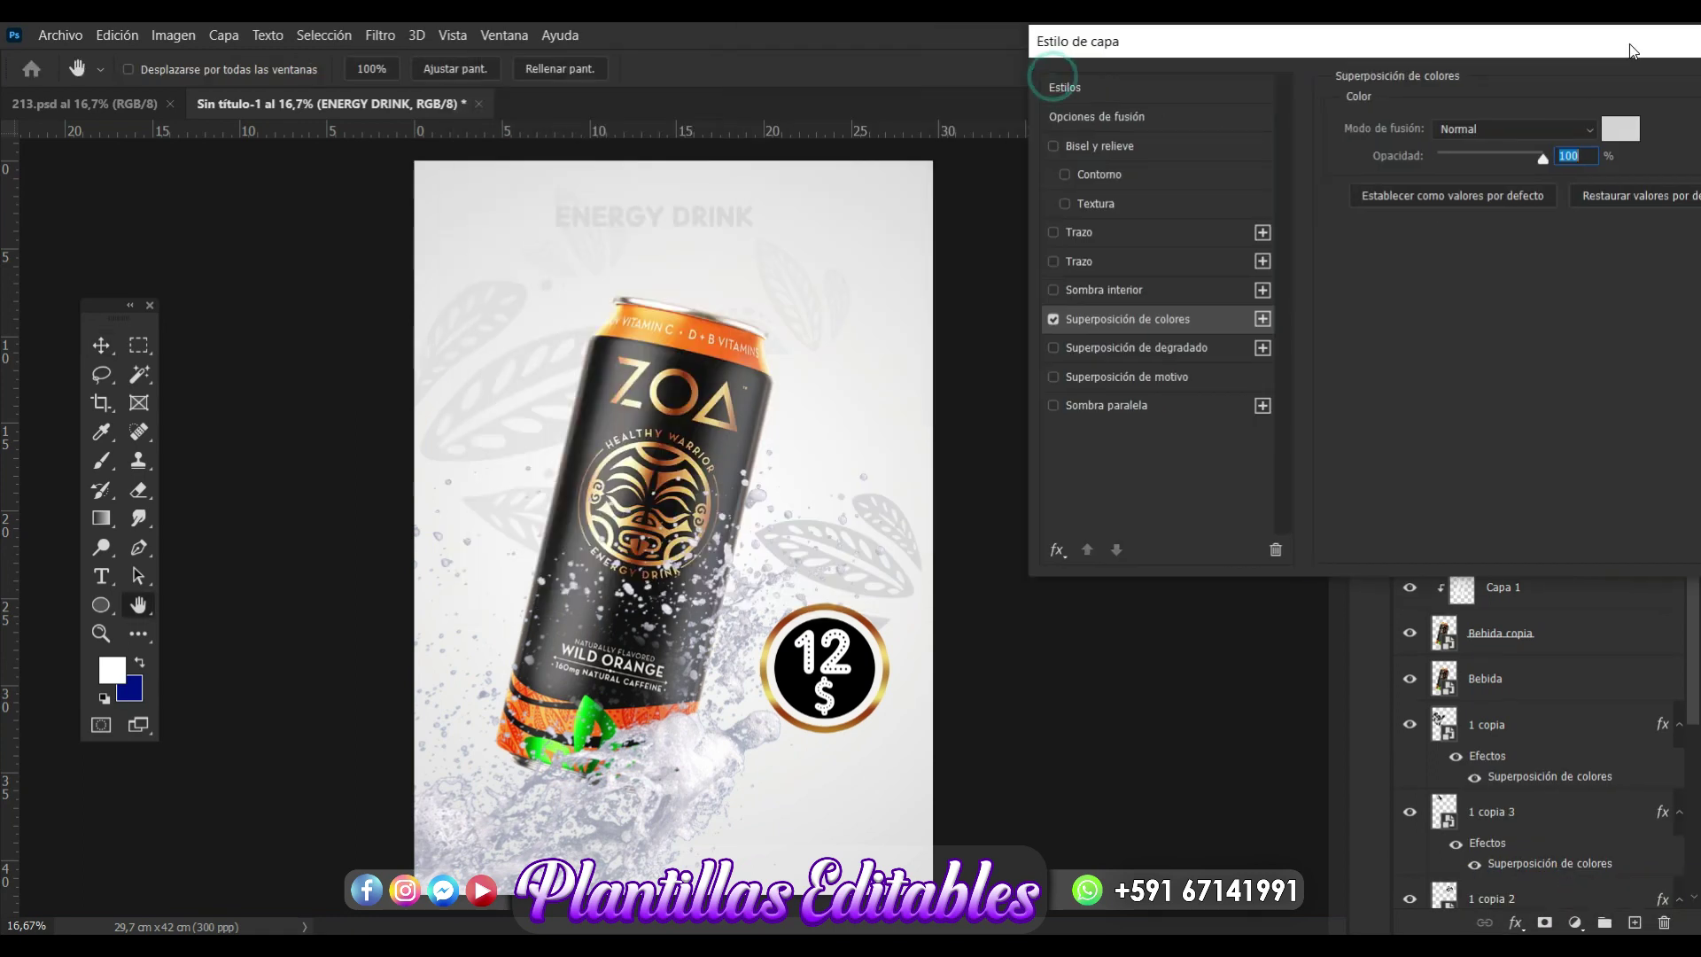
click(1620, 131)
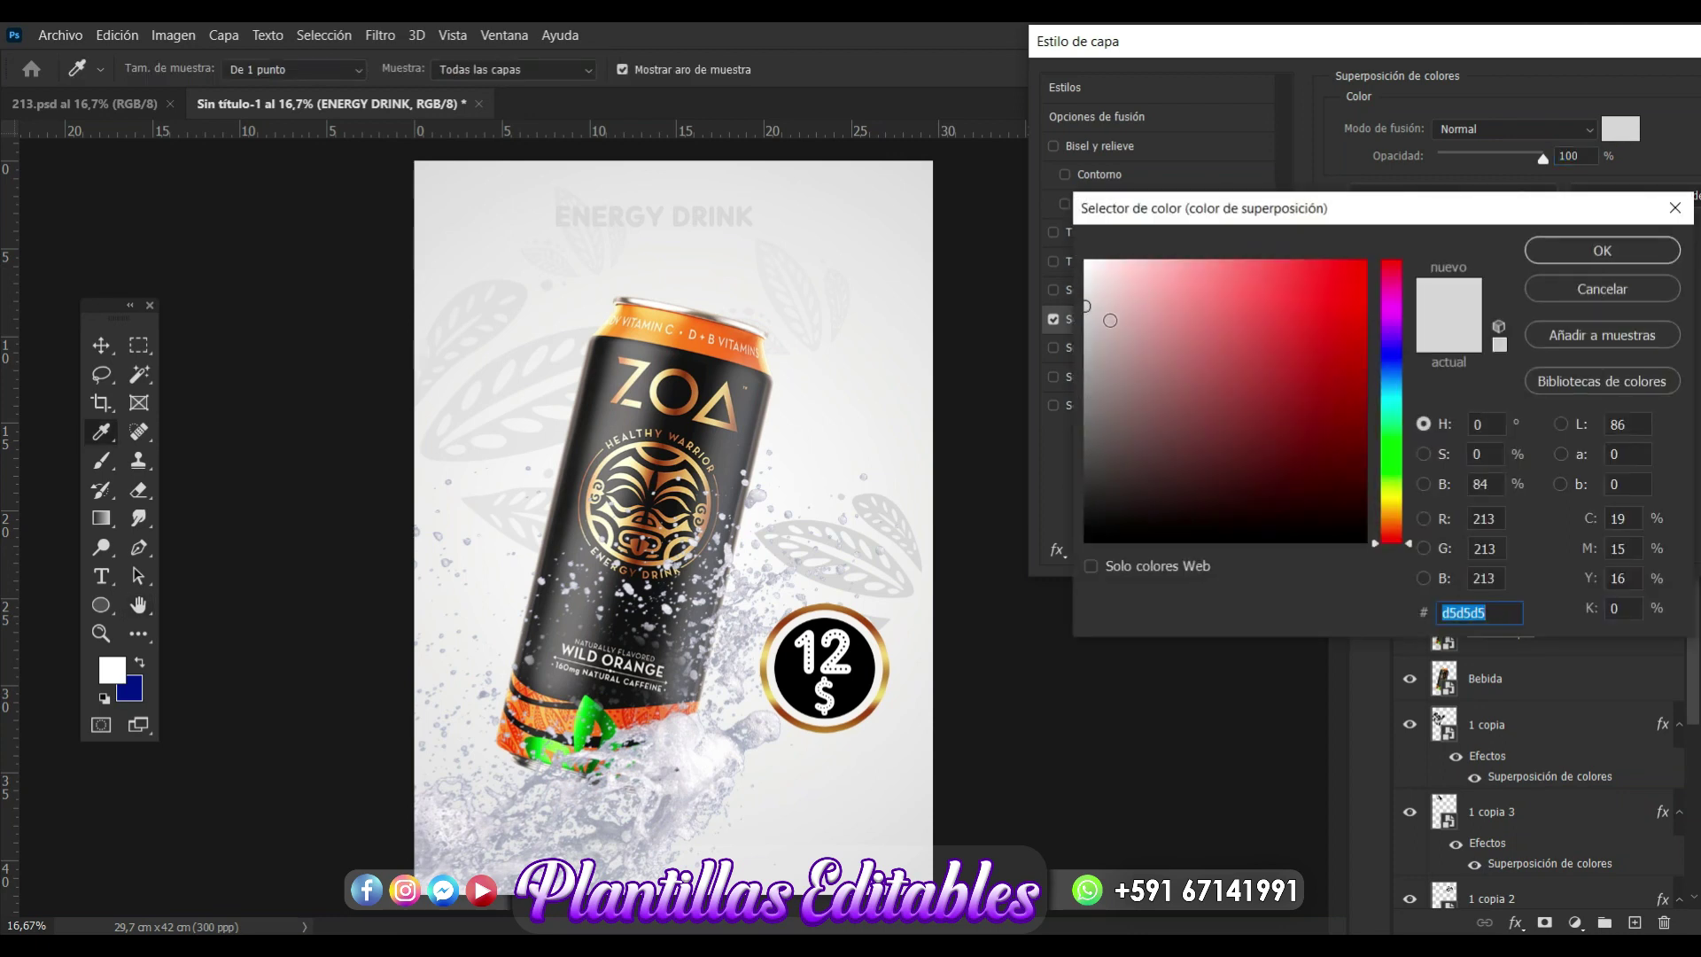
click(1084, 328)
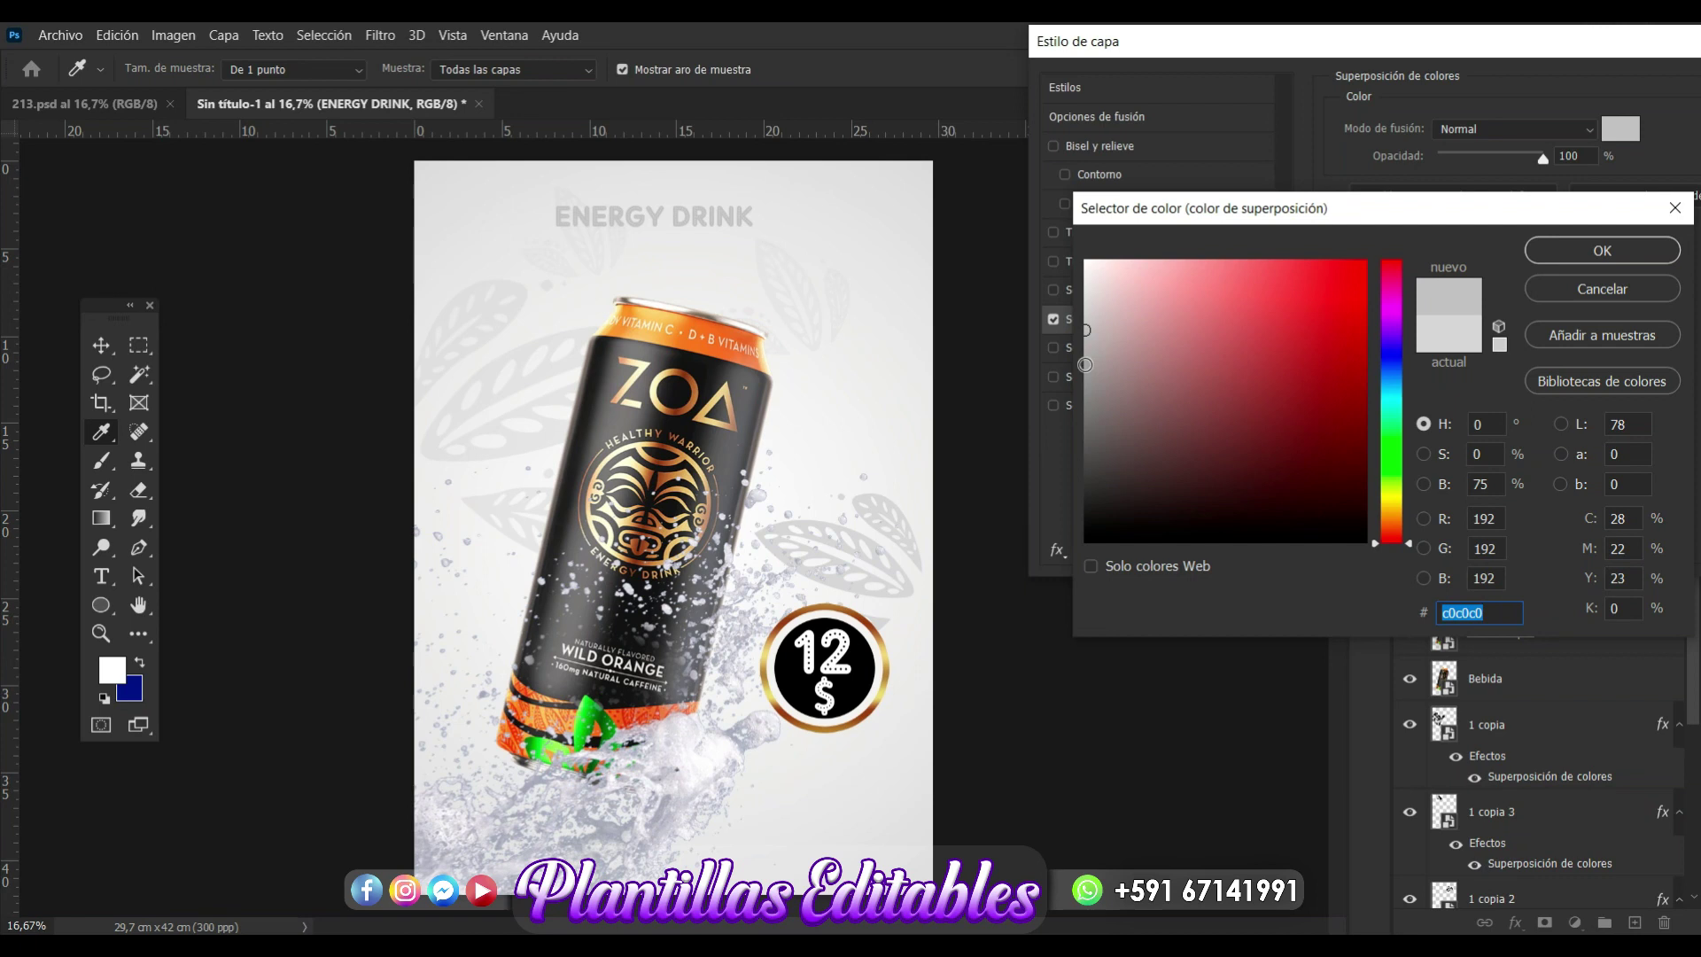
click(1087, 364)
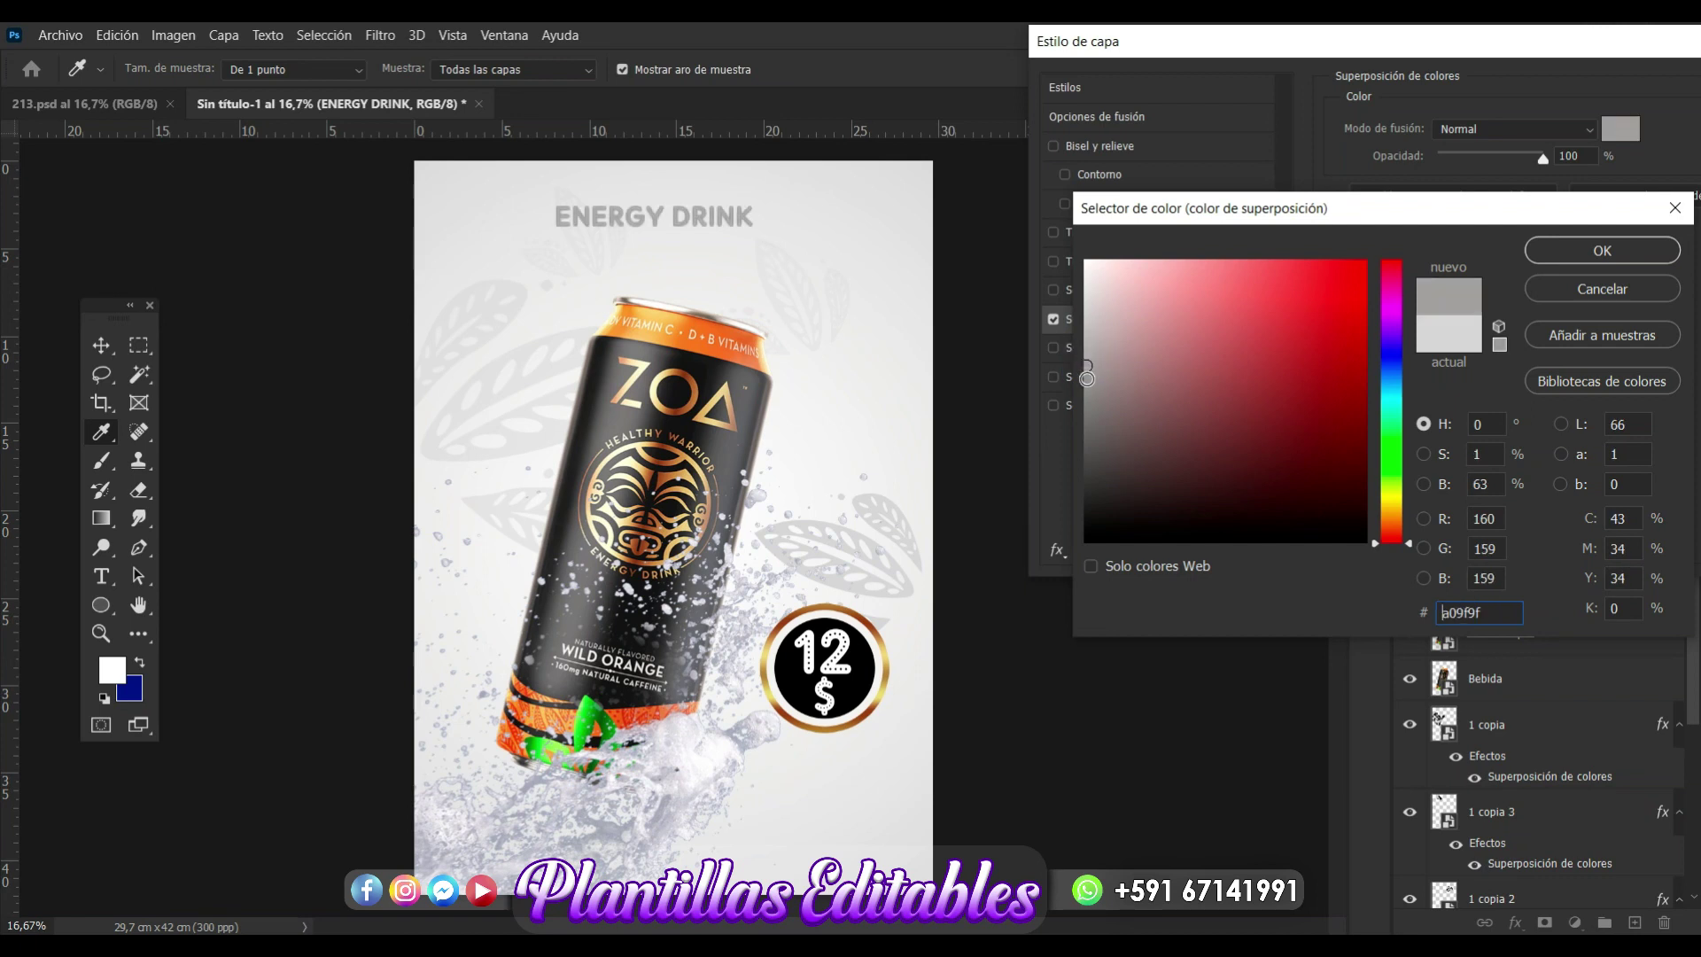
click(1087, 386)
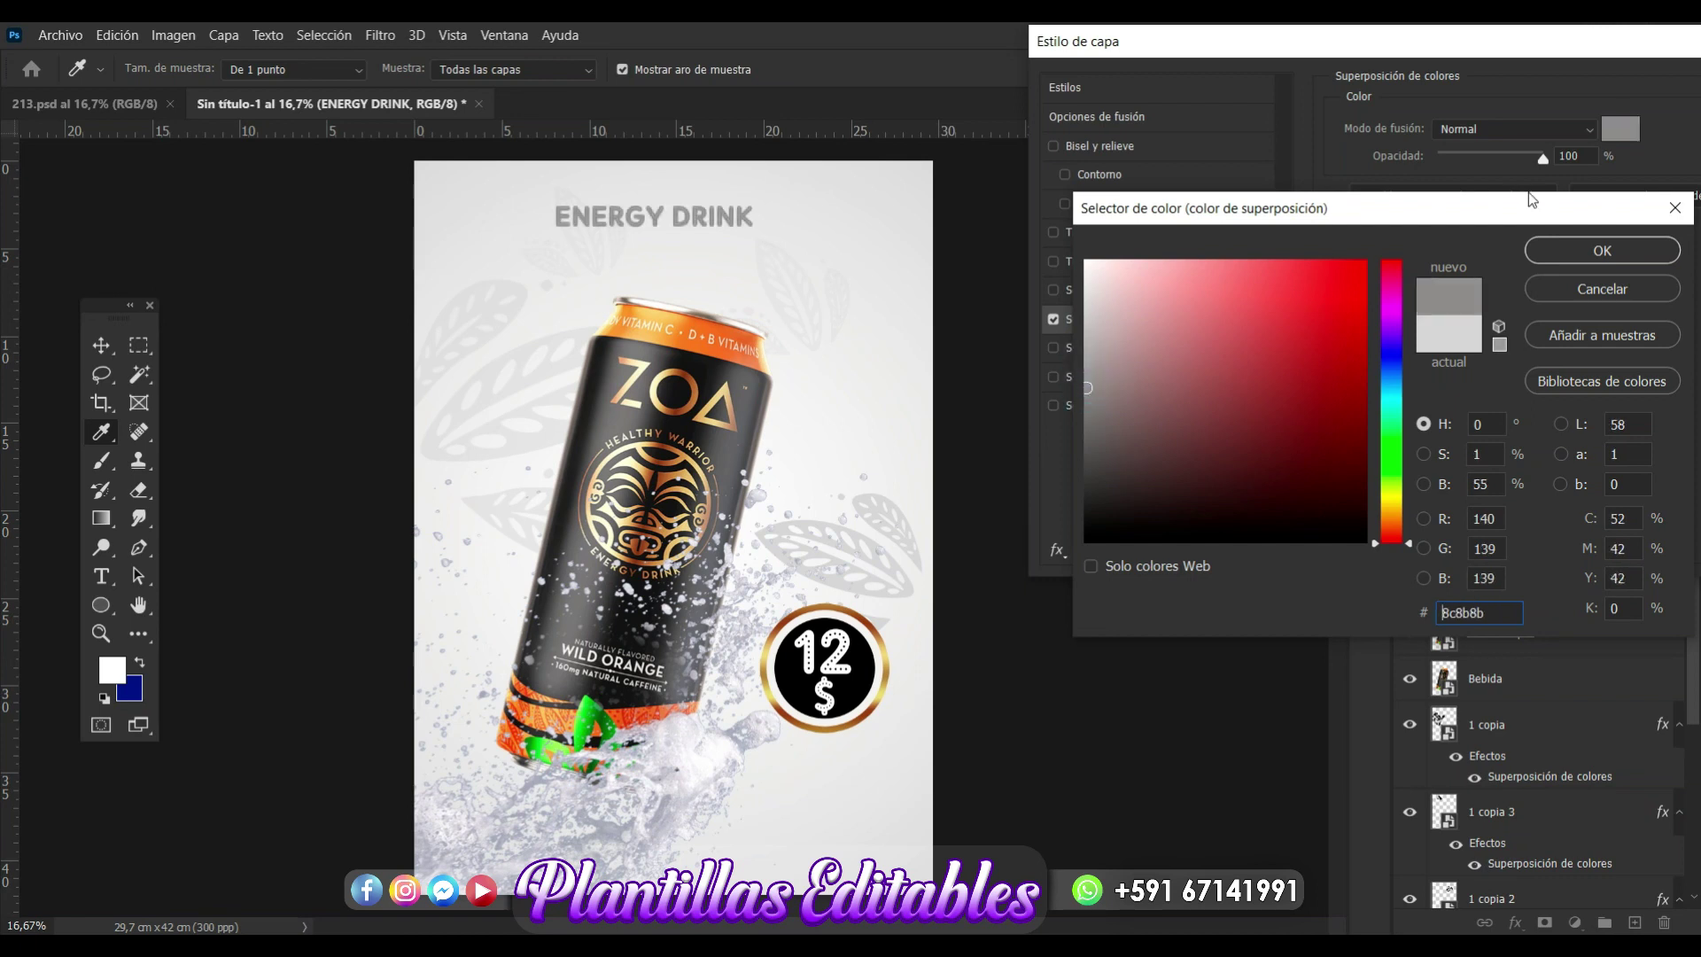
click(1561, 258)
drag(1435, 41, 988, 99)
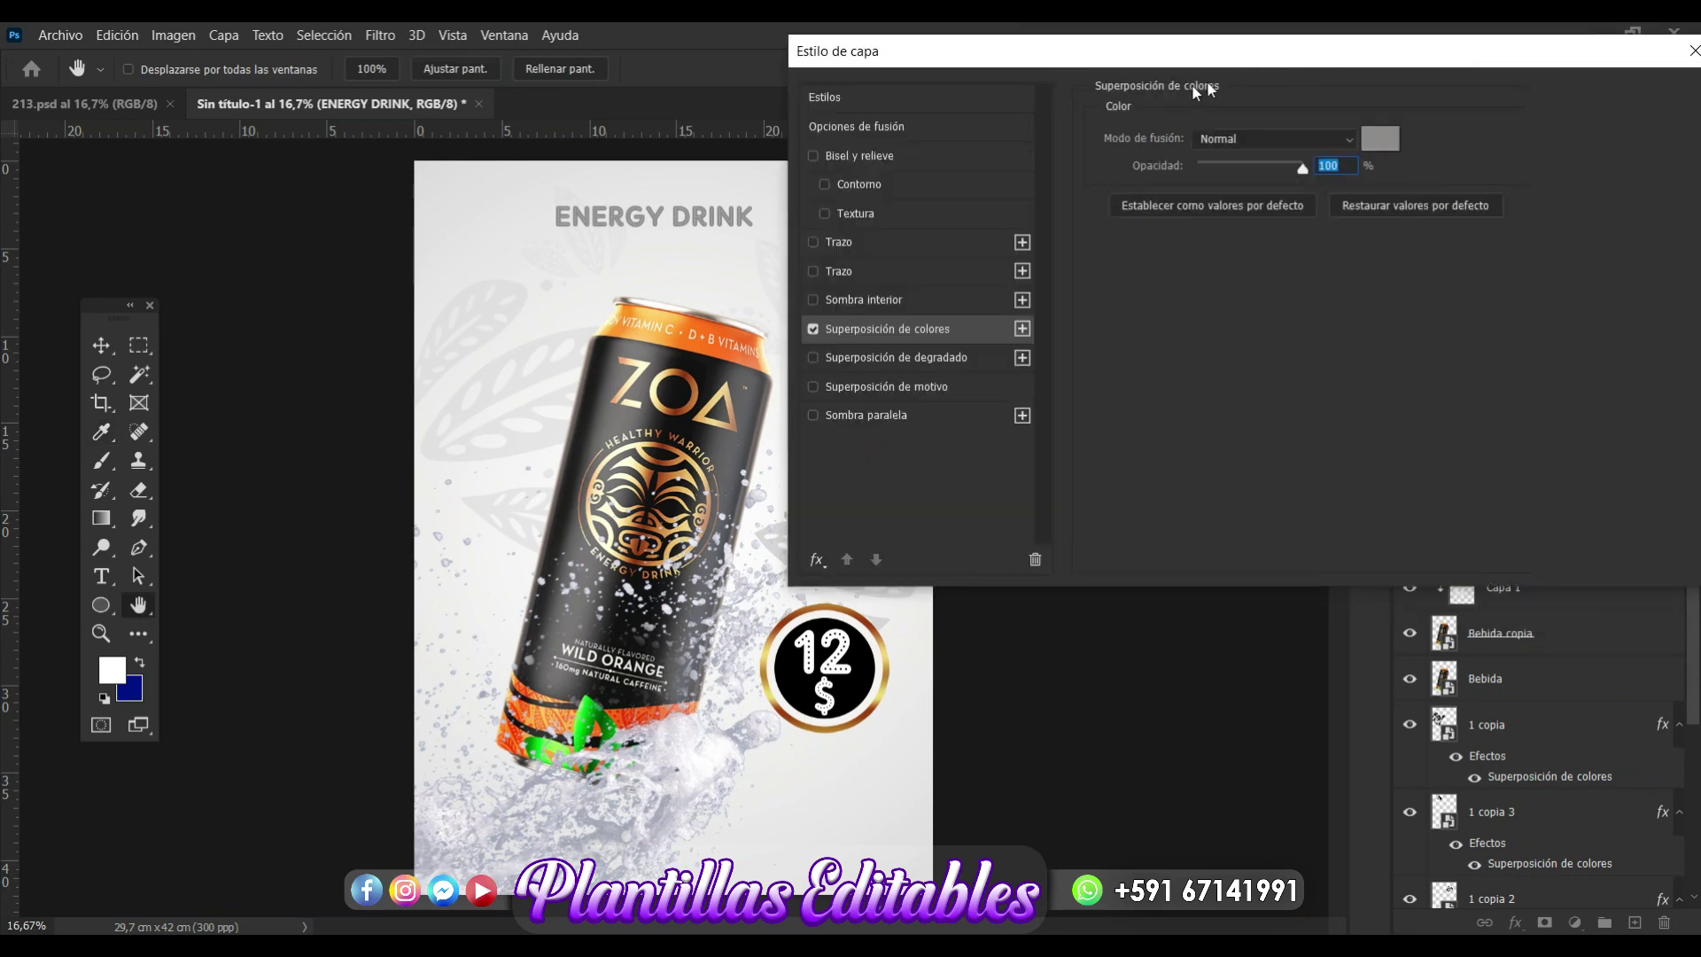
click(1397, 149)
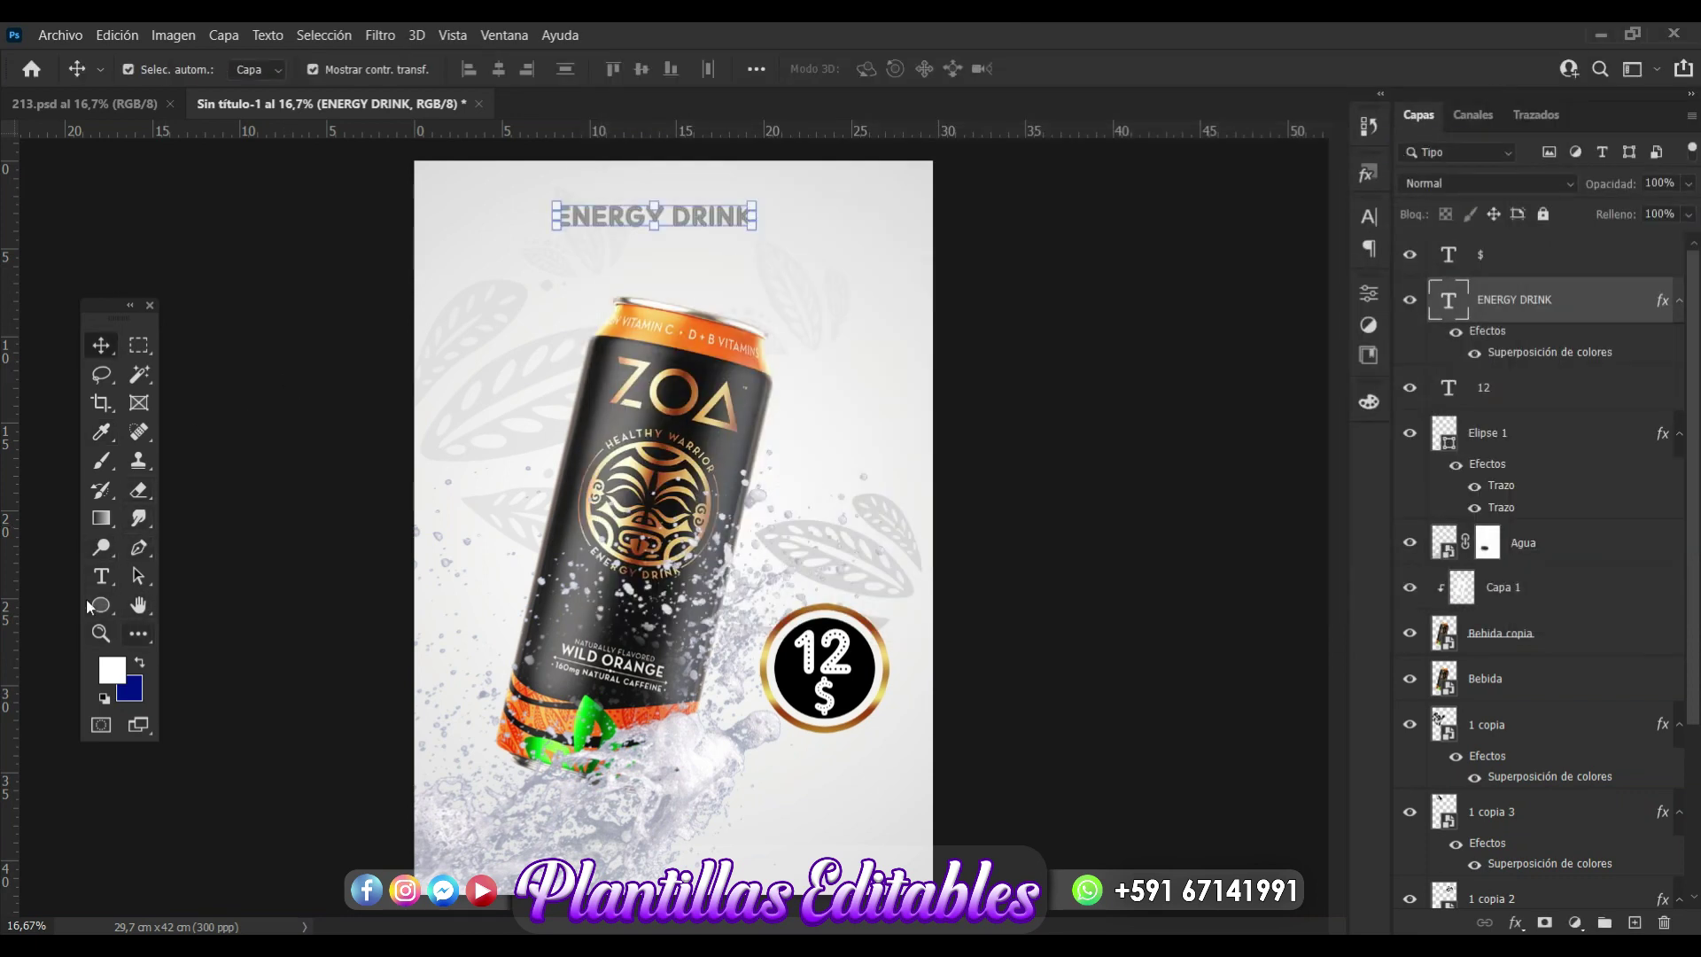
Set the heading font to MADE Tommy Soft and nudge it slightly right.
click(101, 576)
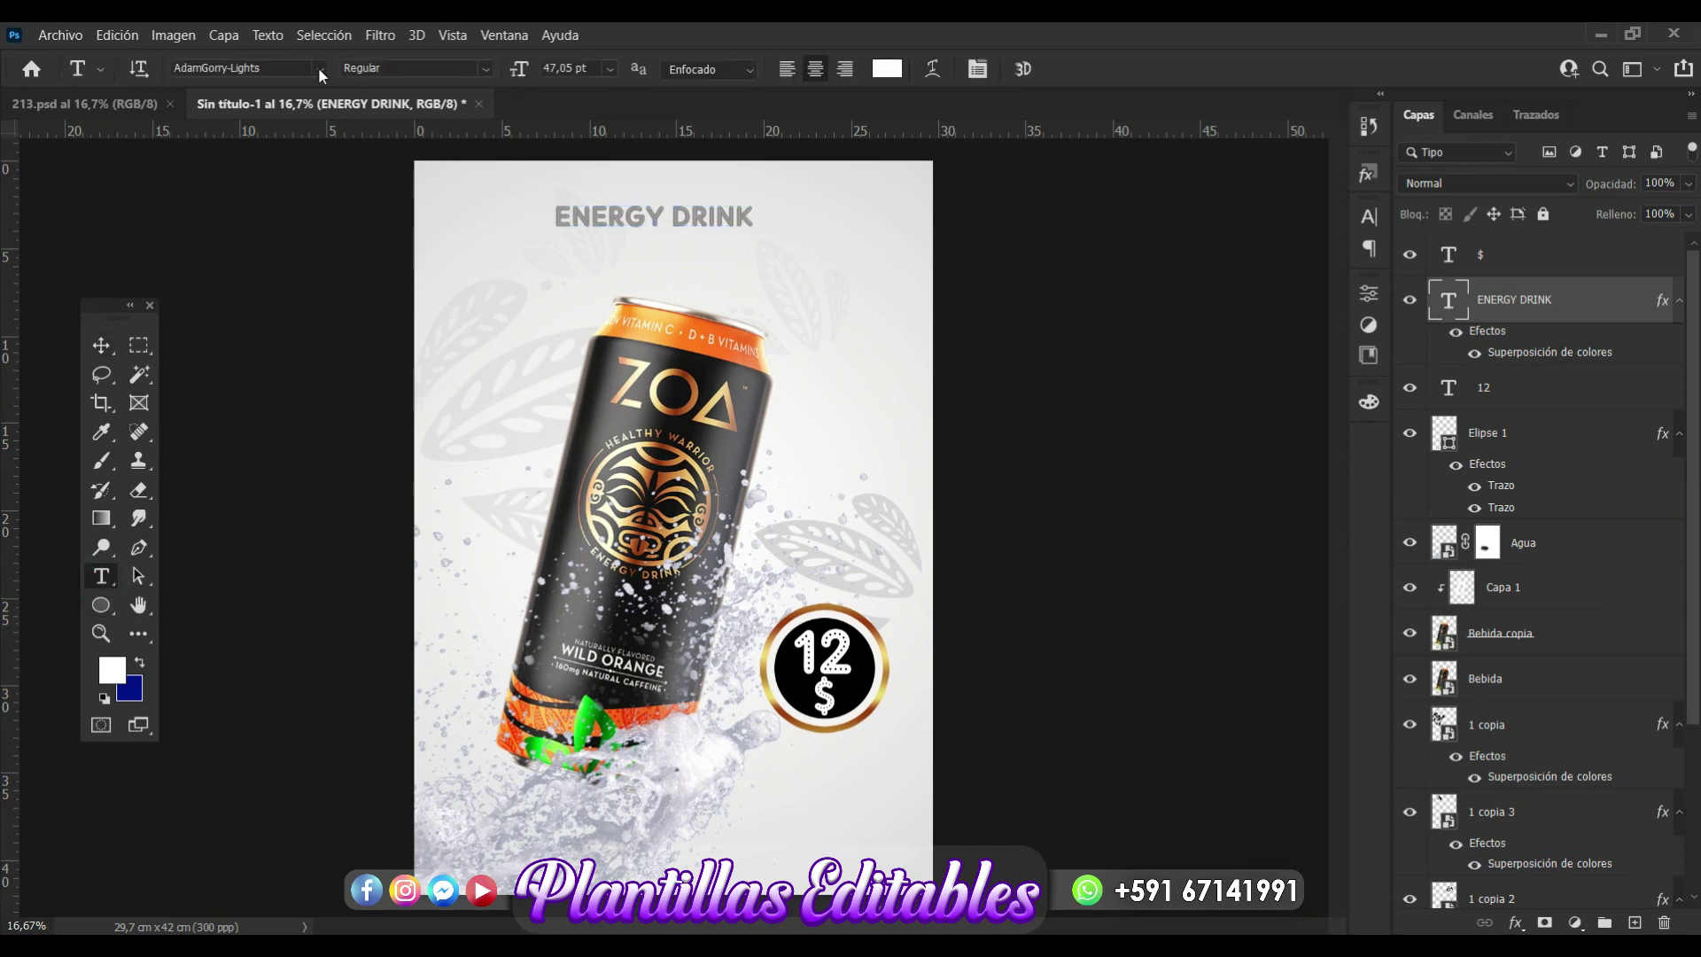
click(319, 68)
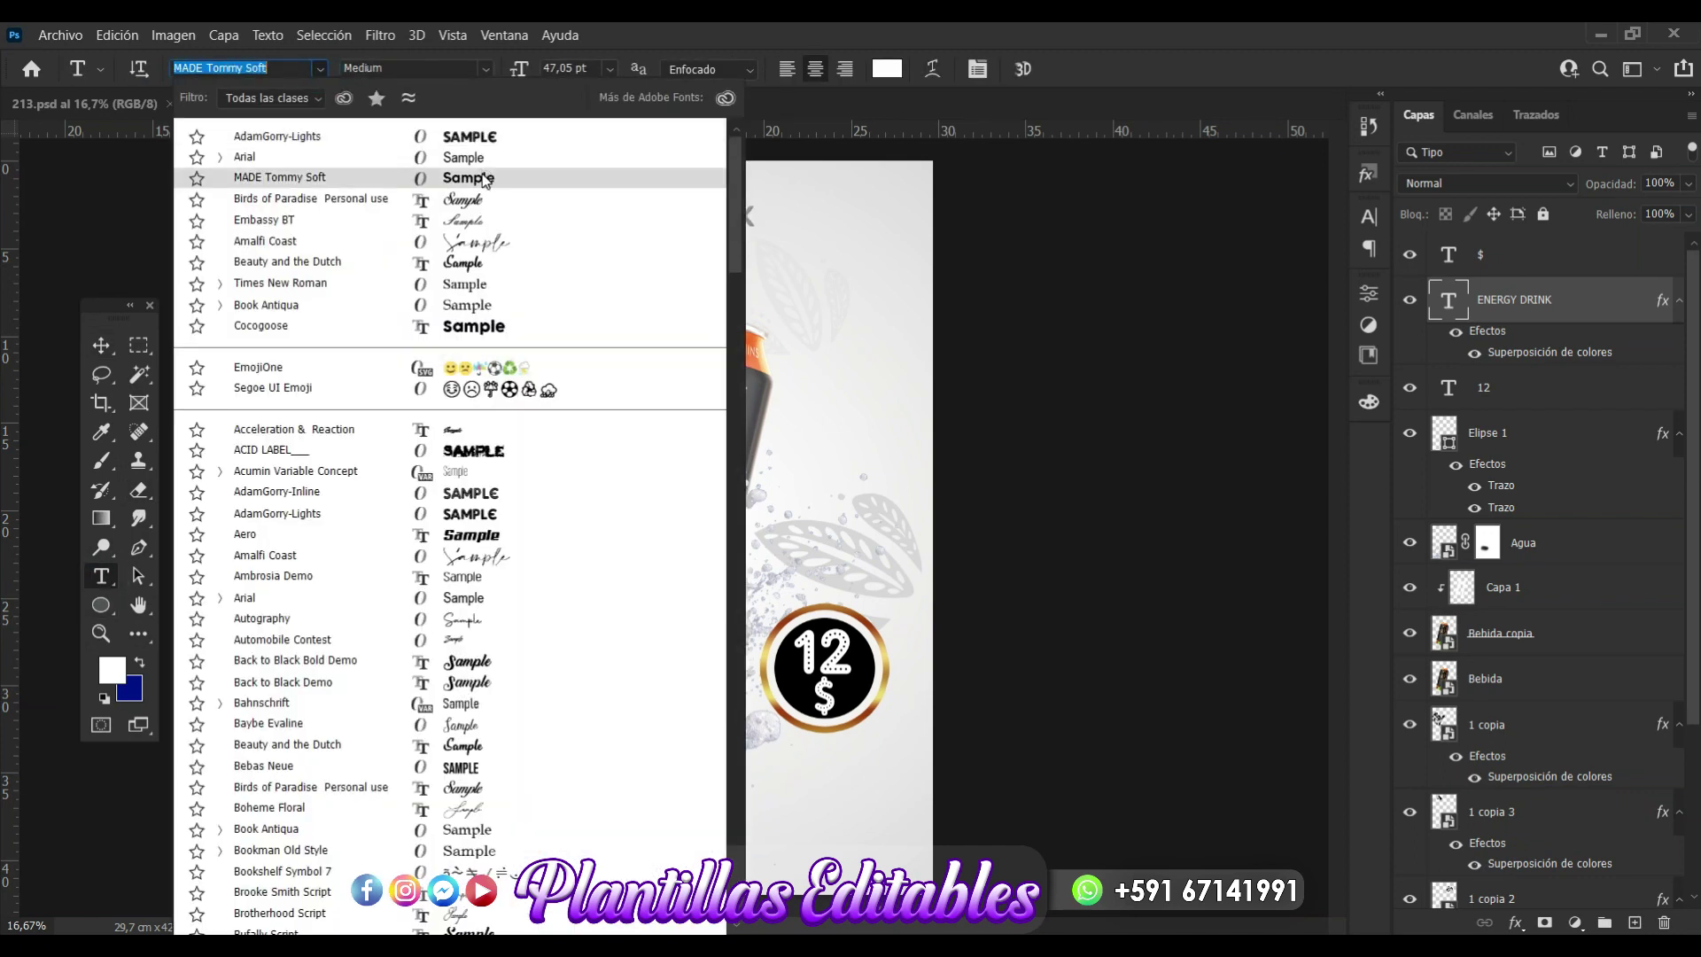
click(483, 179)
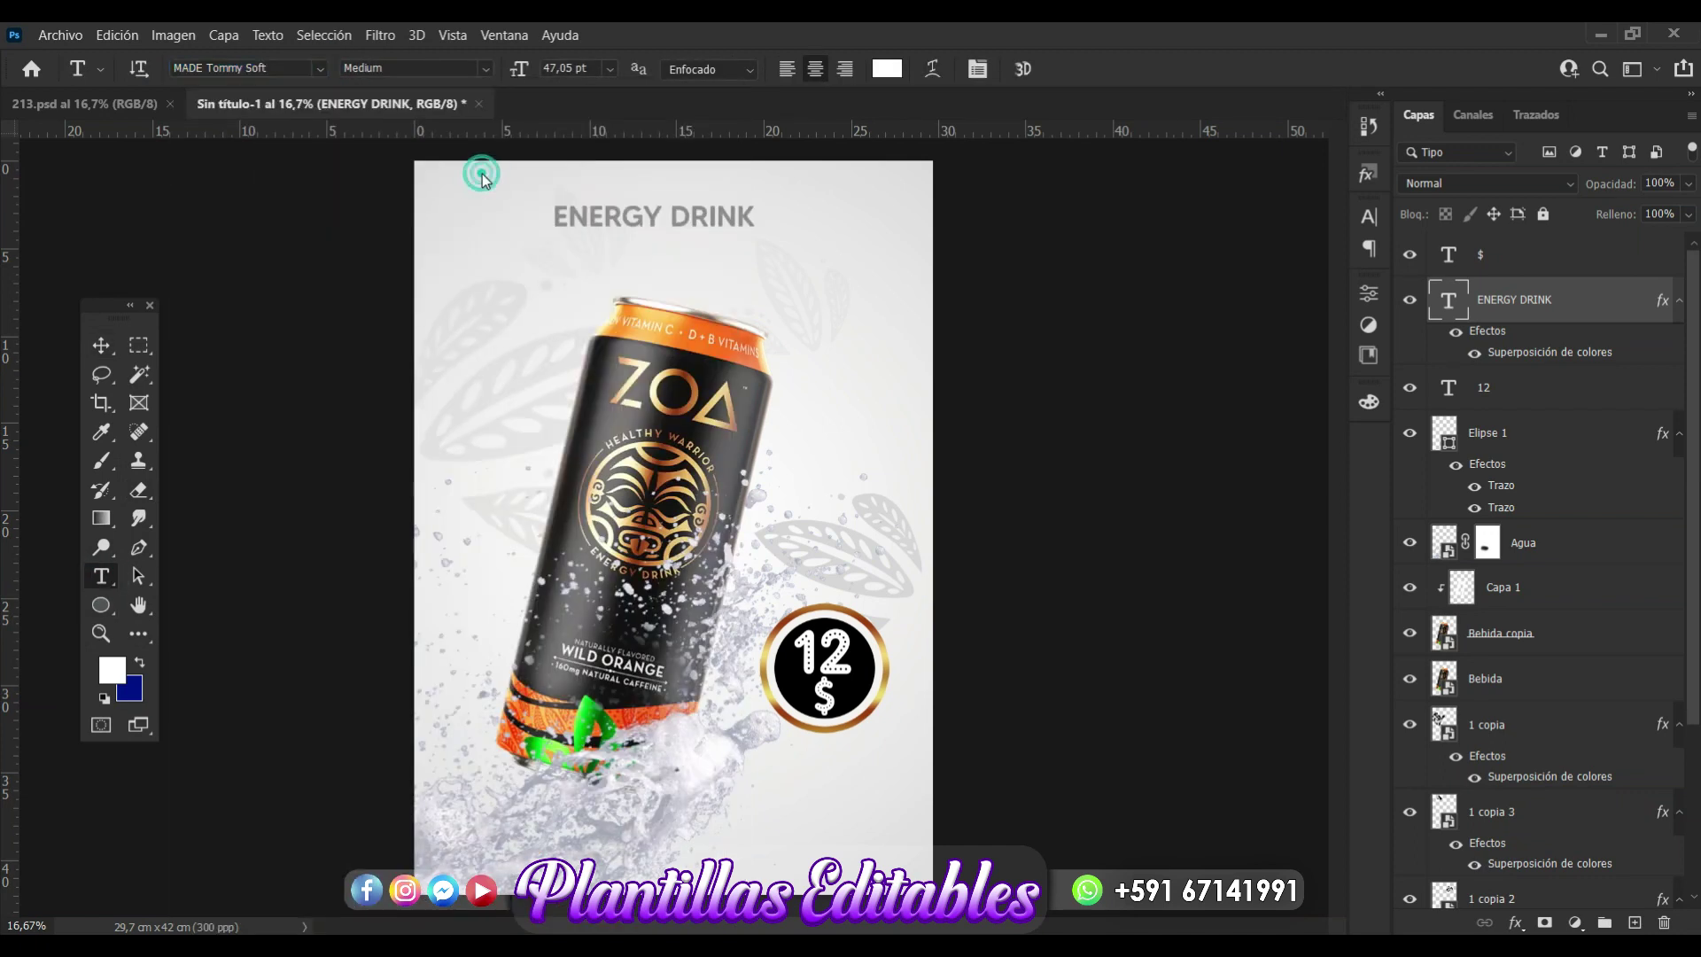
click(101, 347)
key(Right)
key(Right)
key(Right)
key(Right)
key(Right)
key(Right)
key(Right)
key(Right)
key(Right)
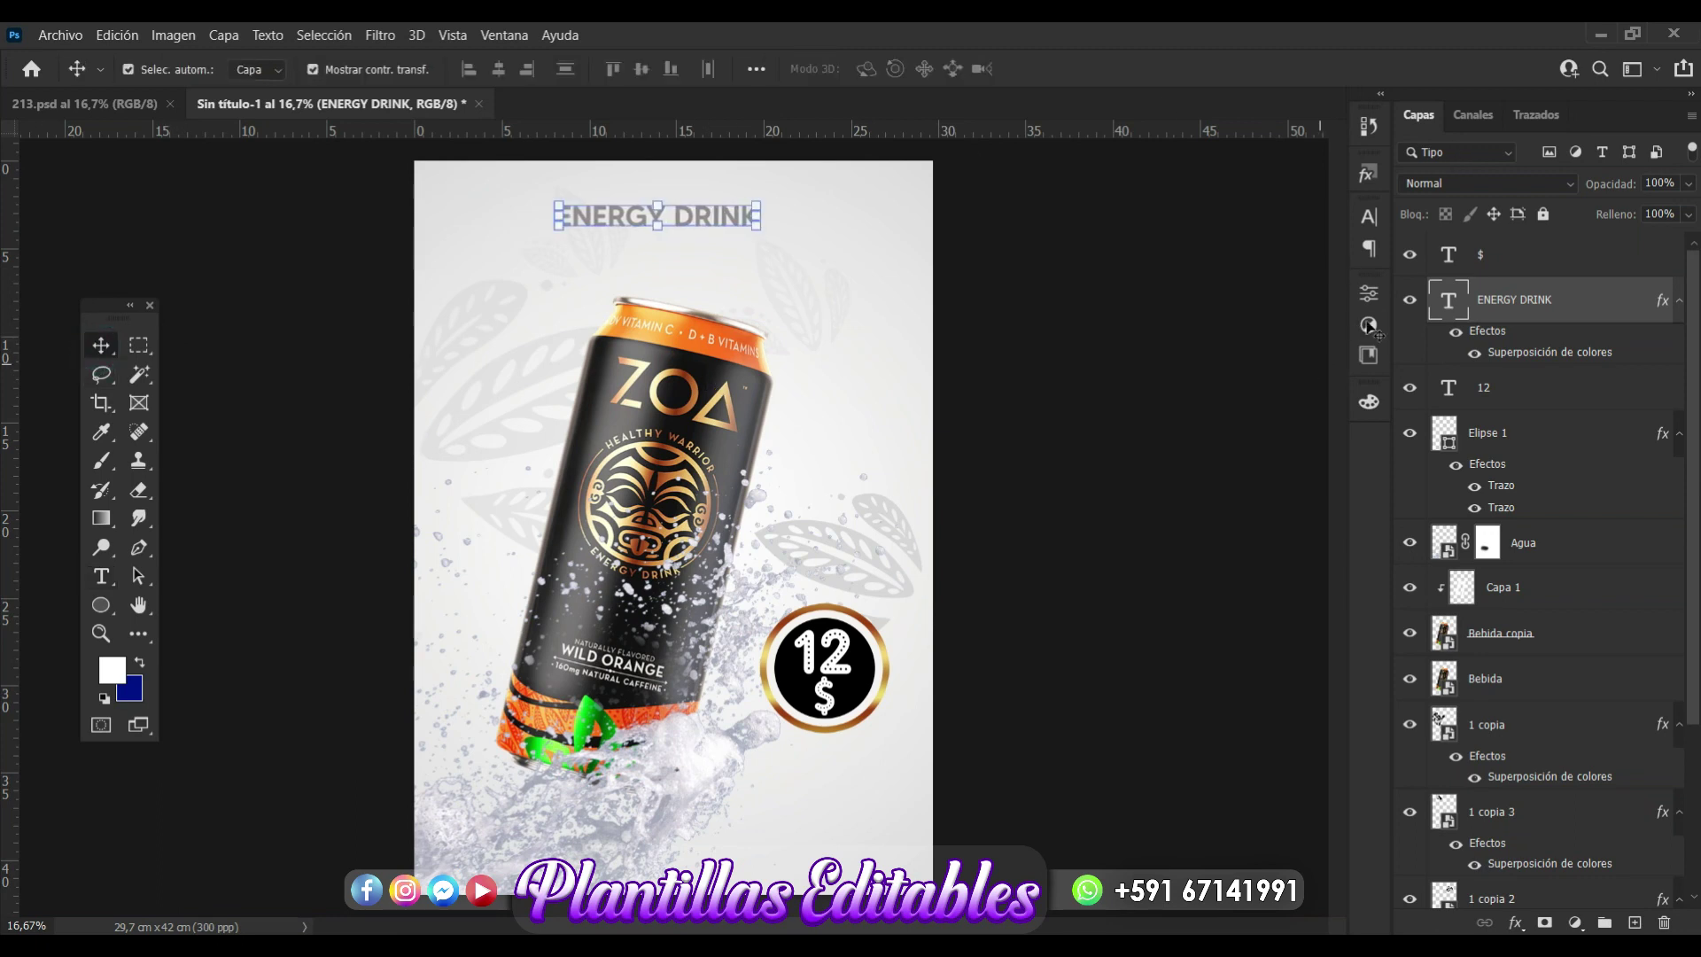
Widen the heading's letter tracking to 10 in the text properties.
click(1370, 295)
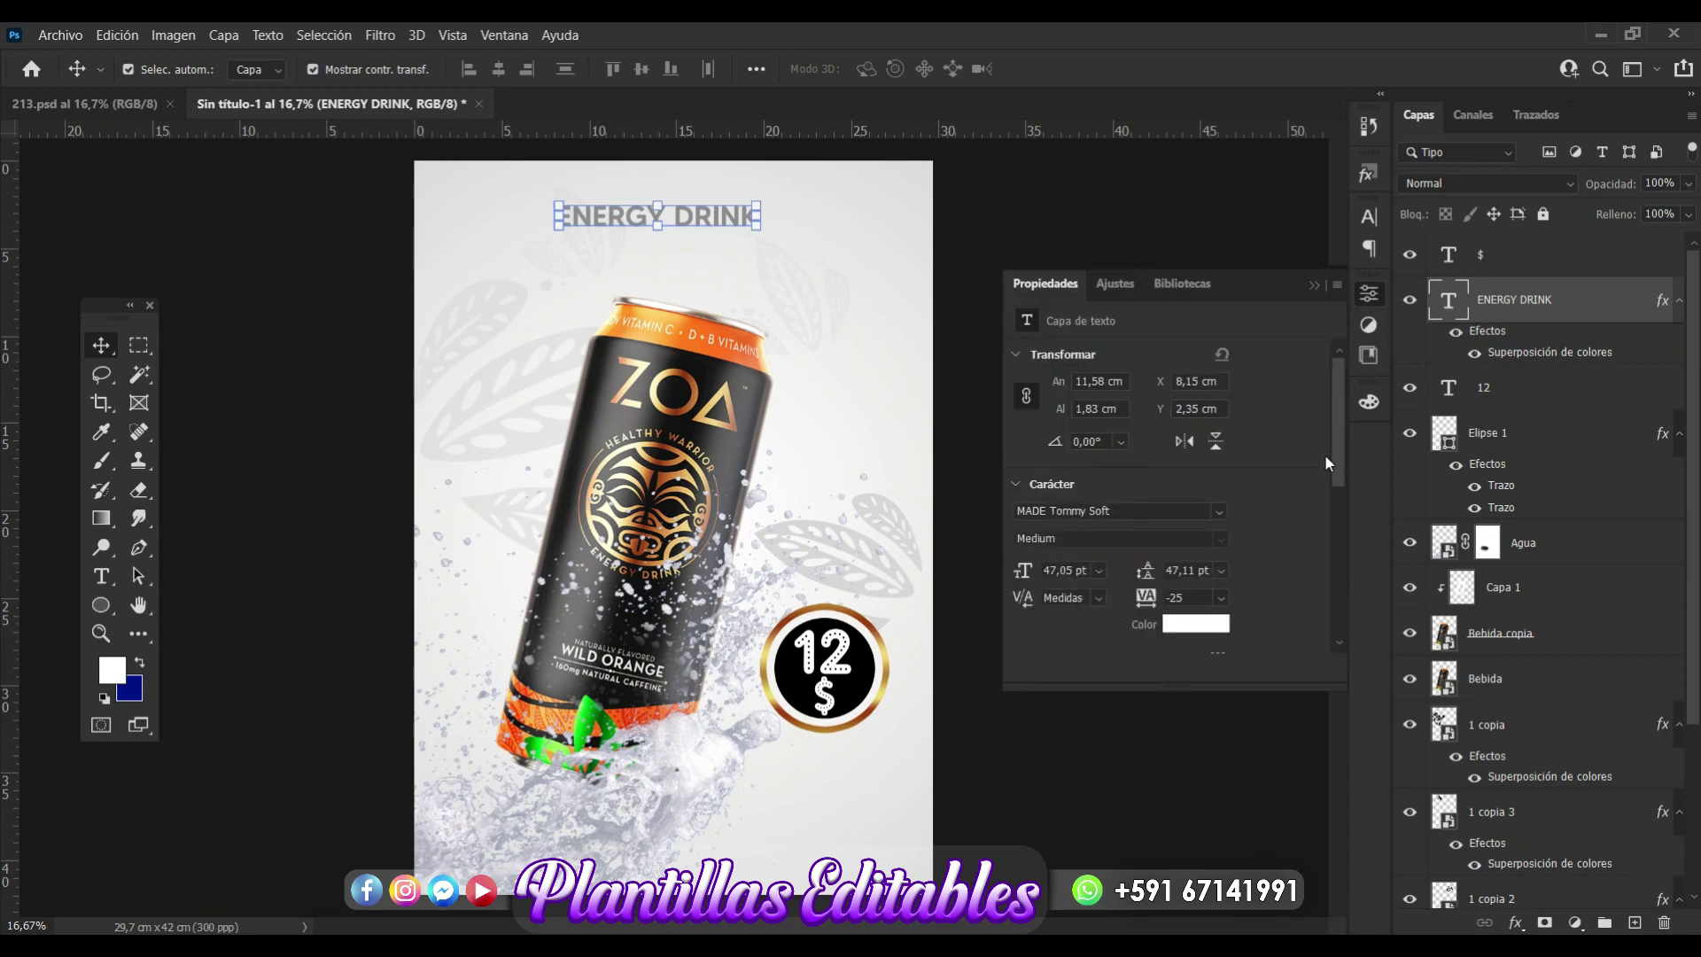
drag(1337, 441, 1338, 473)
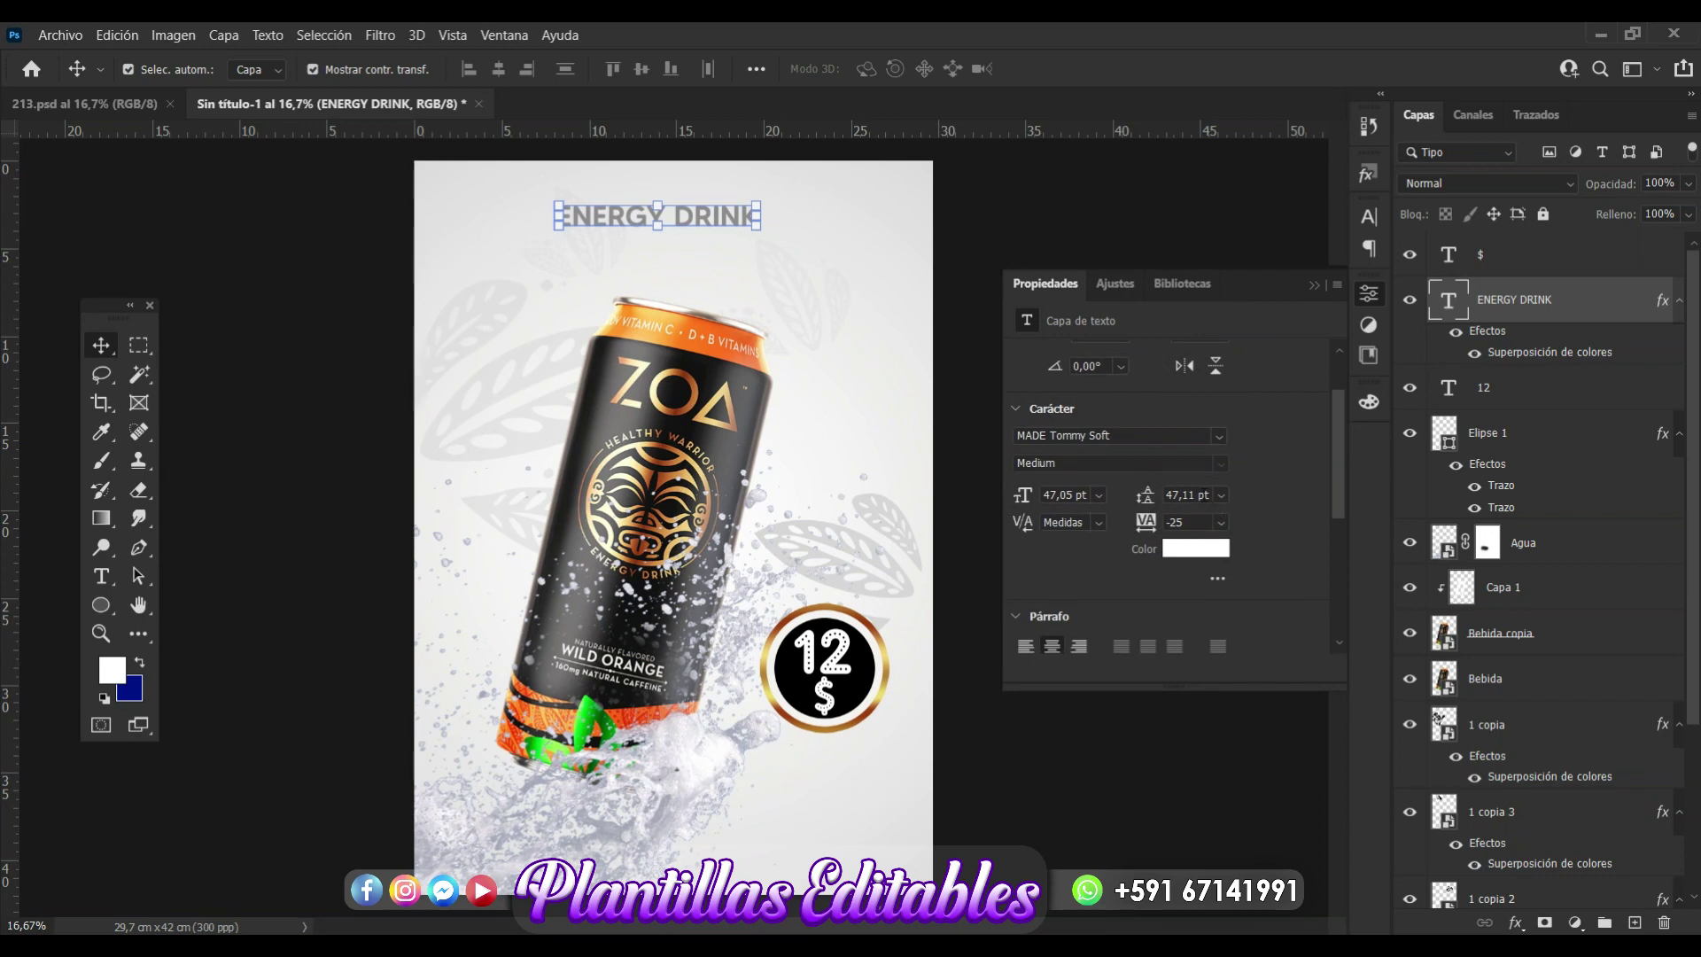
click(1223, 523)
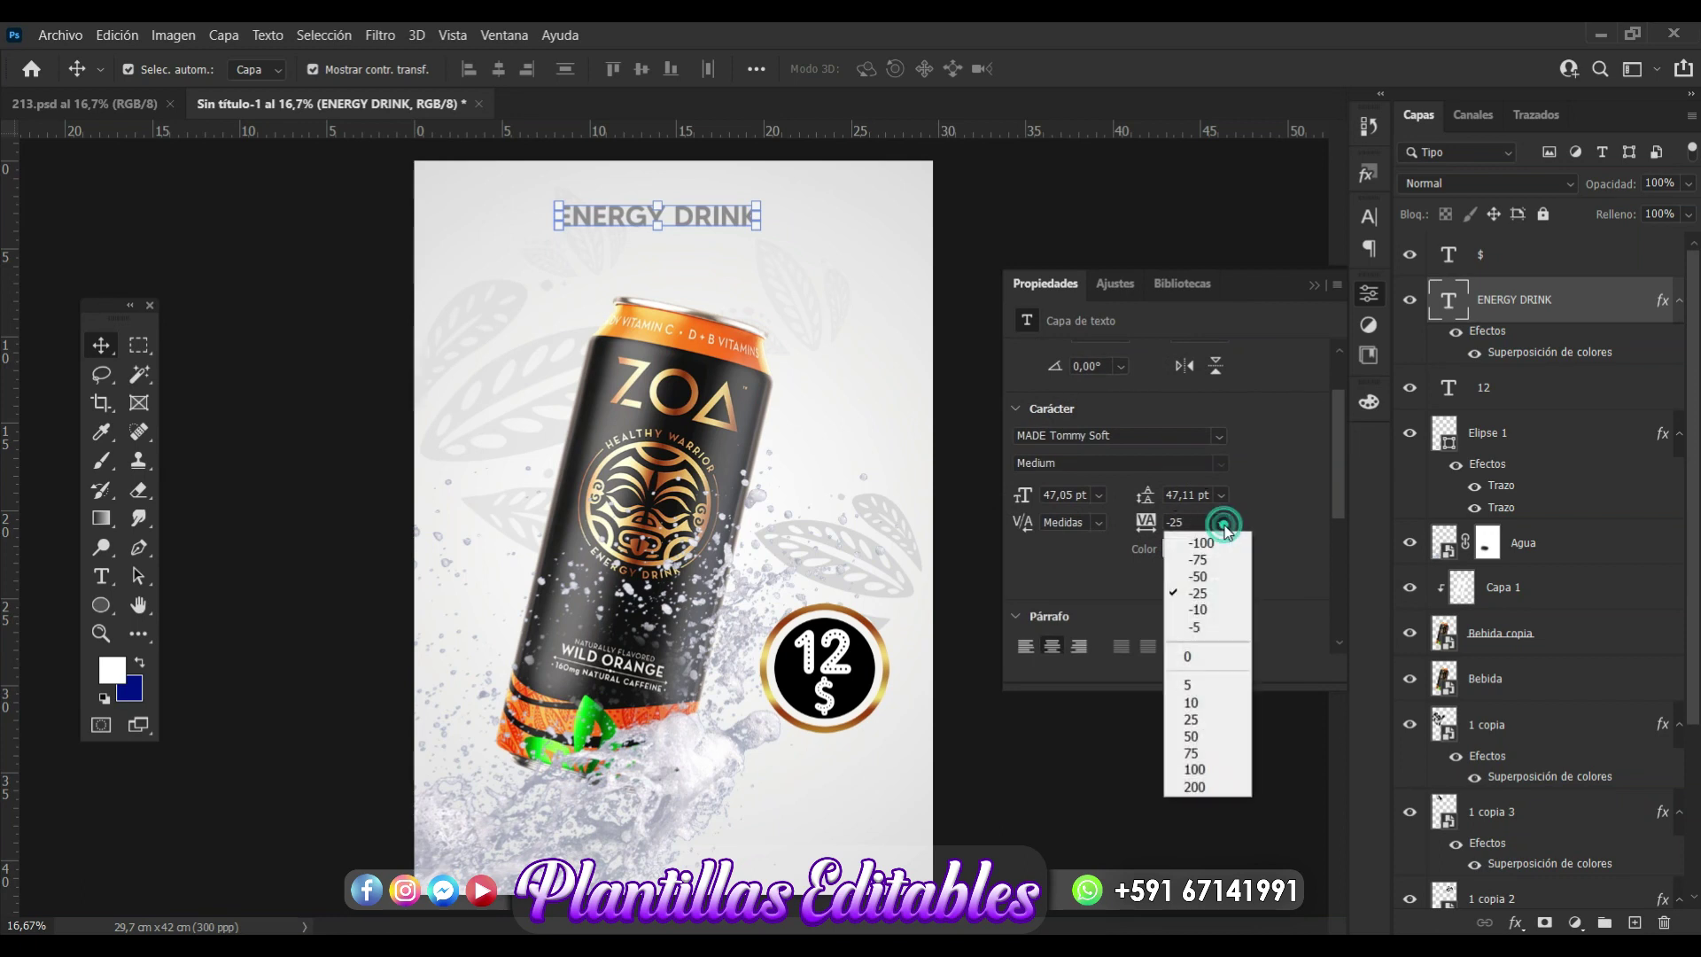
click(1192, 663)
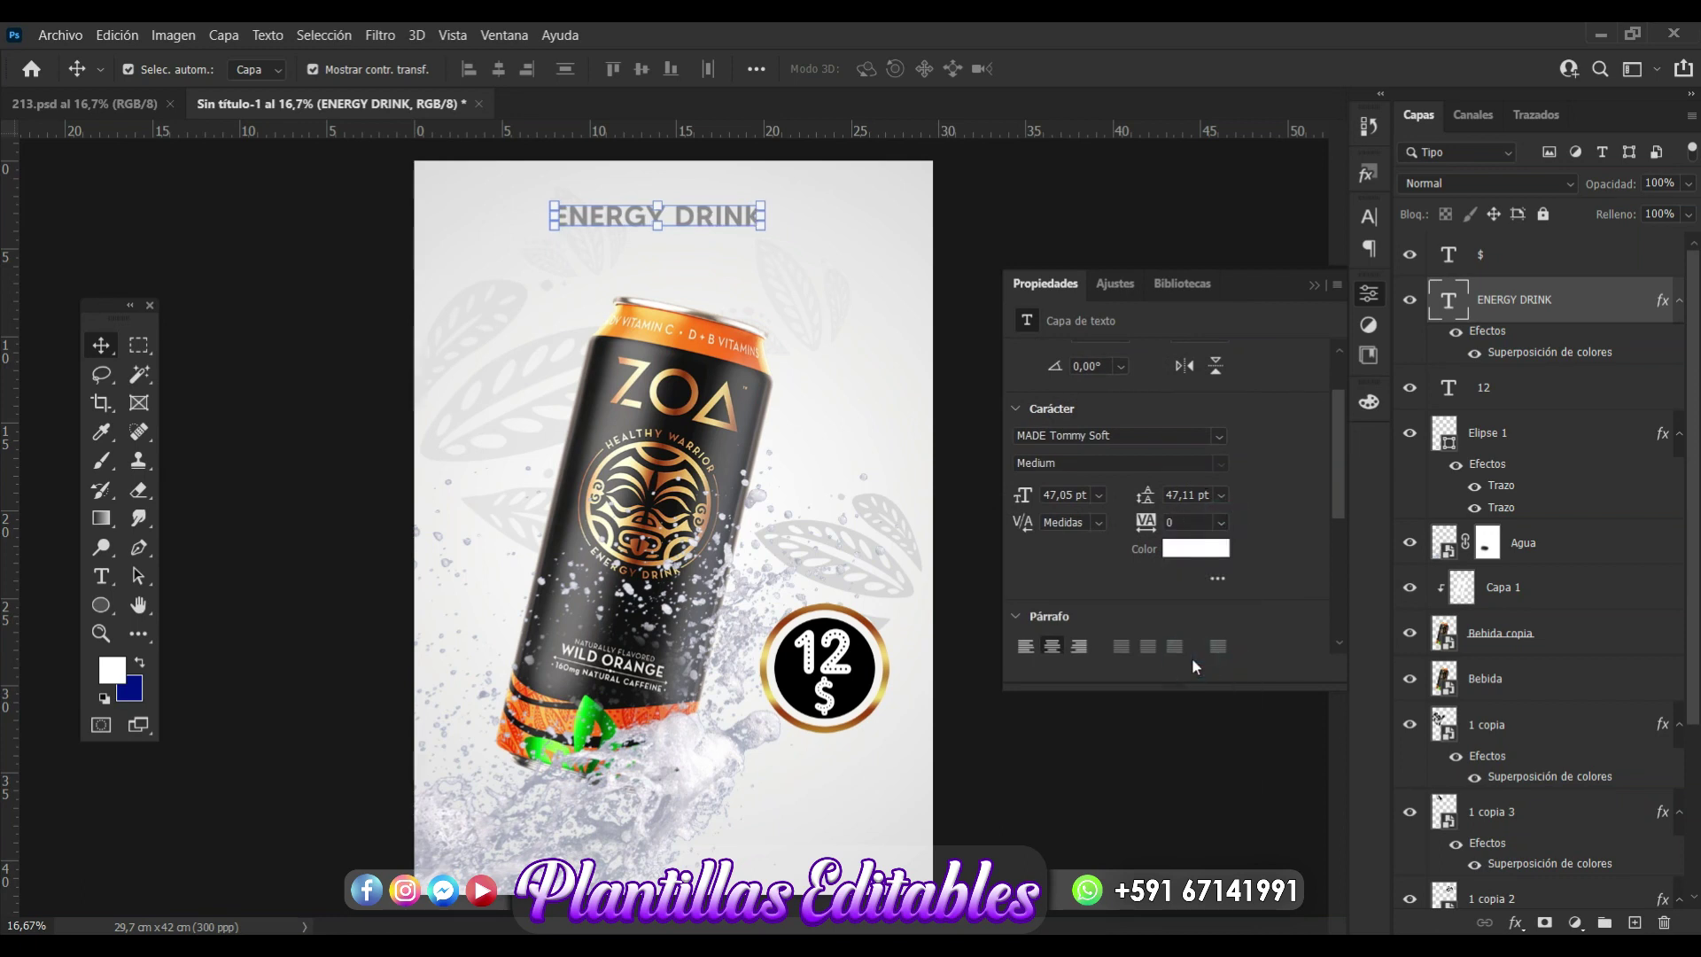
click(1222, 525)
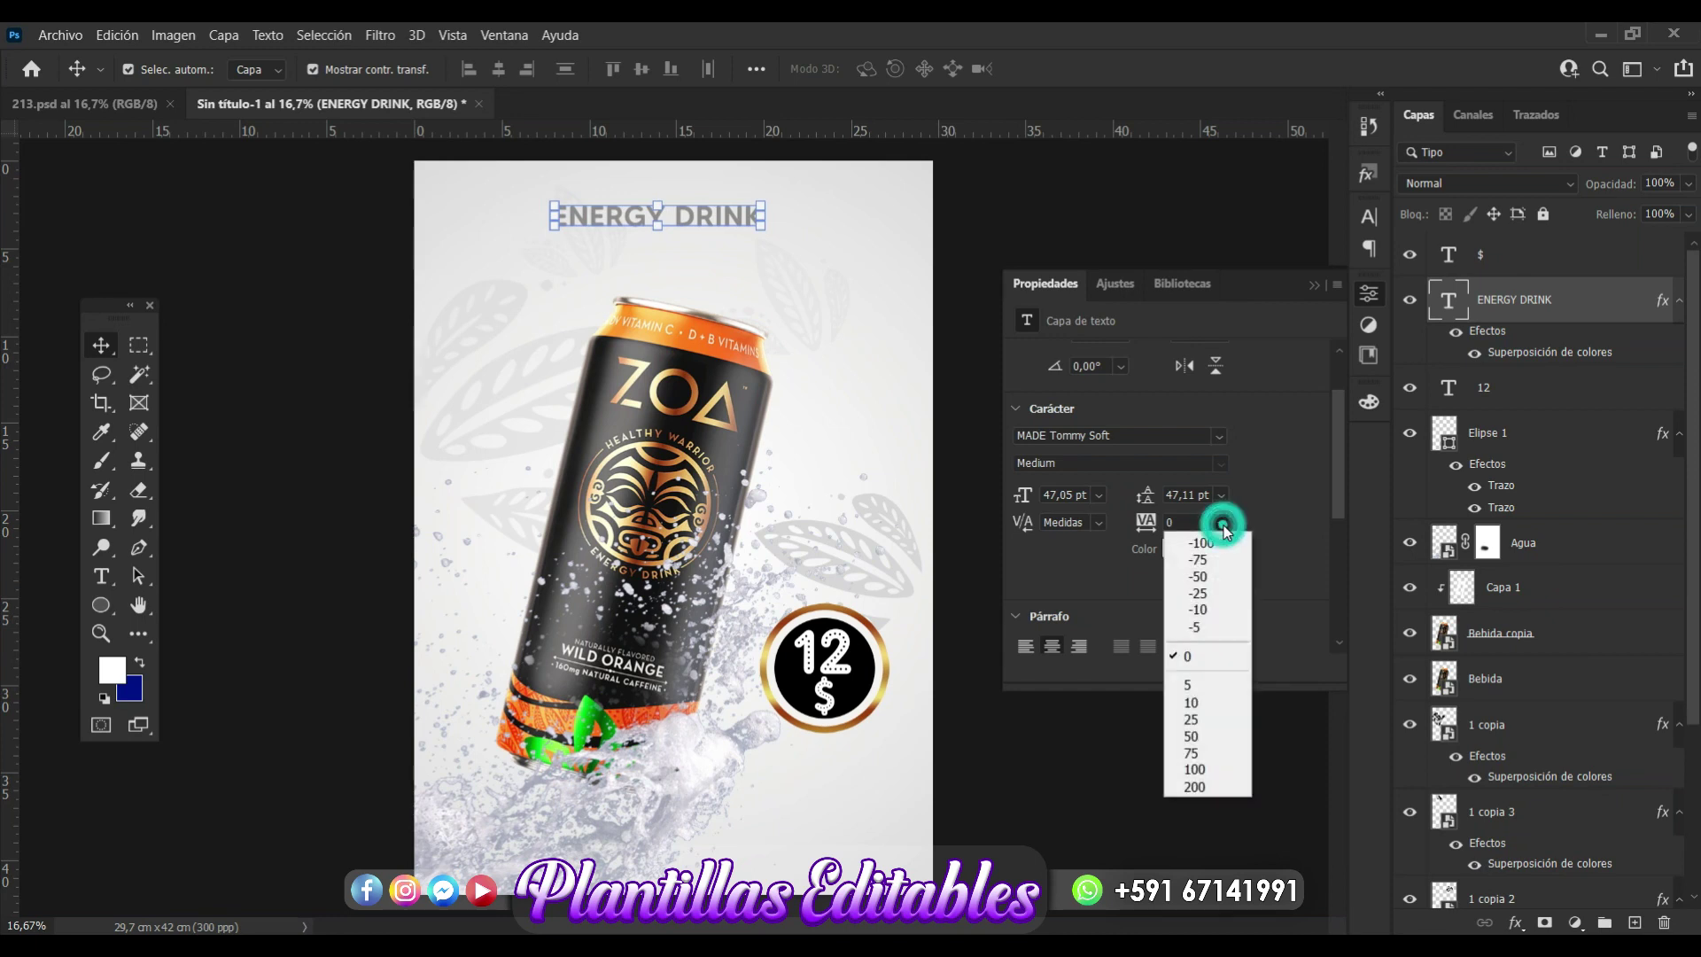
click(1209, 703)
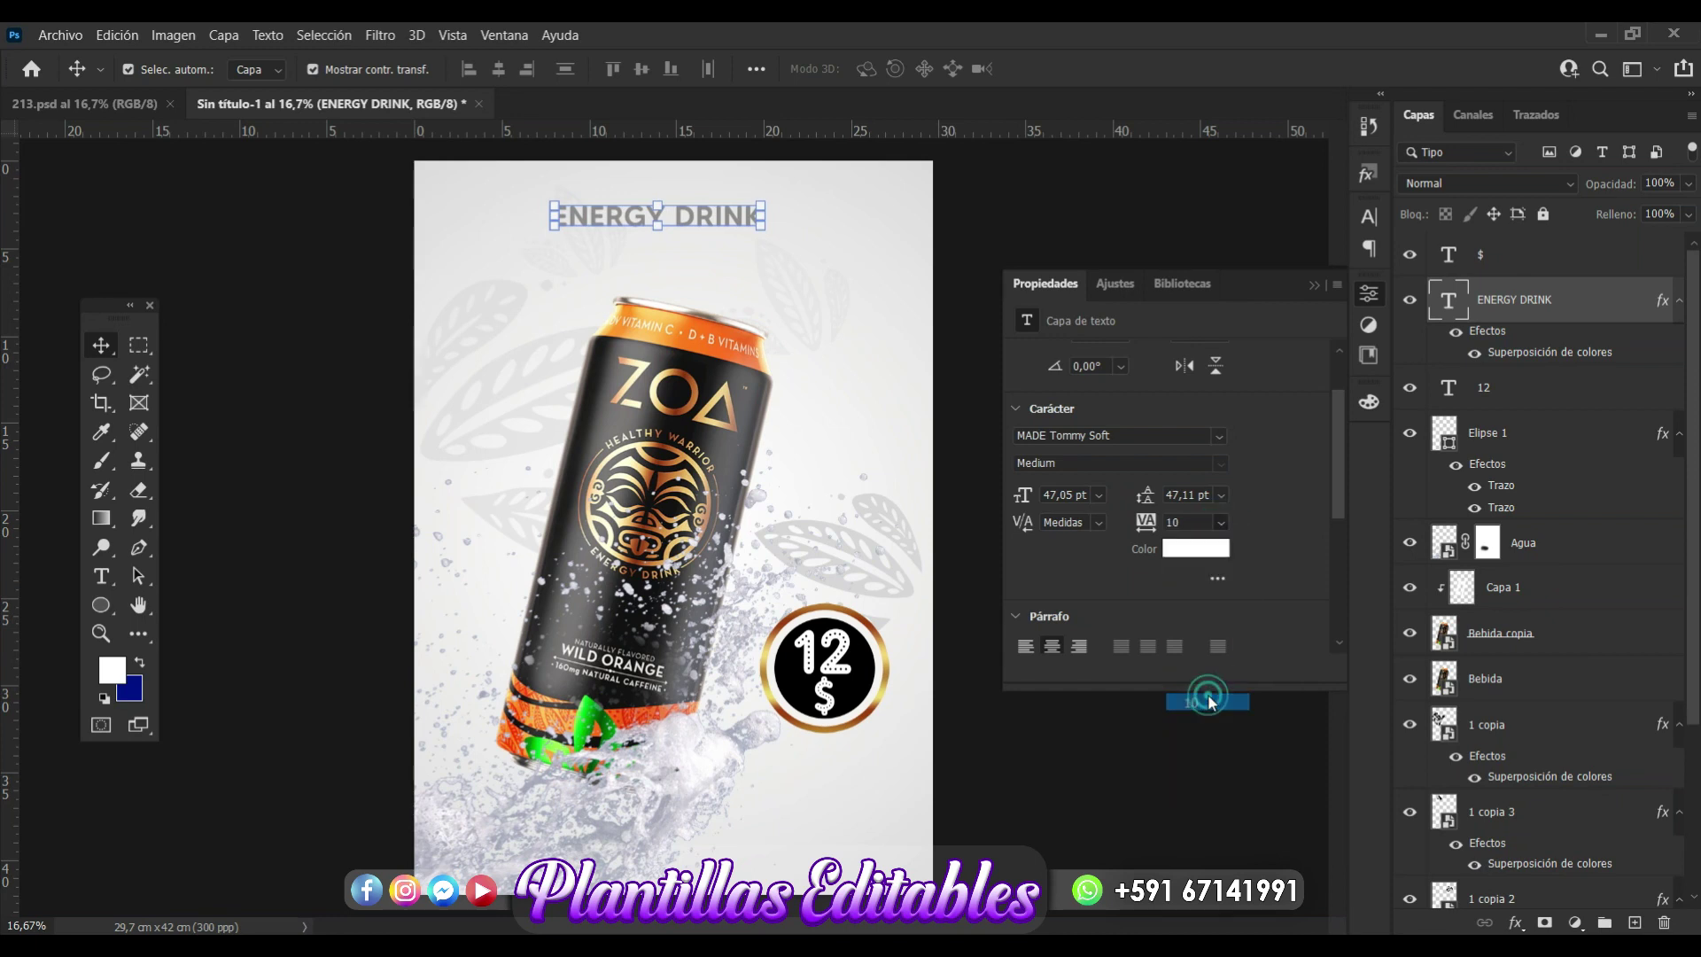
click(1312, 286)
Enlarge the ENERGY DRINK heading to about 133%.
drag(764, 227, 818, 241)
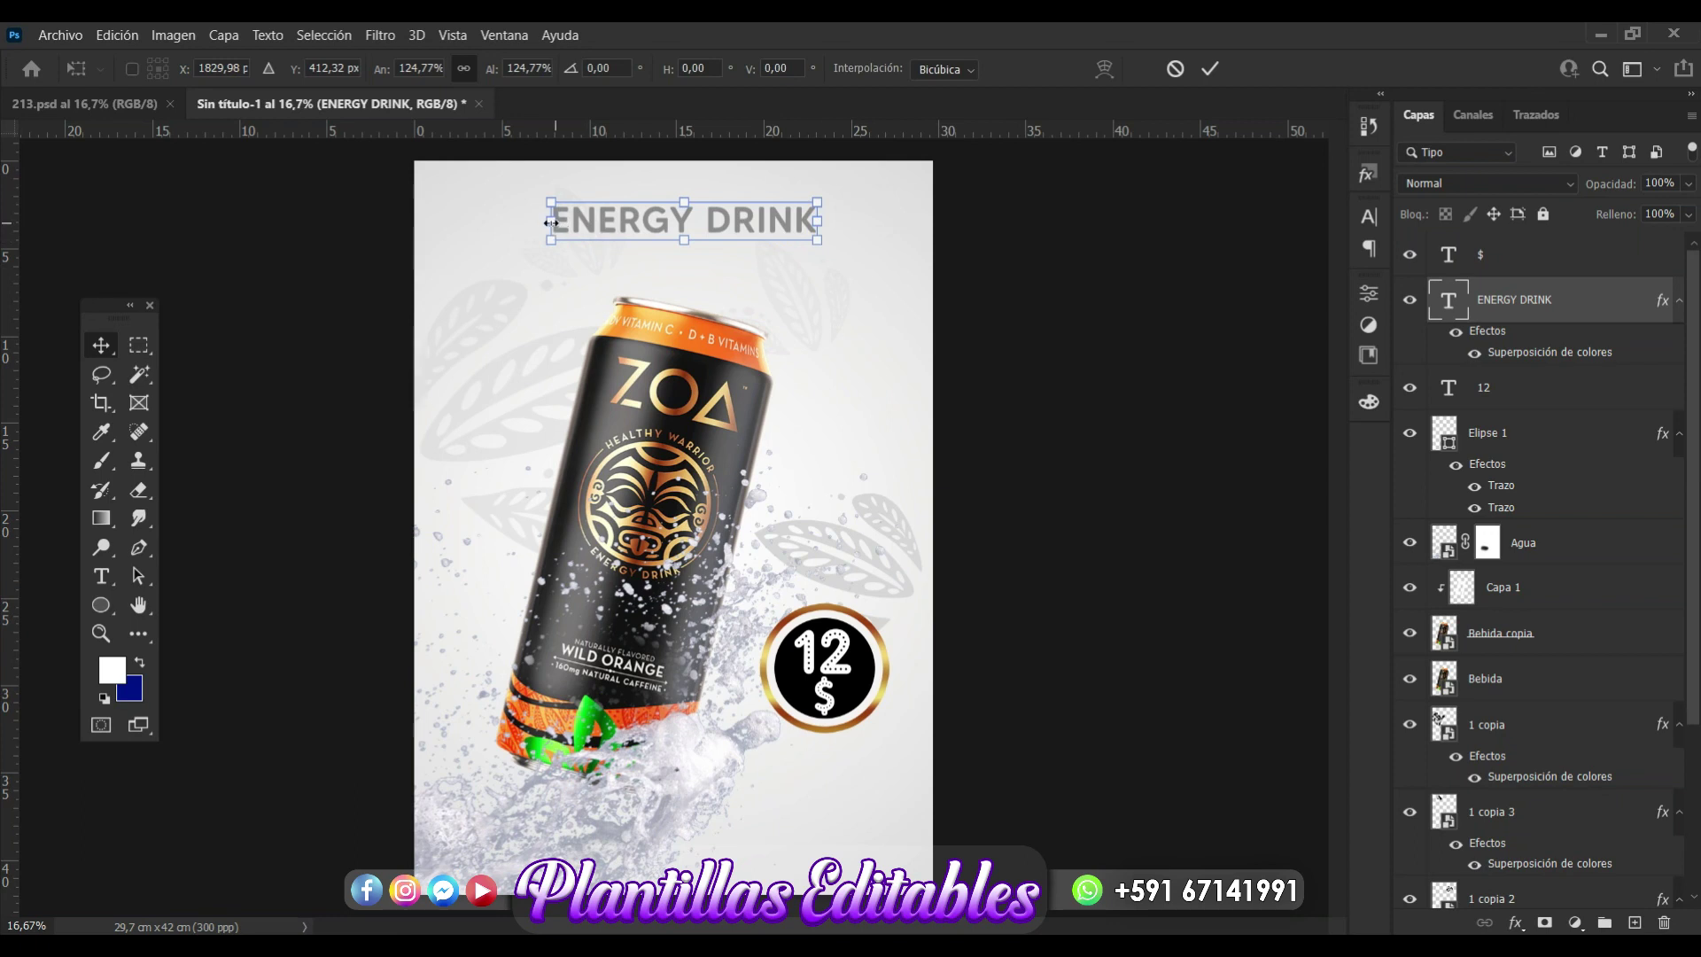
drag(550, 222, 528, 222)
key(Return)
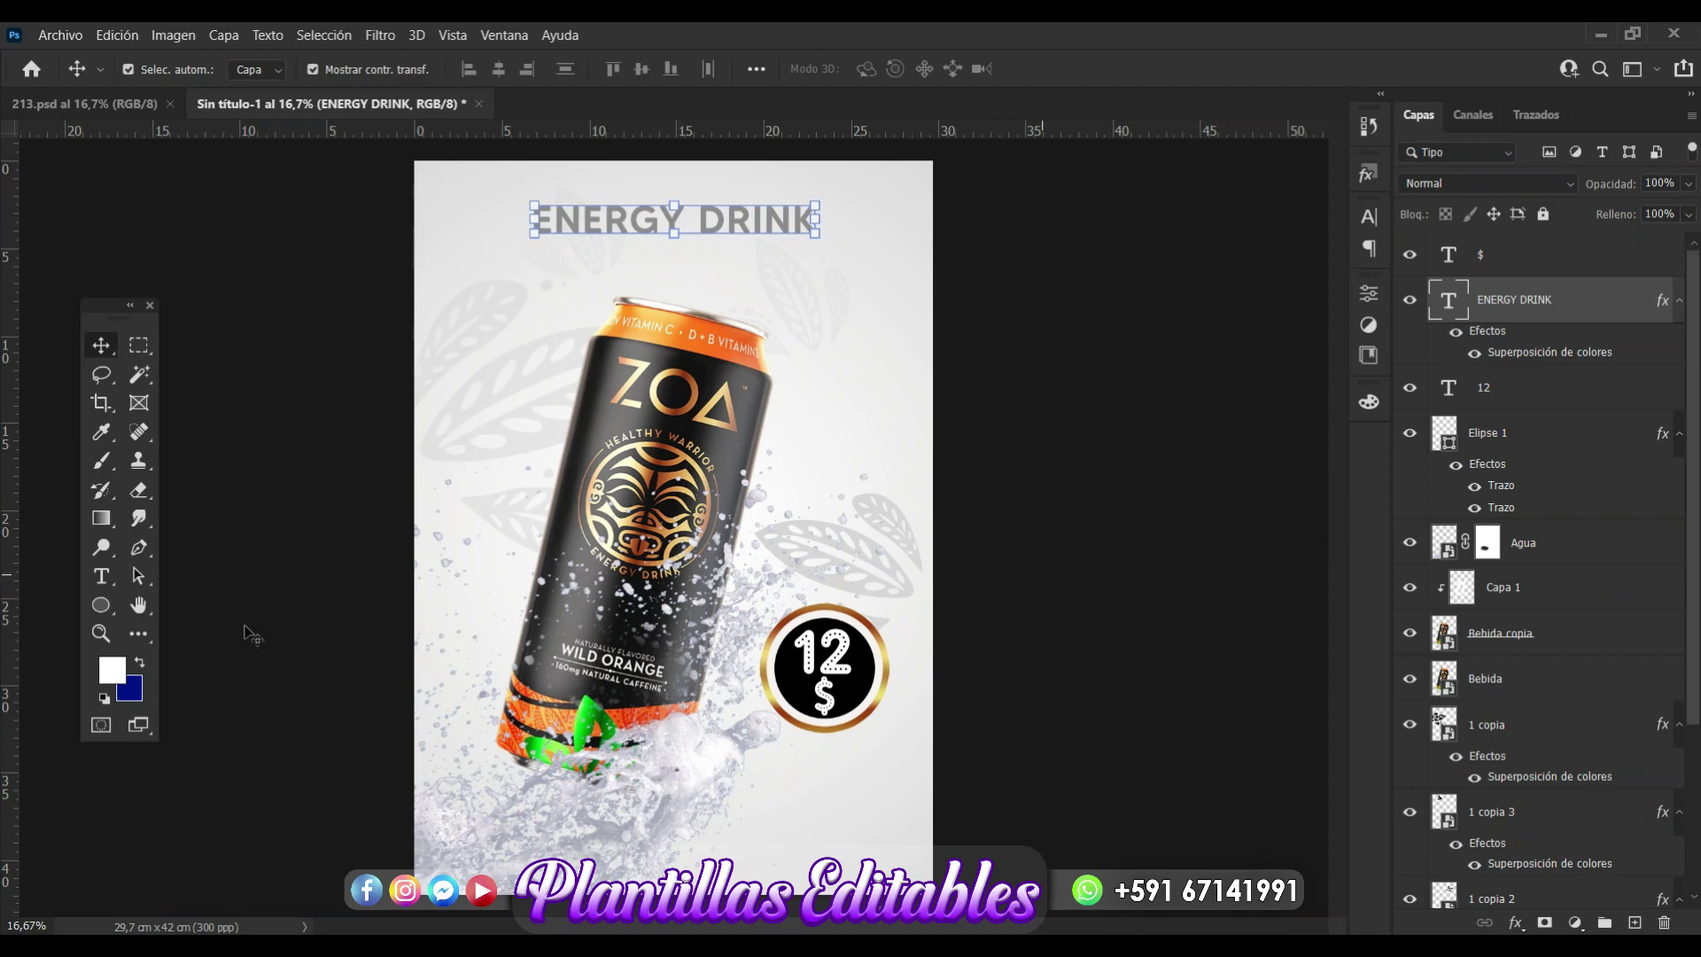
Draw a thin rectangle bar across the lower part of the poster.
click(105, 599)
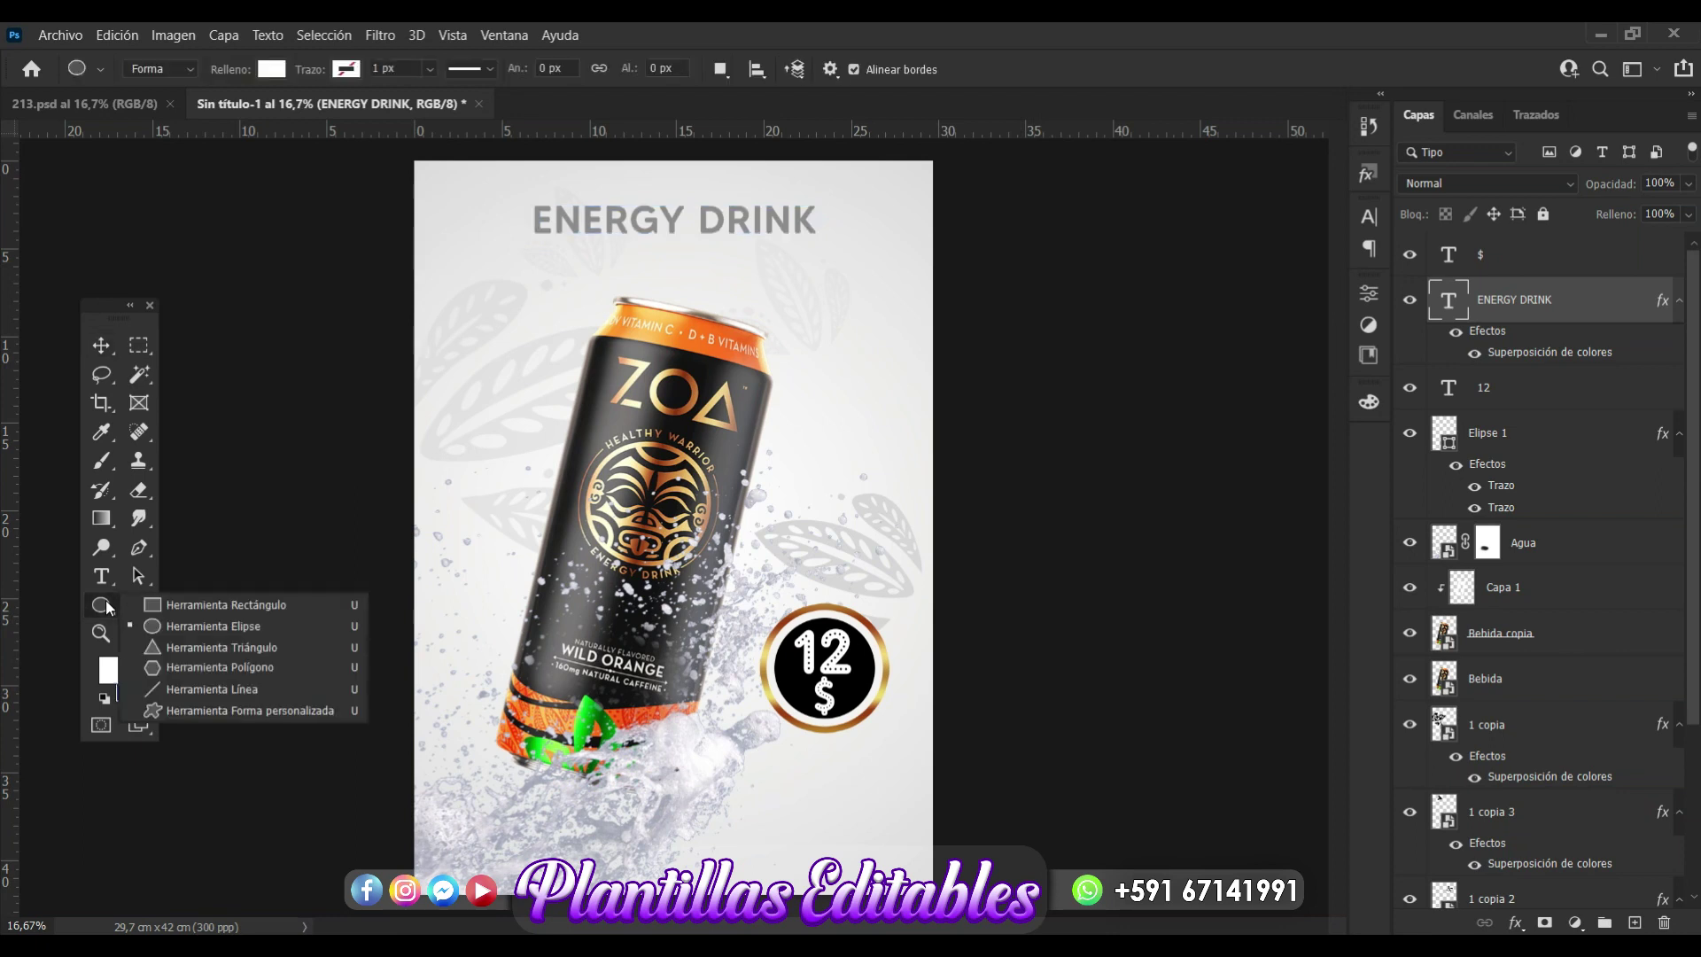
click(184, 605)
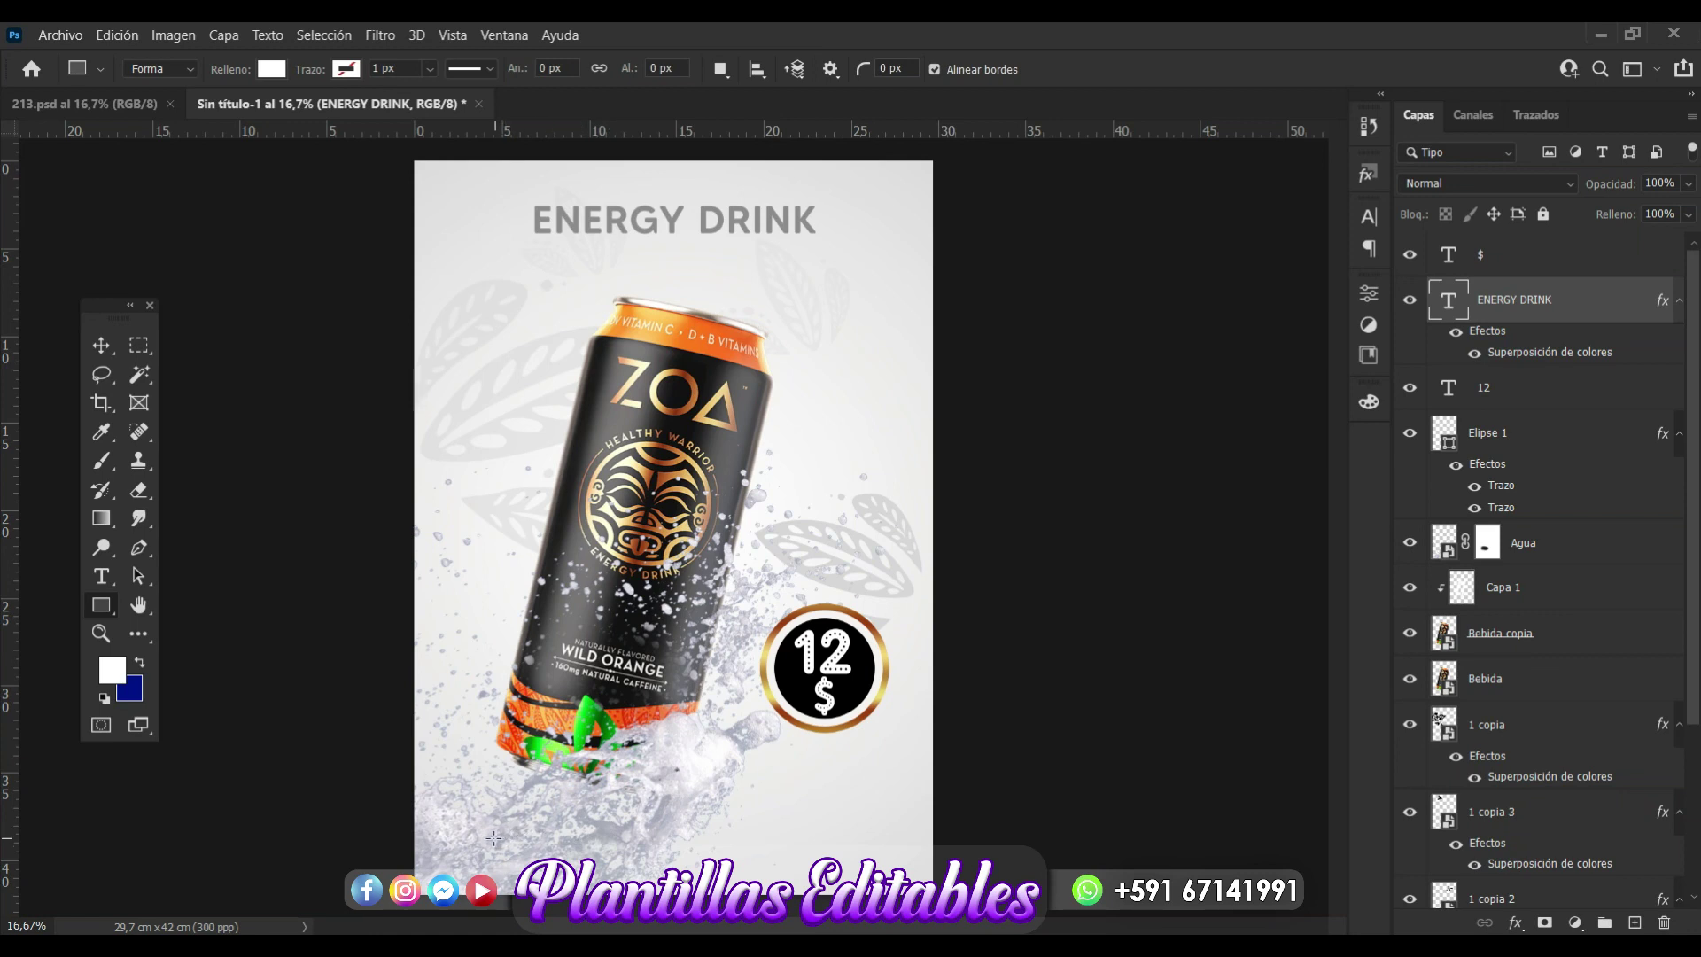
drag(600, 844, 873, 839)
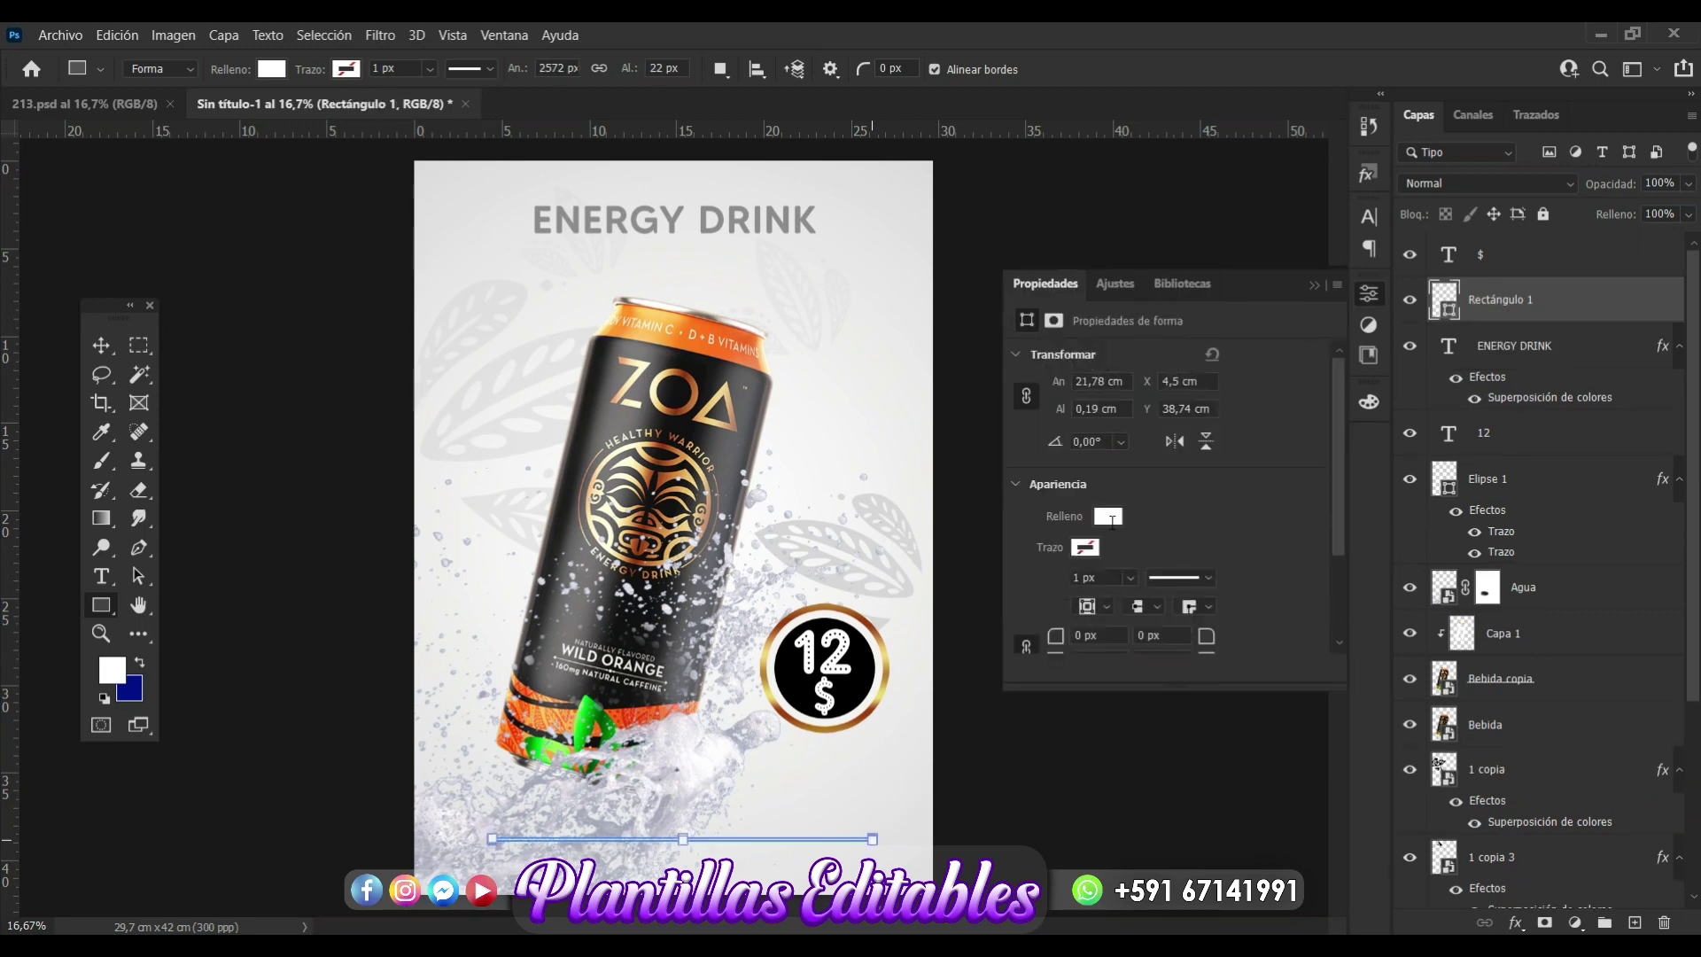
click(1314, 286)
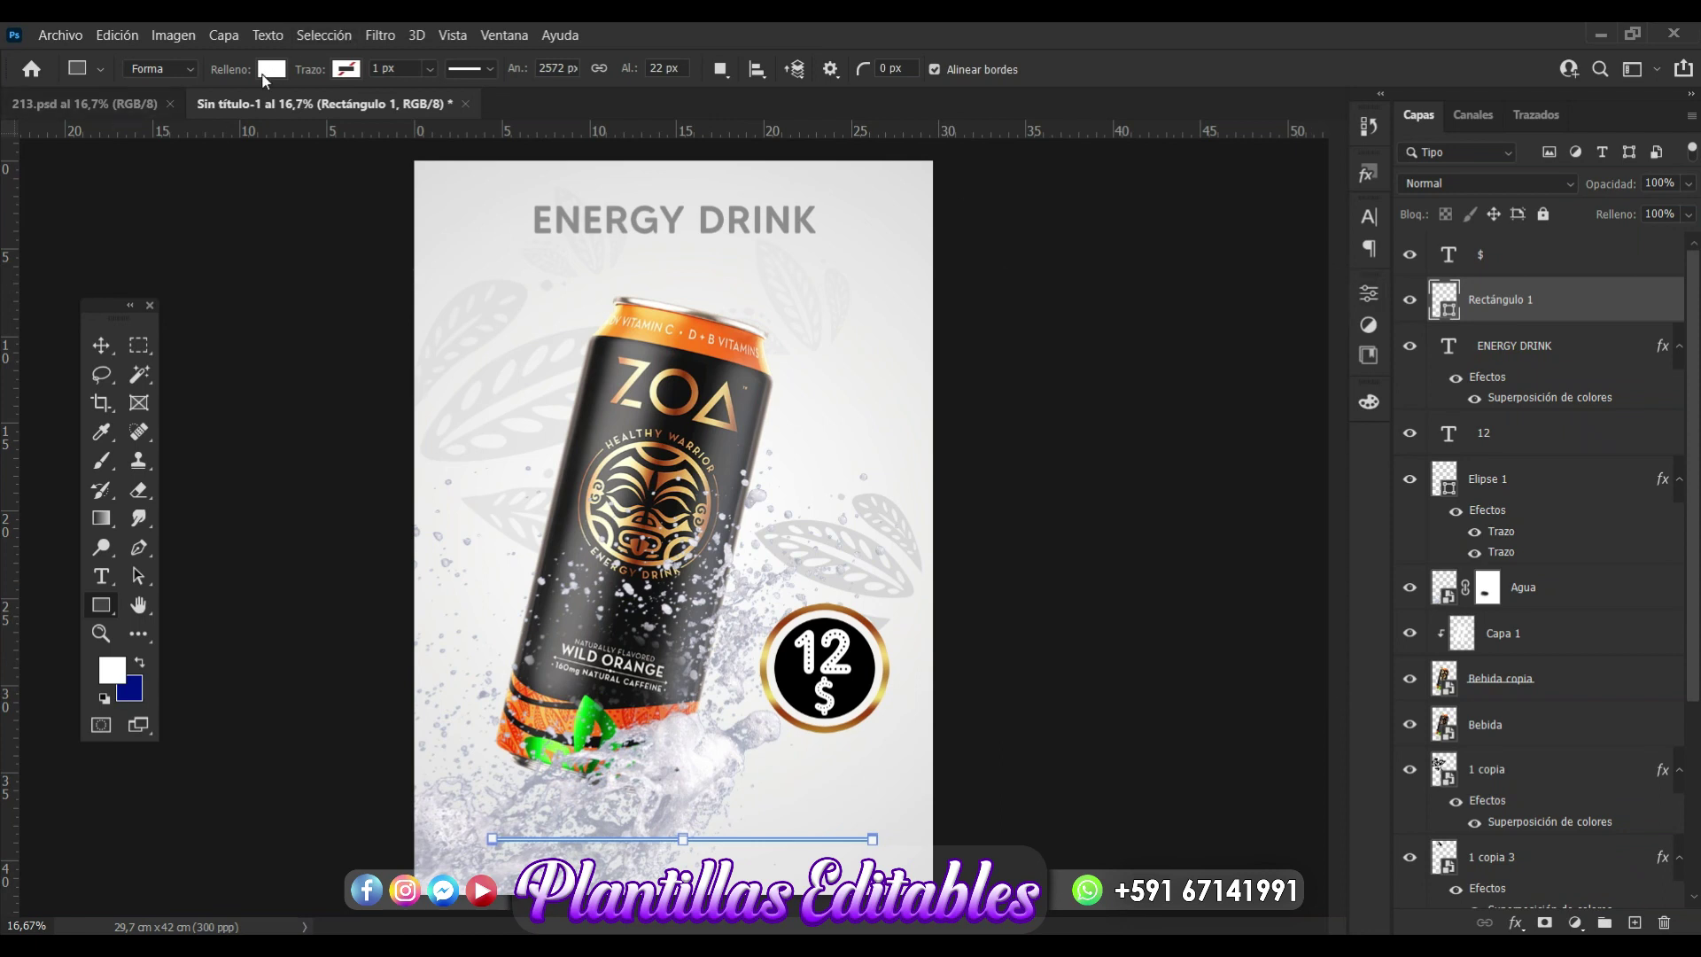
Fill the bar with black #000000 and deselect it.
click(268, 70)
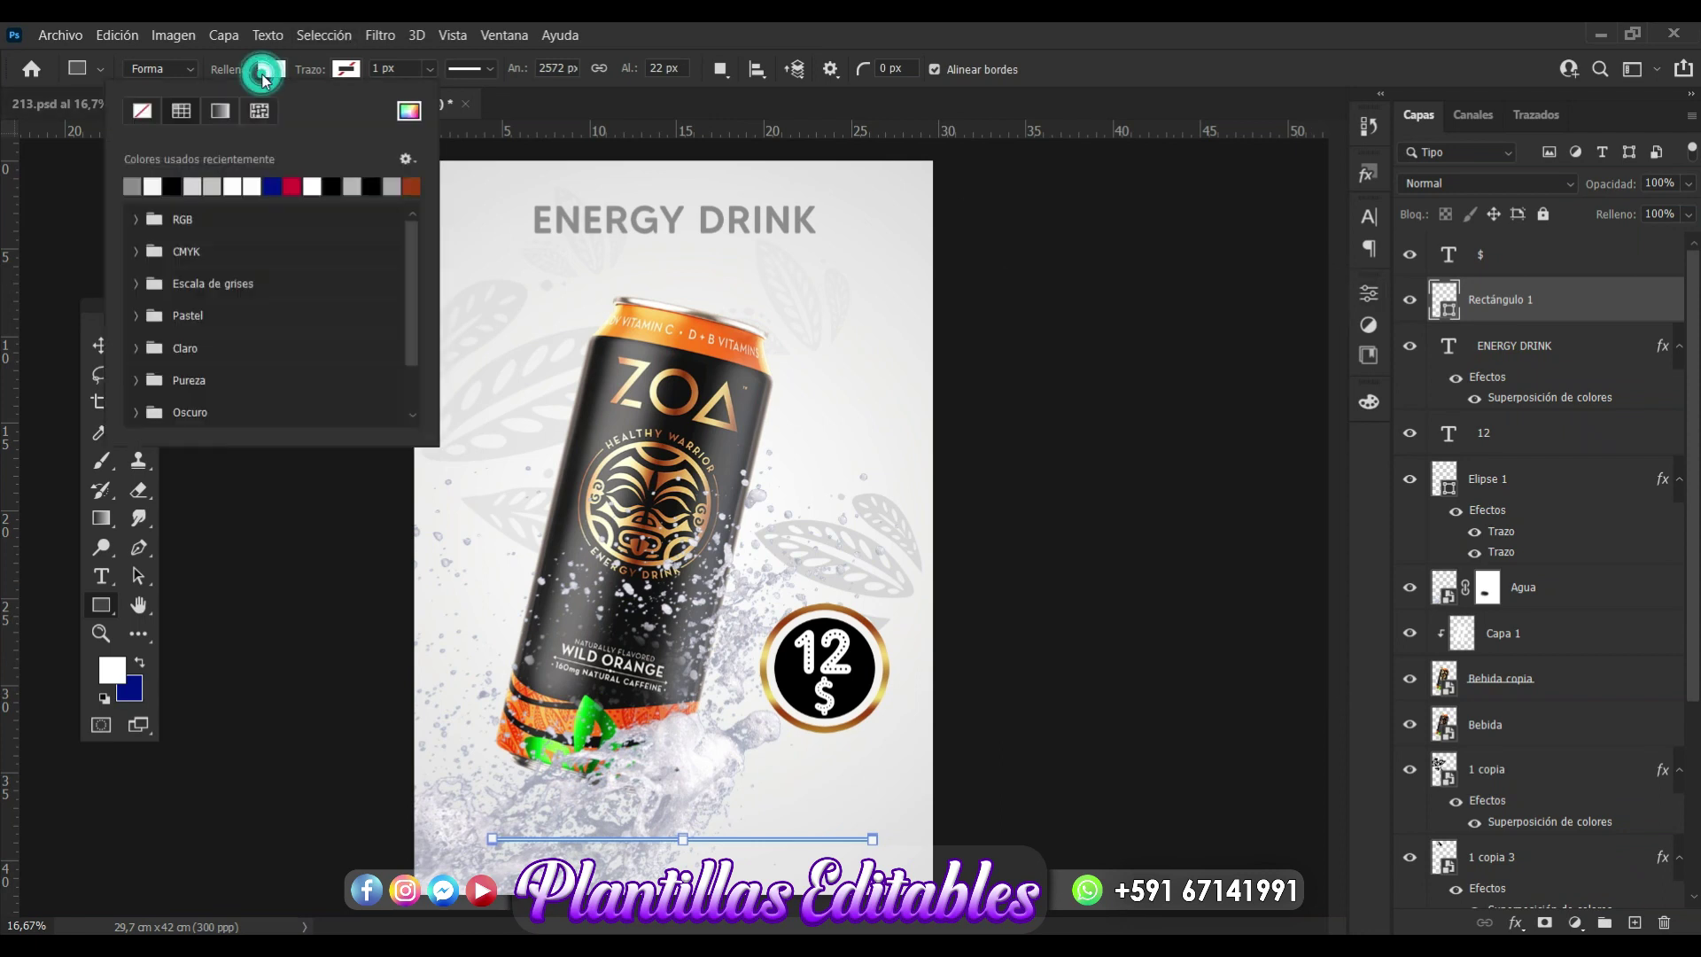
click(408, 115)
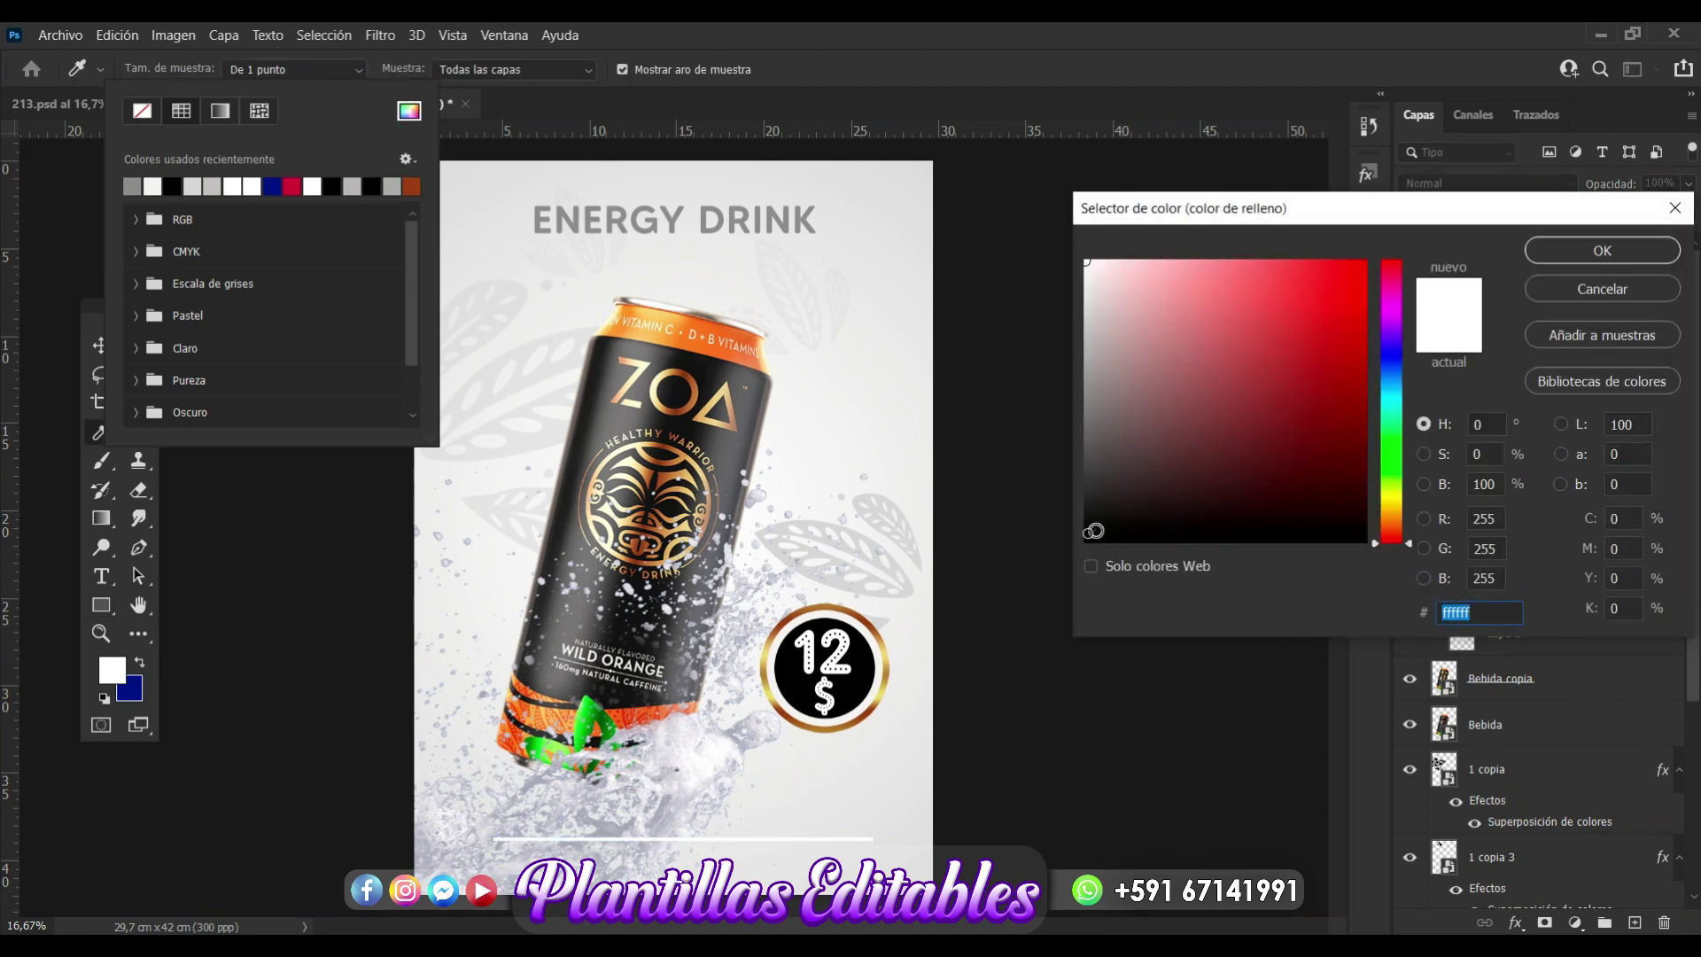
click(1088, 538)
click(1602, 251)
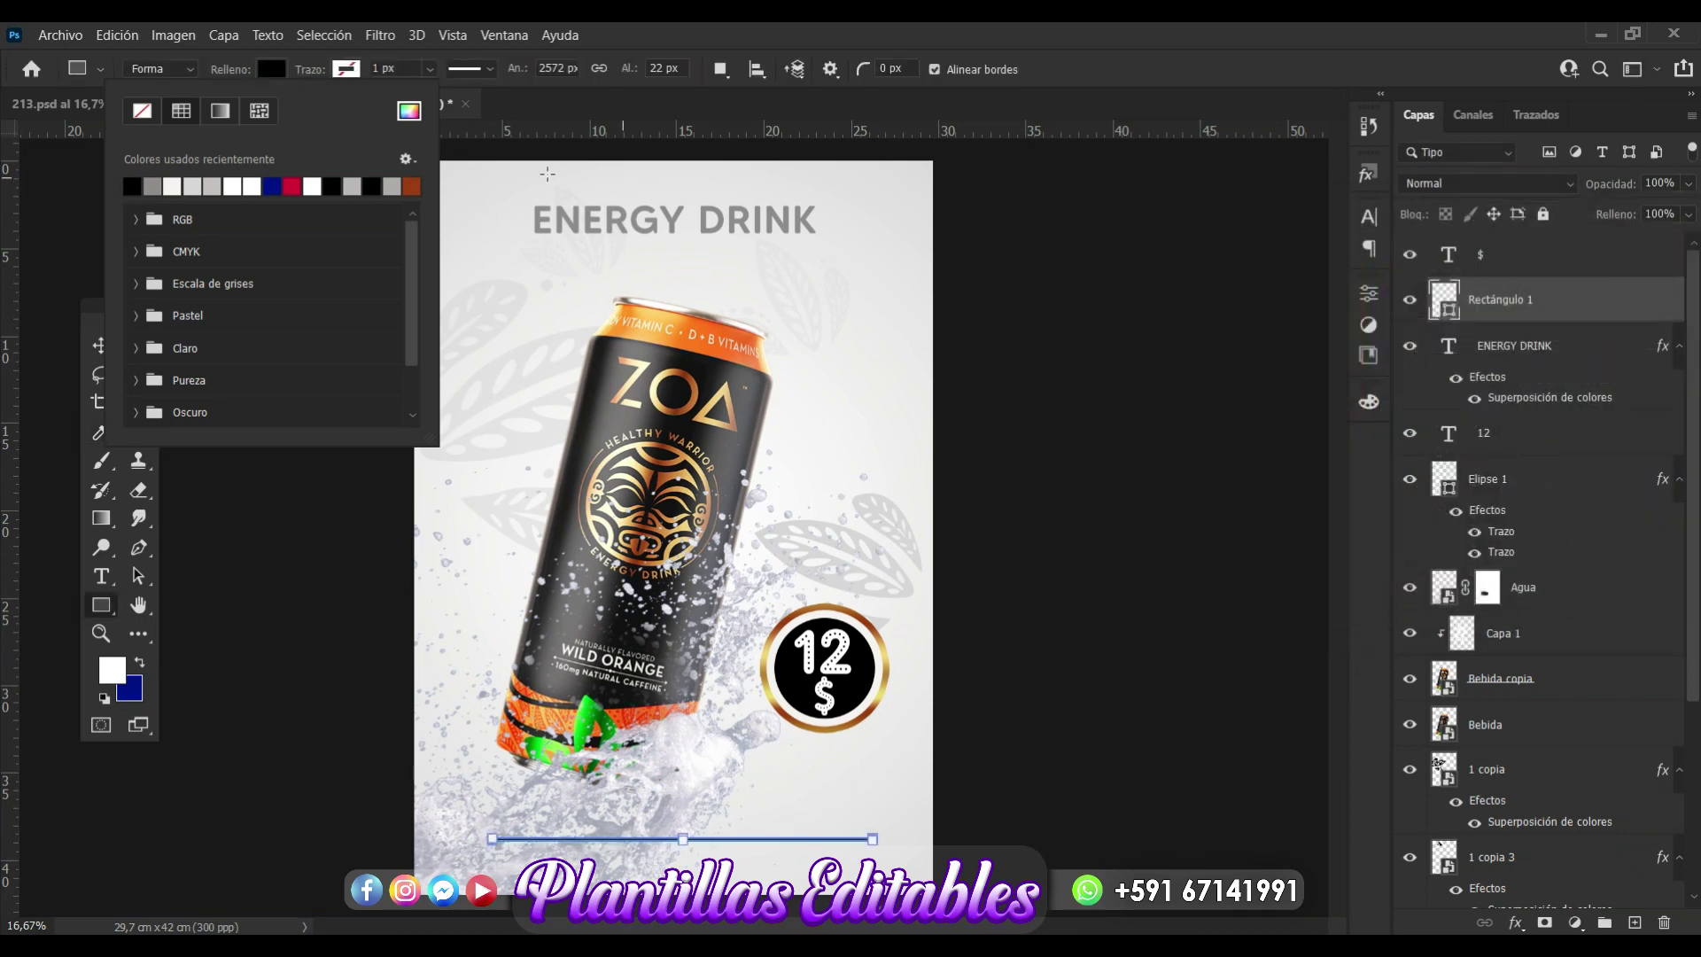
click(269, 71)
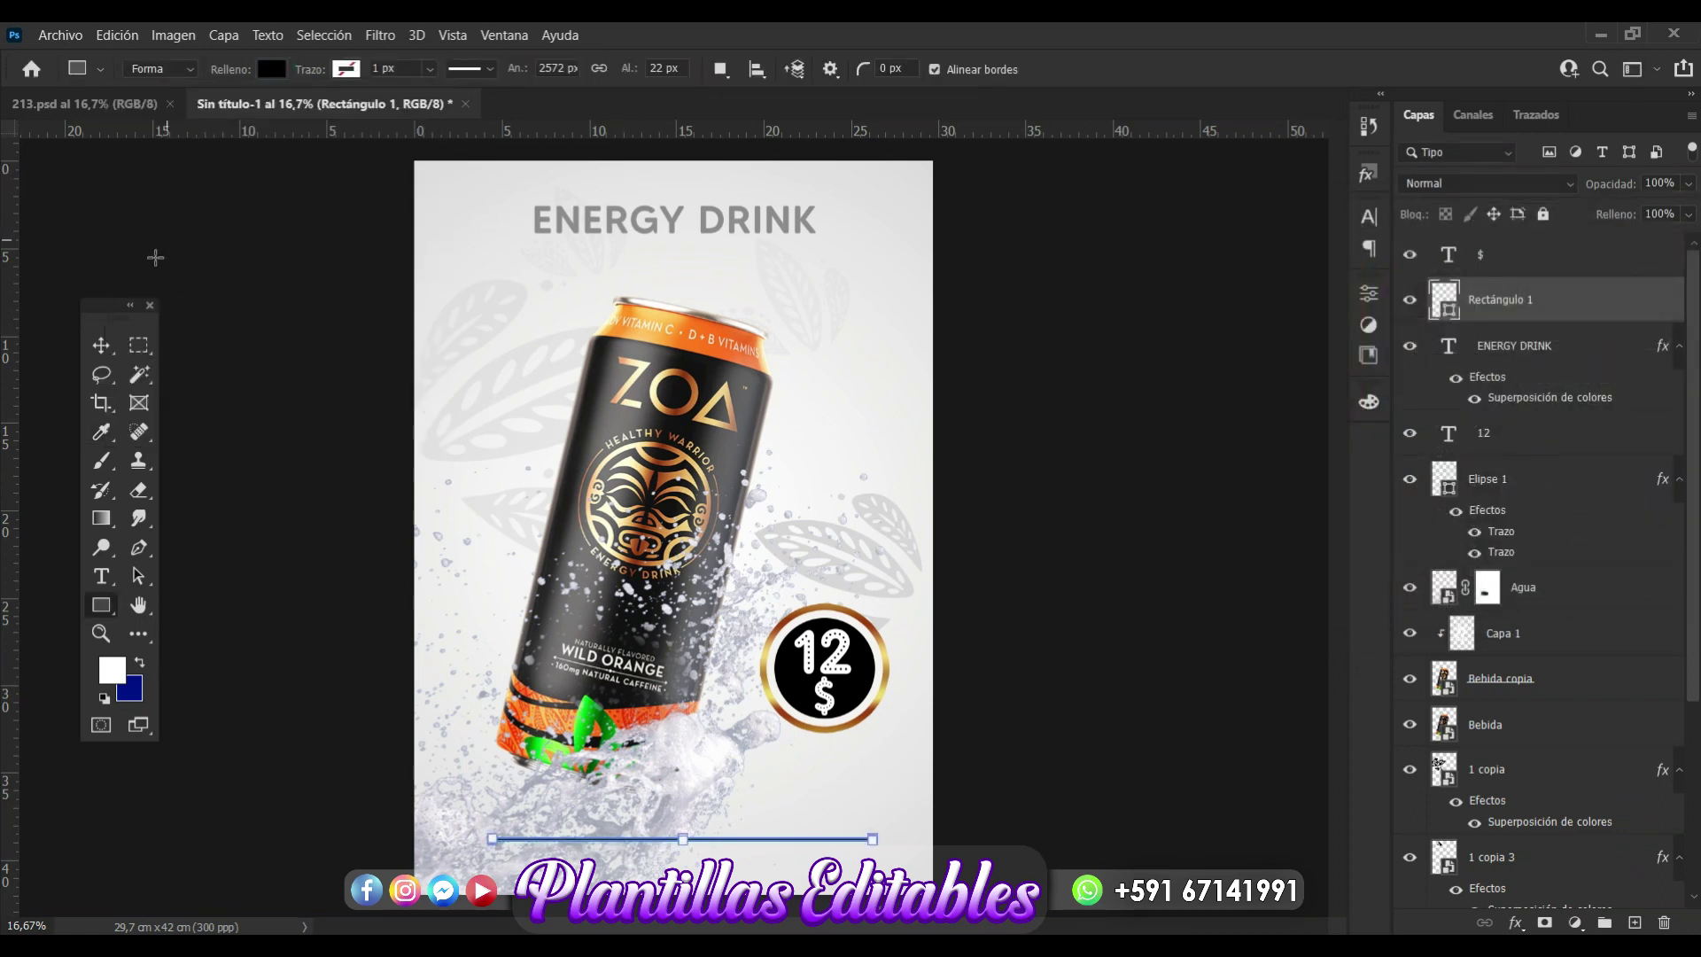
click(103, 344)
click(1210, 573)
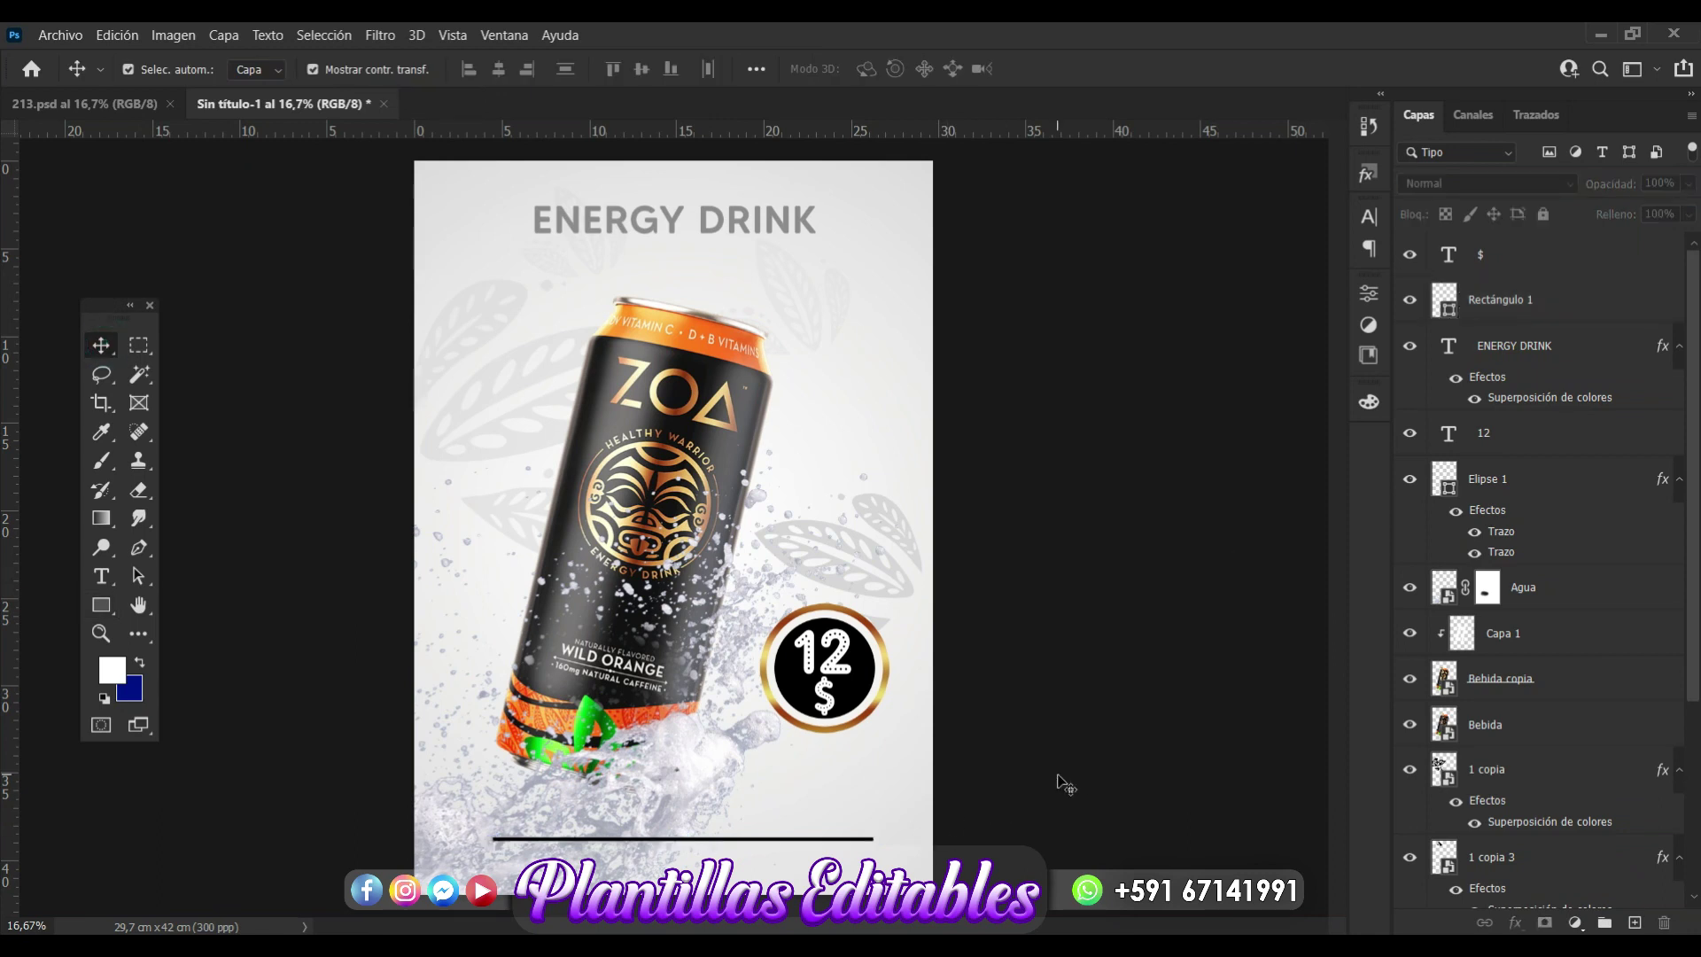
Thin the black Rectángulo 1 line to about 59% of its height.
scroll(1065, 784, up, 1)
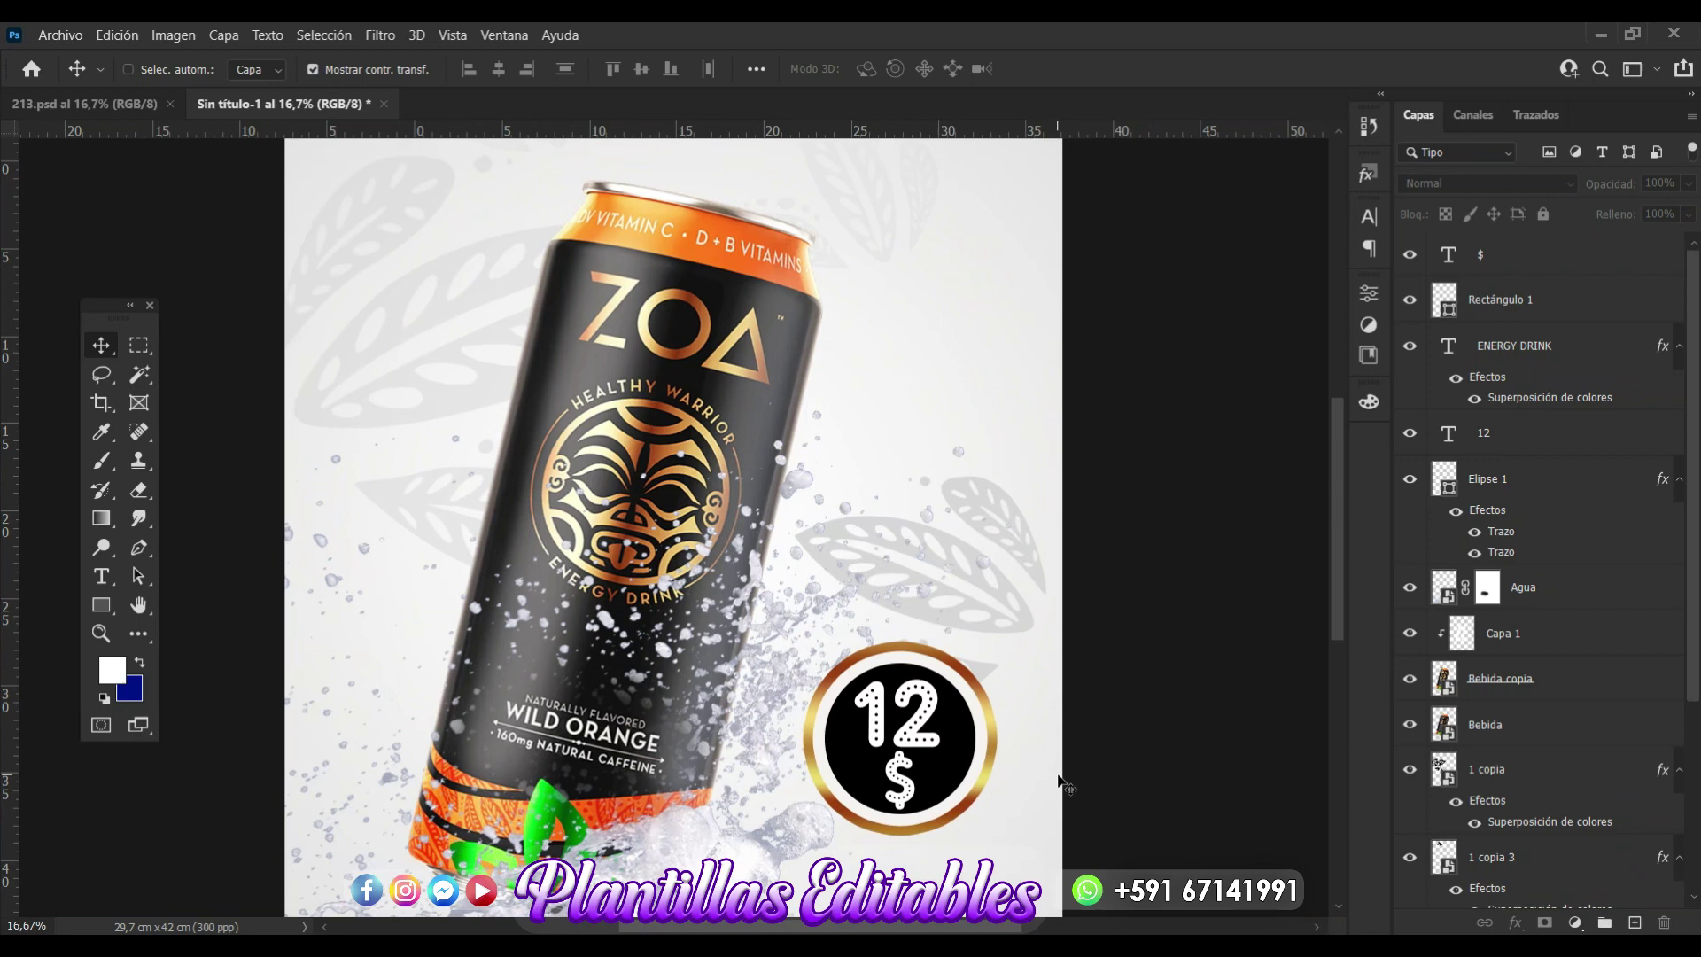
scroll(1065, 785, up, 1)
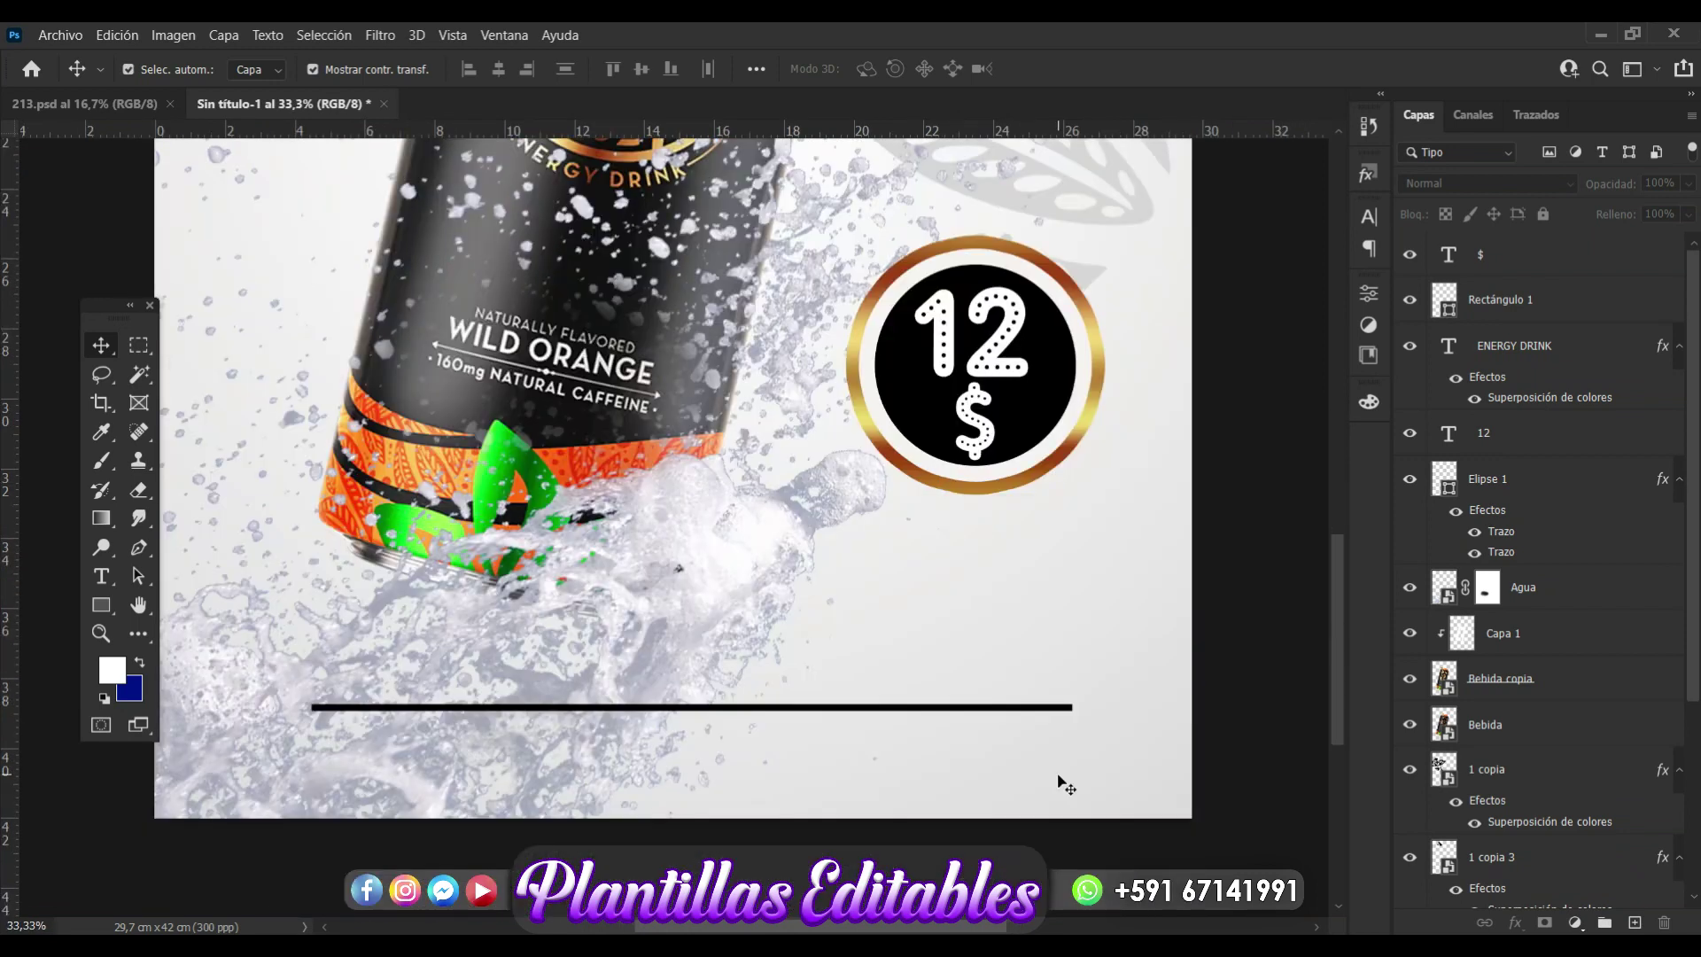
scroll(1065, 785, up, 1)
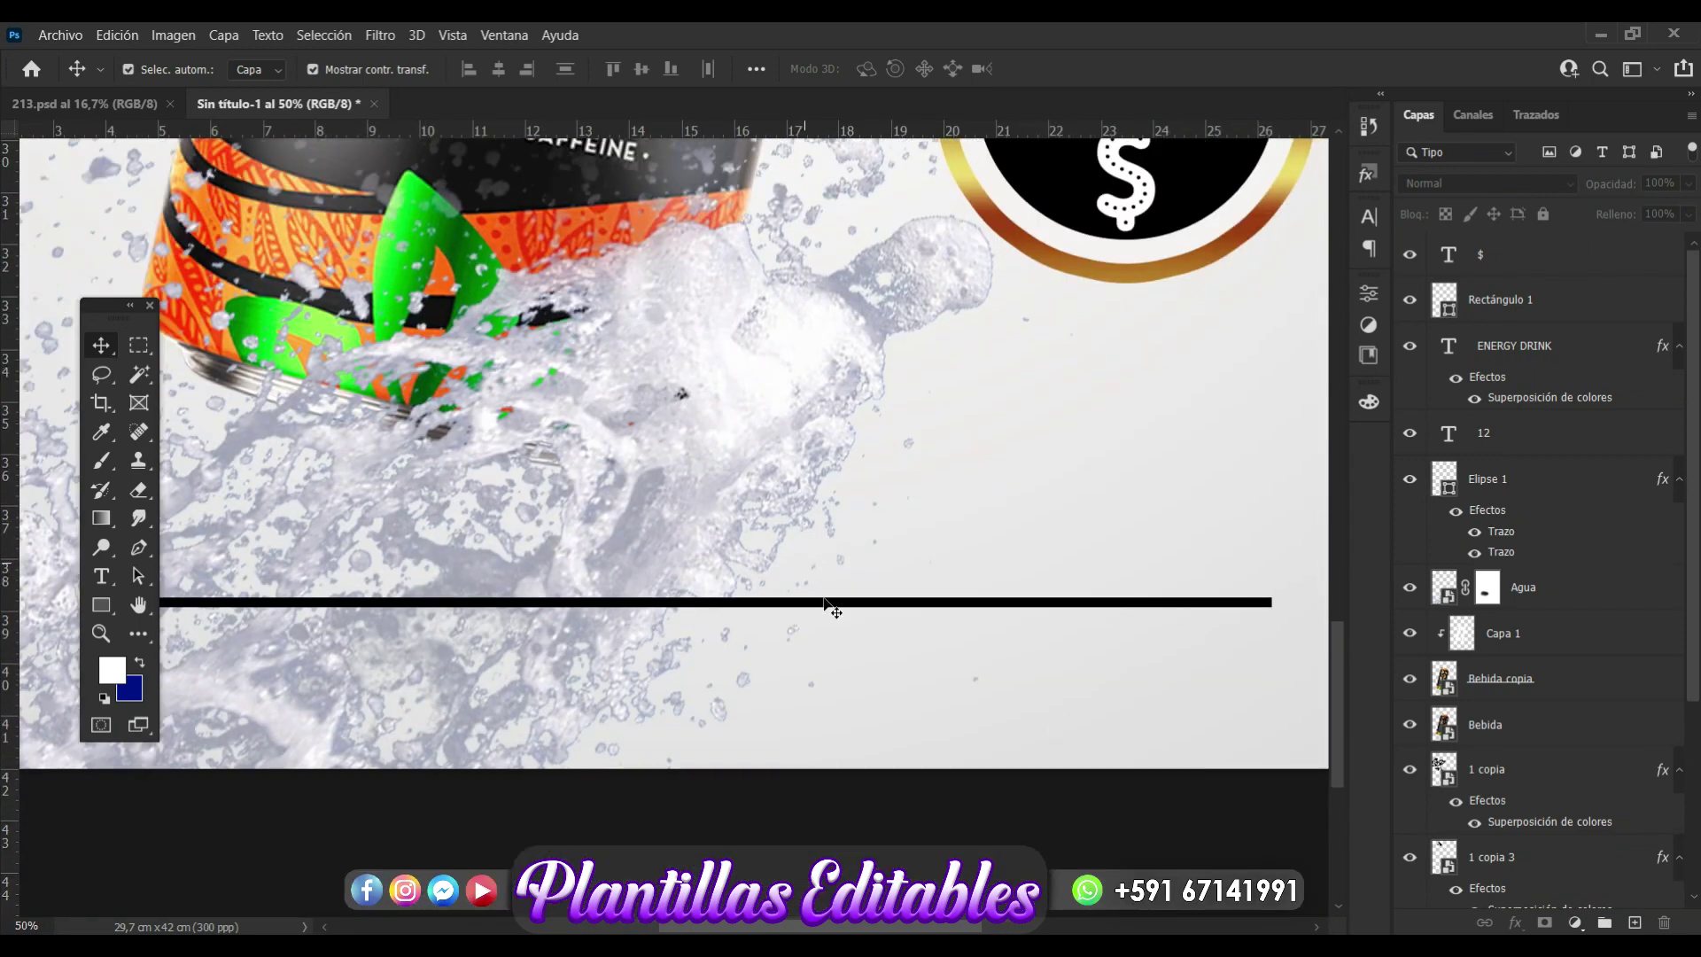
scroll(830, 611, up, 1)
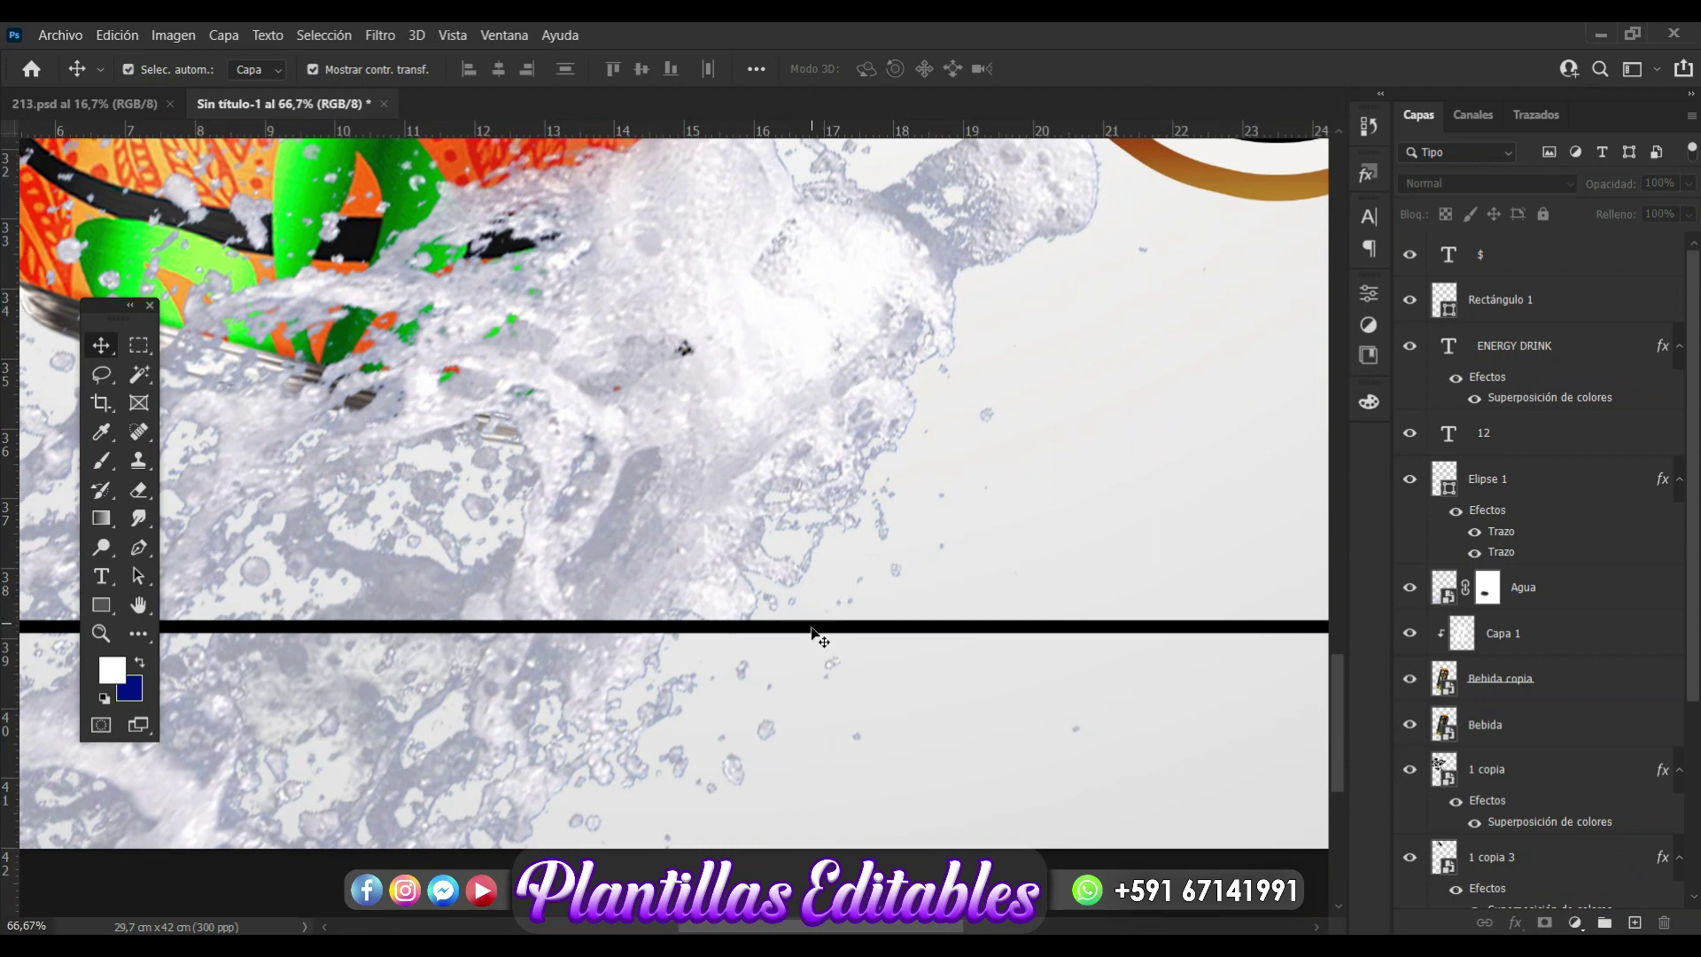
click(812, 629)
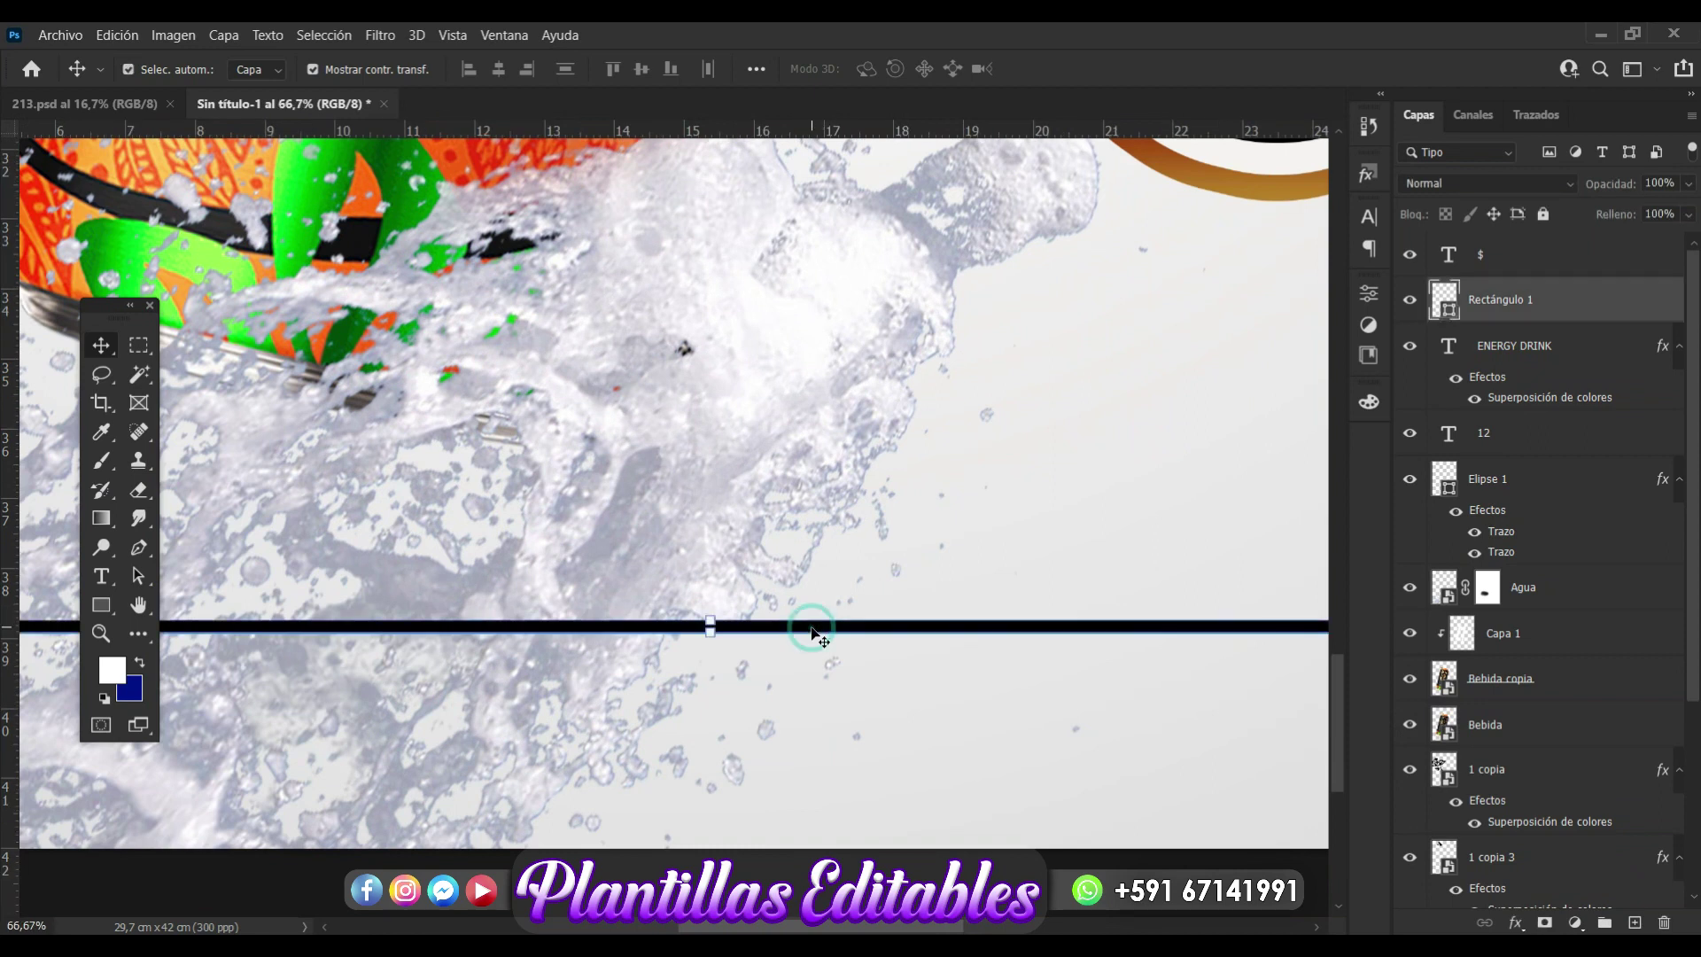
click(710, 620)
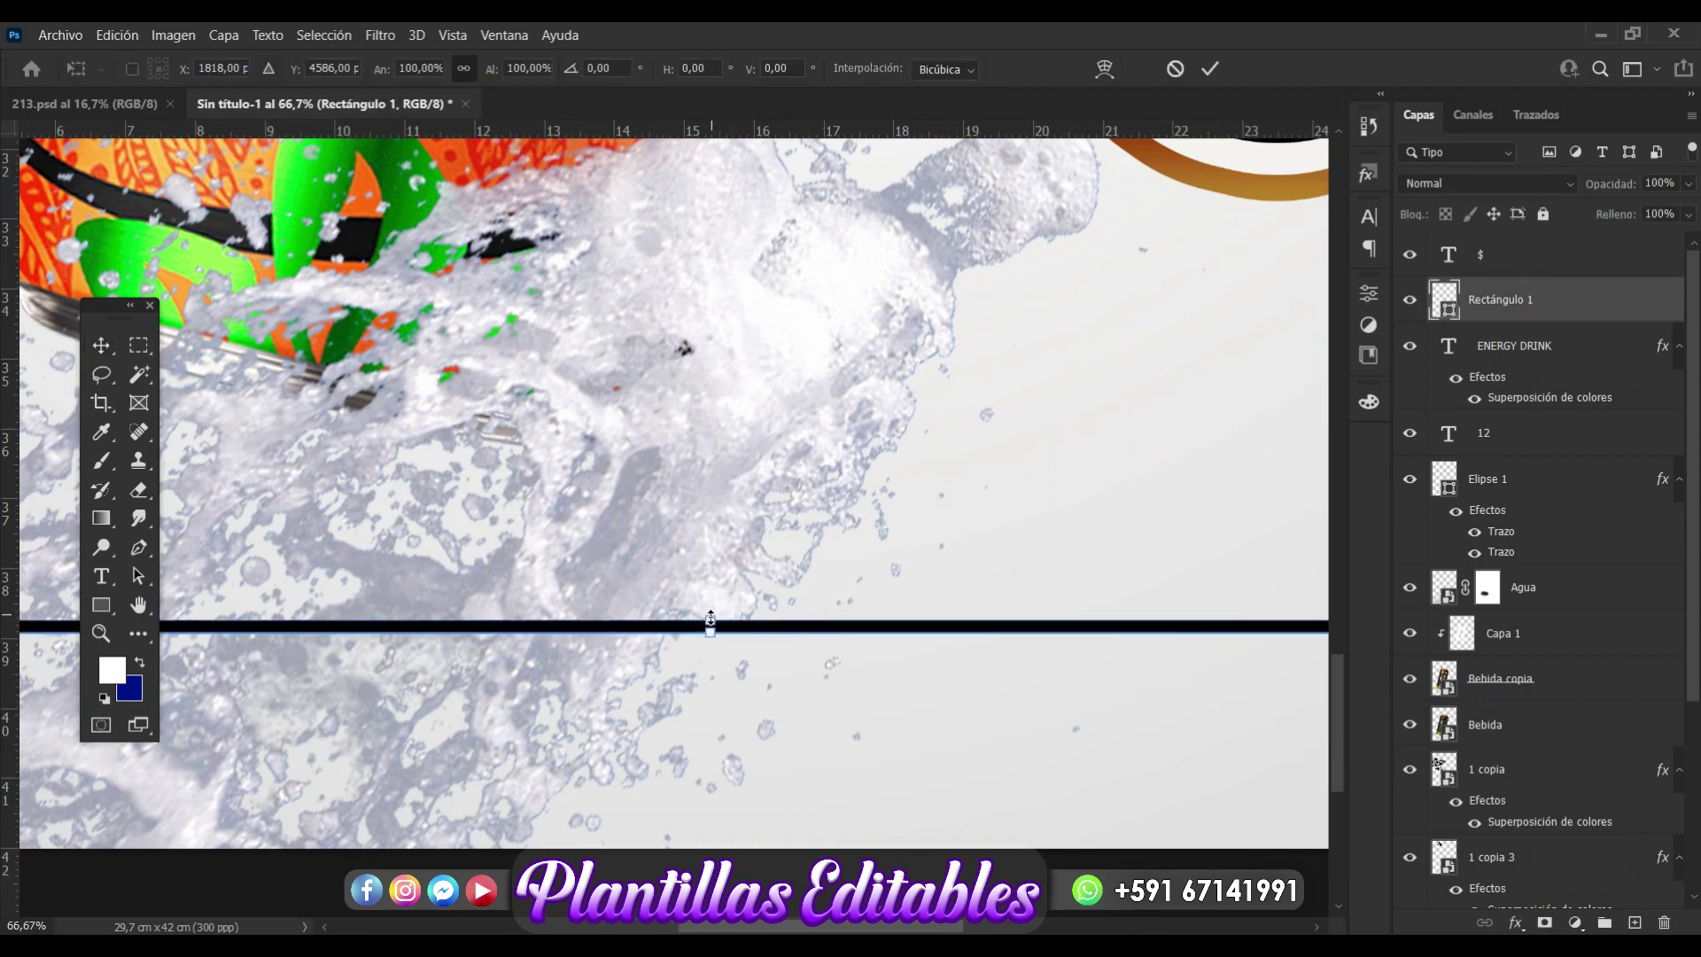
drag(709, 619, 709, 623)
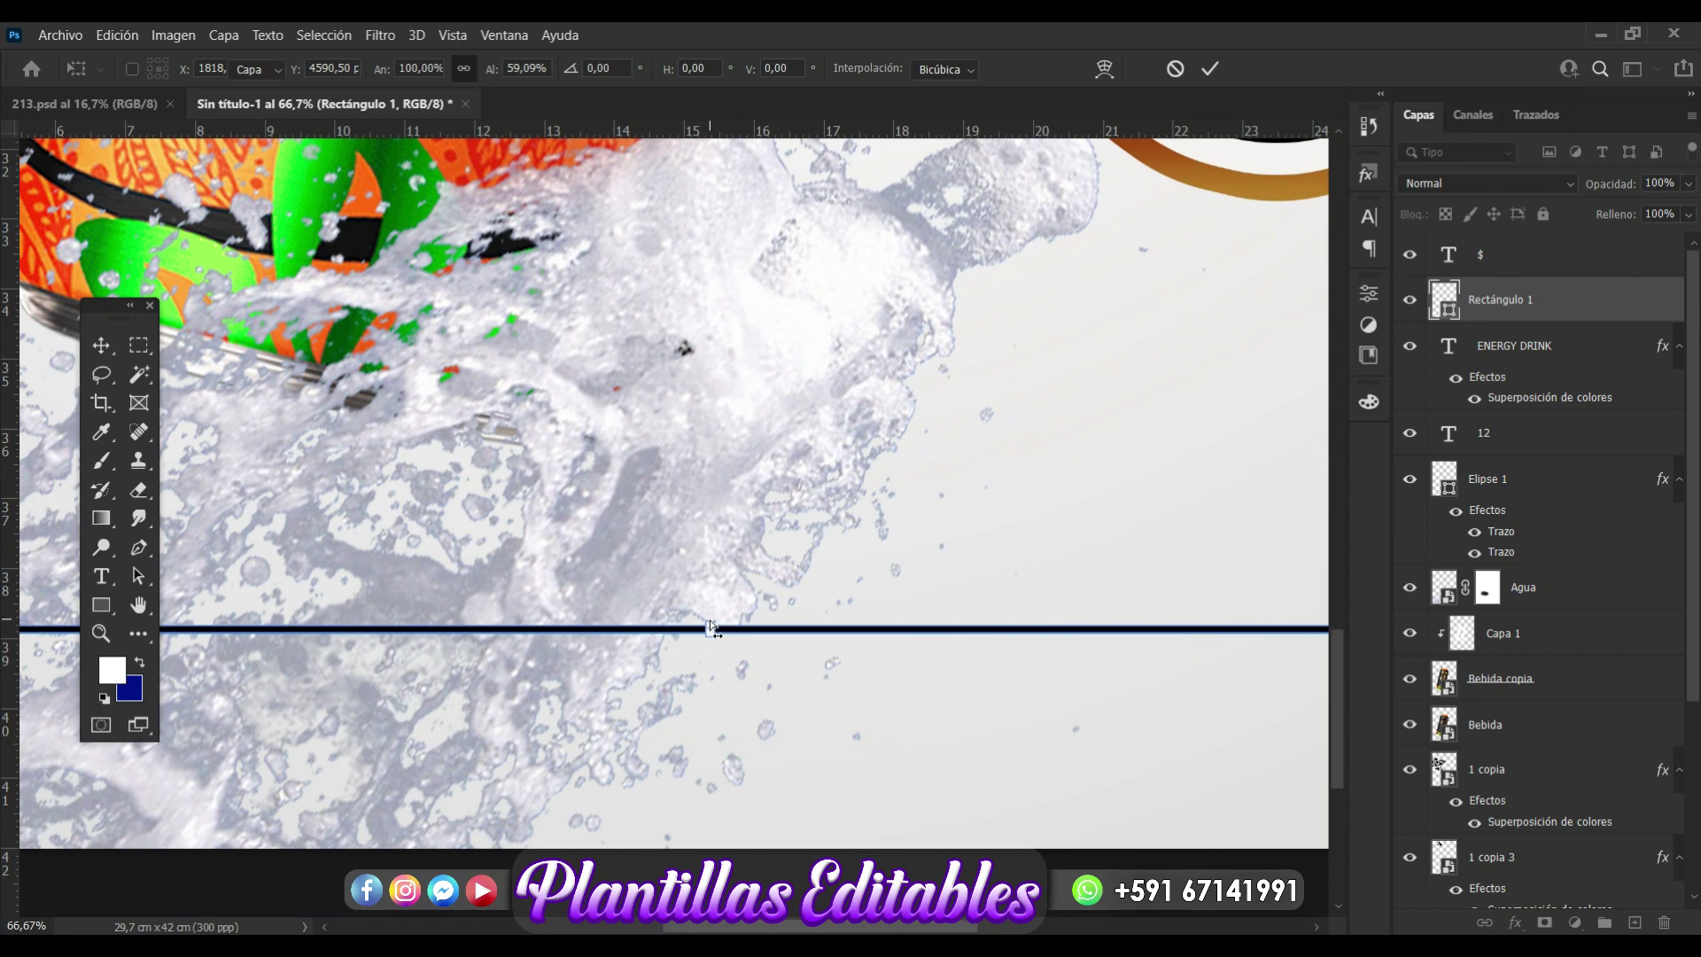
key(ctrl+minus)
key(Return)
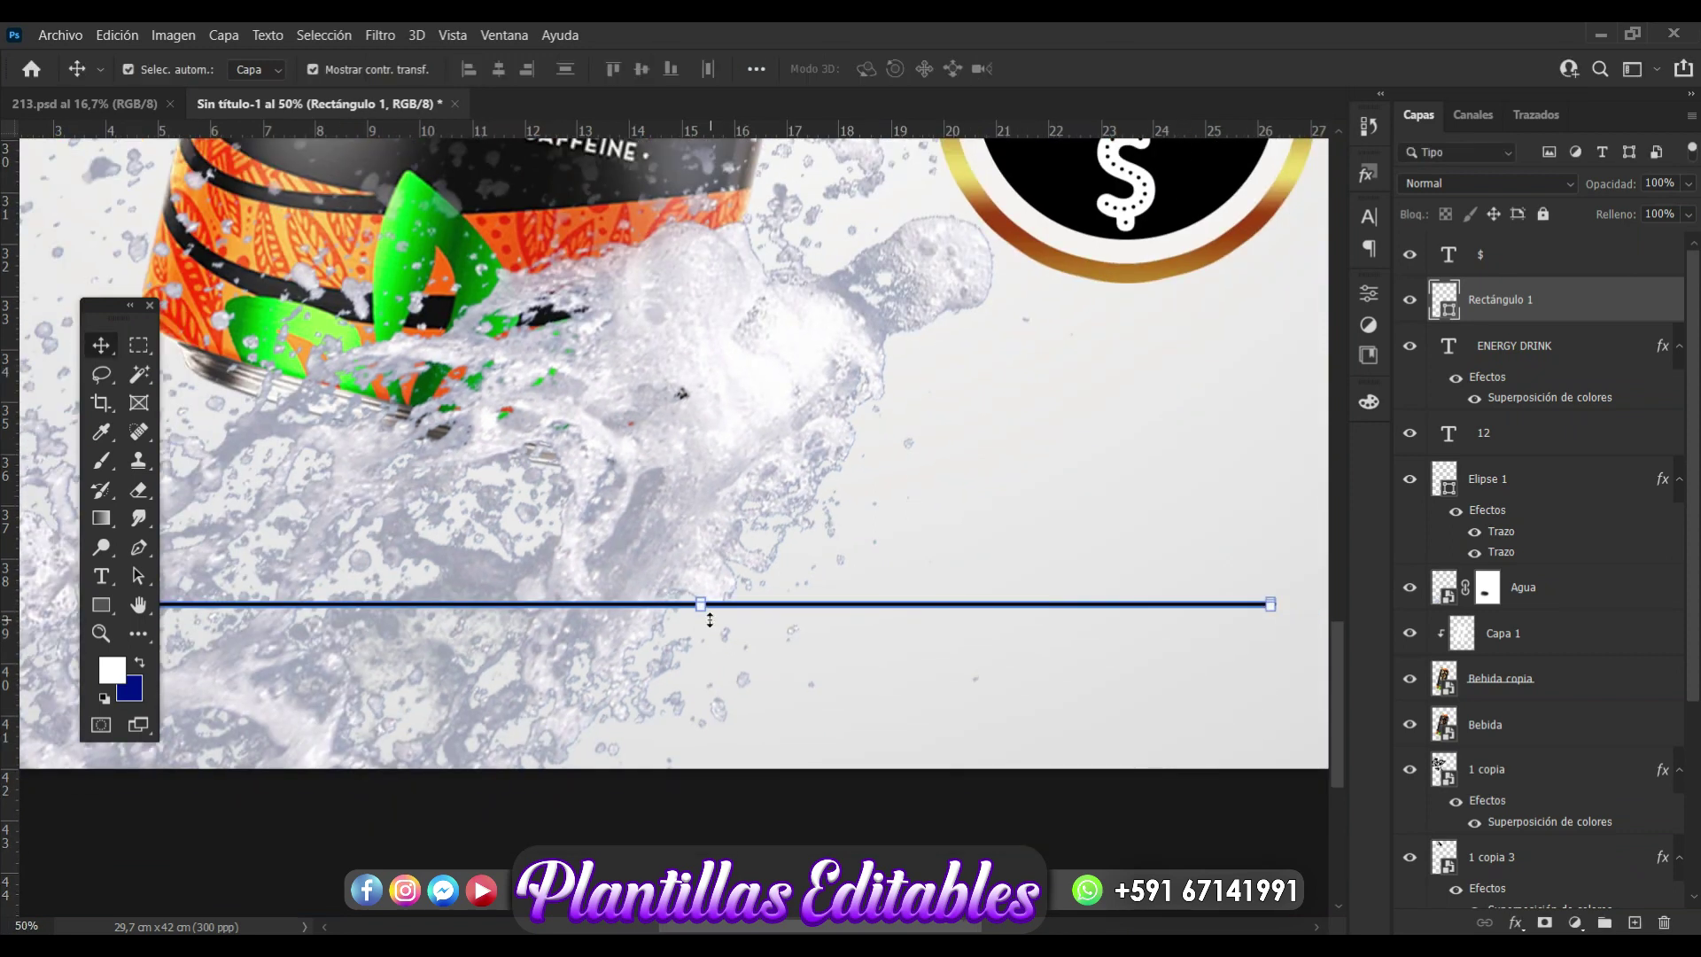
Zoom out to the whole poster, deselect the line, and zoom back around the can.
key(ctrl+minus)
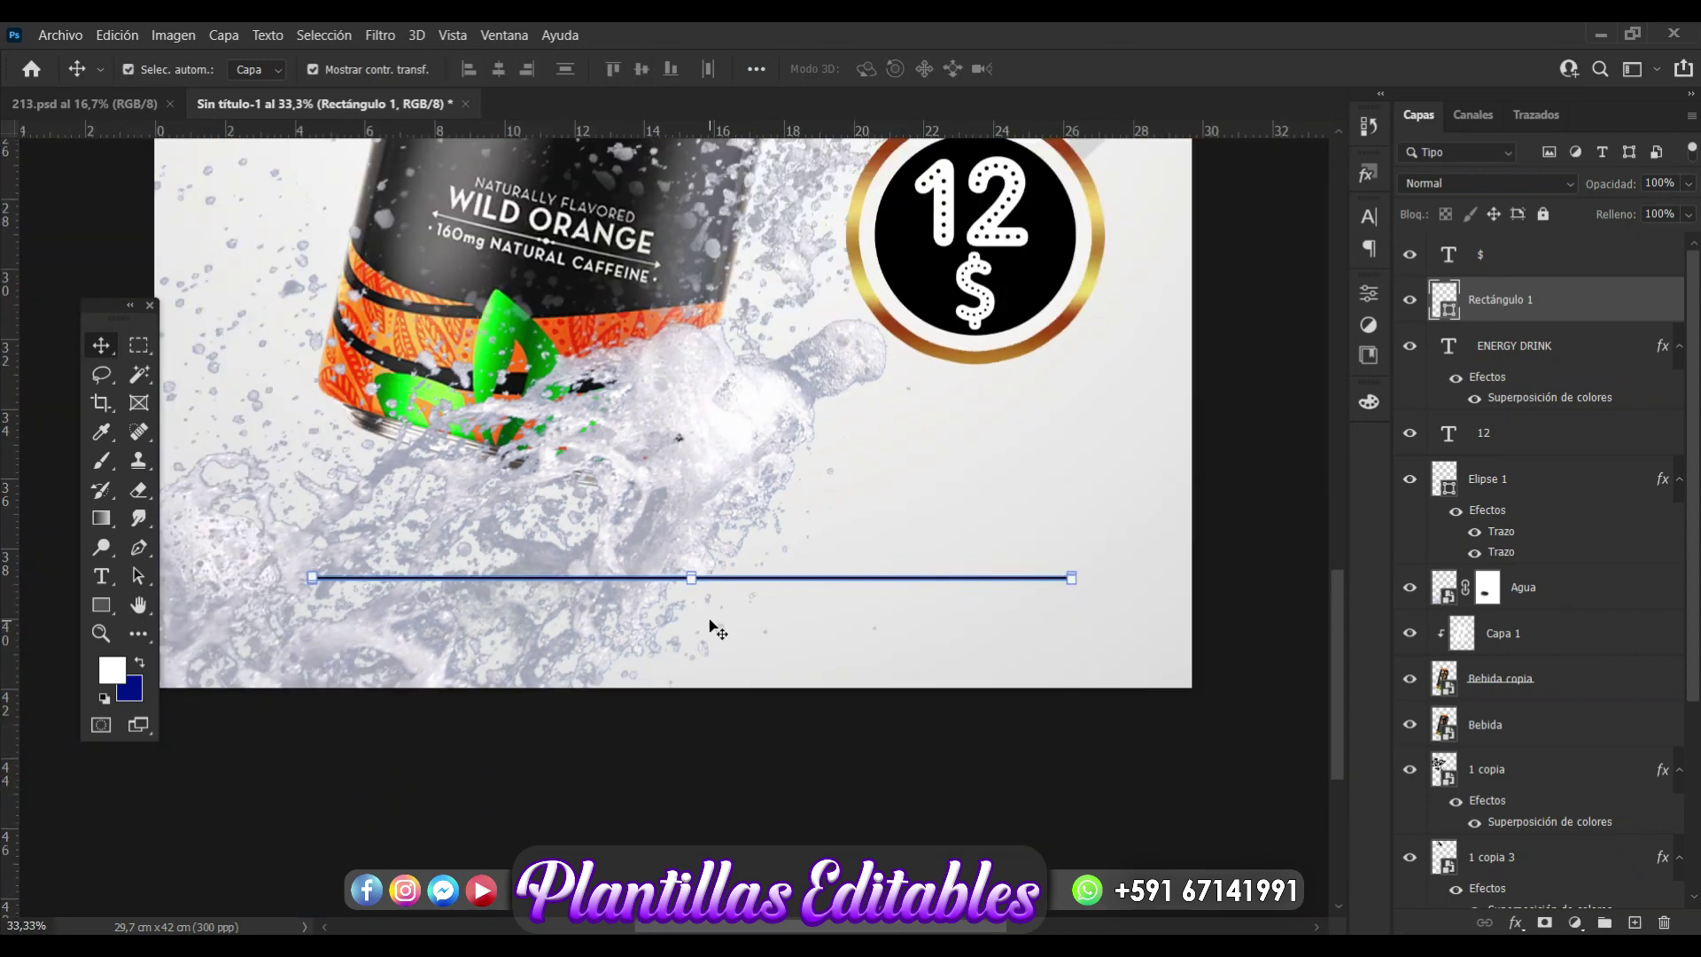
key(ctrl+minus)
key(ctrl+minus)
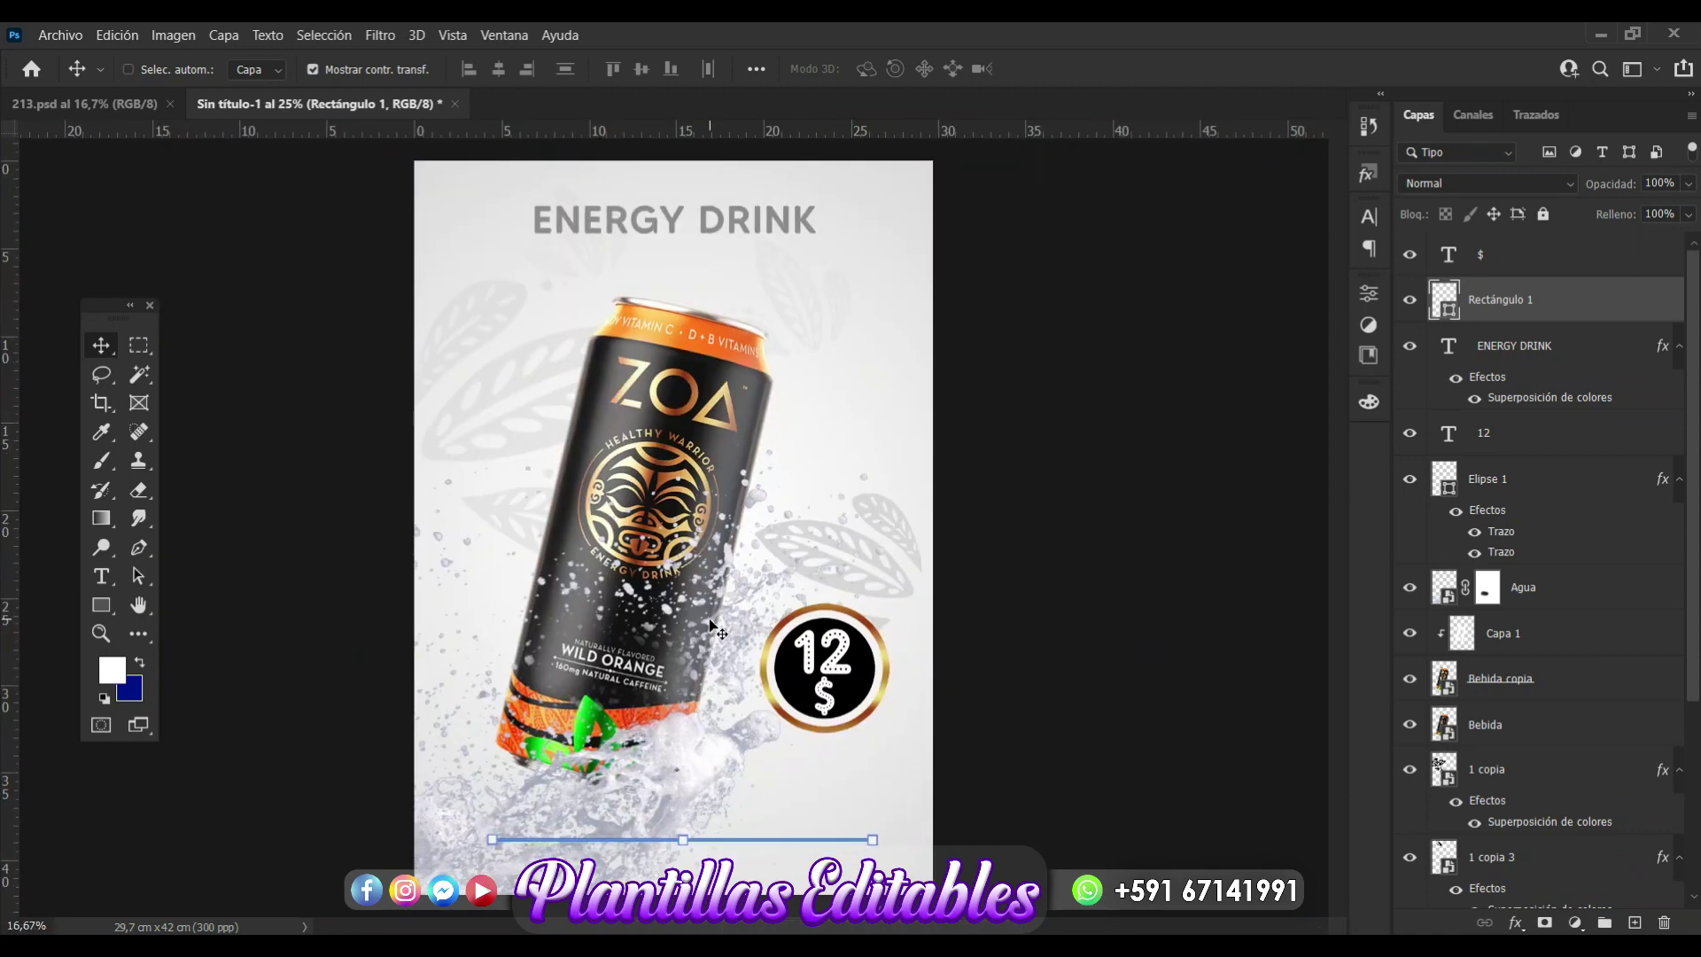
click(1043, 353)
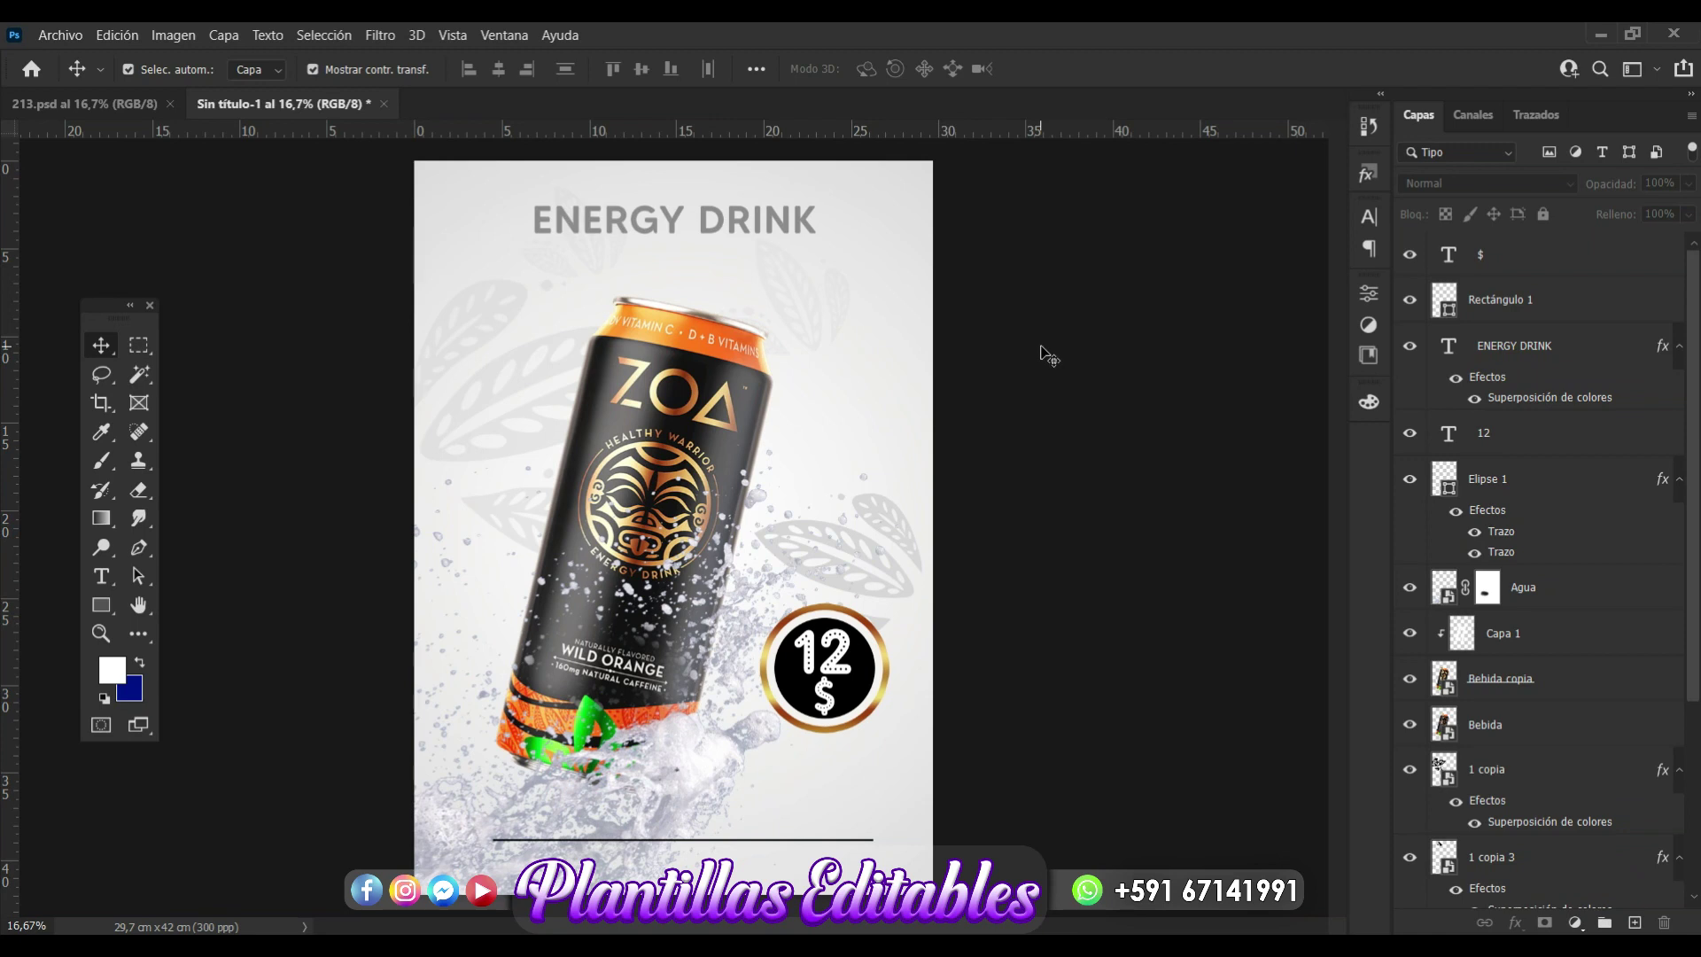
key(ctrl+plus)
key(ctrl+plus)
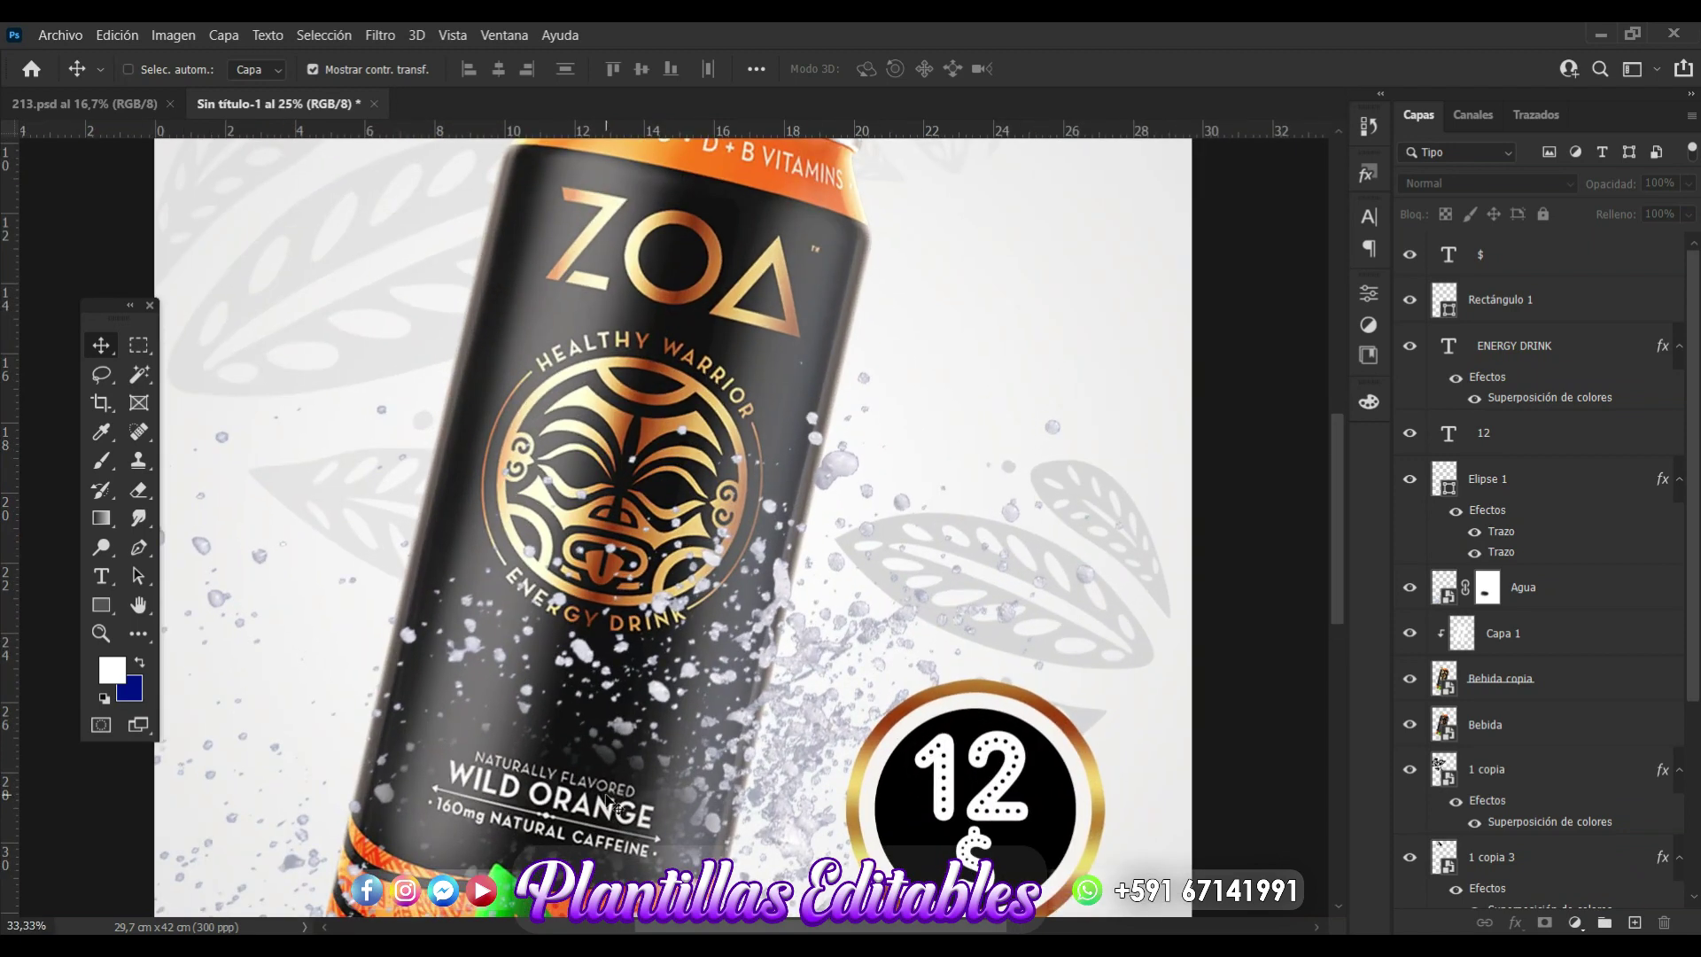
scroll(610, 802, down, 6)
scroll(611, 801, down, 2)
scroll(610, 801, up, 1)
scroll(611, 804, up, 2)
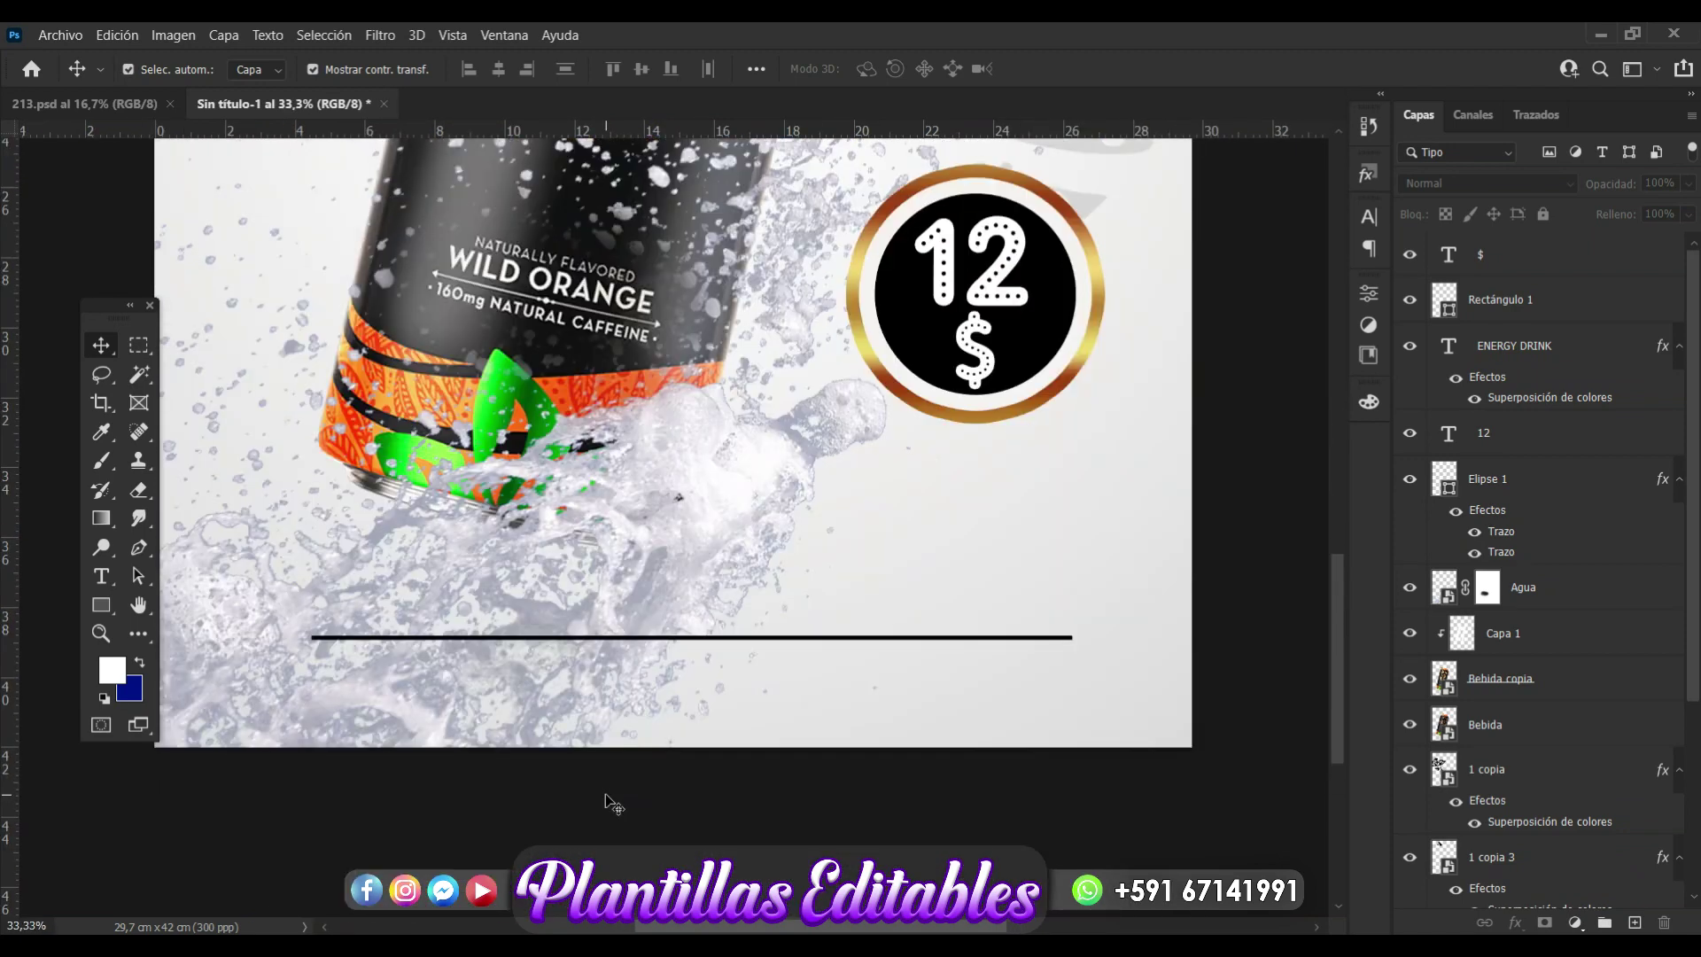
scroll(611, 801, up, 1)
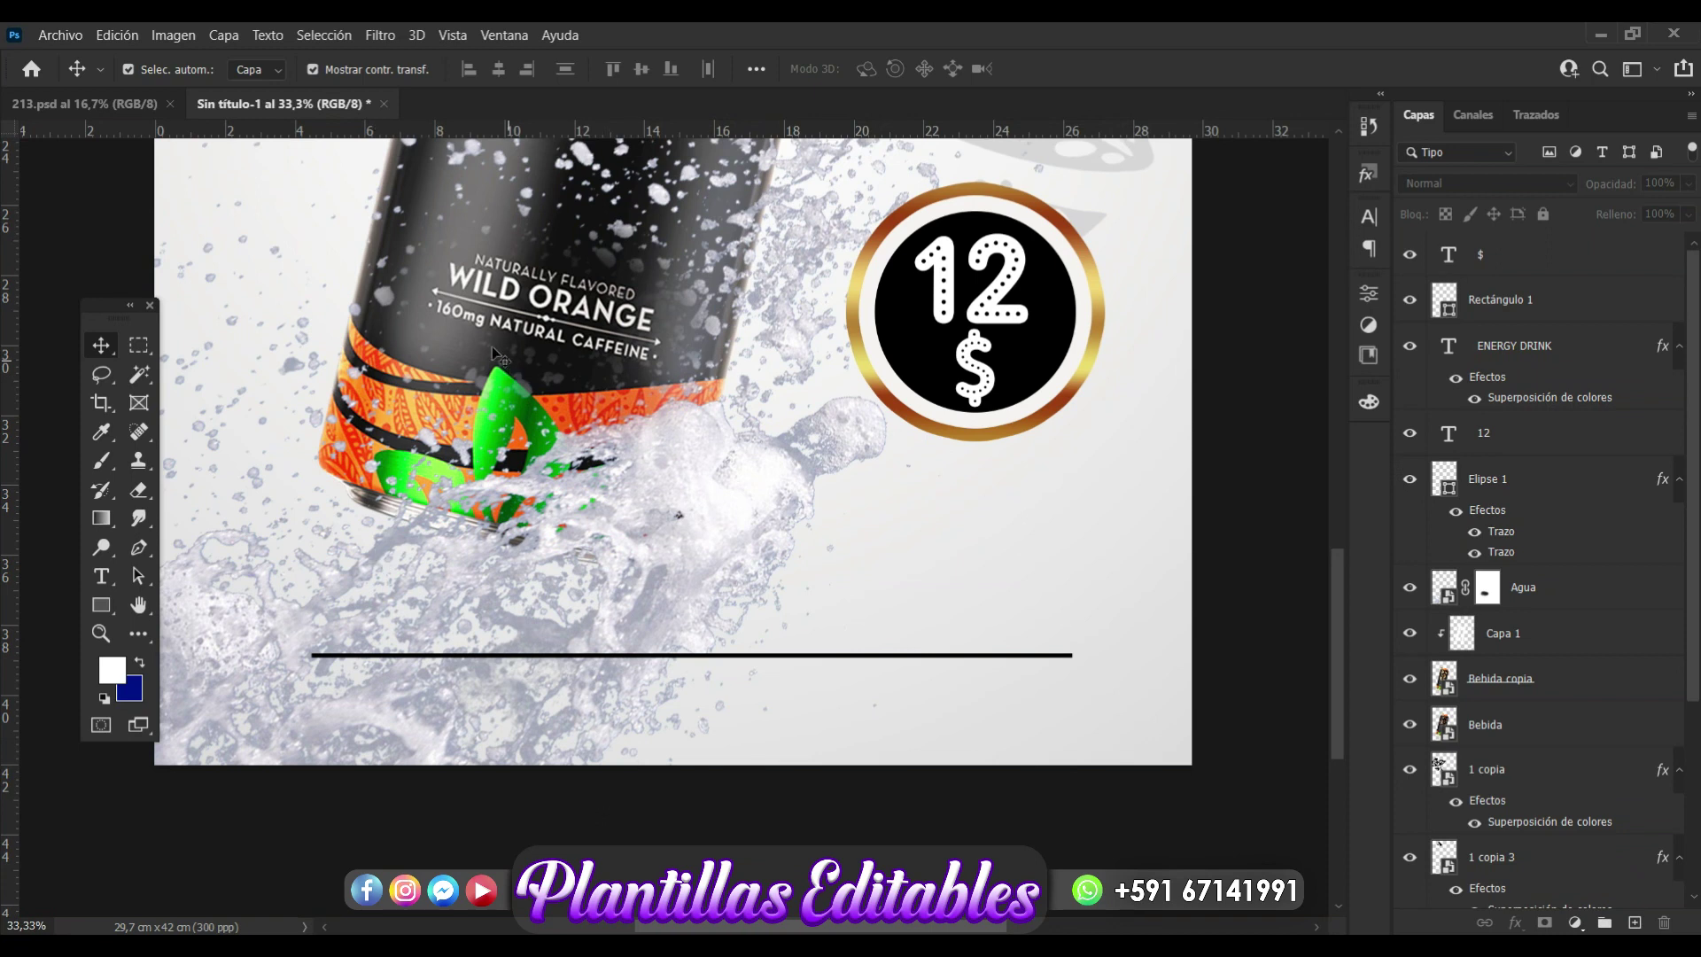
Type 'WILD ORANGE' in black just above the black line.
click(100, 575)
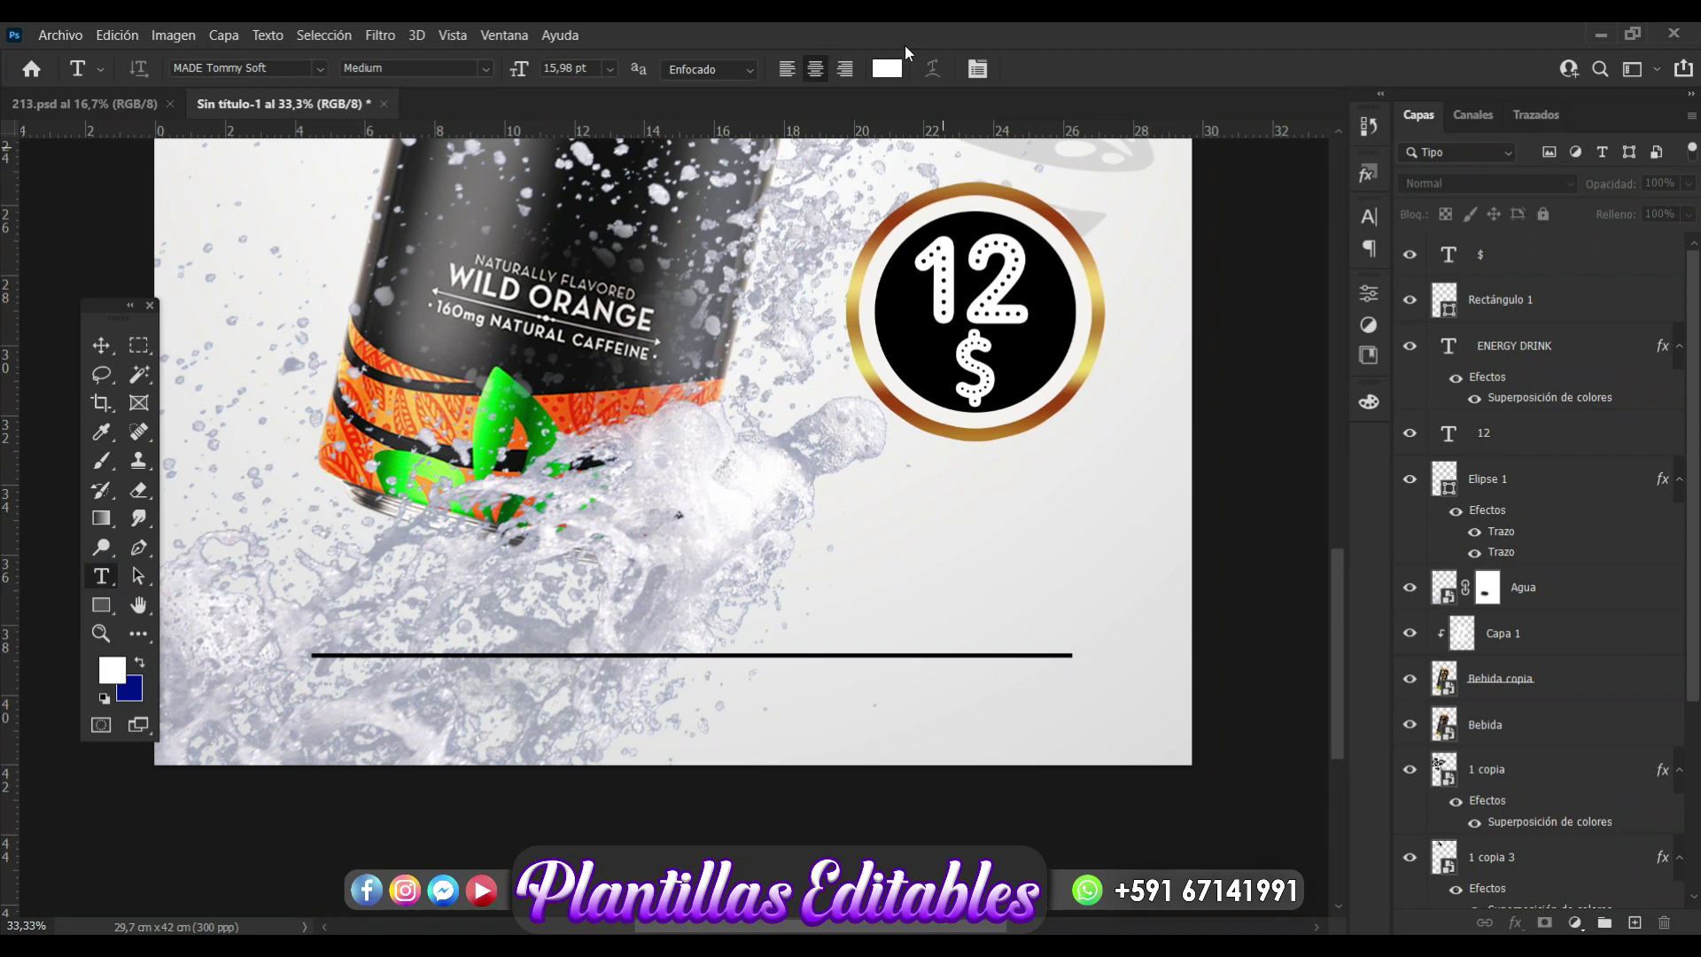
click(890, 69)
click(1100, 524)
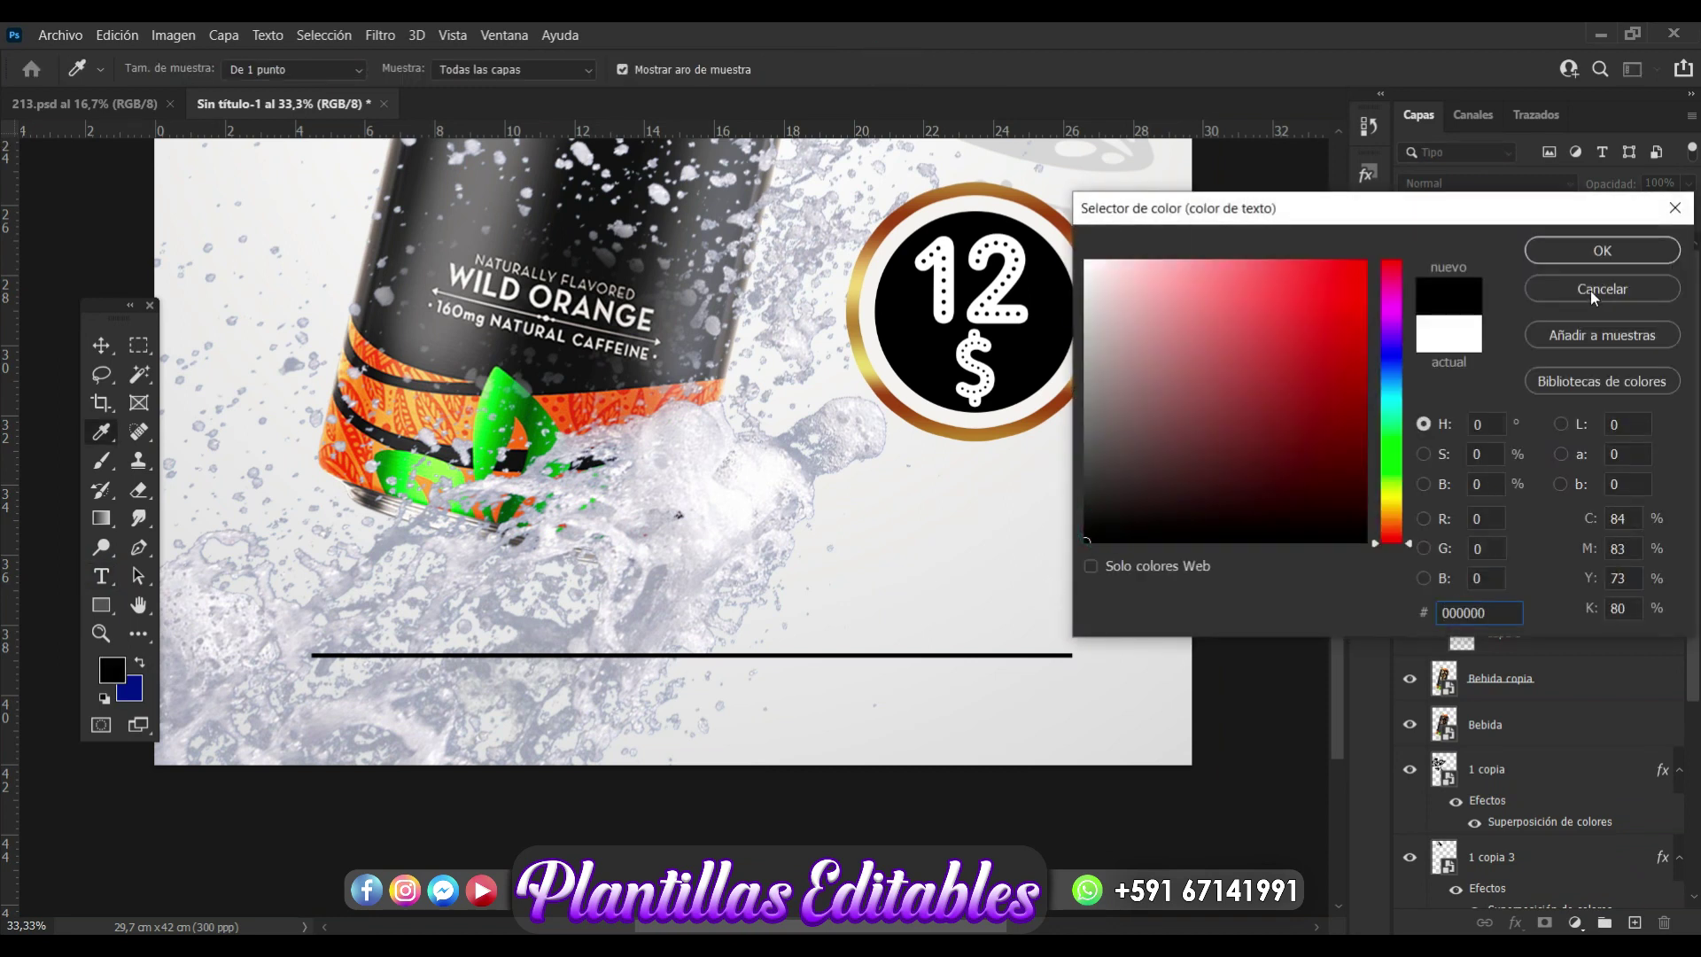
click(1592, 252)
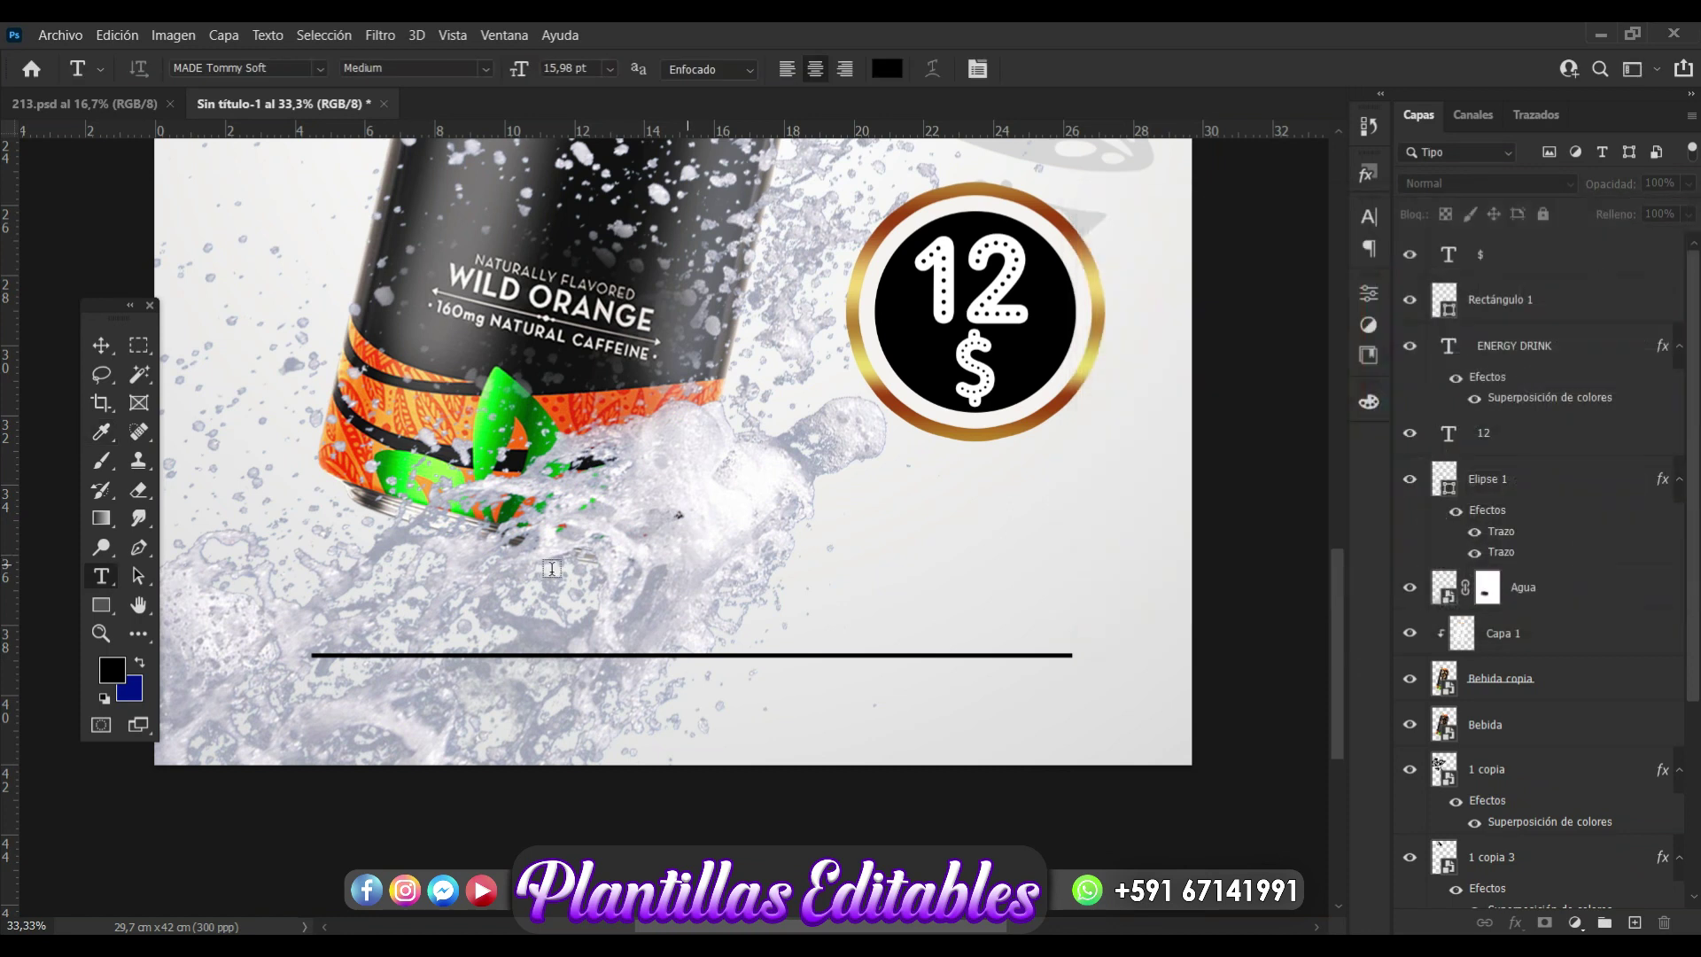
click(523, 582)
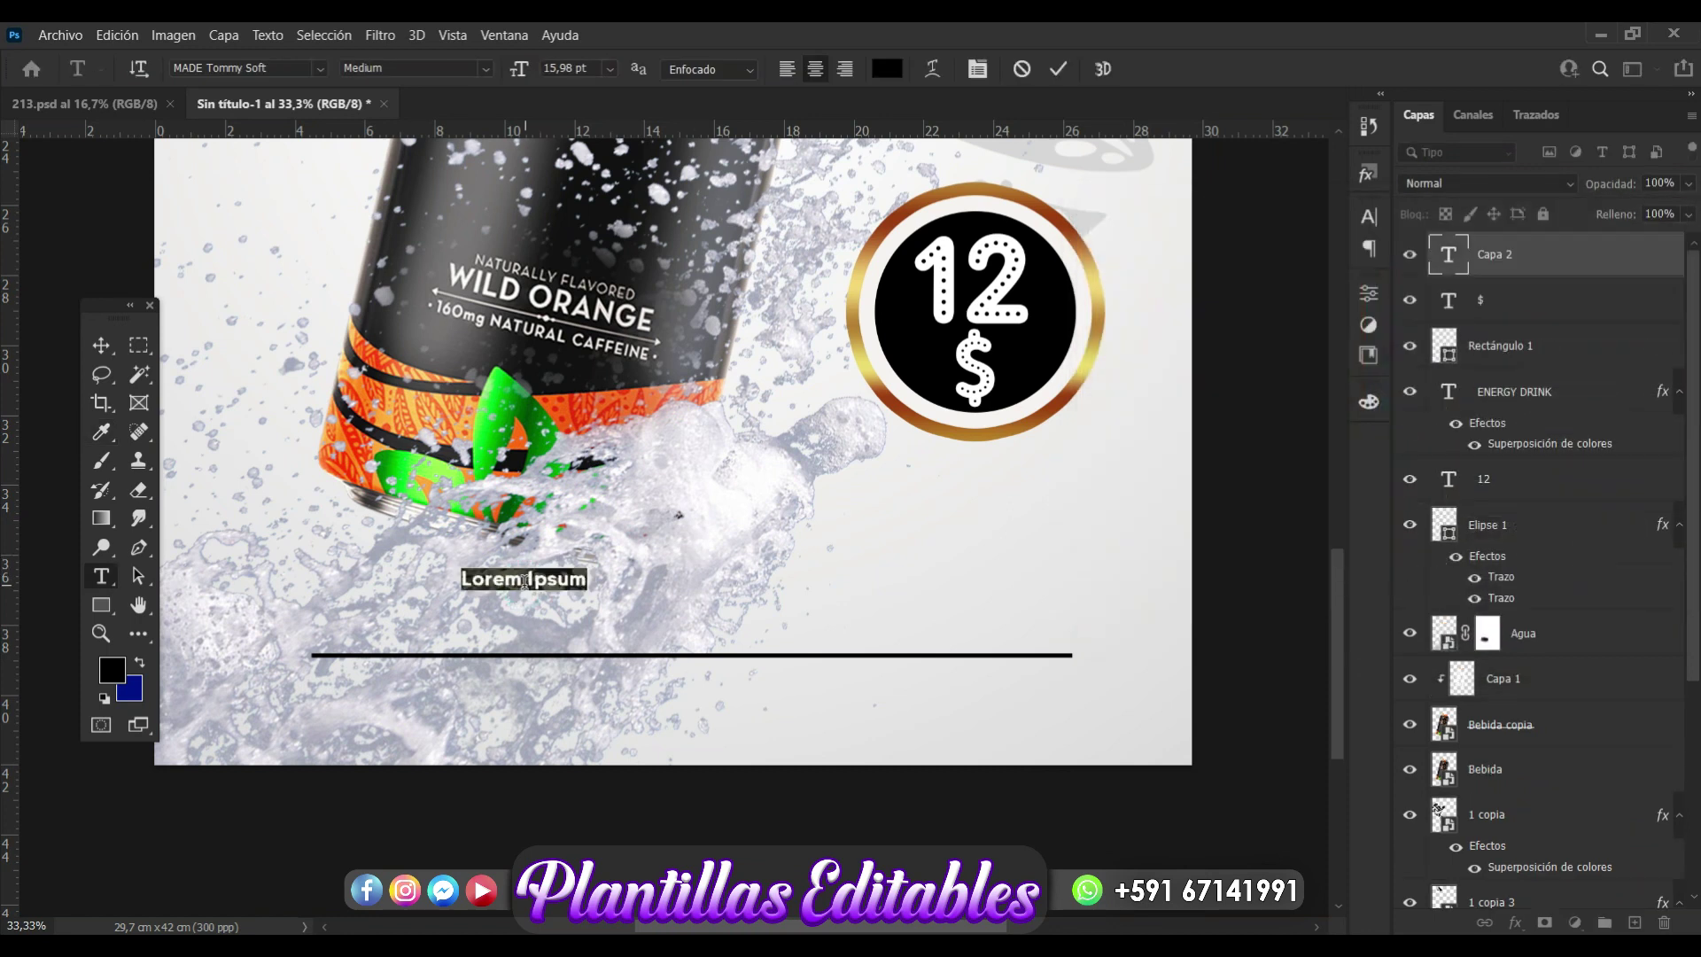
text(WIL)
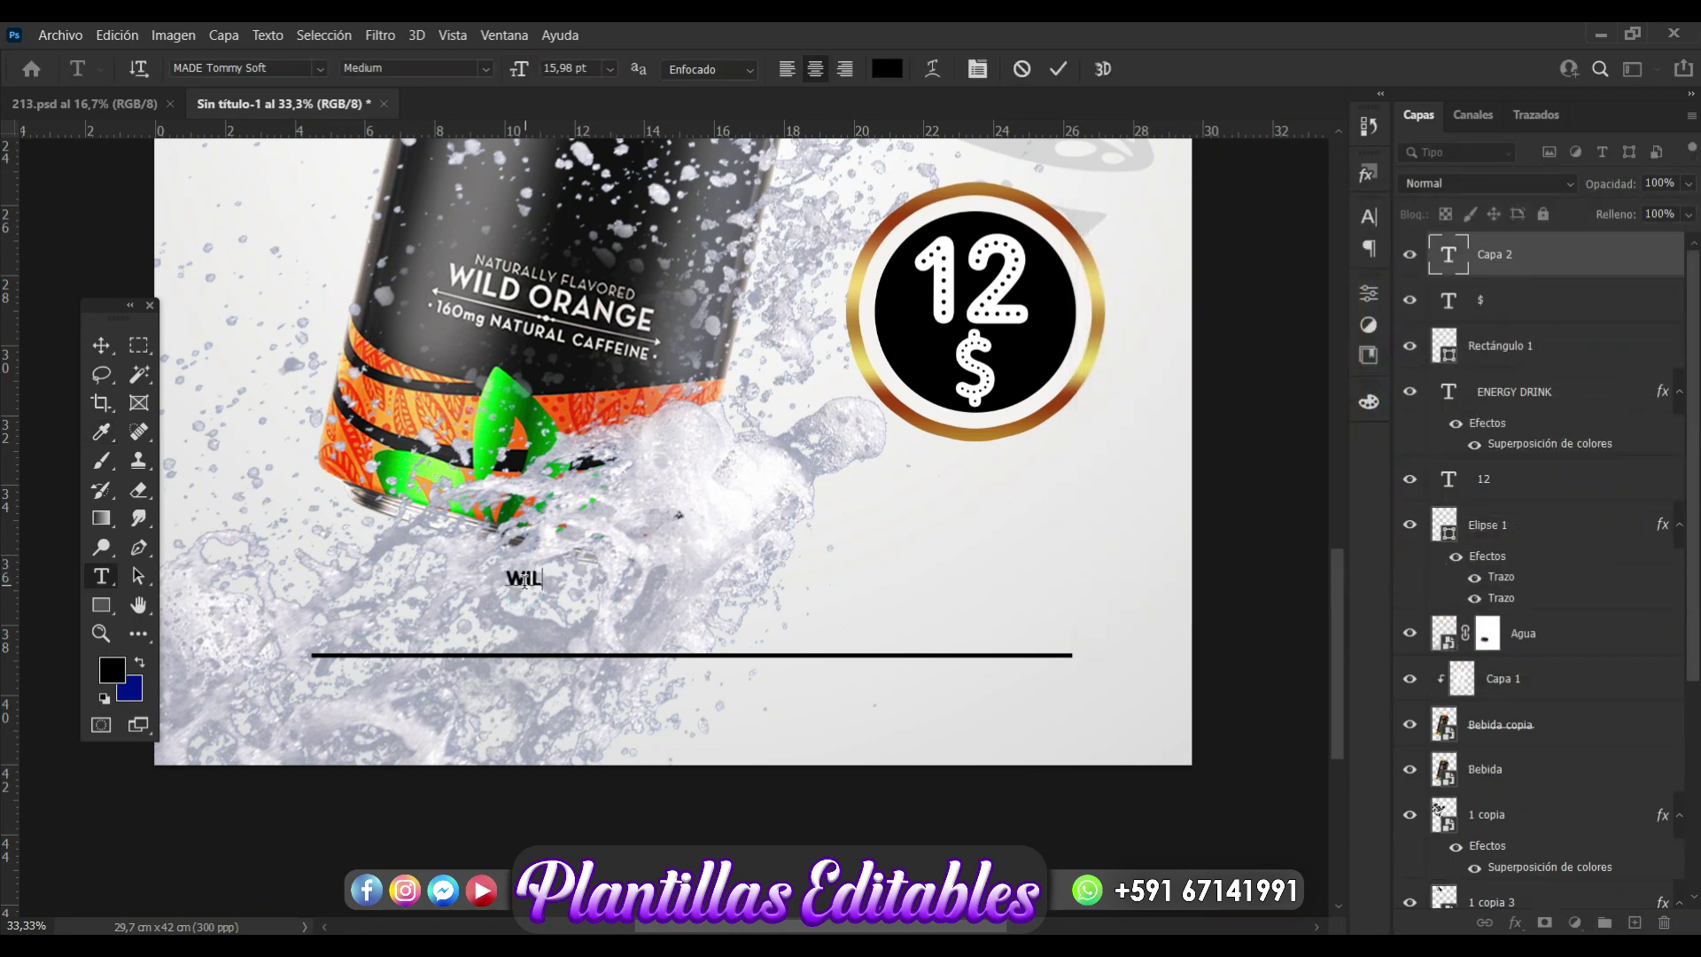
text(D ORA)
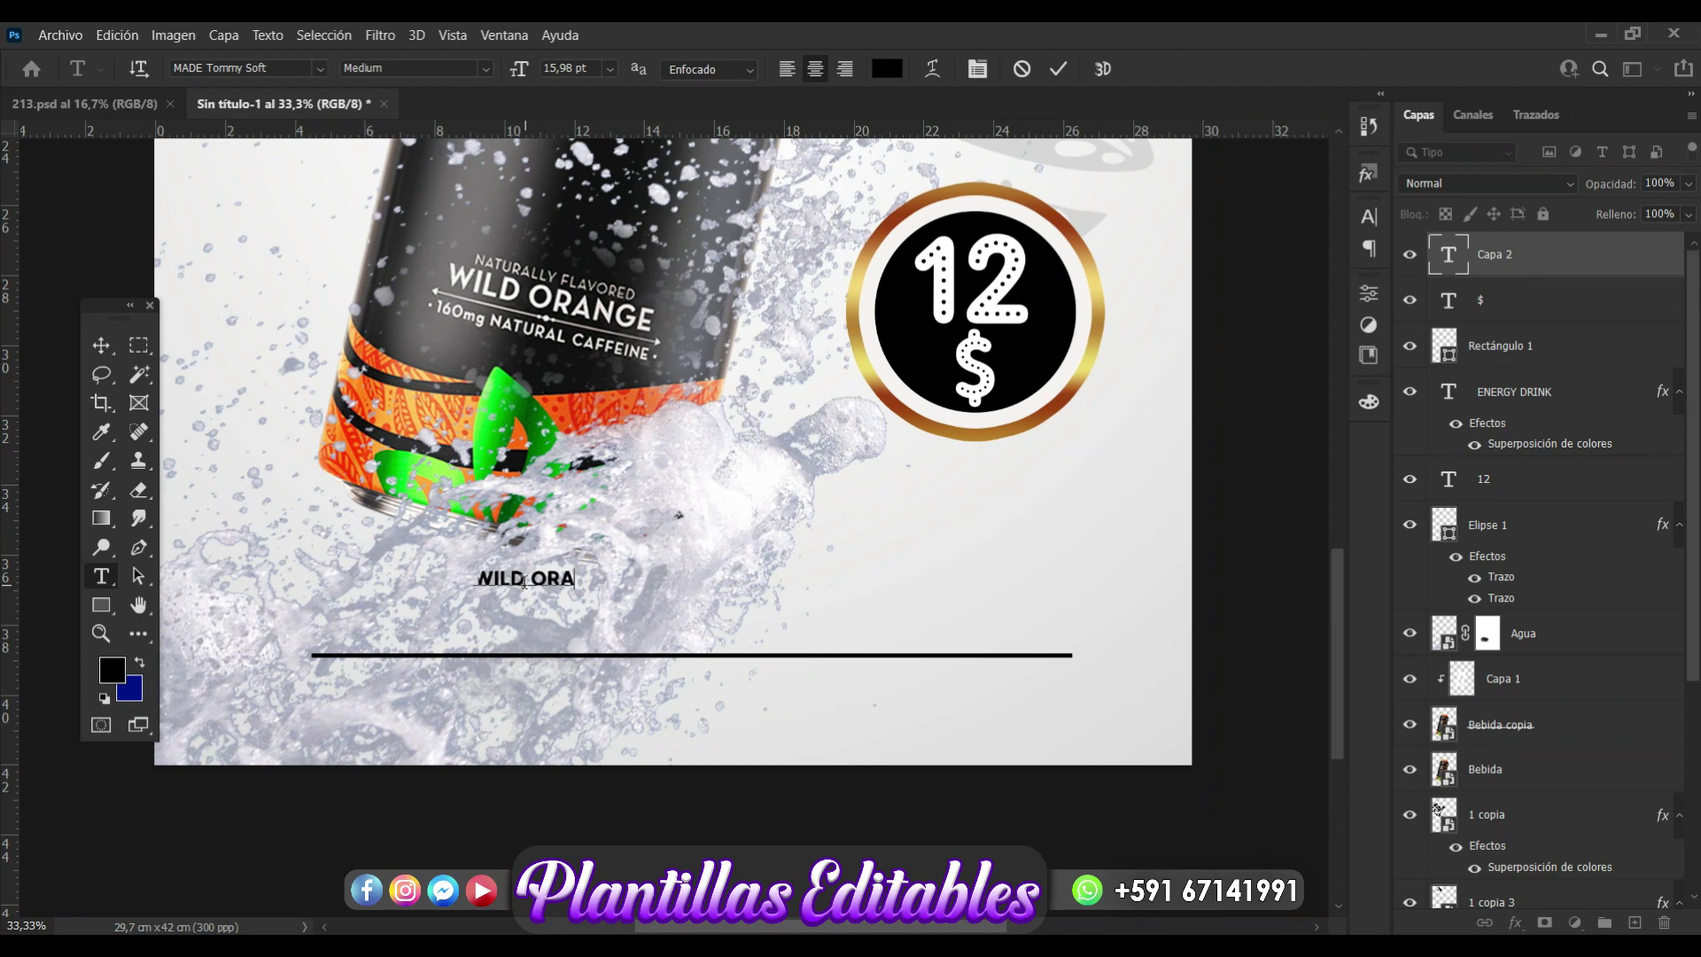
text(NGE)
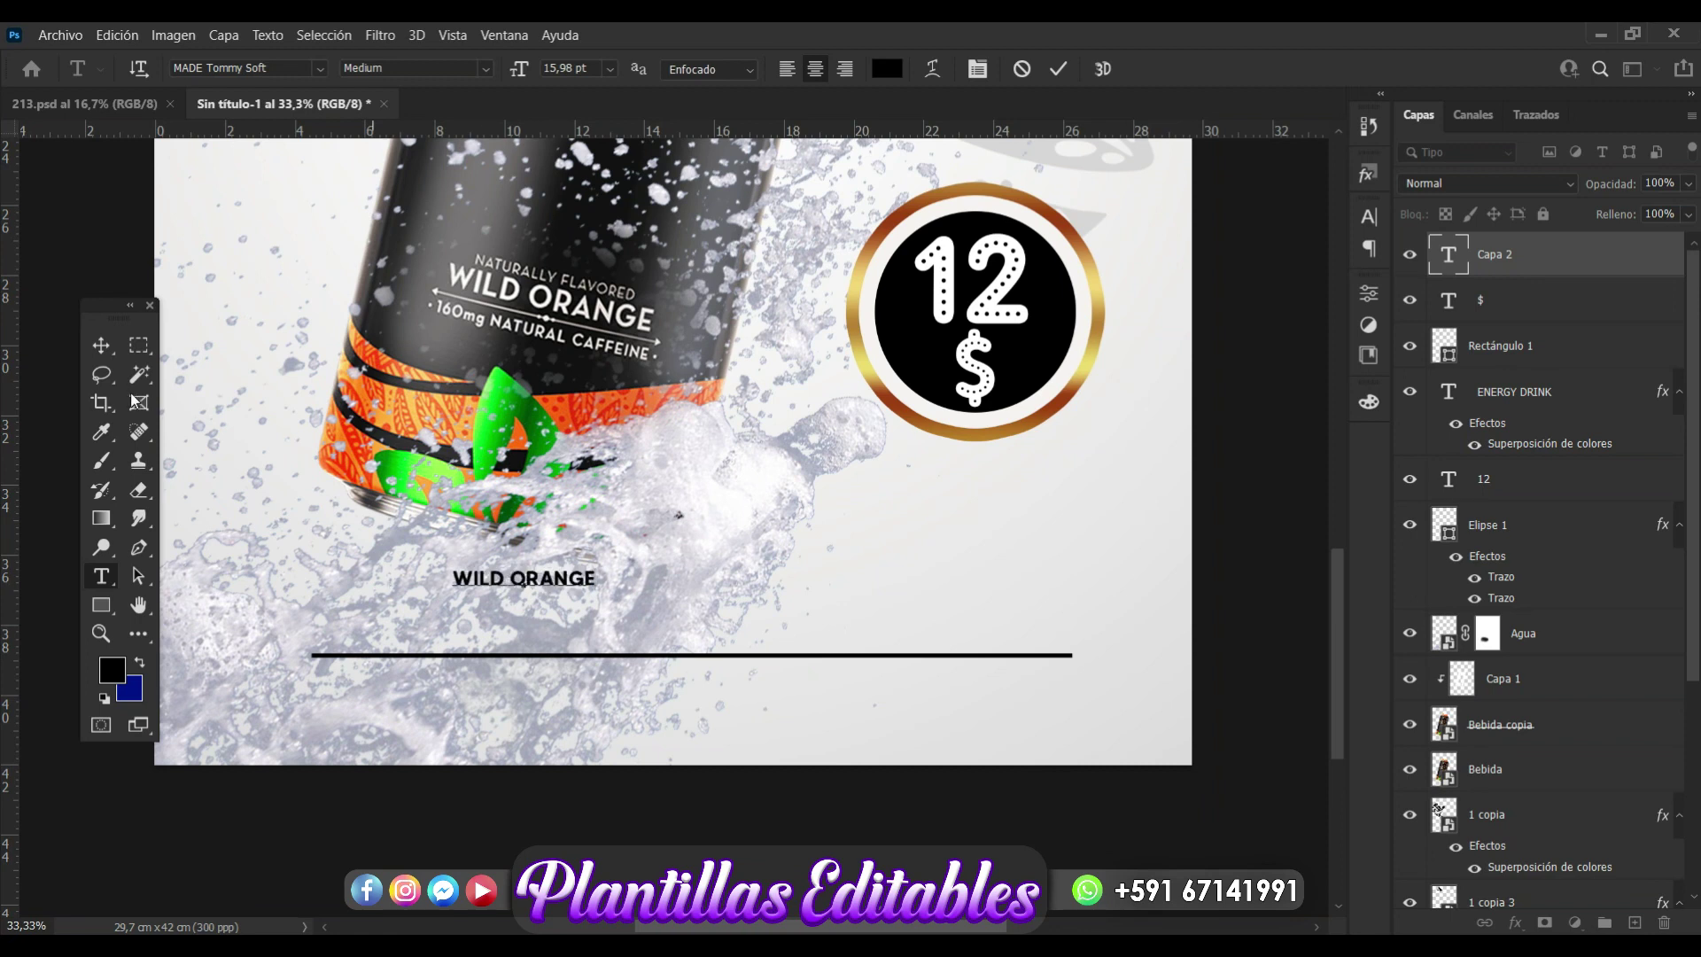
click(93, 352)
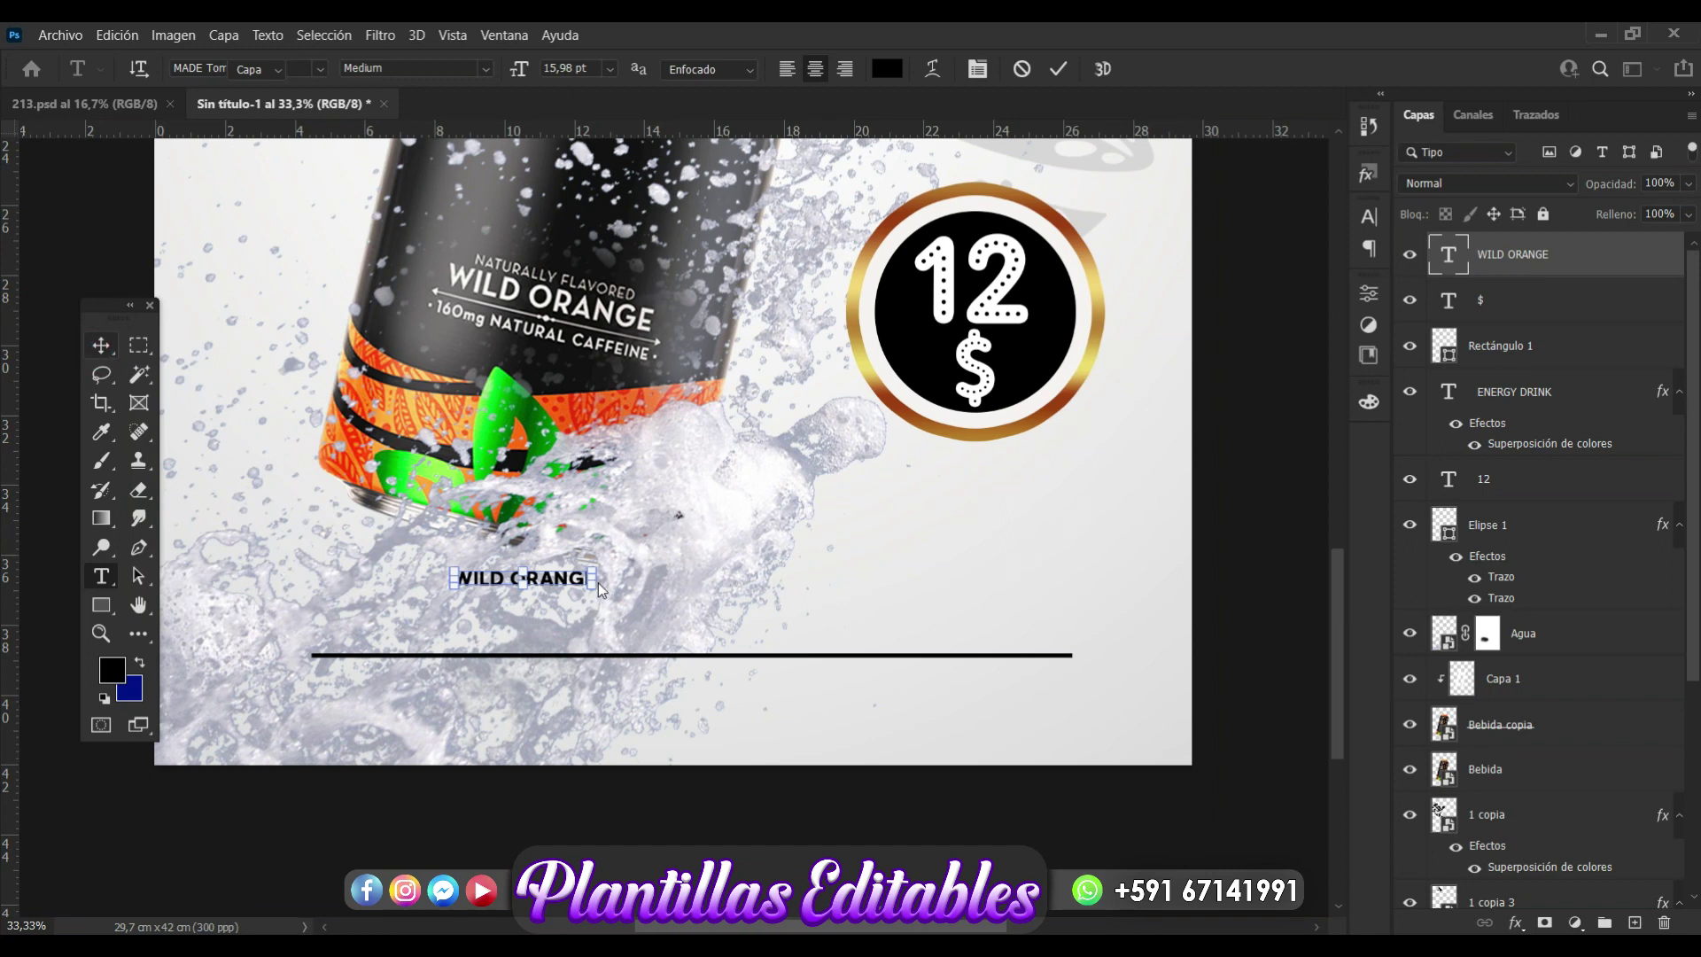
Enlarge WILD ORANGE to about 267% and nudge it into place above the line.
mouse_move(595, 578)
mouse_down()
mouse_move(806, 577)
mouse_move(759, 576)
mouse_move(783, 638)
mouse_up()
key(Right)
key(Right)
key(Right)
key(Right)
key(Right)
key(Right)
key(Right)
key(Right)
key(Right)
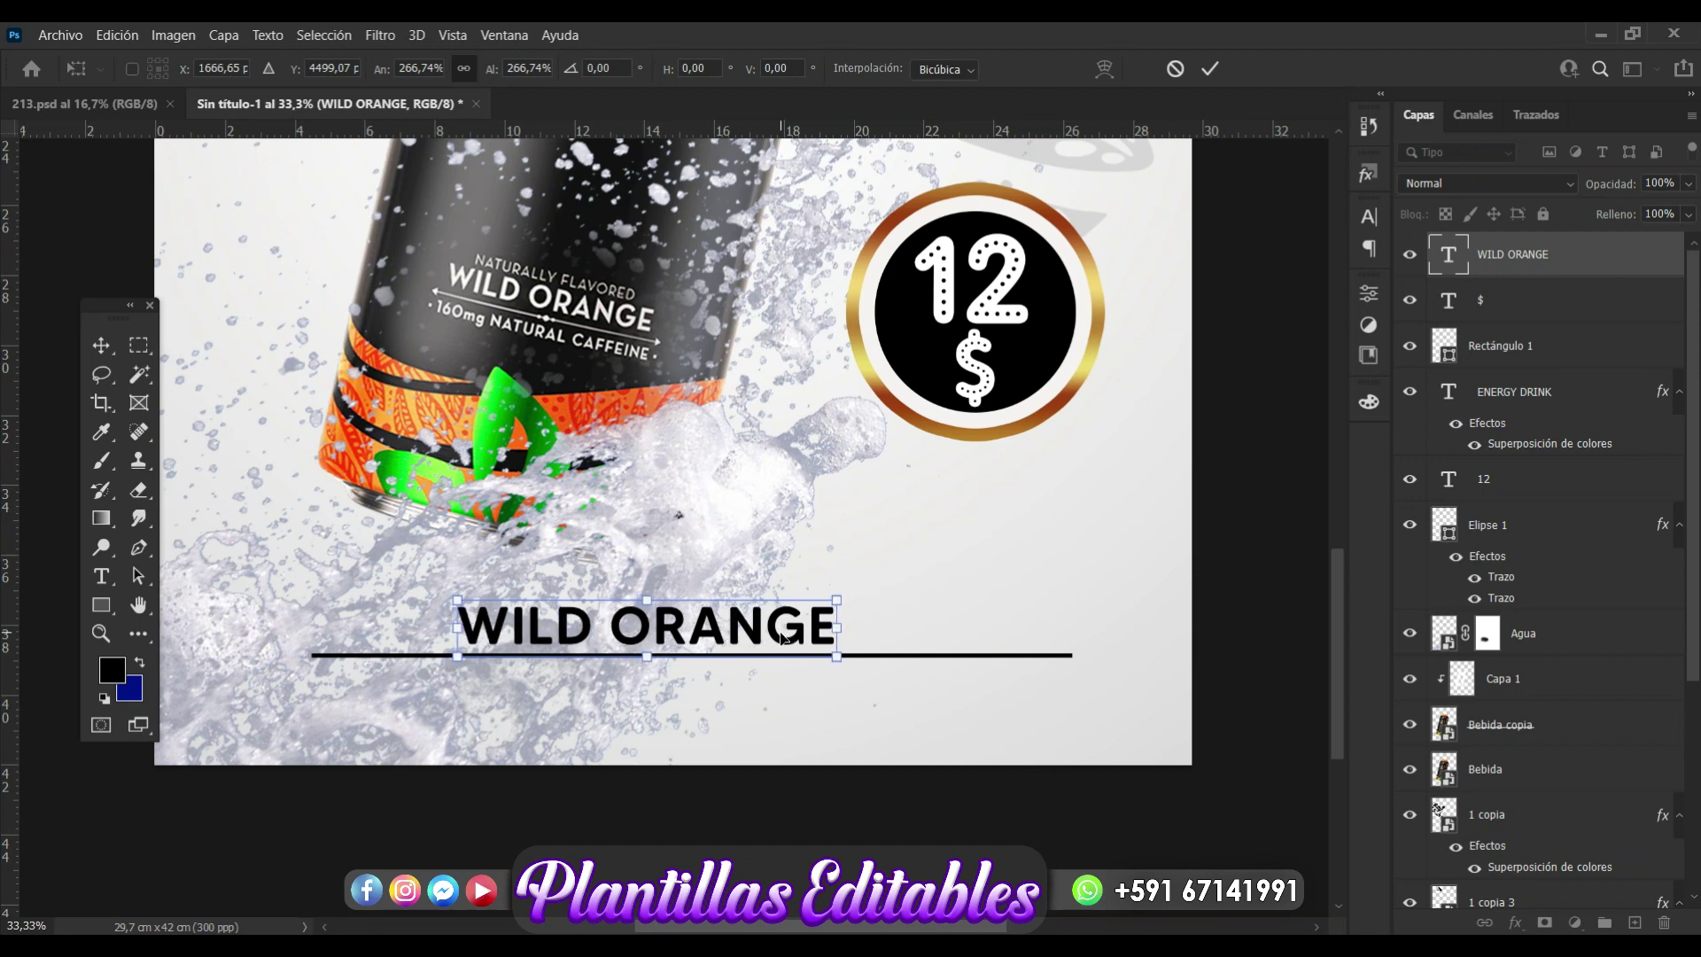
key(Down)
key(Down)
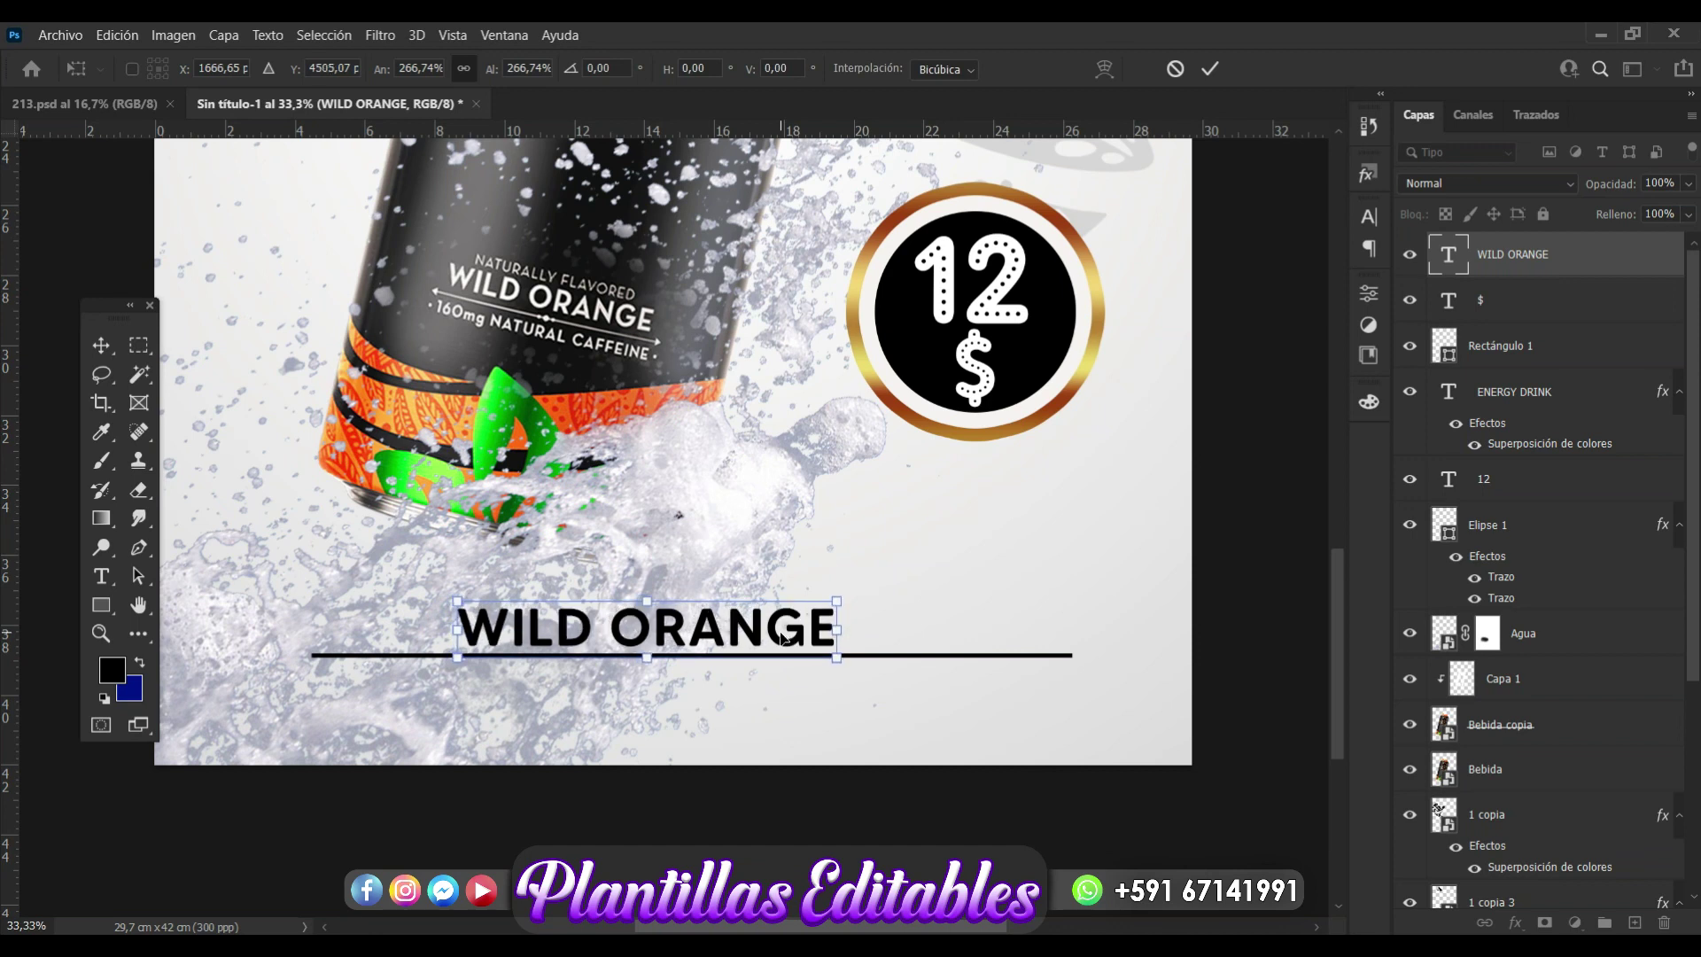
key(Return)
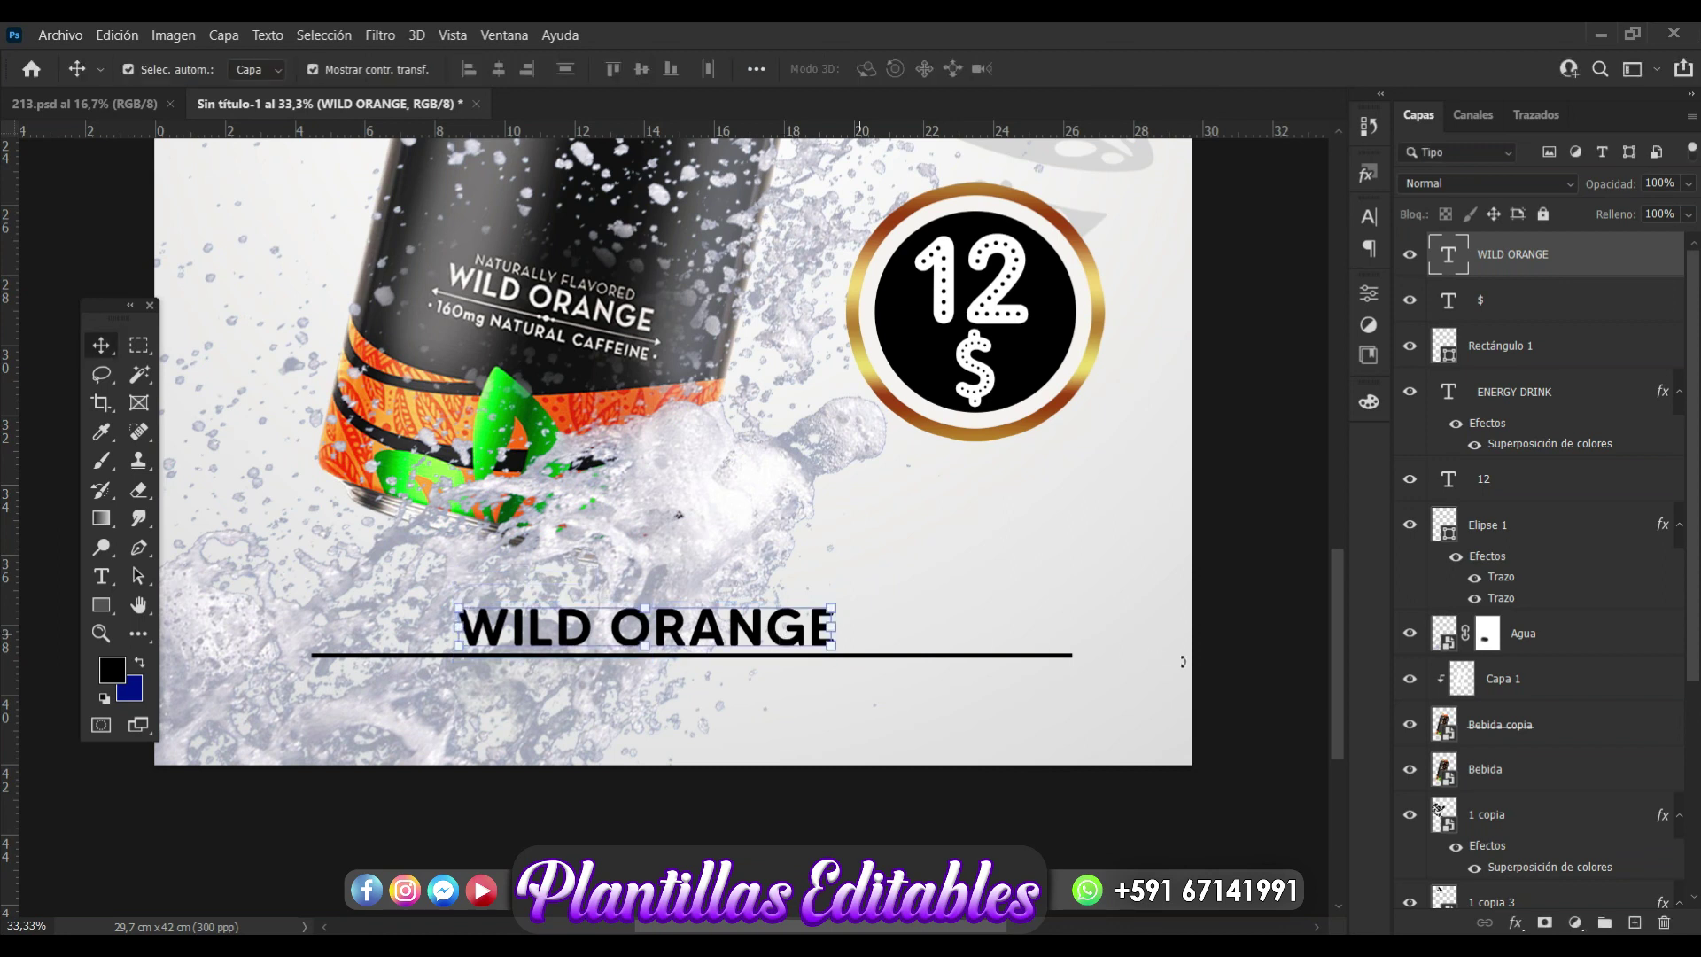
click(1226, 678)
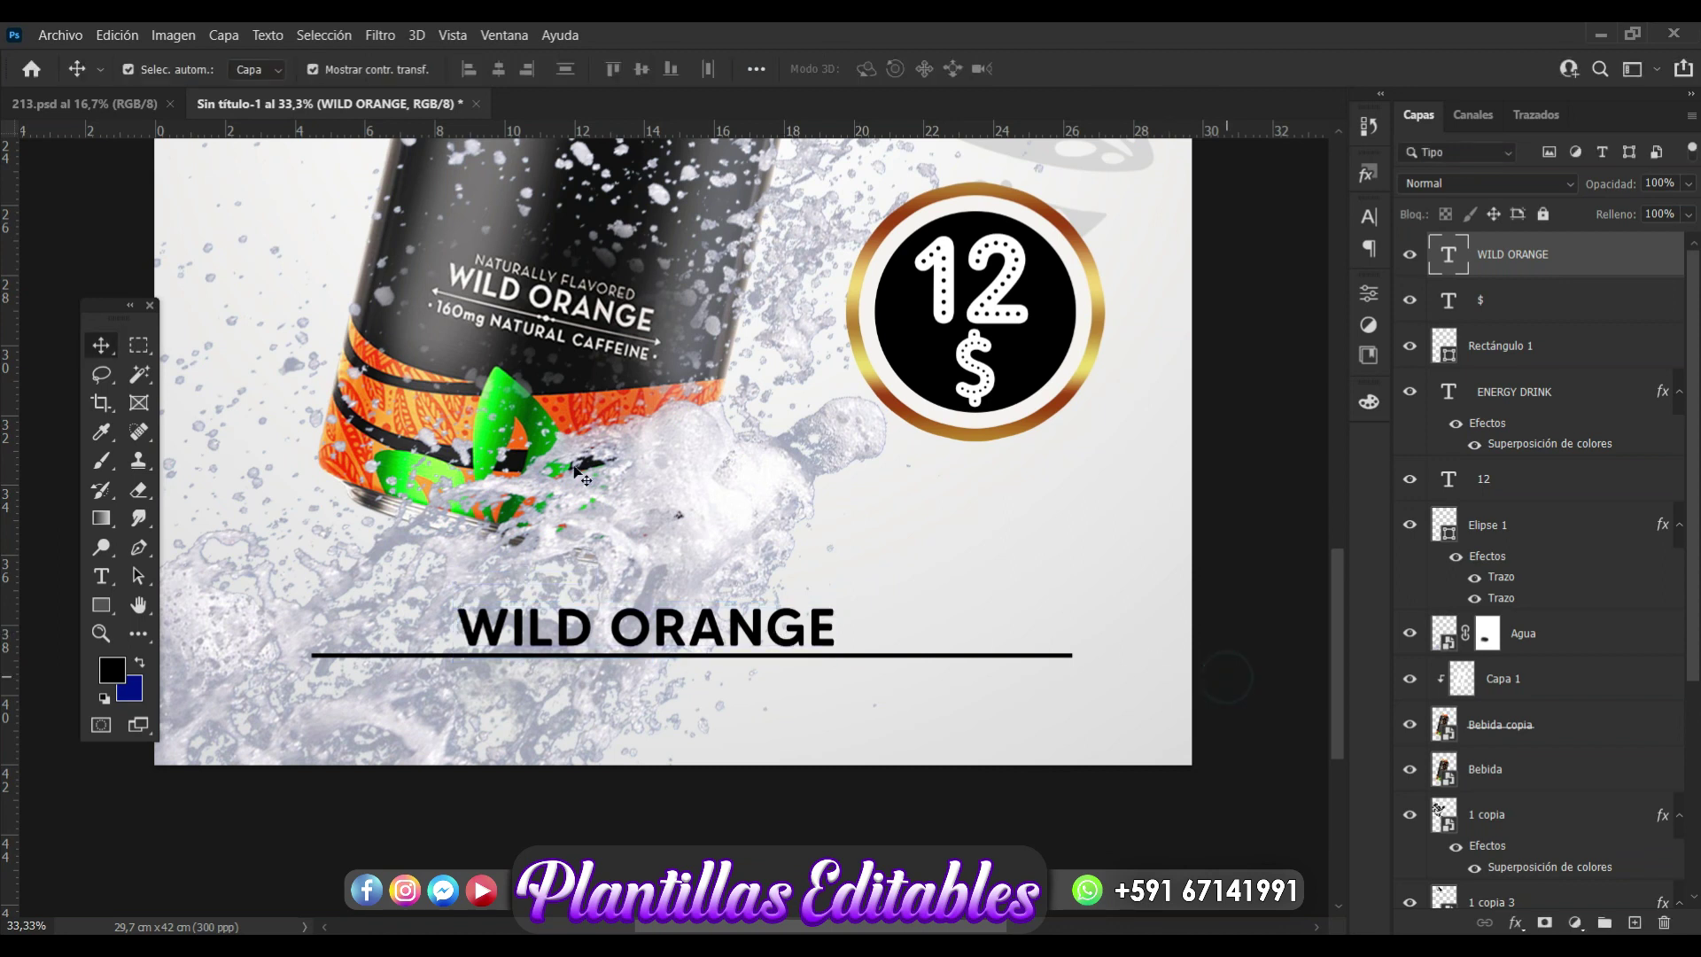
Type '160 mg NATURAL CAFFEINE' and move it just beneath the black line.
click(101, 575)
click(451, 704)
text(160 M)
key(BackSpace)
text(mg NATUR)
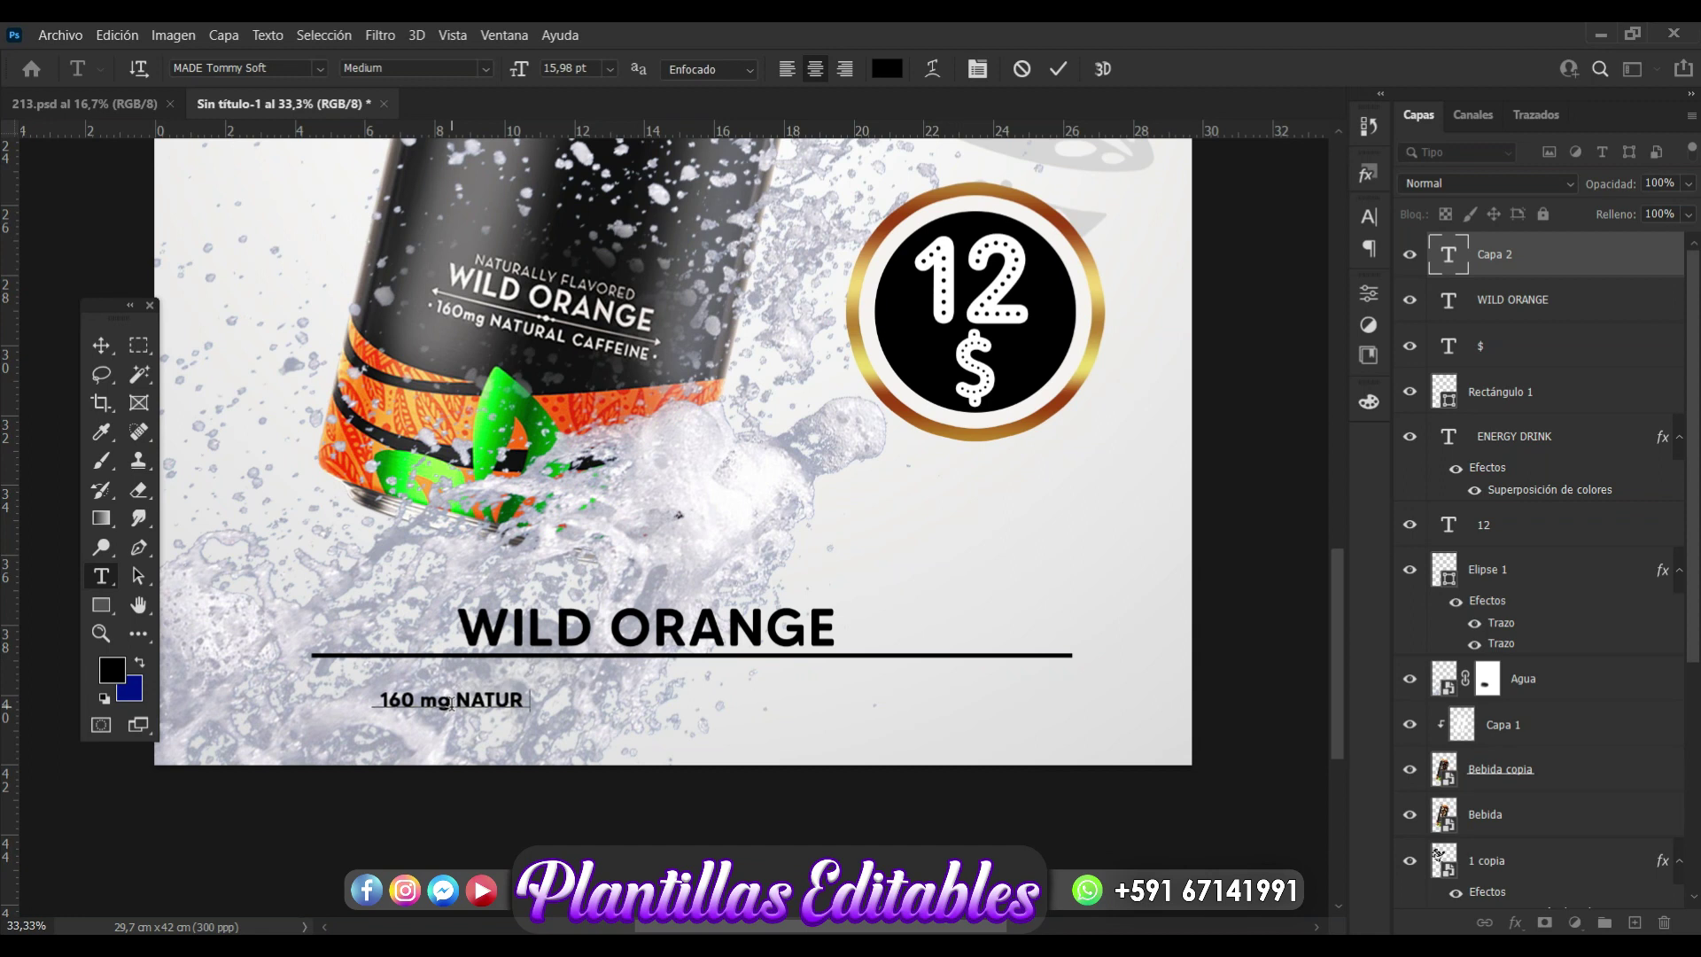
text(AL CA)
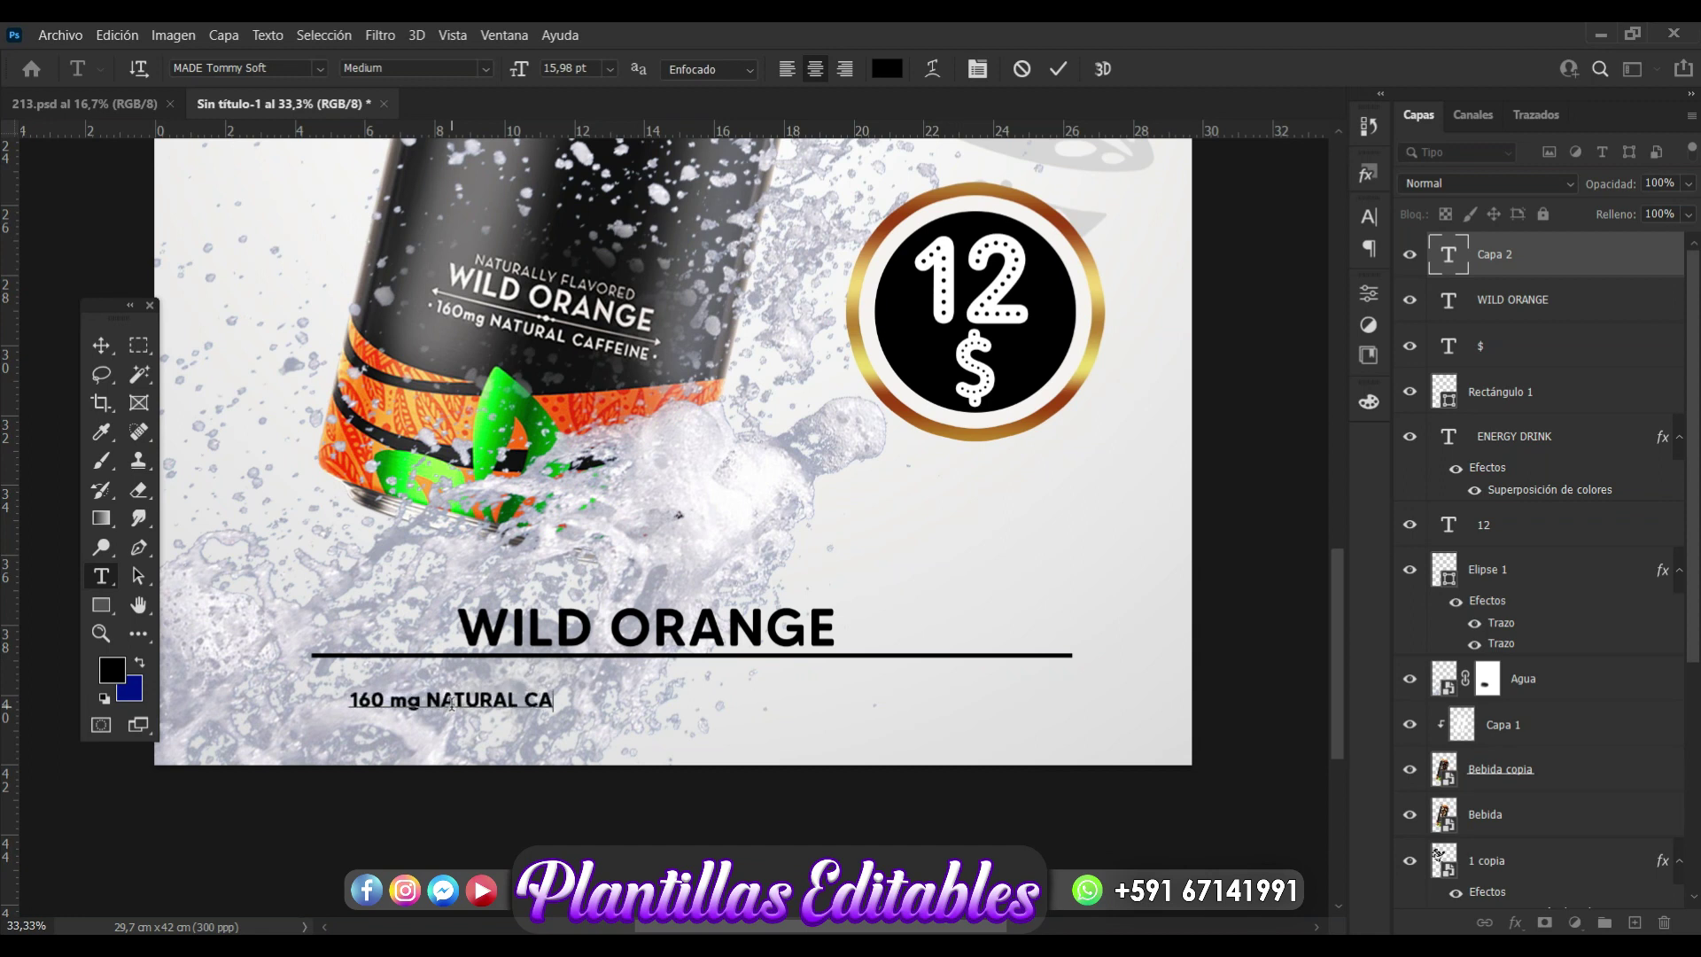
text(F)
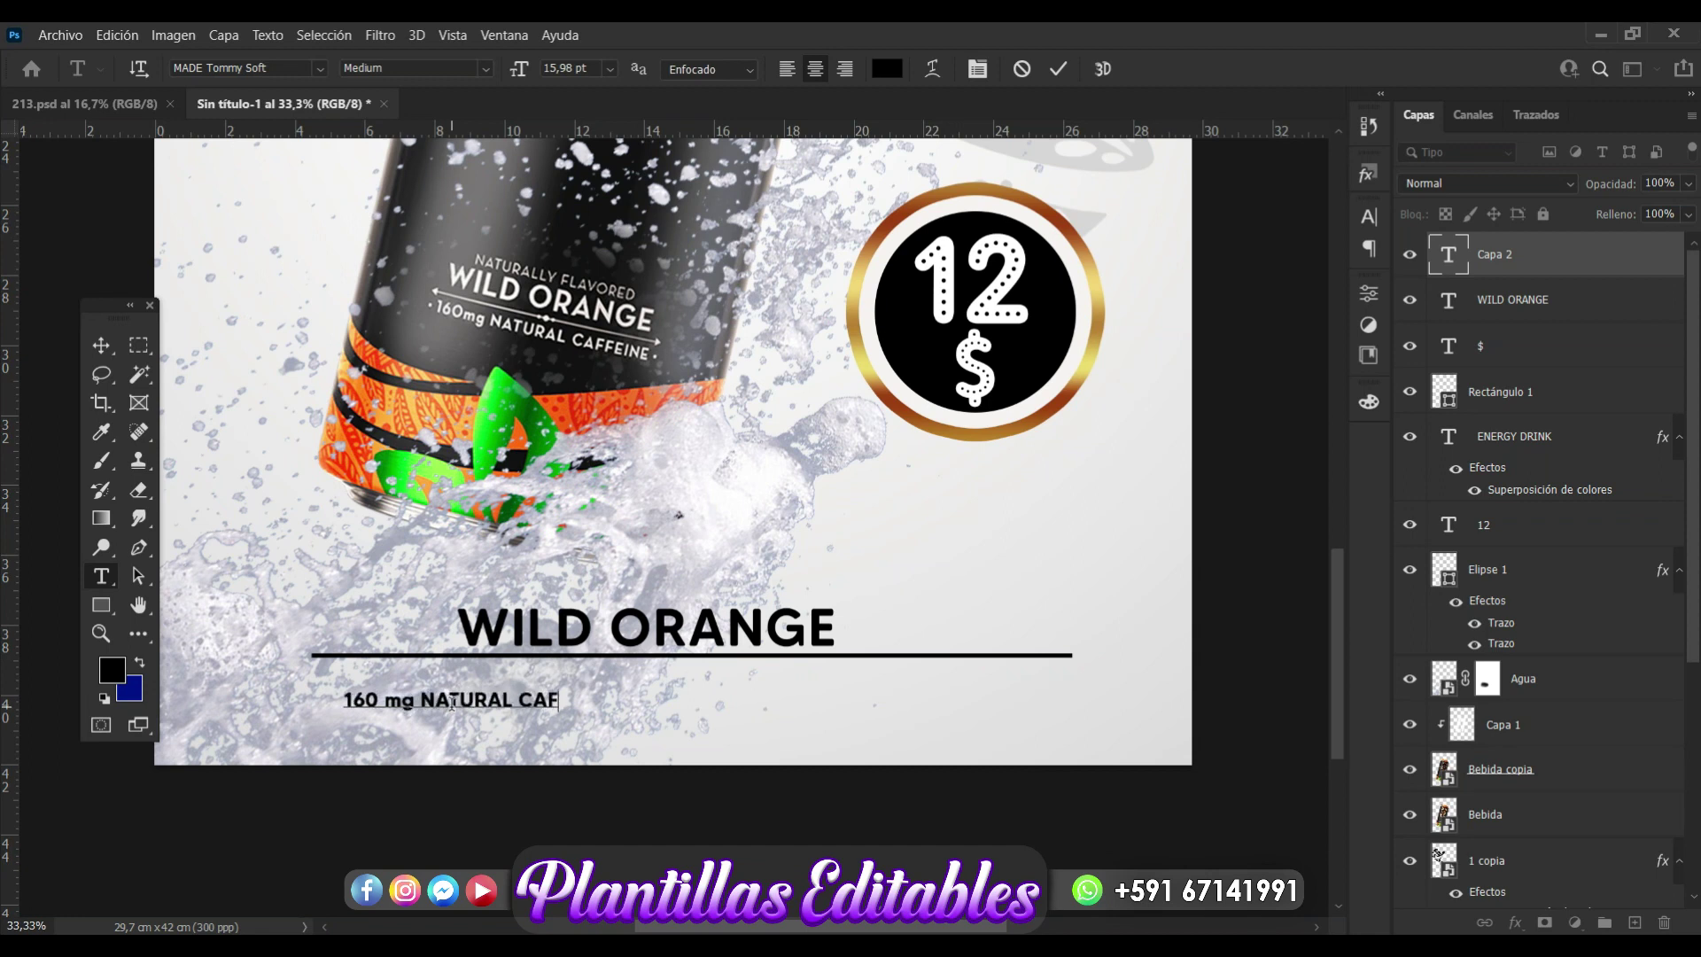
text(FEINE)
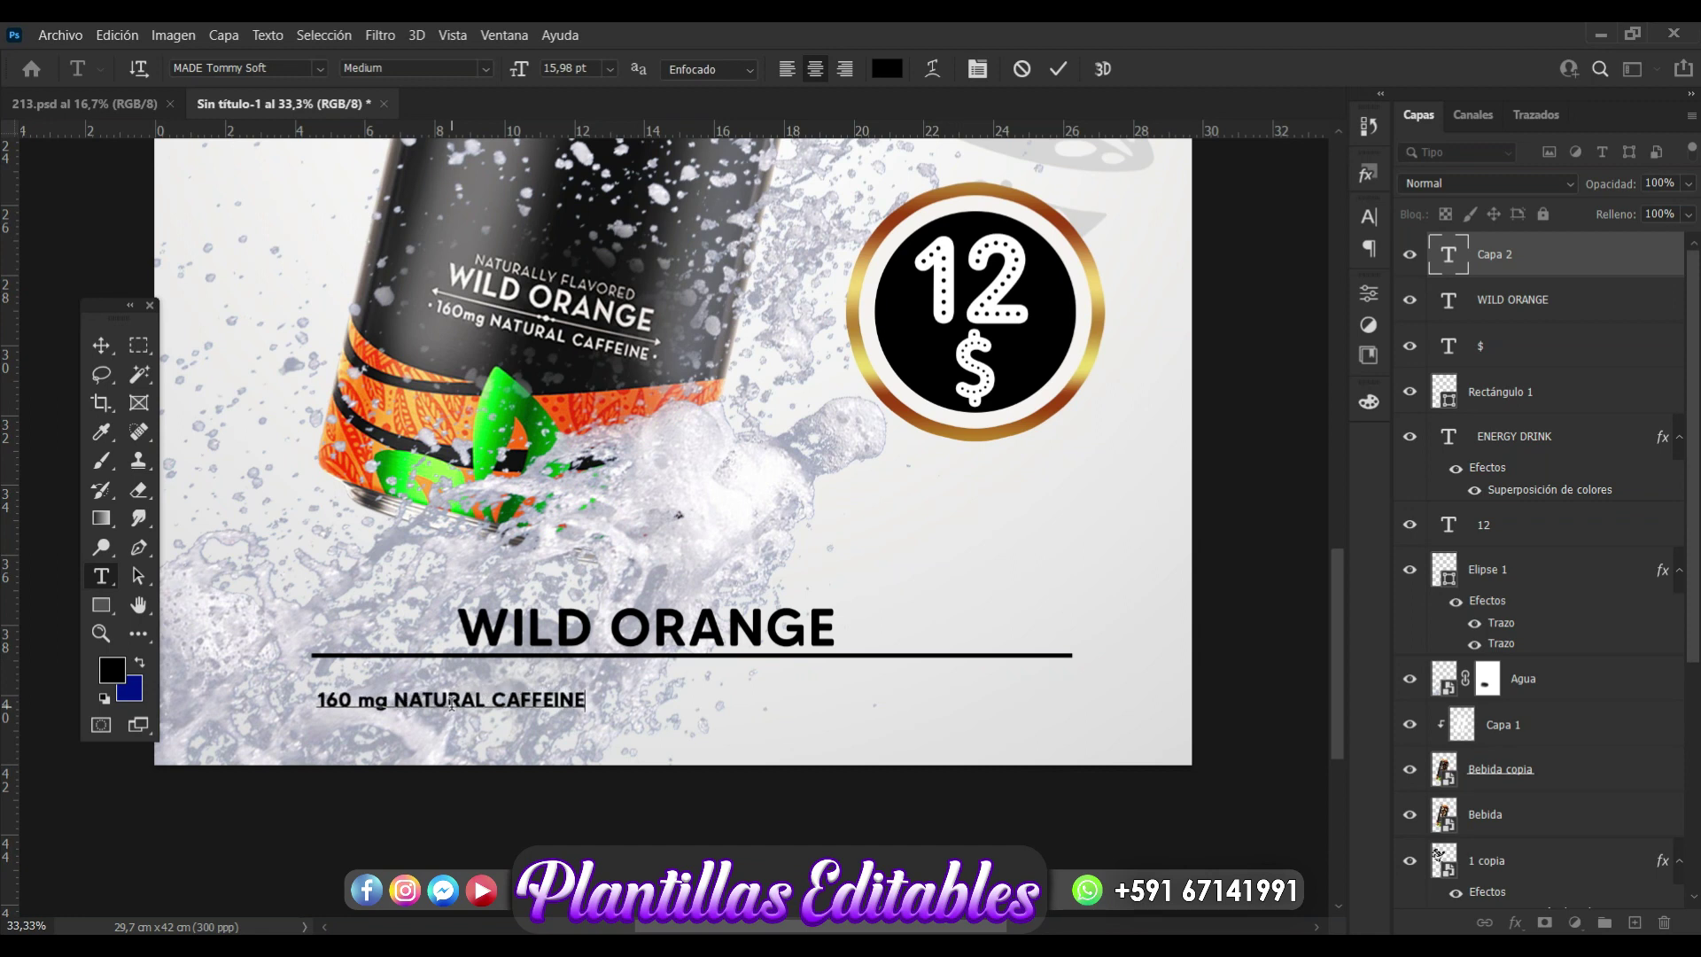
click(100, 344)
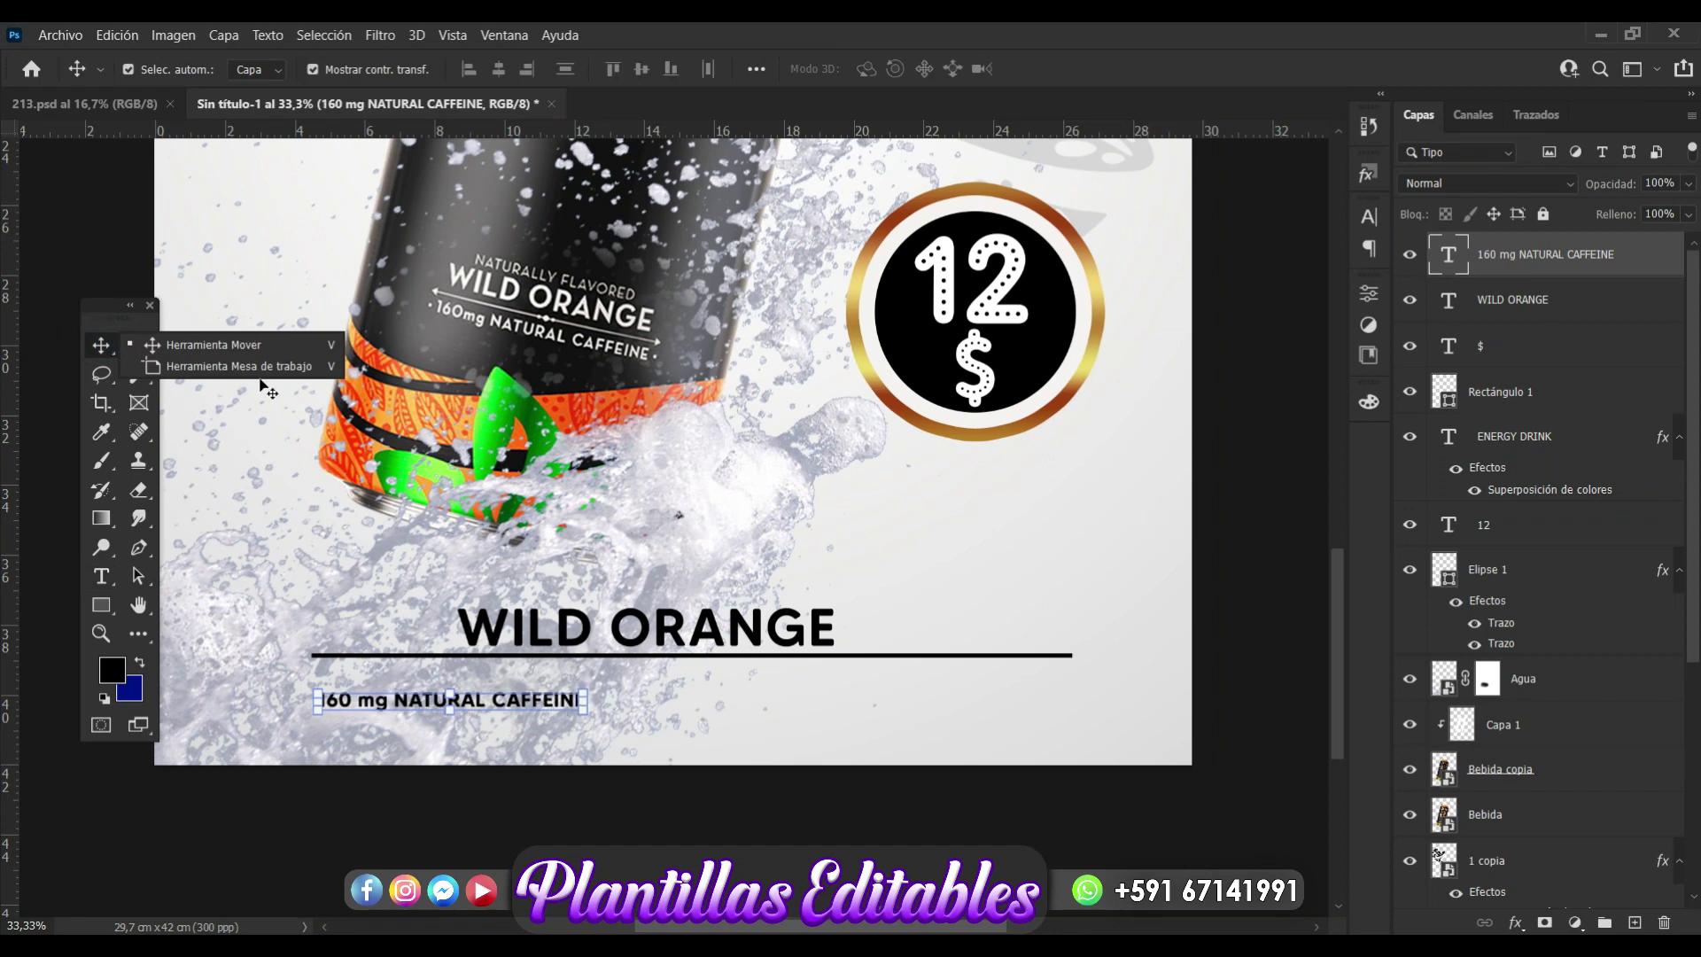
click(238, 345)
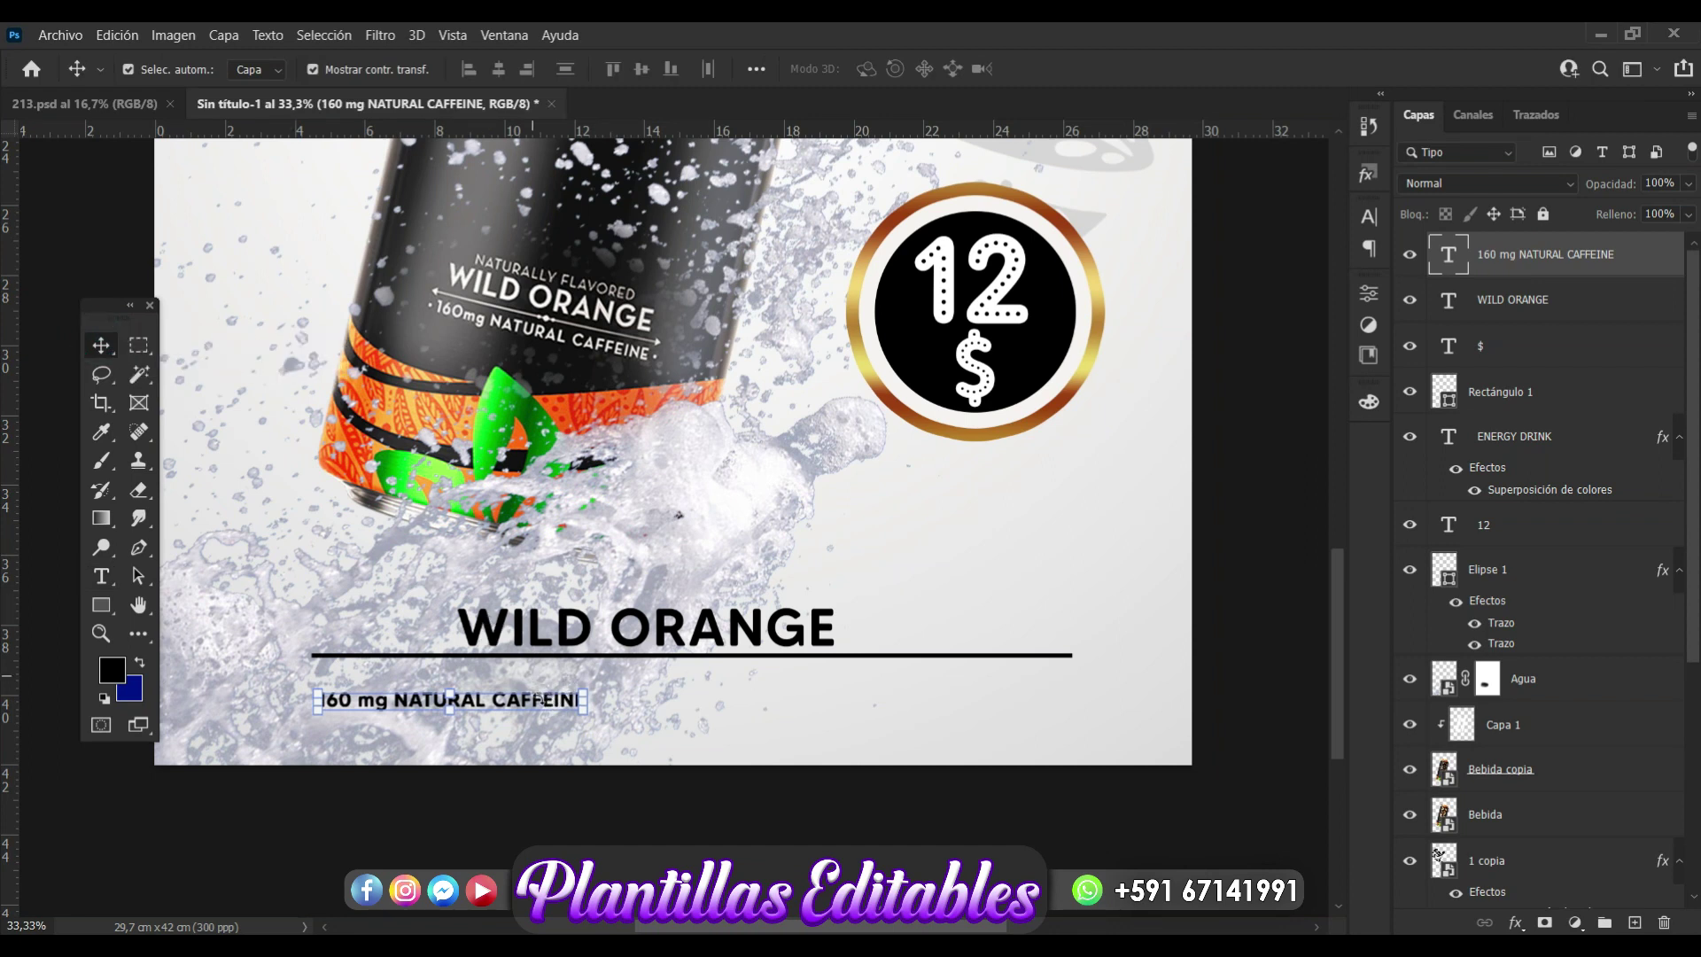
drag(580, 707, 730, 680)
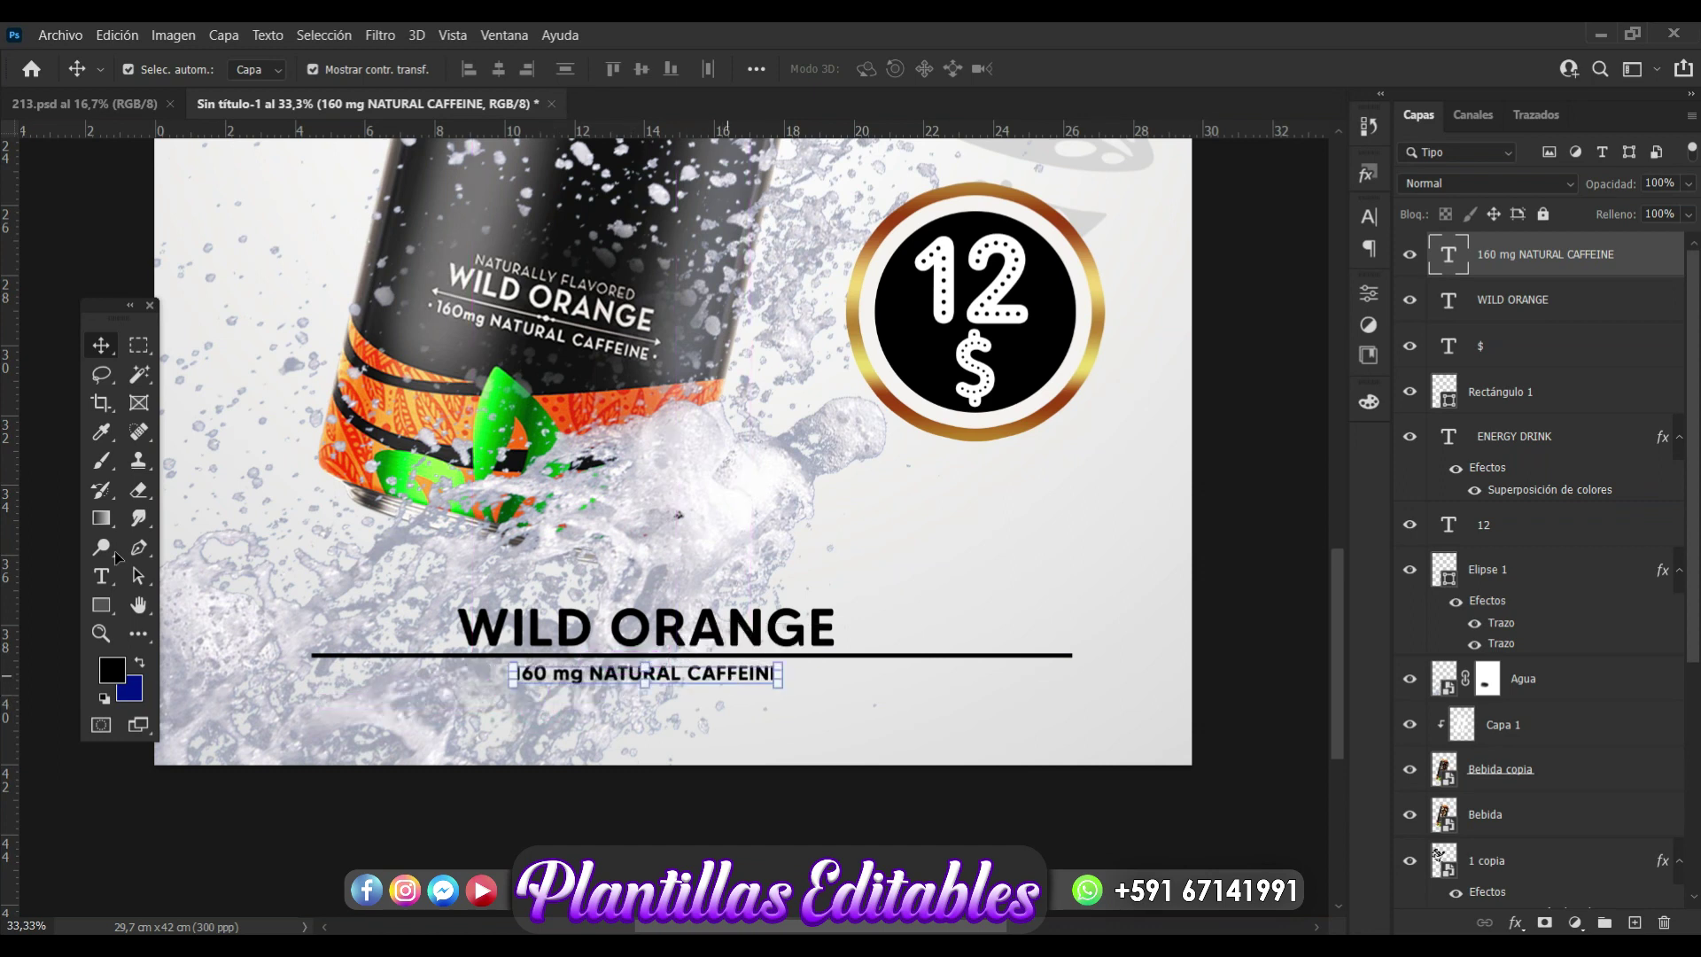
click(101, 575)
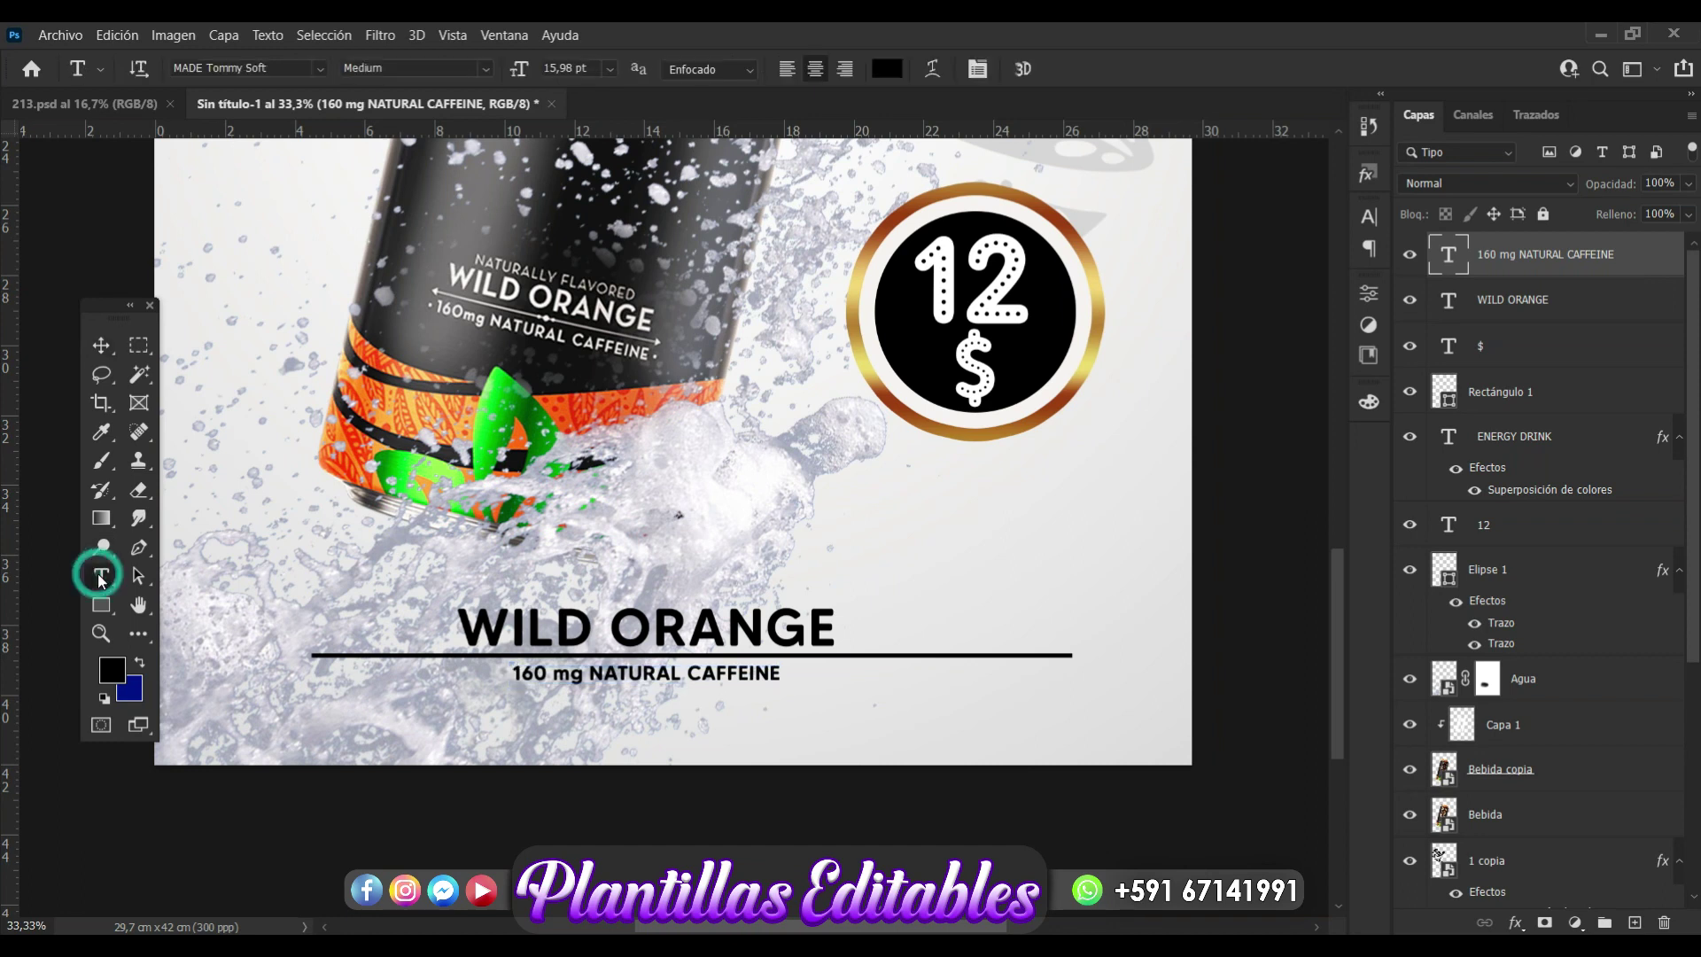
Set the caffeine line to Arial with letter tracking 100.
click(318, 69)
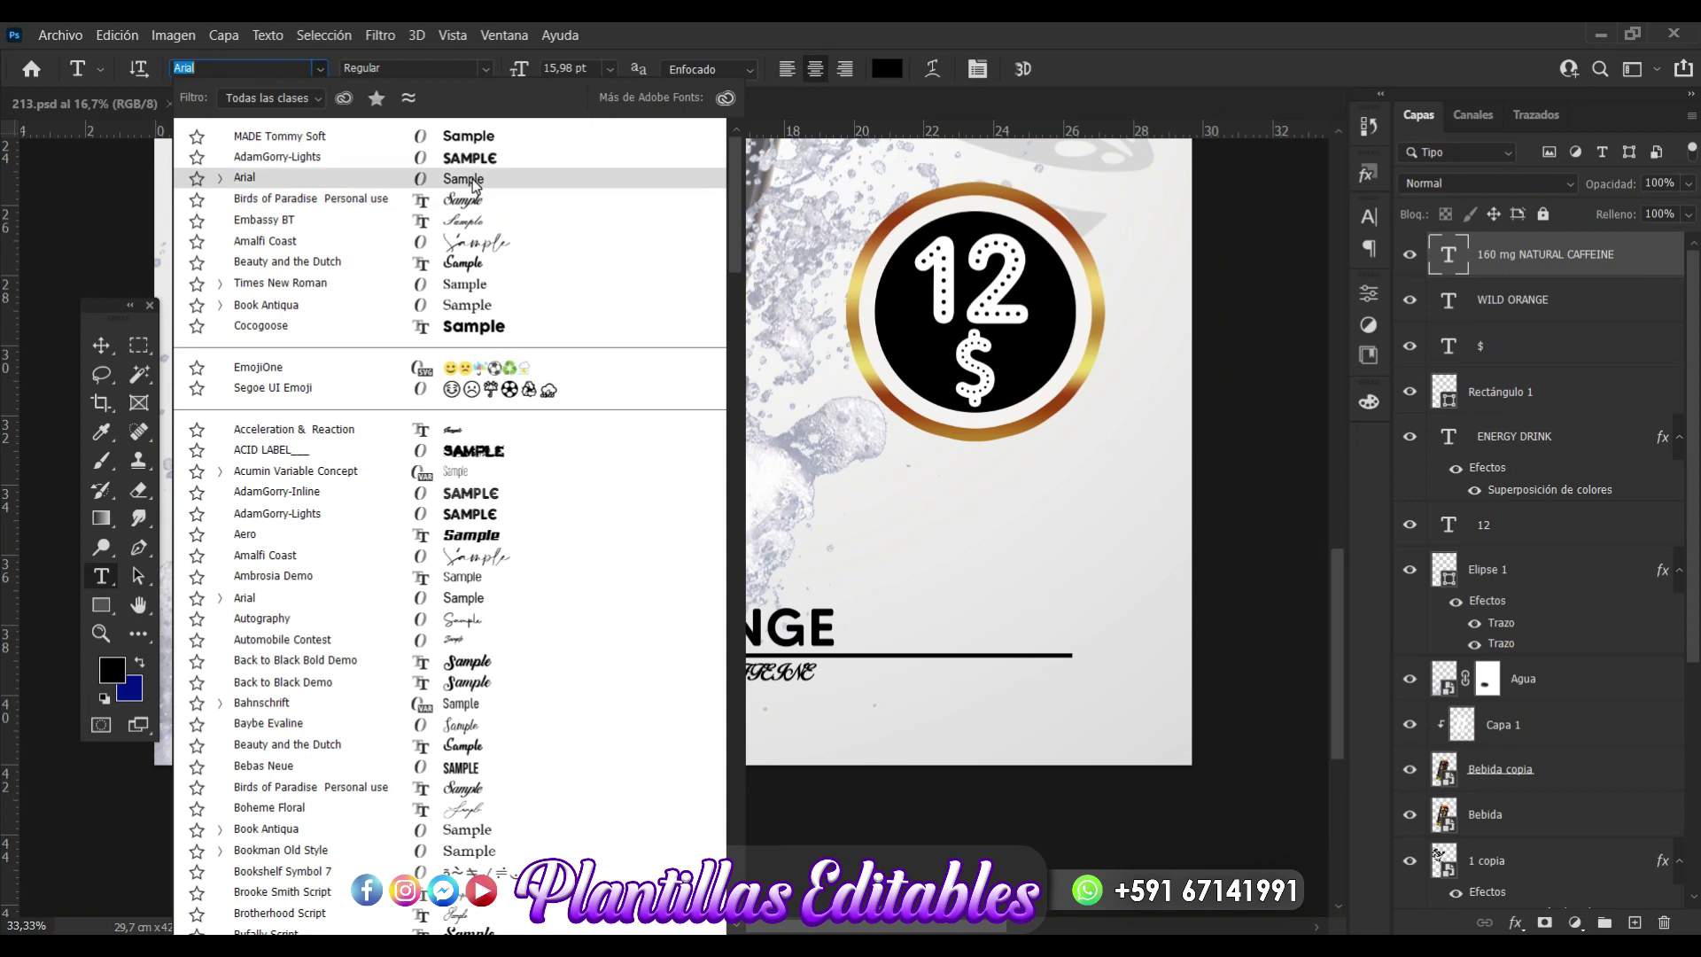
click(472, 180)
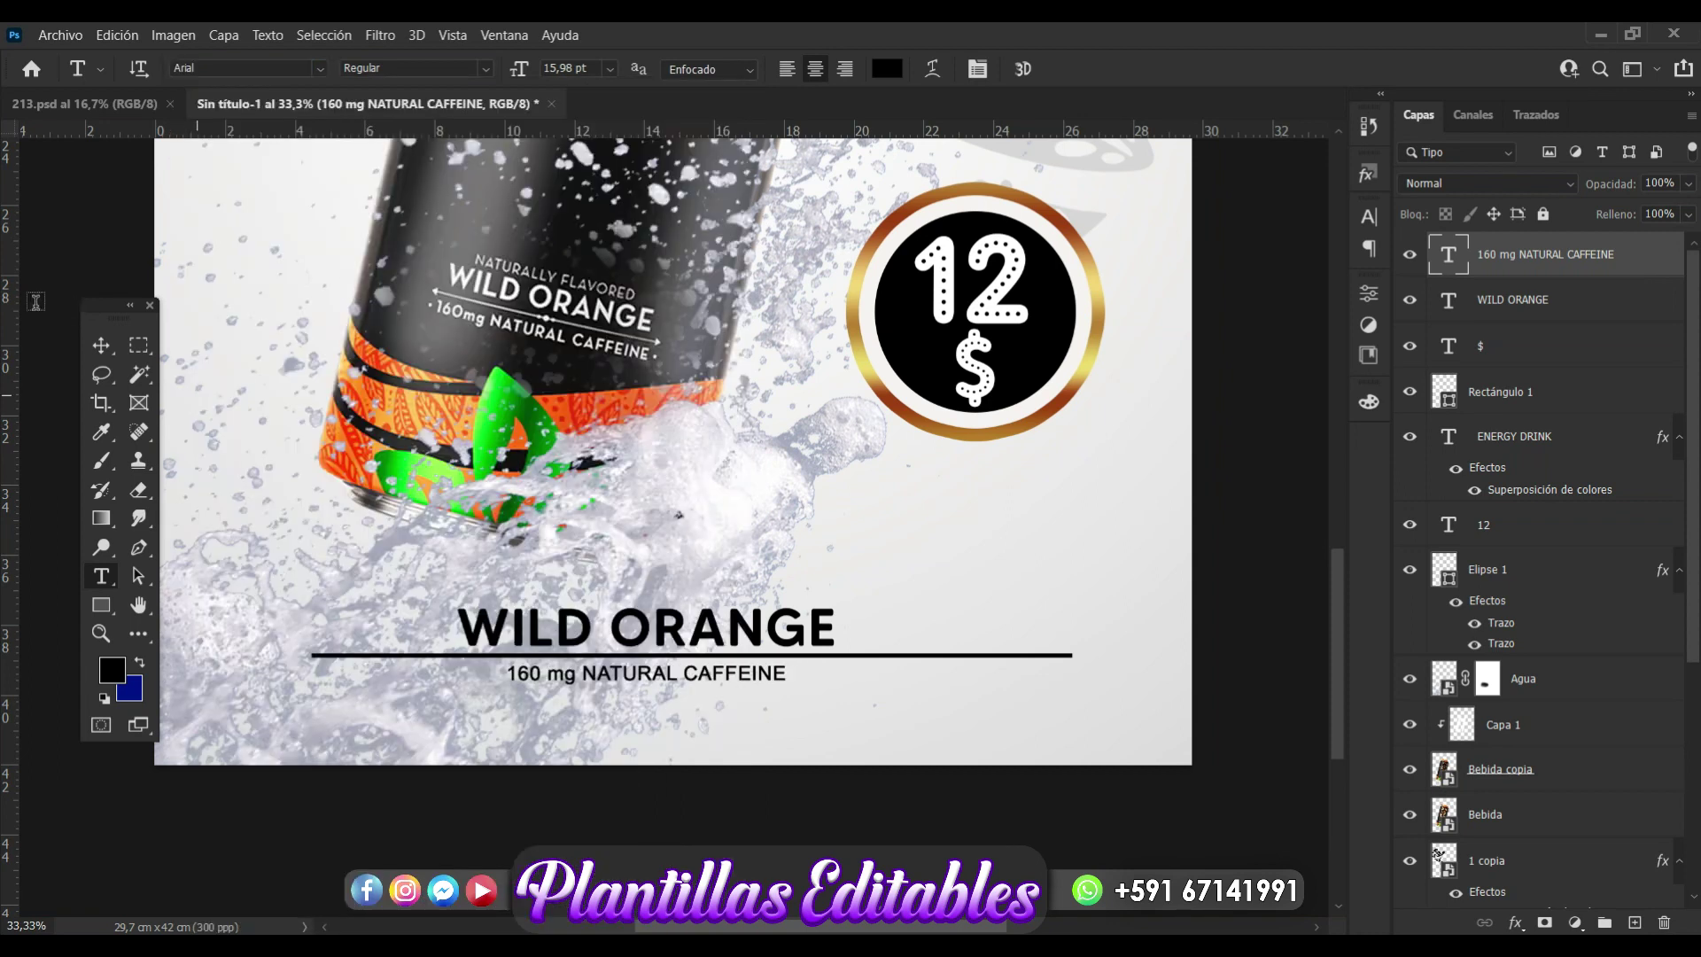
click(100, 345)
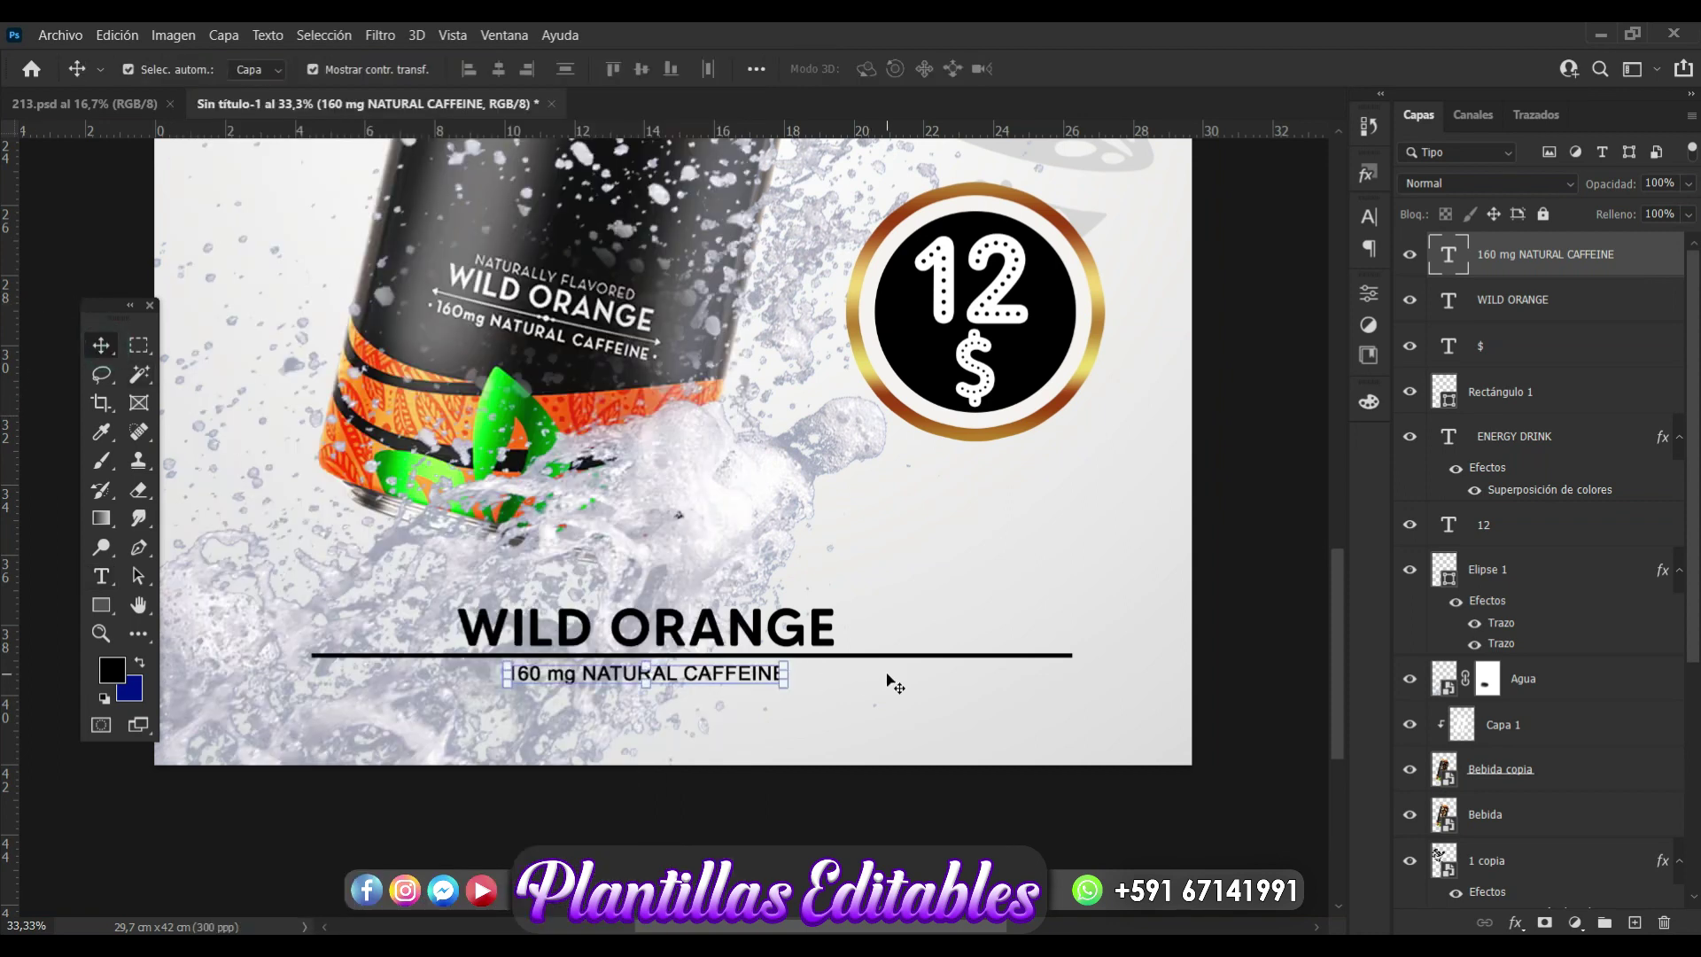
click(1368, 296)
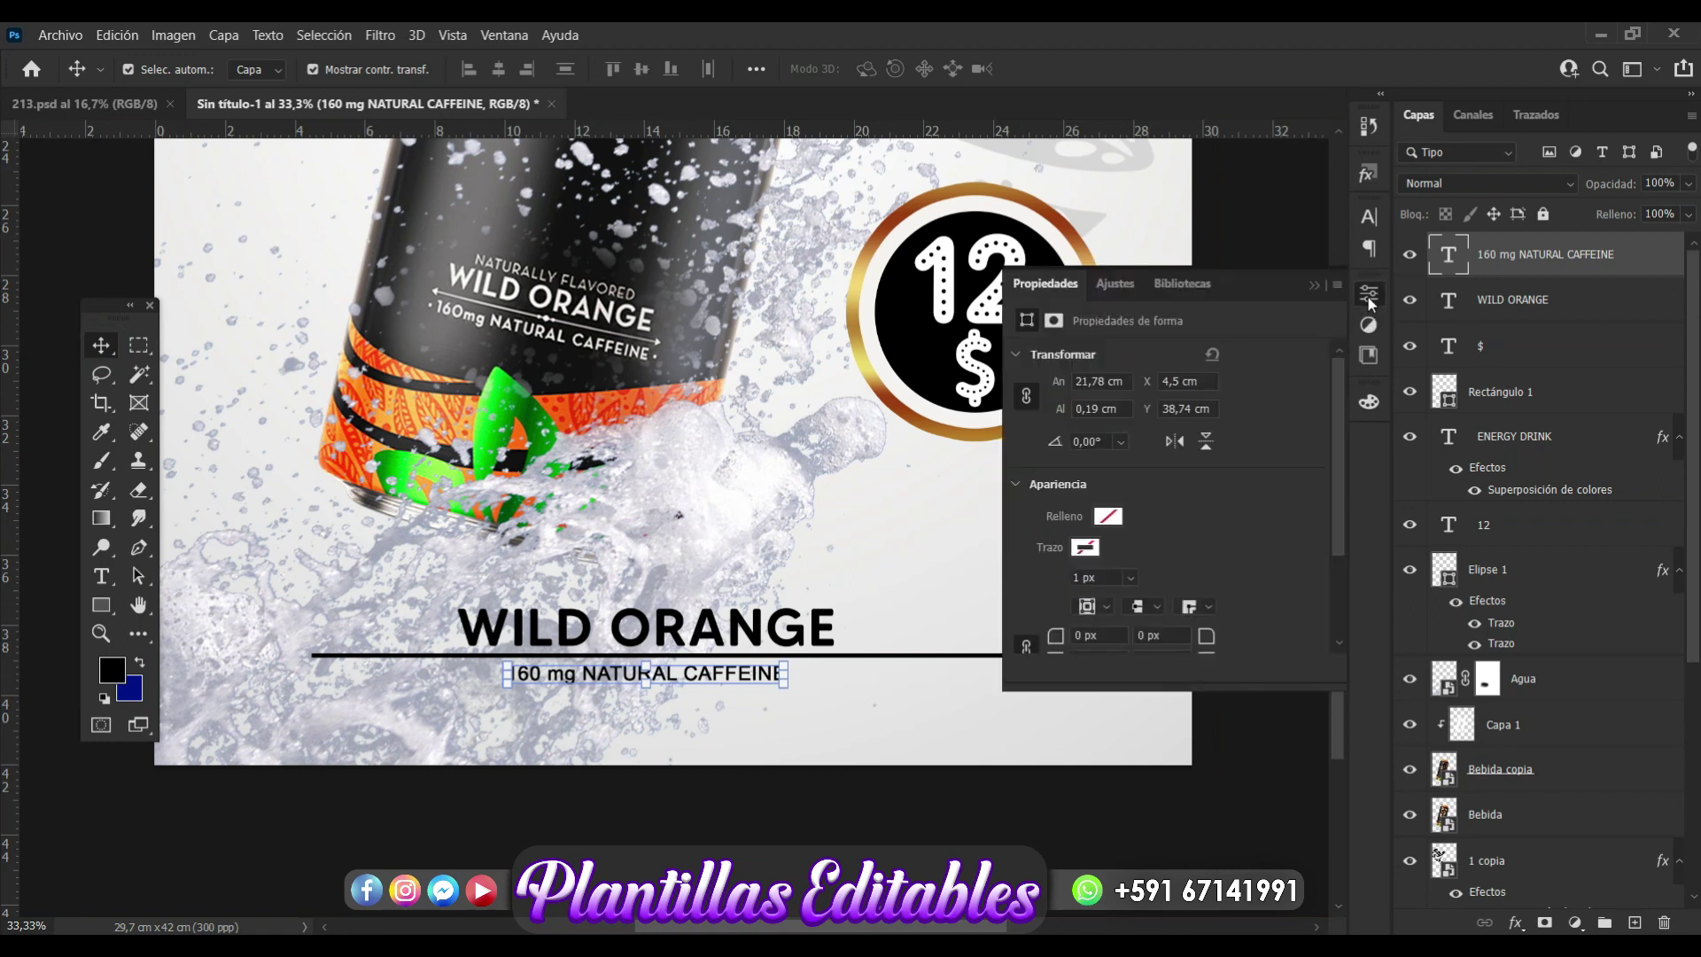
drag(1334, 464, 1337, 577)
click(1221, 363)
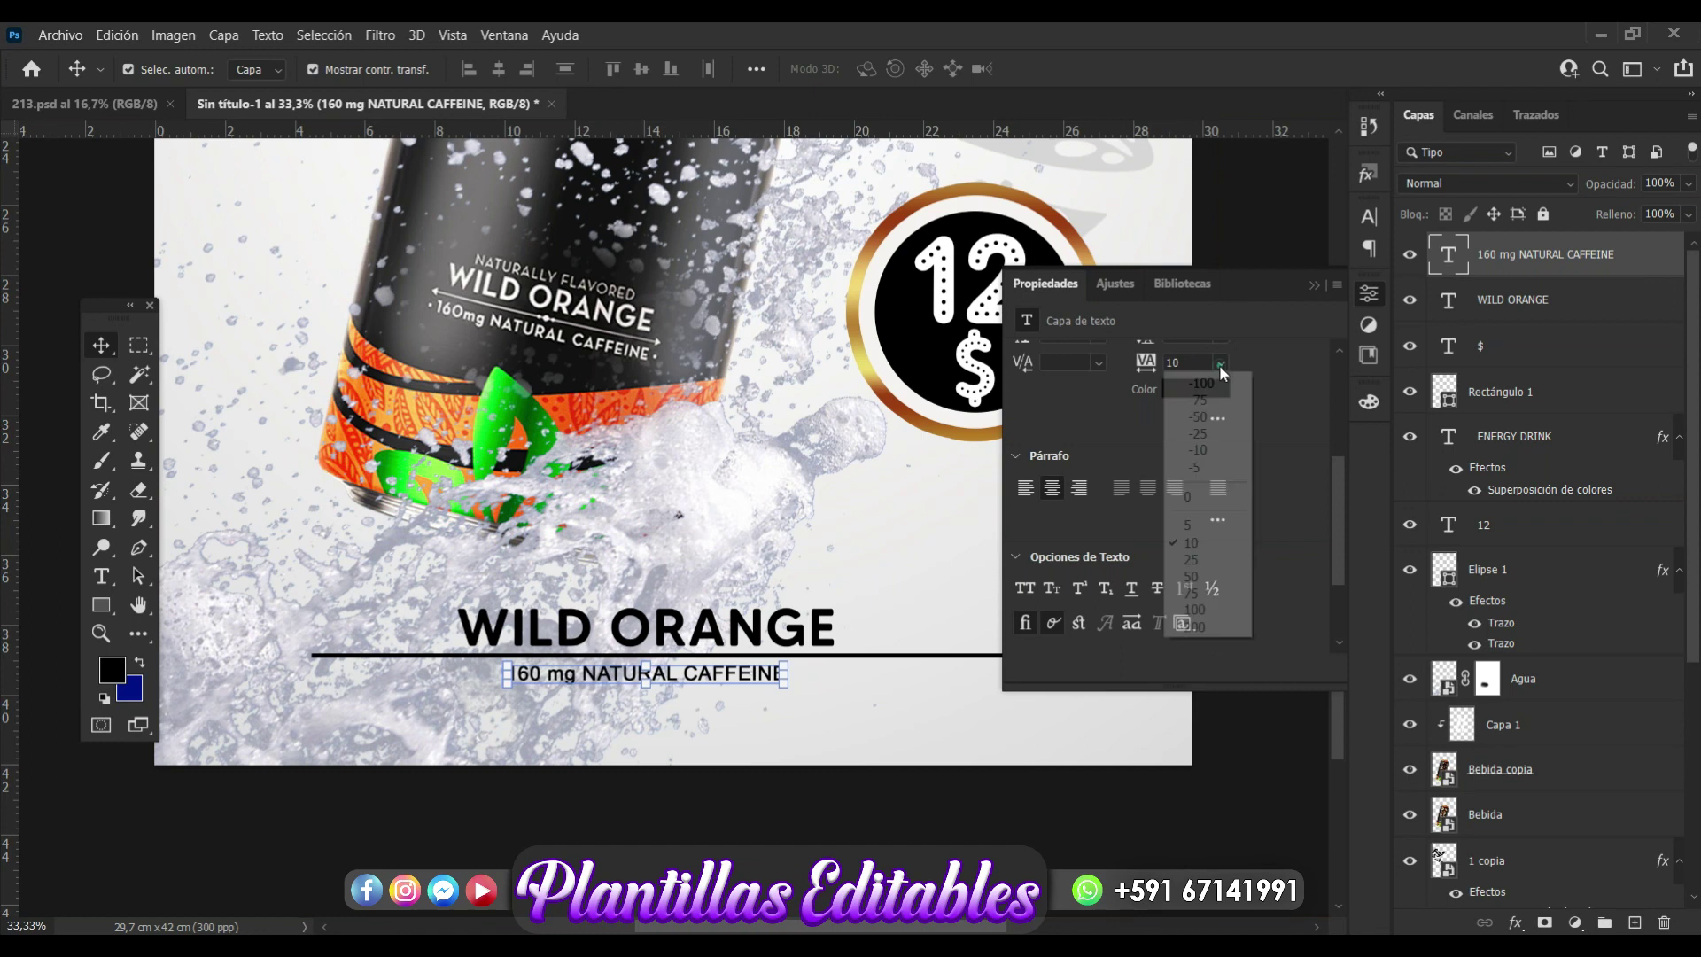
click(1192, 610)
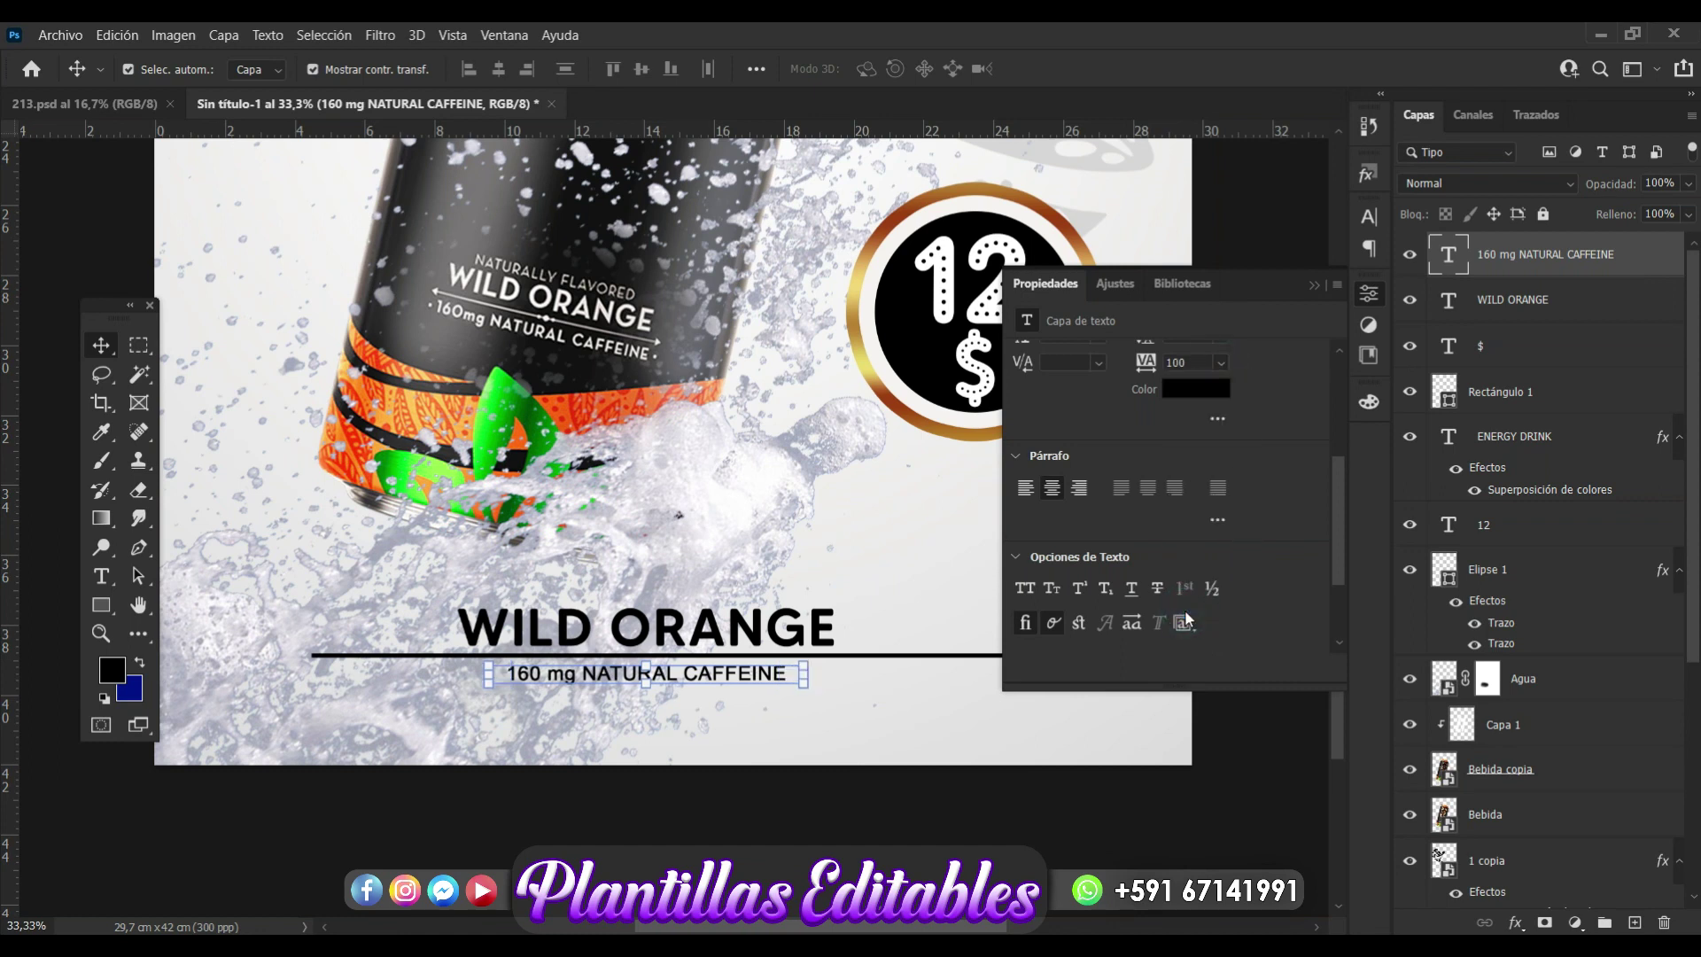
click(1313, 285)
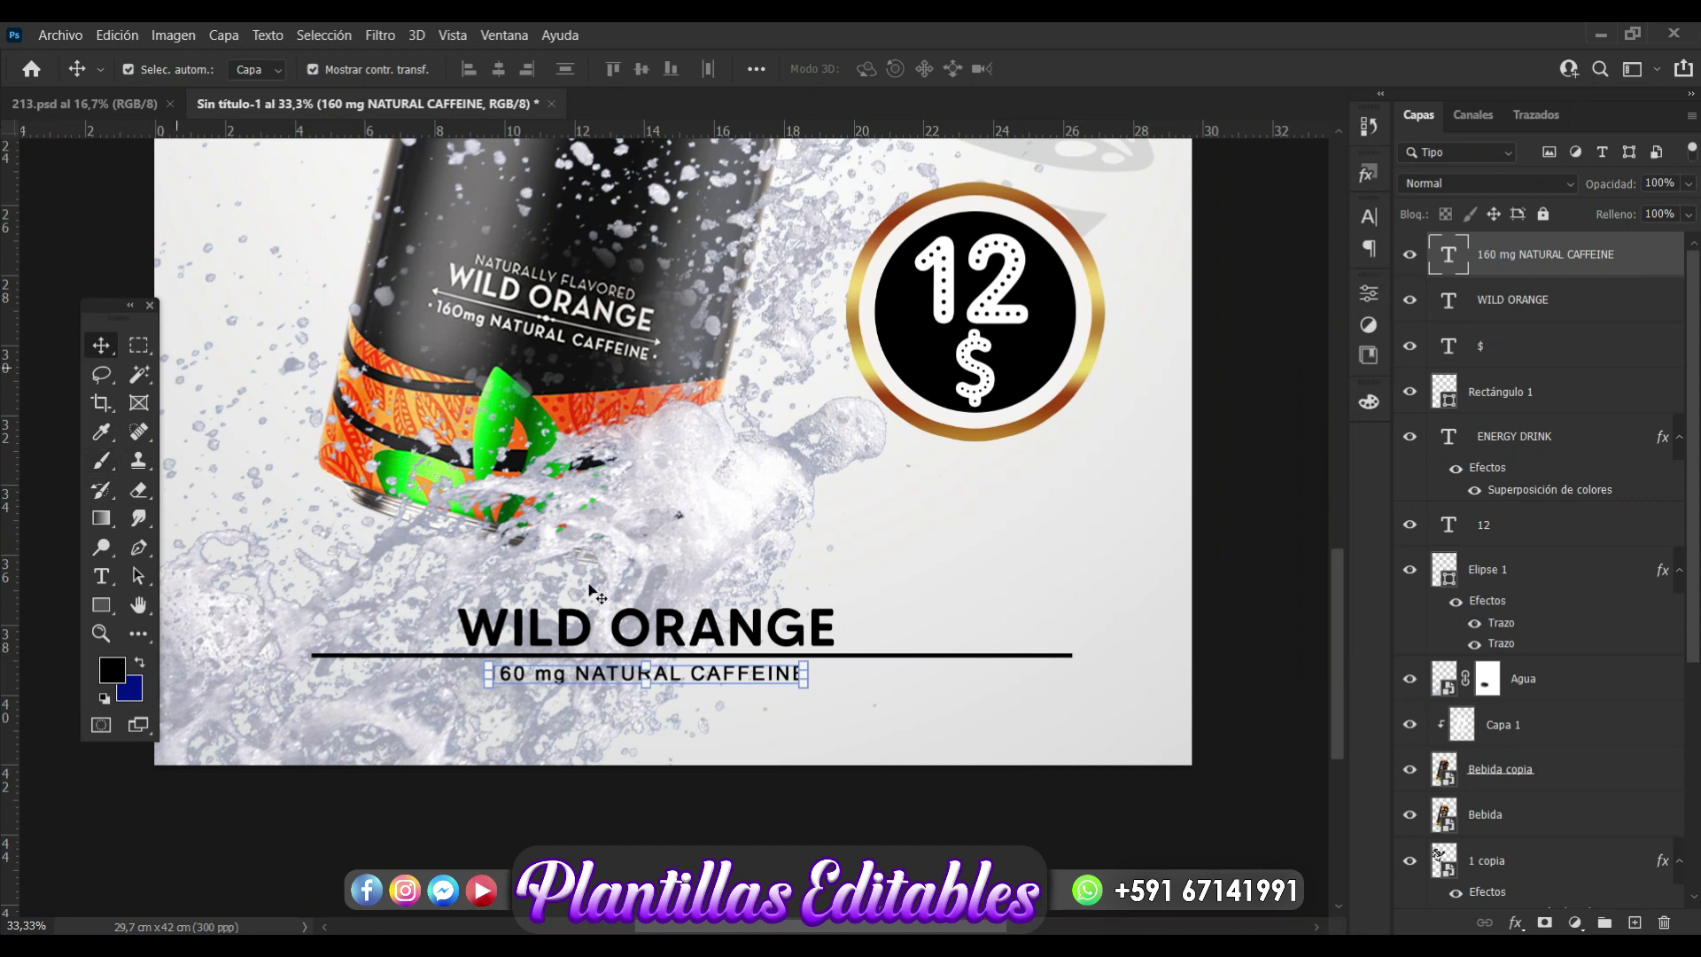
Shift the caffeine text left to centre it under the black line.
click(992, 738)
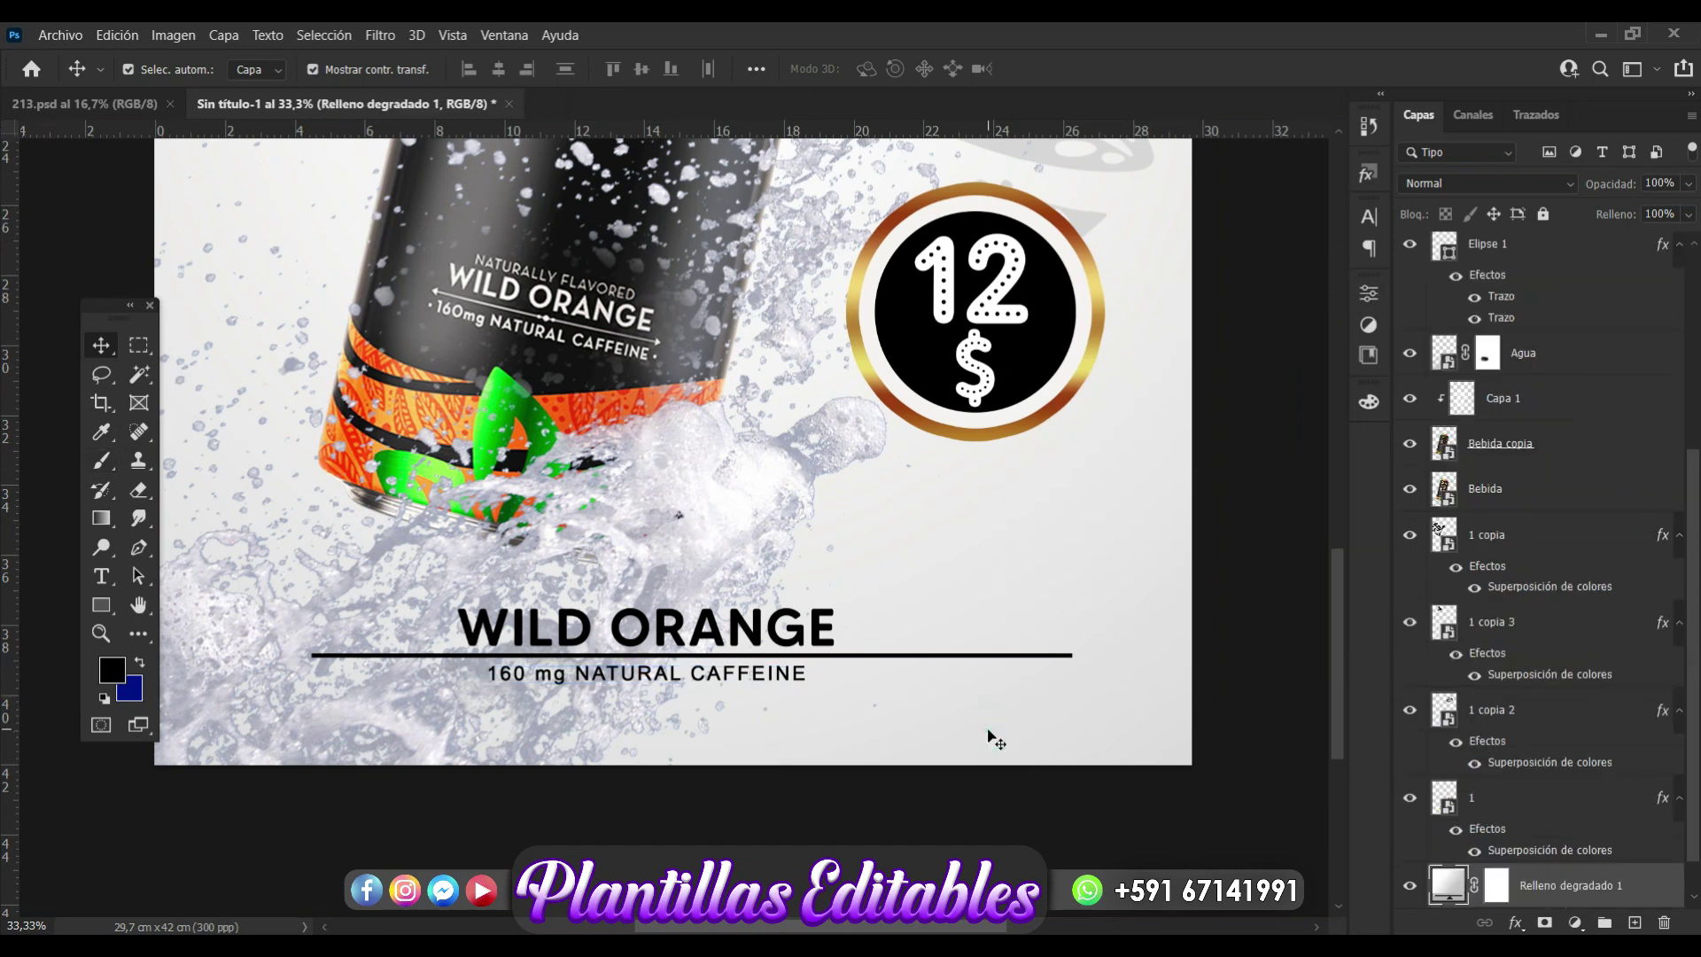
click(692, 679)
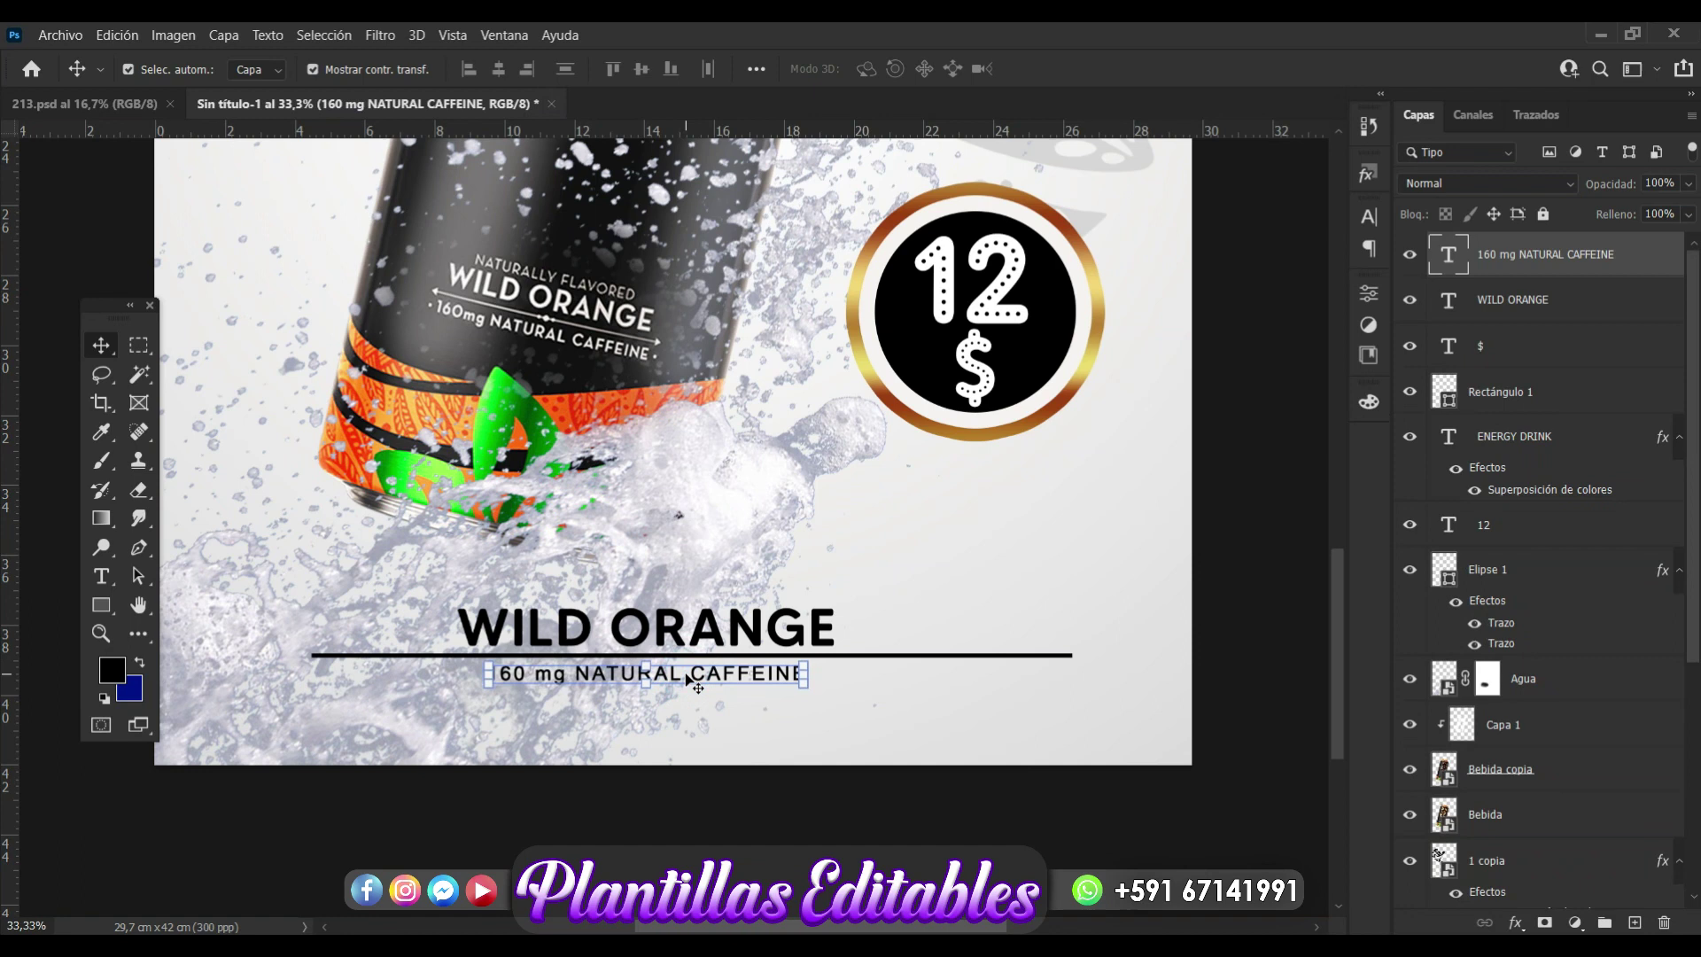
drag(688, 678, 662, 682)
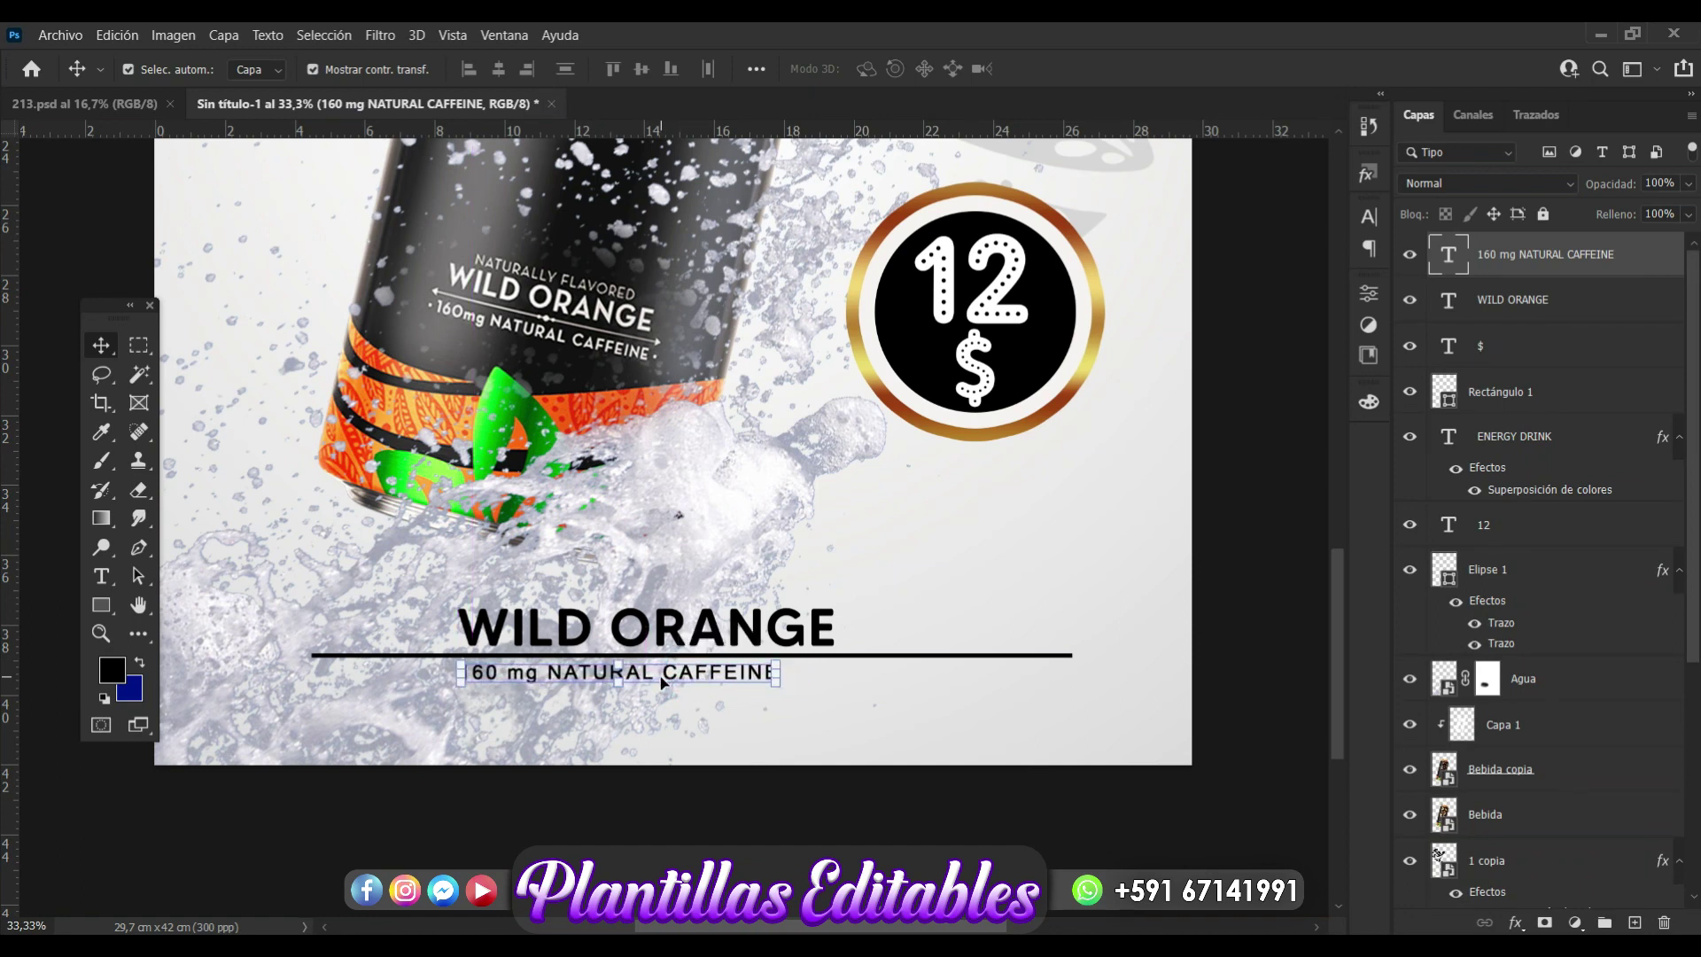
Deselect the caffeine text and zoom out to view the whole poster.
click(1282, 673)
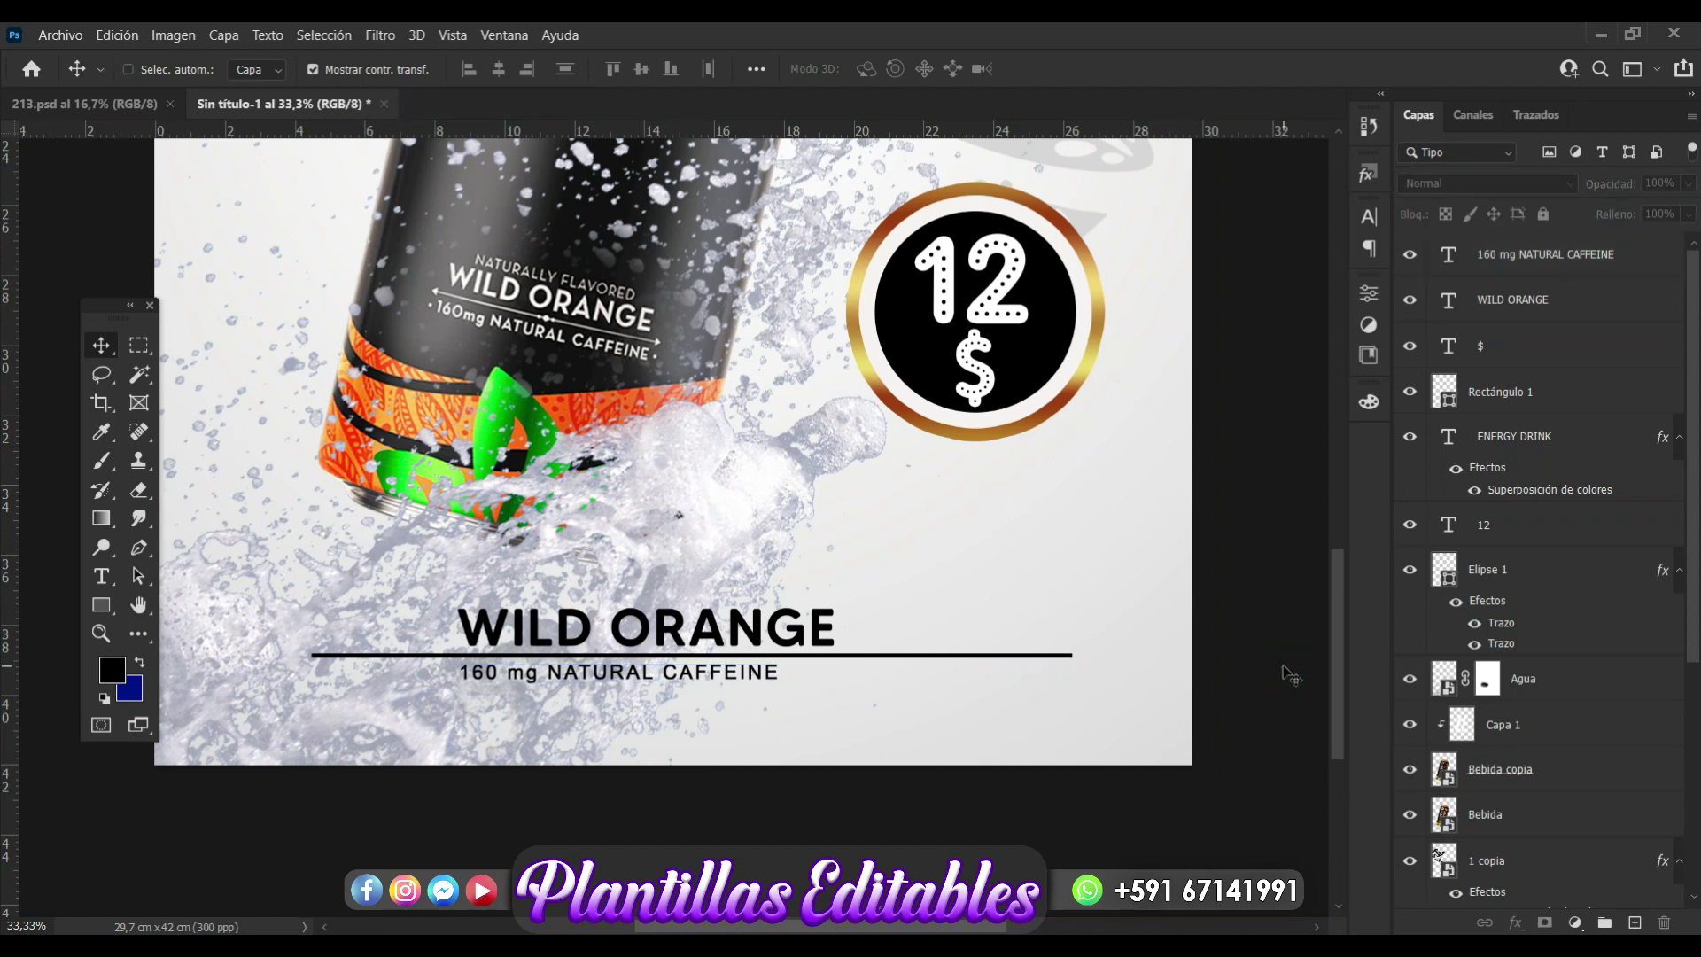
key(ctrl+minus)
key(ctrl+minus)
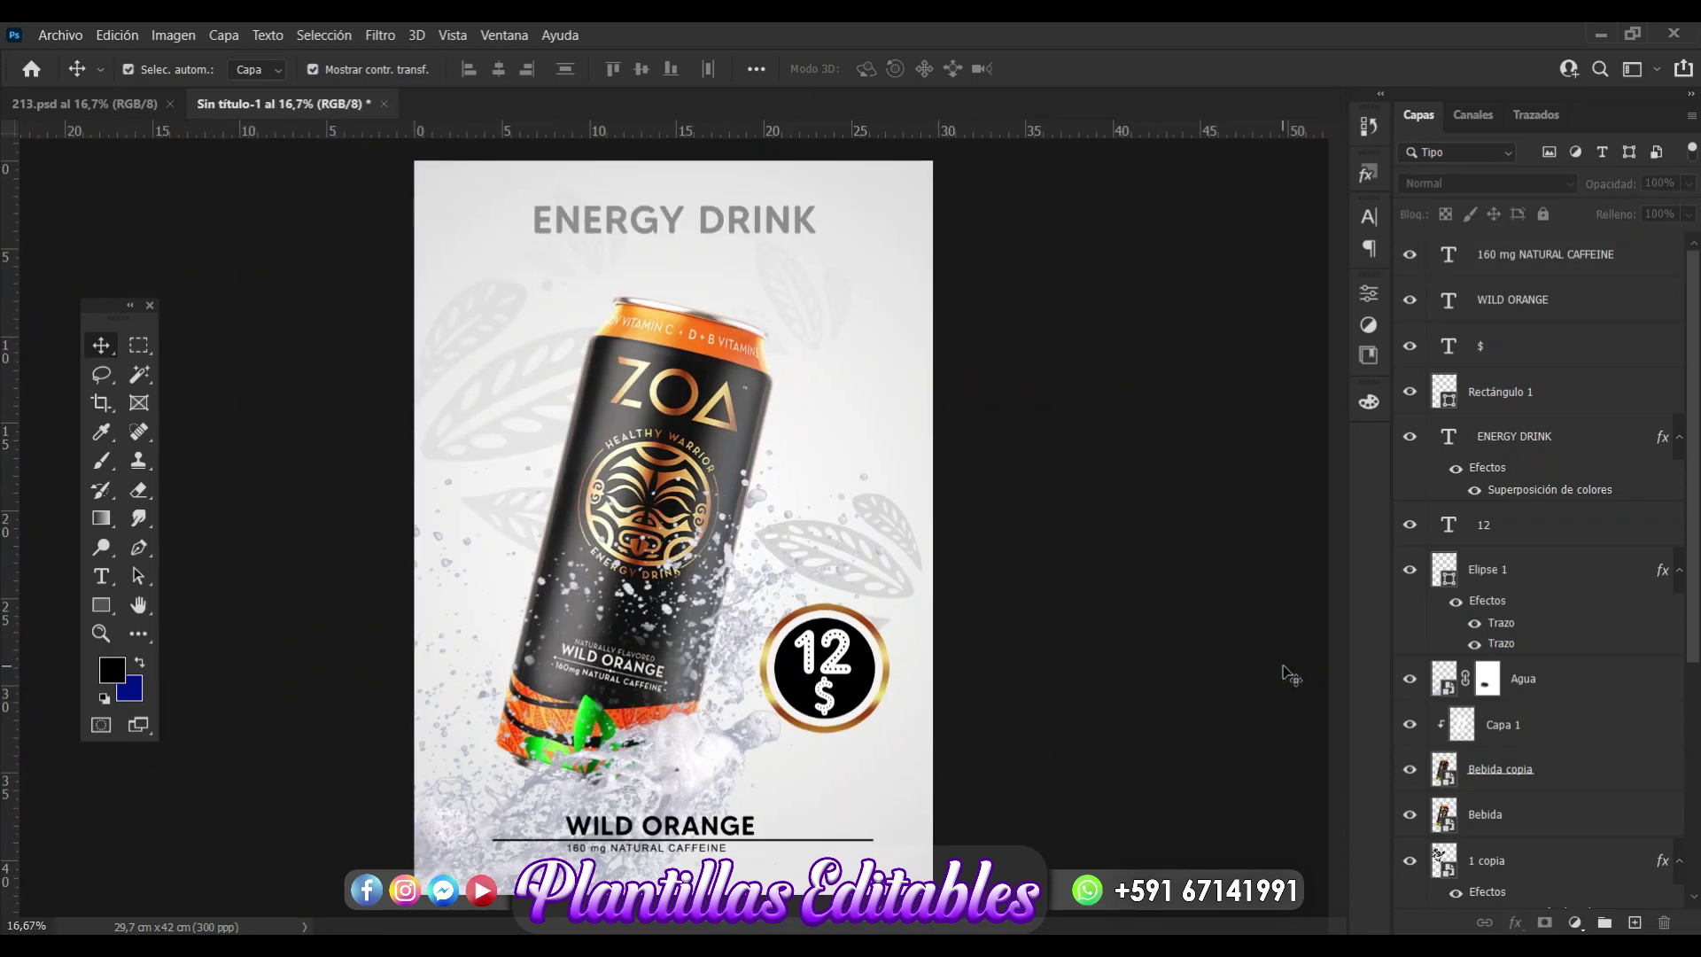